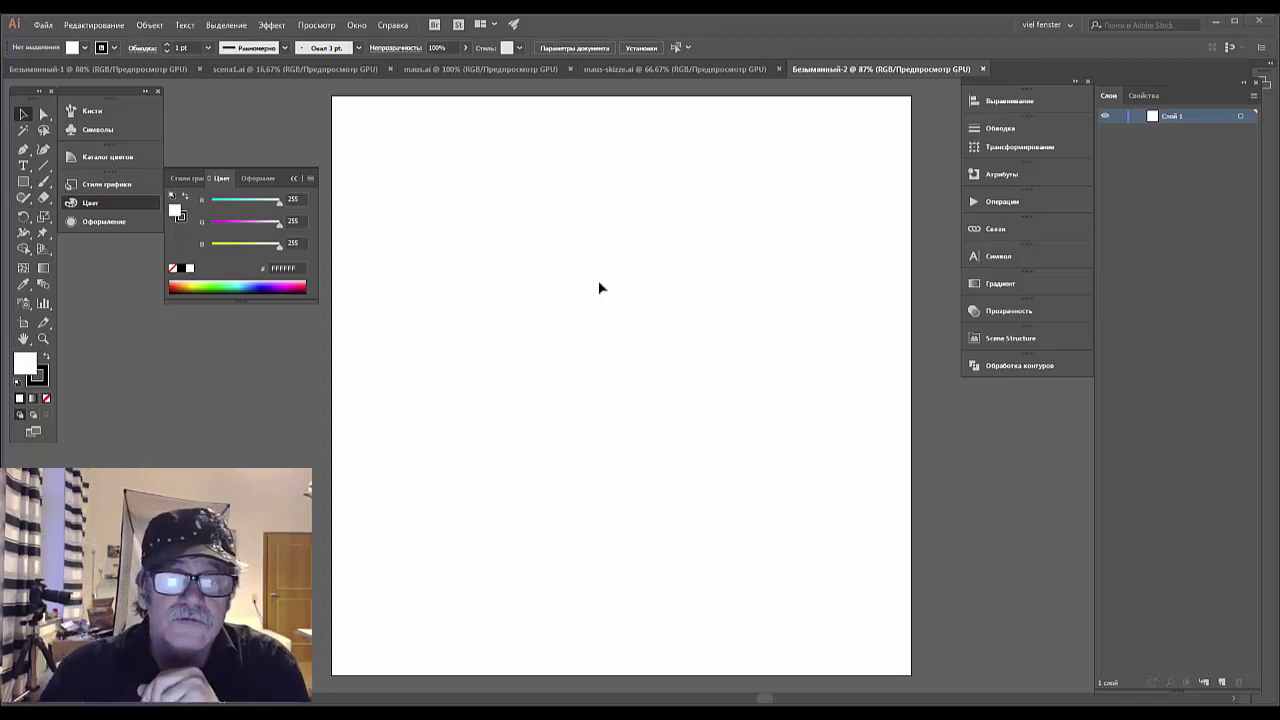
Switch to maus-skizze.ai and marquee-select the whole mouse-with-wheat artwork.
click(621, 68)
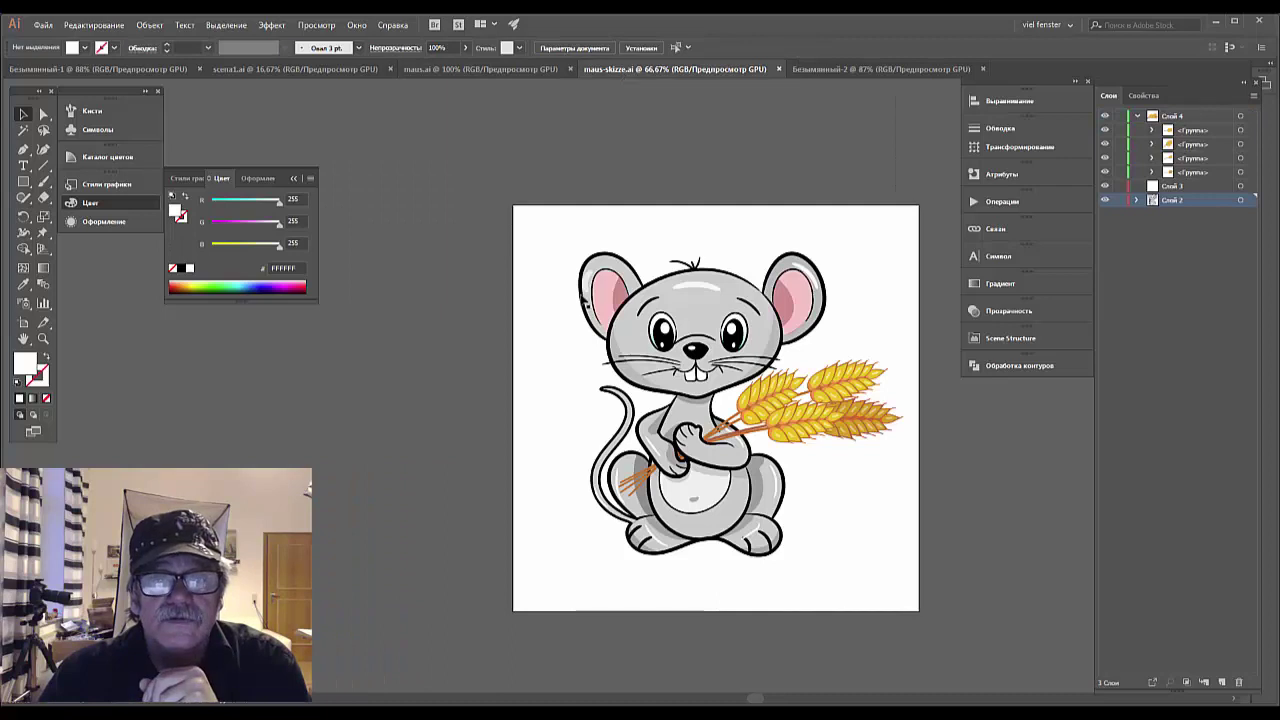
drag(556, 246, 898, 603)
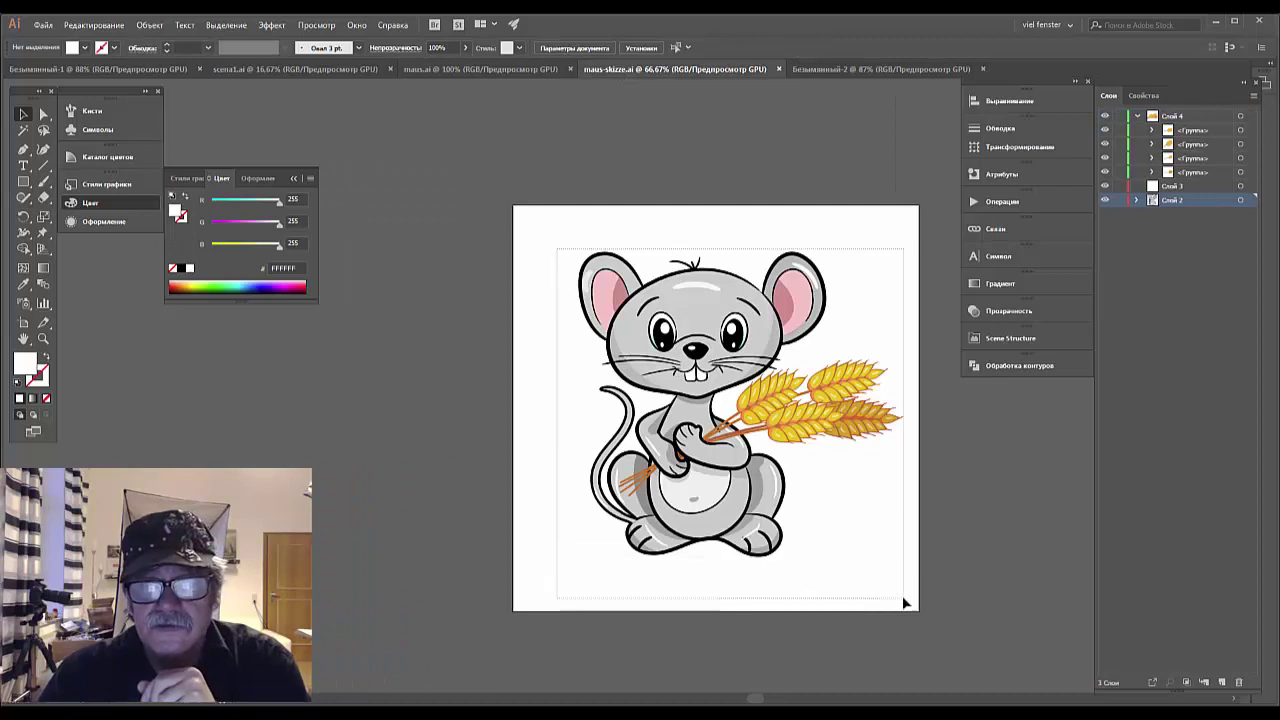
Select all and copy the mouse artwork, then return to the Безымянный-1 document.
key(a)
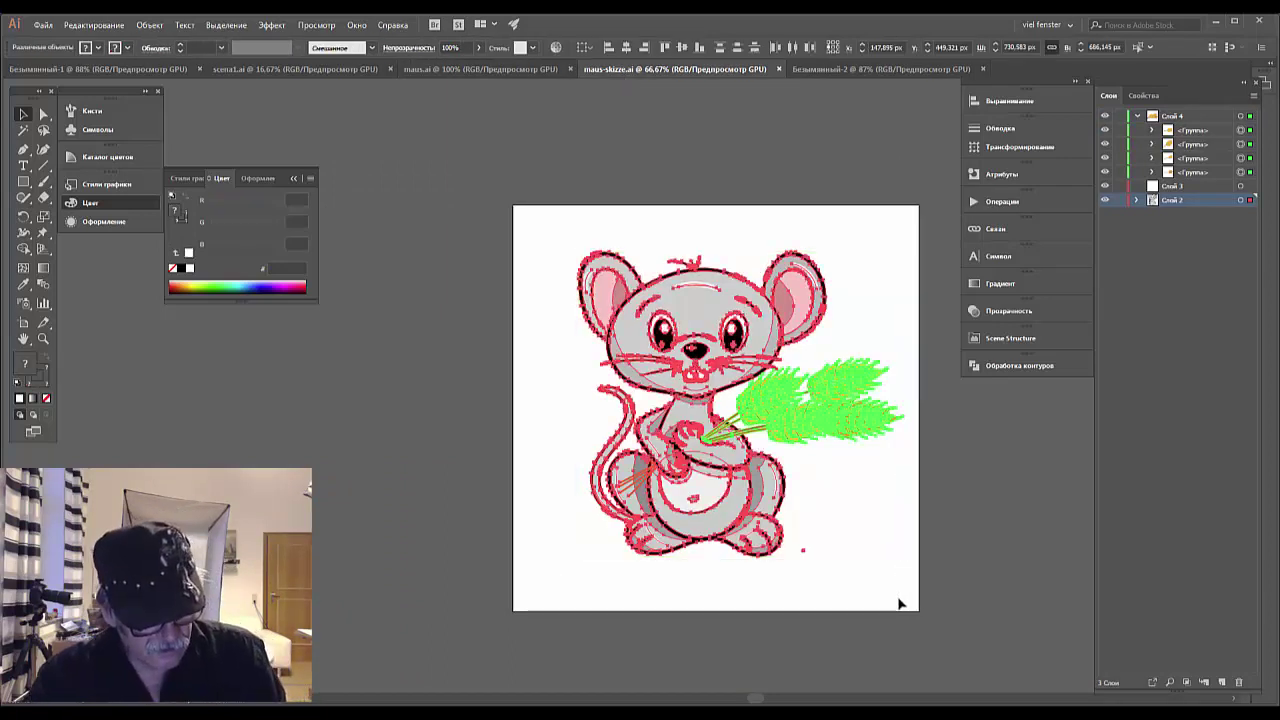
key(v)
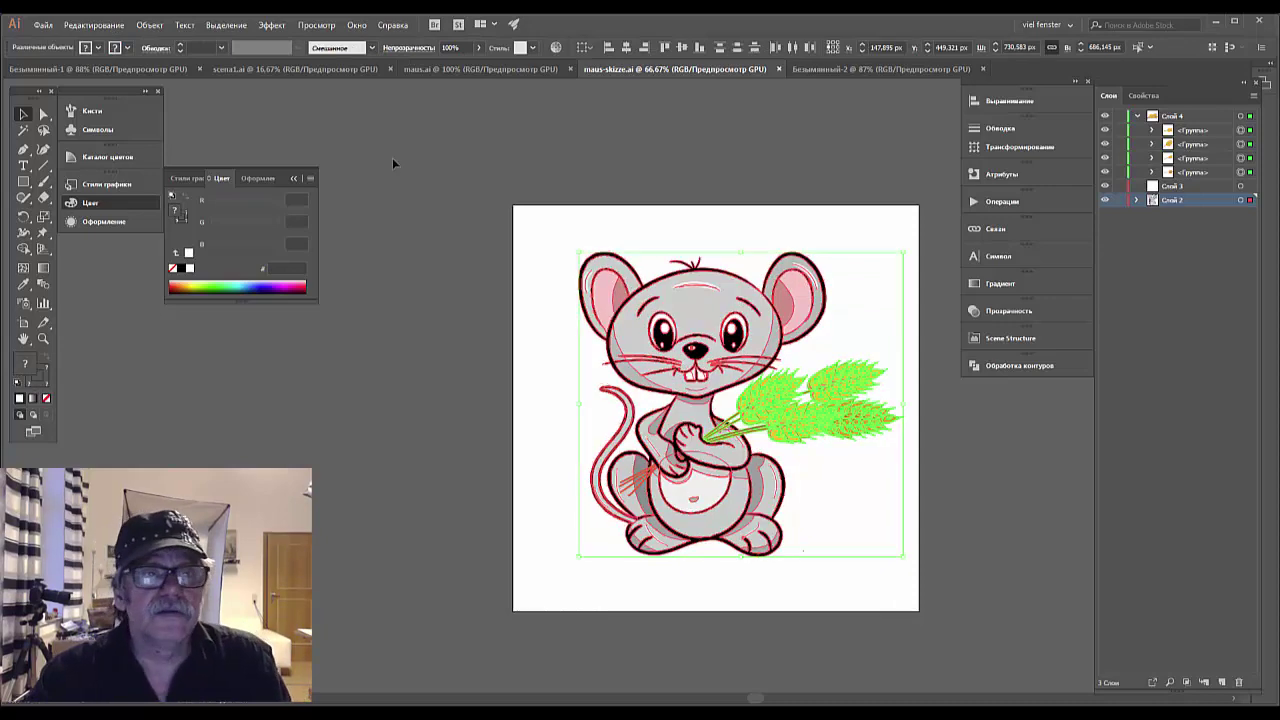
click(105, 71)
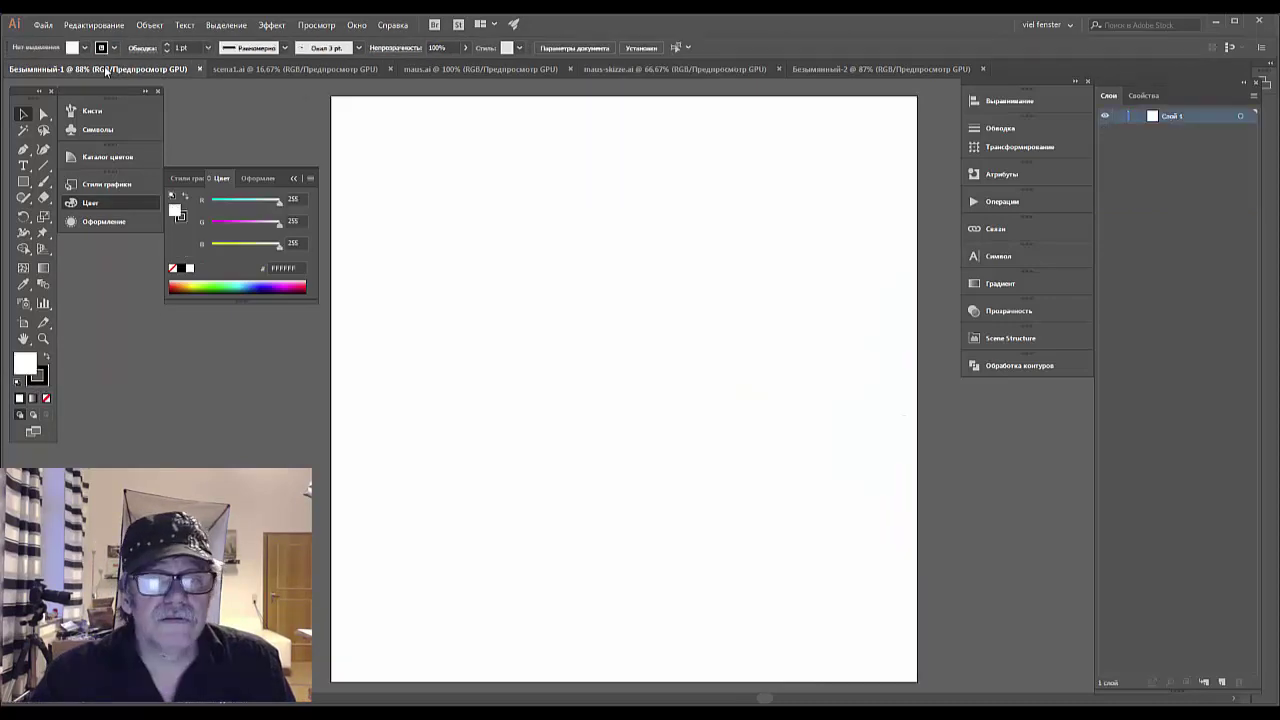
Paste the mouse and scale it down in two passes from the top-right handle.
key(ctrl+v)
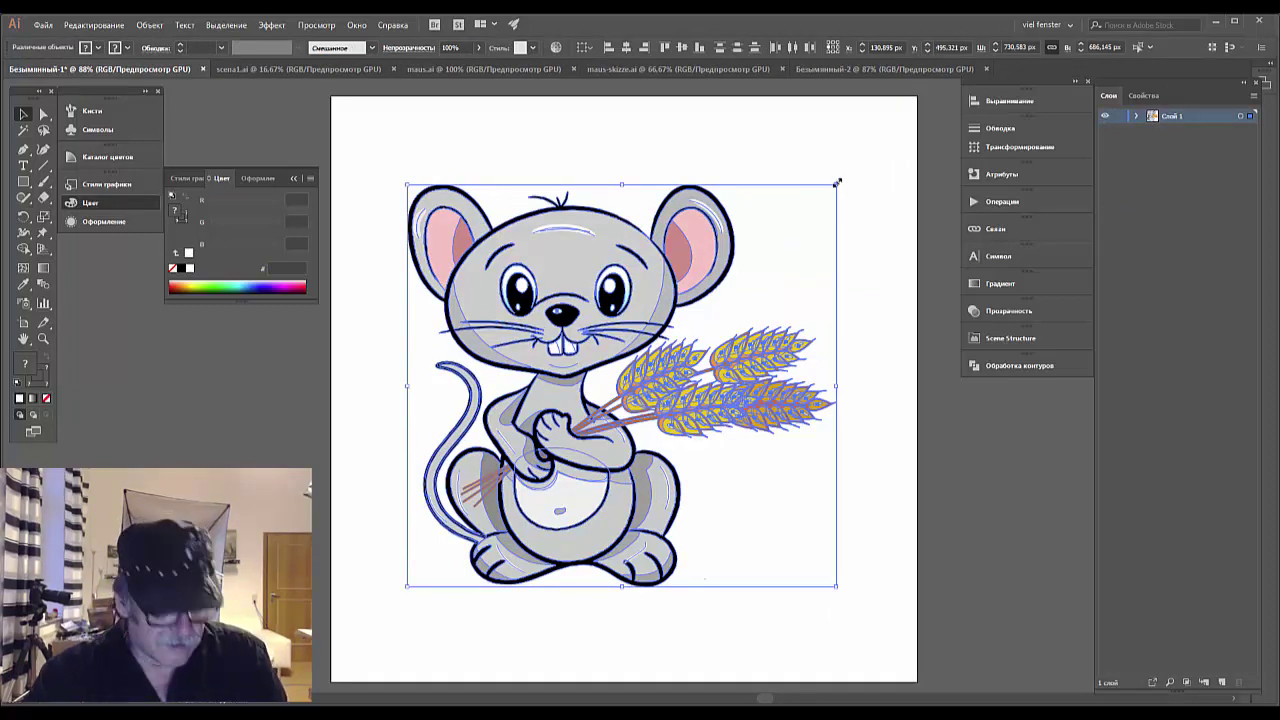
drag(827, 189, 738, 209)
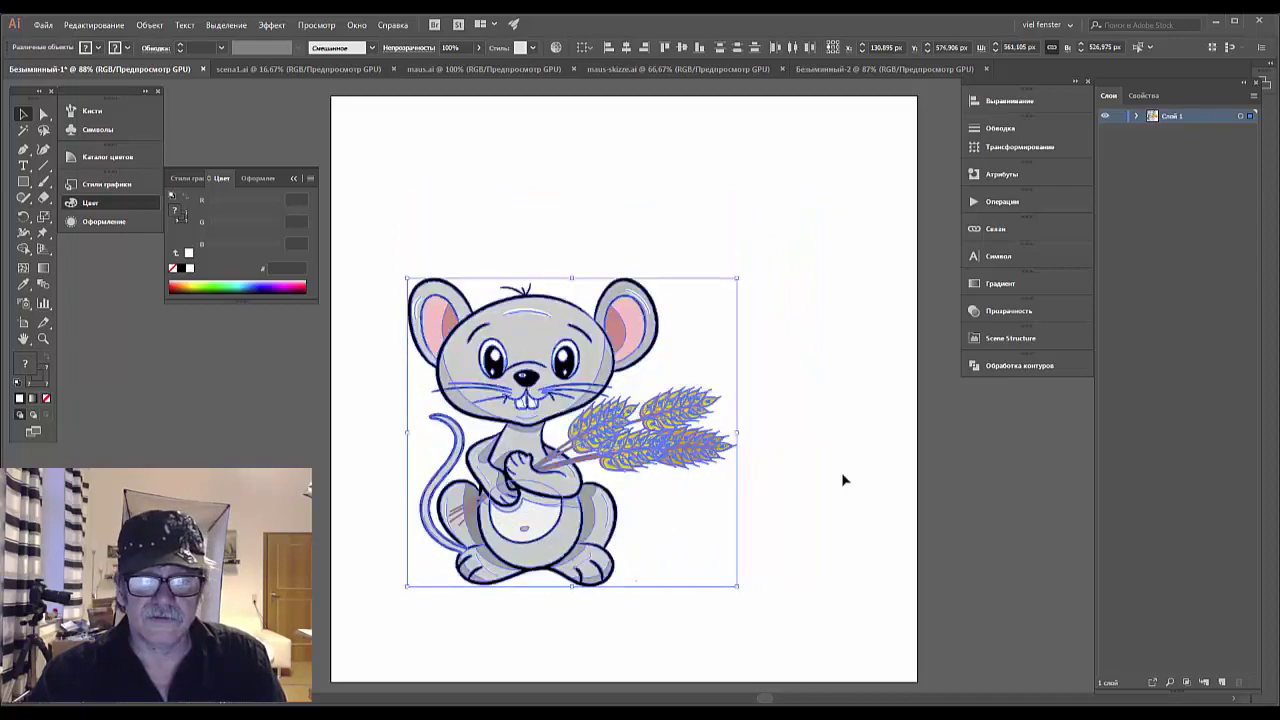
click(843, 480)
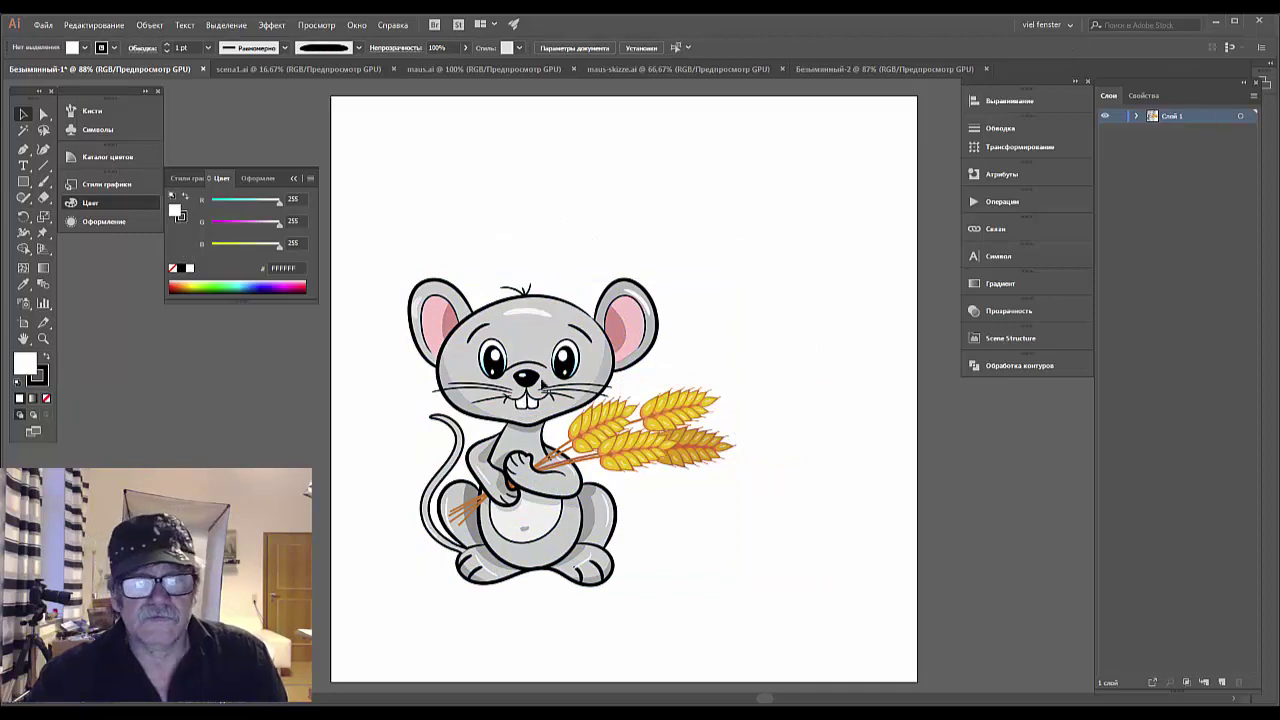
drag(358, 255, 752, 635)
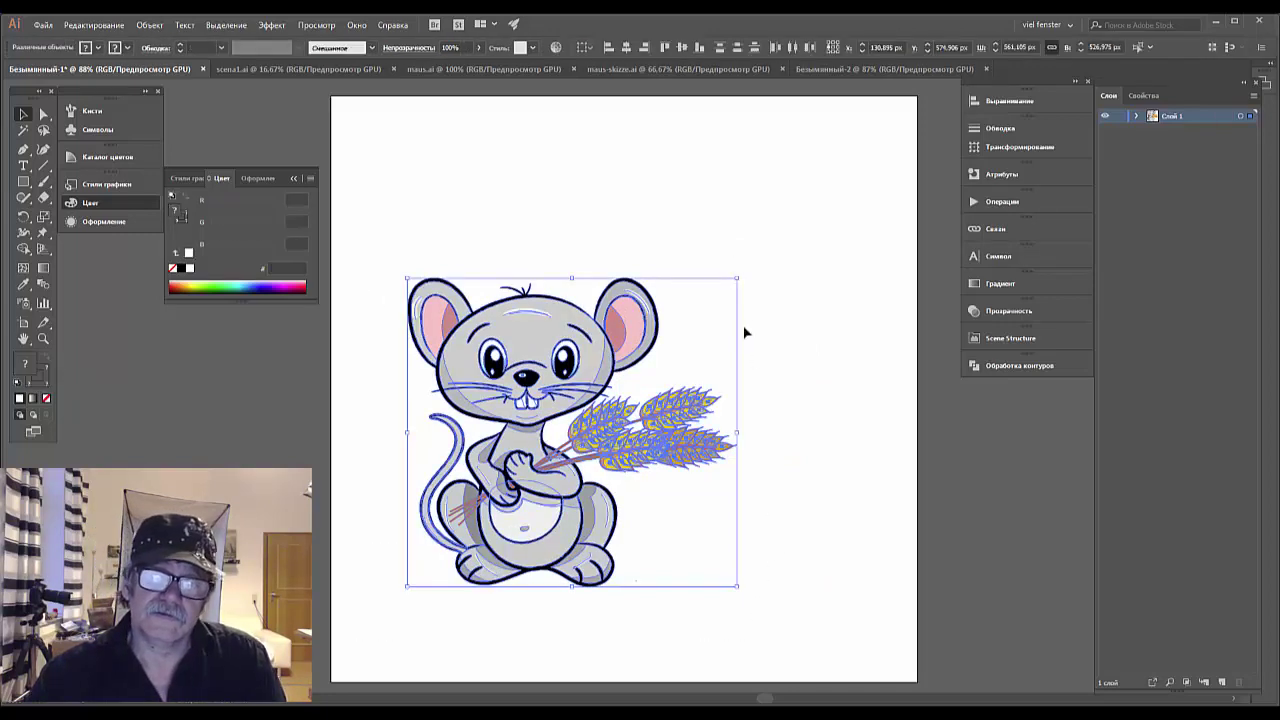
drag(737, 279, 720, 292)
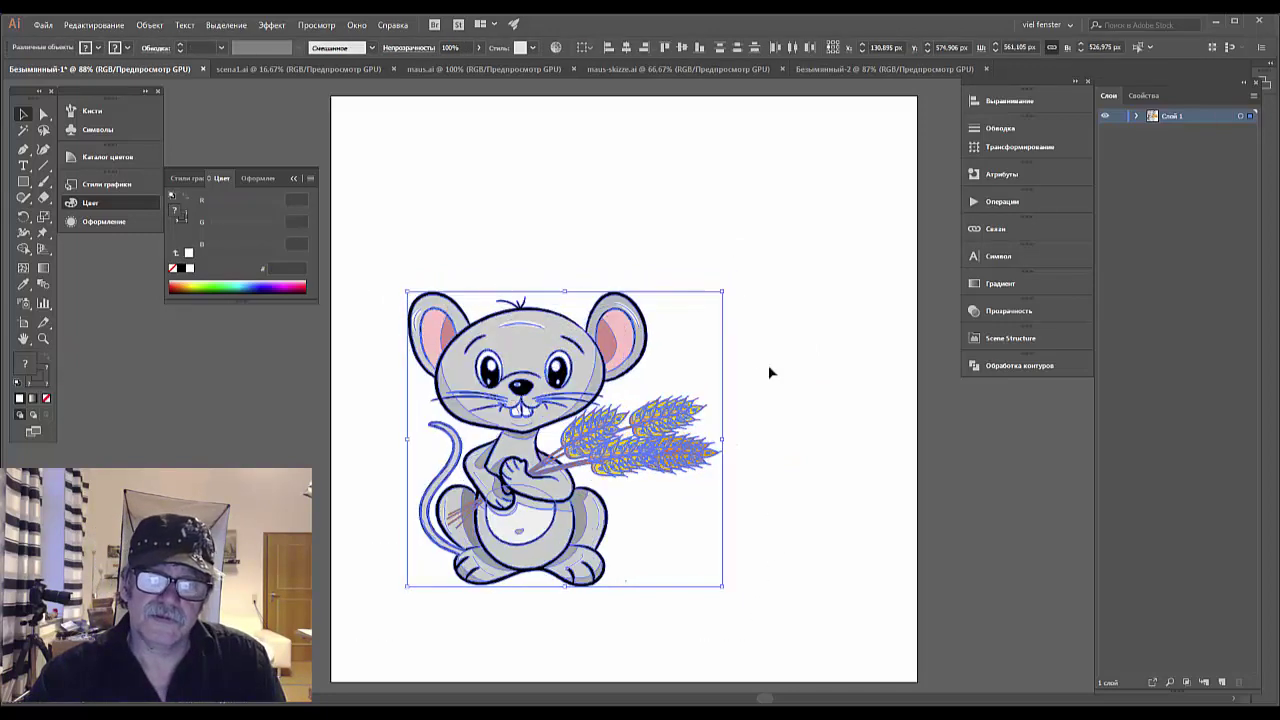
click(728, 397)
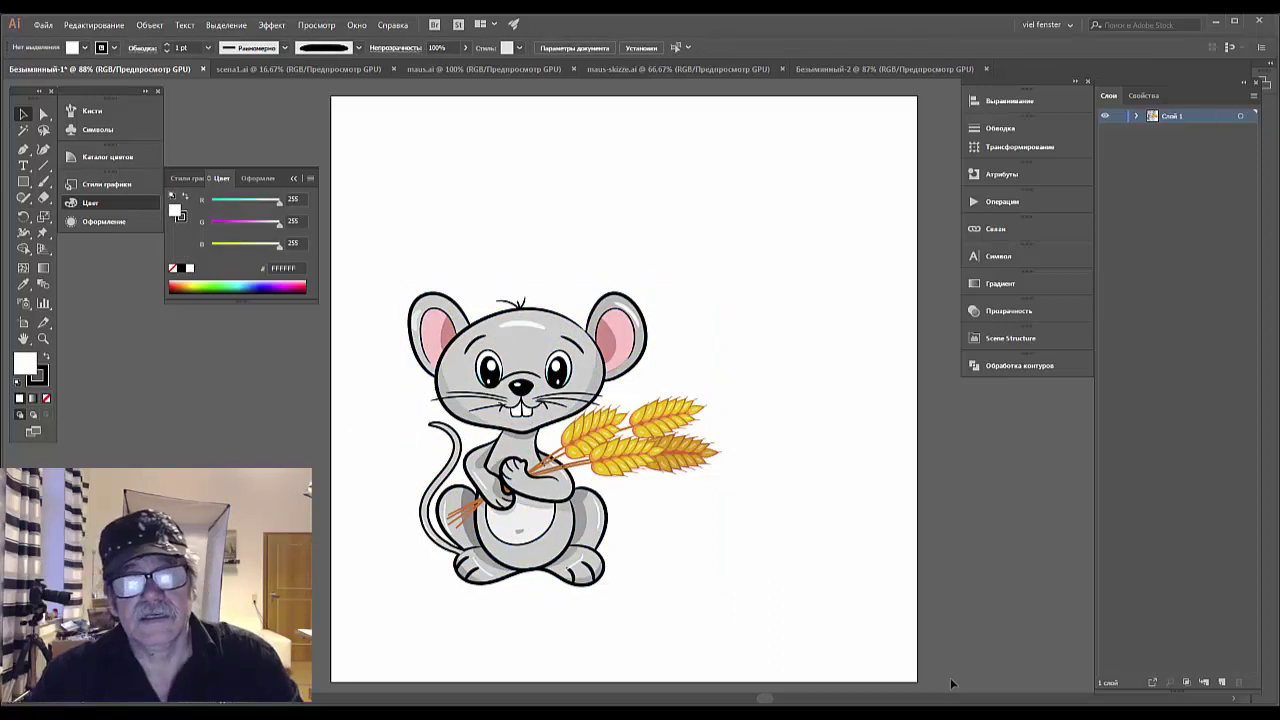
Open scena1 from the Konstruktor > scena folder in another window.
click(43, 24)
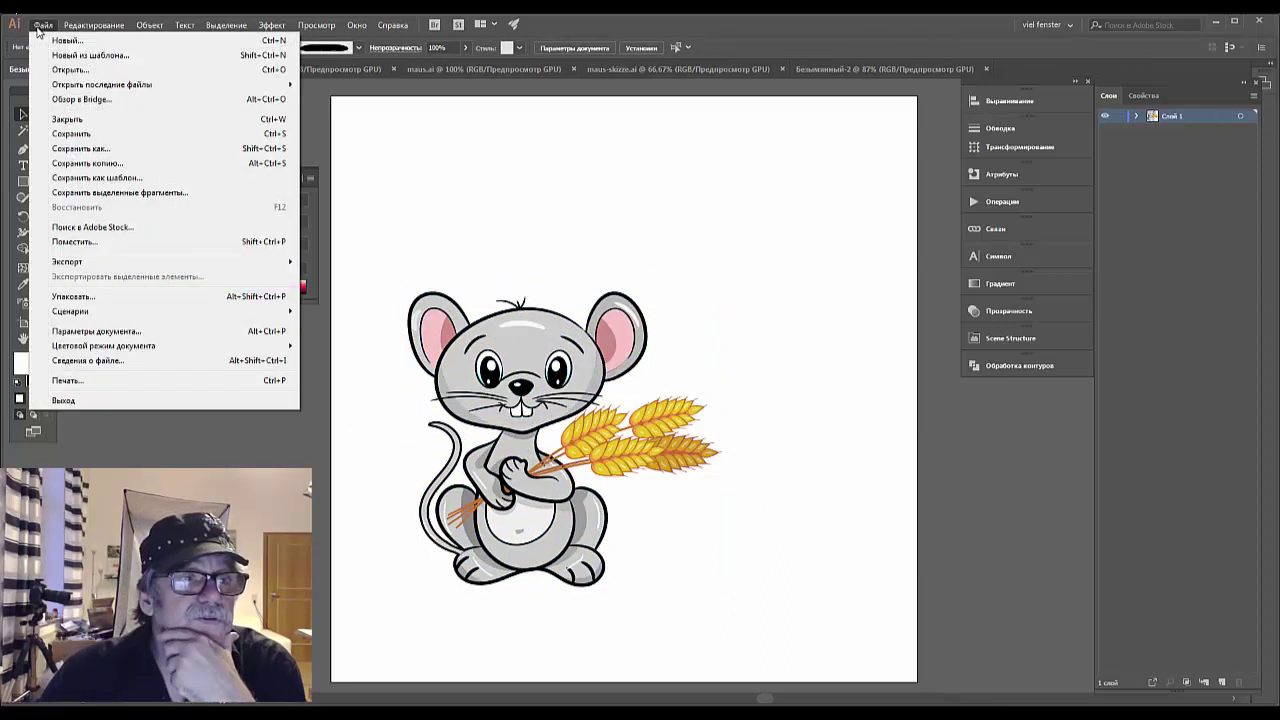
click(66, 70)
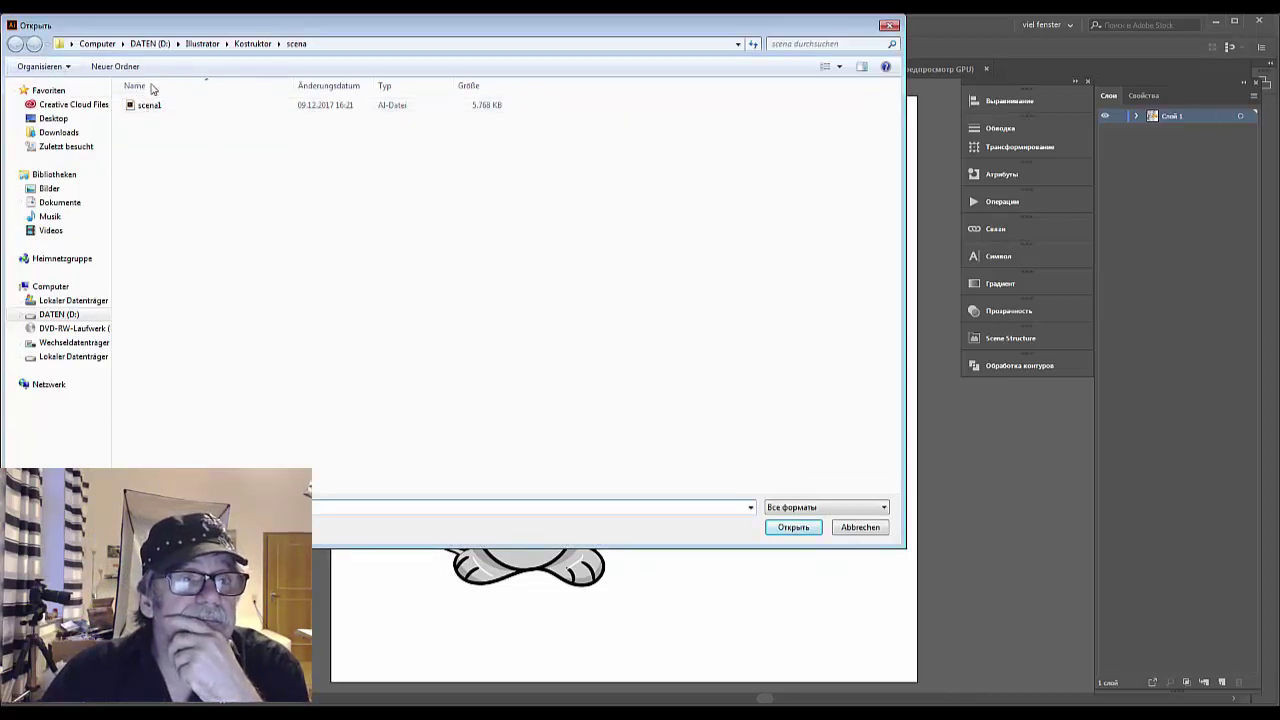
click(251, 44)
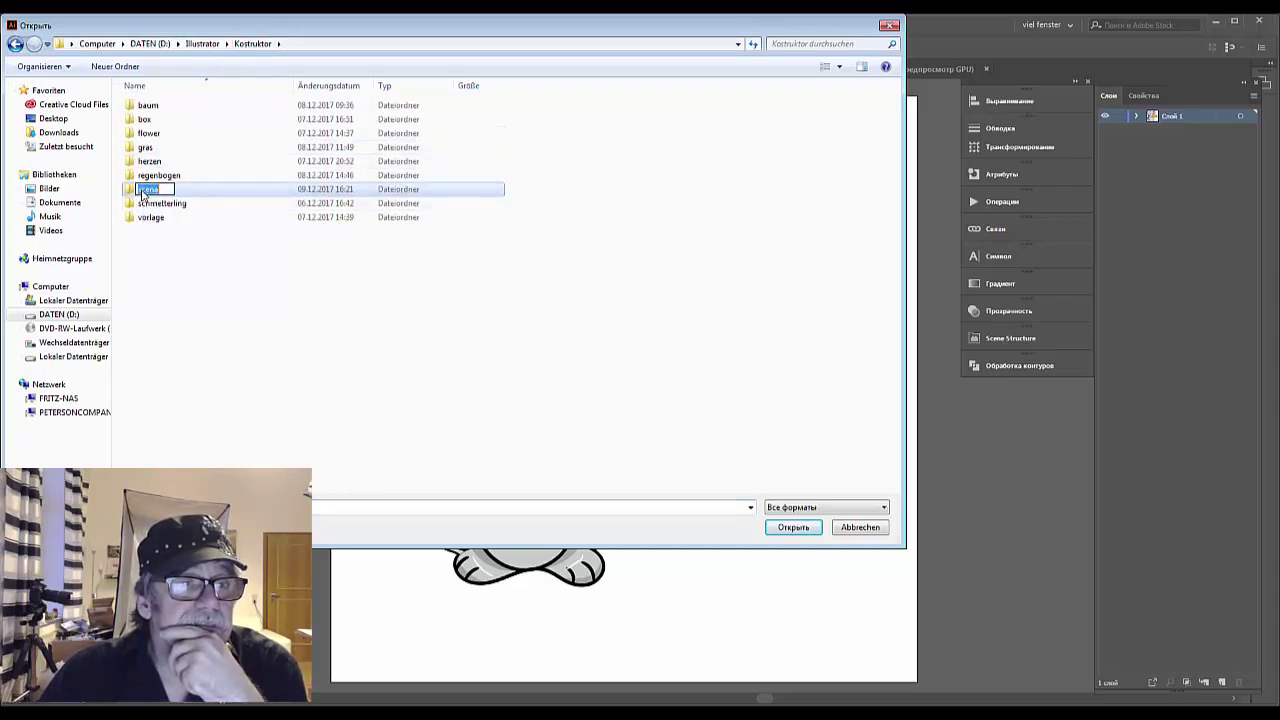
click(129, 343)
double_click(133, 190)
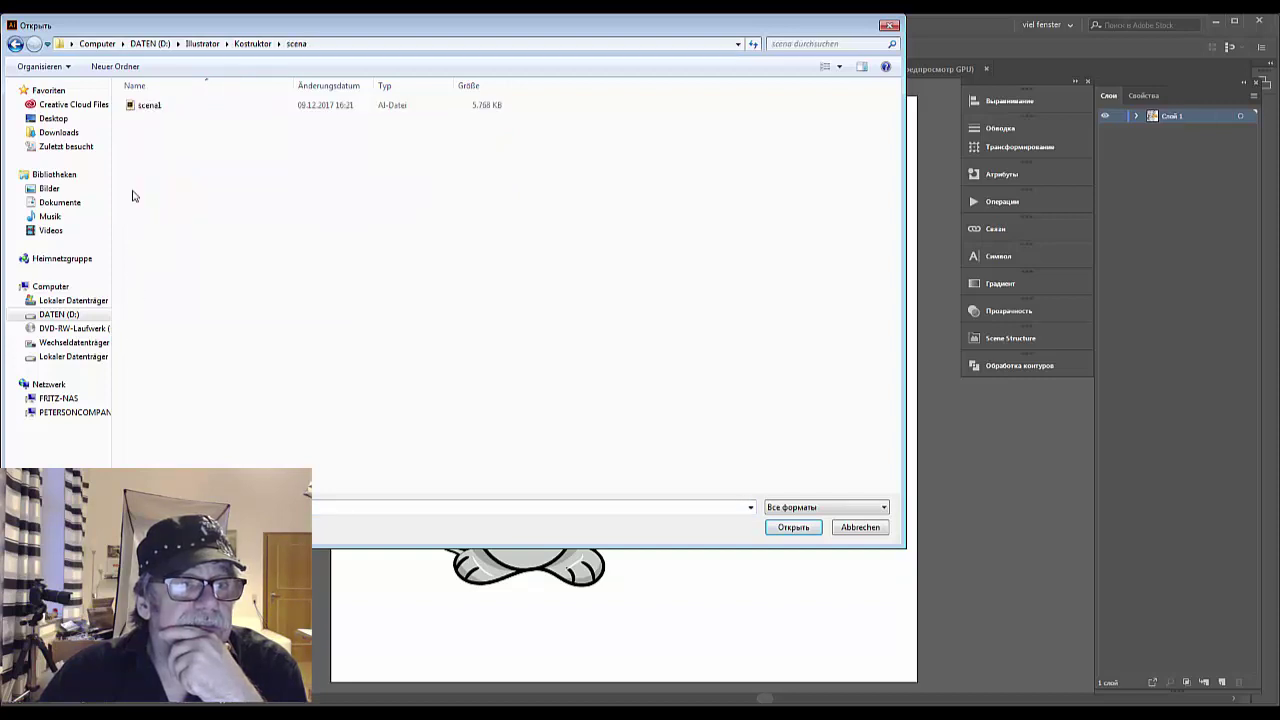
click(147, 105)
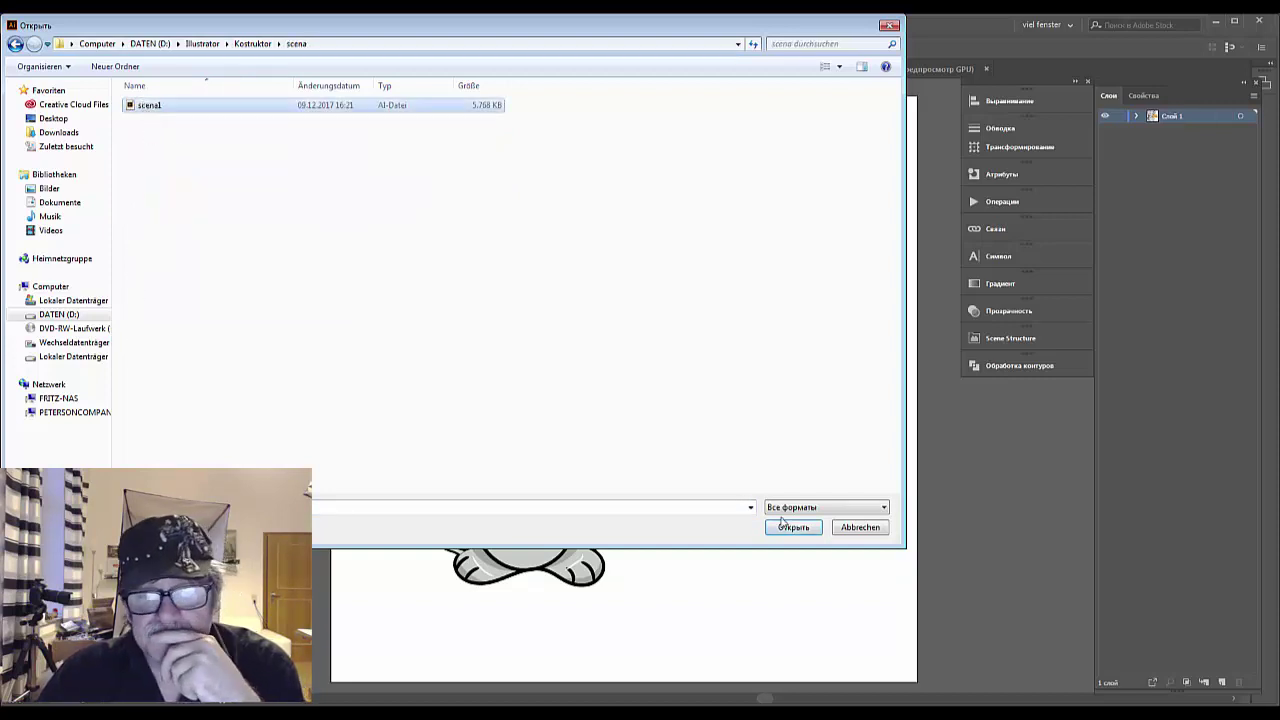
click(791, 527)
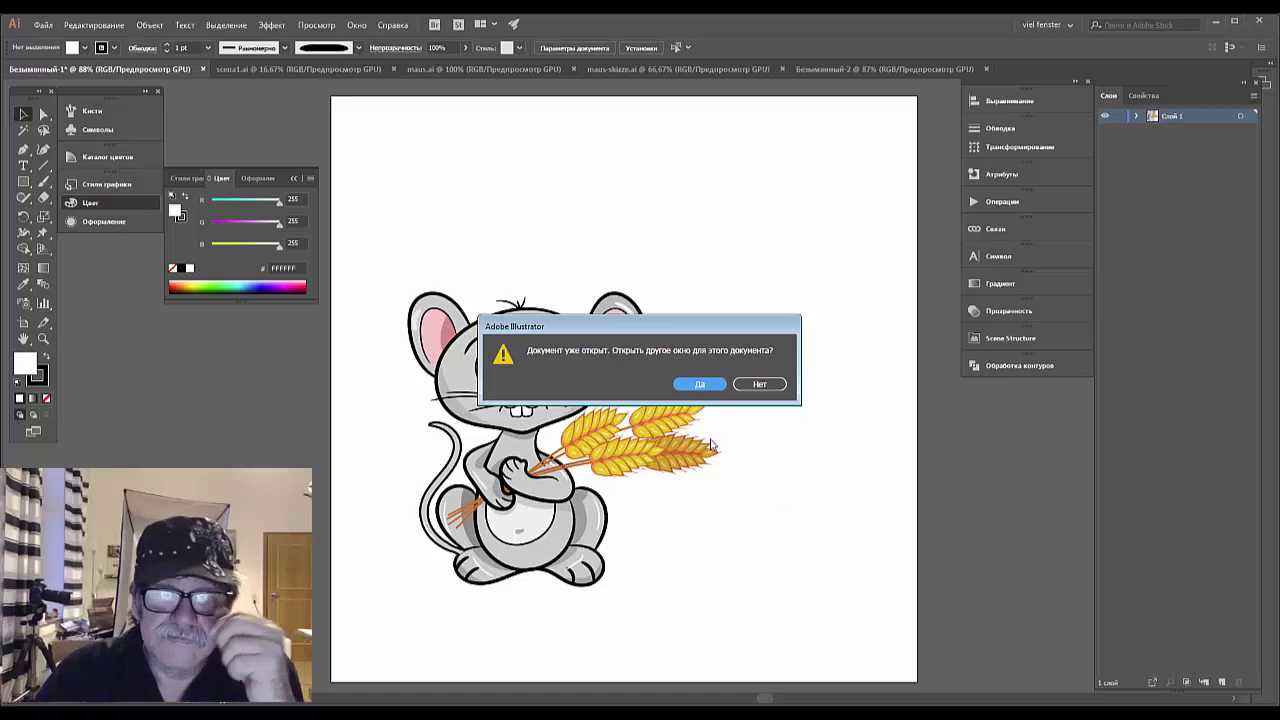
click(684, 384)
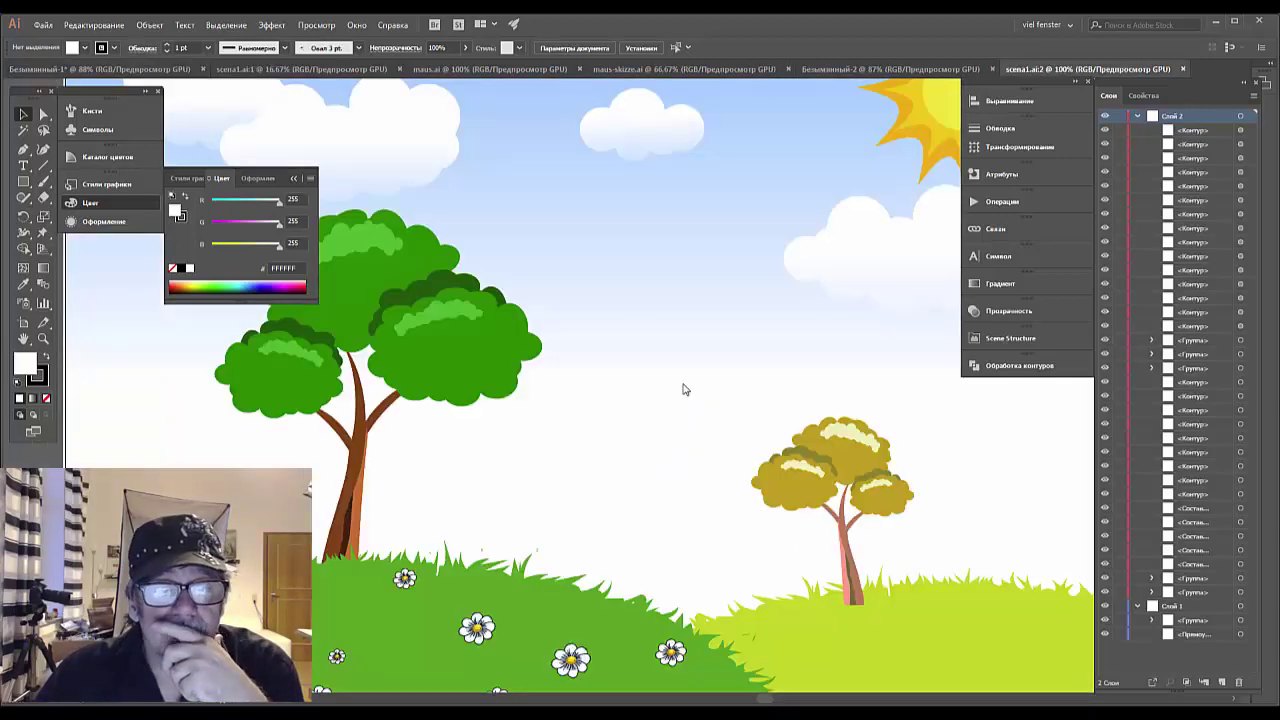
Zoom out, copy the entire scena1 landscape, and return to Безымянный-1.
scroll(688, 412, down, 1)
scroll(688, 412, down, 1)
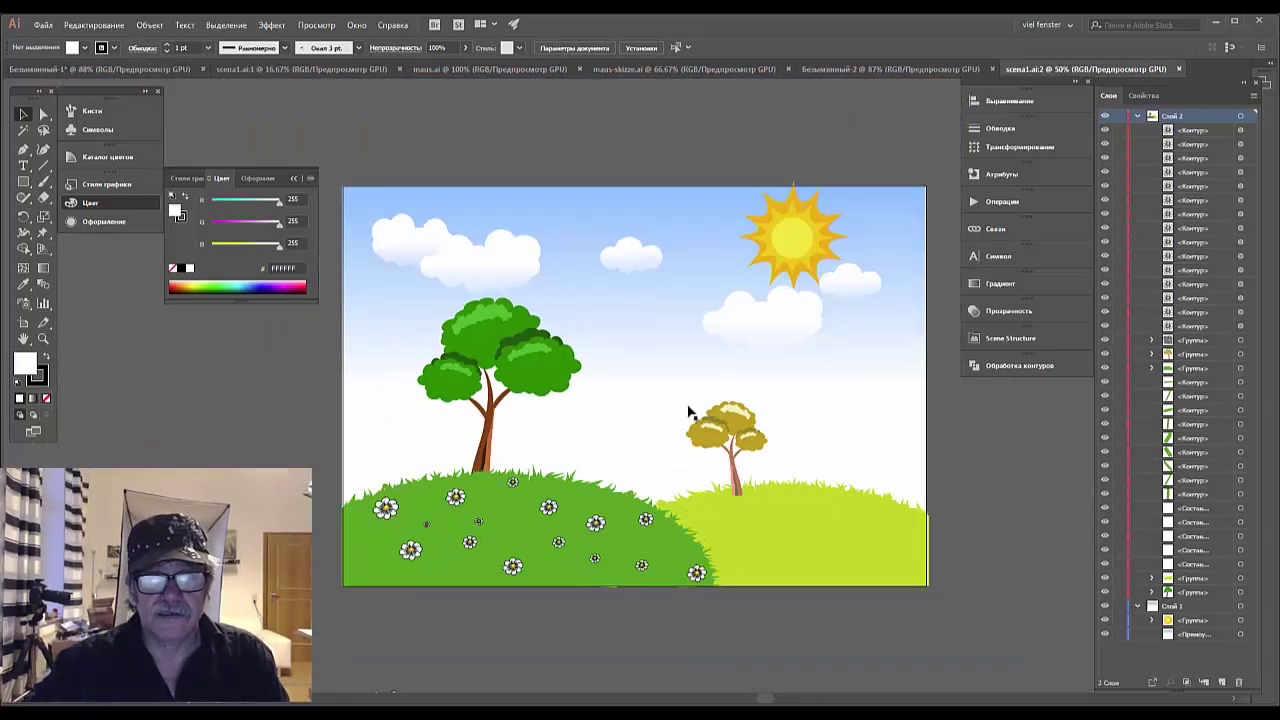
scroll(688, 412, down, 1)
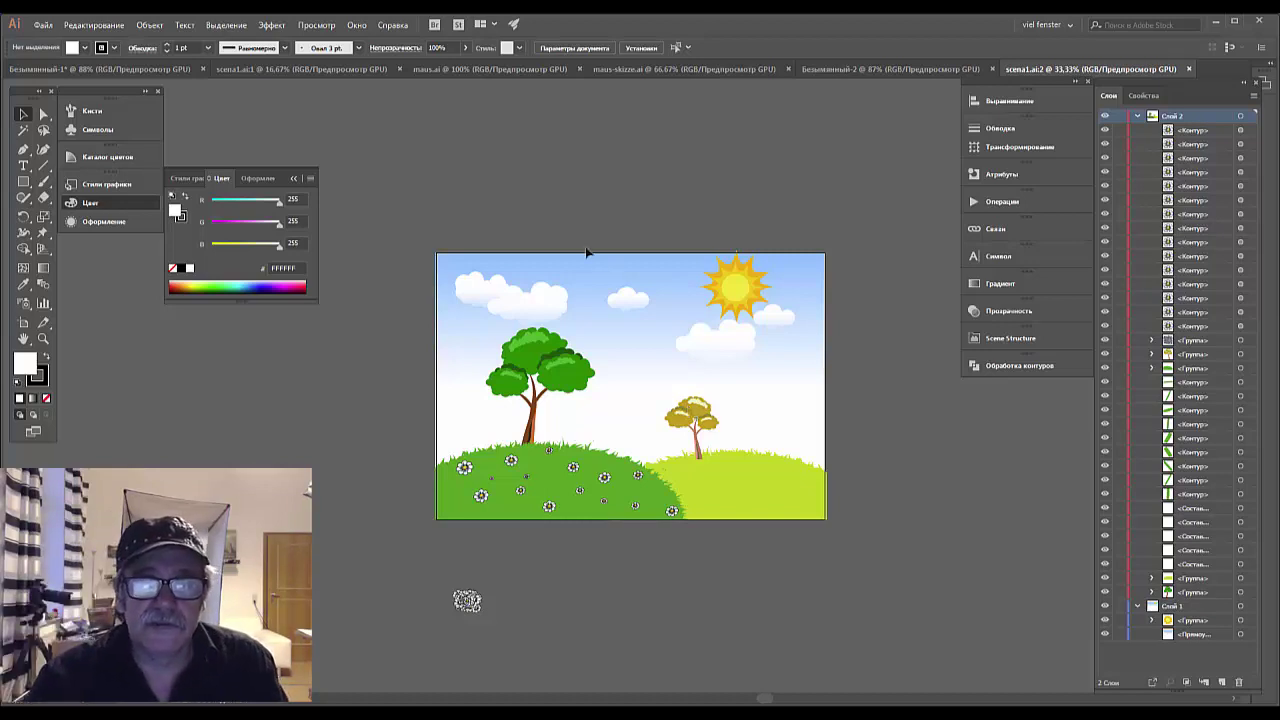
mouse_move(414, 232)
mouse_down()
mouse_move(896, 568)
mouse_move(852, 559)
mouse_up()
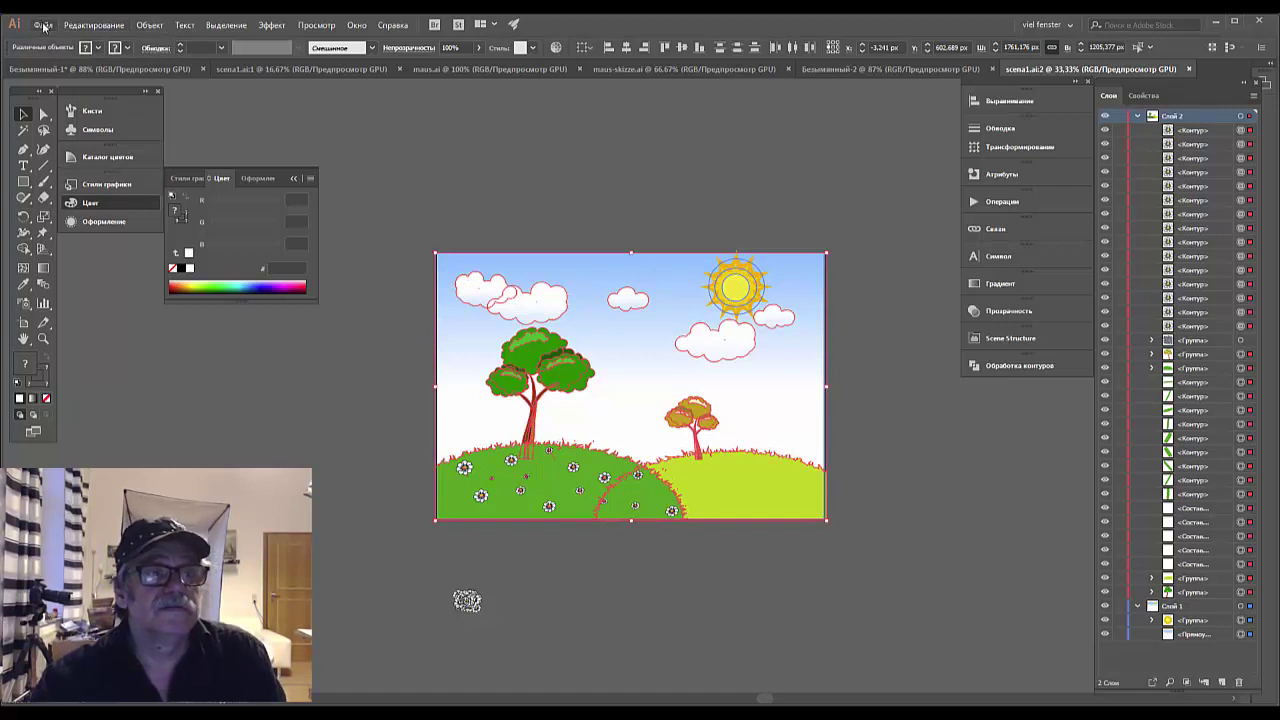
click(69, 70)
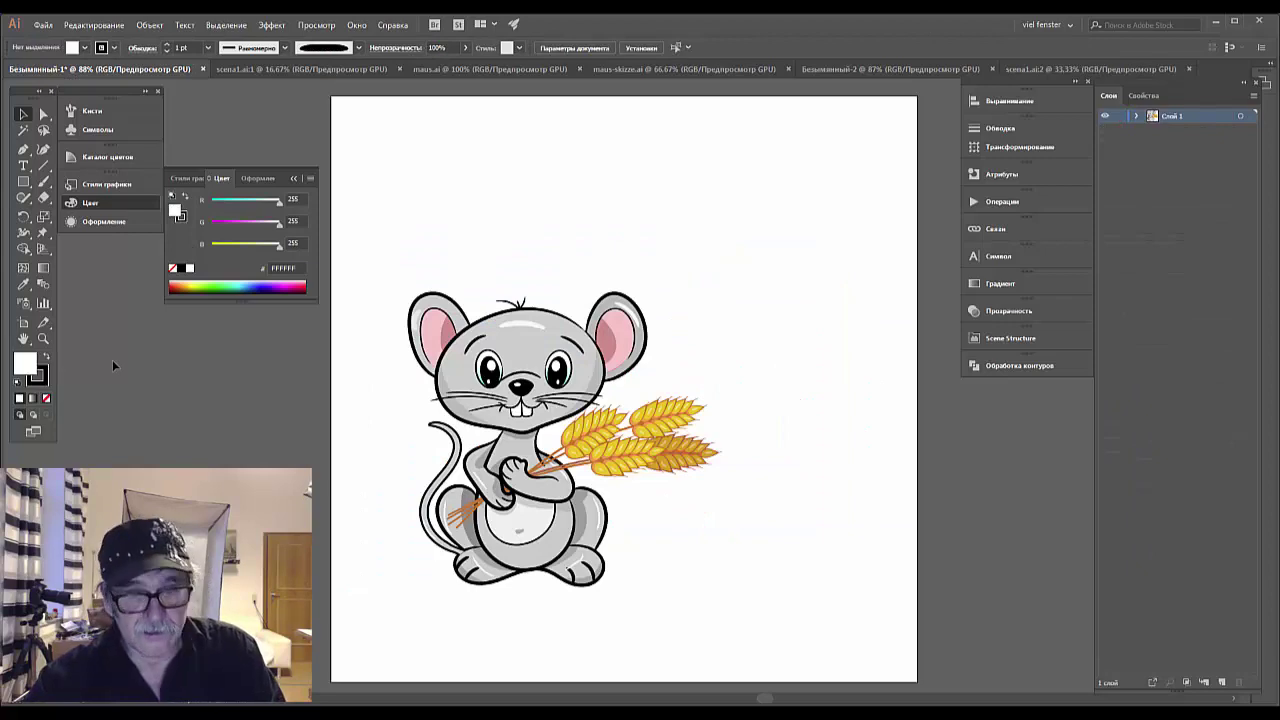
Paste the landscape and move it left, off the mouse artboard.
key(ctrl+v)
key(ctrl+minus)
key(ctrl+minus)
key(ctrl+minus)
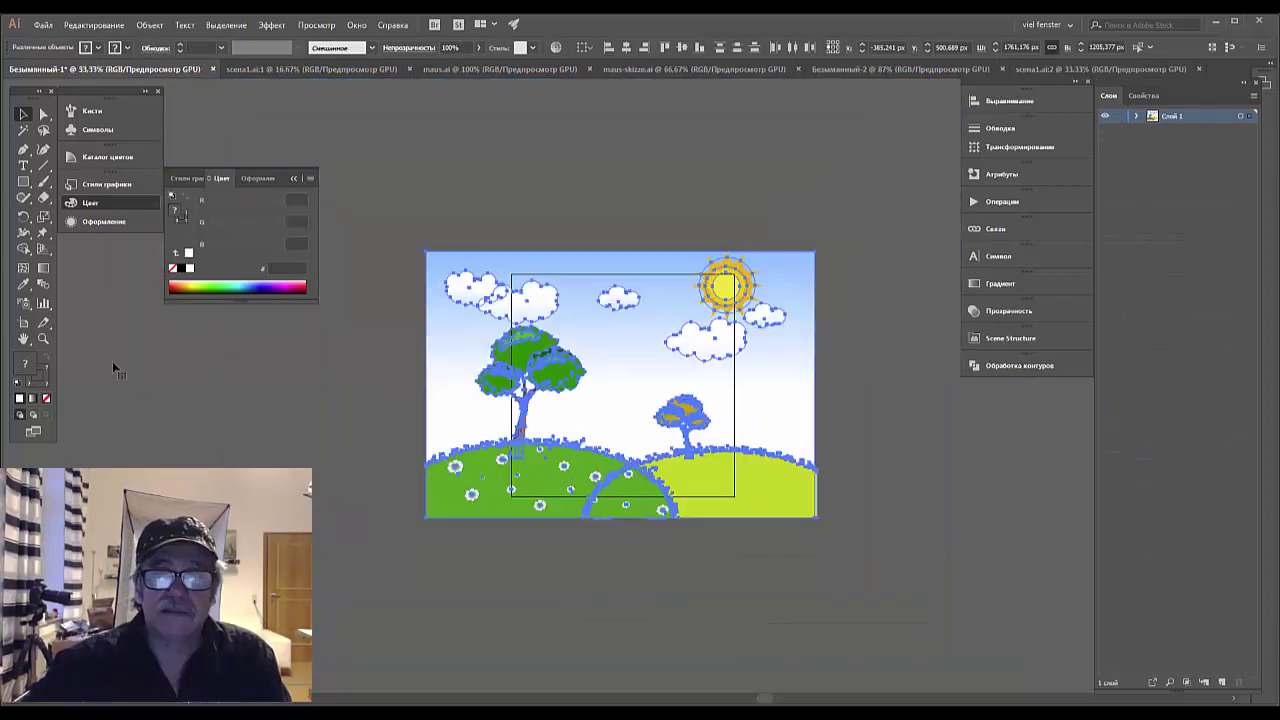
key(ctrl+minus)
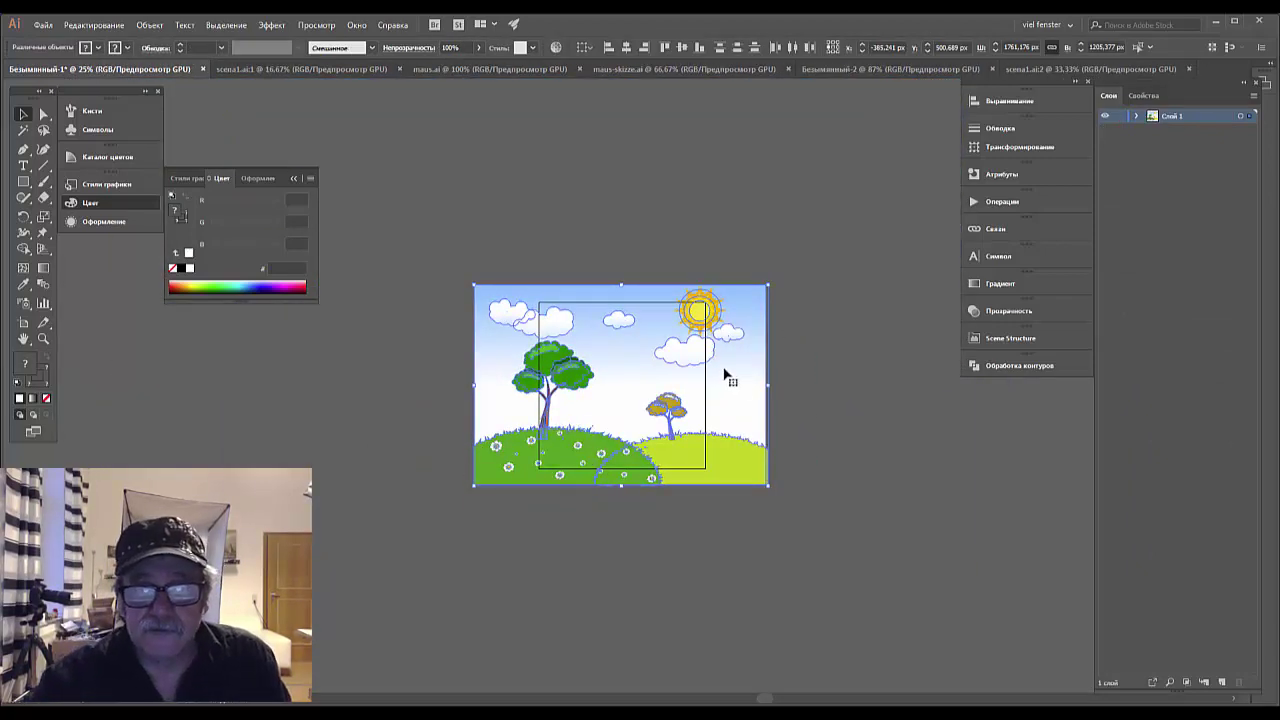
drag(726, 376, 398, 410)
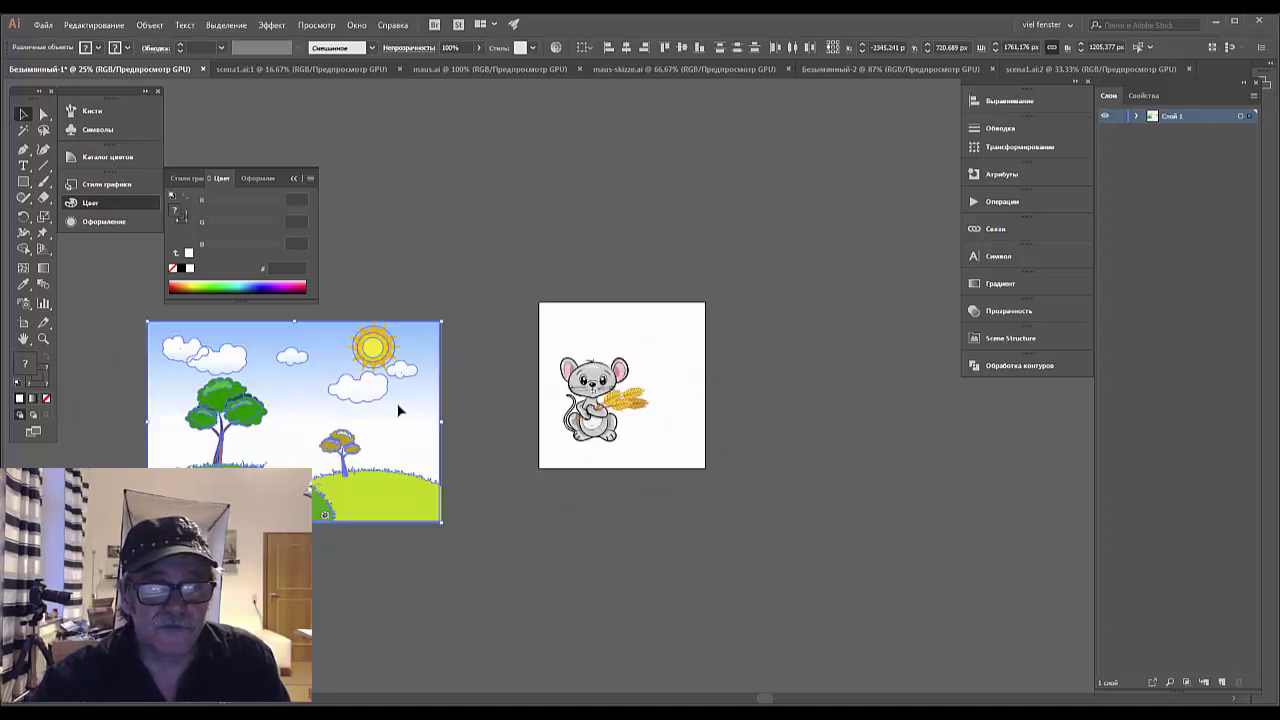
Drag the sky-gradient background rectangle onto the mouse artboard.
click(558, 541)
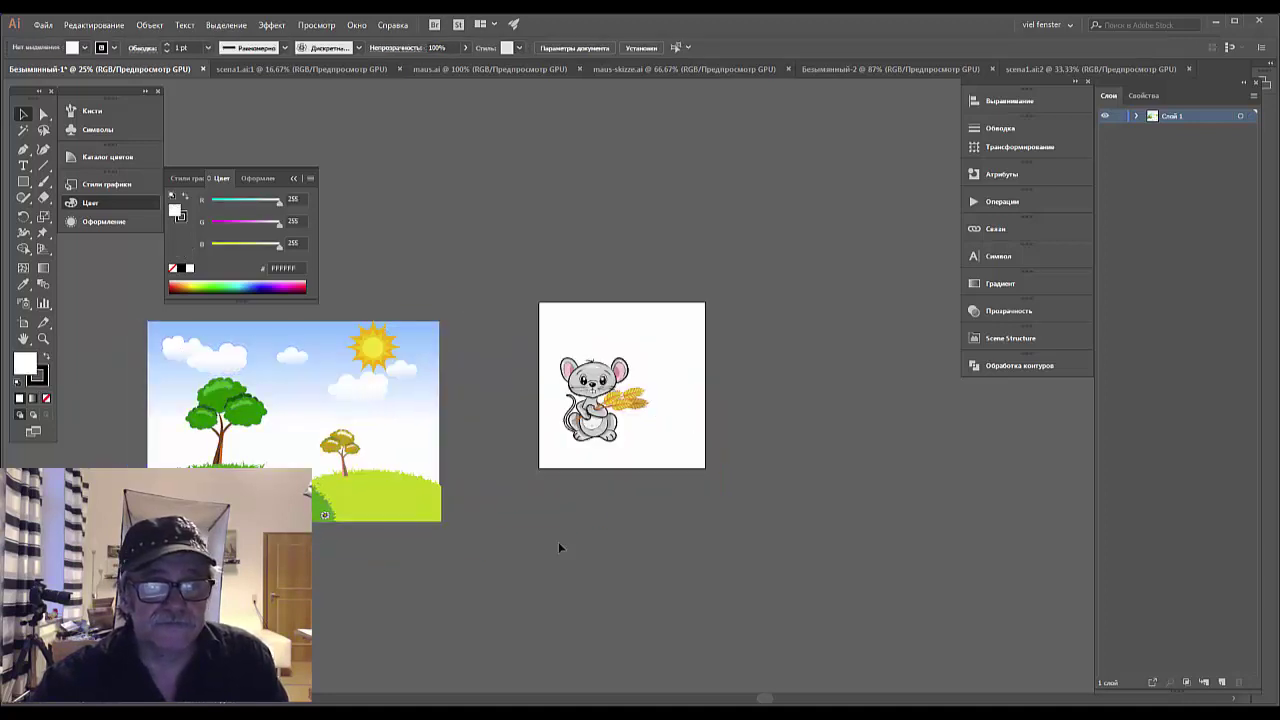
click(307, 343)
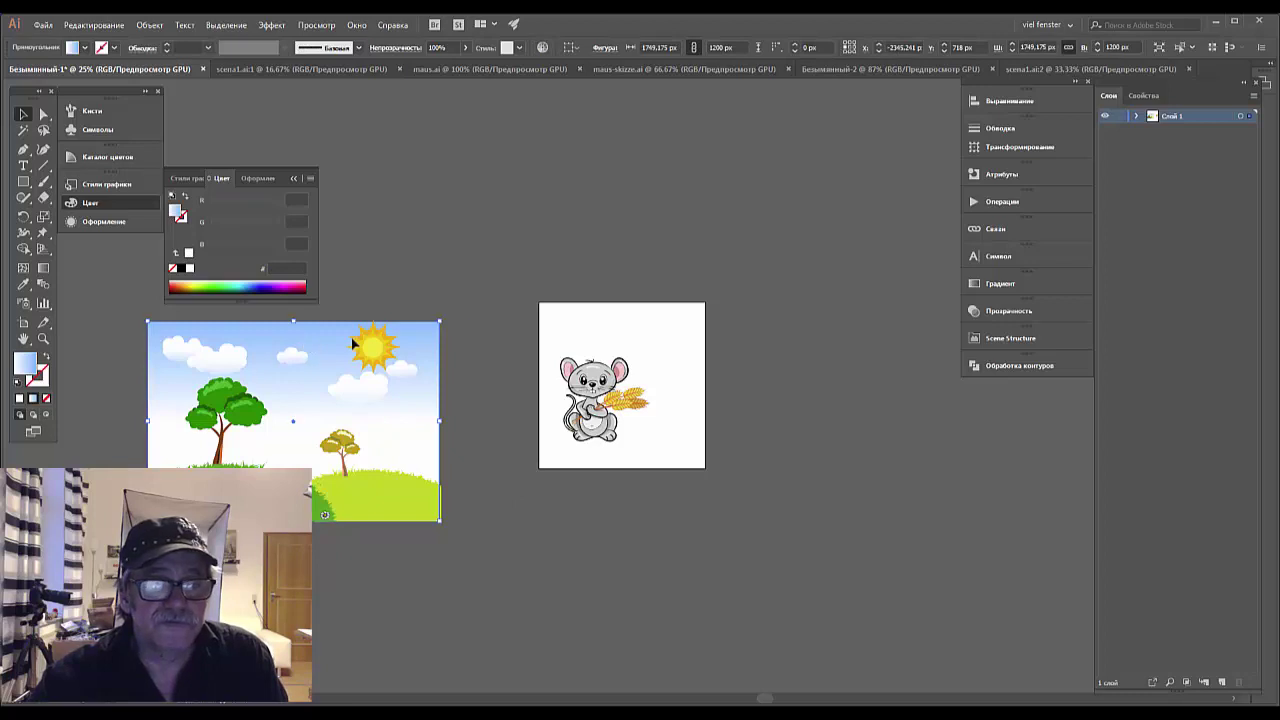
drag(352, 342, 602, 313)
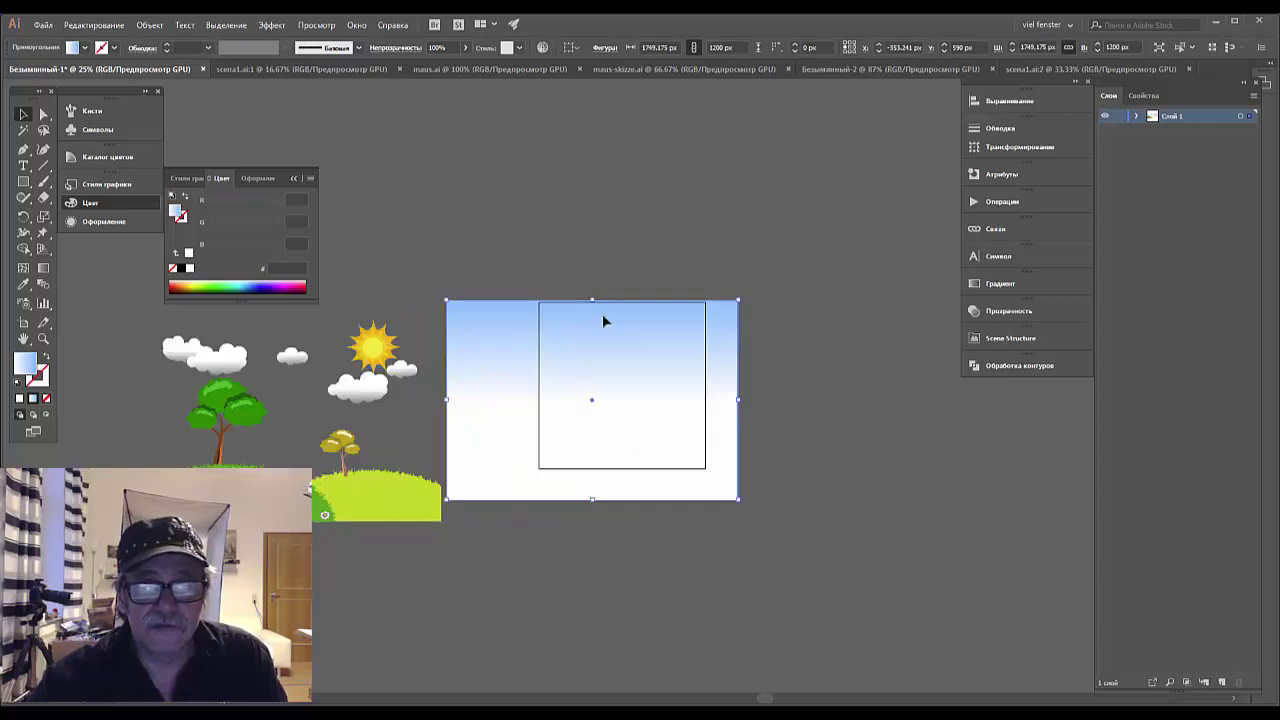
Send the sky rectangle to the back and resize it to the 1000×1000 mouse square.
right_click(603, 347)
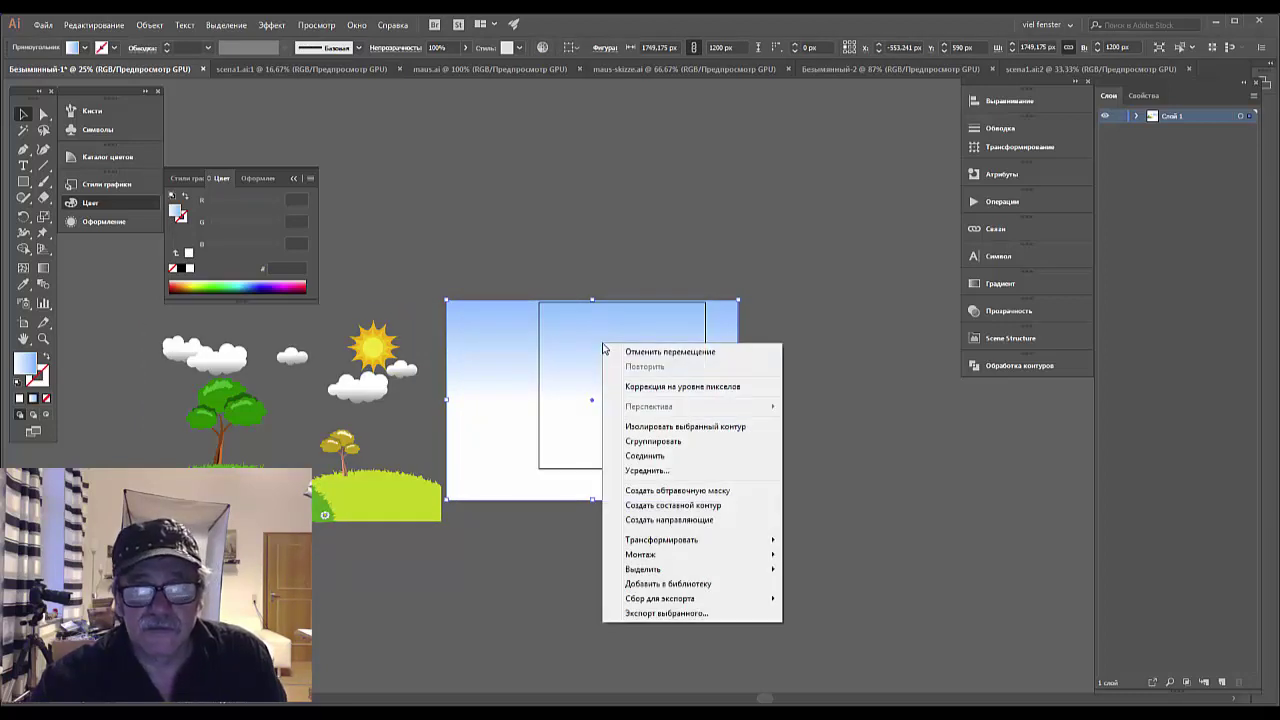
mouse_move(640, 554)
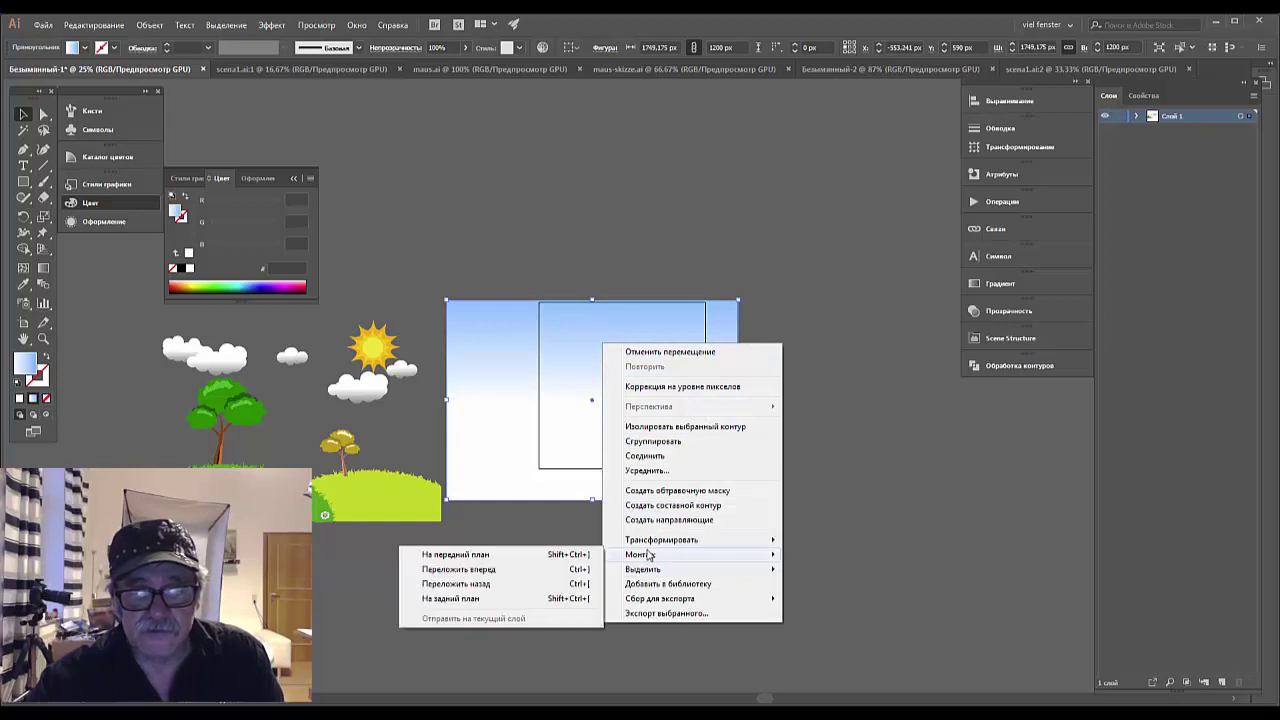
click(488, 598)
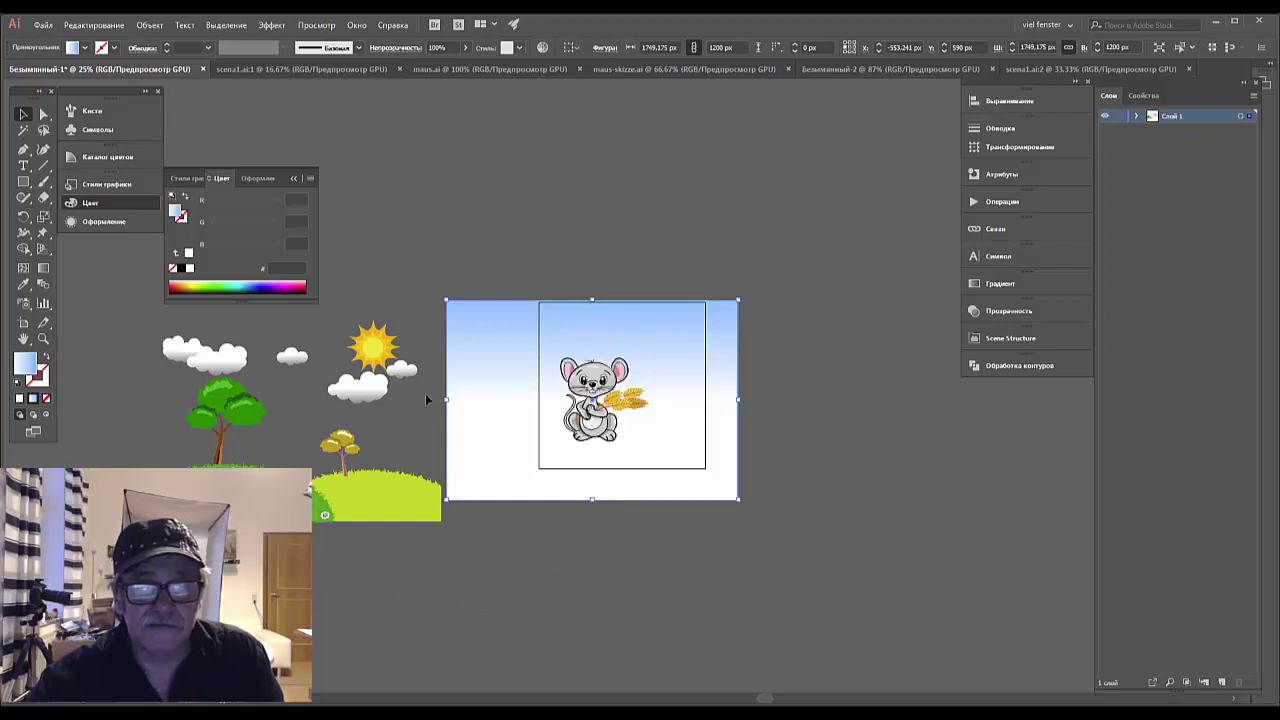
drag(447, 401, 539, 400)
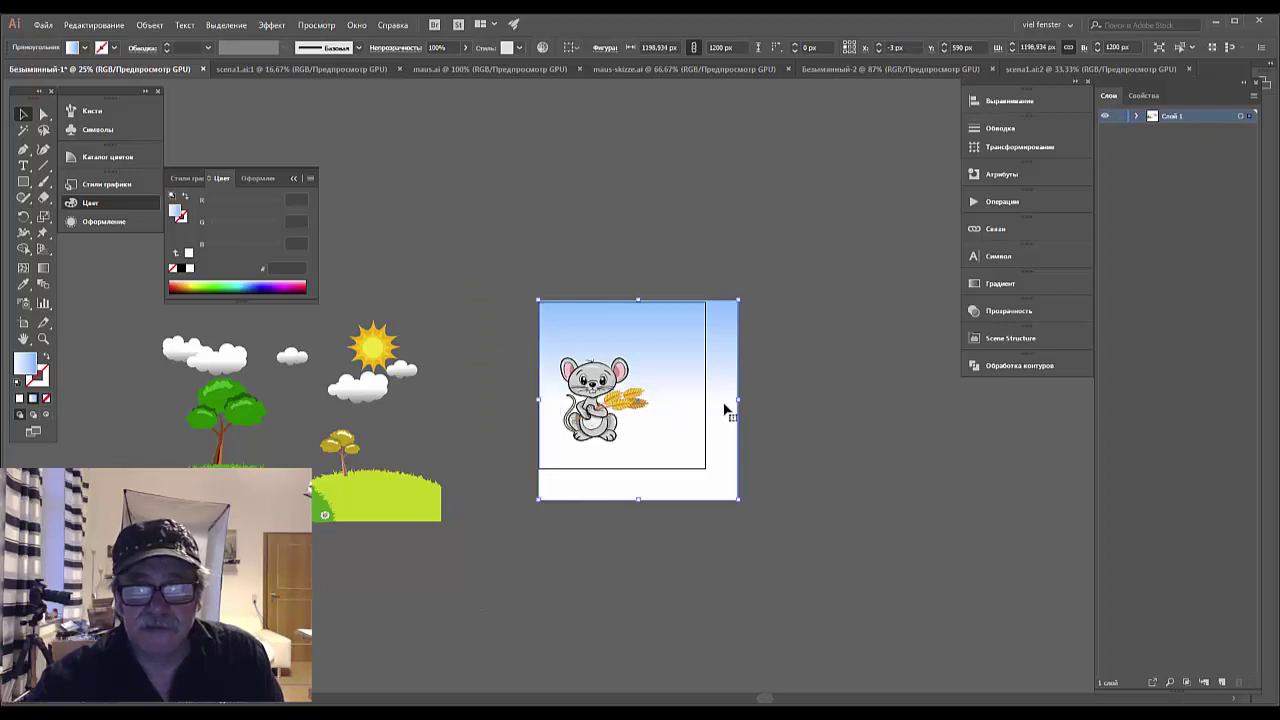
drag(739, 400, 705, 400)
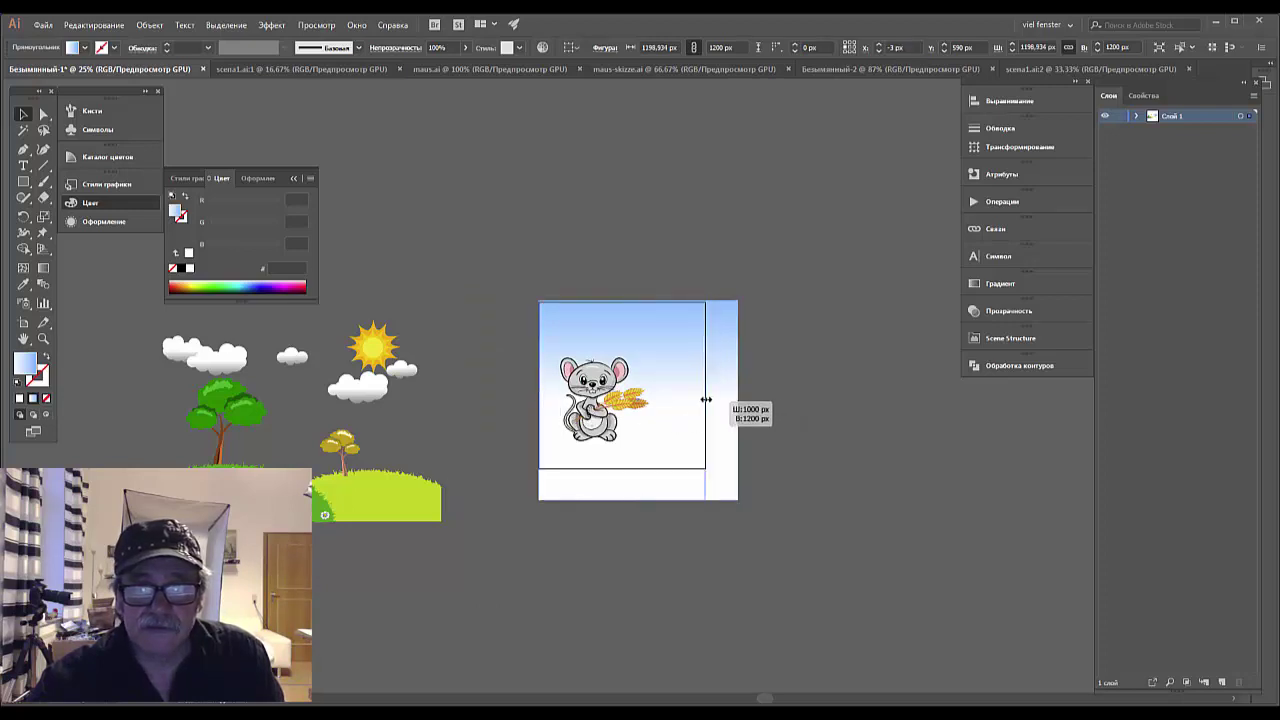
drag(621, 300, 620, 301)
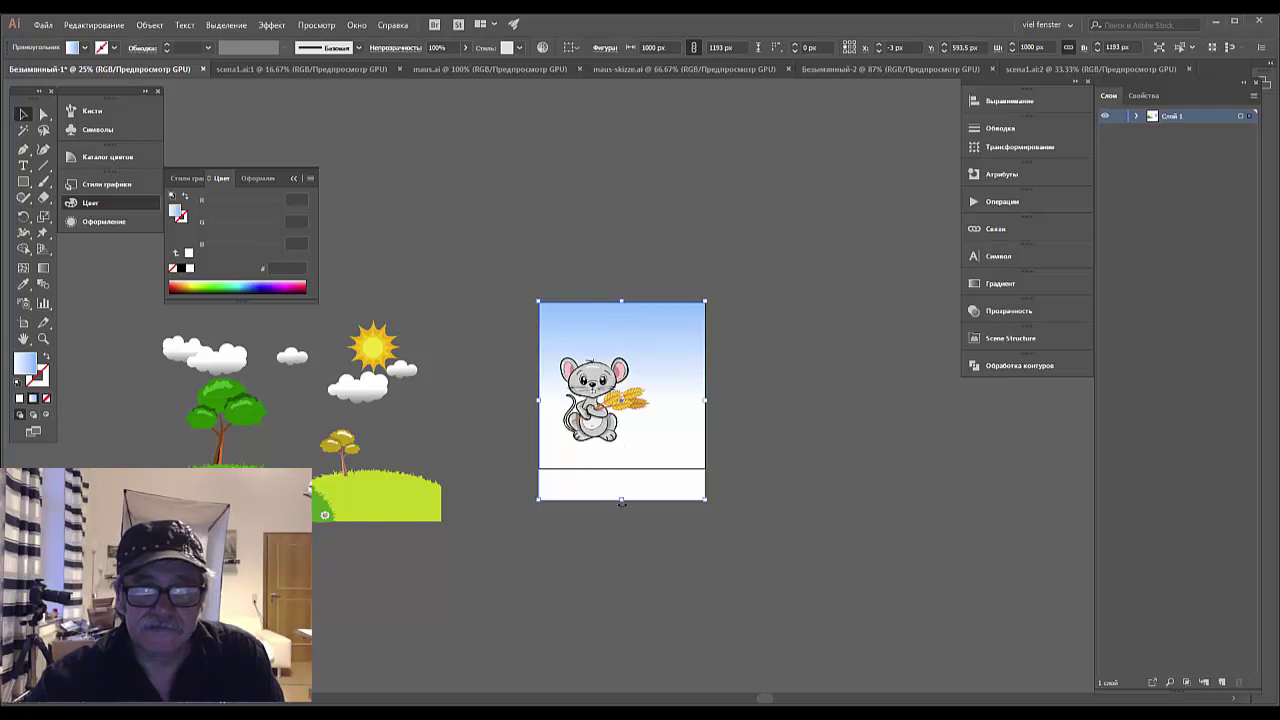
drag(621, 500, 621, 468)
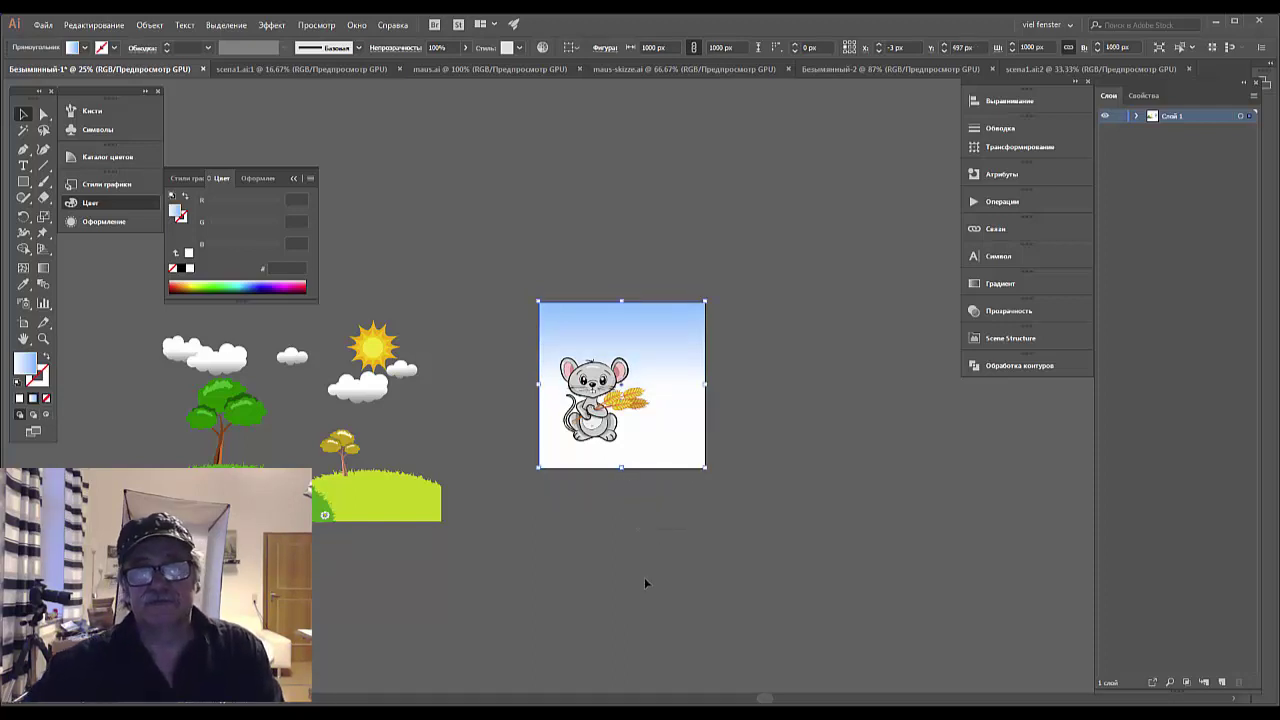
Fit the artboard in view and inspect the layer's objects, toggling the background's visibility.
key(ctrl+0)
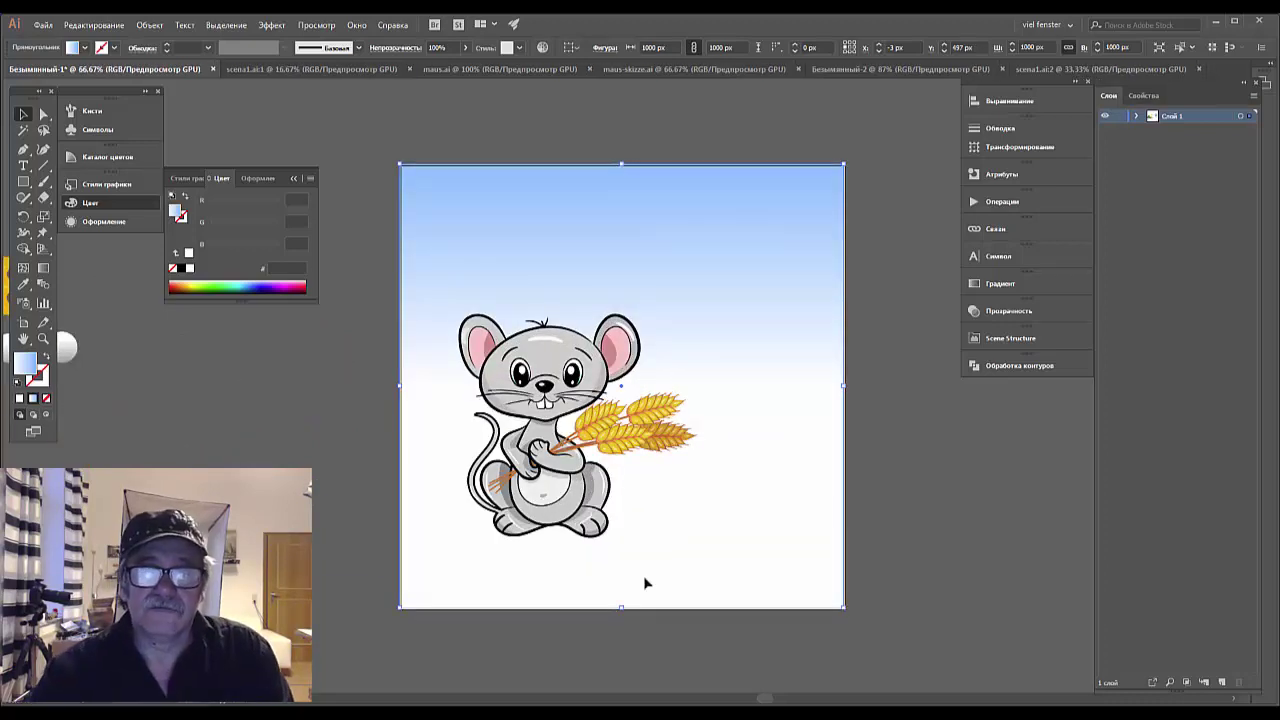
click(500, 345)
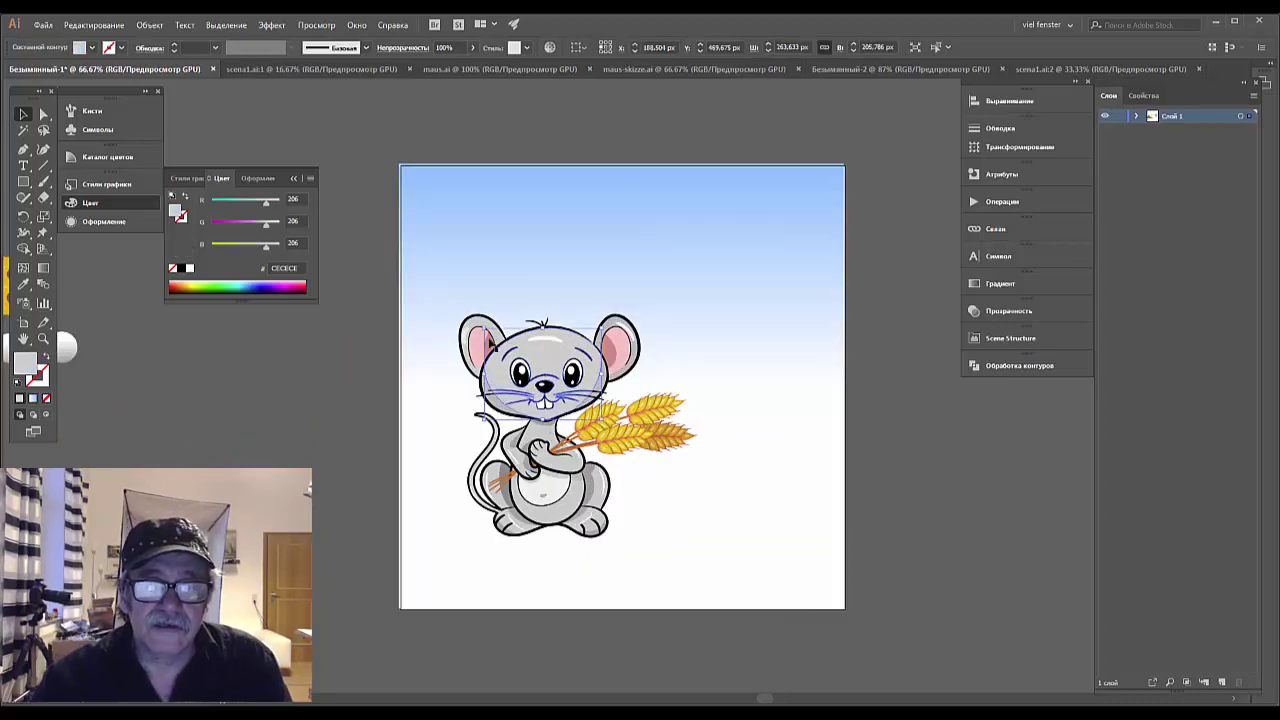
click(442, 303)
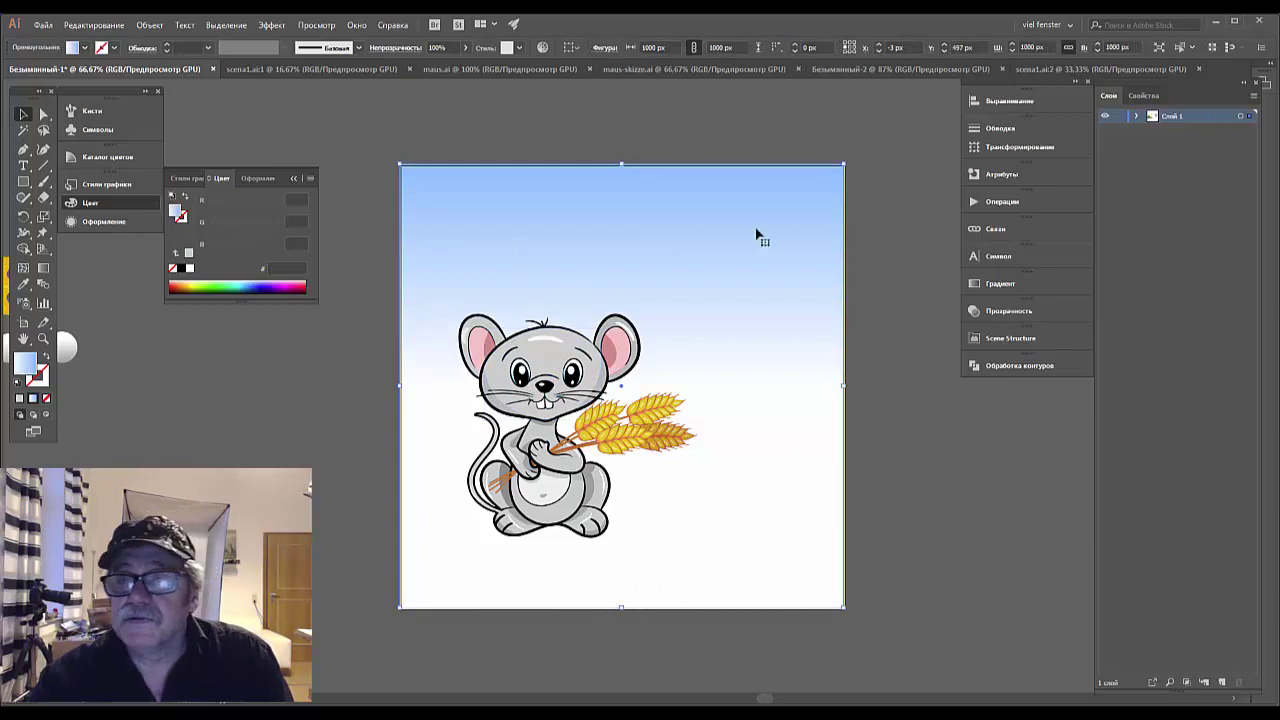
click(1134, 116)
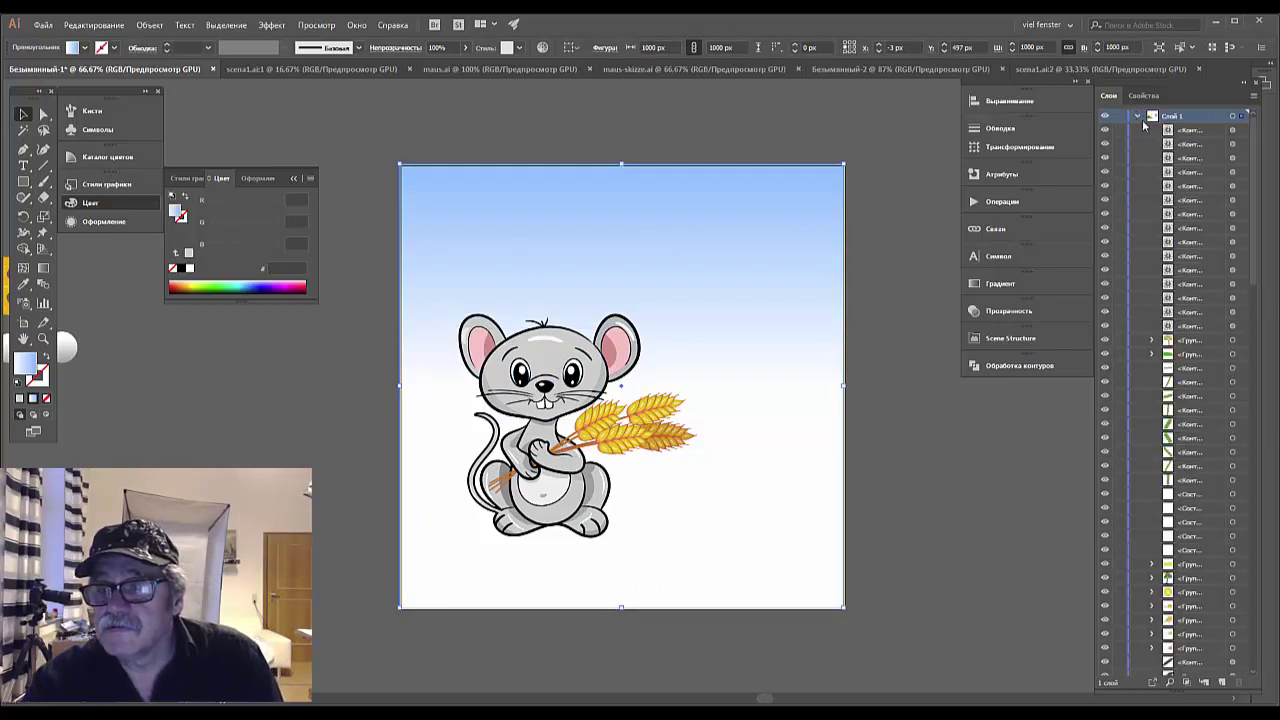
drag(1253, 262, 1253, 640)
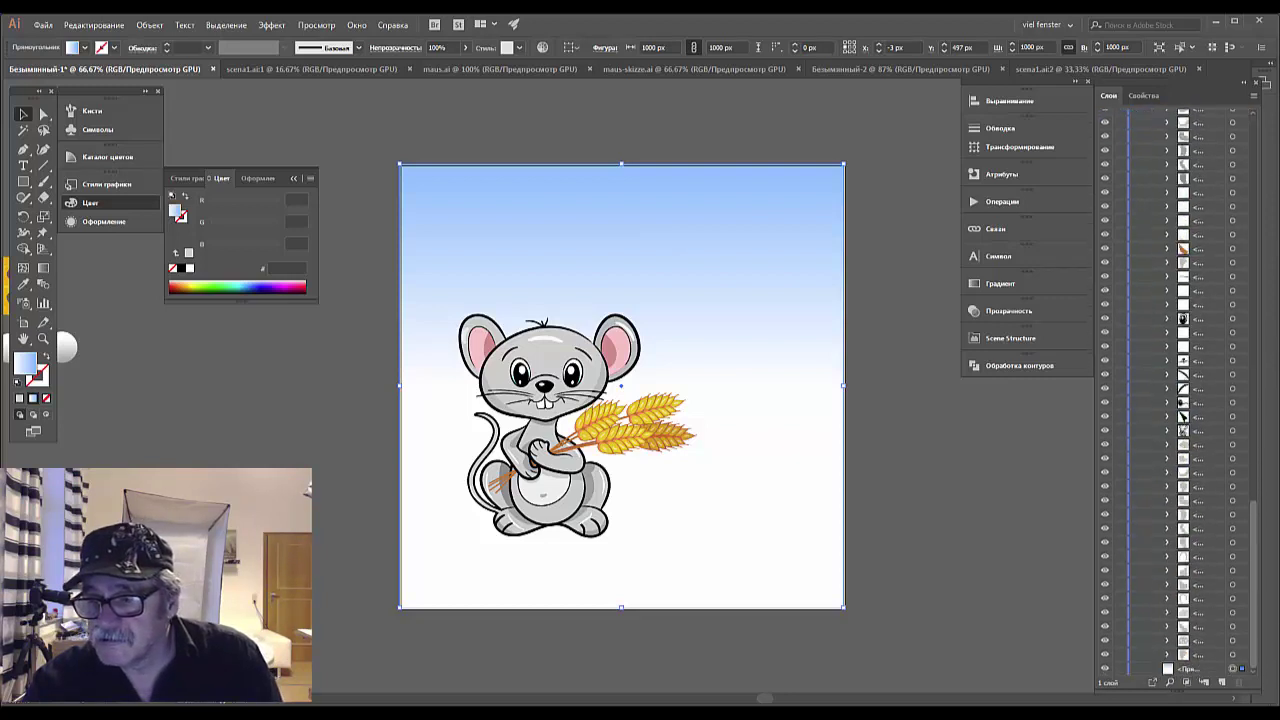
click(1104, 668)
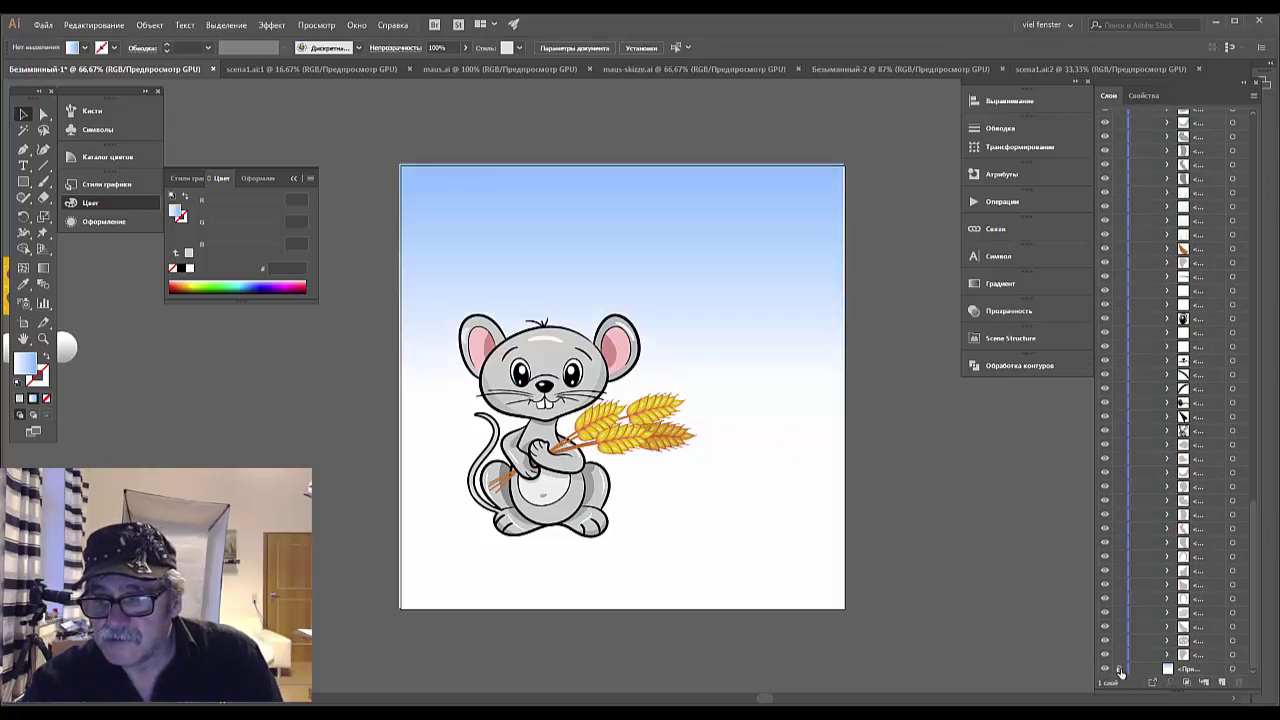
drag(1255, 585, 1255, 200)
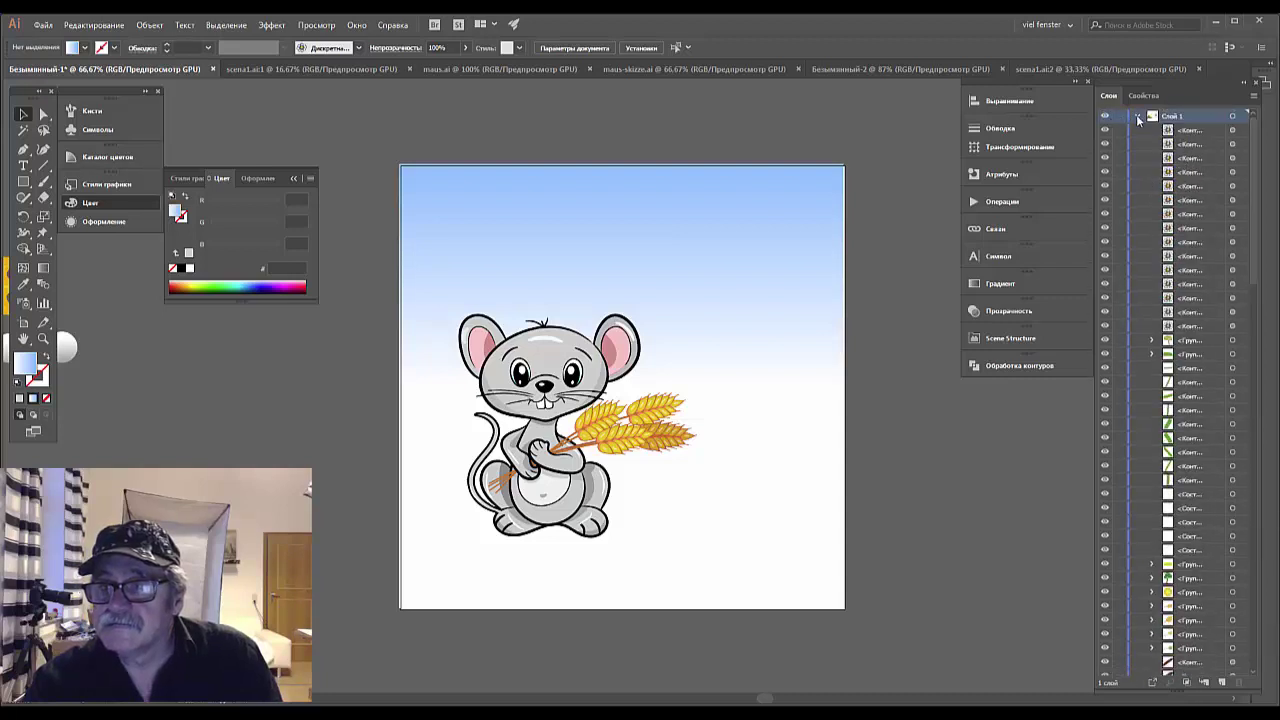
click(1137, 117)
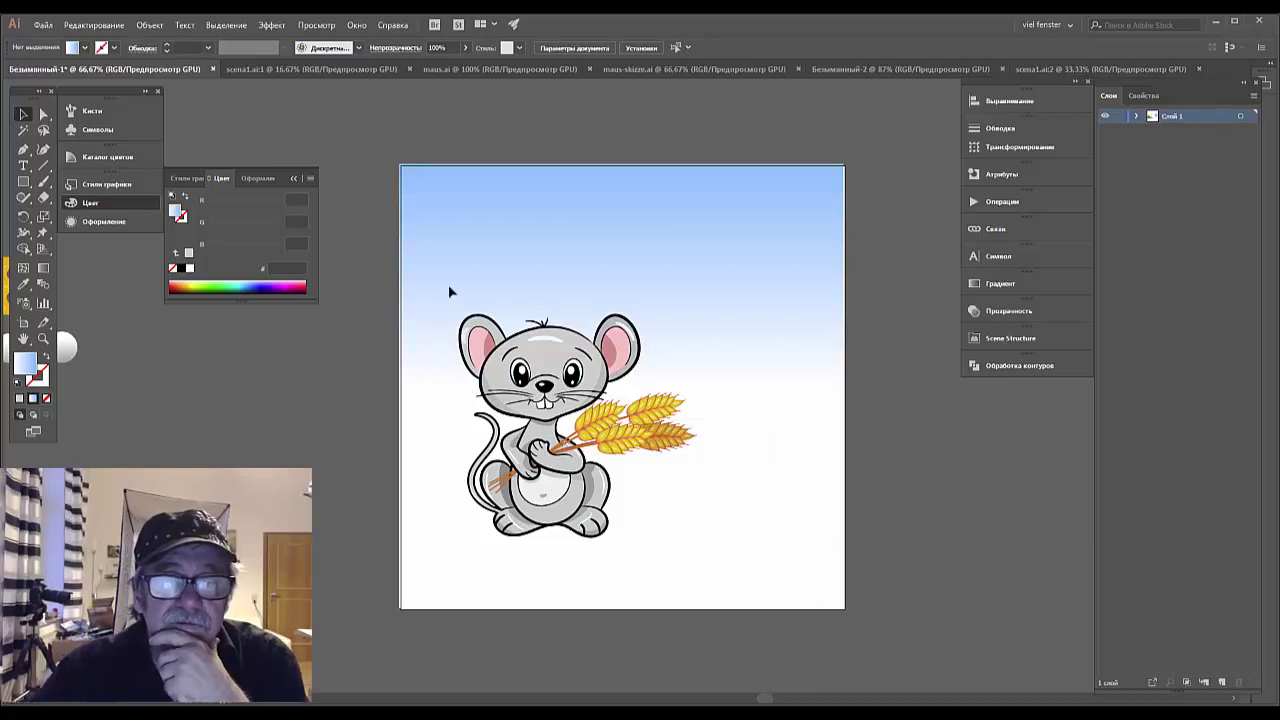
Move the mouse slightly lower-left, trying and undoing an enlargement.
drag(447, 286, 648, 535)
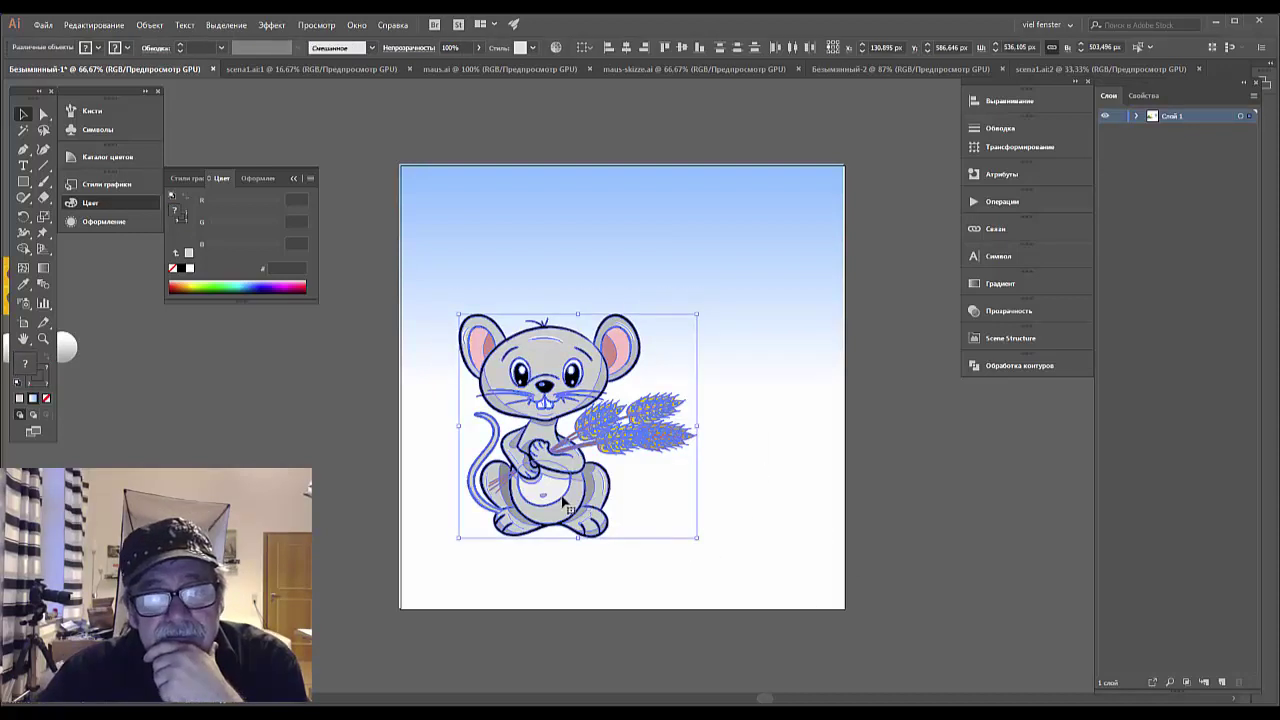
drag(566, 510, 551, 537)
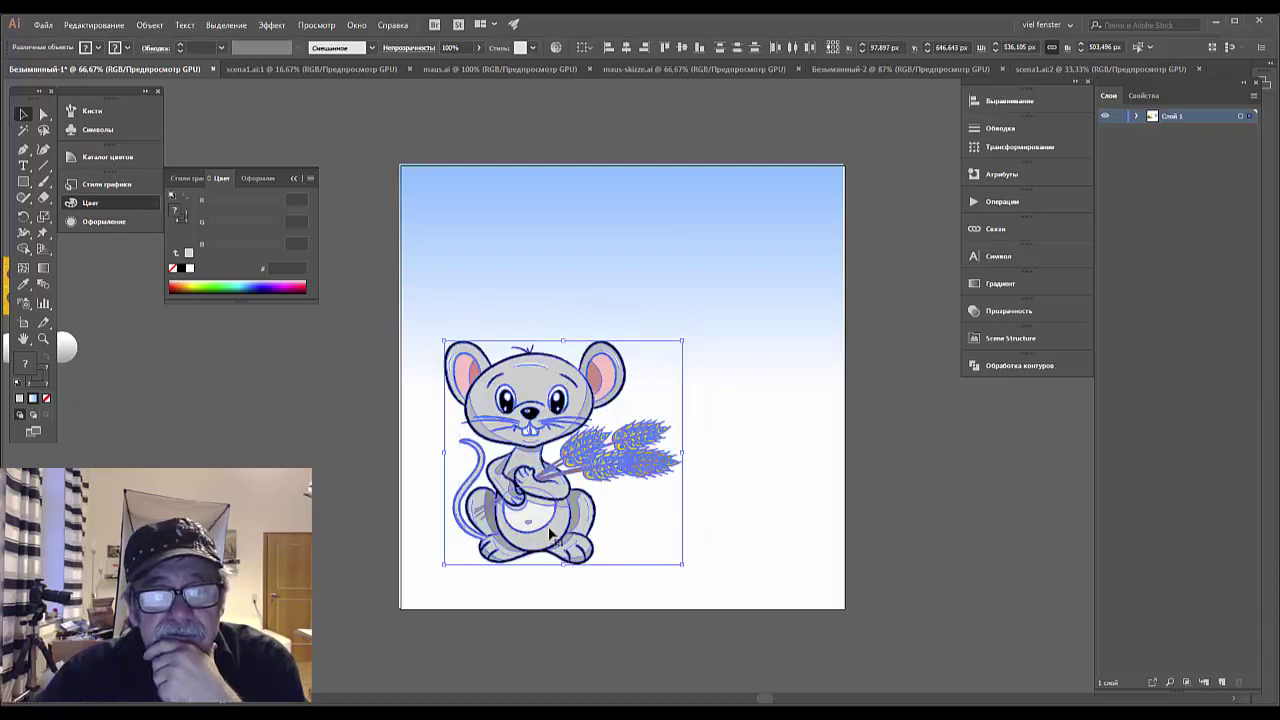
click(924, 546)
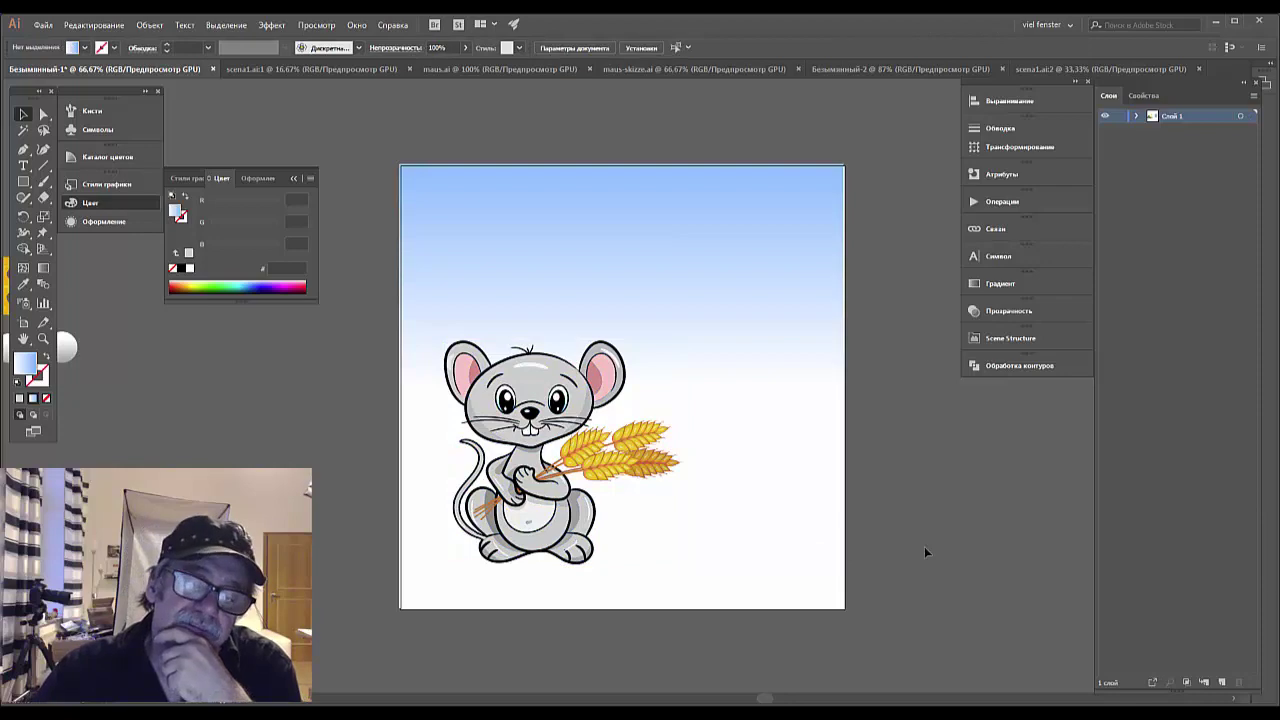
click(560, 543)
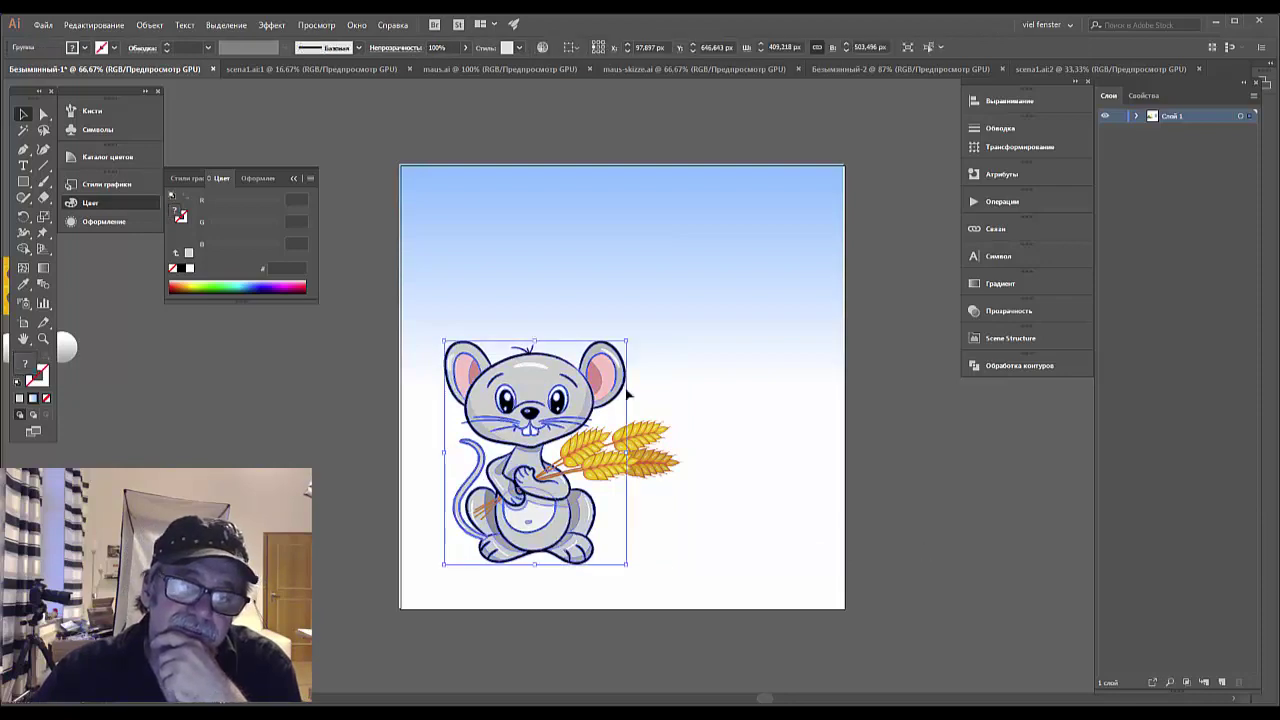
drag(628, 341, 657, 320)
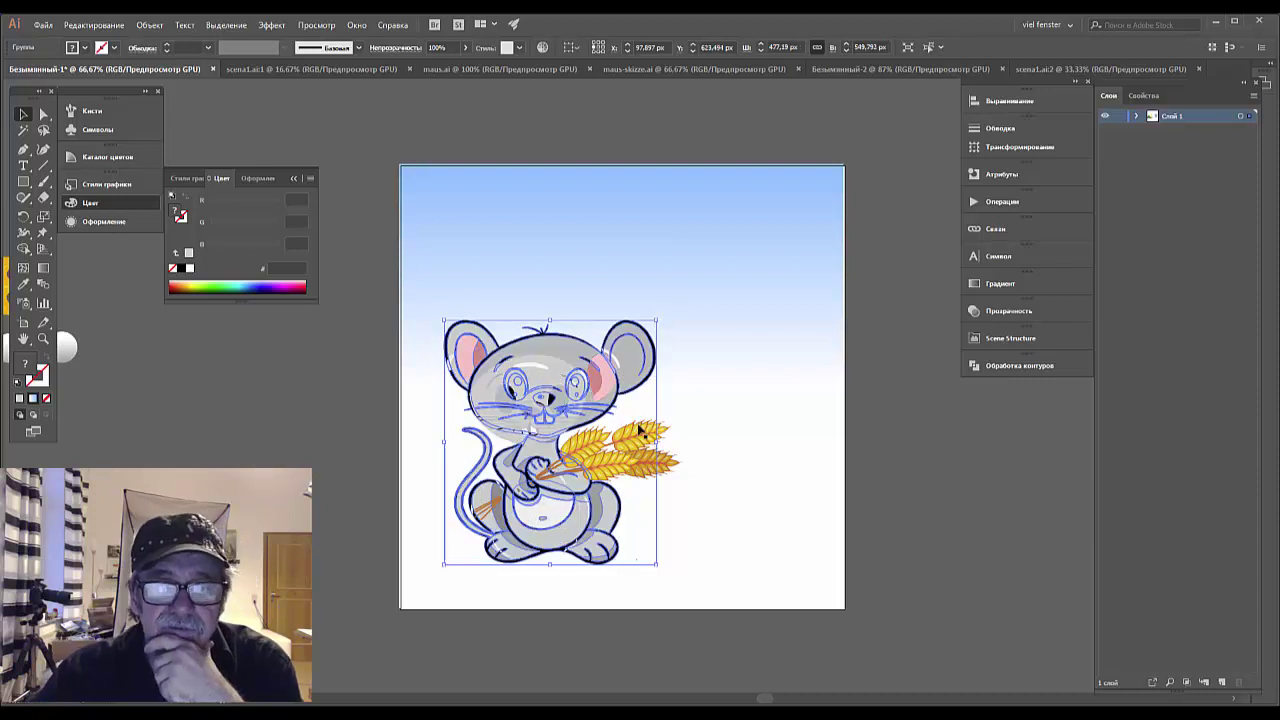
key(ctrl+z)
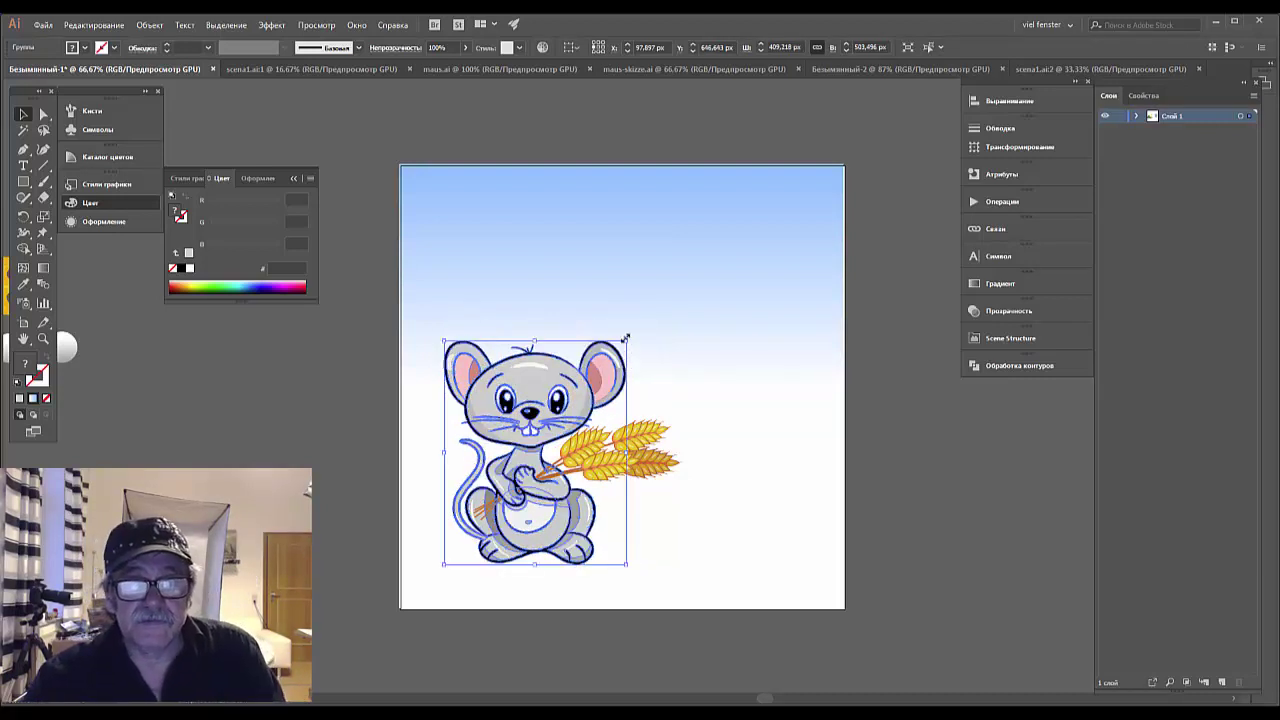
drag(630, 340, 650, 312)
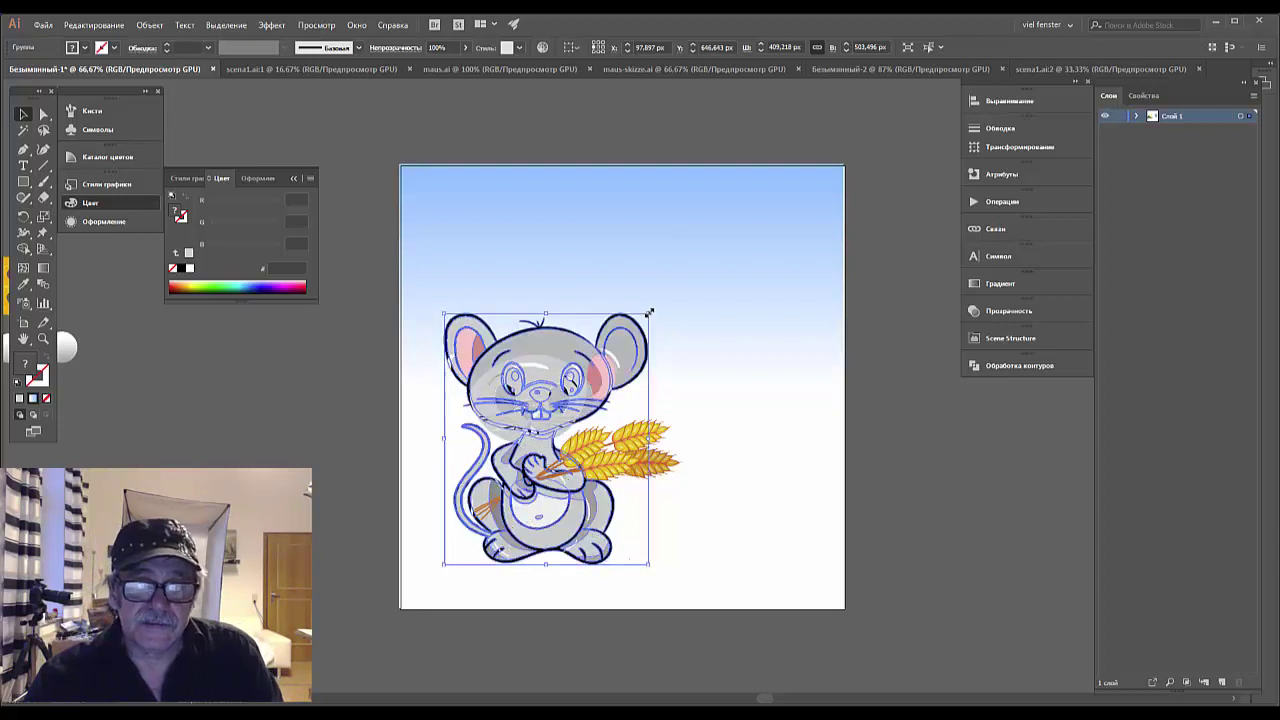
click(751, 457)
key(ctrl+z)
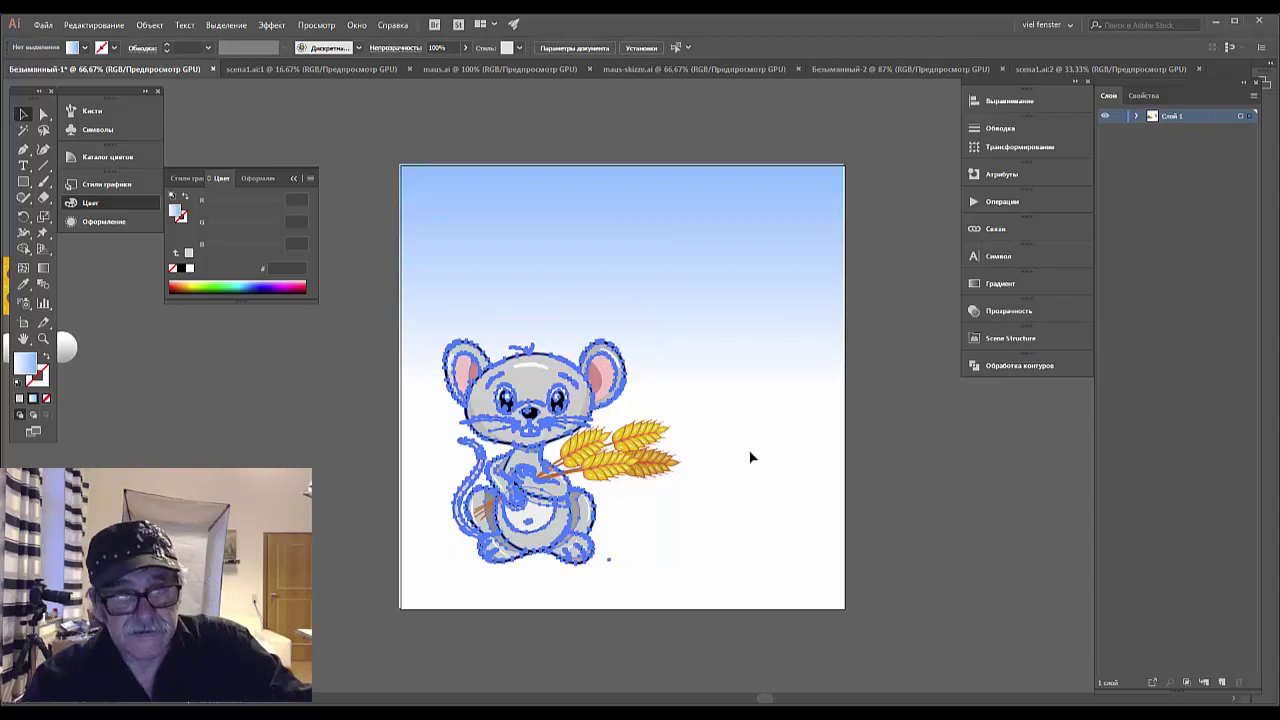
Group the mouse and wheat with Object > Group and scale the group up slightly.
drag(684, 295, 427, 603)
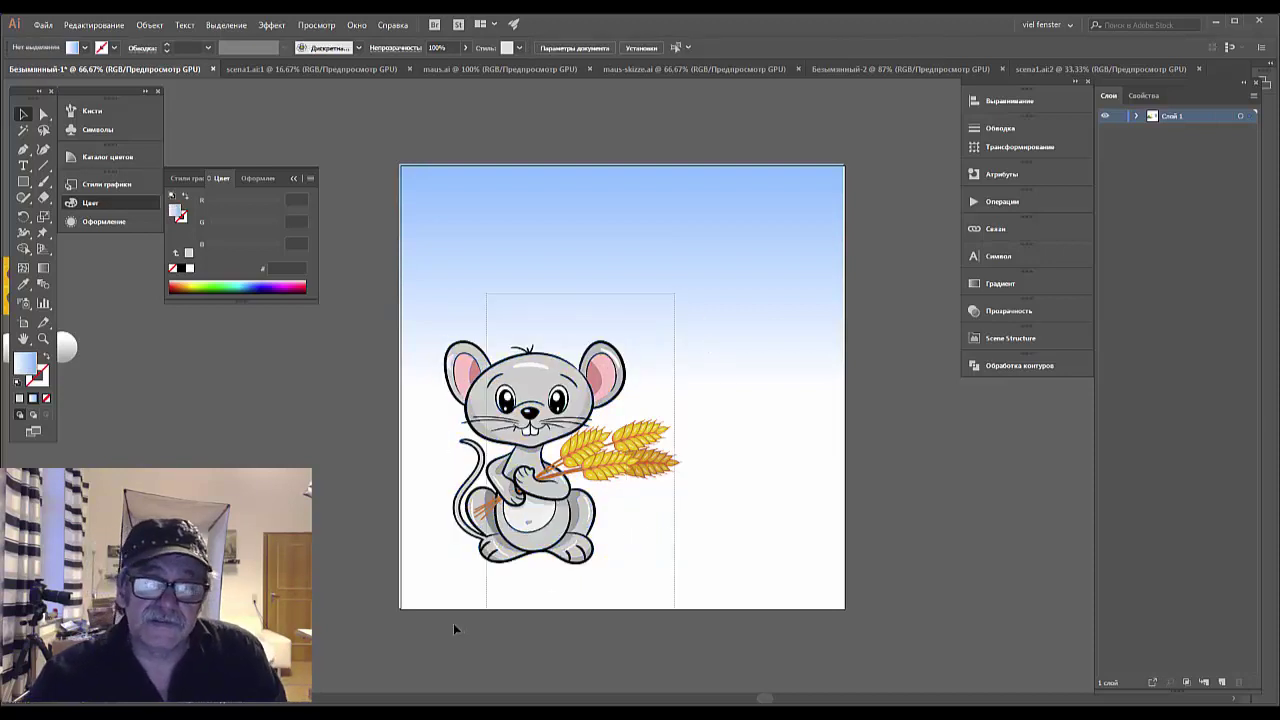
click(150, 24)
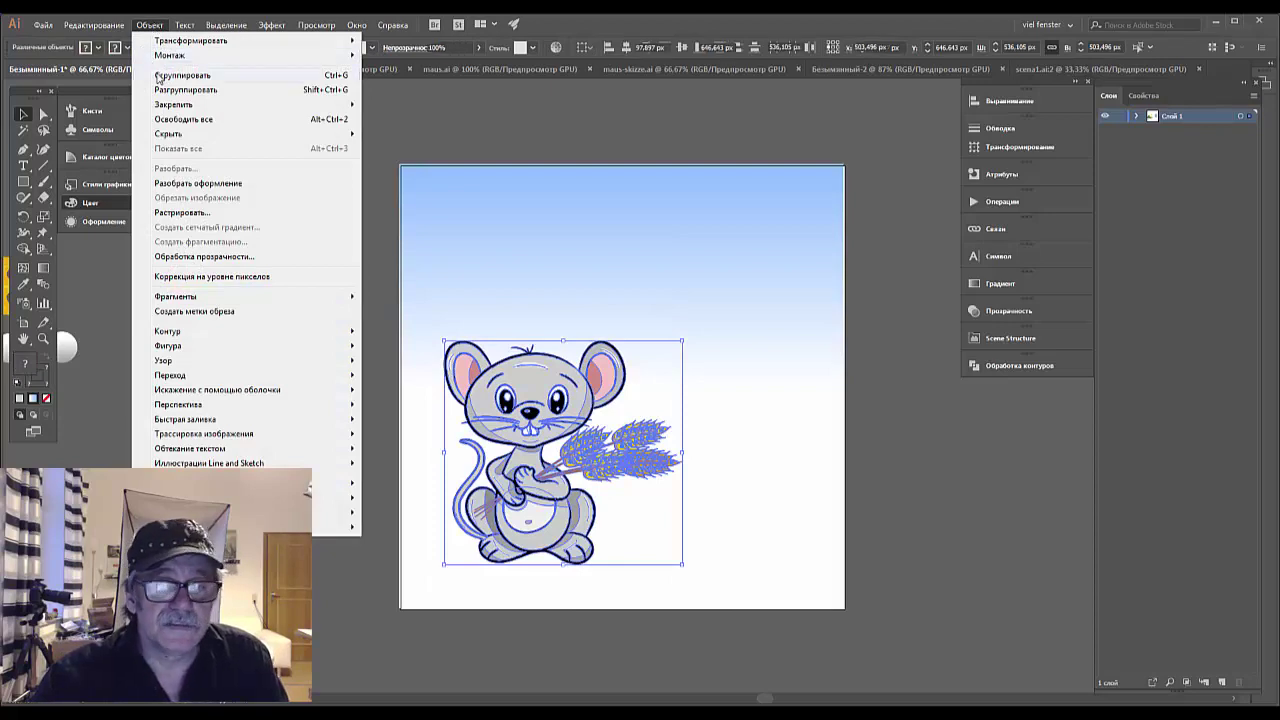
click(182, 75)
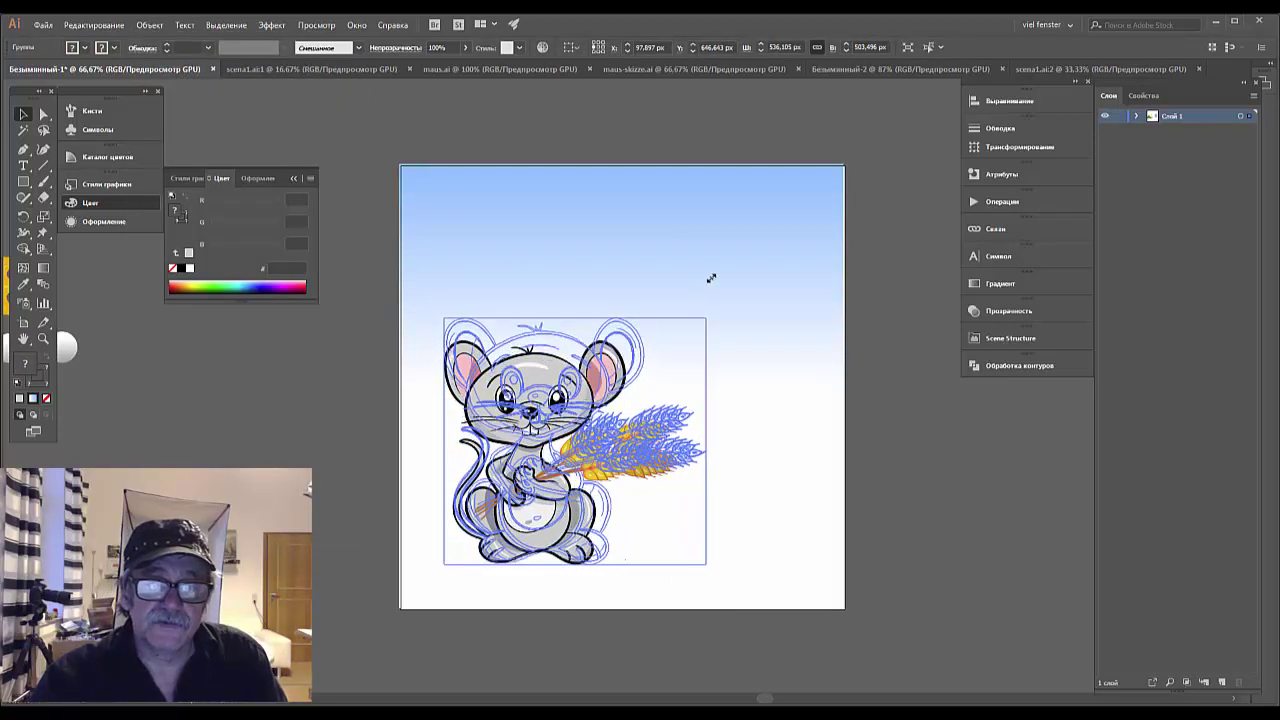
drag(681, 342, 709, 285)
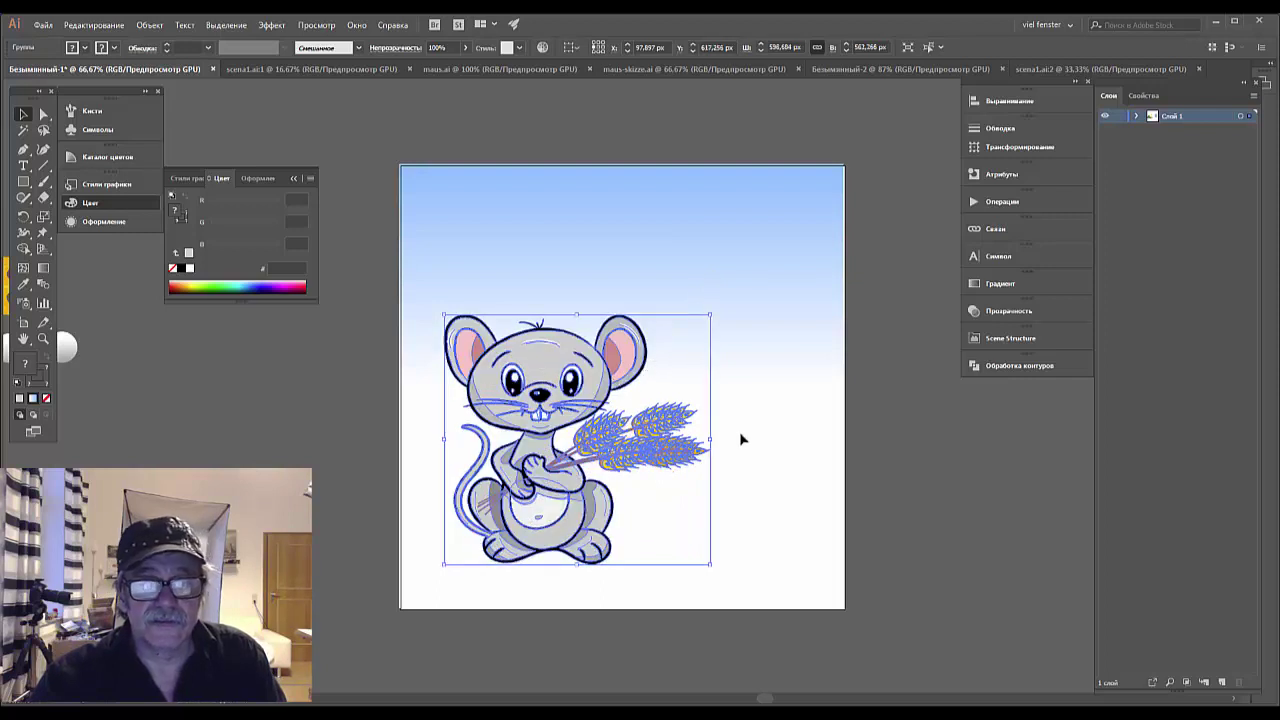
click(762, 454)
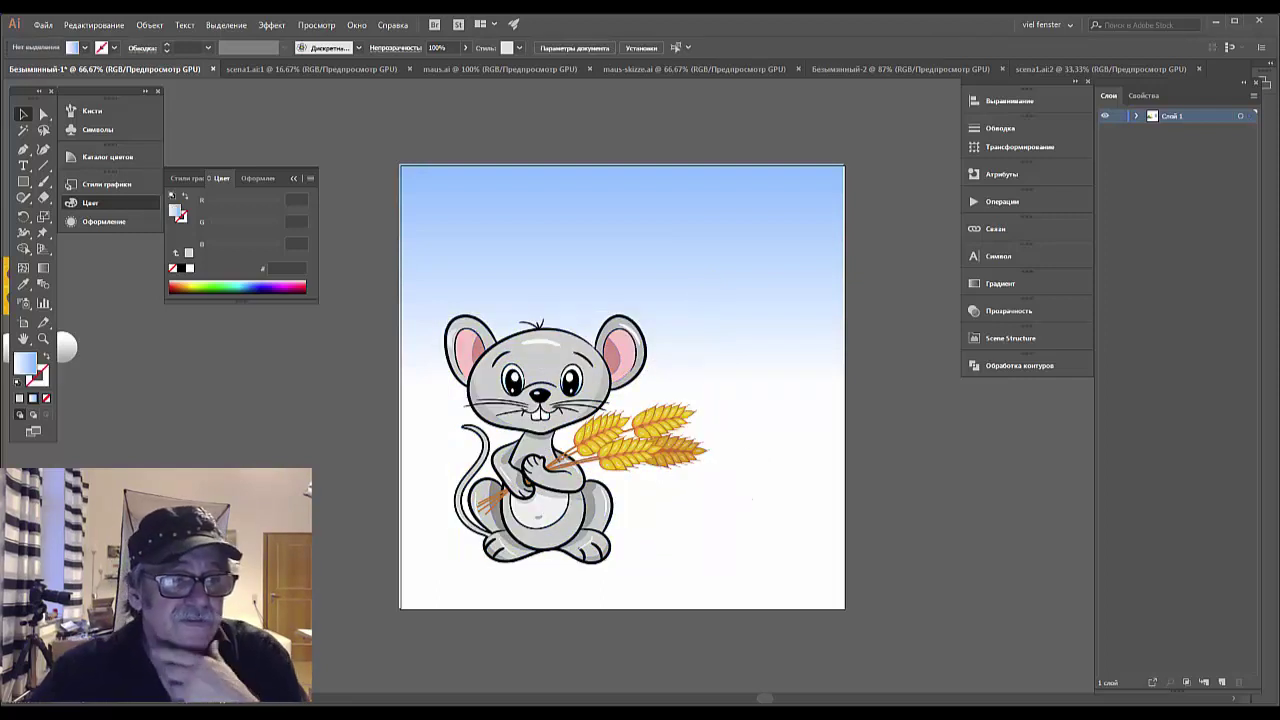
Move the sun onto the artboard's upper right and shrink it.
scroll(429, 520, up, 5)
scroll(394, 574, left, 5)
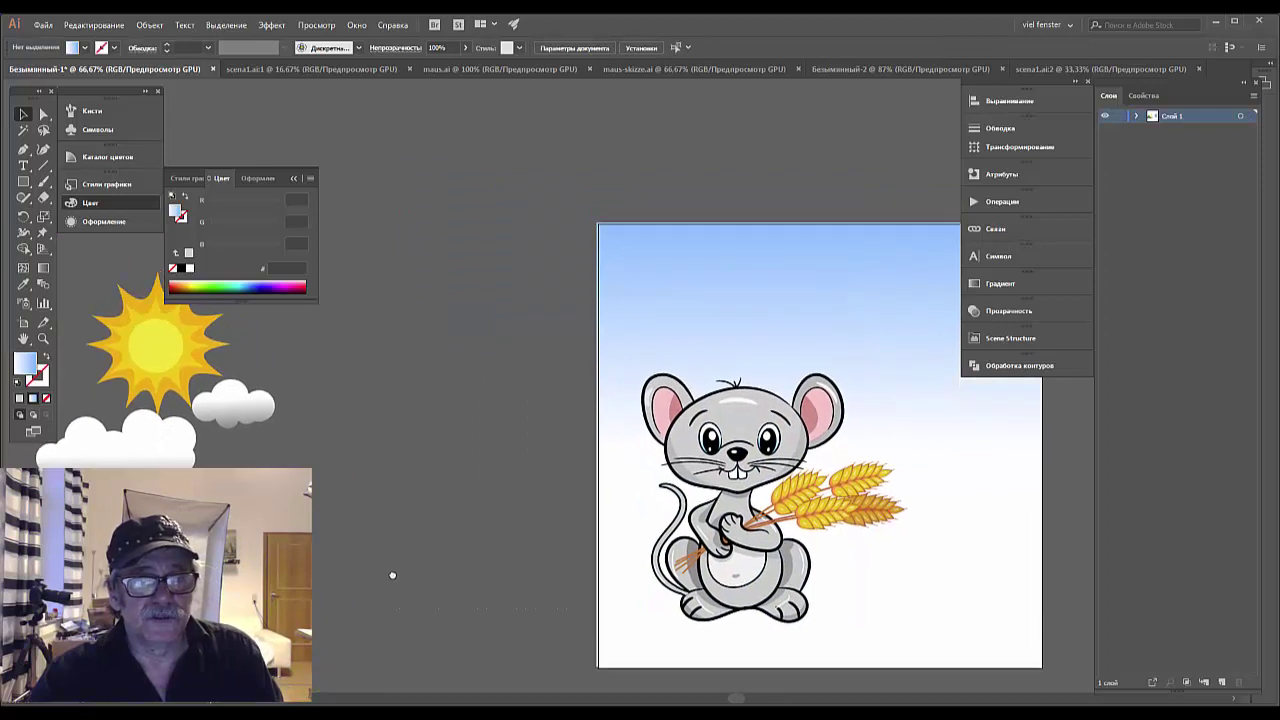
click(98, 425)
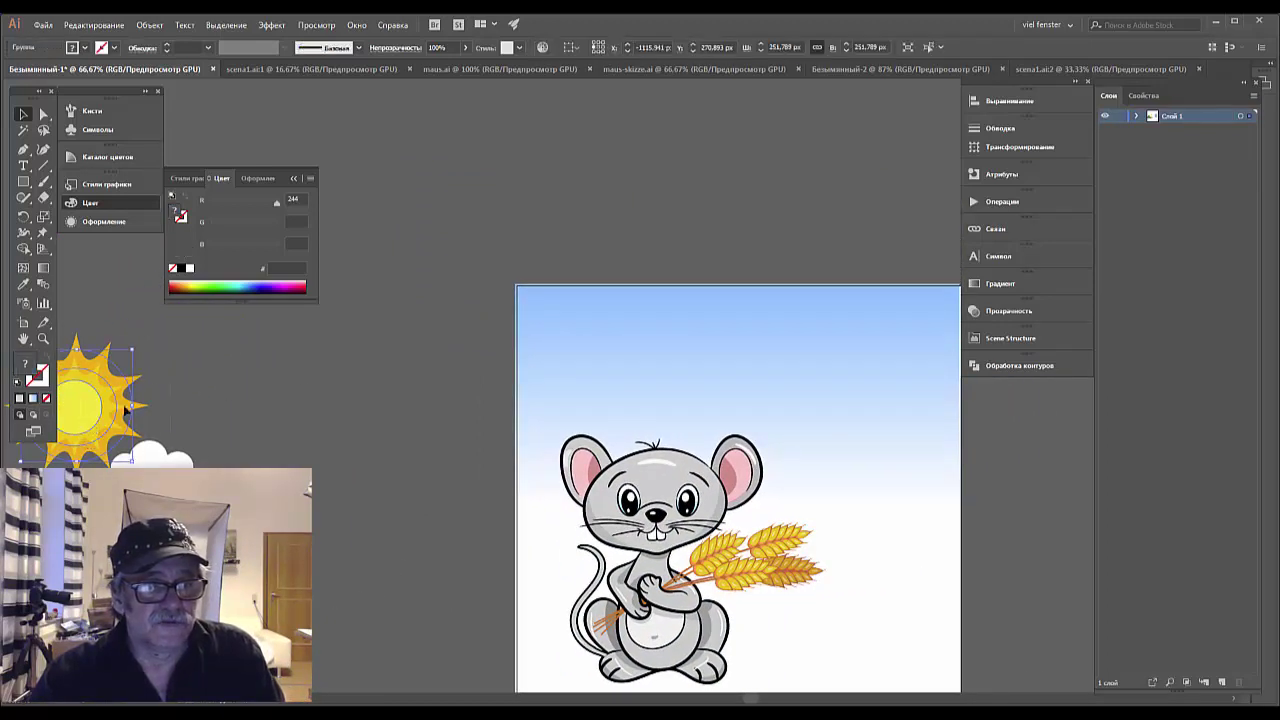
drag(125, 410, 854, 371)
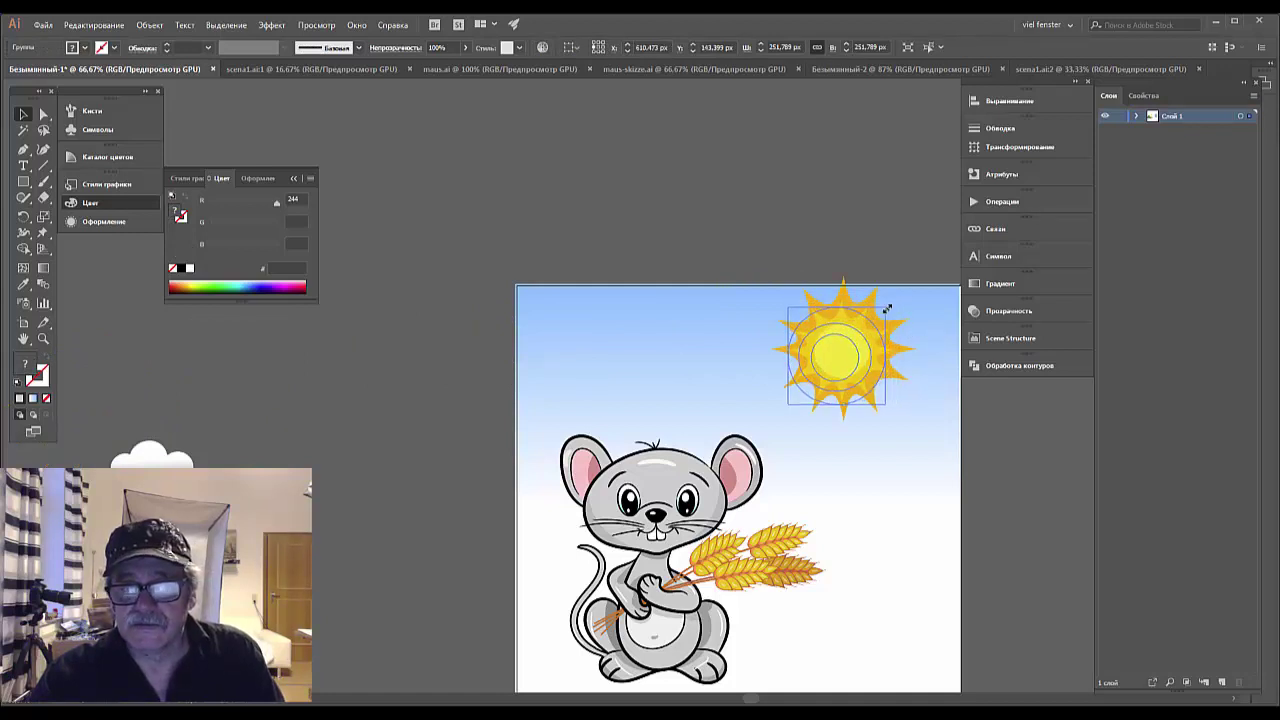
mouse_move(900, 296)
mouse_down()
mouse_move(886, 308)
mouse_move(900, 342)
mouse_up()
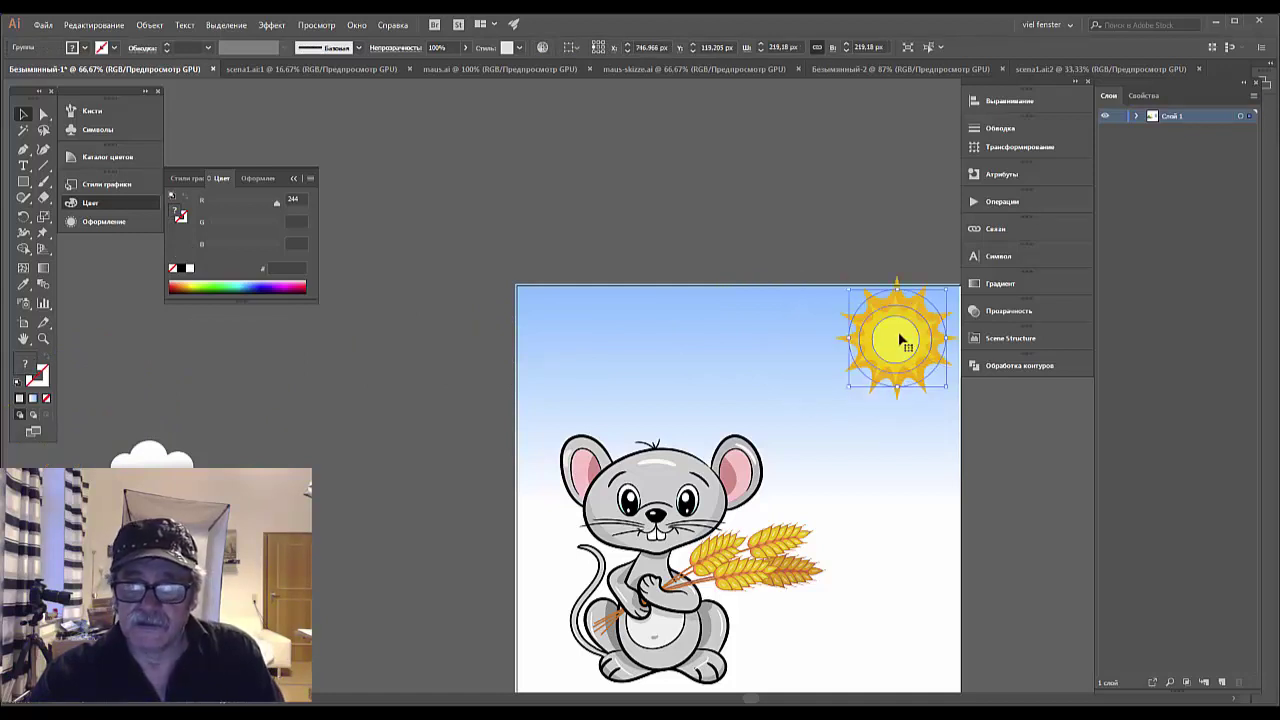
click(1002, 505)
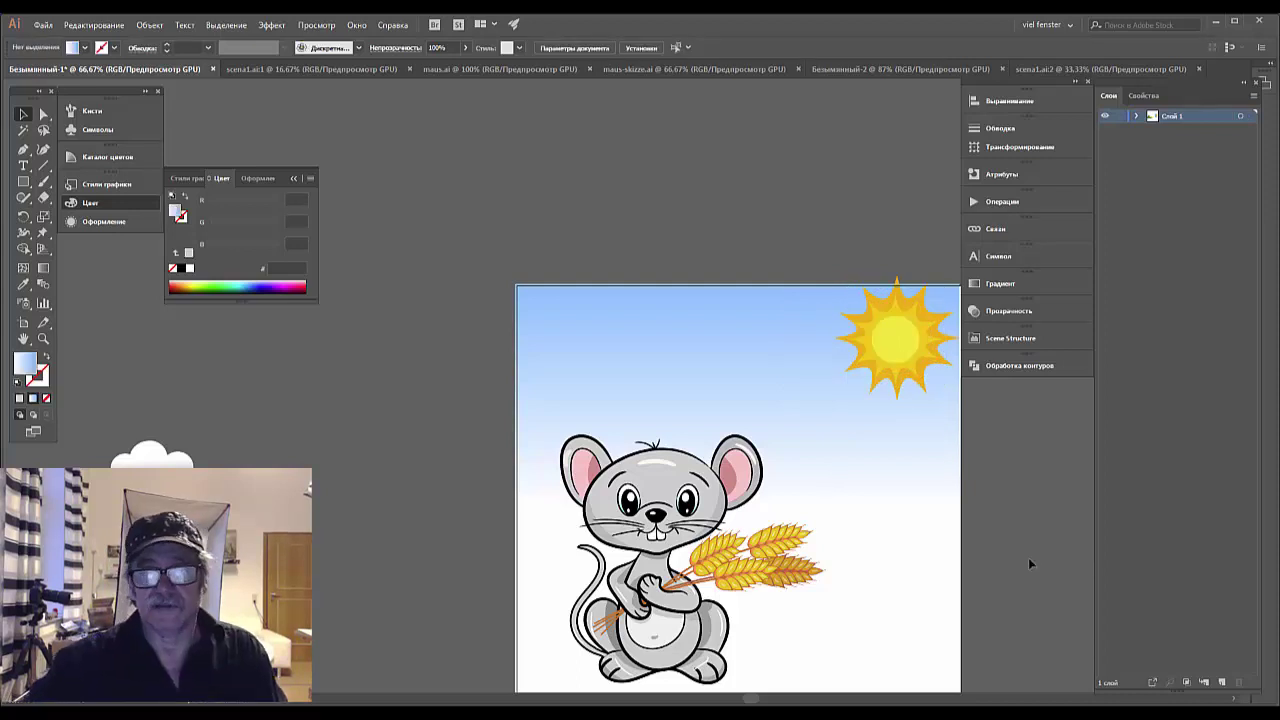
Settle the sun into the top-right corner and place a big and small cloud upper left.
key(ctrl+minus)
key(ctrl+minus)
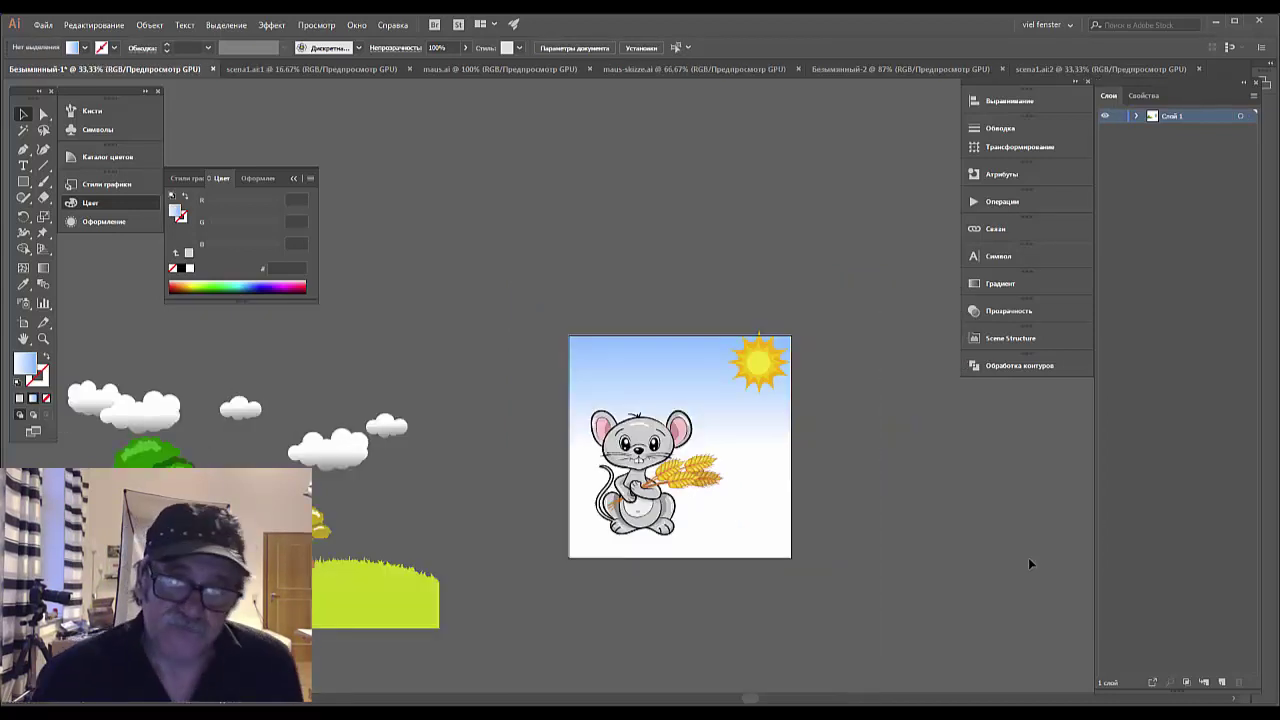
key(ctrl+plus)
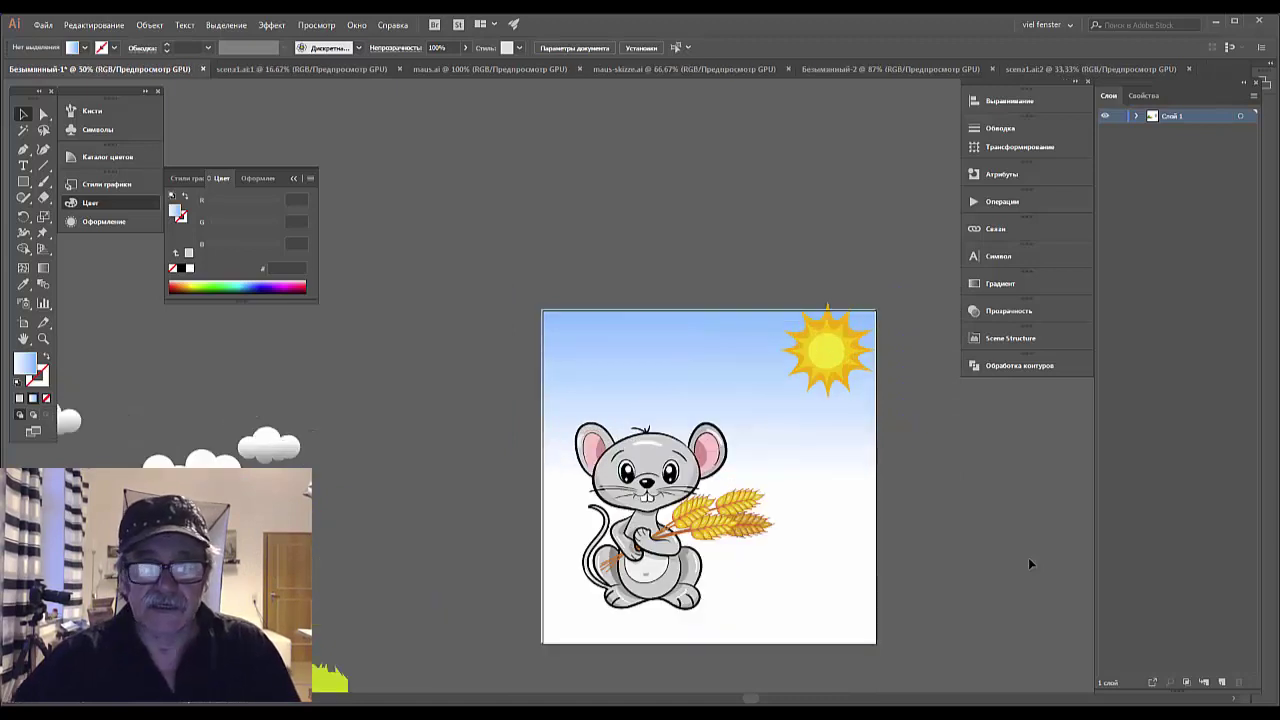
click(826, 358)
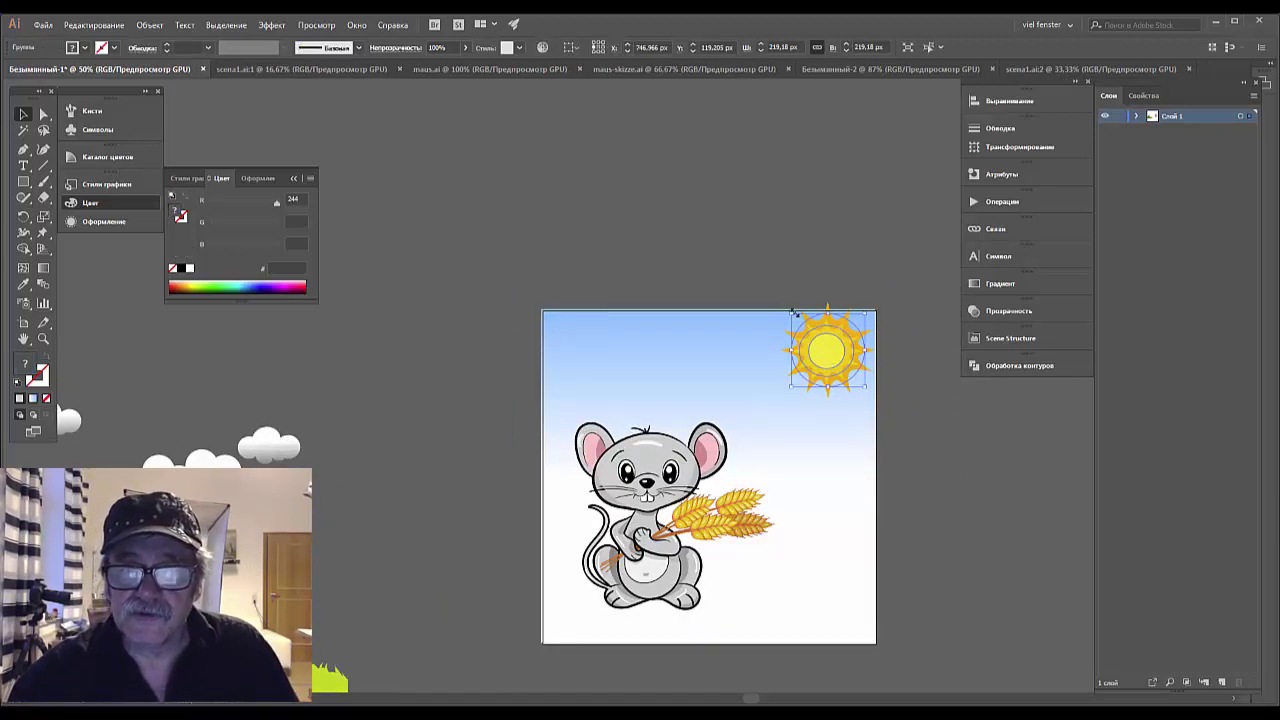
drag(793, 313, 863, 386)
click(971, 500)
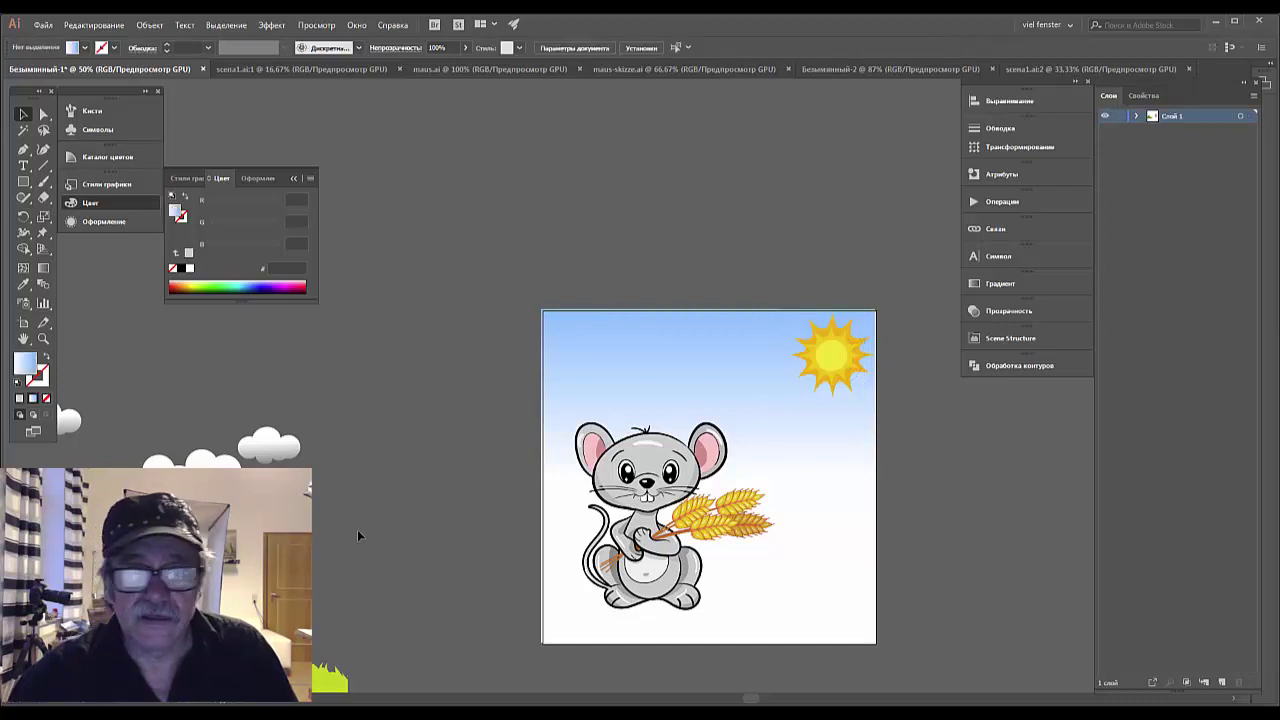
drag(190, 478, 612, 357)
mouse_move(284, 456)
mouse_down()
mouse_move(752, 381)
mouse_move(674, 370)
mouse_up()
Pan to the spare clouds and move one onto the sky near the sun.
click(764, 419)
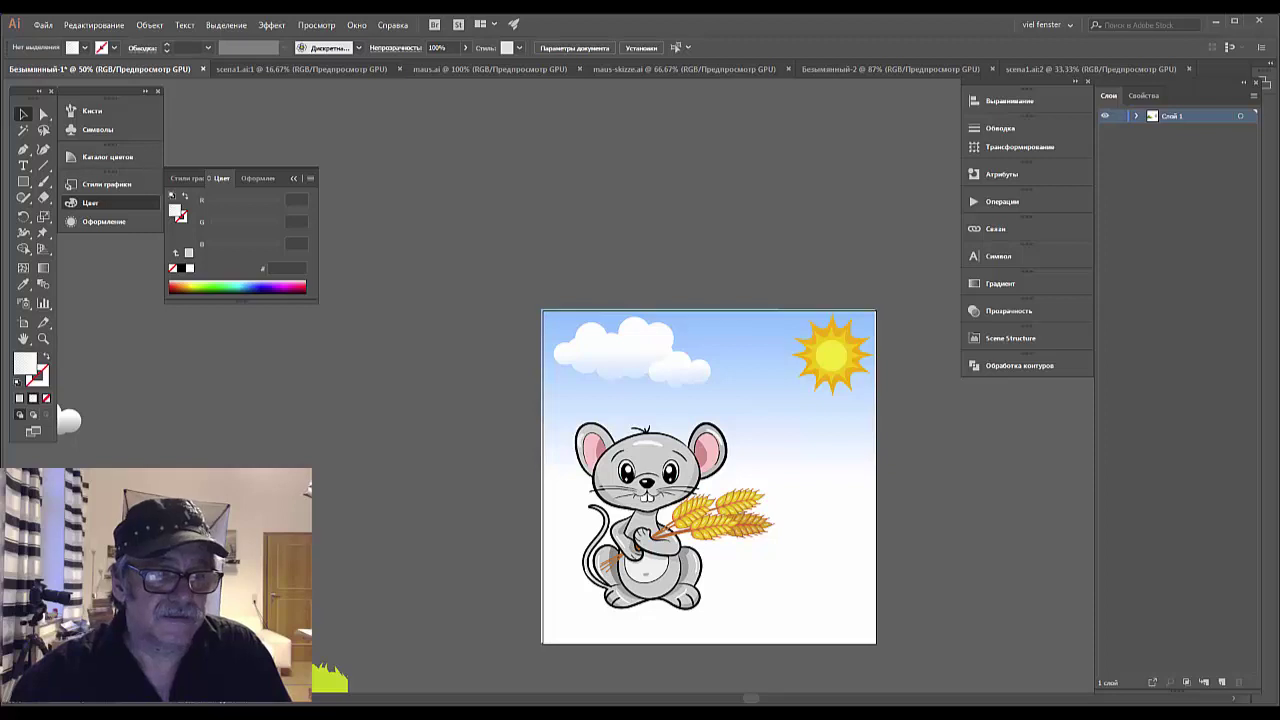
scroll(429, 523, left, 5)
scroll(403, 580, up, 2)
scroll(400, 590, up, 2)
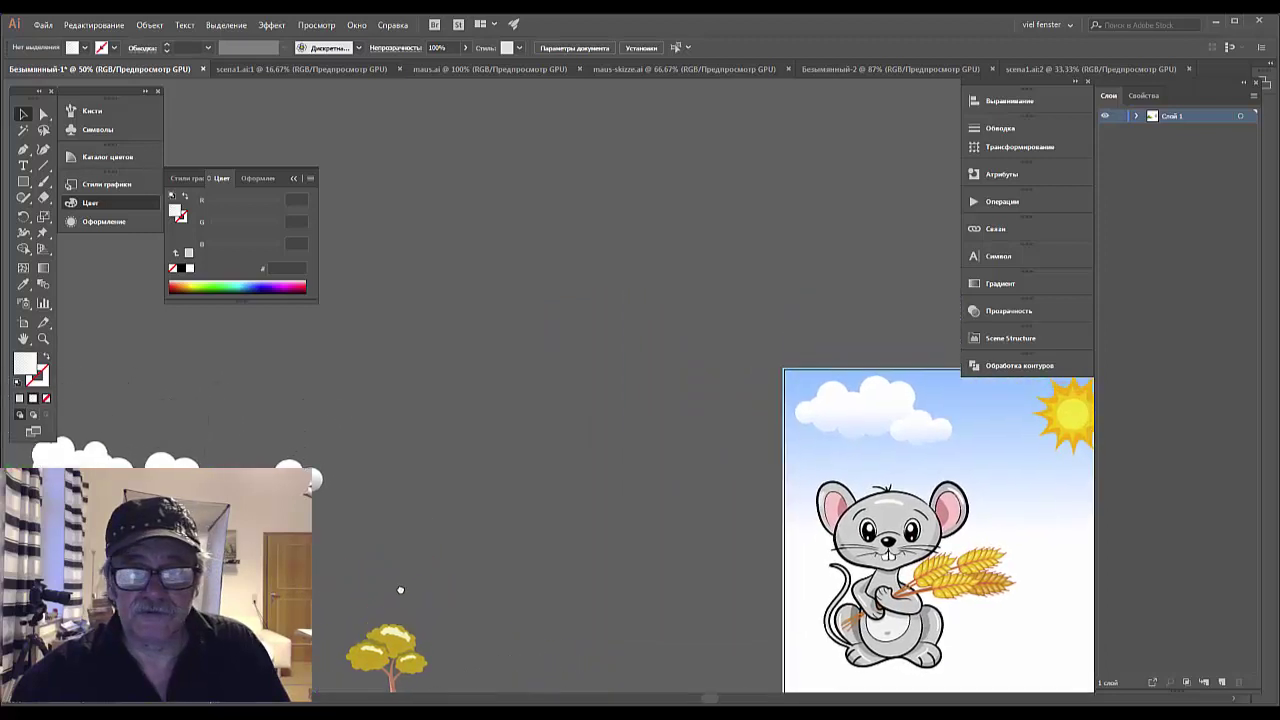
mouse_move(400, 590)
mouse_down()
mouse_move(386, 600)
mouse_move(537, 563)
mouse_move(480, 534)
mouse_move(242, 546)
mouse_up()
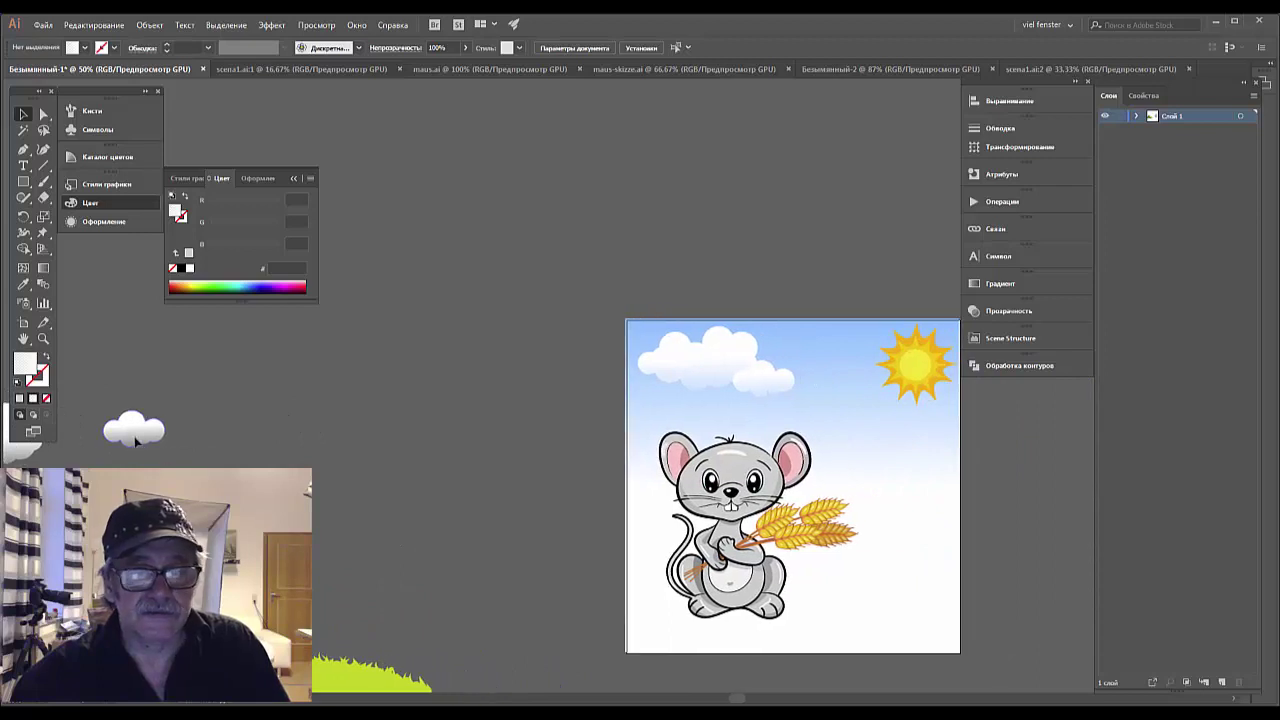
mouse_move(136, 440)
mouse_down()
mouse_move(840, 345)
mouse_move(830, 338)
mouse_up()
click(998, 475)
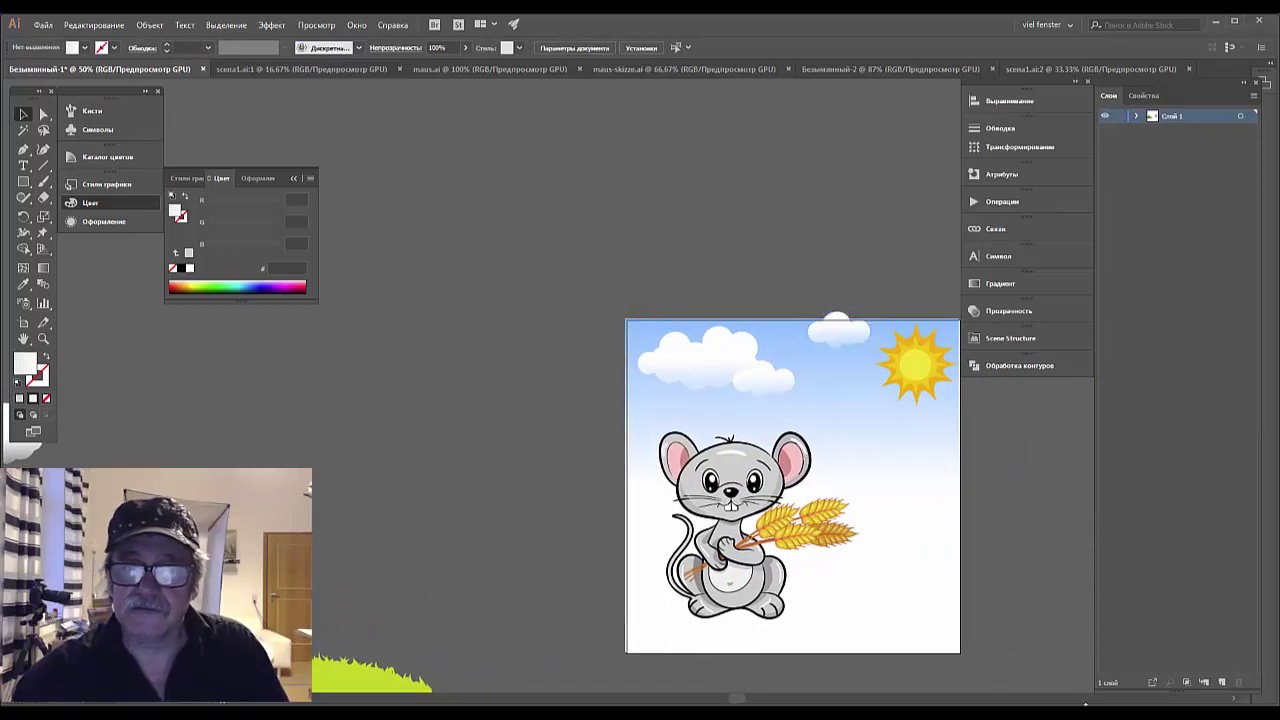
Nudge the small cloud into place between the cloud pair and the sun.
scroll(620, 384, down, 1)
scroll(620, 384, down, 1)
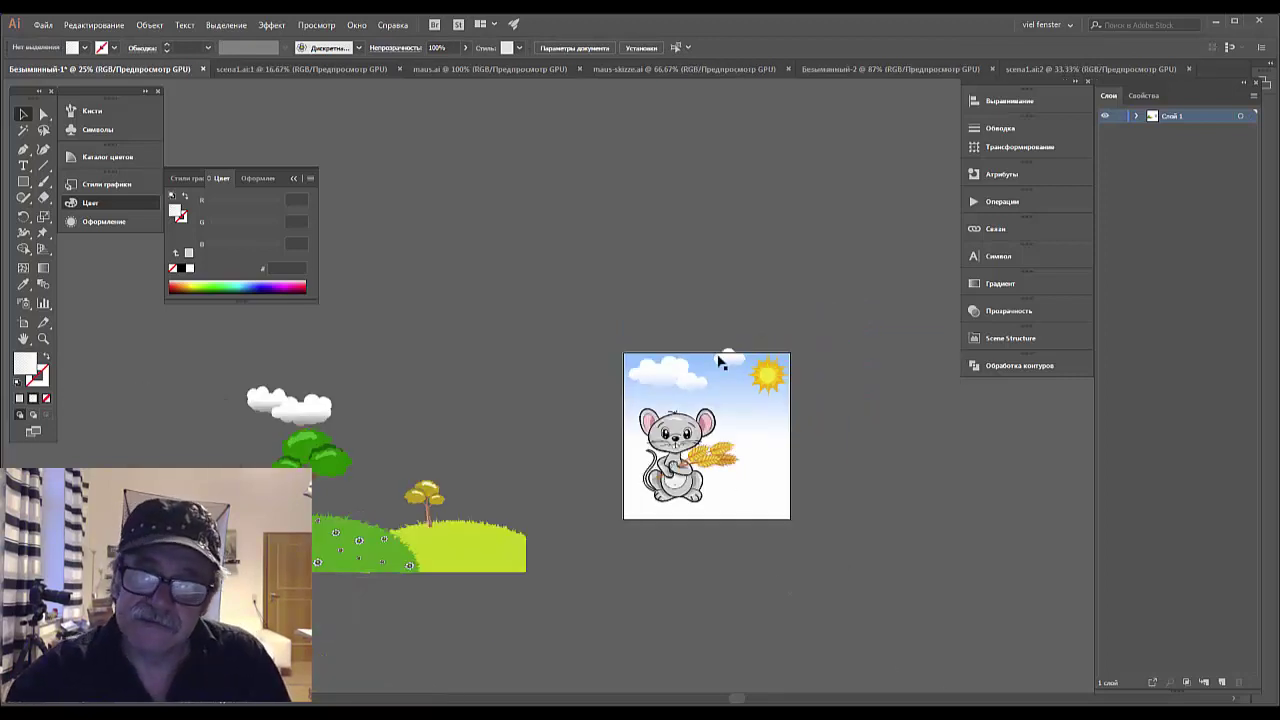
drag(719, 362, 726, 366)
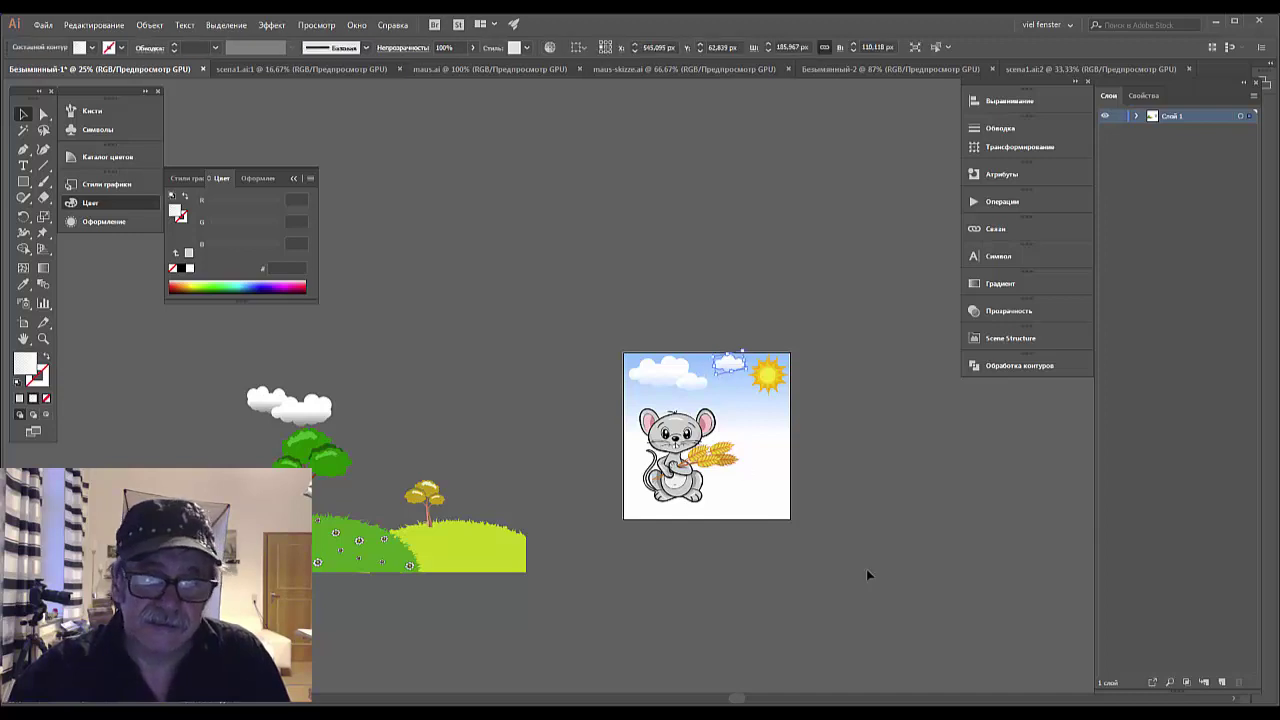
click(865, 571)
key(ctrl+plus)
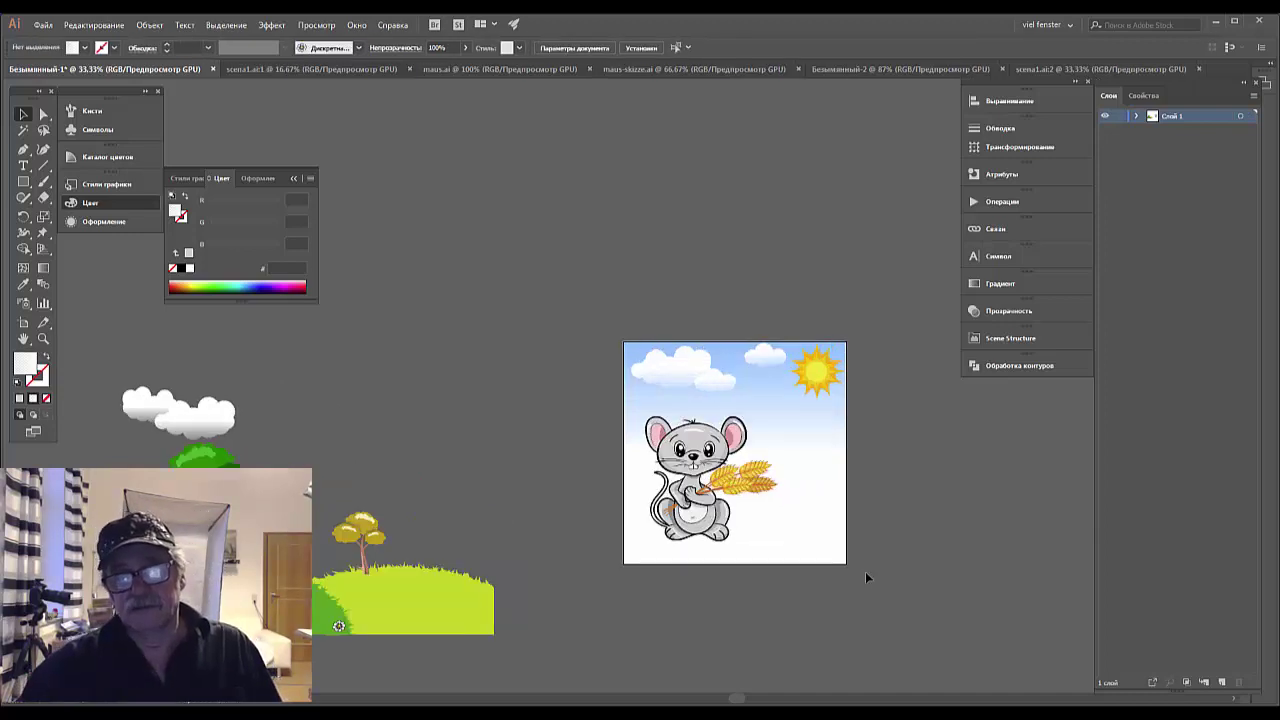
key(ctrl+minus)
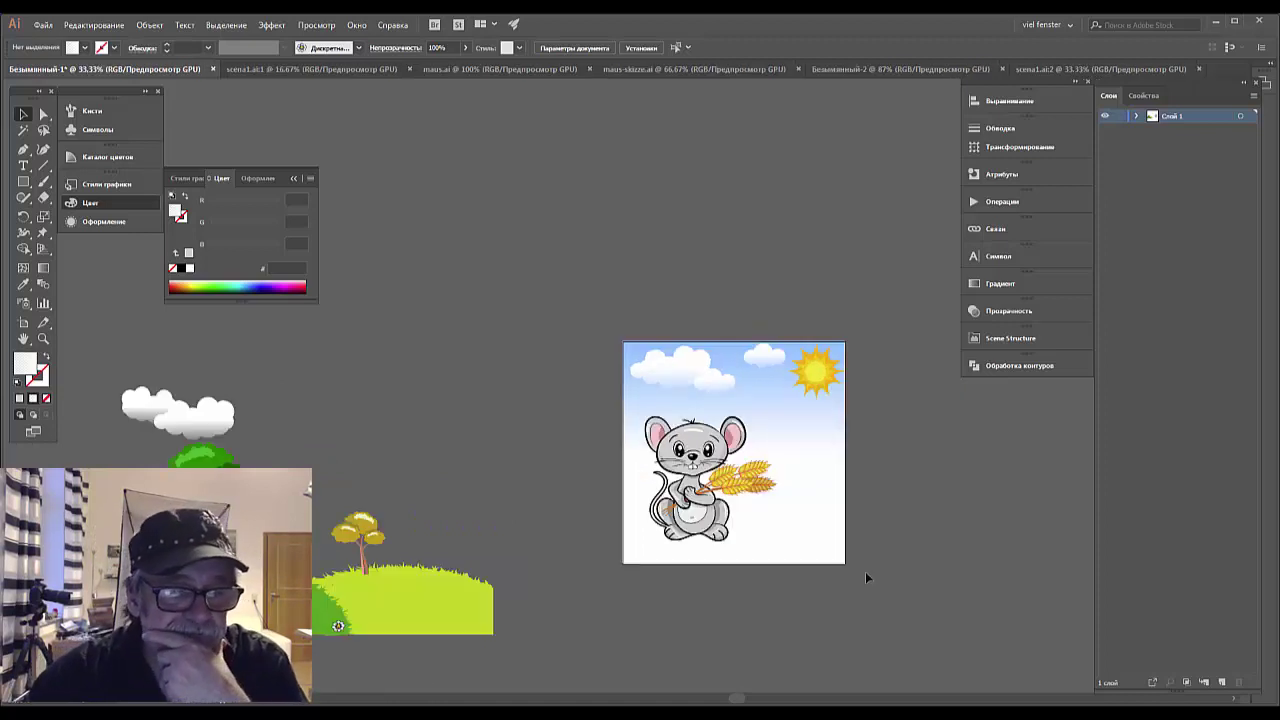
Move the green hill to the artboard bottom, behind the mouse.
click(338, 626)
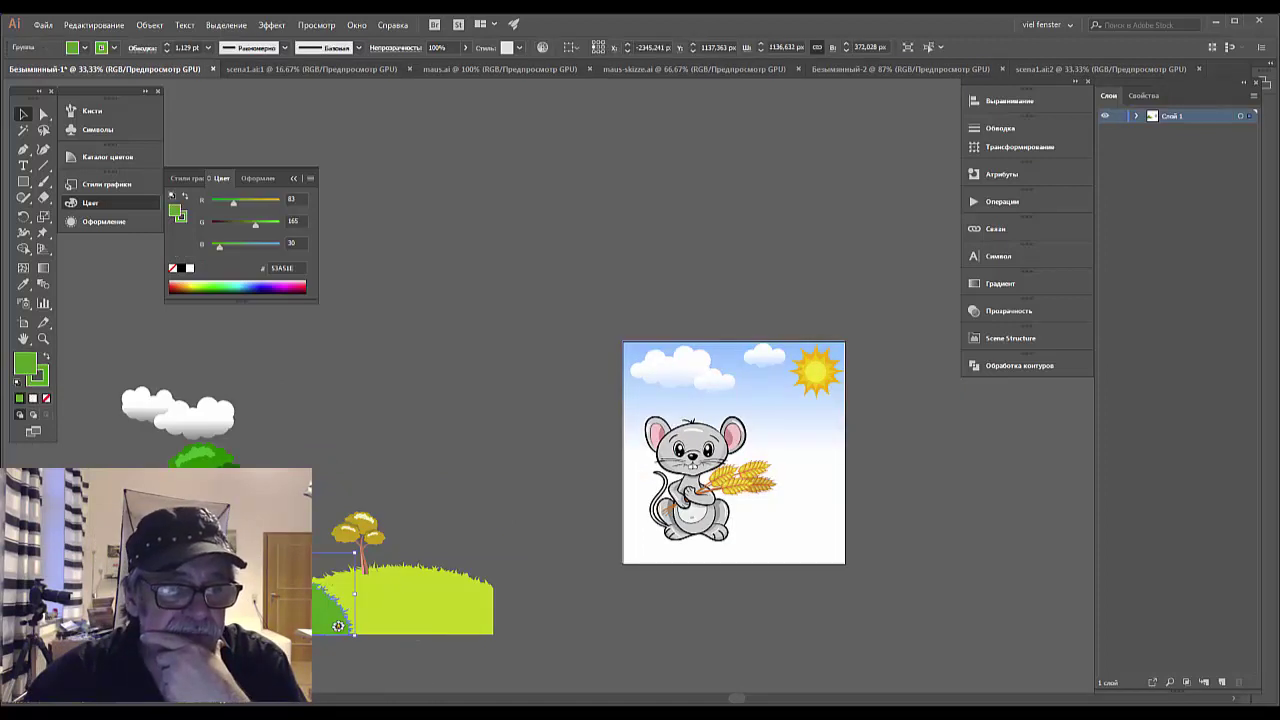
click(318, 434)
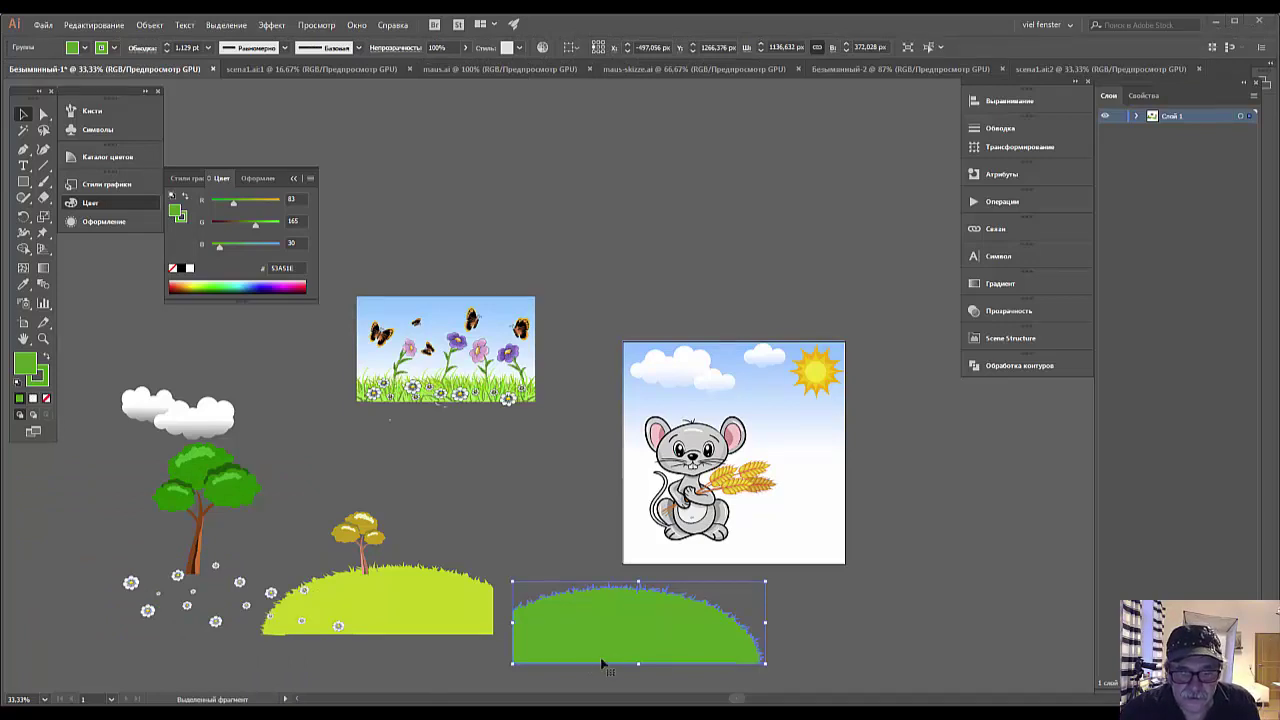
click(526, 502)
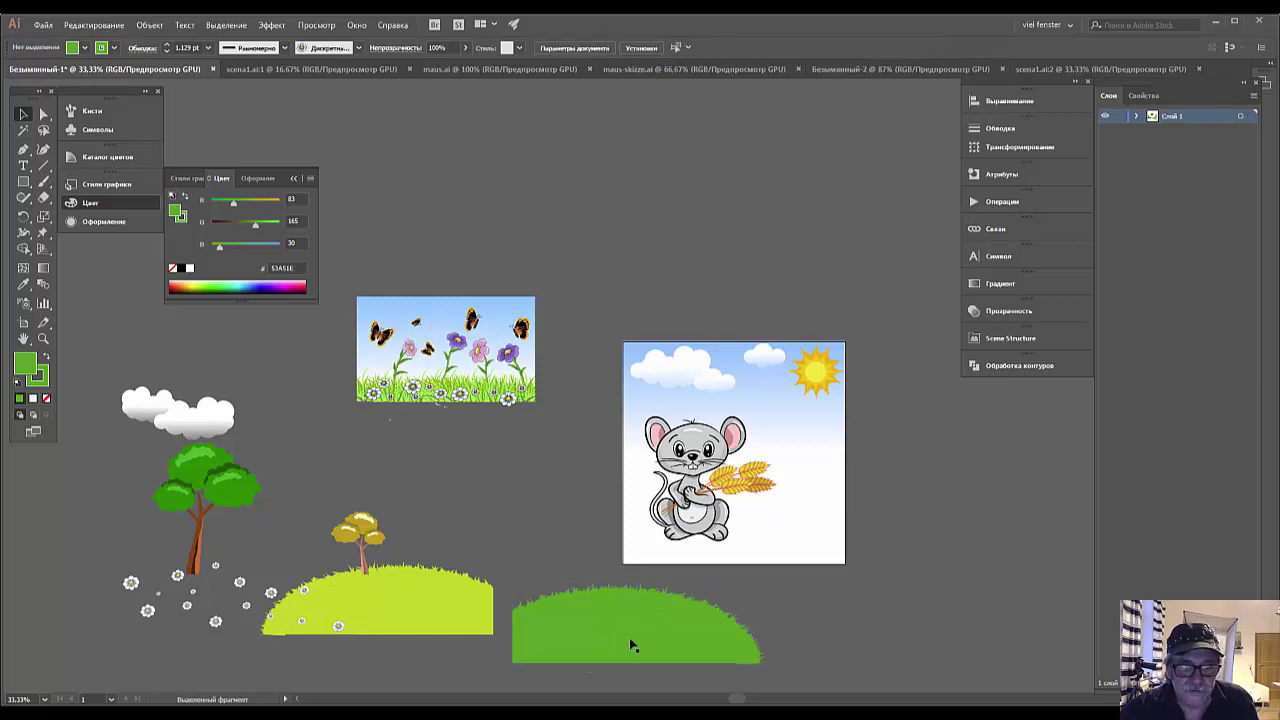
drag(632, 646, 700, 547)
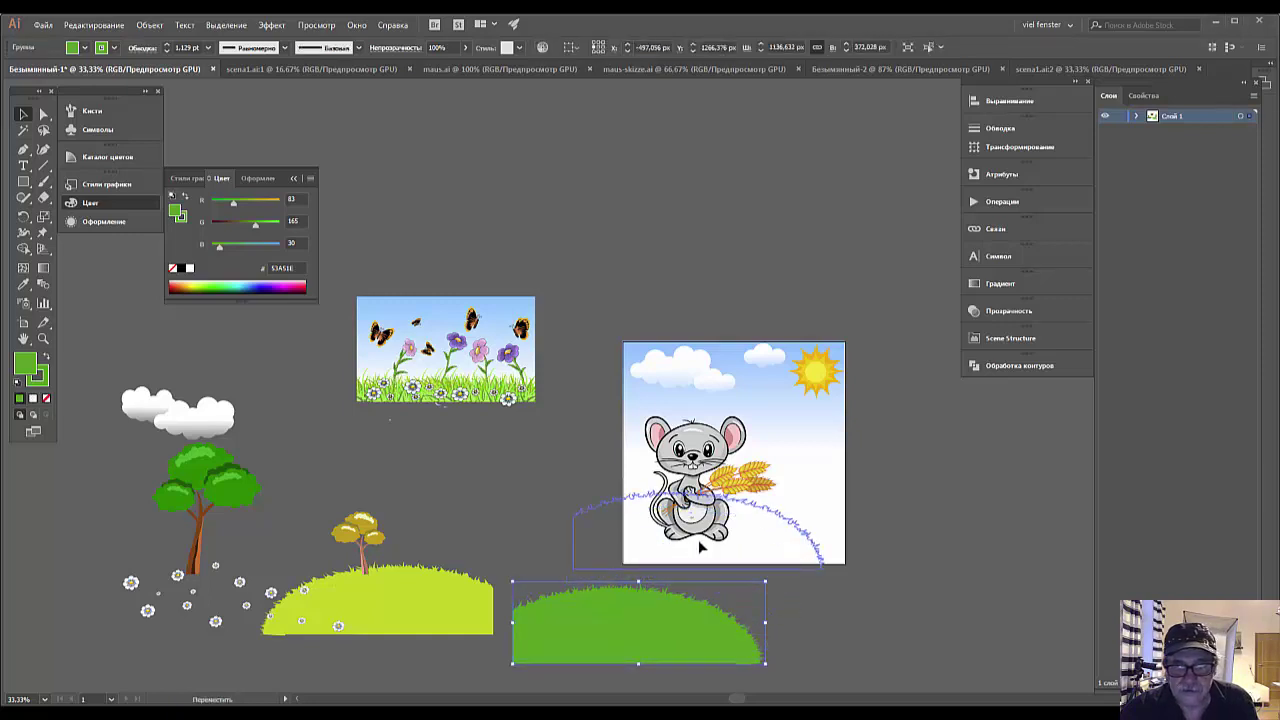
drag(700, 547, 728, 567)
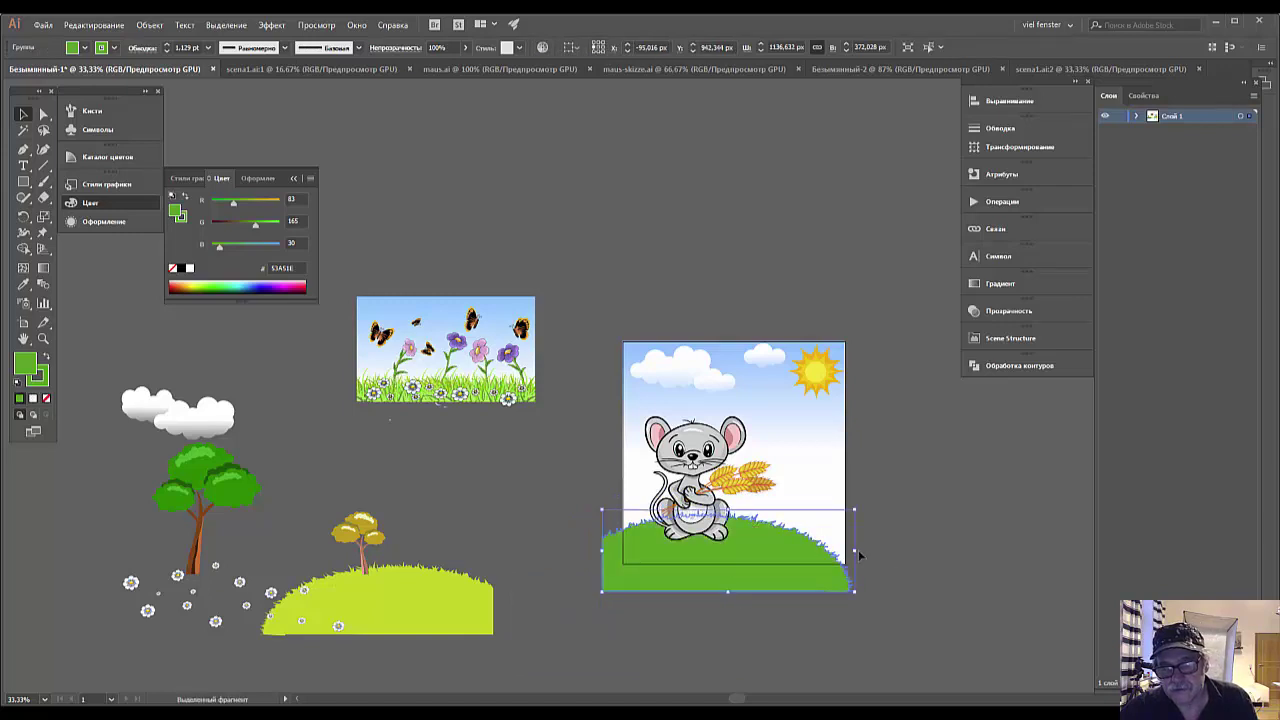
Stretch the hill across the full artboard width, then draw a tall rectangle beside it.
drag(857, 551, 868, 551)
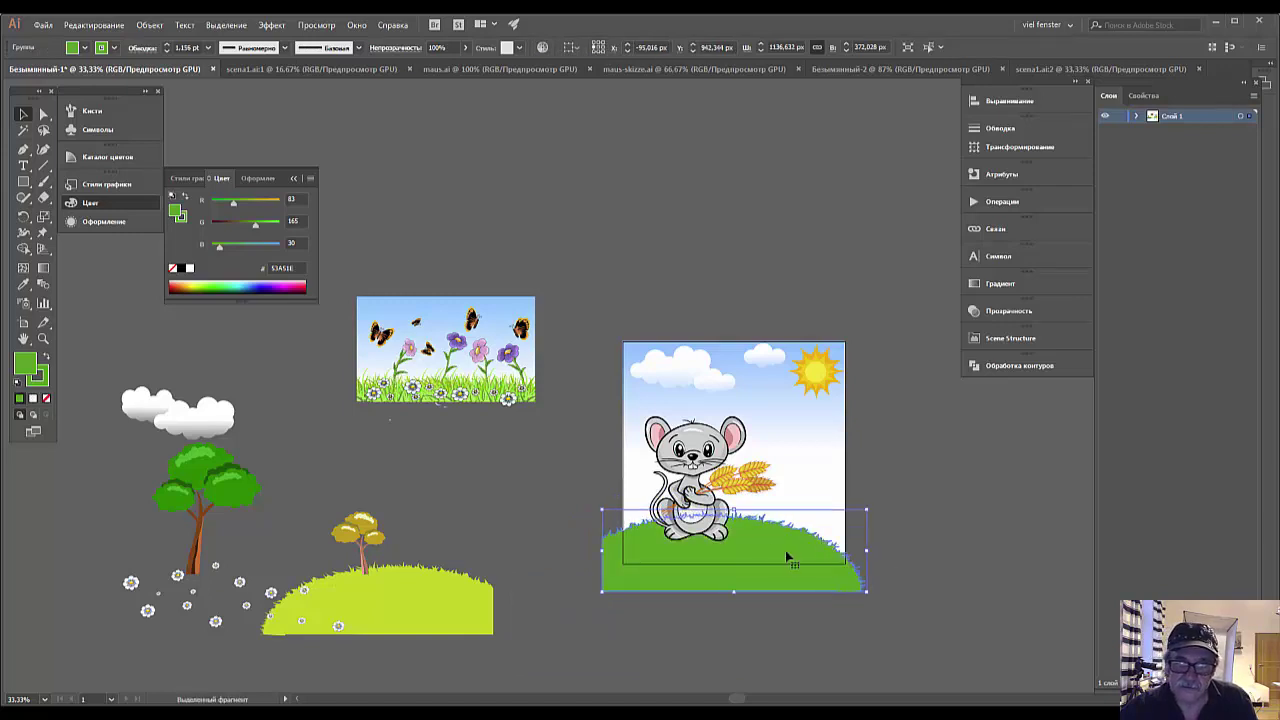
drag(740, 546, 738, 532)
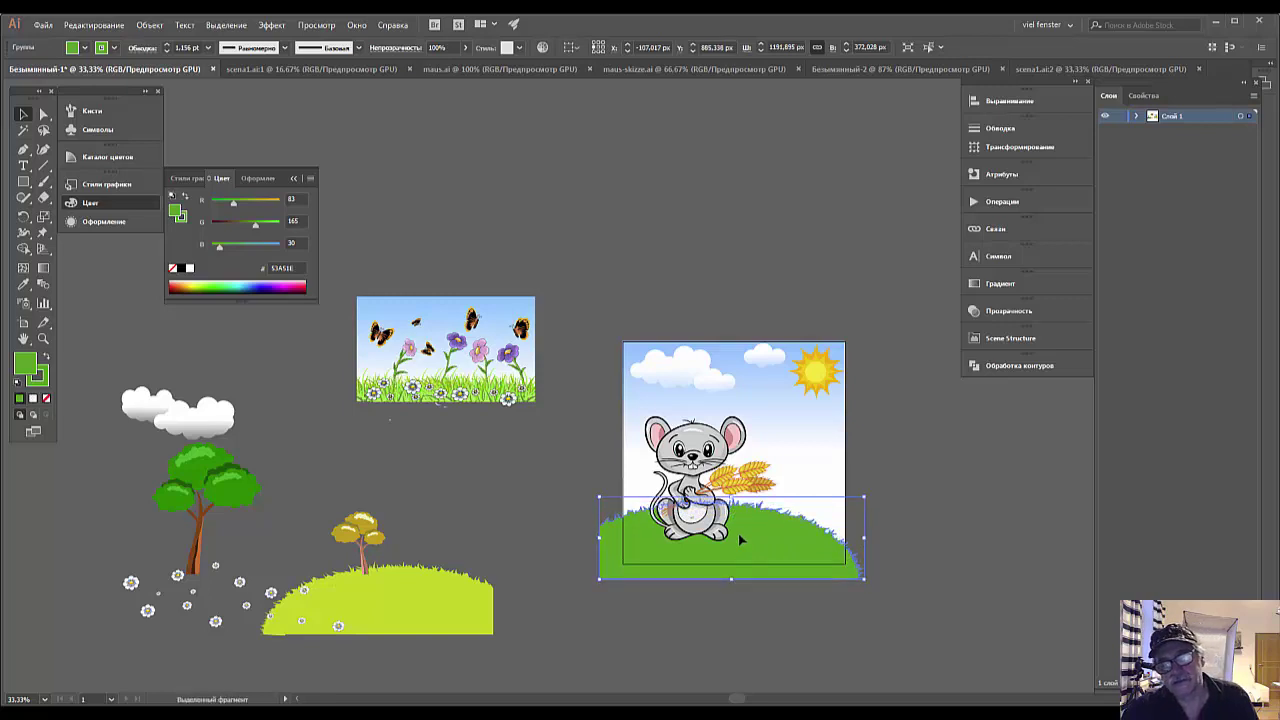
drag(738, 532, 743, 528)
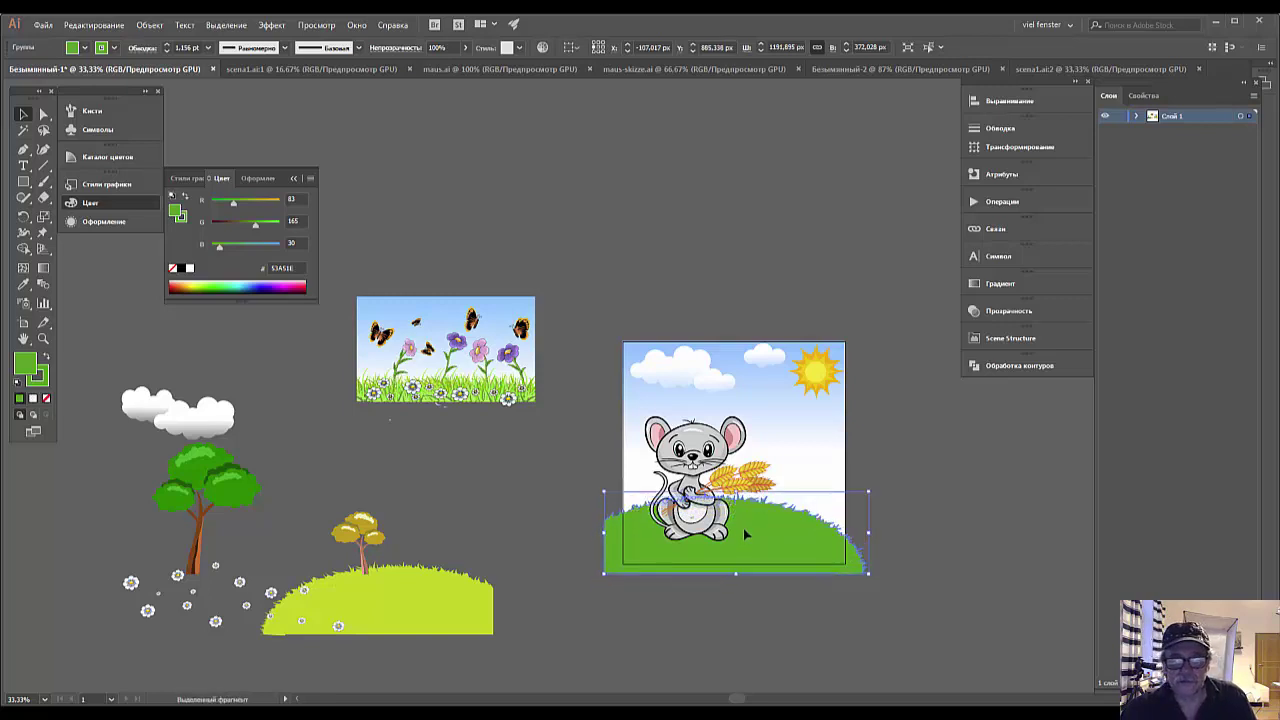
drag(604, 533, 621, 531)
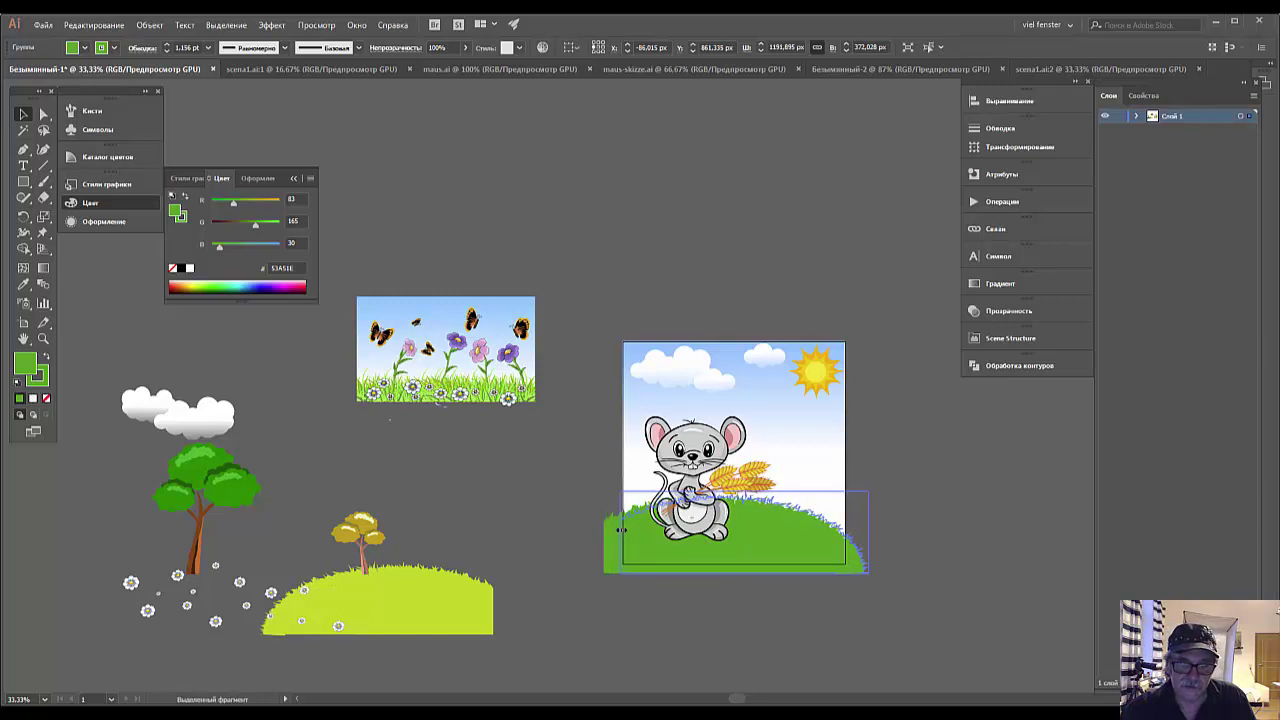
drag(621, 531, 622, 532)
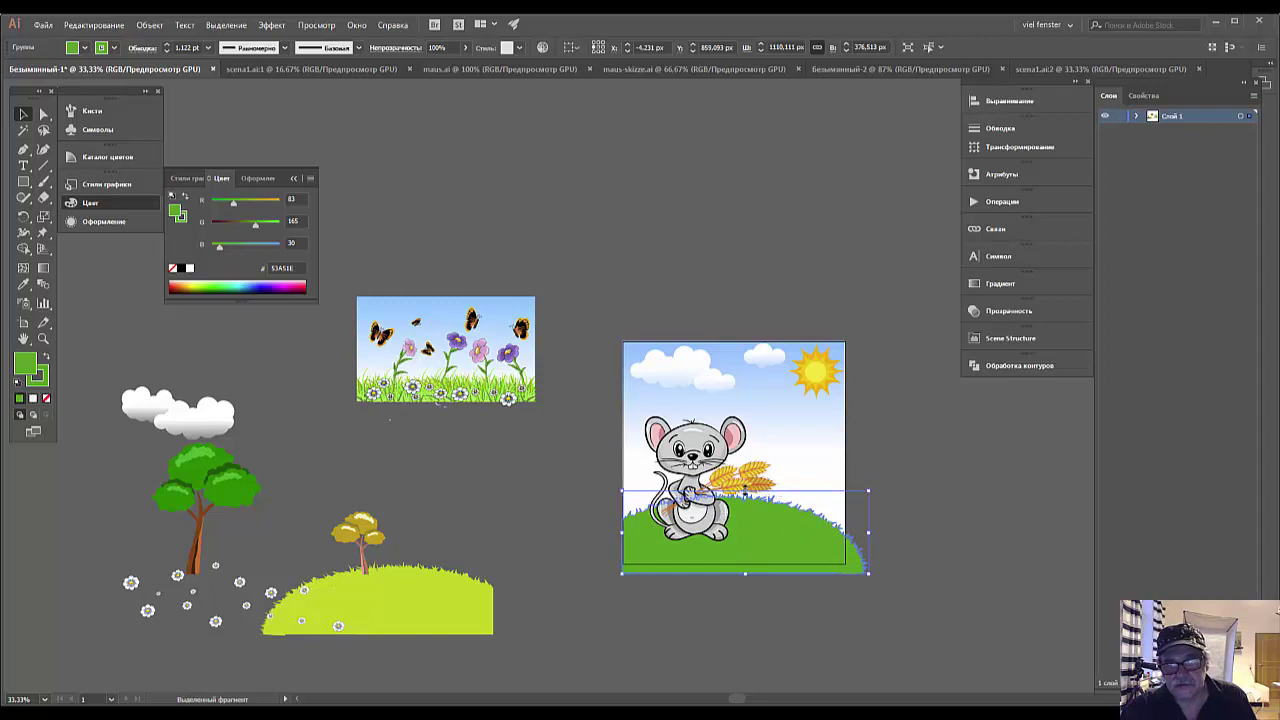
drag(745, 492, 745, 487)
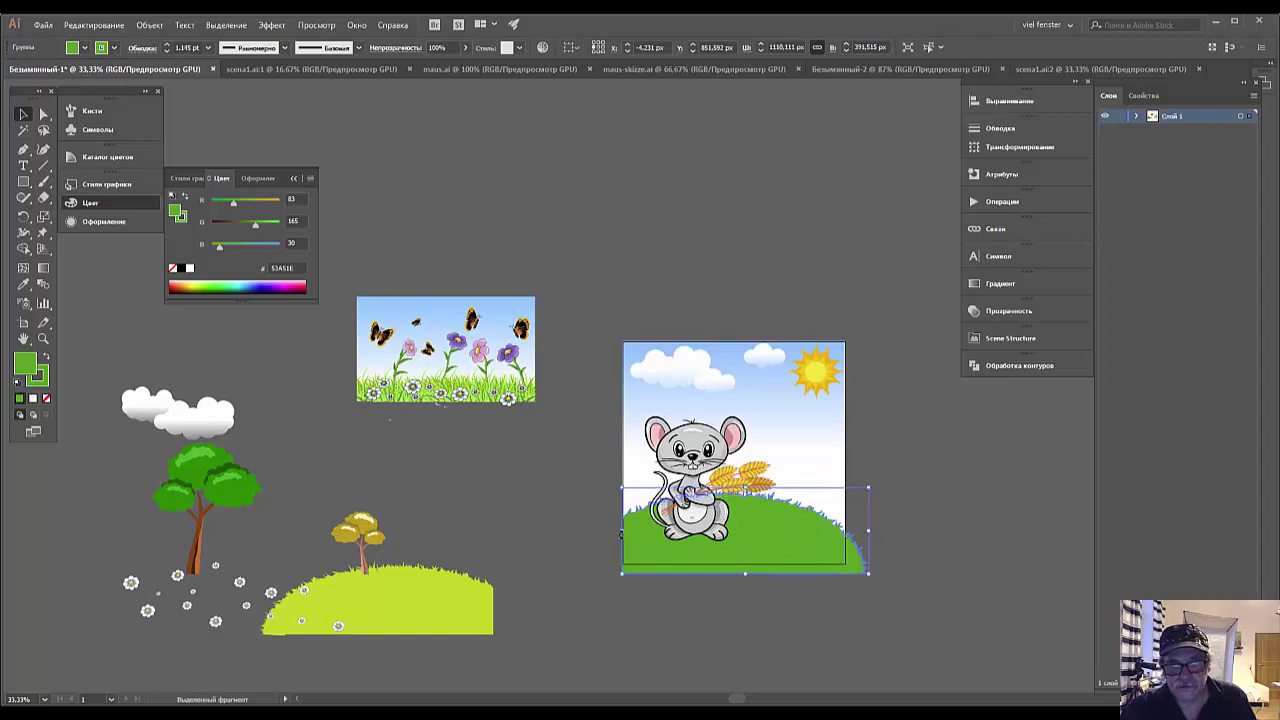
drag(624, 531, 602, 529)
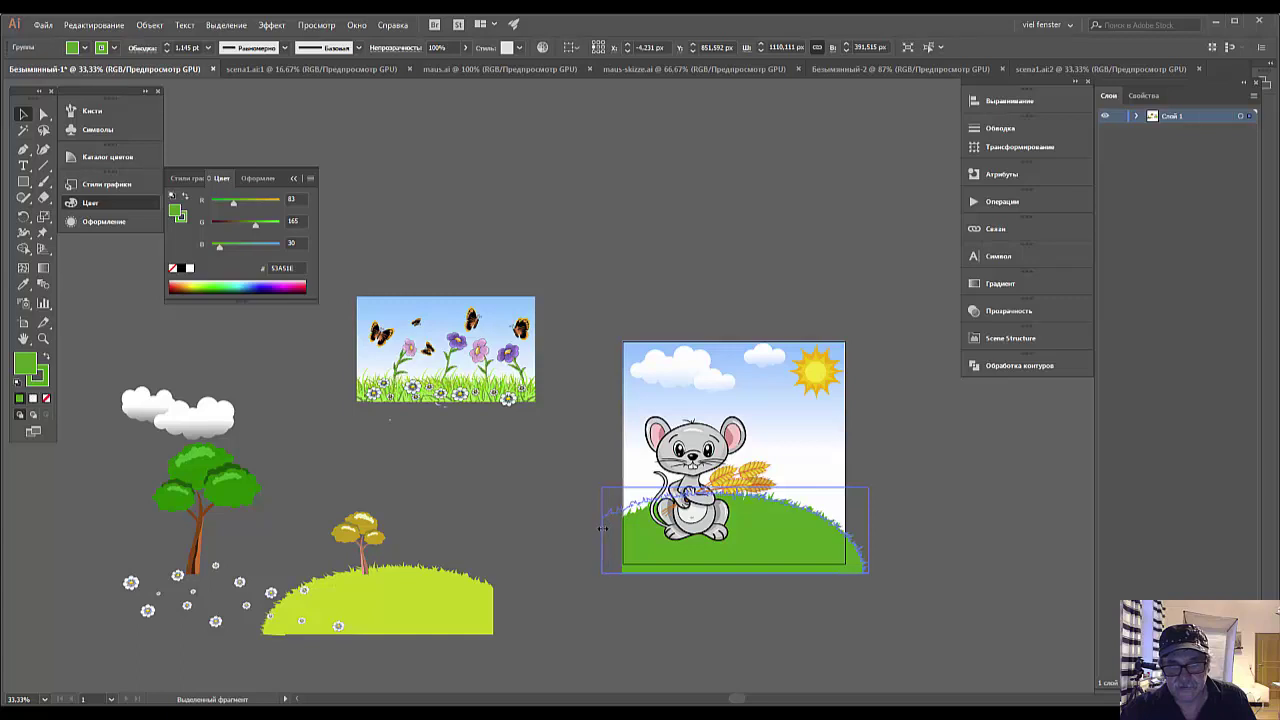
click(748, 595)
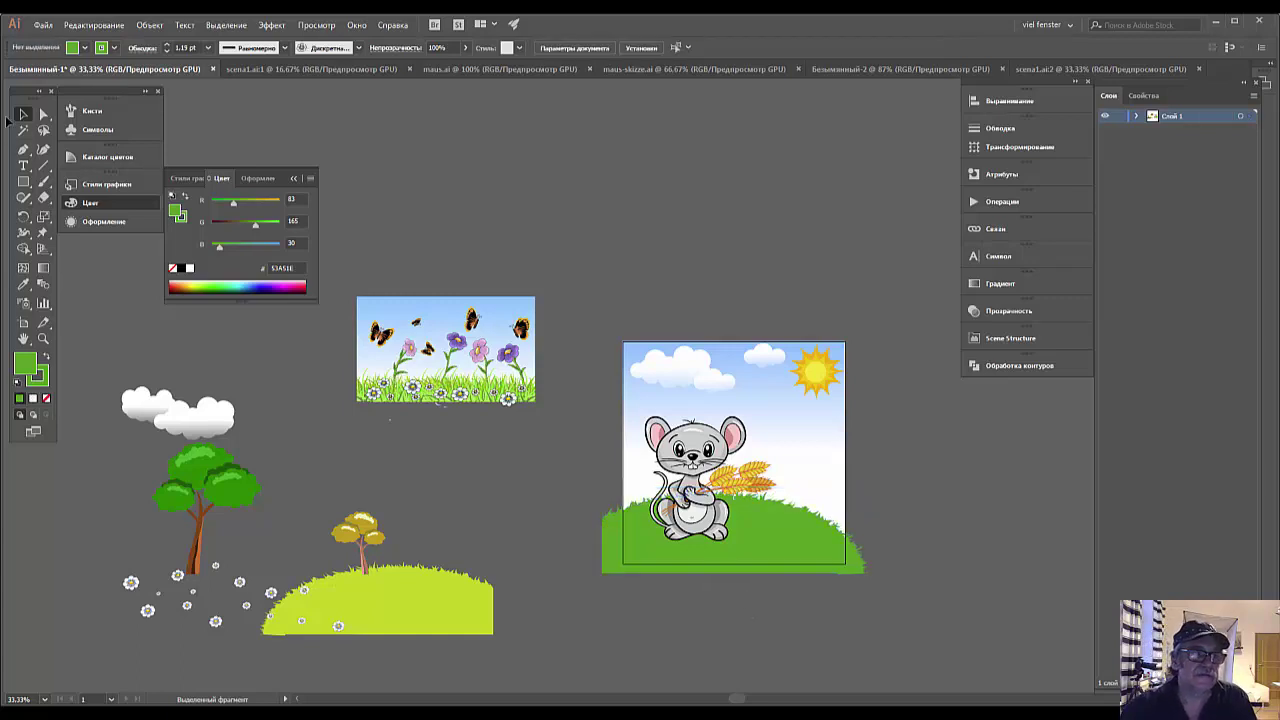
click(23, 182)
drag(575, 553, 622, 650)
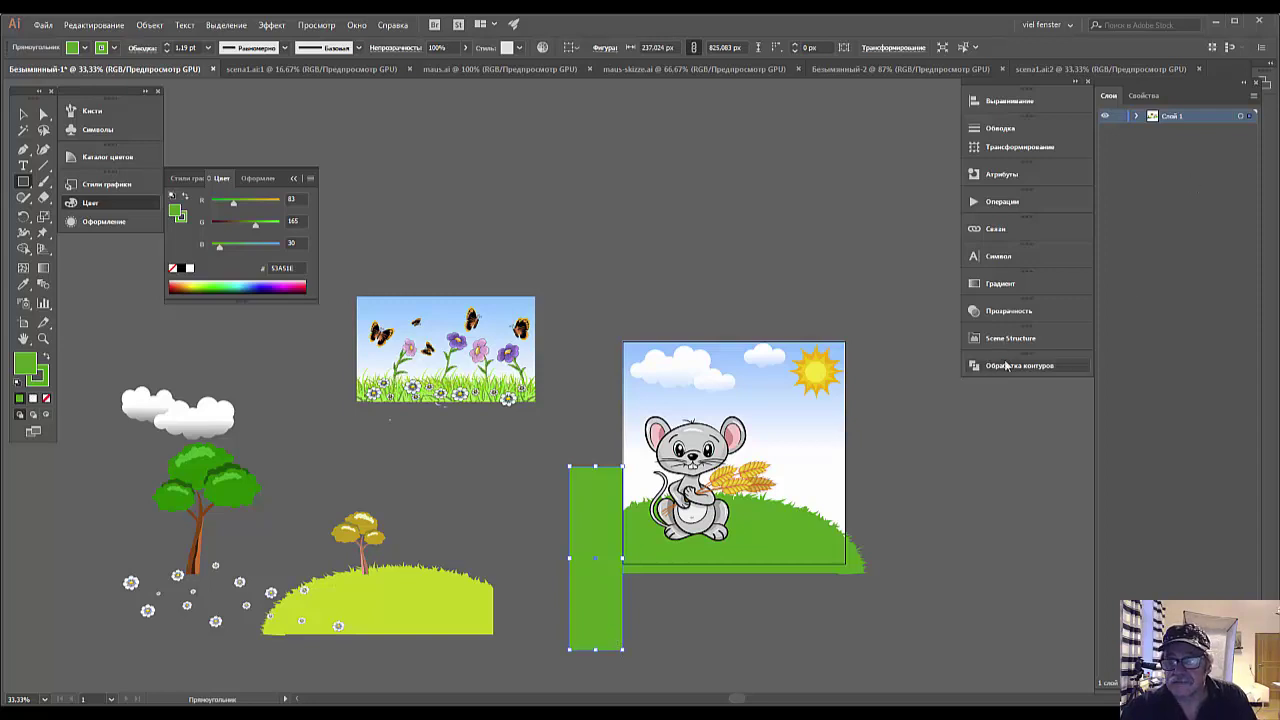
Try Pathfinder Minus Front on the green rectangle and hill, dismissing the no-results warning.
click(1006, 370)
click(24, 113)
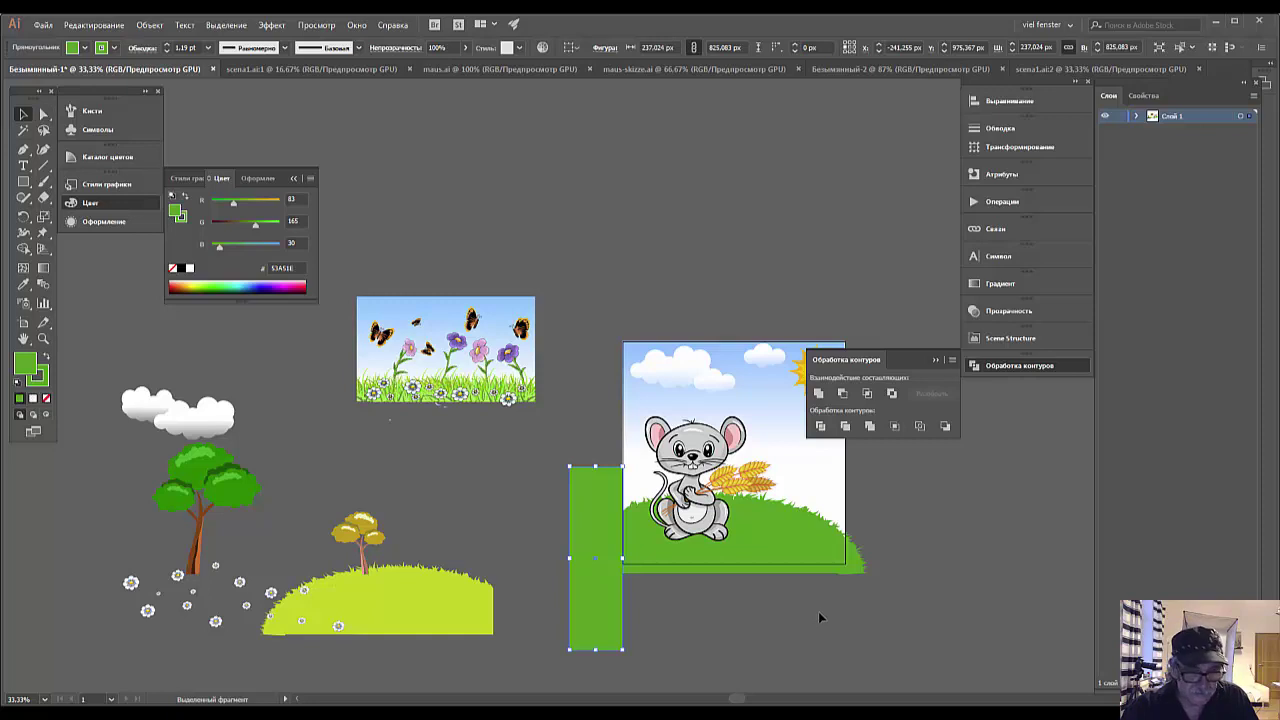
shift+click(787, 549)
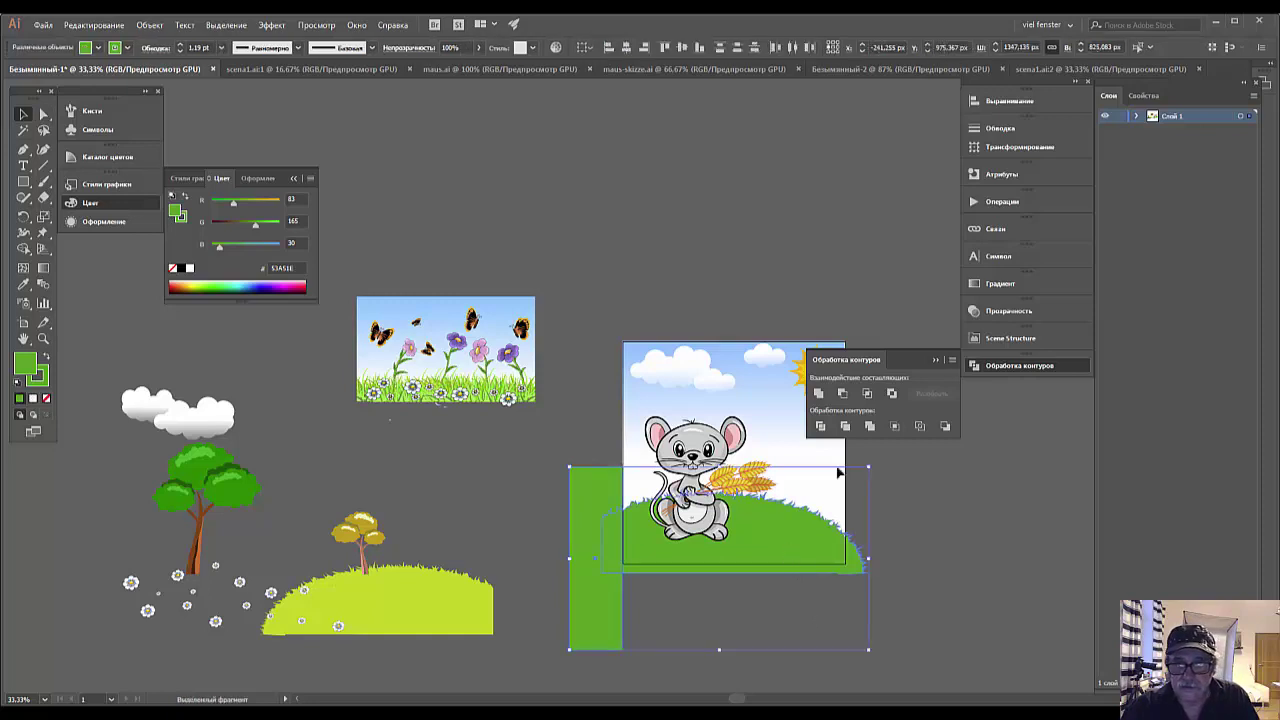
click(842, 394)
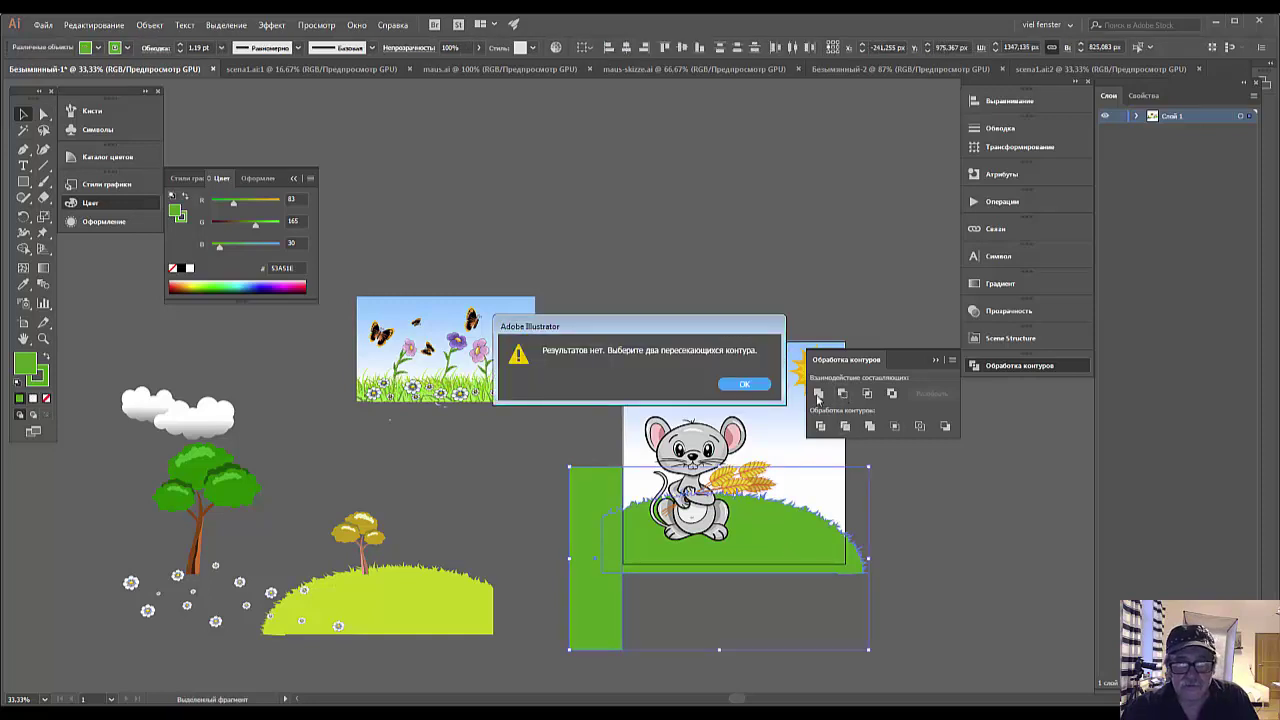
click(744, 385)
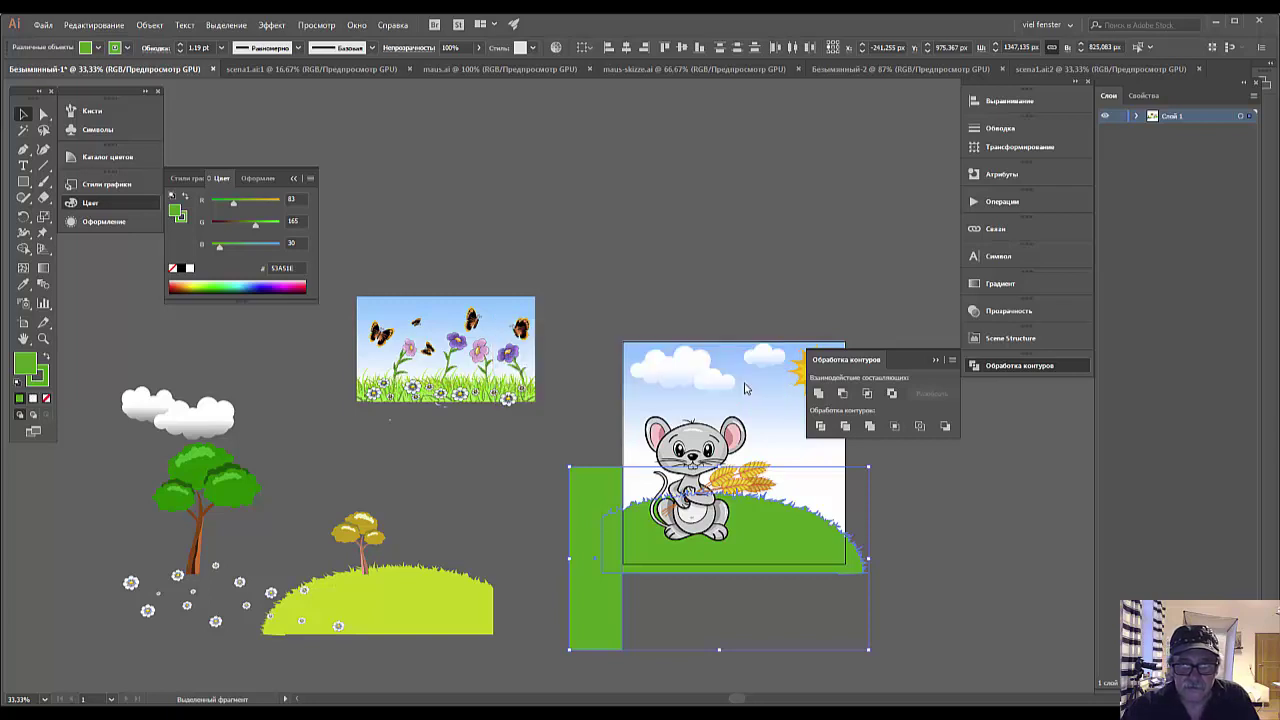
Undo the accidental combined deletion and delete only the tall green rectangle, keeping the hill.
key(Delete)
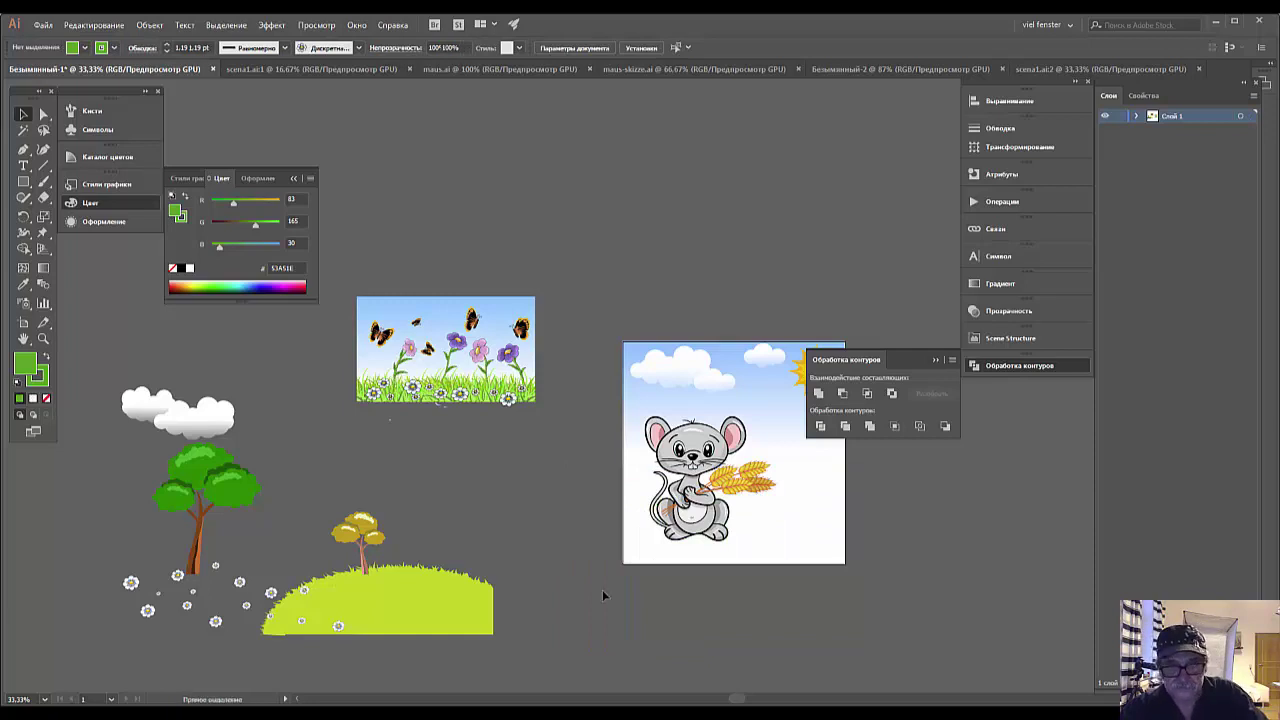
key(ctrl+z)
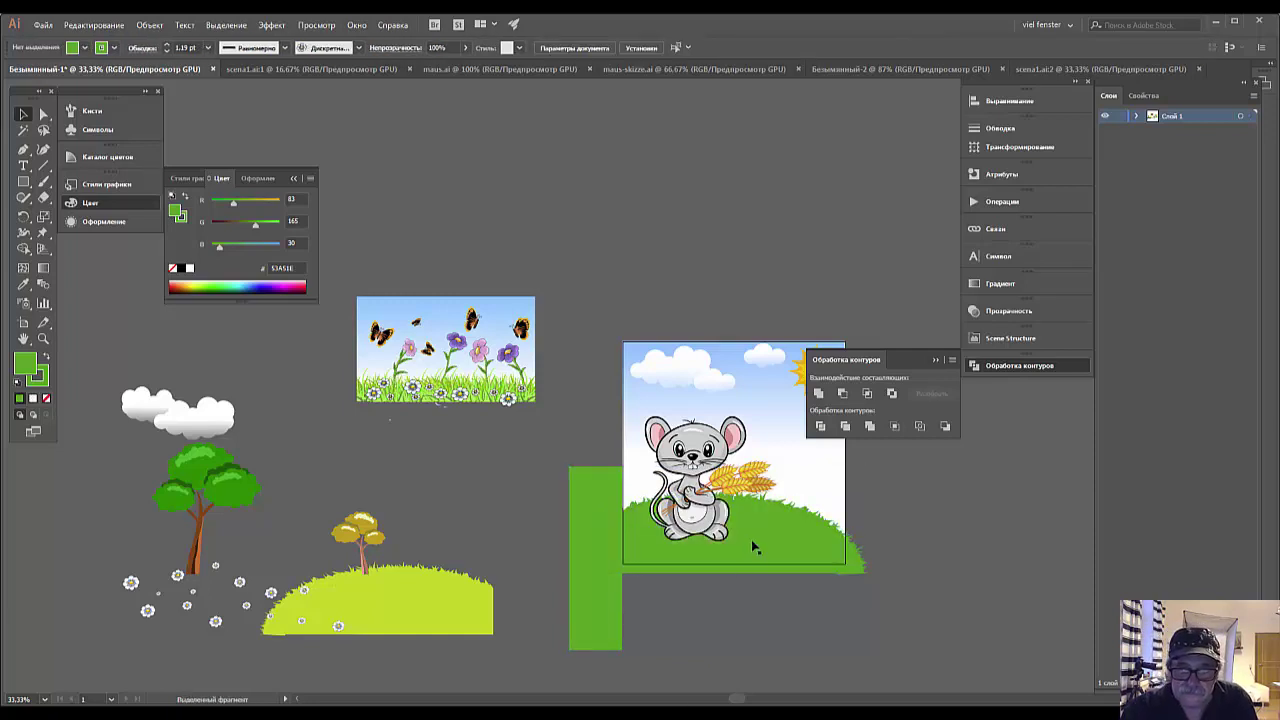
click(751, 539)
click(599, 629)
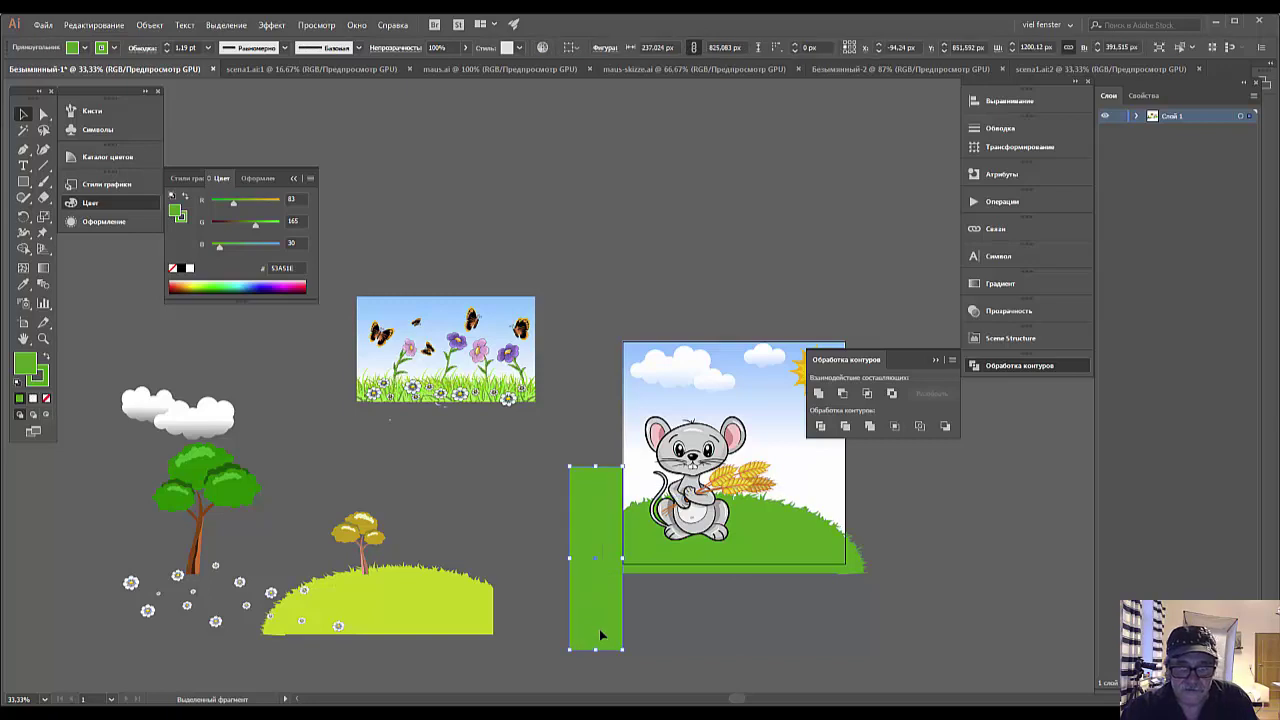
key(Delete)
click(756, 530)
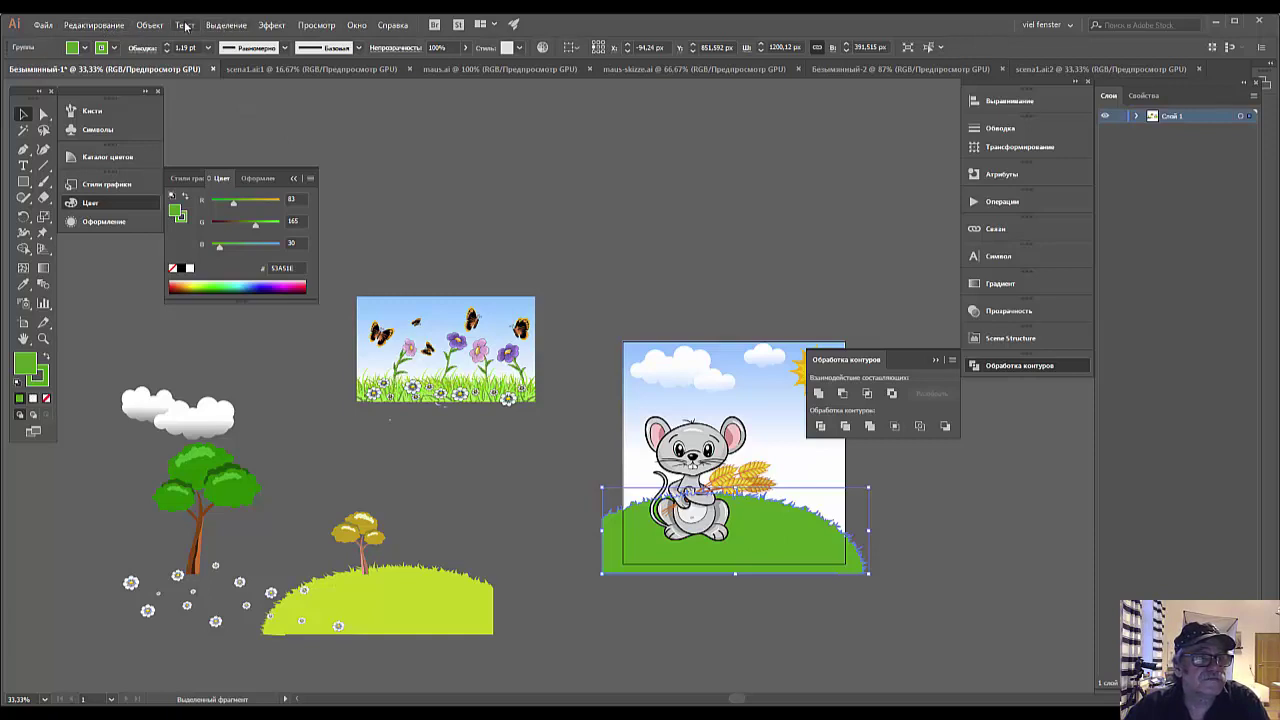
Expand the green hill group with Fill and Stroke checked, then clear the selection.
click(150, 24)
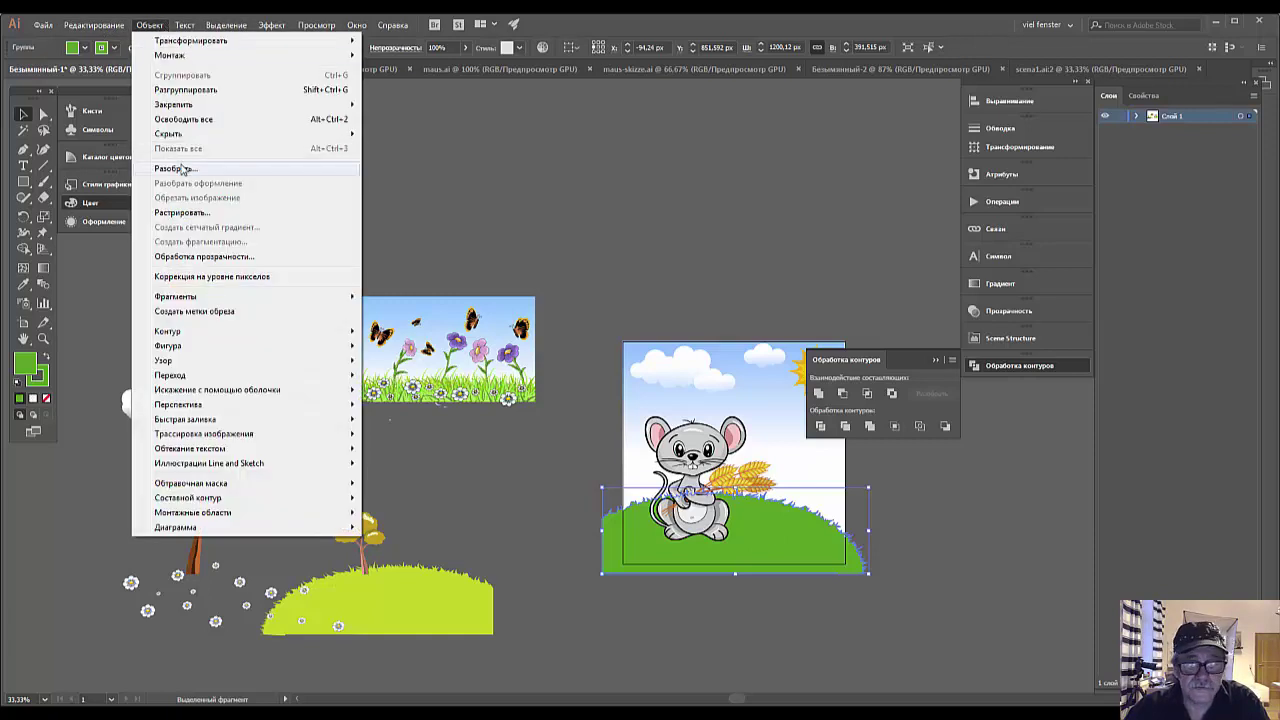
click(183, 170)
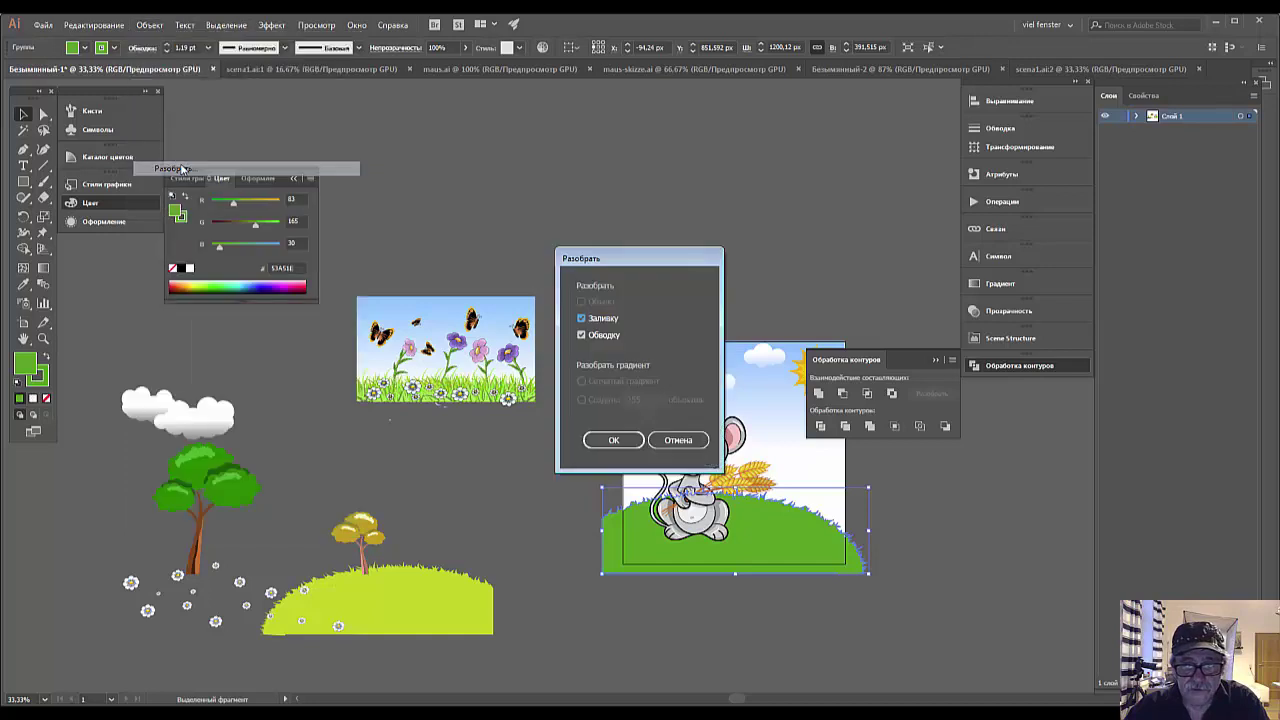
click(614, 441)
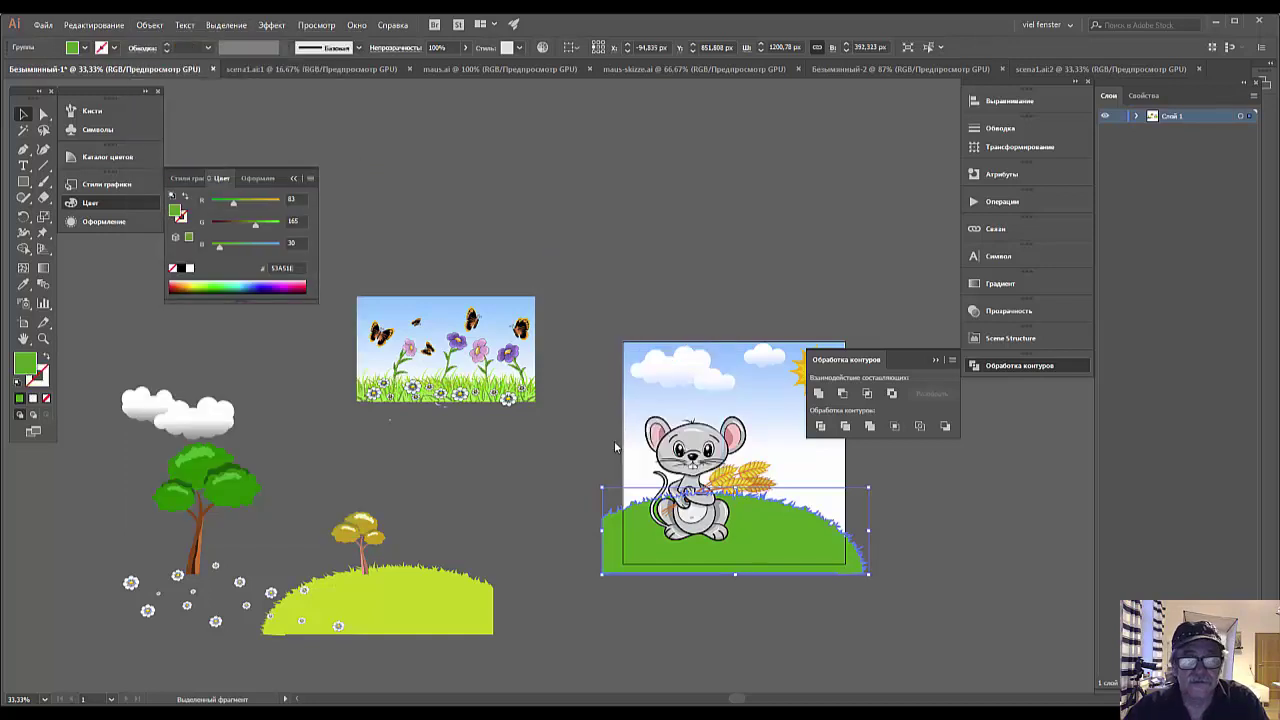
click(150, 24)
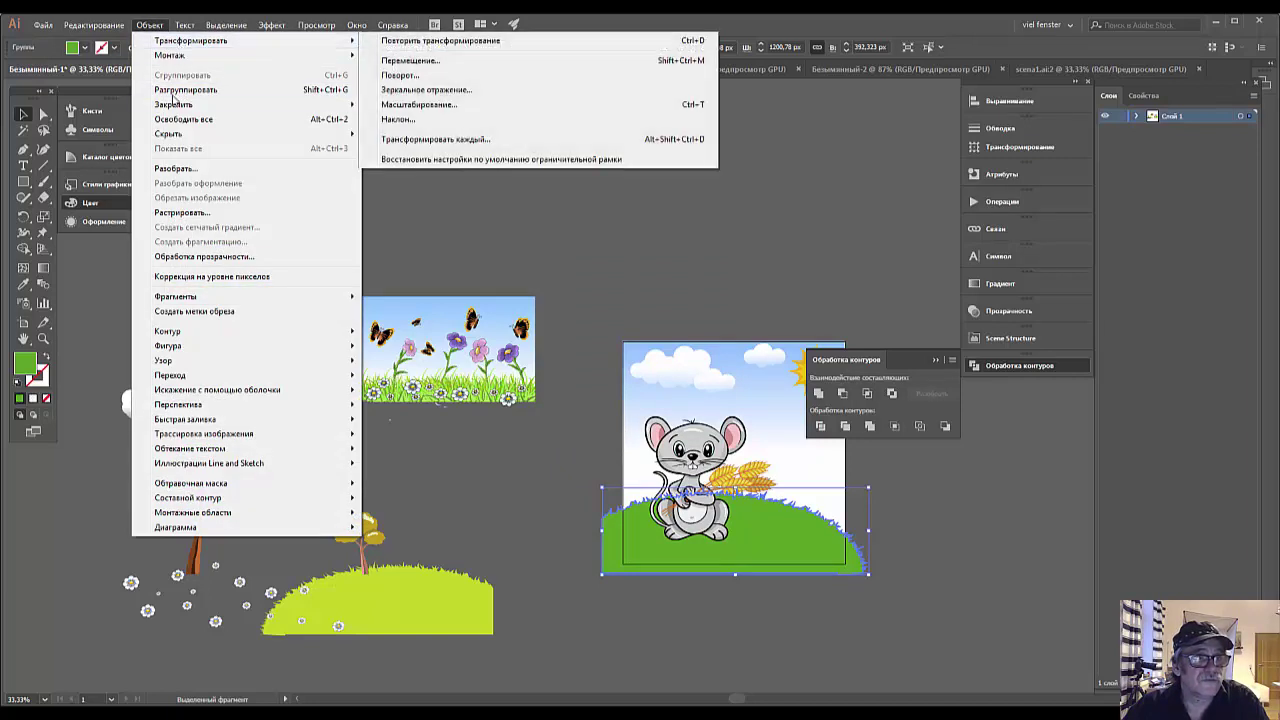
key(Escape)
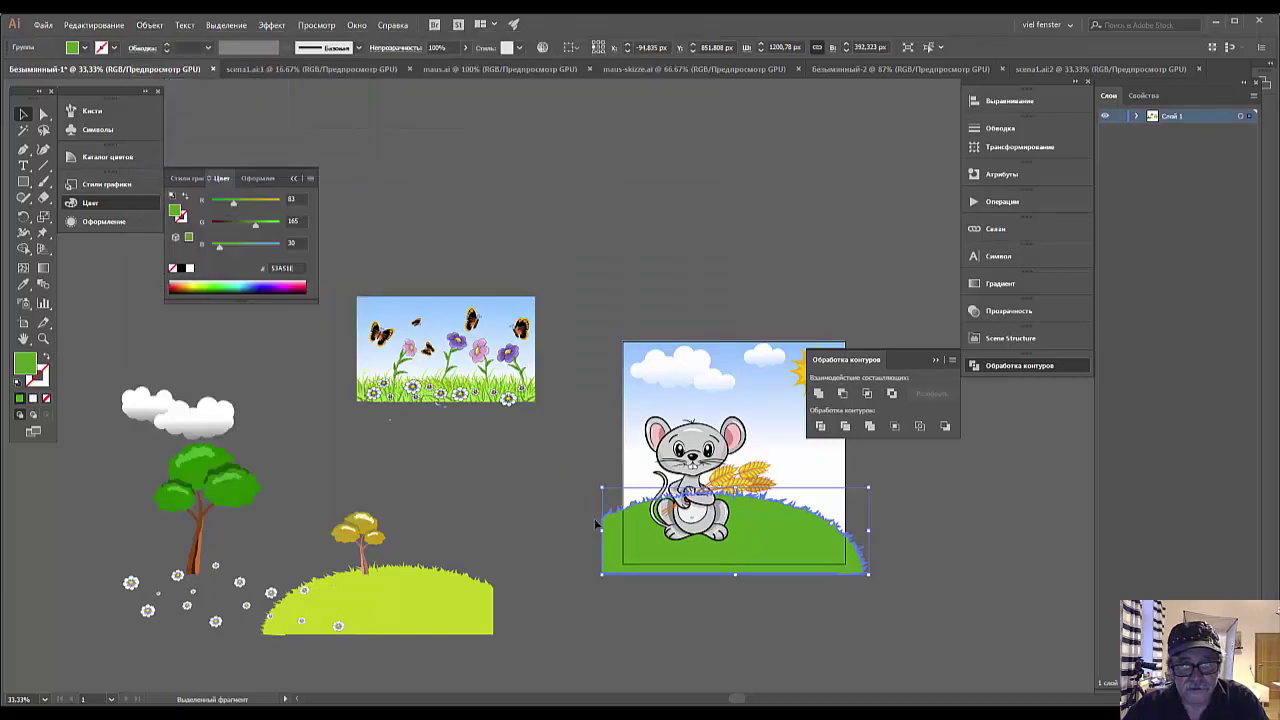
click(582, 523)
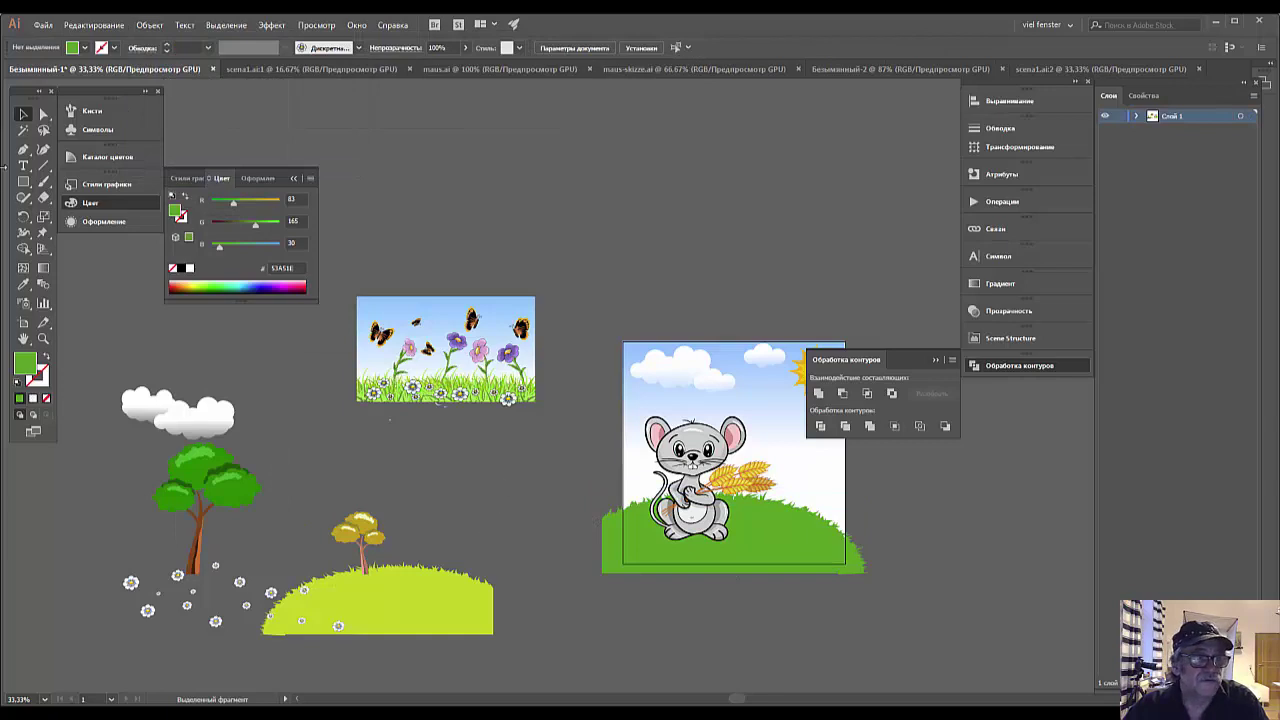
click(23, 181)
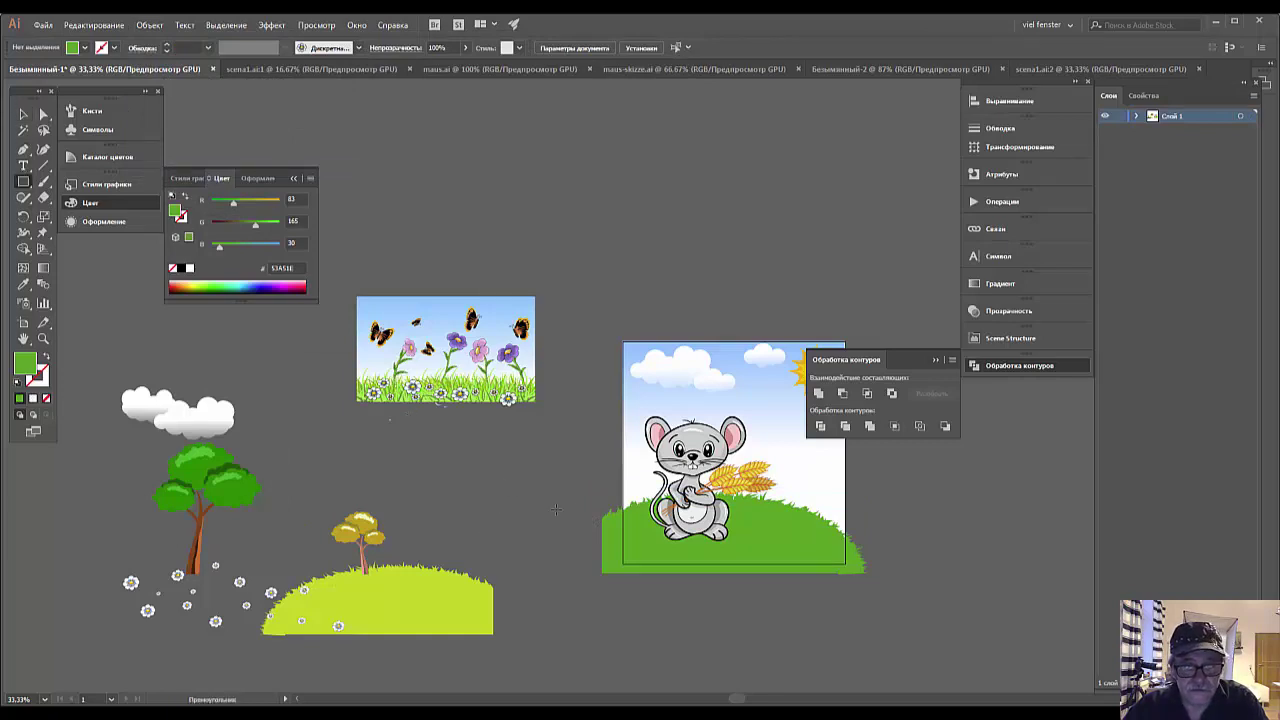
drag(613, 609, 623, 621)
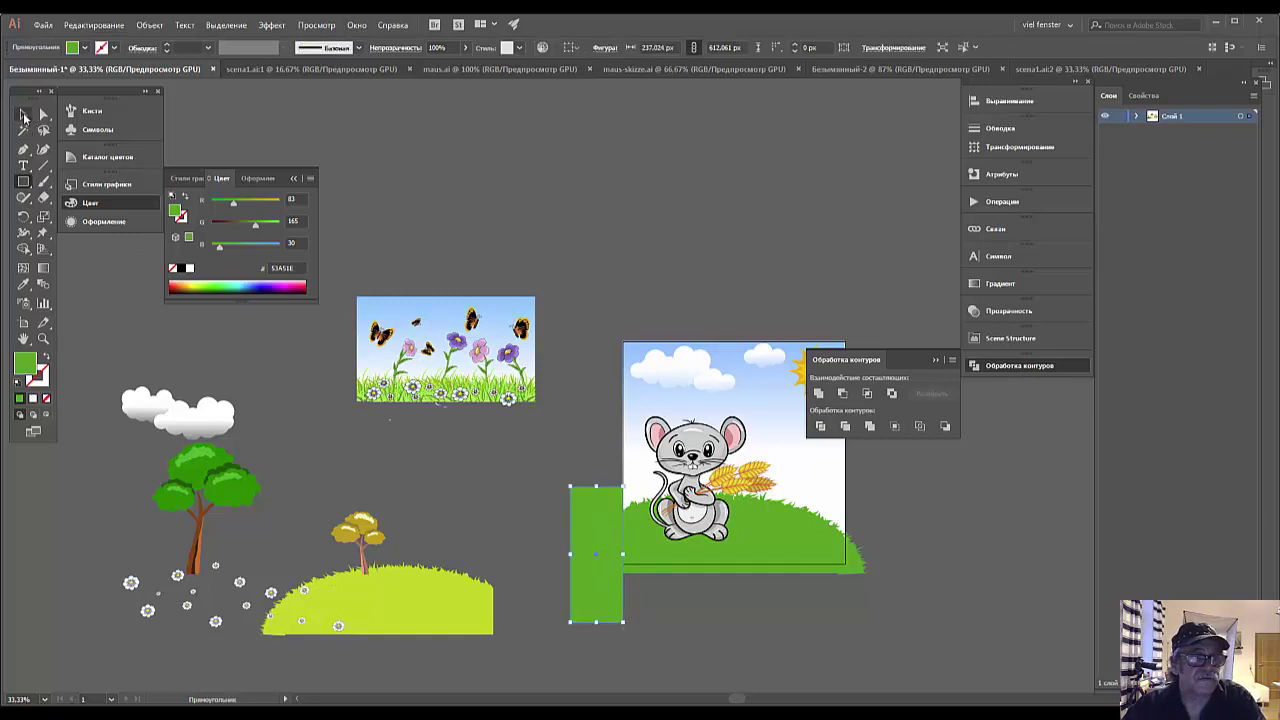
click(23, 116)
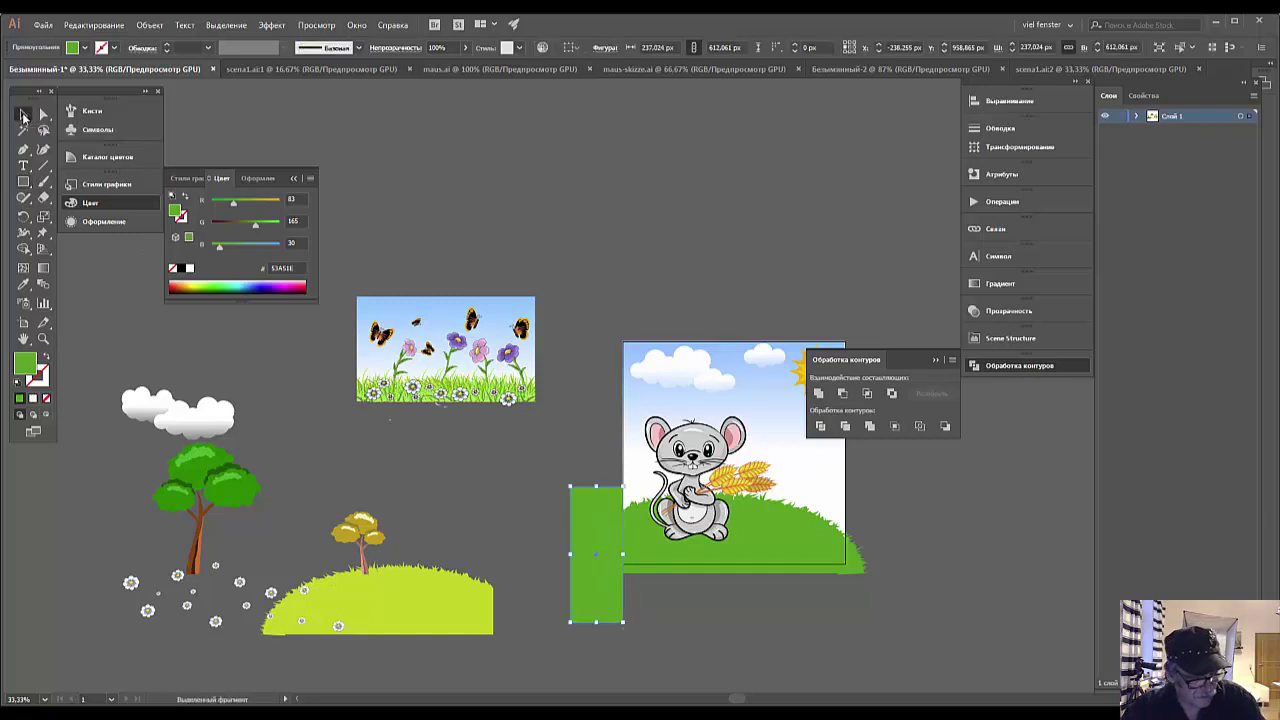
shift+click(653, 556)
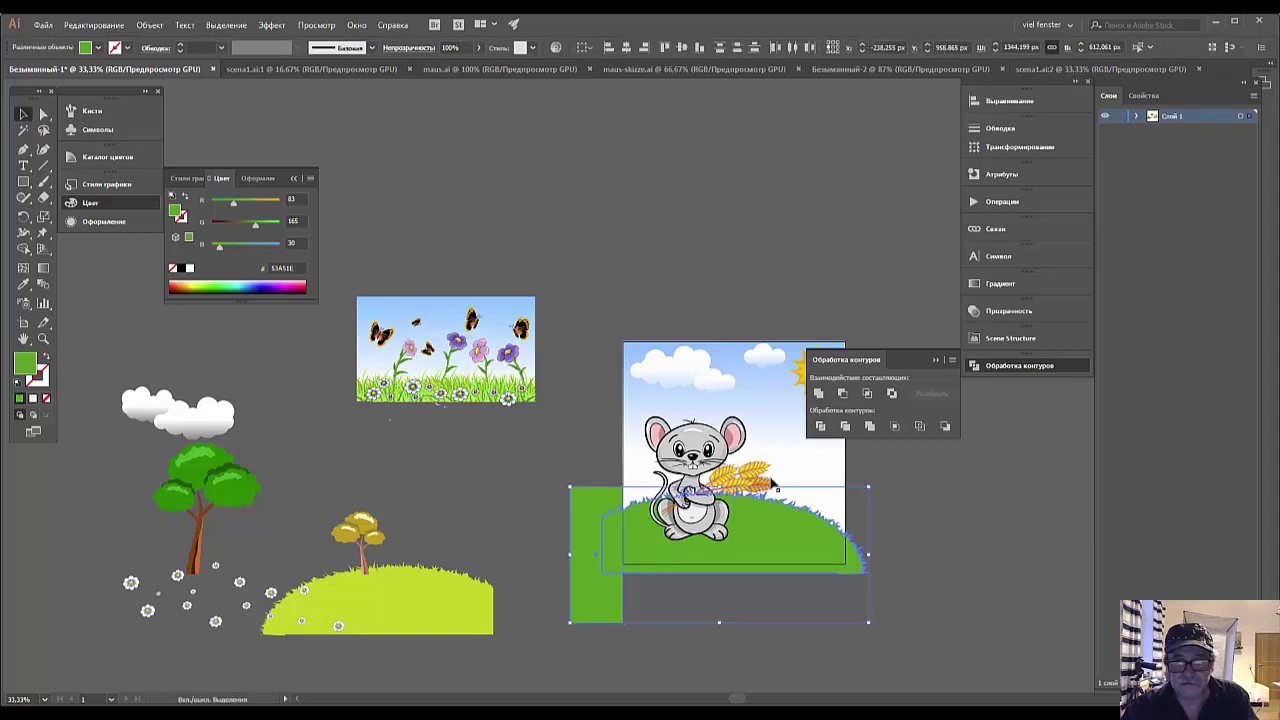
click(842, 394)
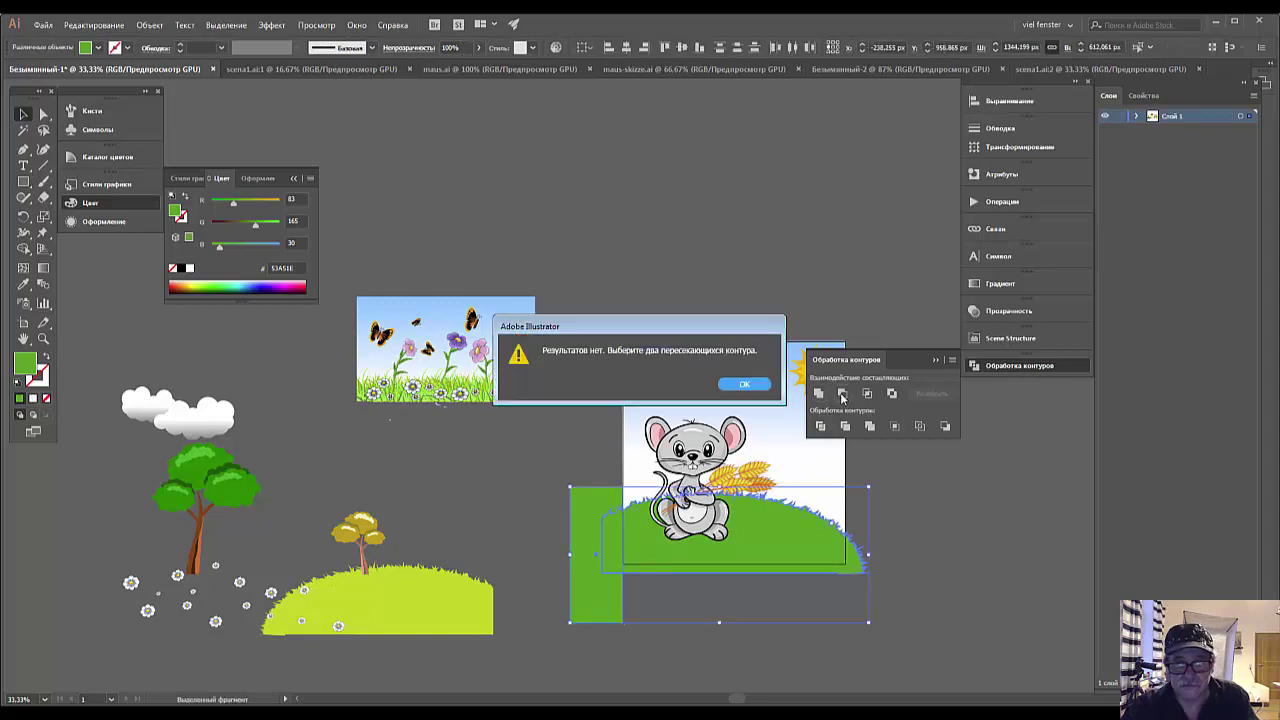
click(743, 386)
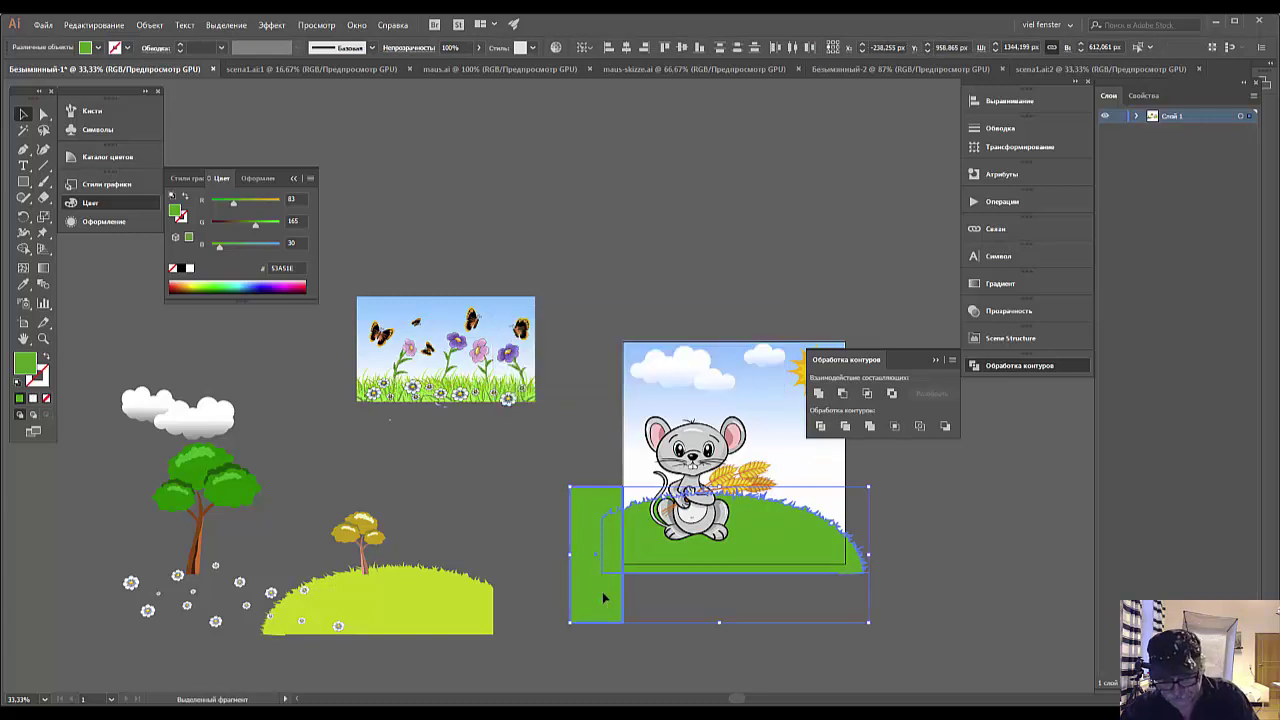
key(Delete)
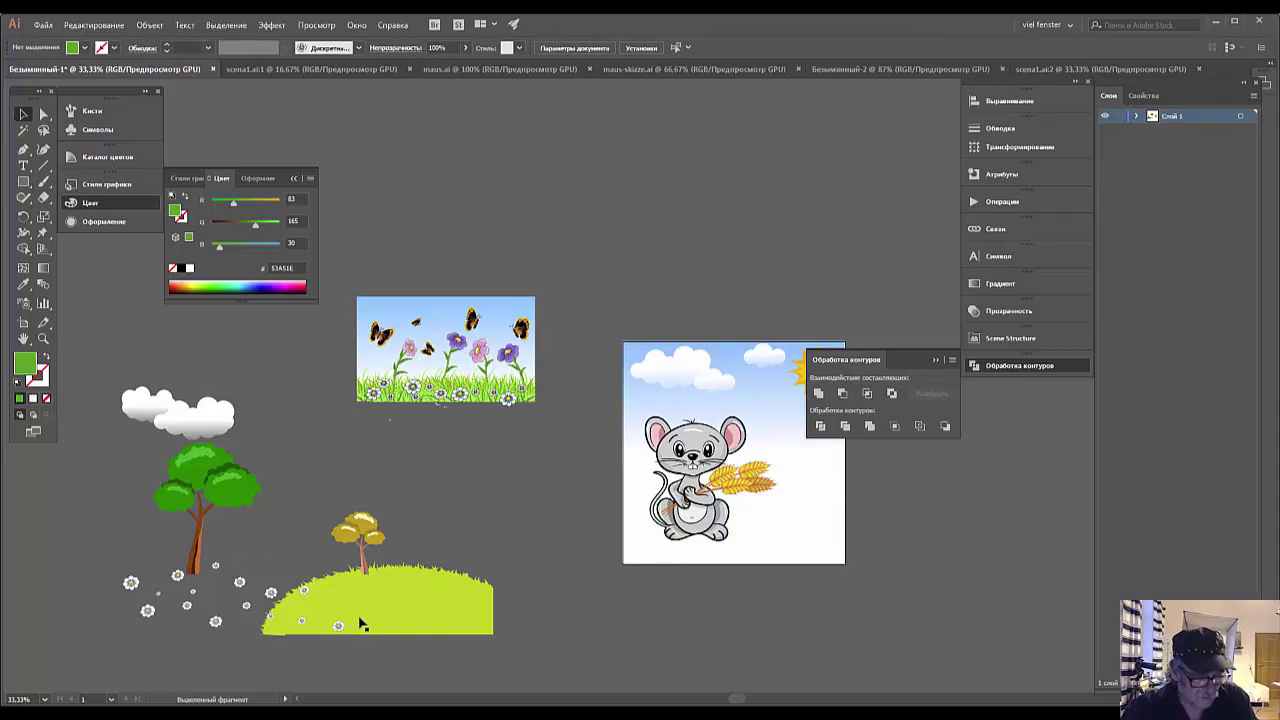
key(ctrl+z)
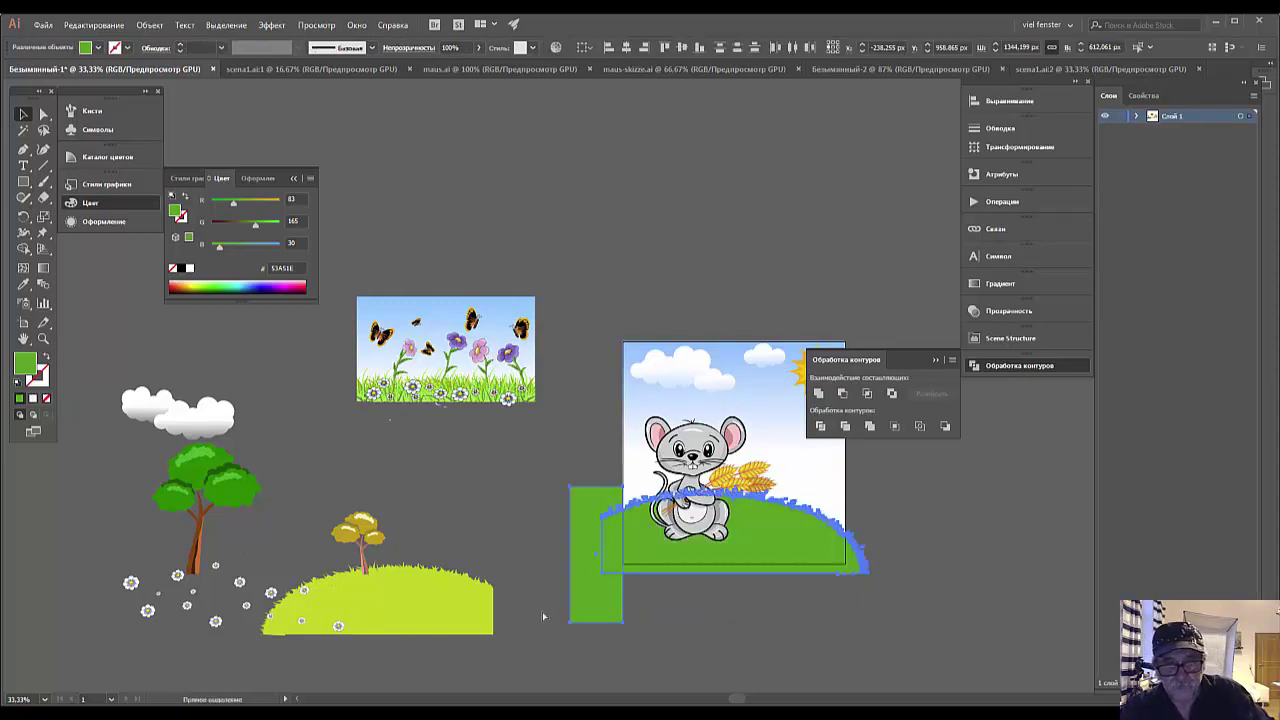
click(682, 626)
click(585, 577)
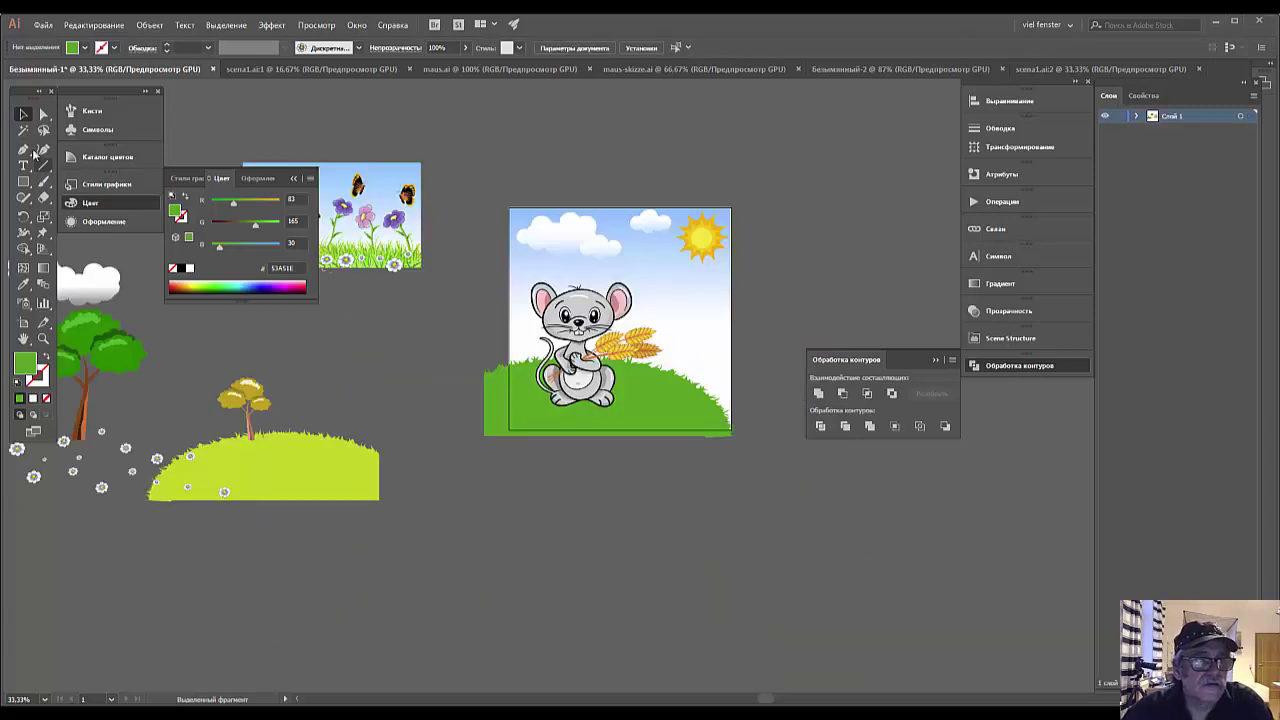
Draw a tall rectangle left of the hill and intersect it with the grass hill.
click(23, 181)
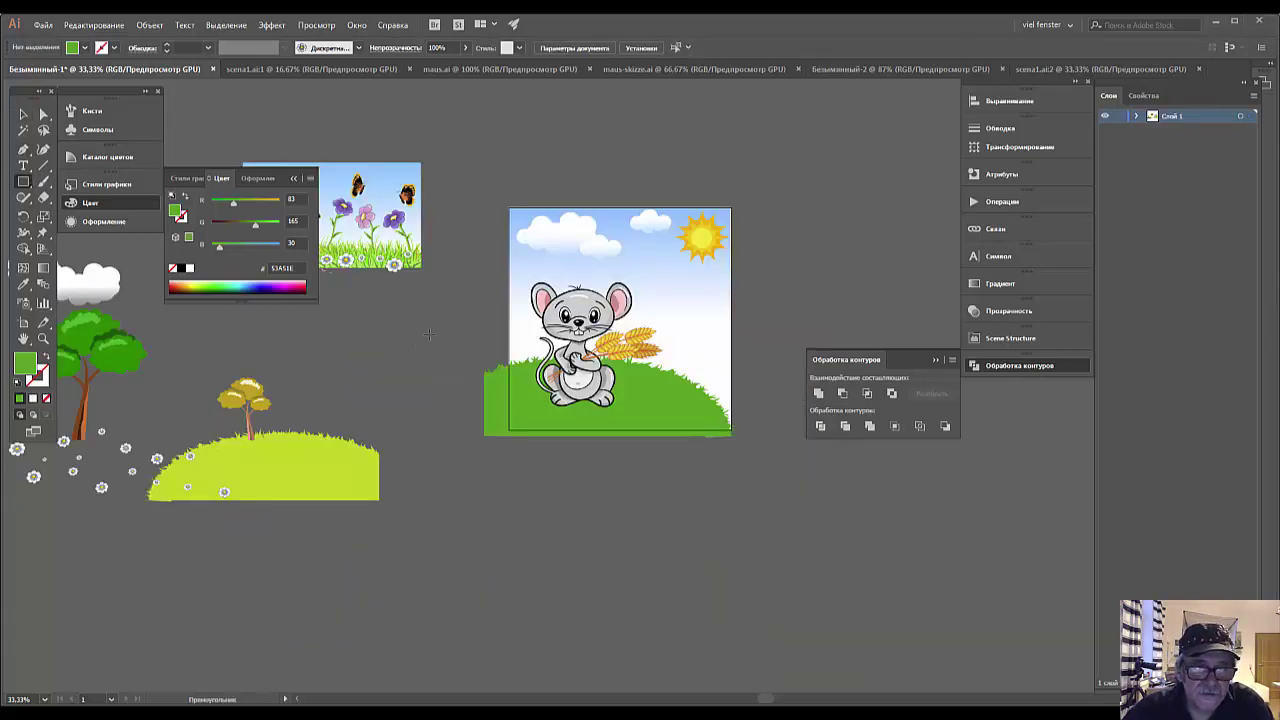
drag(448, 391, 507, 503)
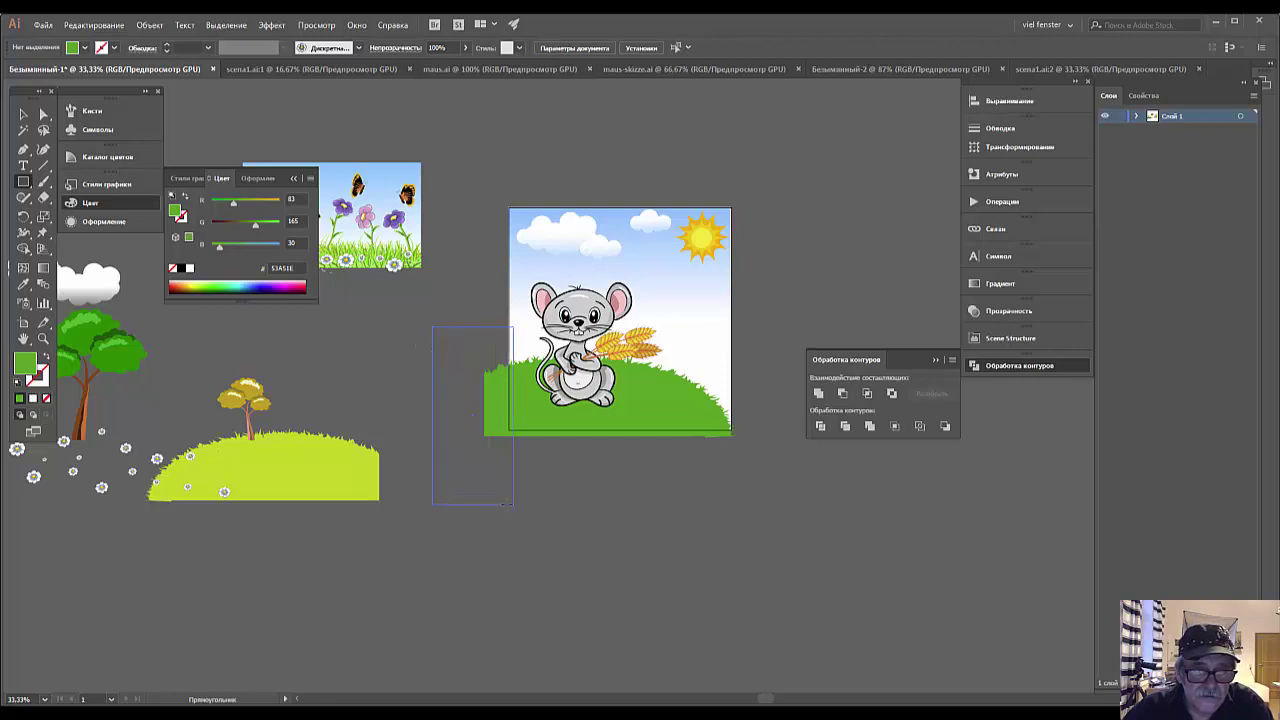
drag(507, 503, 509, 507)
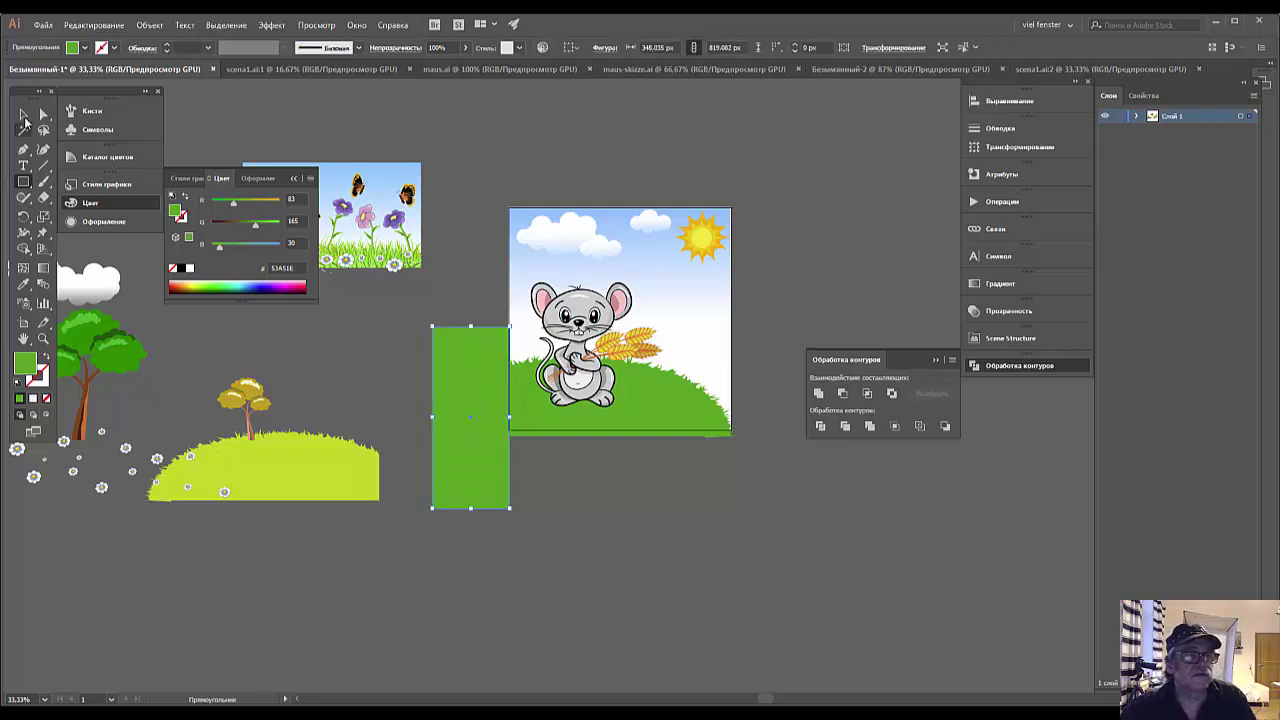
click(24, 115)
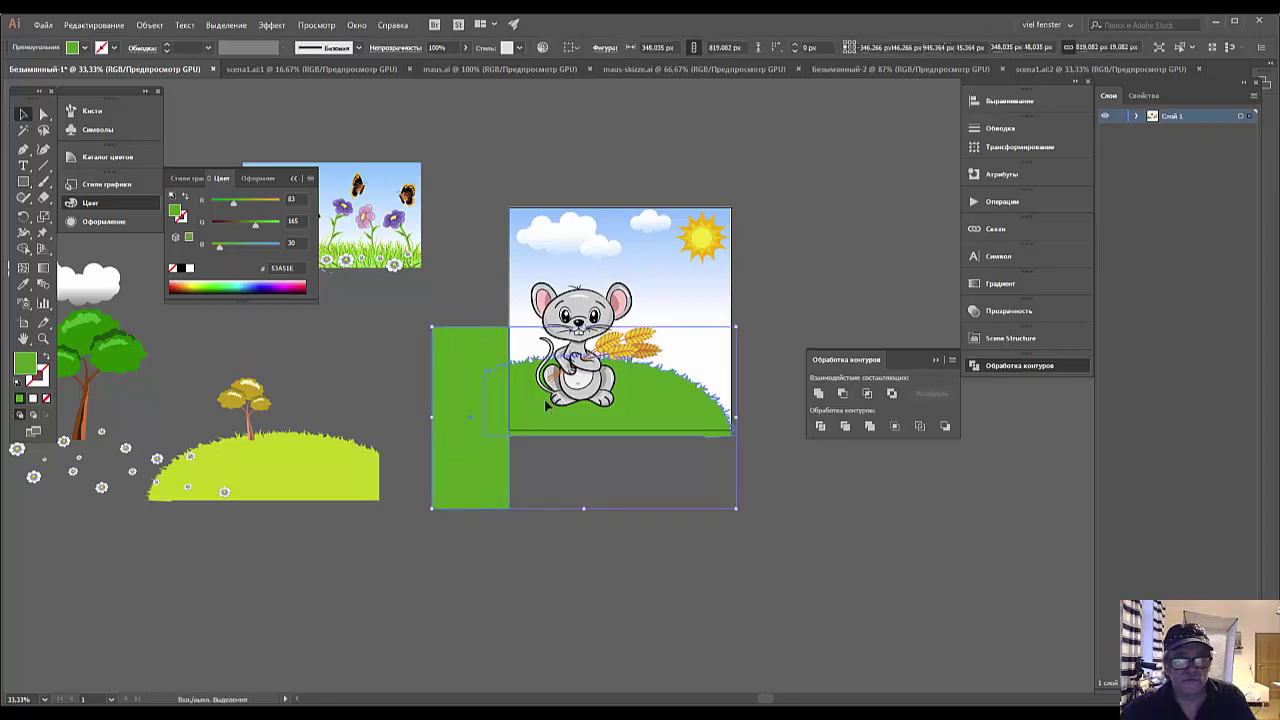
drag(510, 417, 731, 412)
click(866, 394)
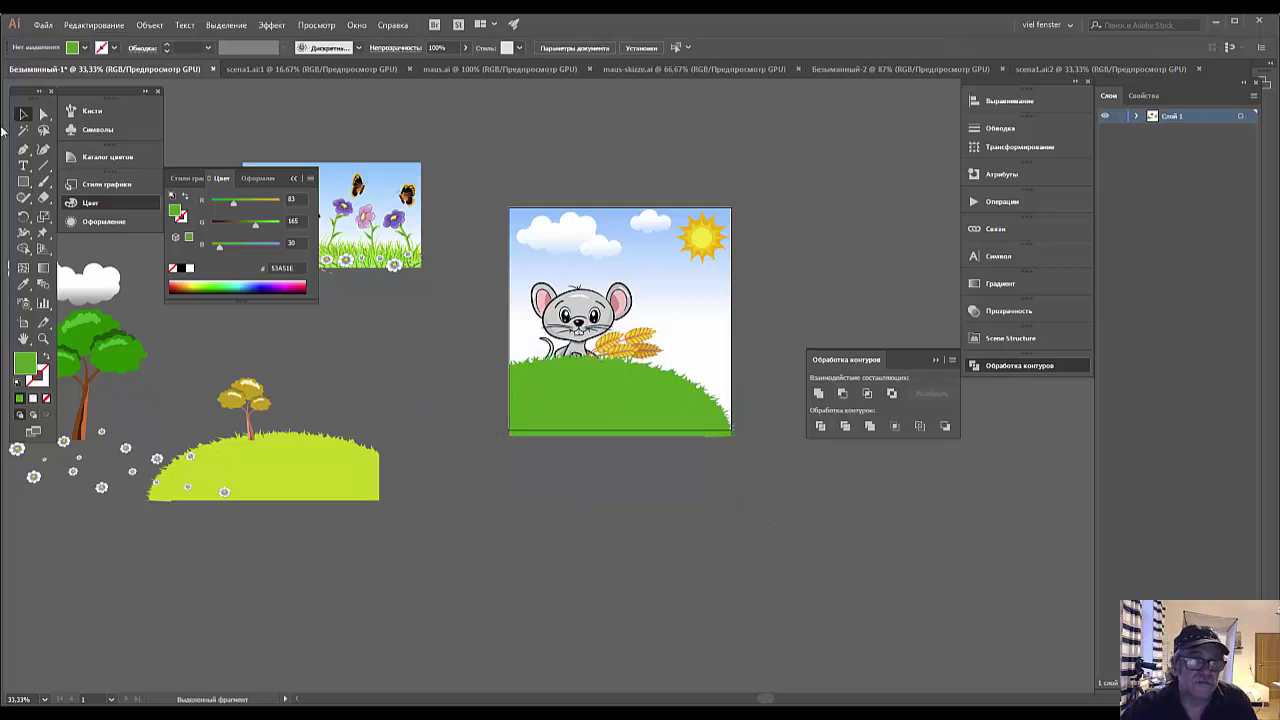
Draw a rectangle across the lower scene and Minus Front it from the green hill.
click(23, 181)
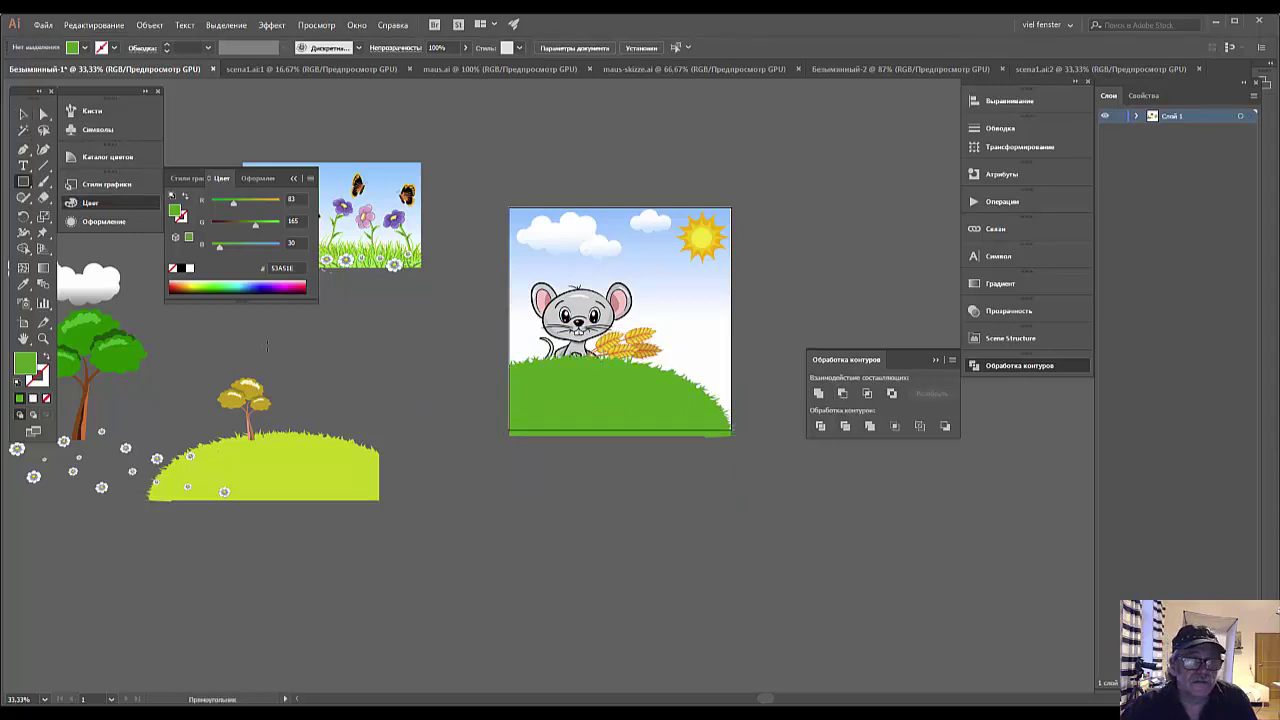
drag(465, 433, 778, 524)
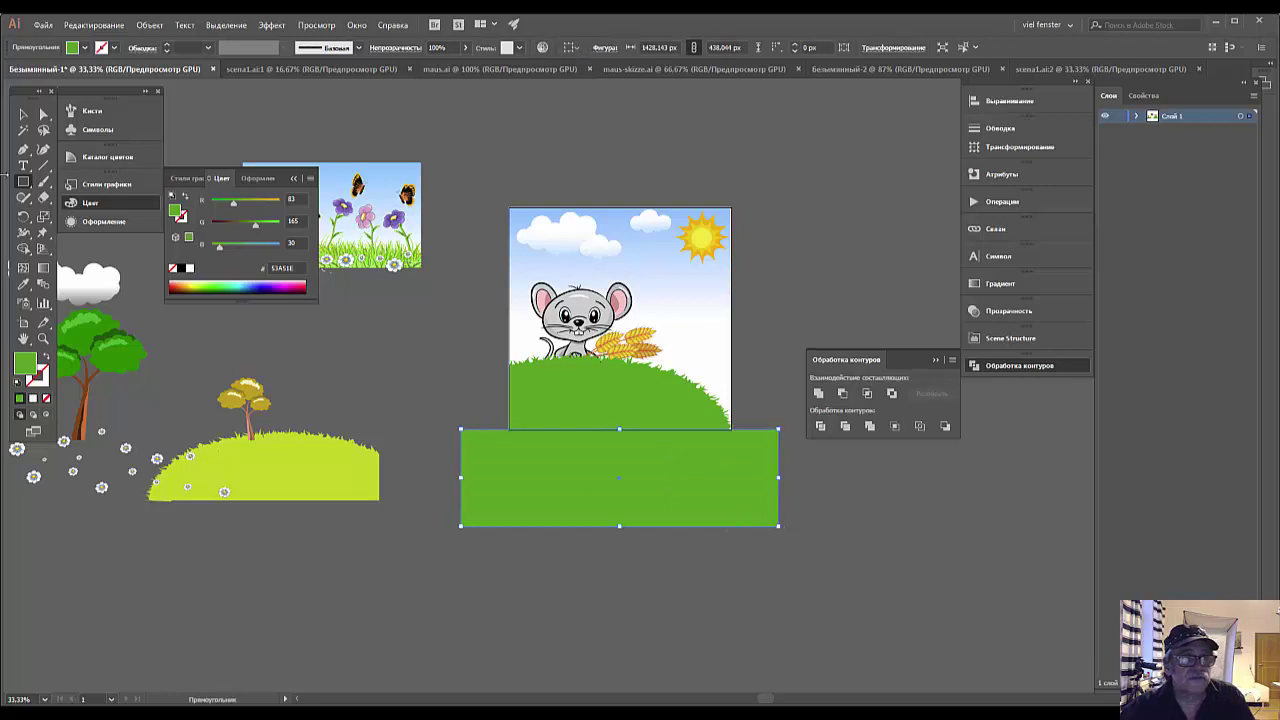
click(23, 113)
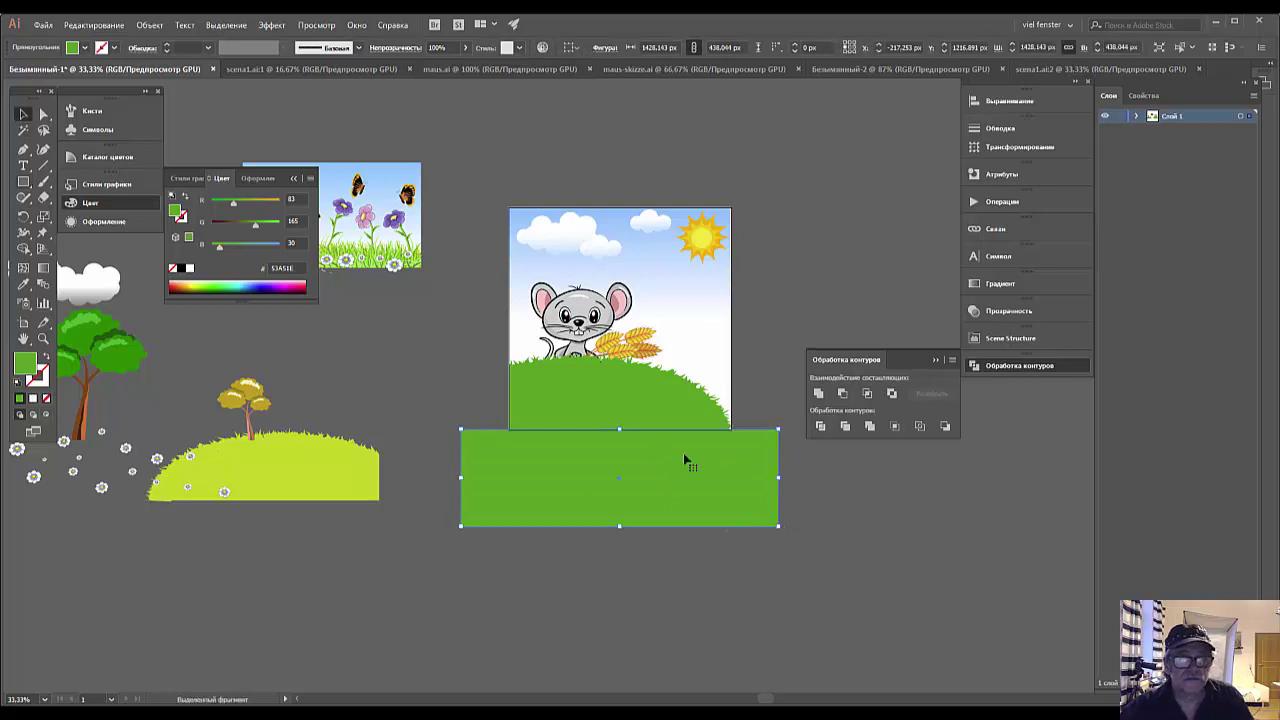
shift+click(643, 410)
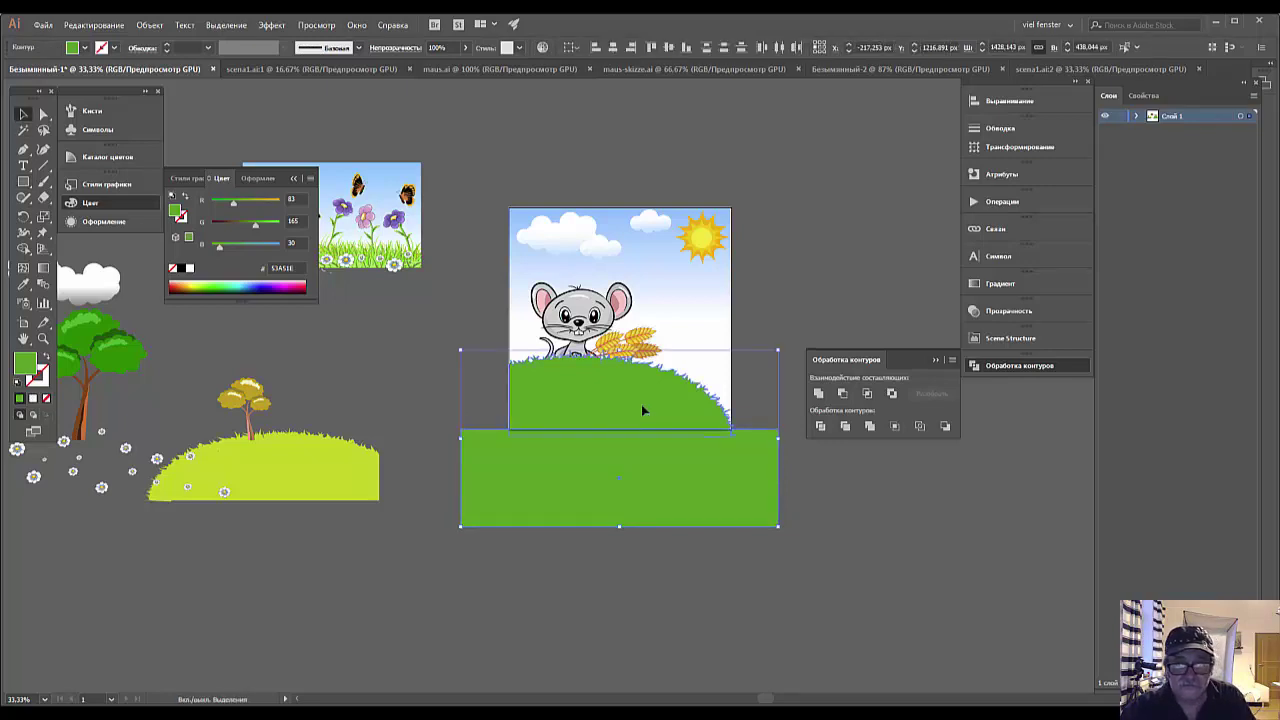
click(842, 395)
click(752, 595)
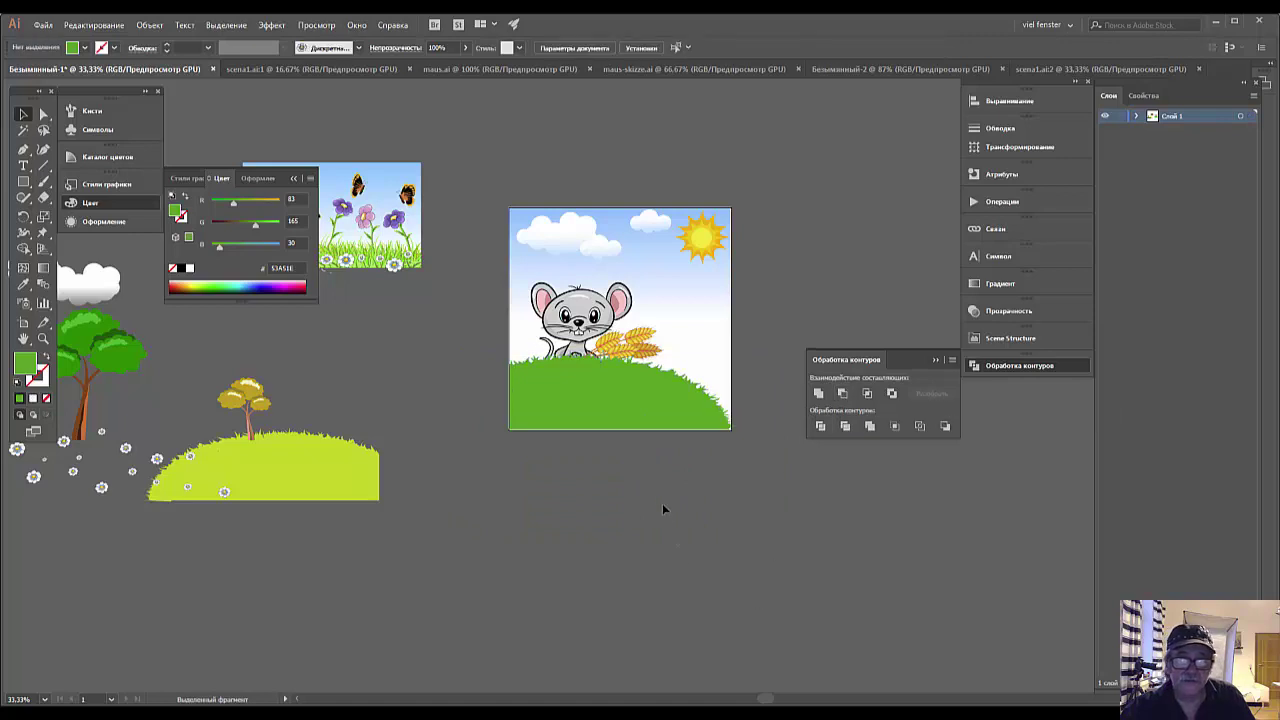
Stretch the green hill's left edge slightly and send it backward behind the mouse.
click(648, 427)
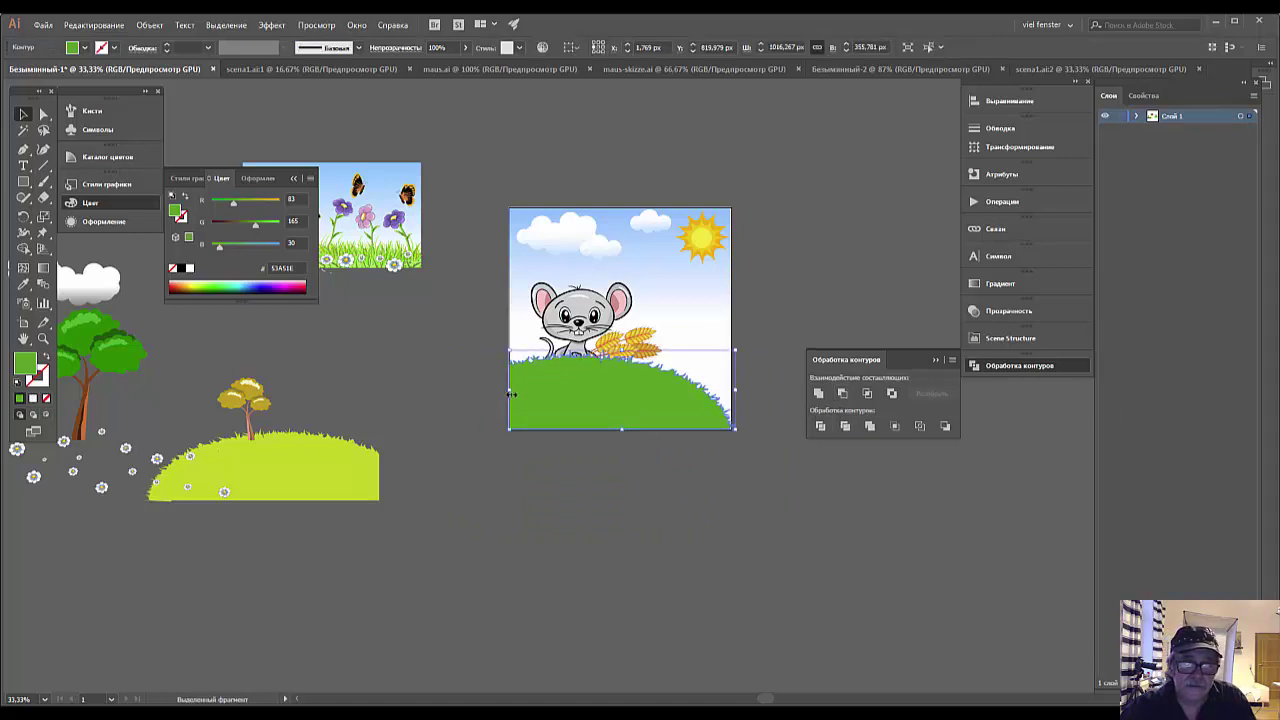
drag(507, 390, 504, 390)
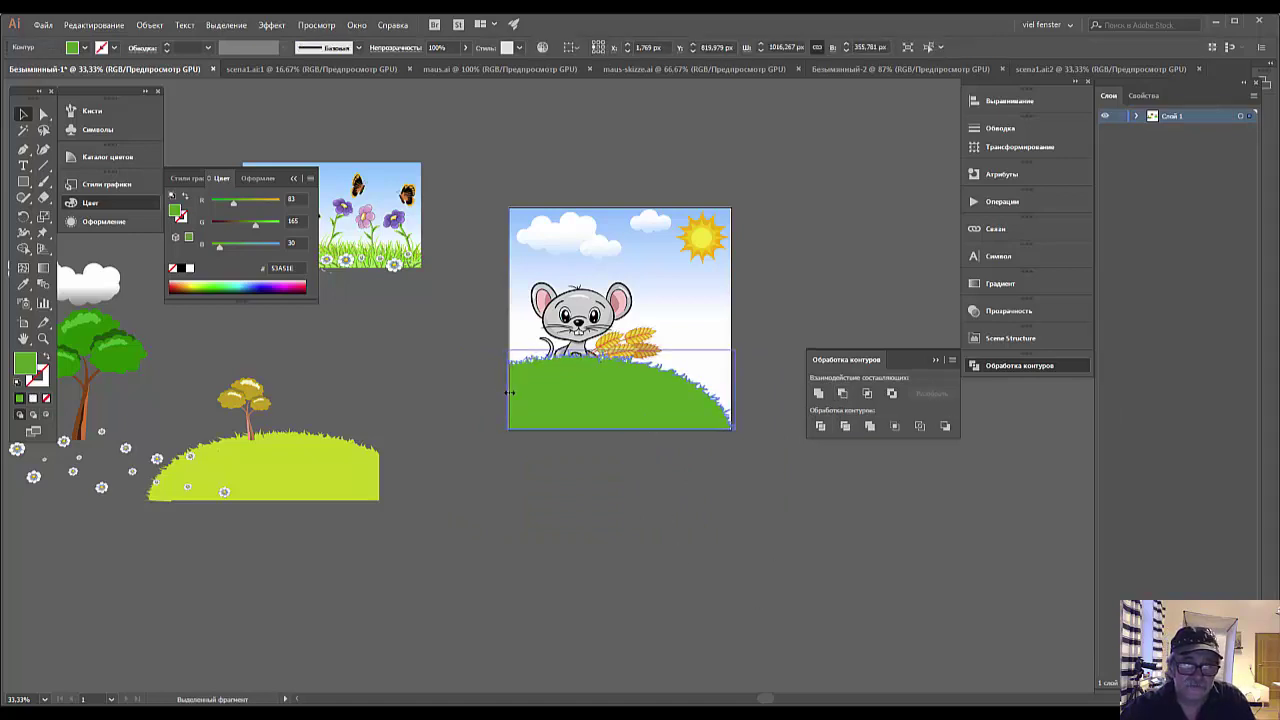
right_click(638, 405)
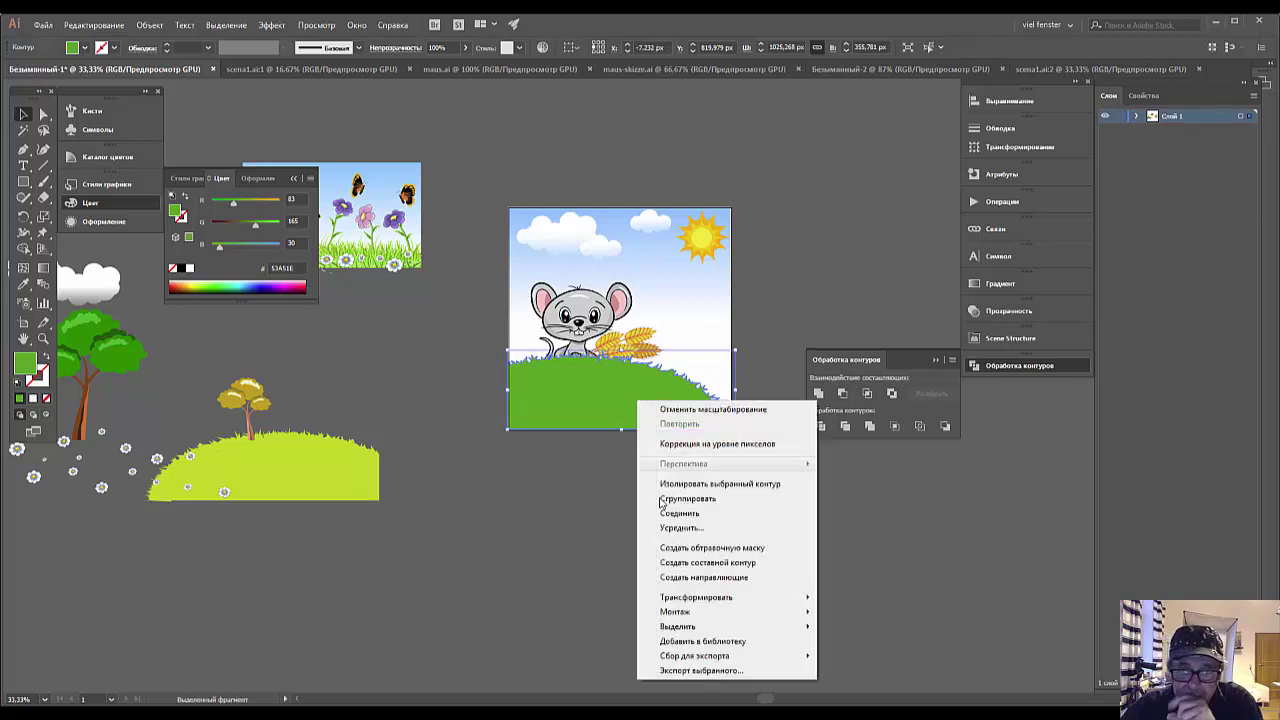
mouse_move(675, 611)
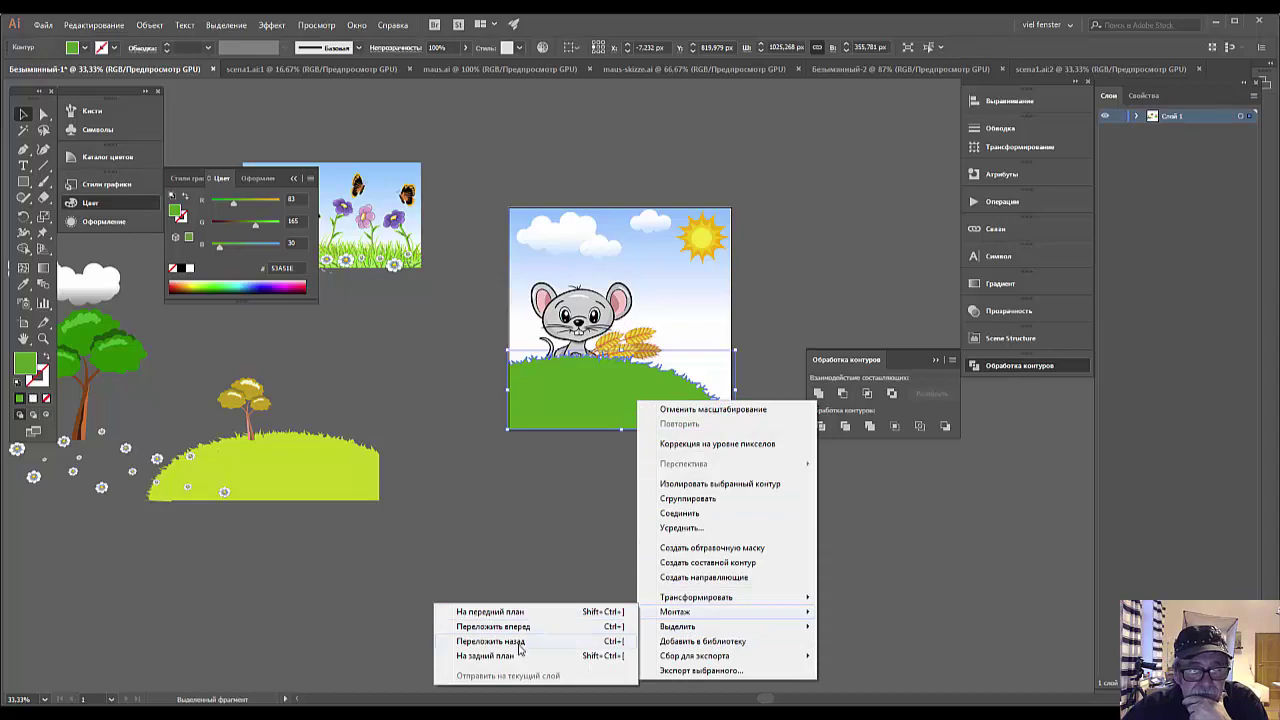
click(517, 641)
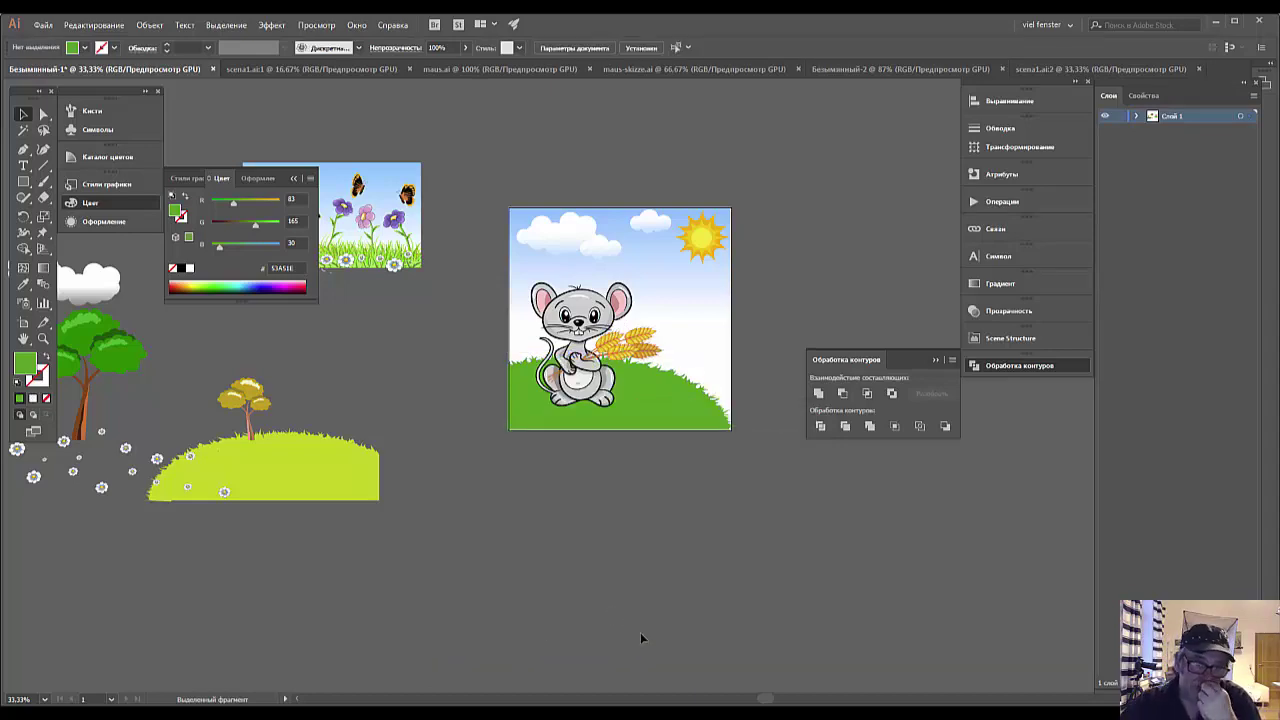
At 100% zoom, nudge the green grass hill one pixel to the left.
key(ctrl+1)
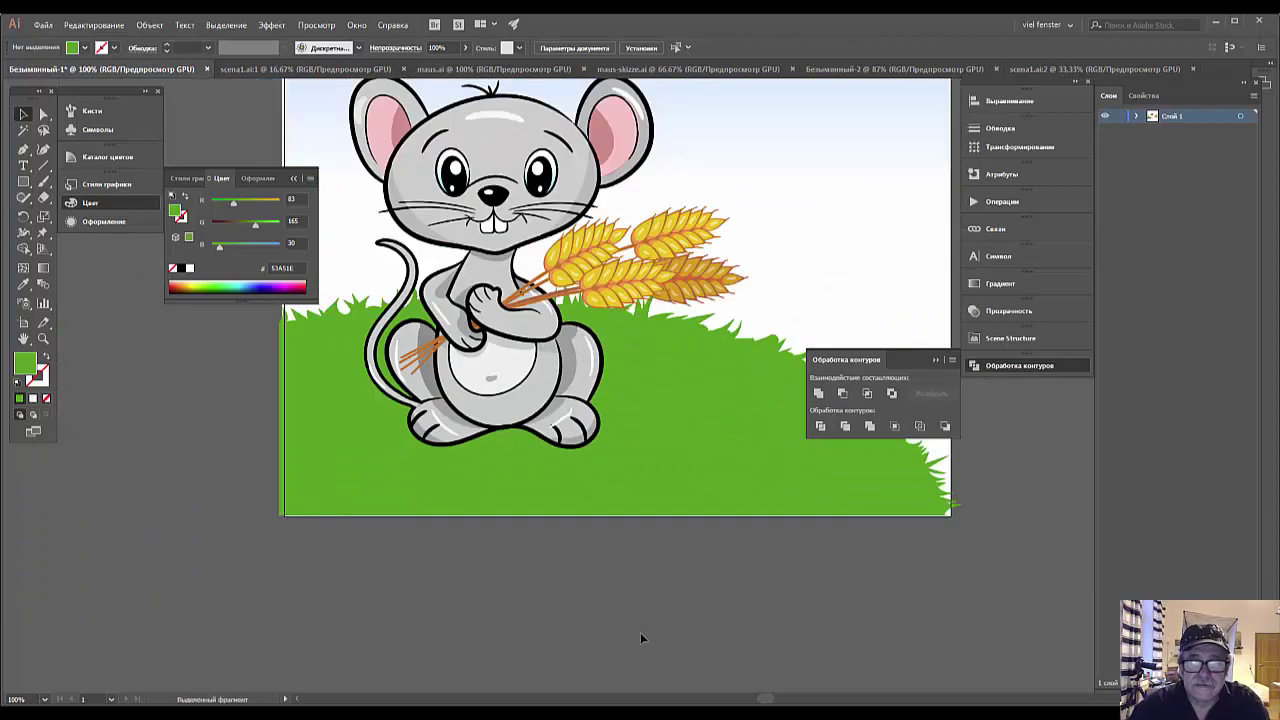
click(628, 478)
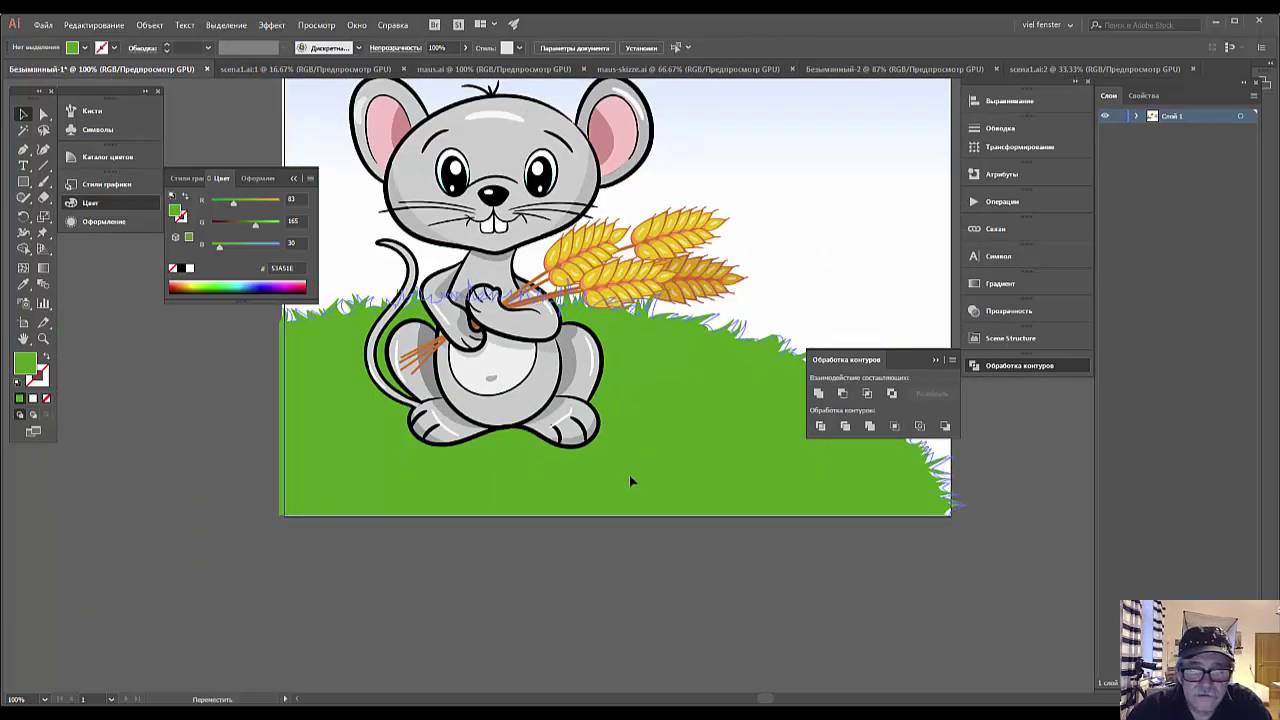
click(630, 481)
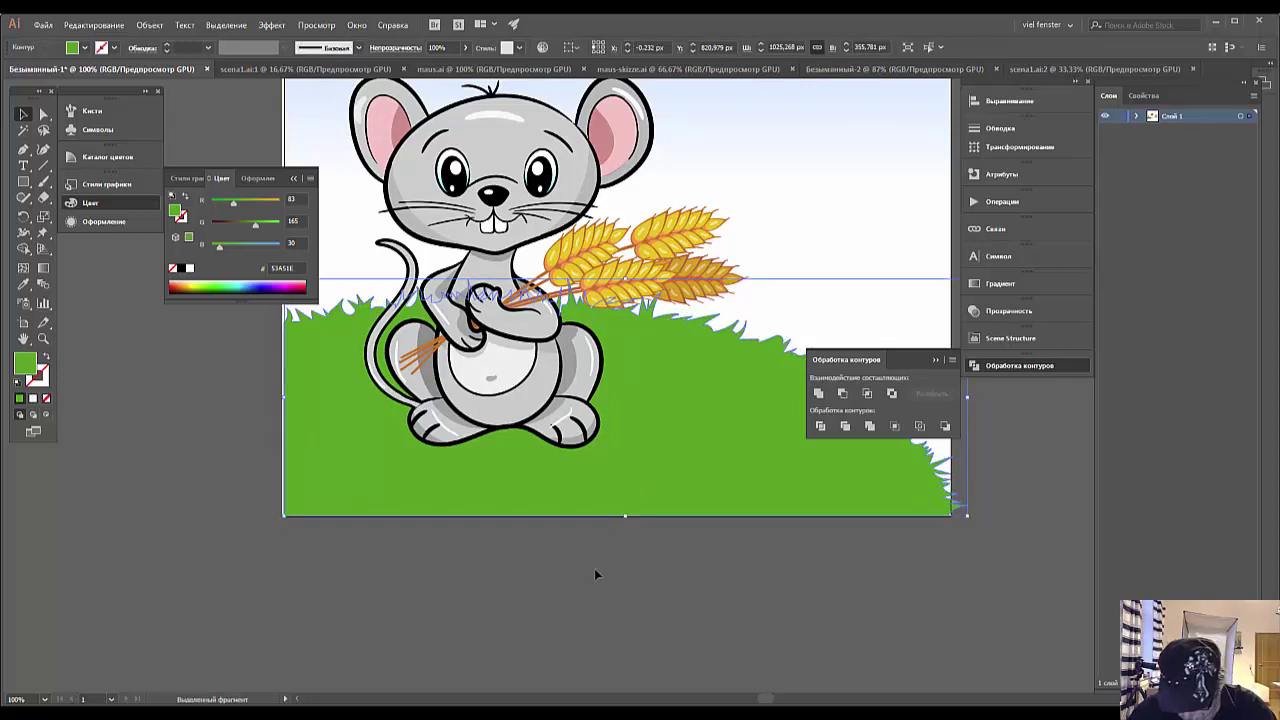
key(Left)
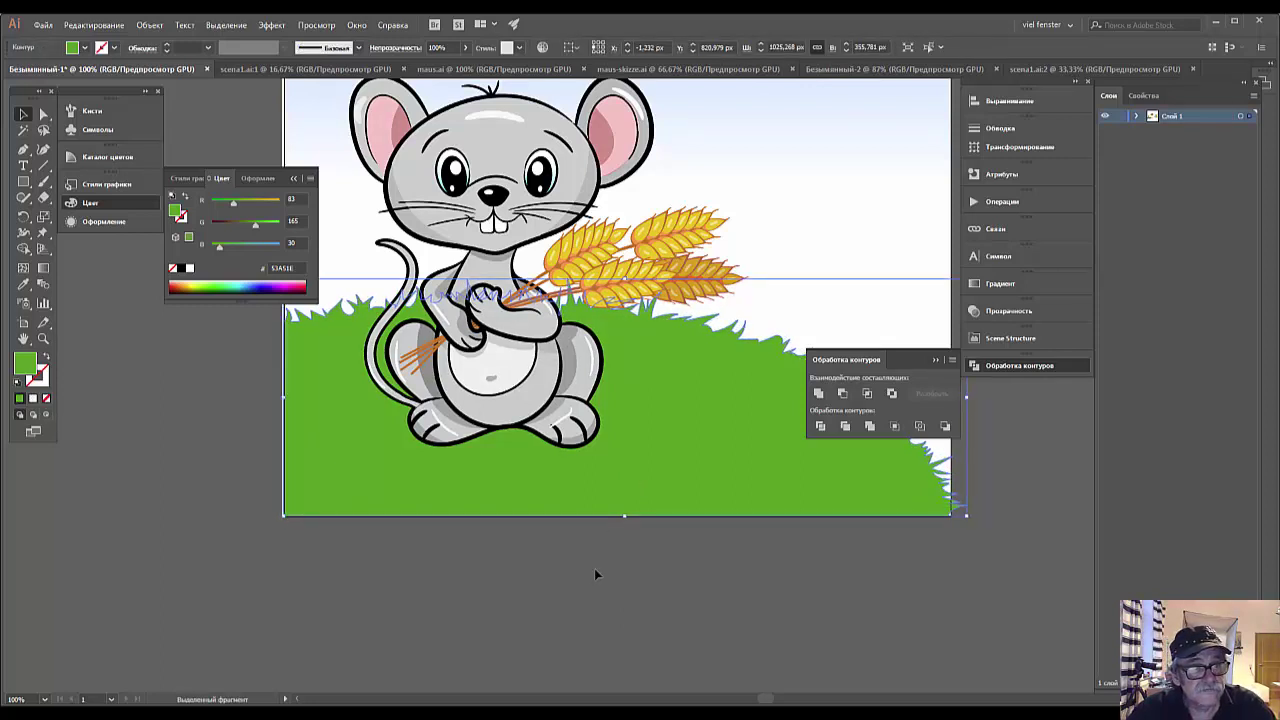
click(594, 570)
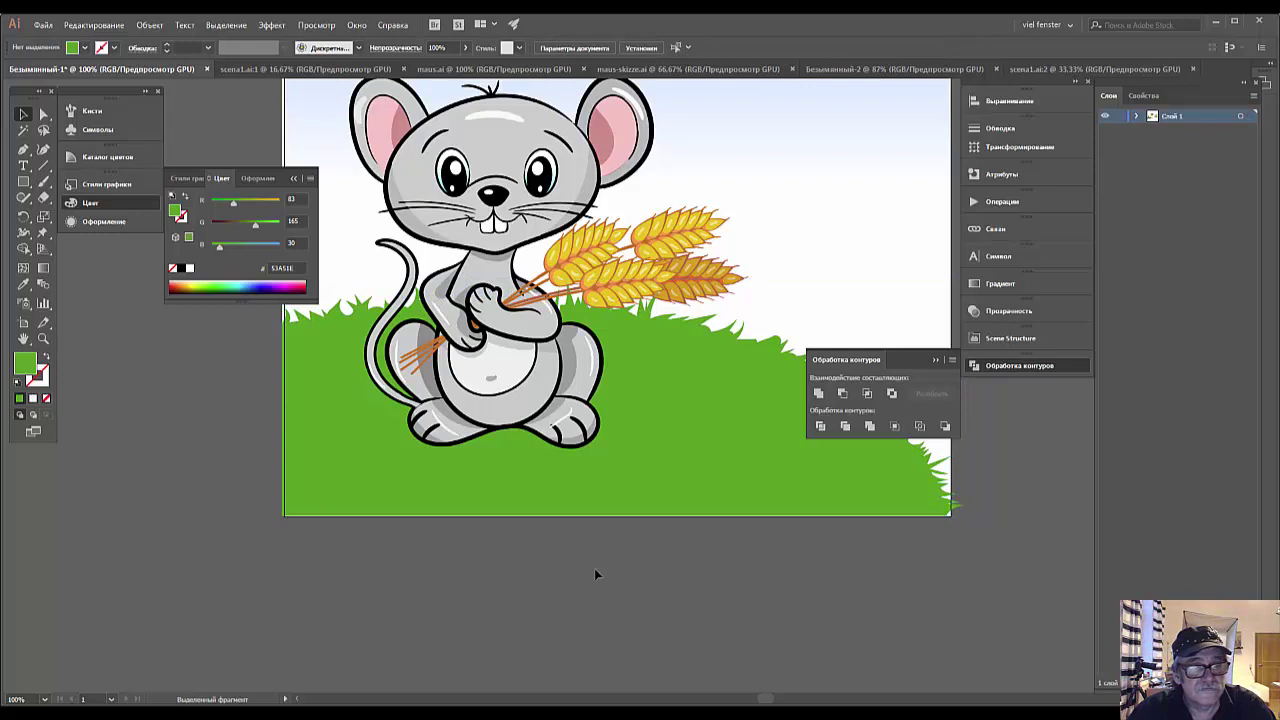
Check the grass hill's edges by reselecting and deselecting it, then zoom back out.
click(592, 482)
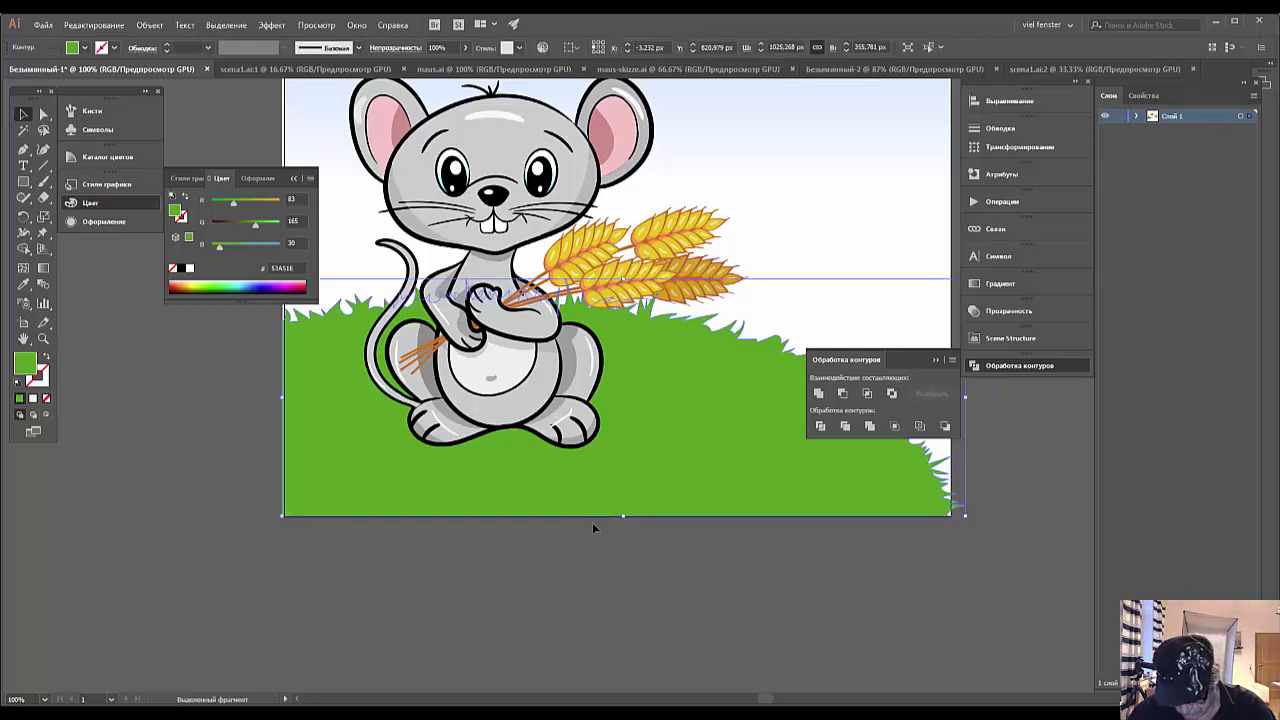
click(588, 560)
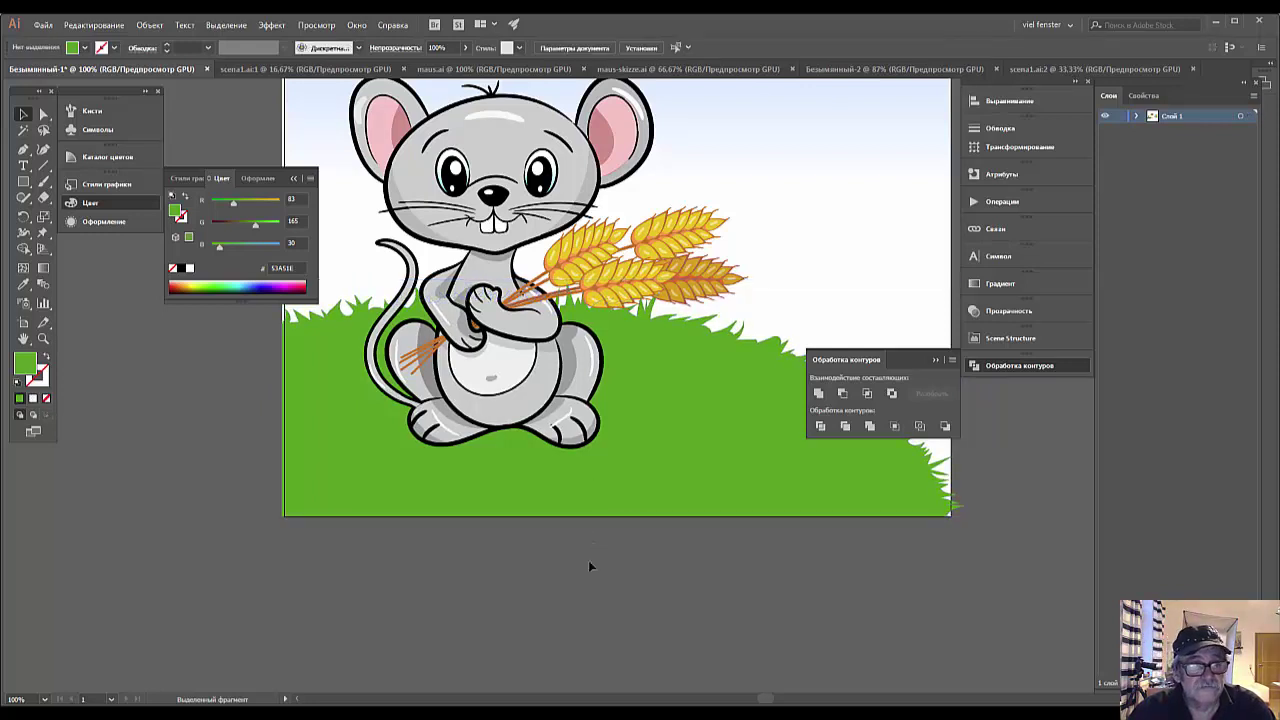
click(395, 458)
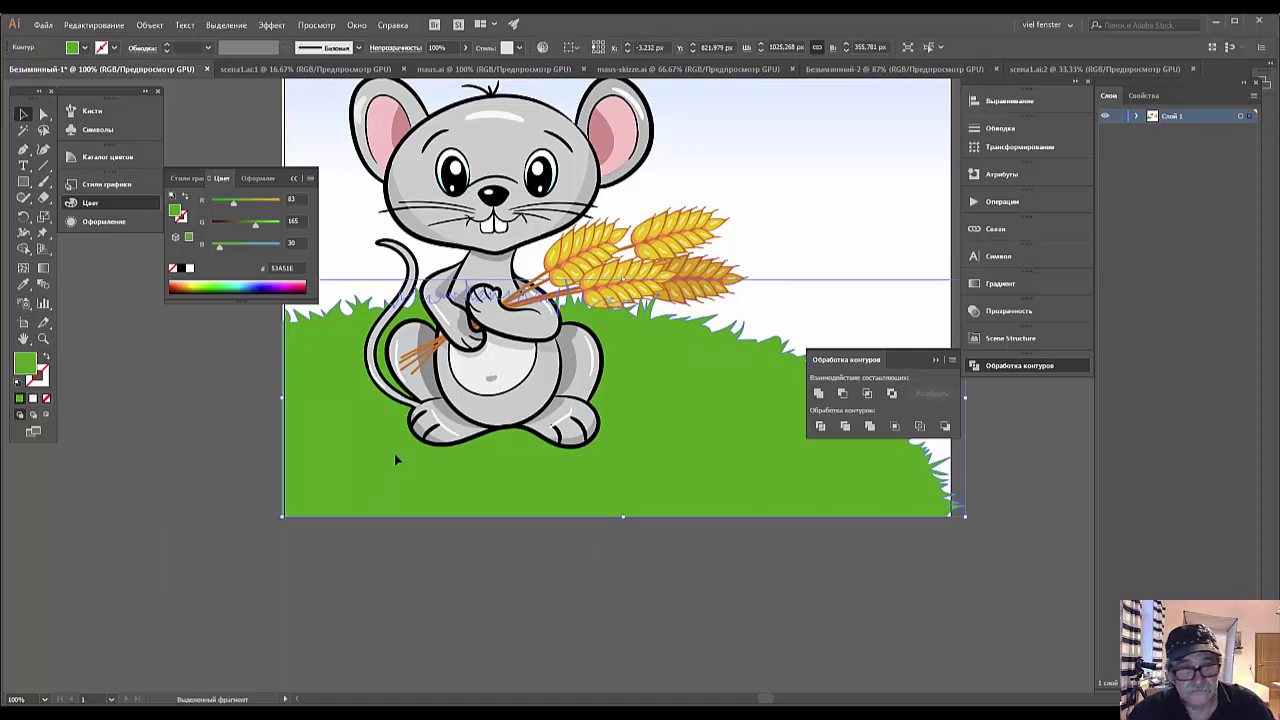
click(391, 580)
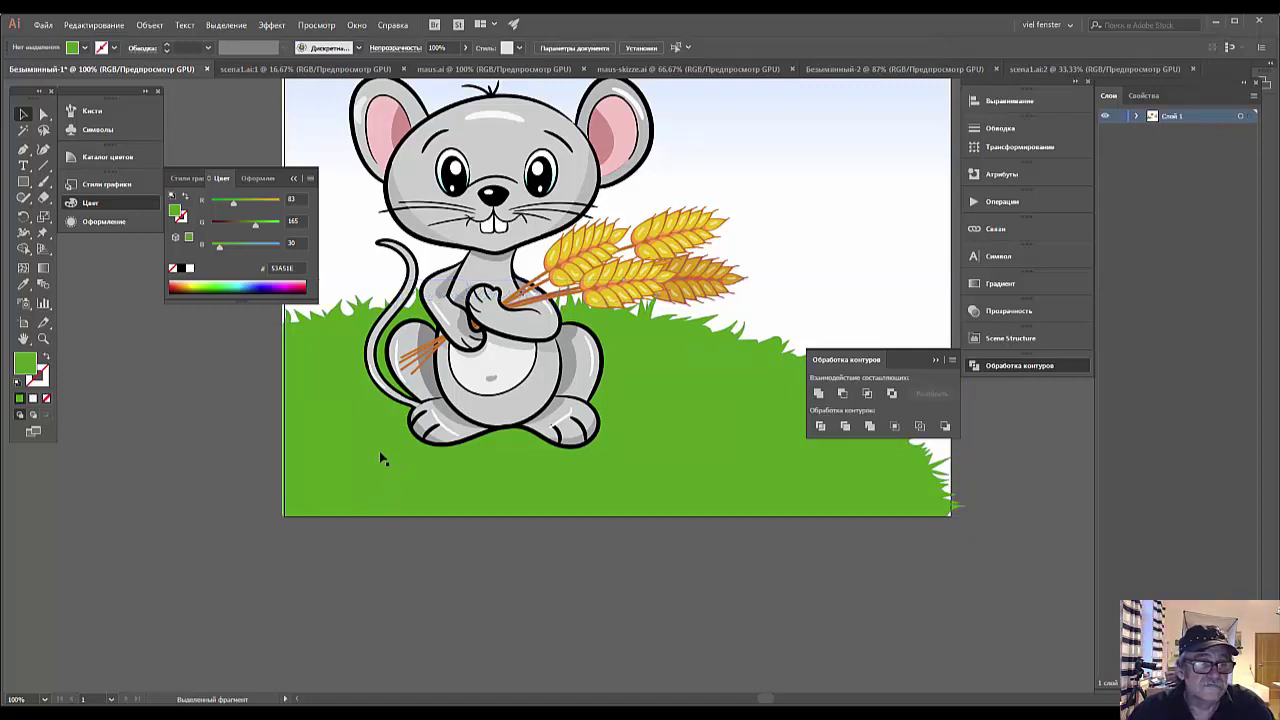
click(326, 390)
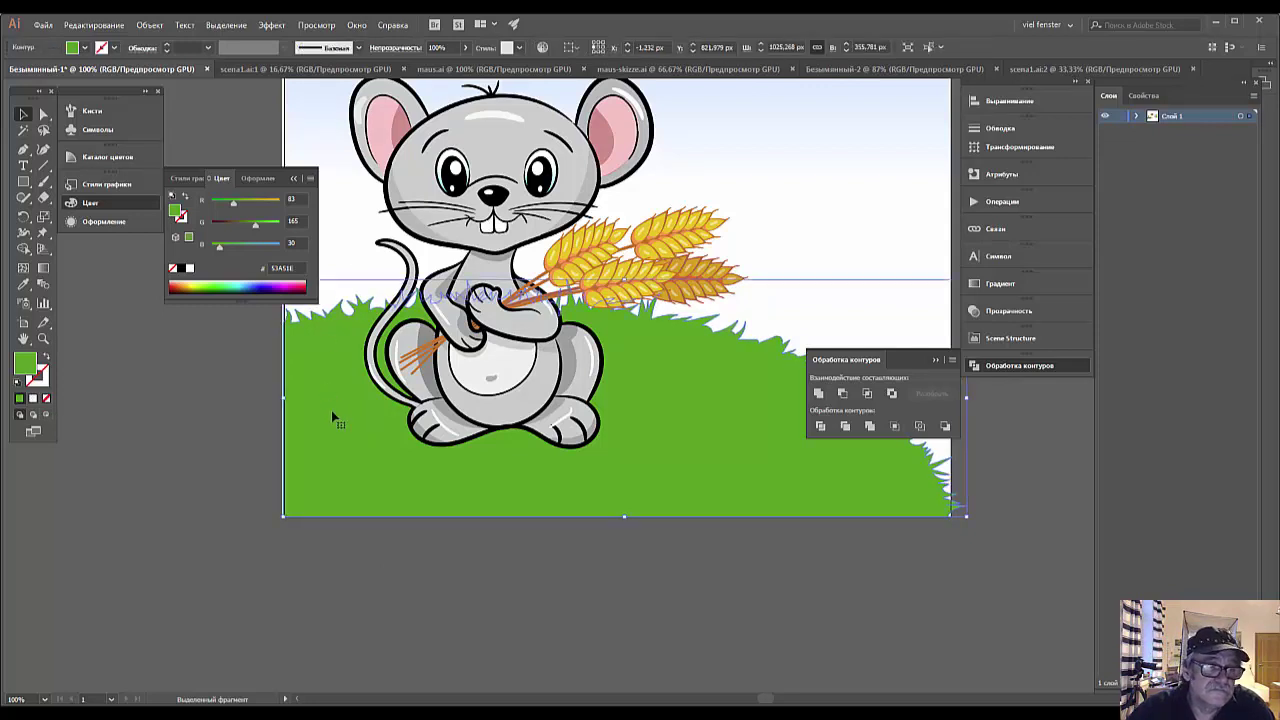
click(331, 566)
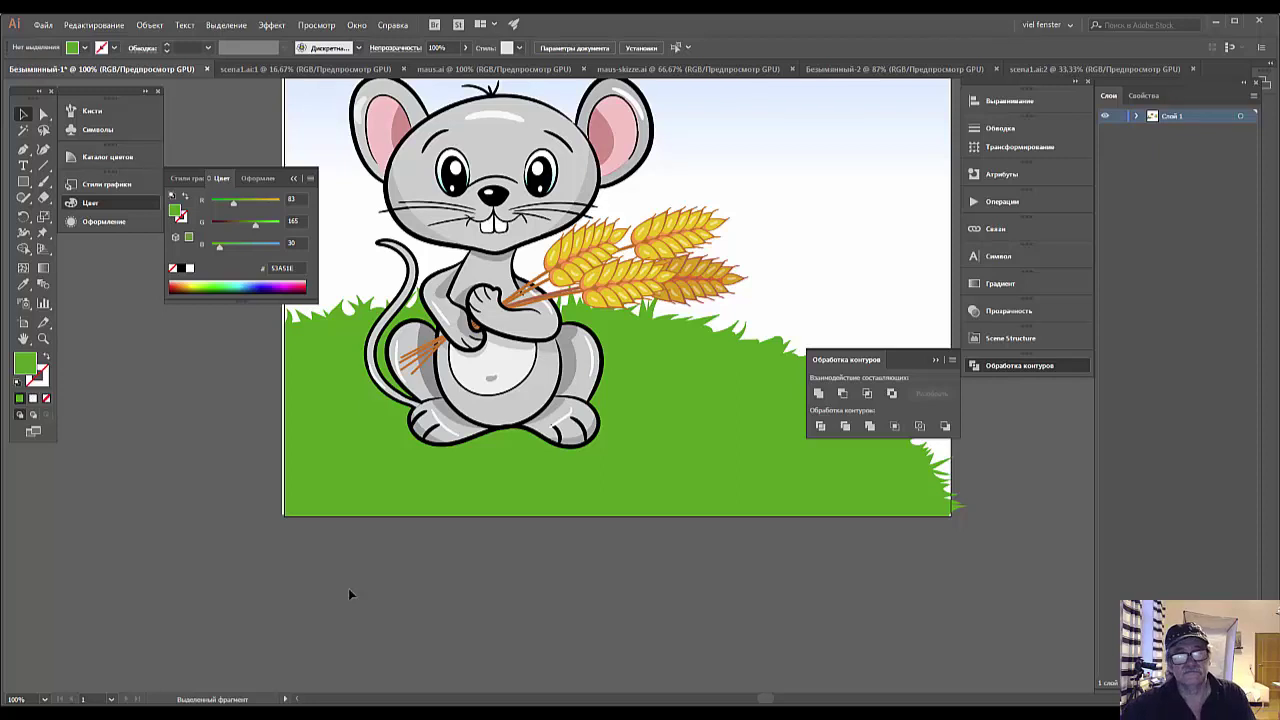
key(ctrl+minus)
key(ctrl+minus)
key(ctrl+minus)
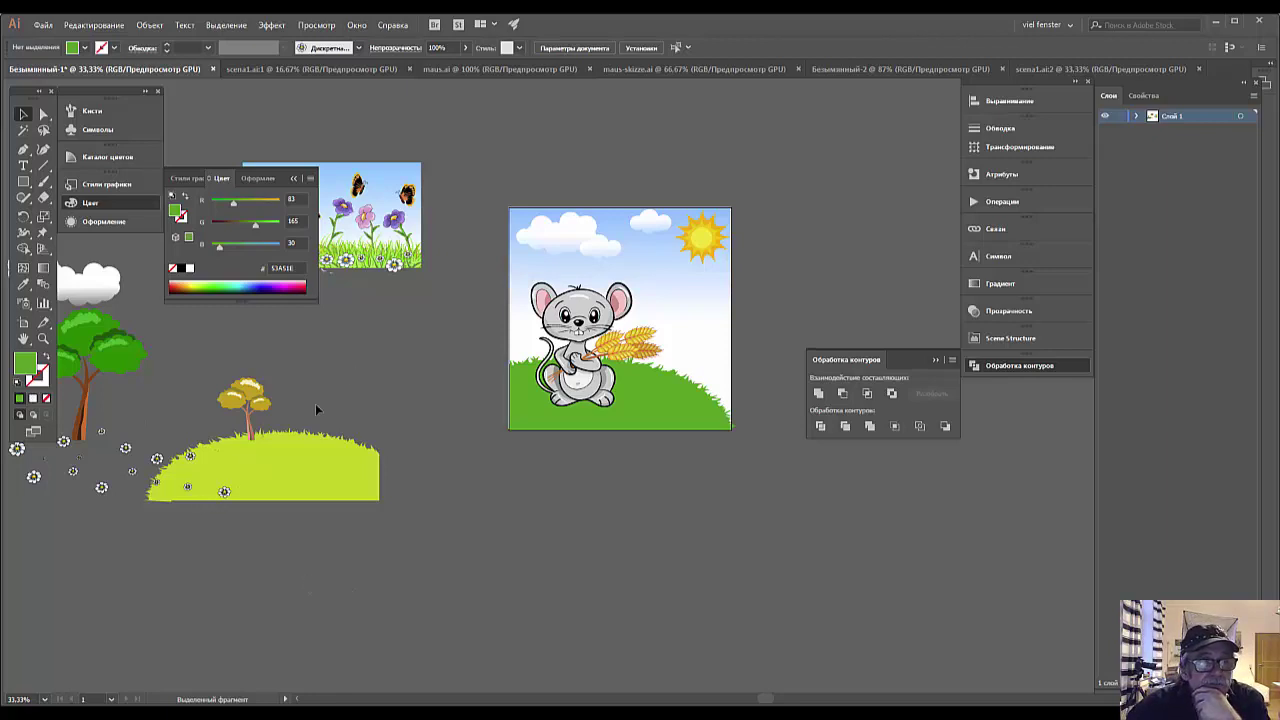
Collapse the Color panel and select the butterfly flower picture beneath it.
click(295, 180)
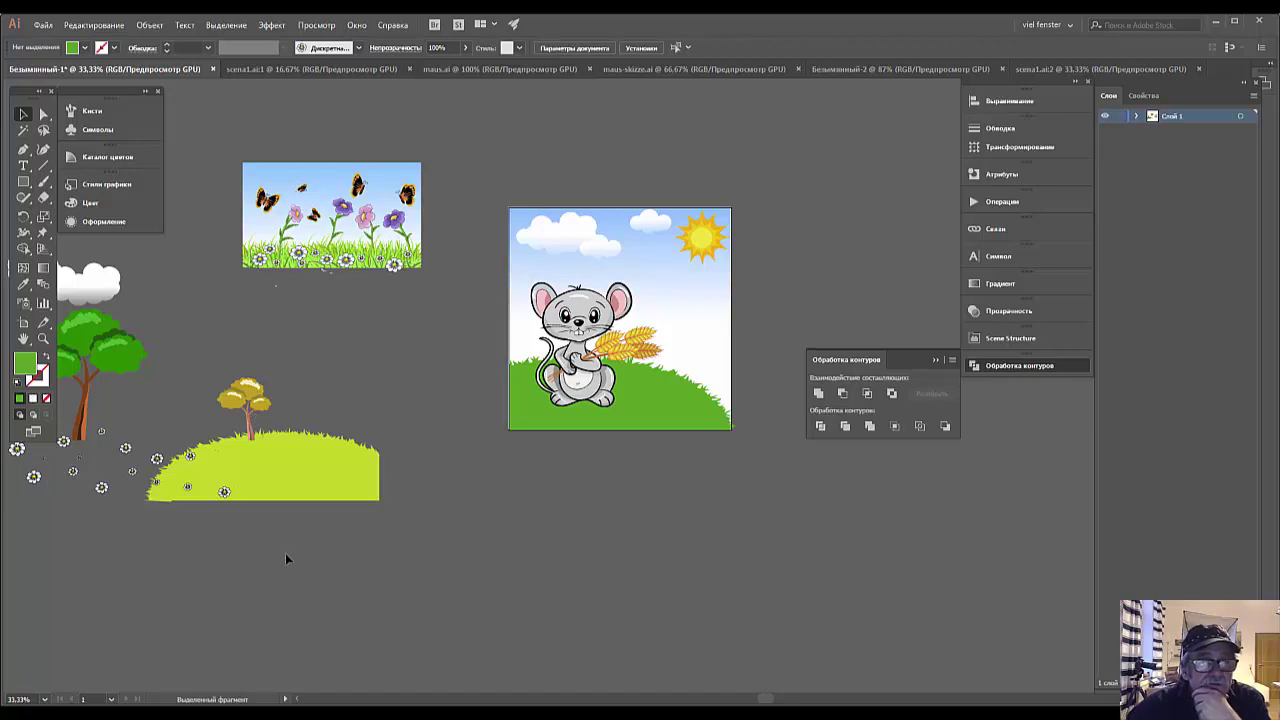
click(268, 205)
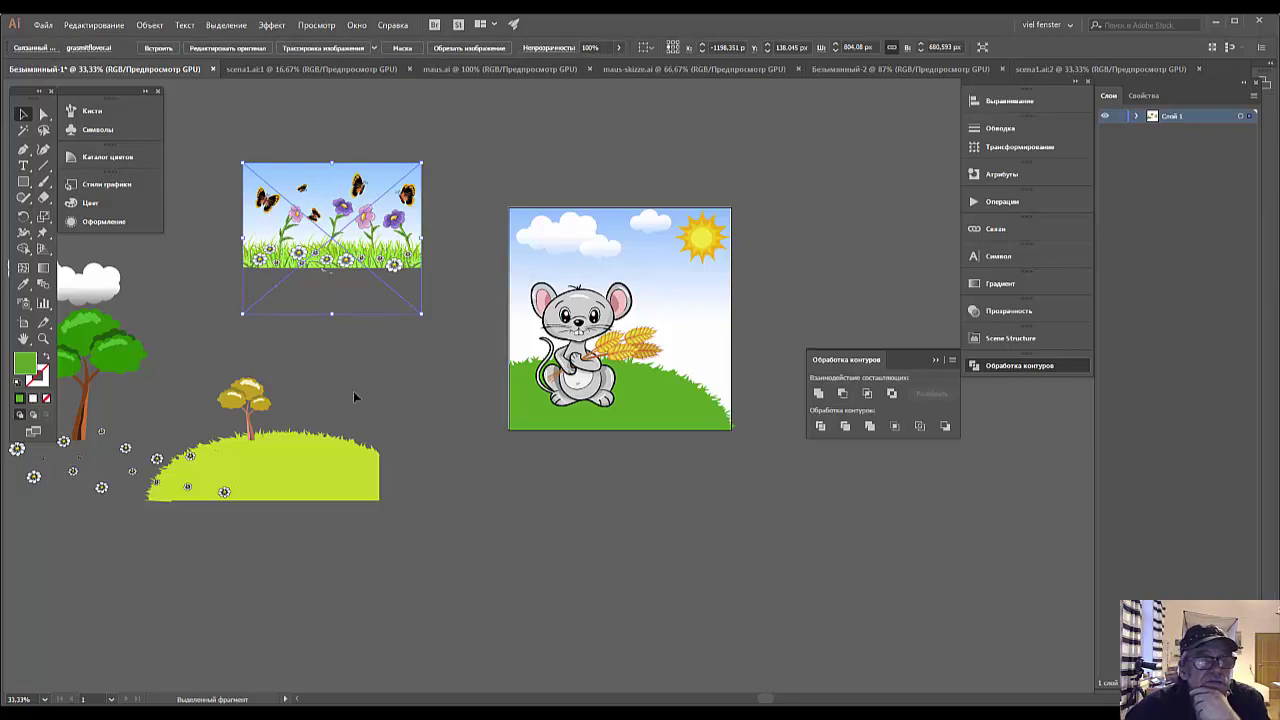
Accidentally squash the flower picture's bottom edge, then undo the change.
click(150, 25)
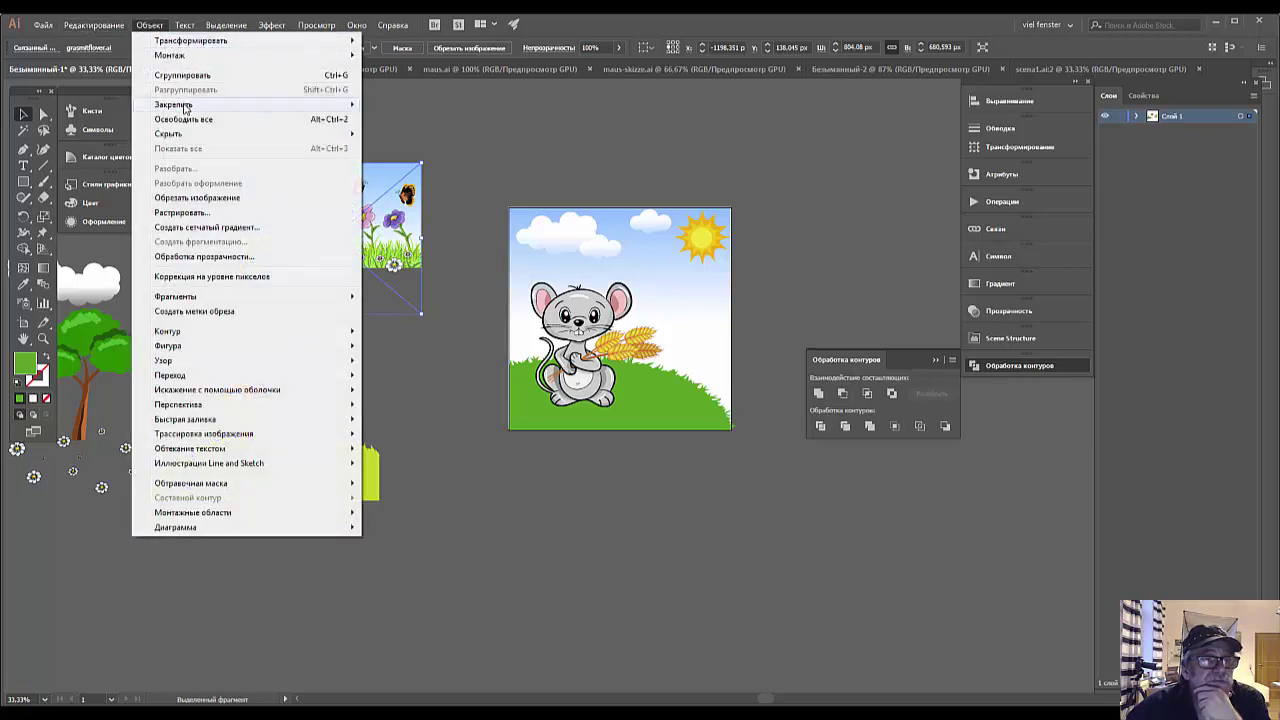
mouse_move(174, 104)
click(400, 236)
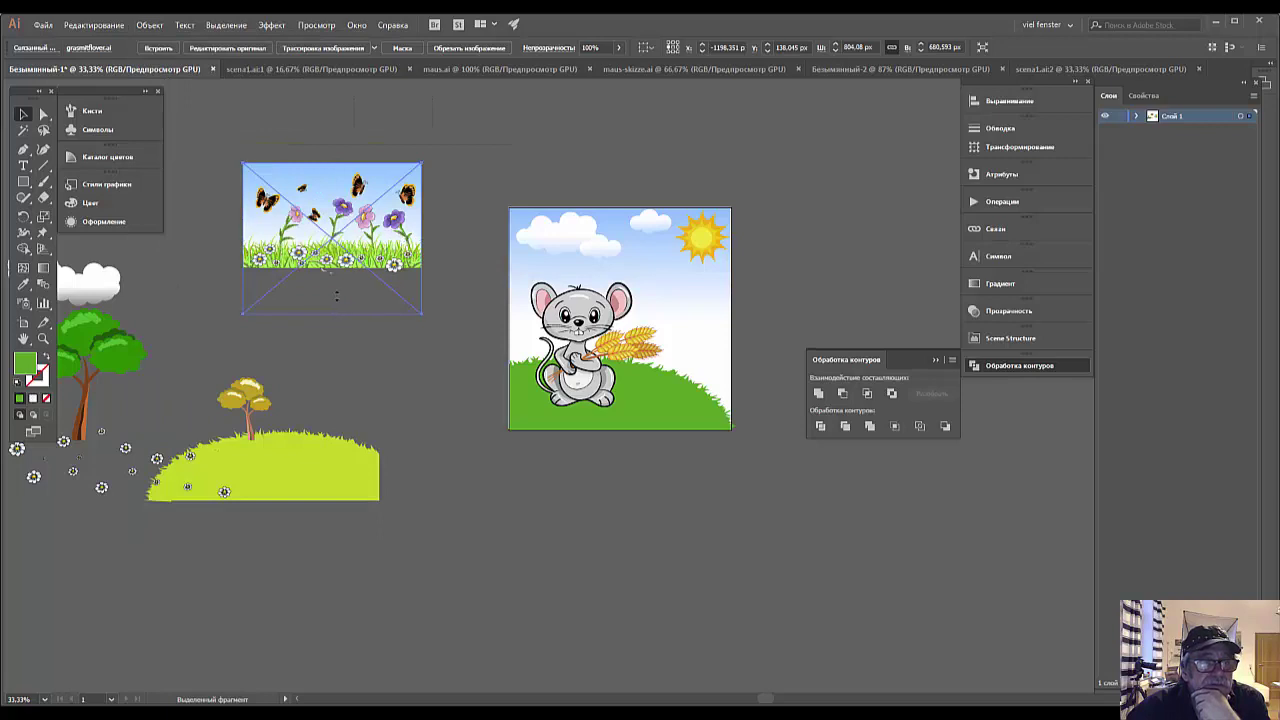
drag(332, 314, 336, 290)
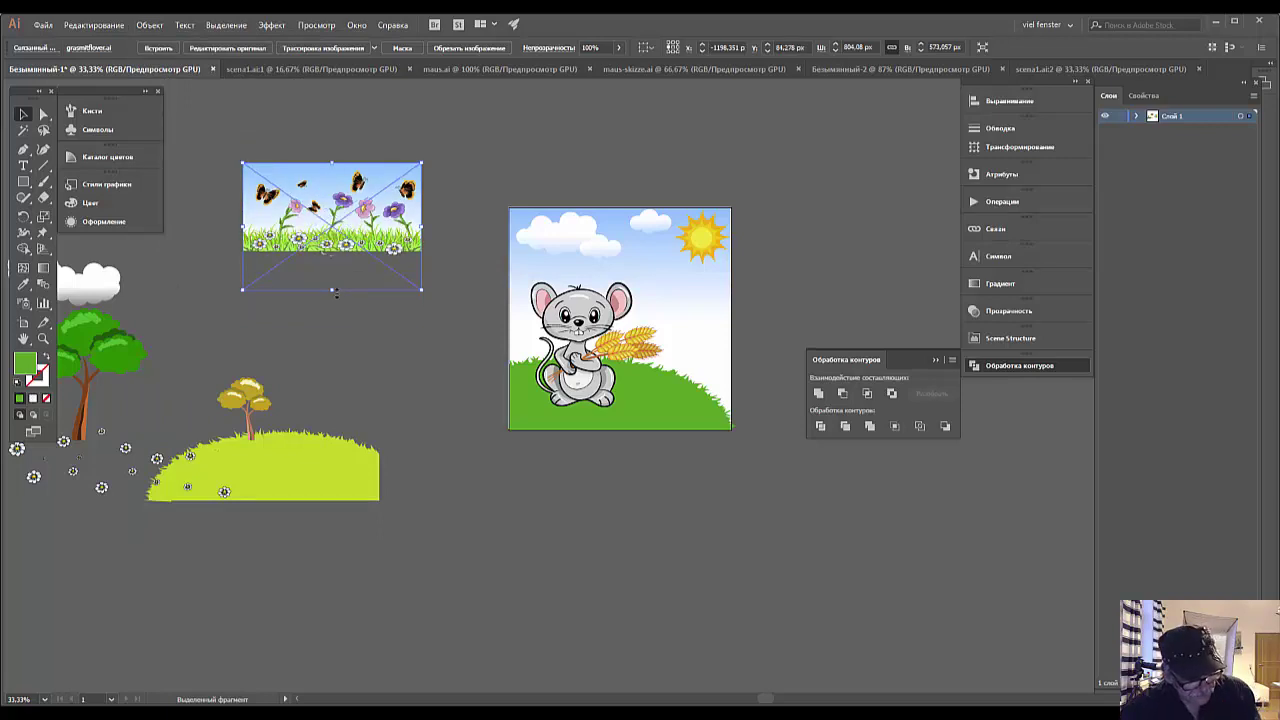
key(a)
key(ctrl+z)
key(v)
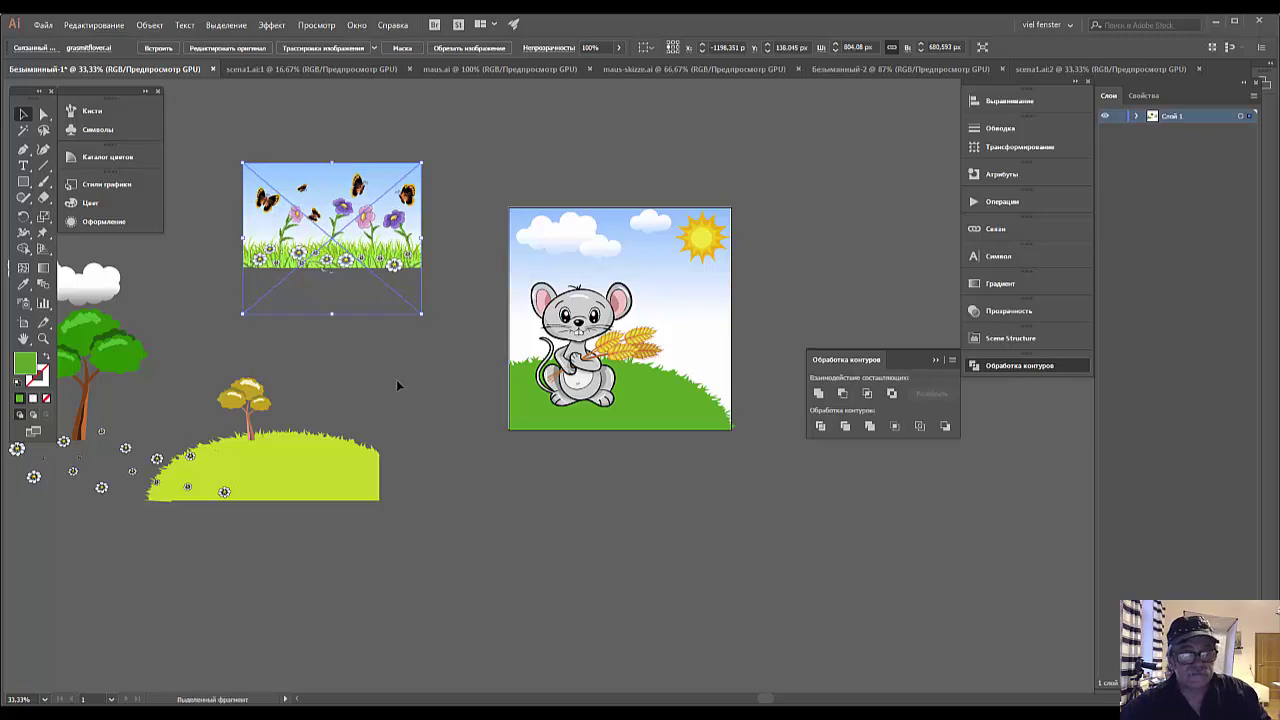
Drag the flower picture from the left pasteboard to just below the mouse artboard.
key(Return)
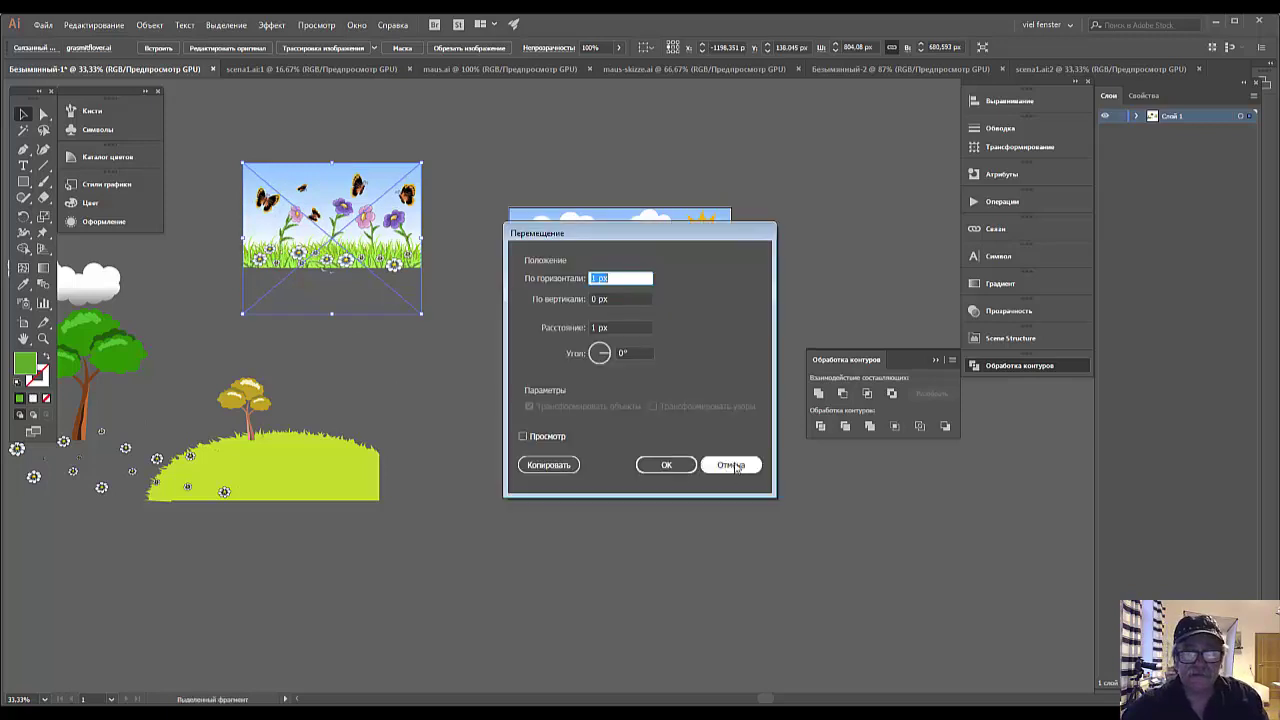
click(731, 465)
key(Return)
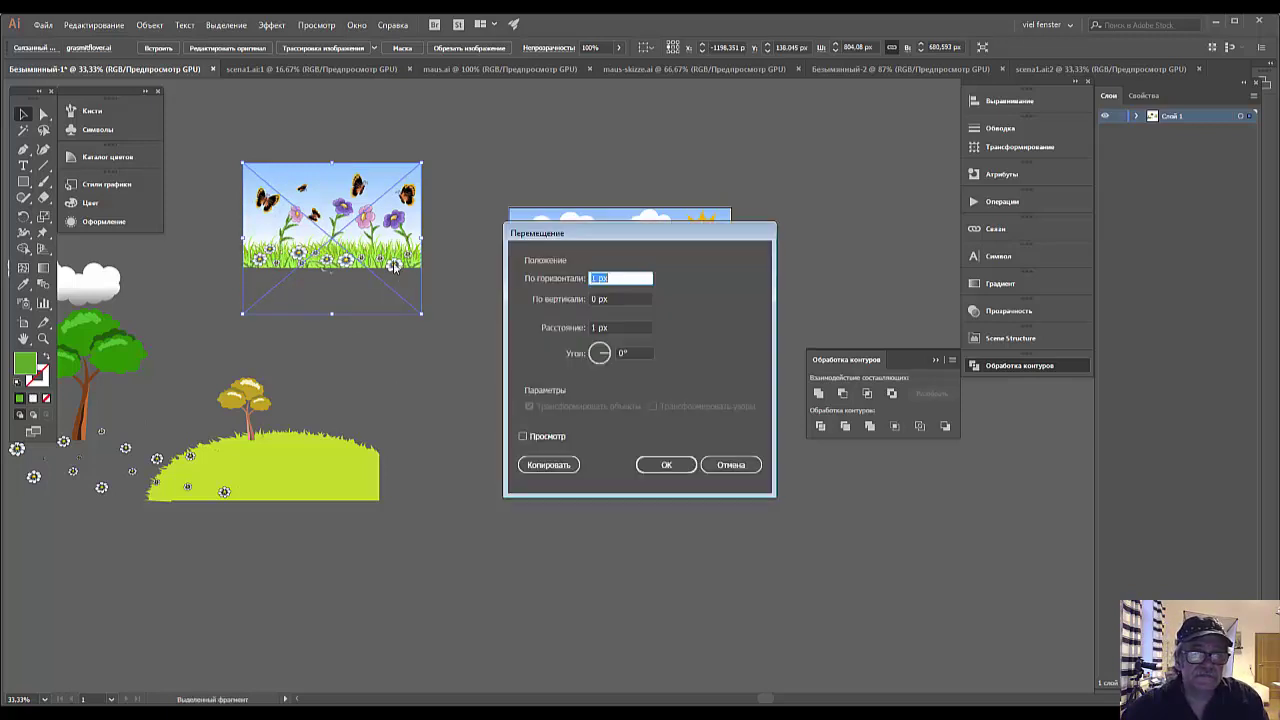
click(731, 465)
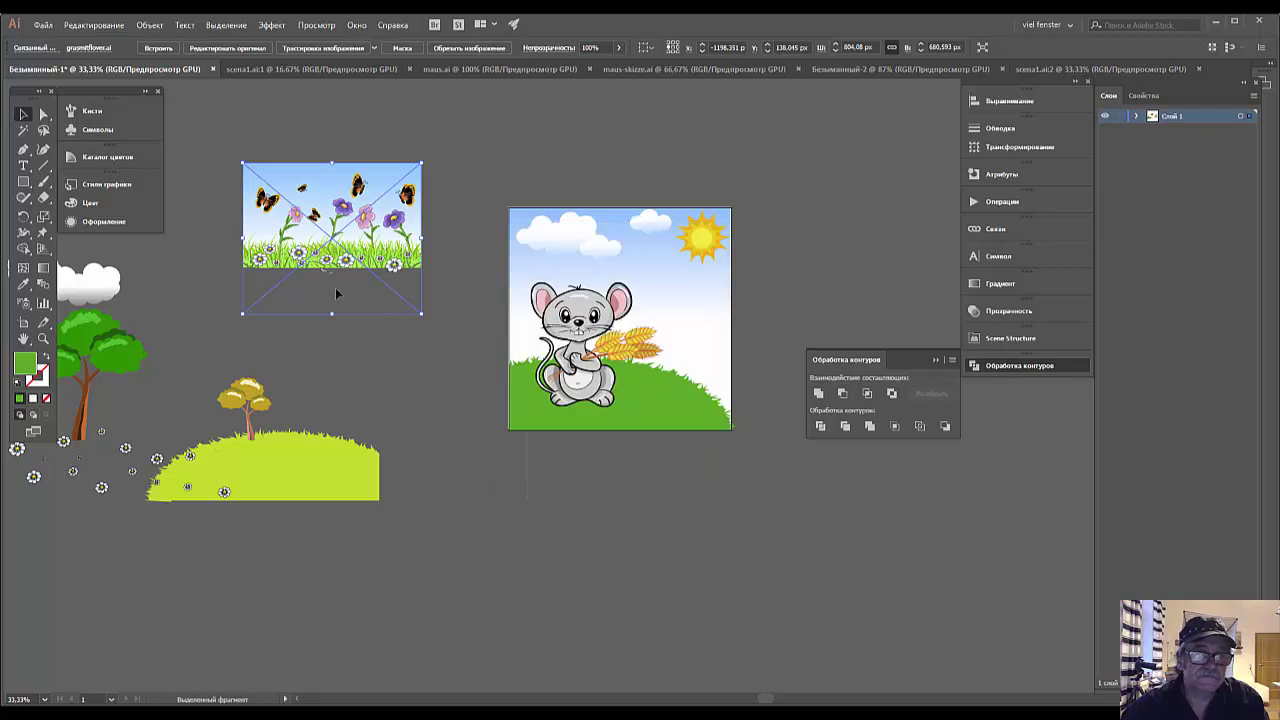
drag(335, 287, 716, 471)
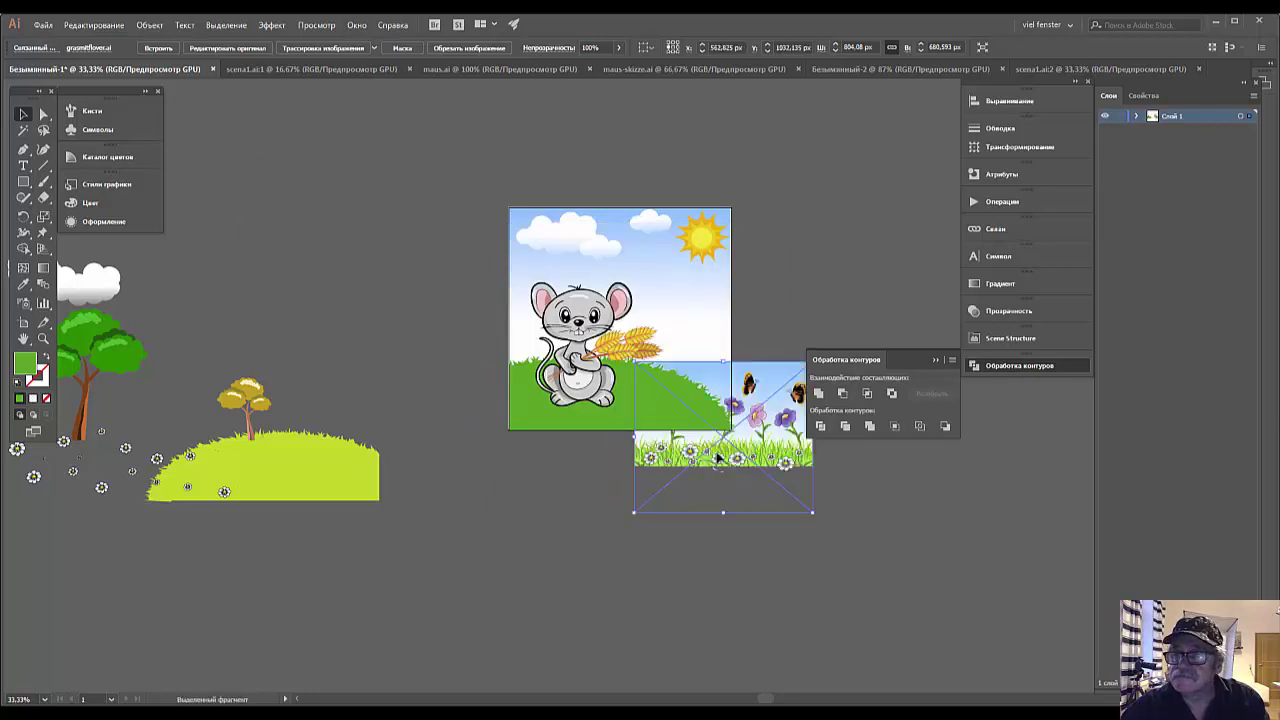
drag(716, 457, 710, 558)
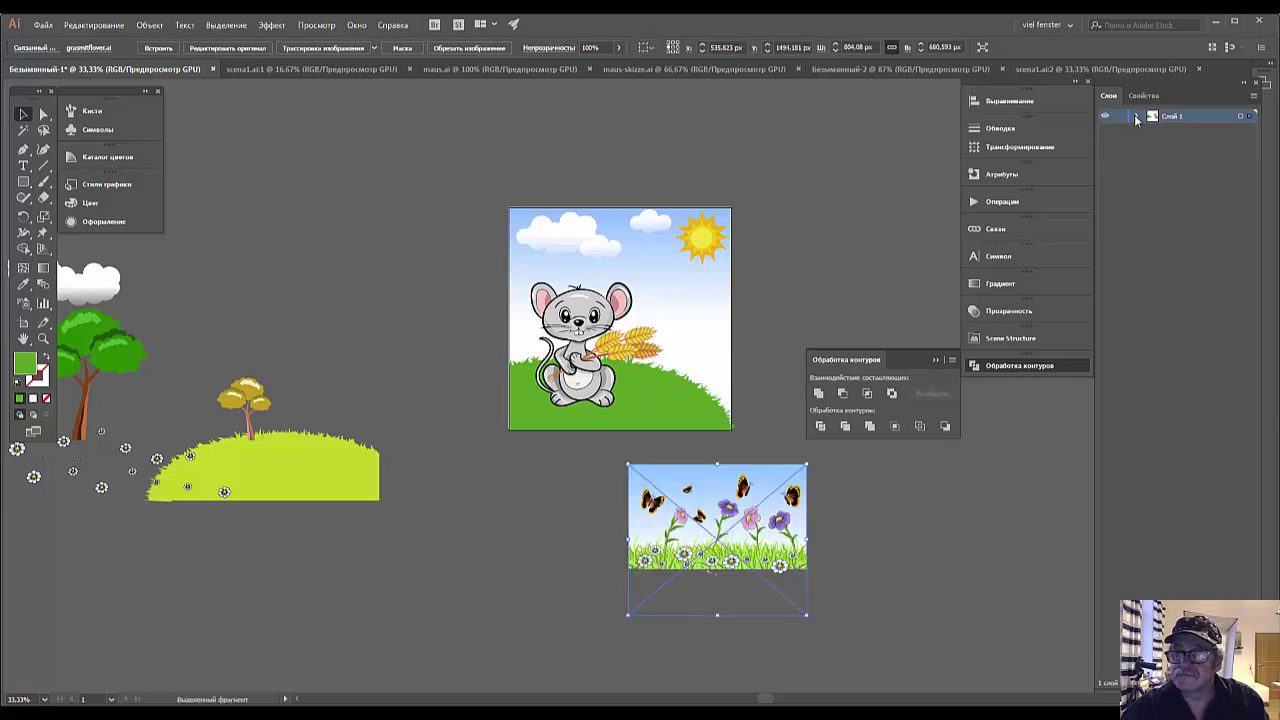
Expand Layer 1, isolate the butterfly meadow picture, delete it, and exit isolation mode.
click(1136, 117)
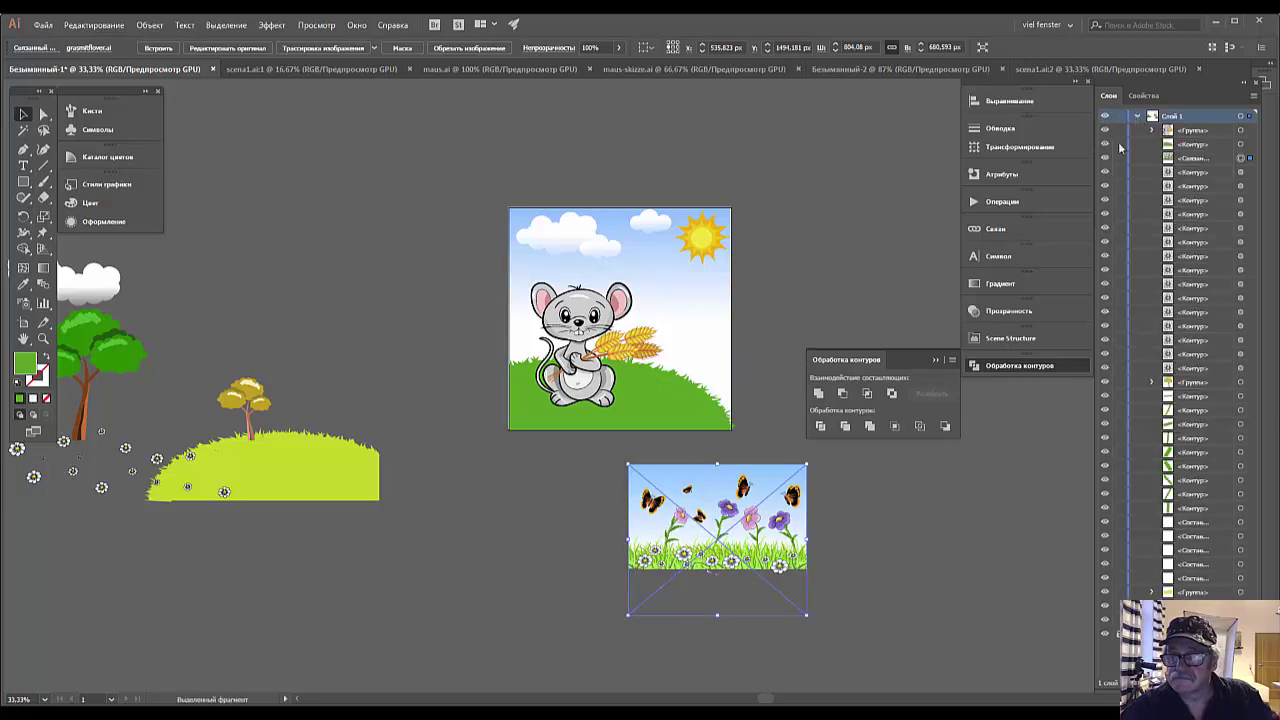
double_click(776, 537)
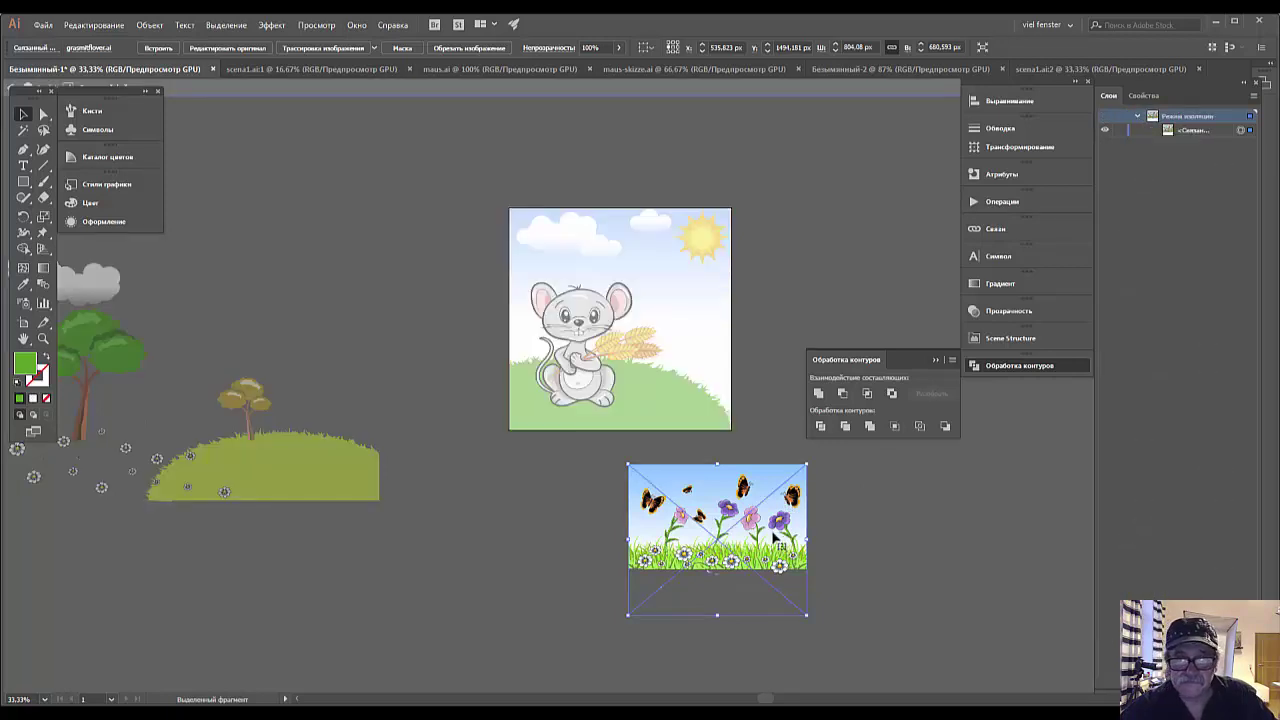
key(Delete)
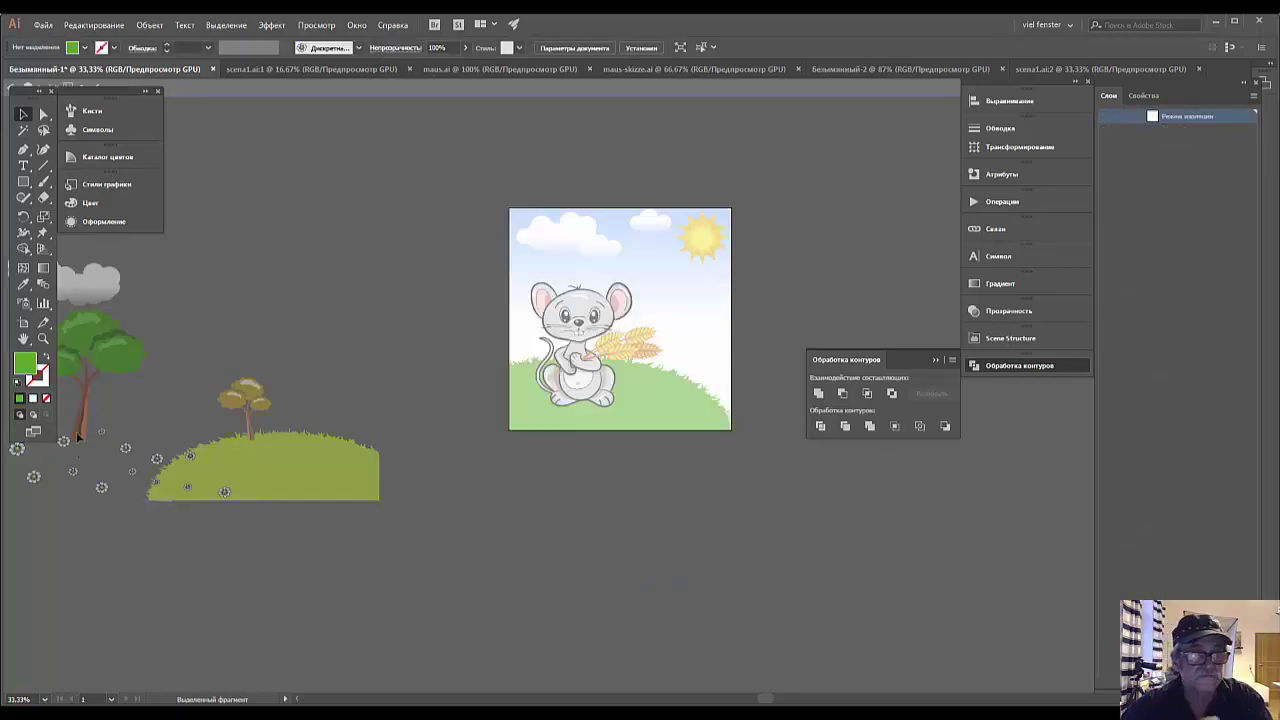
click(41, 28)
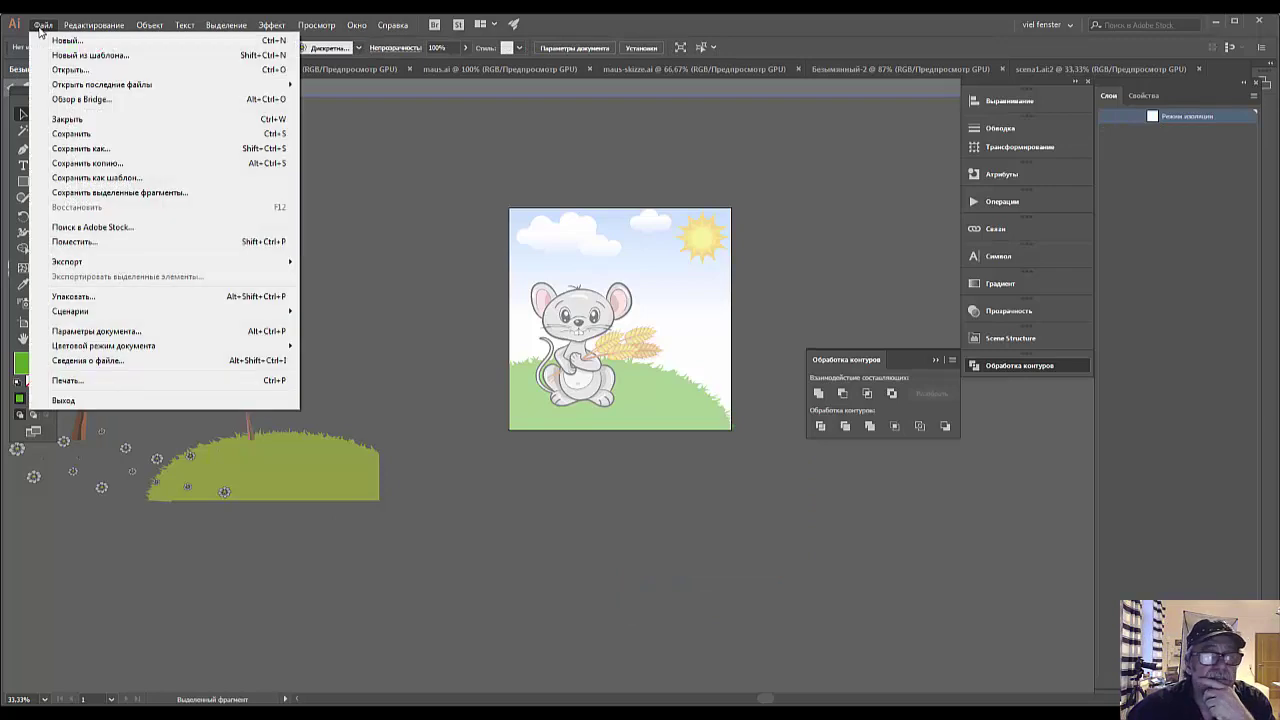
click(644, 496)
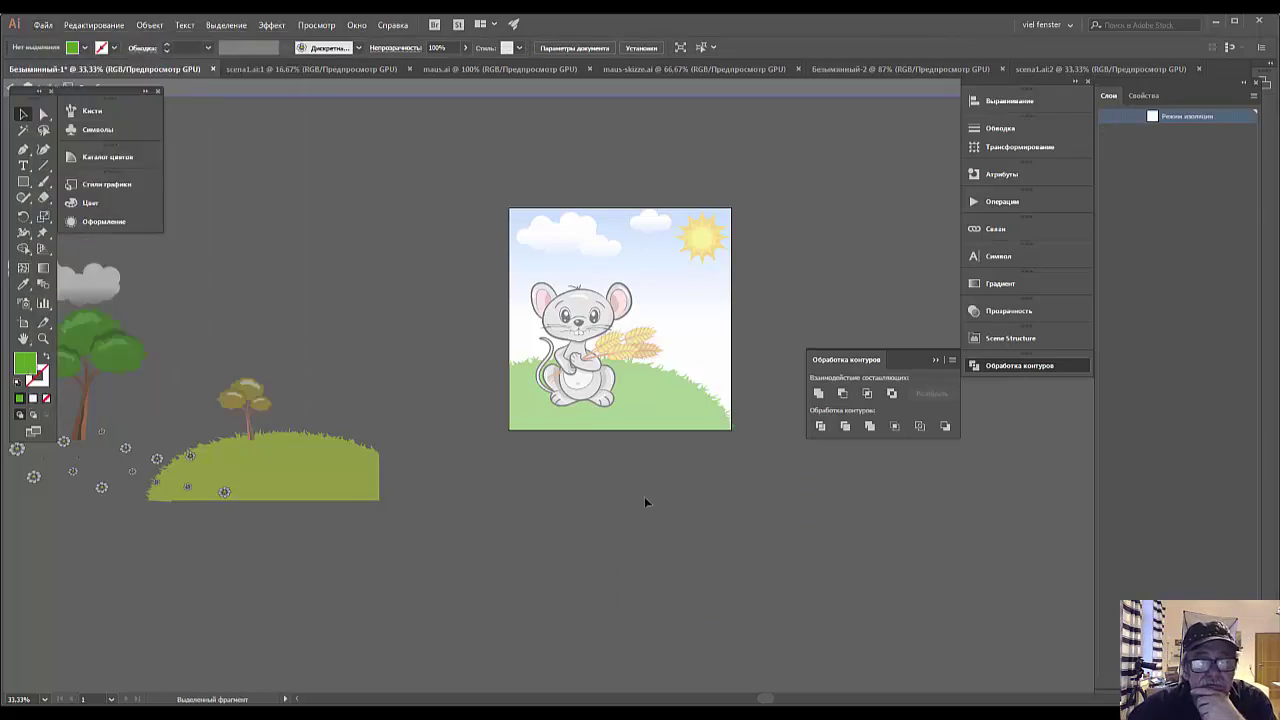
right_click(596, 367)
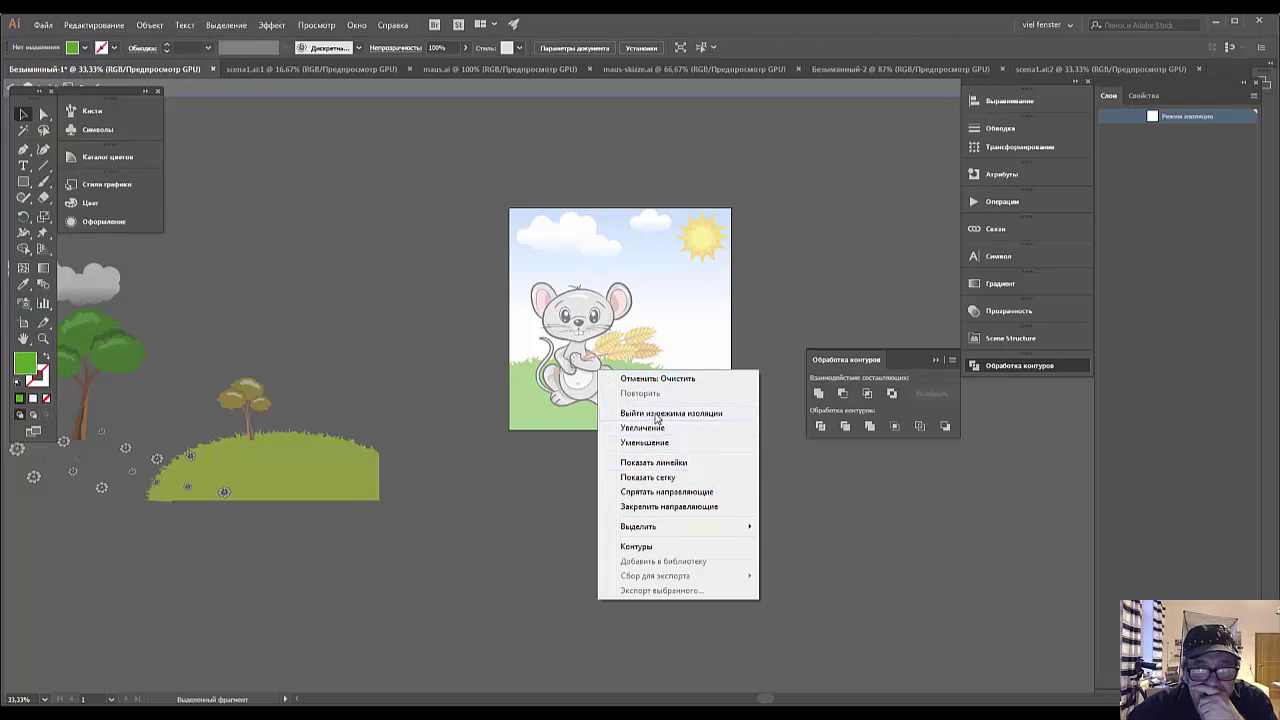
click(660, 413)
Move the lime-green hill to the scene's lower right, narrowing it and raising its top.
click(266, 458)
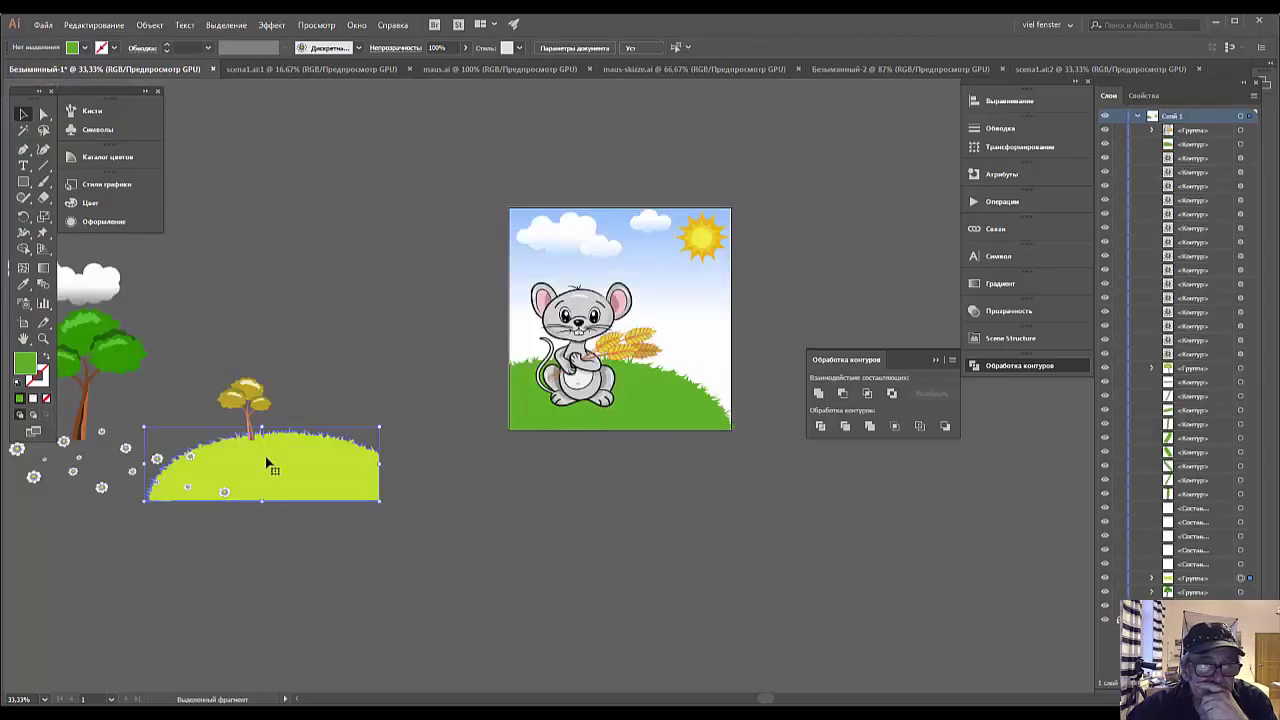
mouse_move(283, 477)
mouse_down()
mouse_move(780, 385)
mouse_move(741, 400)
mouse_up()
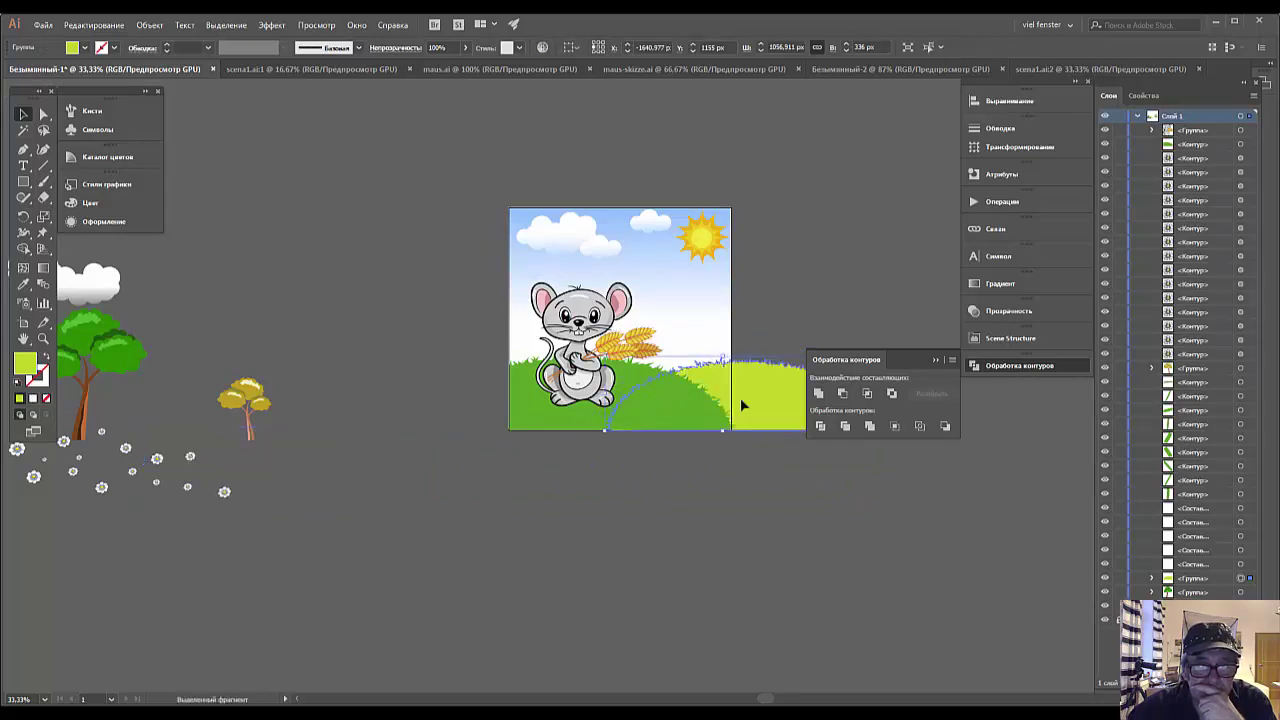
click(710, 515)
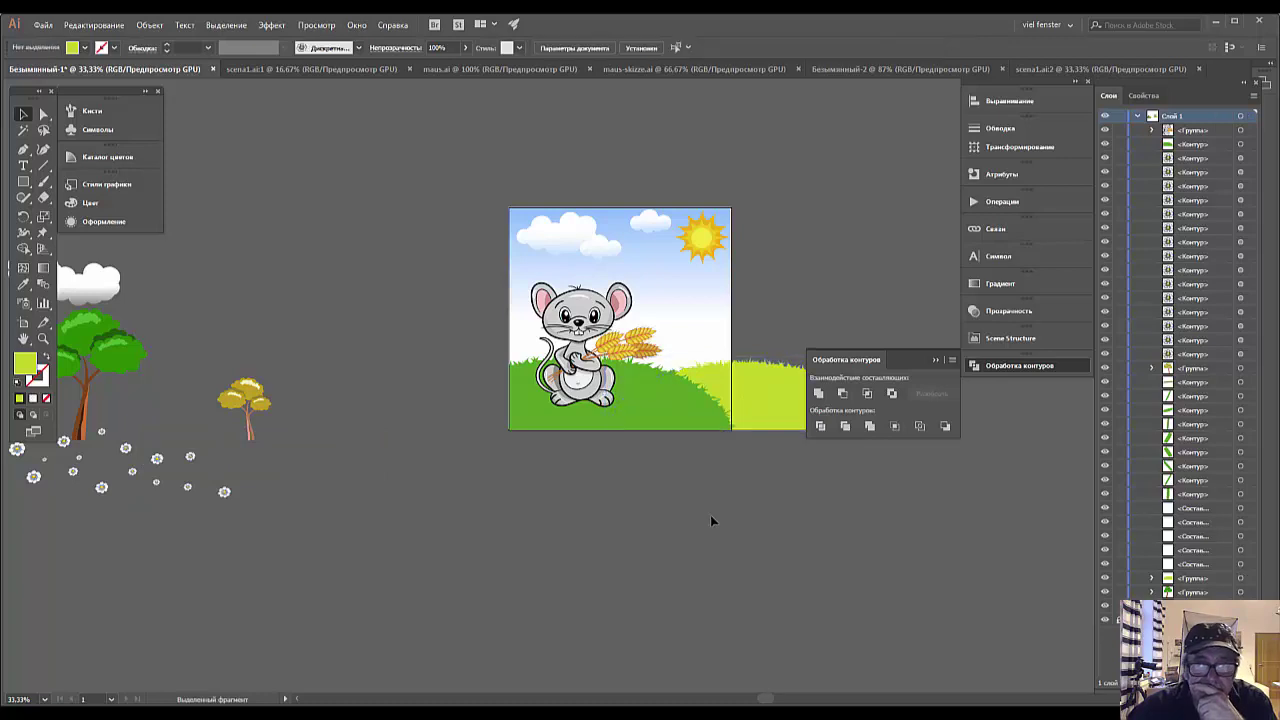
click(765, 427)
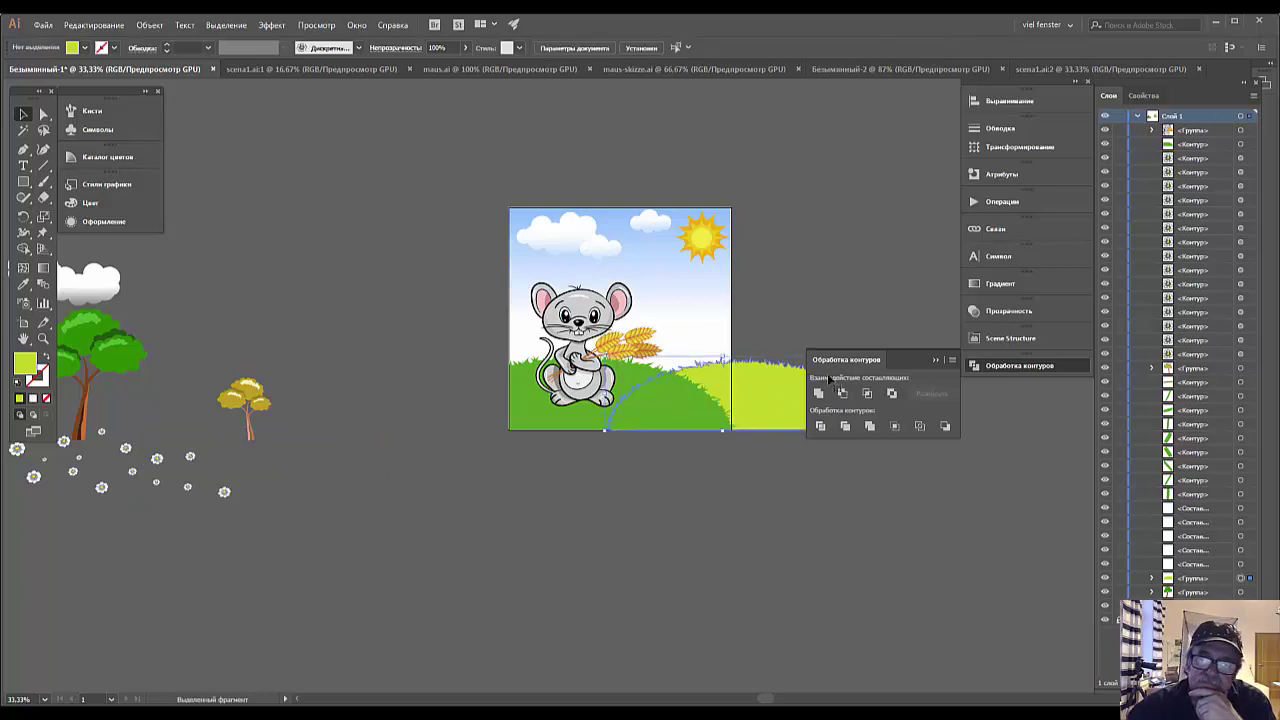
click(937, 361)
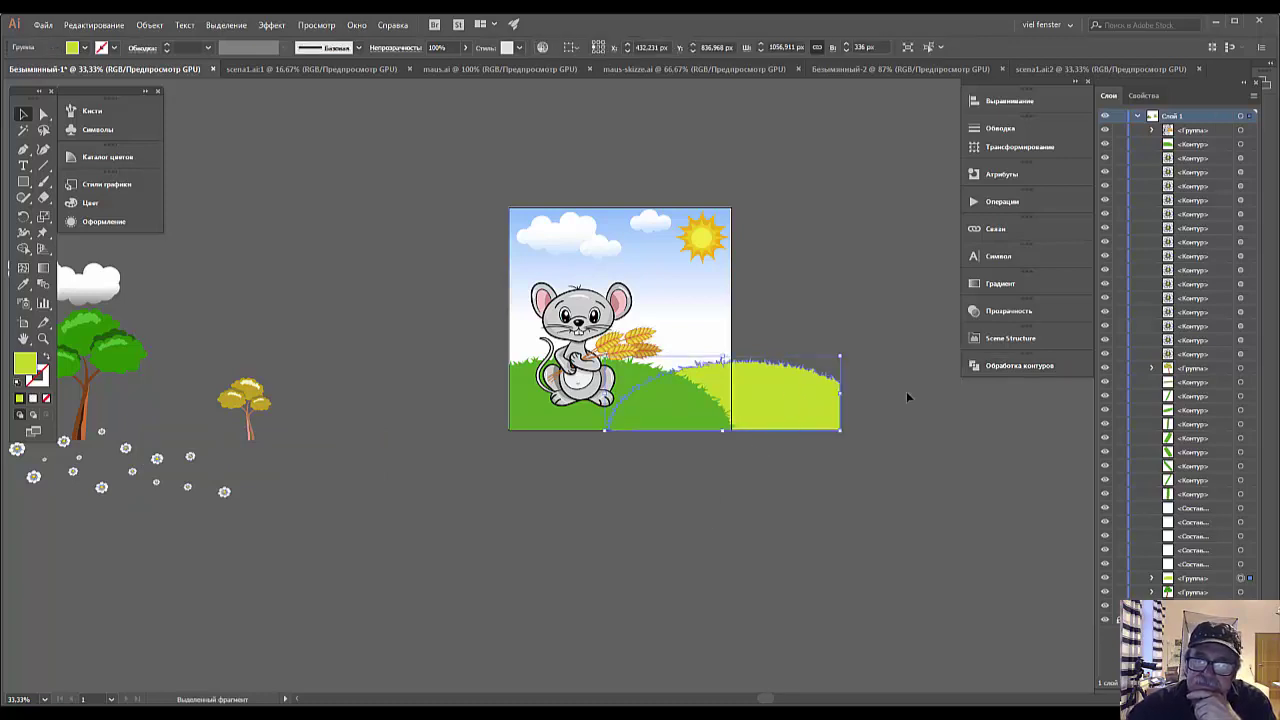
drag(841, 397, 789, 396)
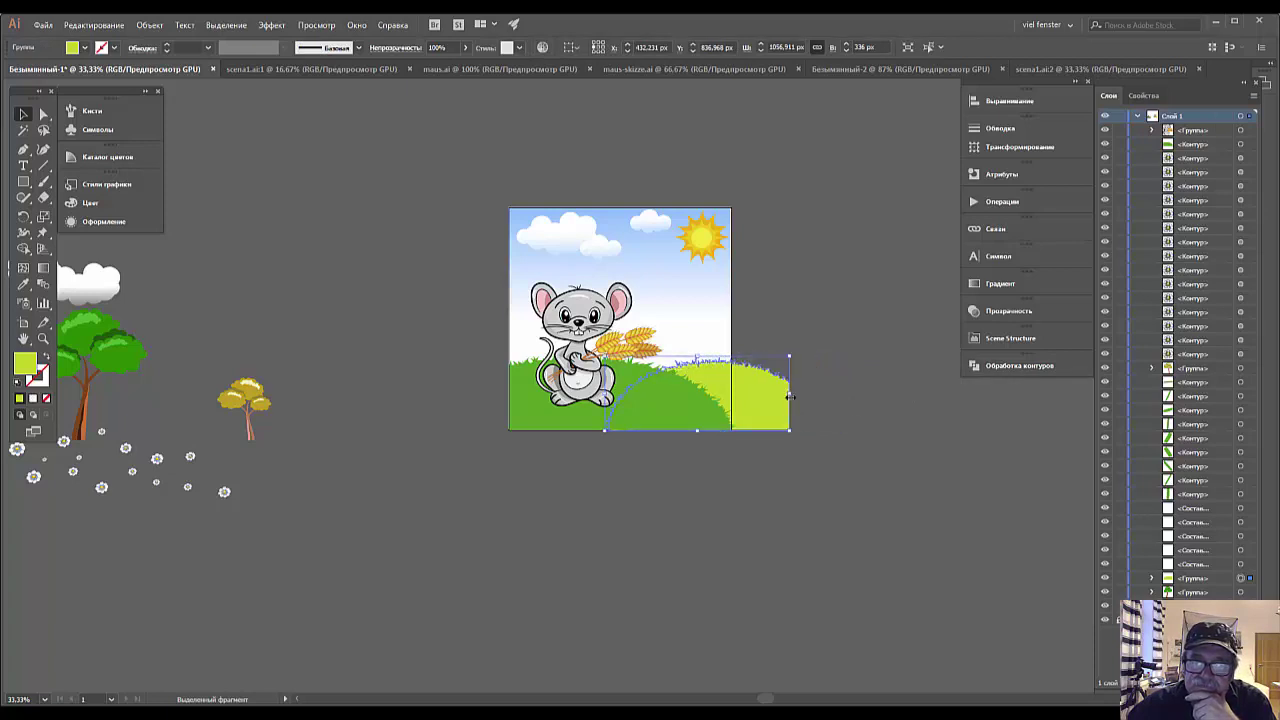
drag(697, 355, 697, 343)
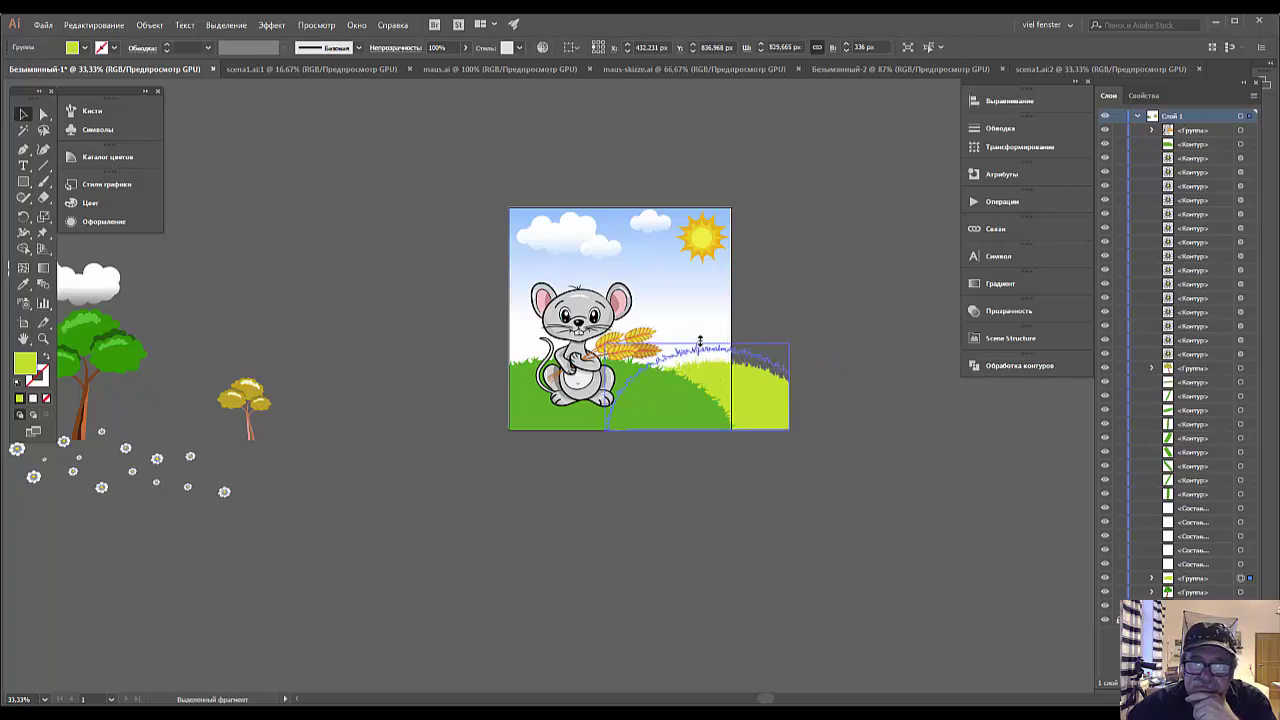
click(771, 503)
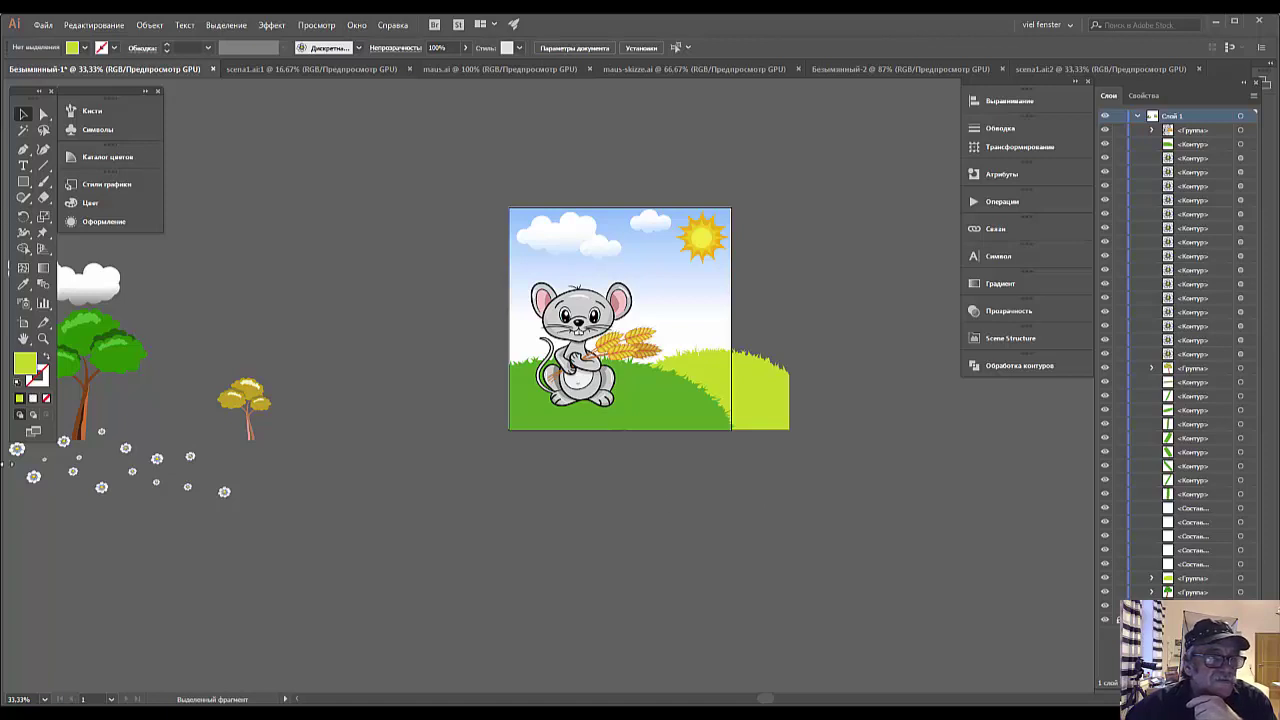
Draw a rectangle past the artboard's right edge and Minus Front it from the lime hill.
click(23, 181)
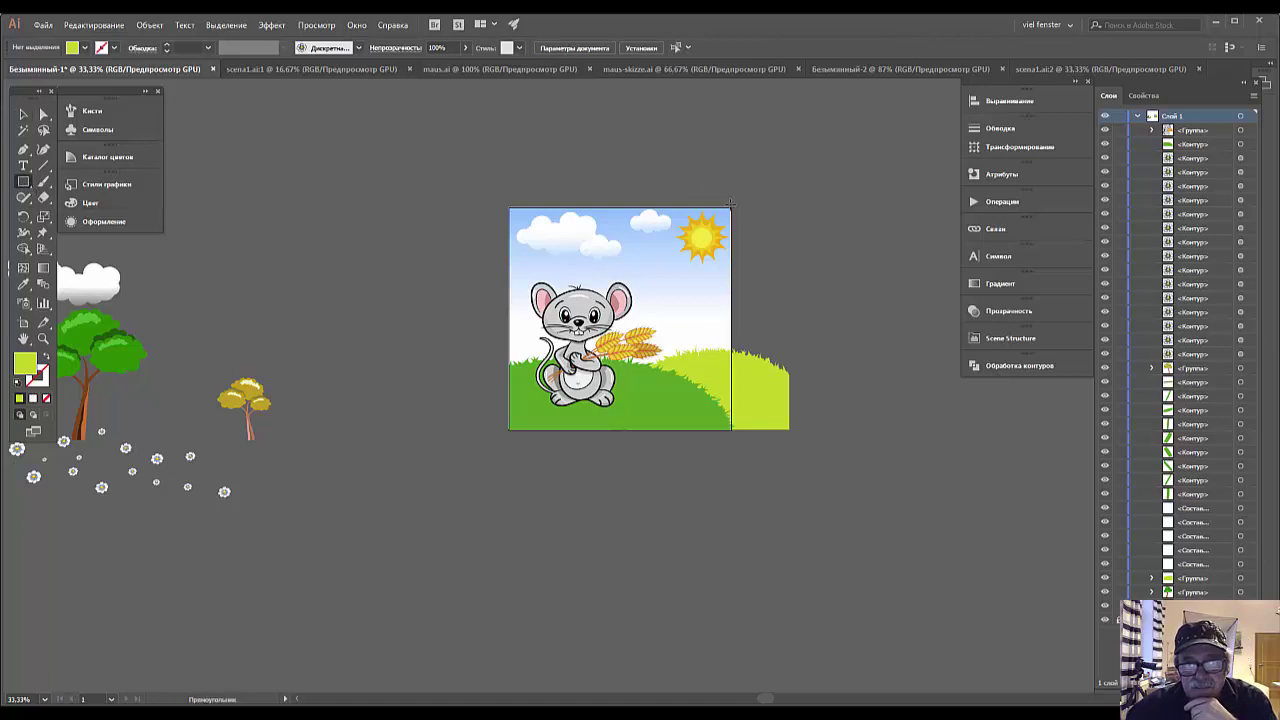
drag(732, 205, 863, 499)
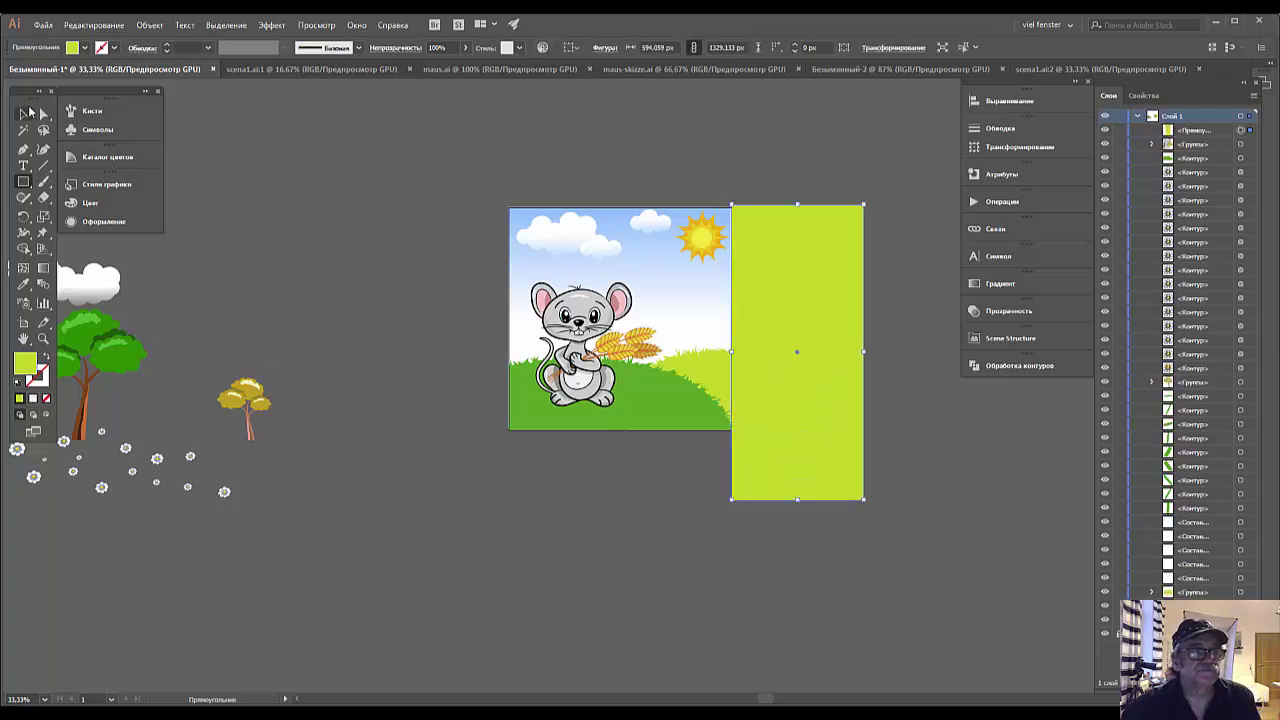
click(21, 115)
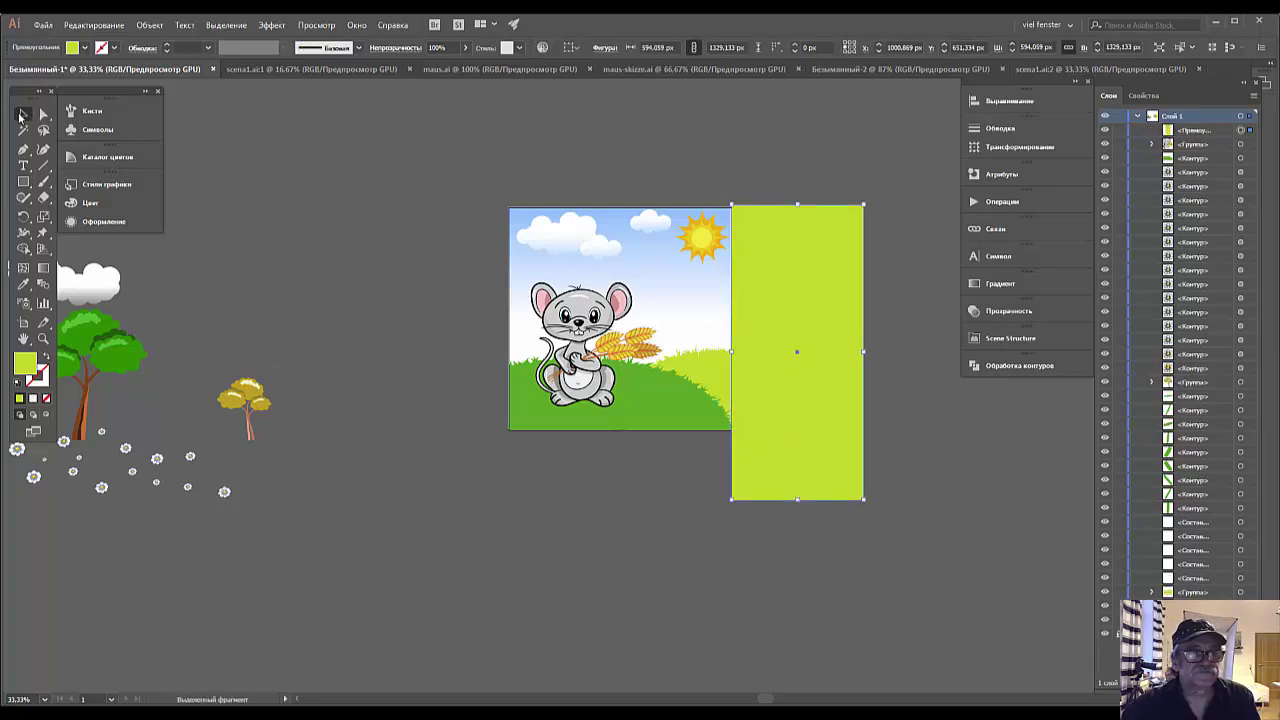
click(695, 370)
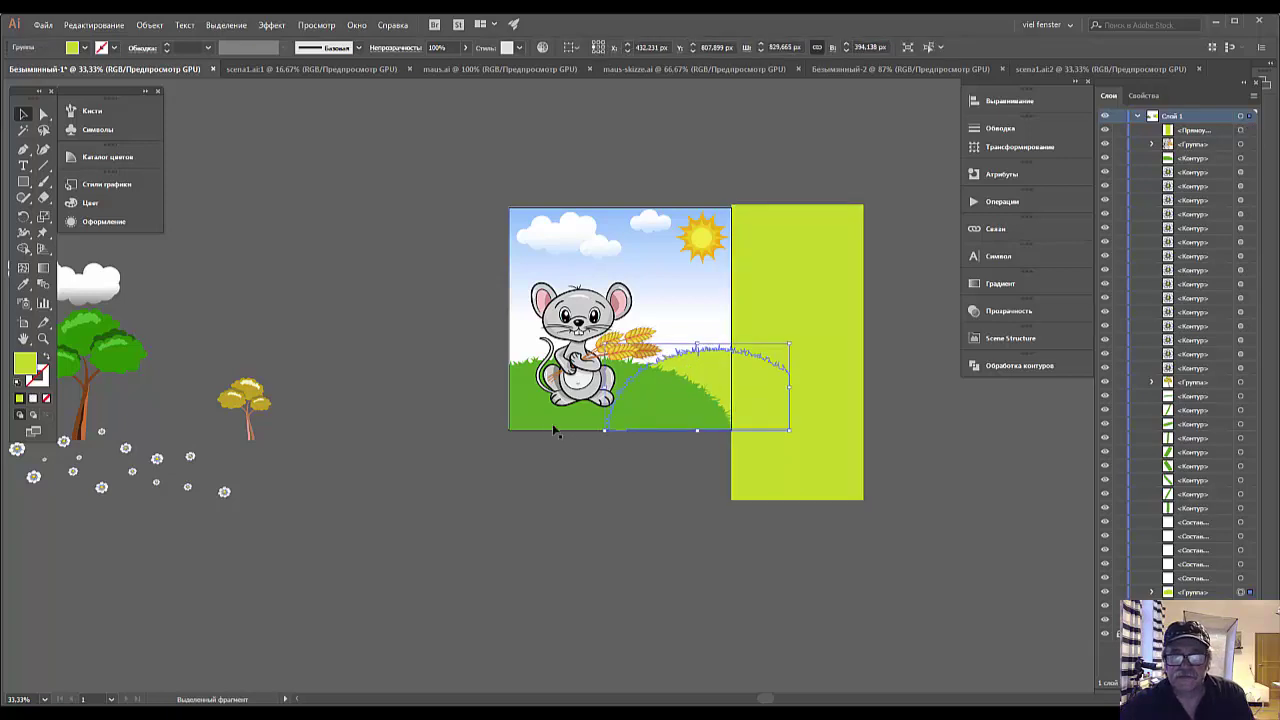
click(995, 365)
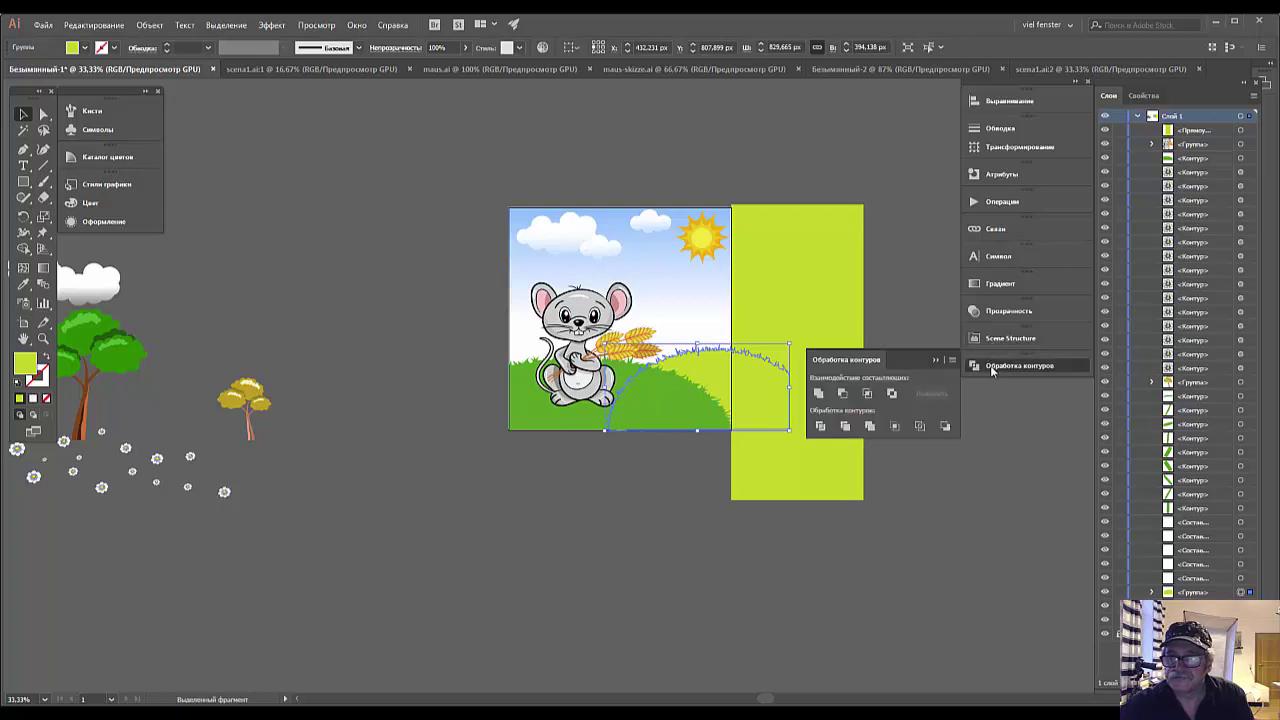
click(843, 394)
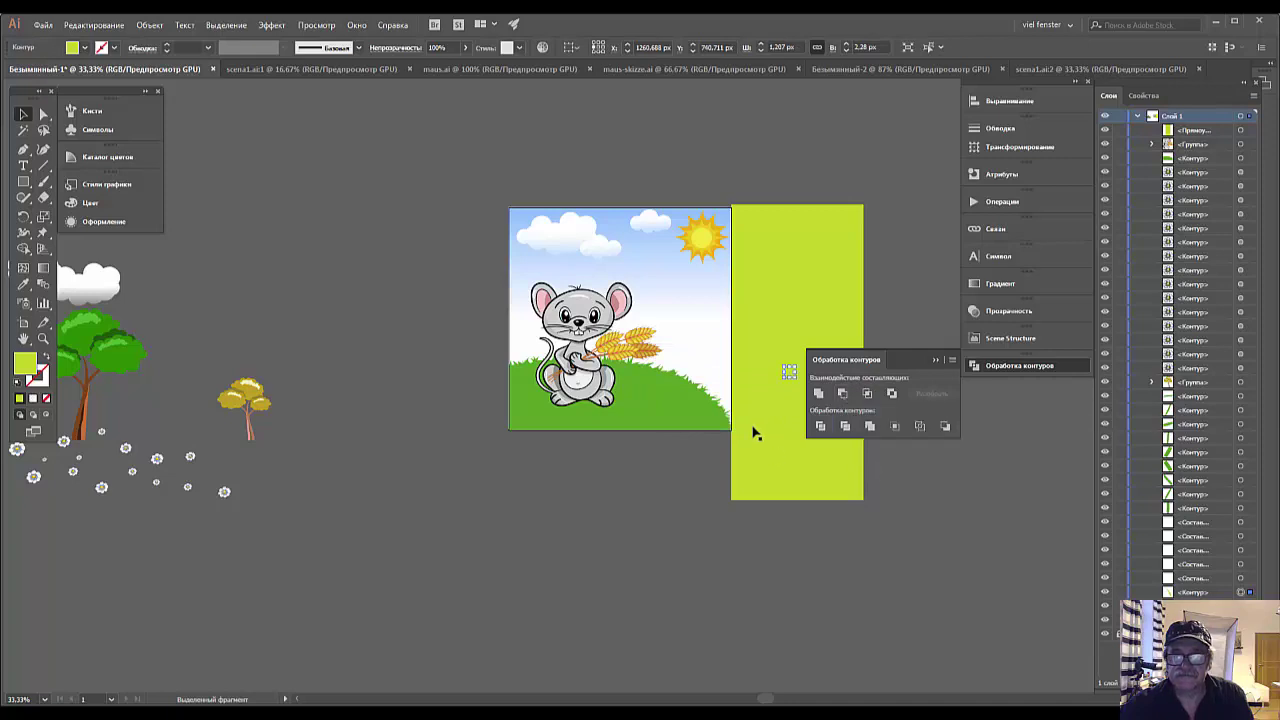
click(100, 503)
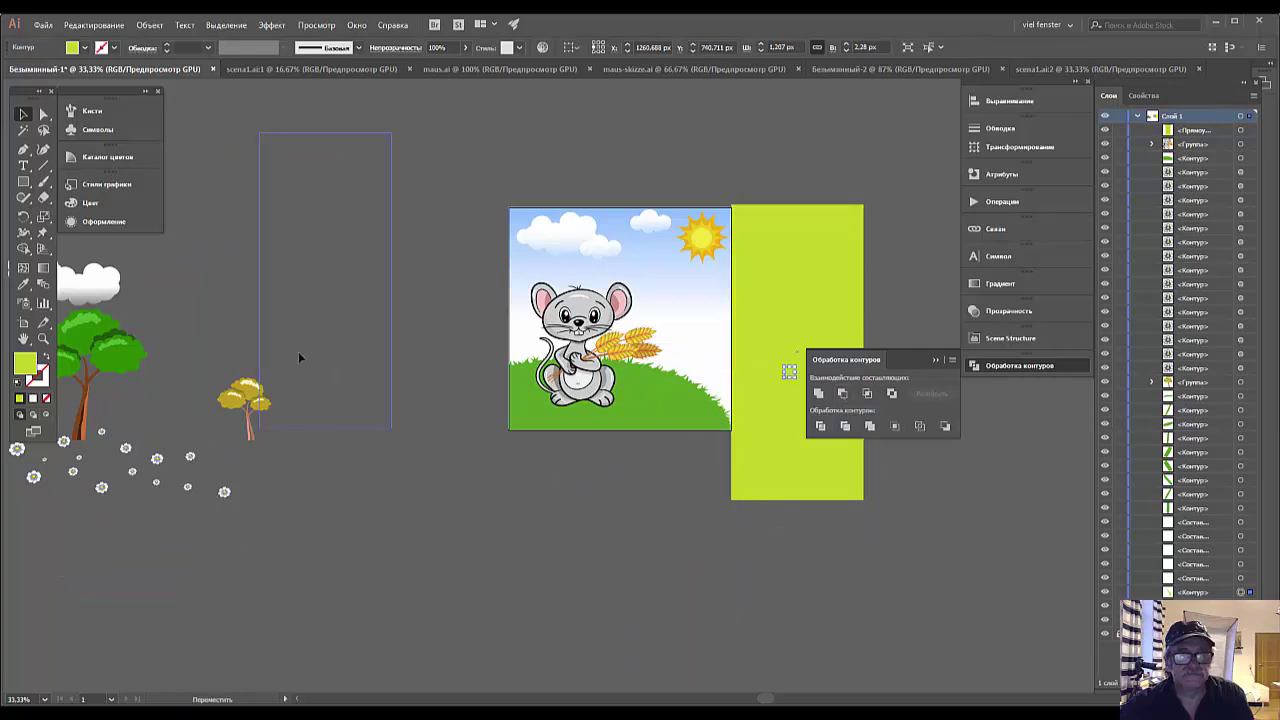
Delete the lime rectangle, duplicate the green hill below the artboard, and start a vertical-axis Reflect.
drag(770, 432, 315, 356)
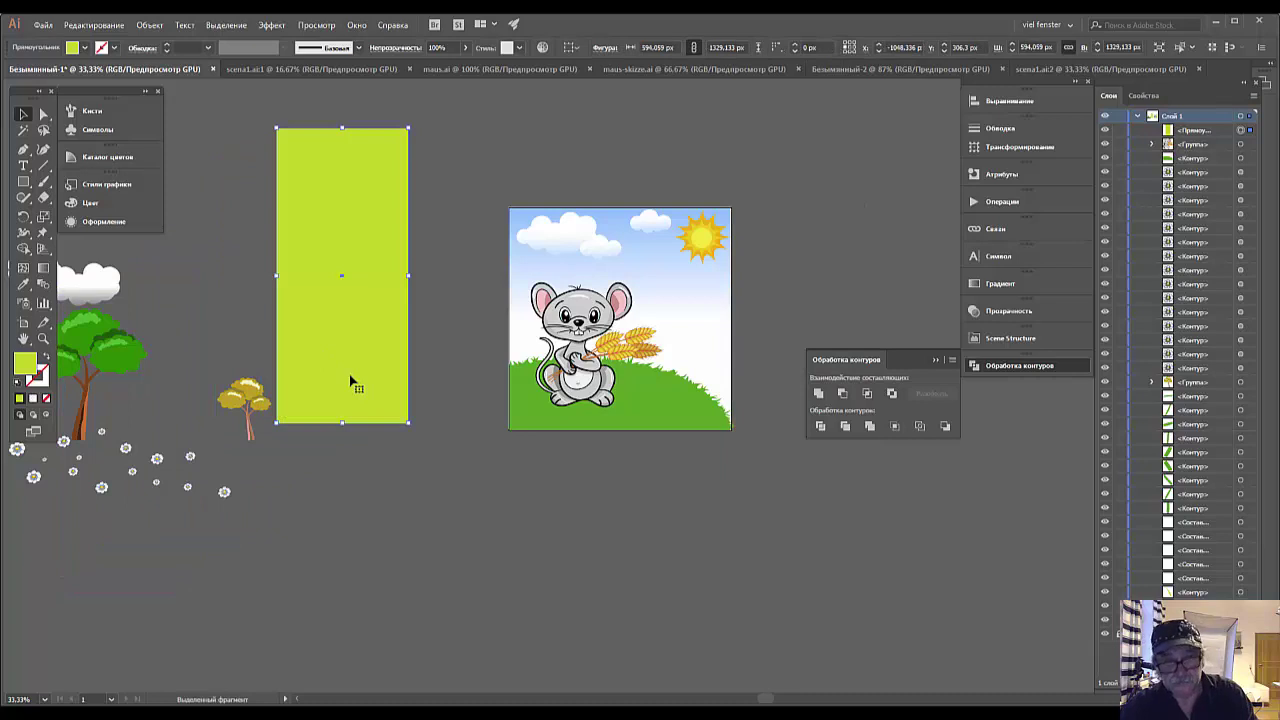
key(Delete)
click(668, 405)
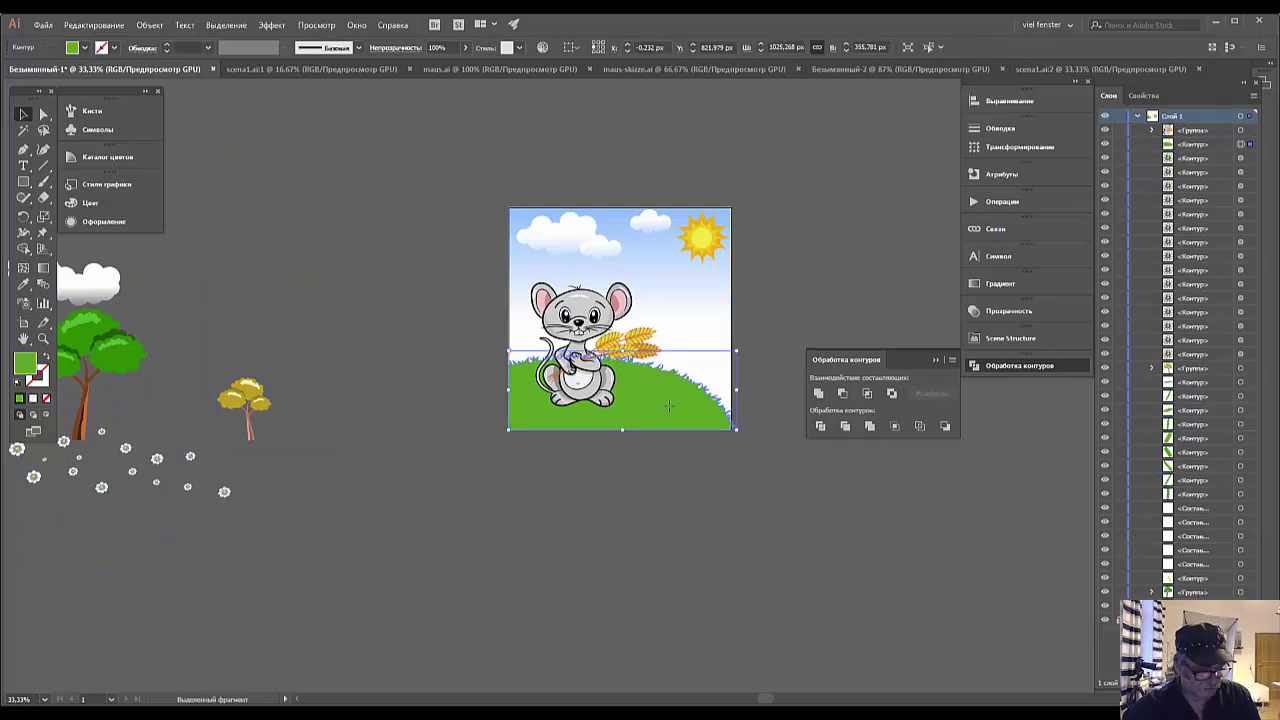
drag(668, 405, 714, 526)
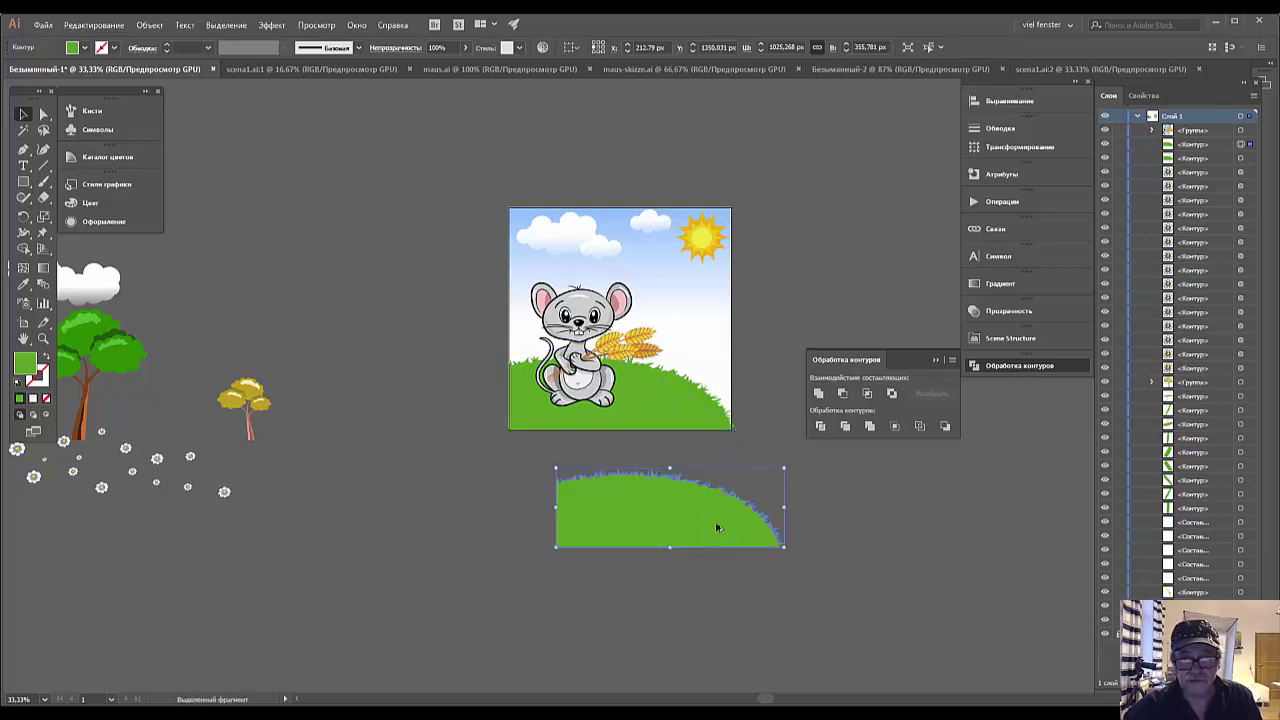
right_click(706, 535)
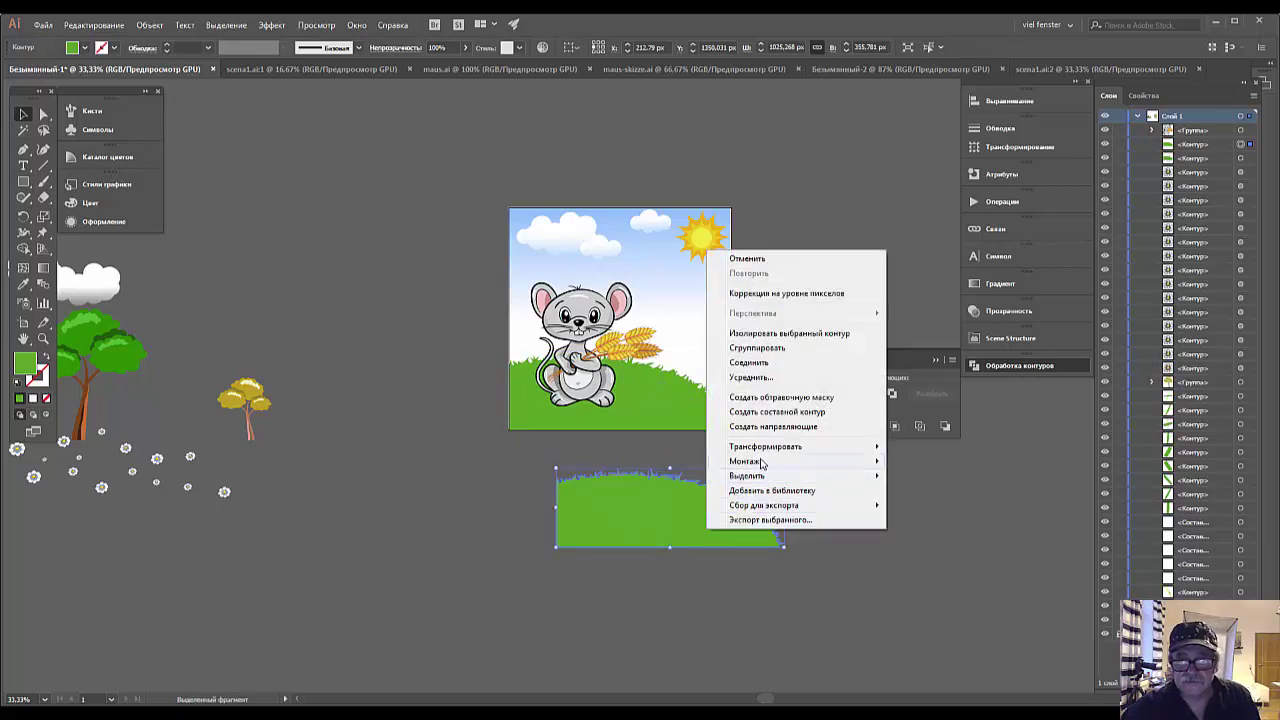
mouse_move(765, 446)
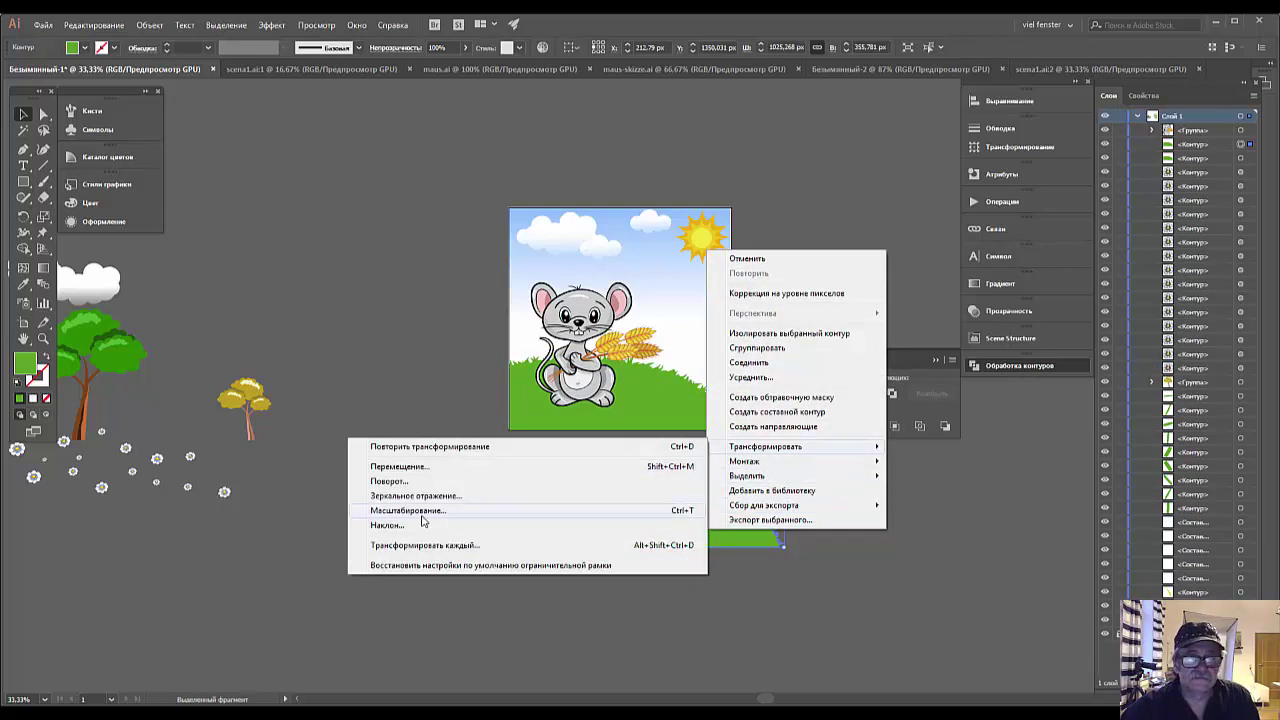
click(422, 495)
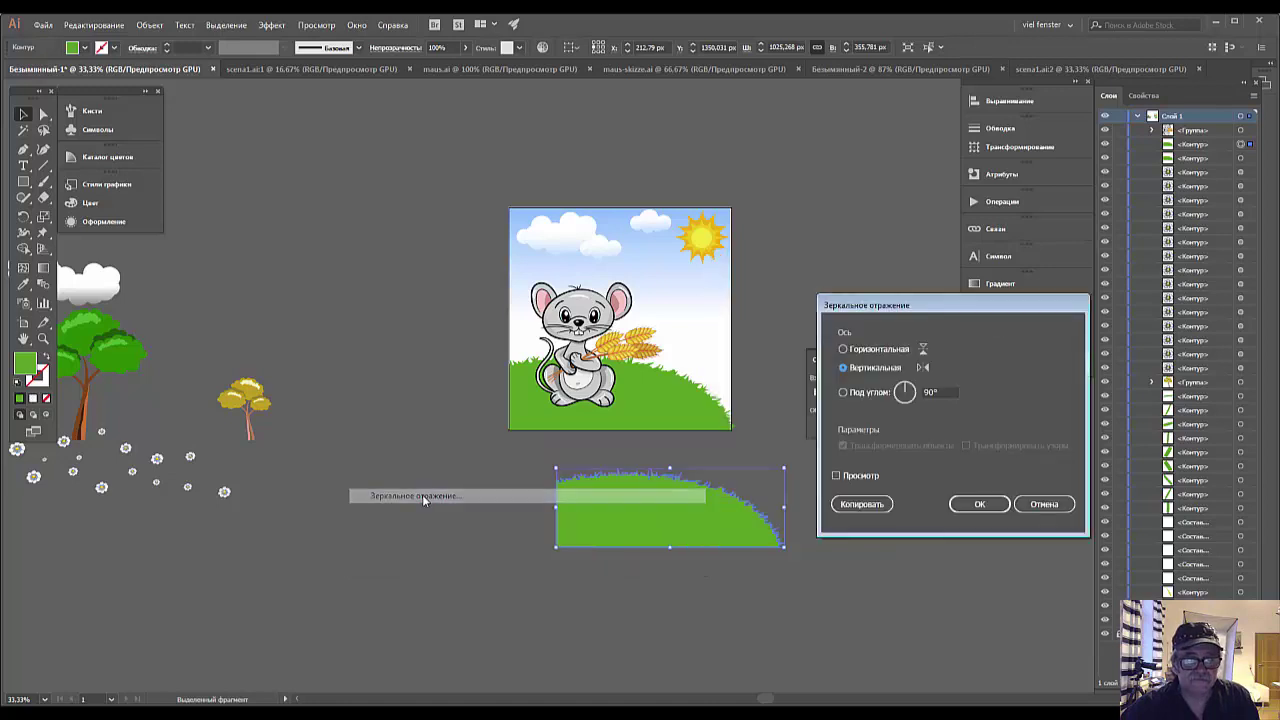
Flip the hill copy vertically, move it onto the artboard's lower area, and send it backward.
click(959, 509)
mouse_move(630, 518)
mouse_down()
mouse_move(698, 371)
mouse_move(655, 389)
mouse_up()
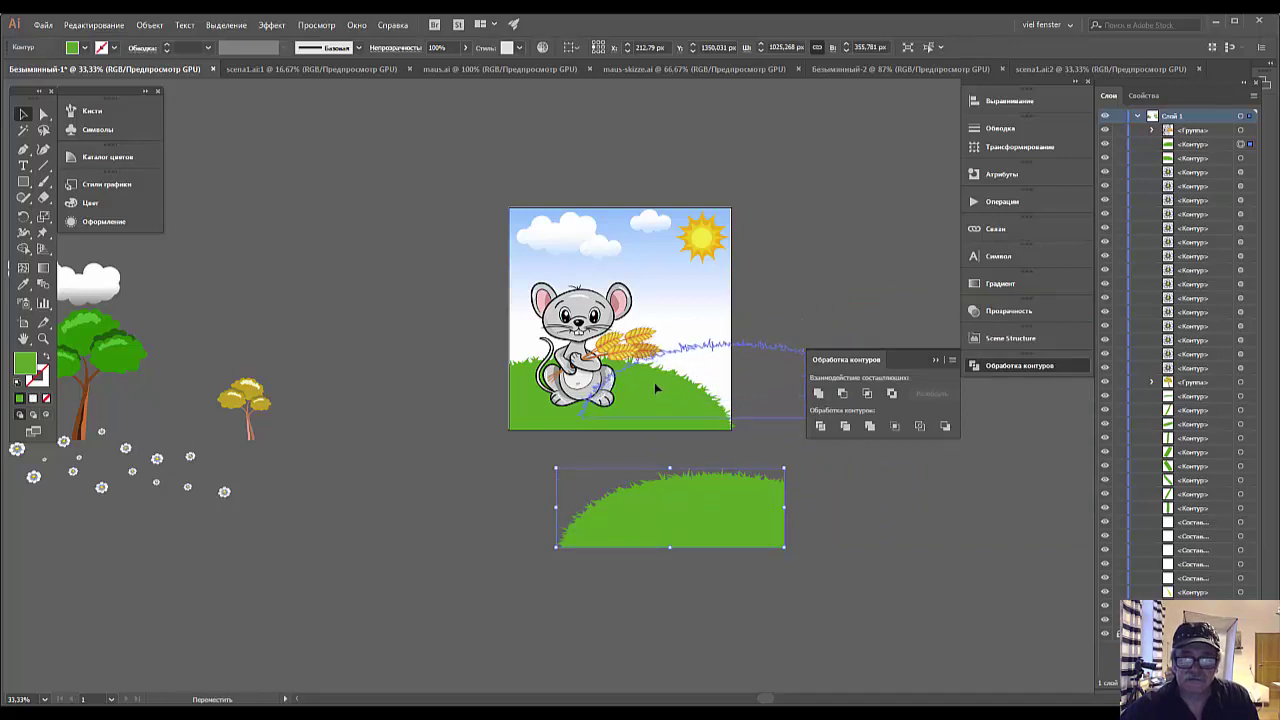
drag(655, 389, 655, 389)
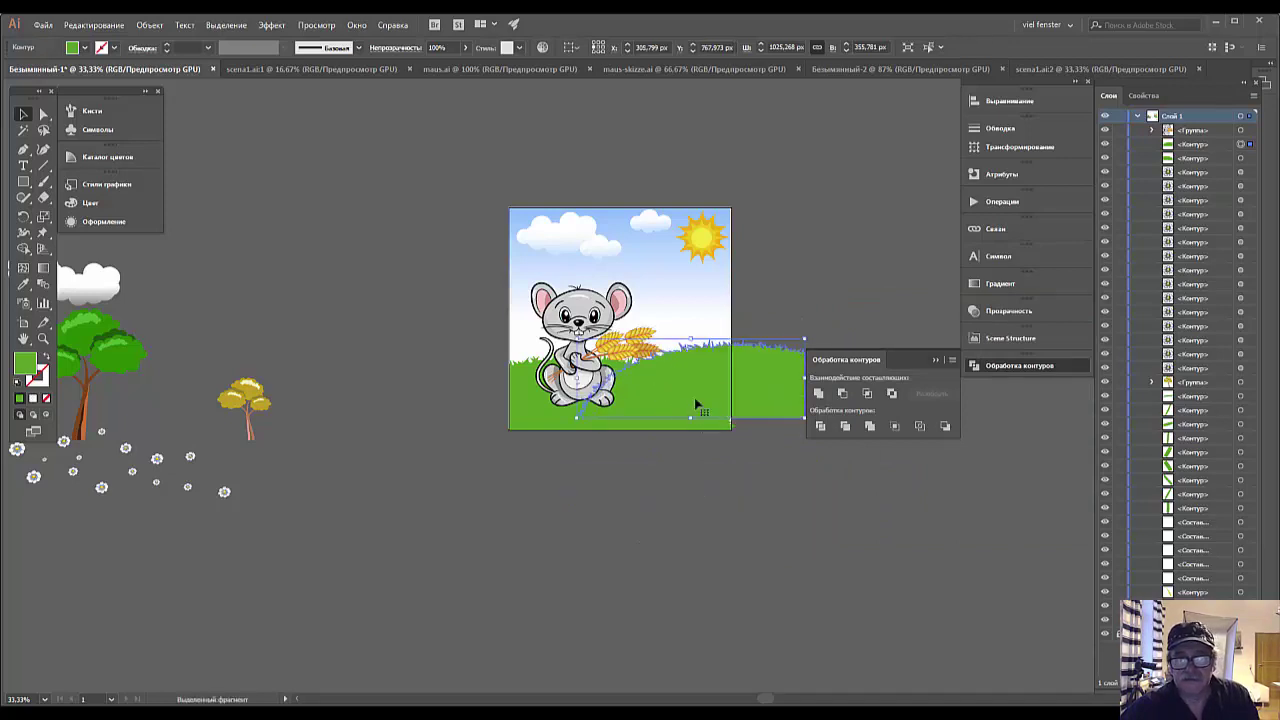
right_click(697, 401)
mouse_move(735, 610)
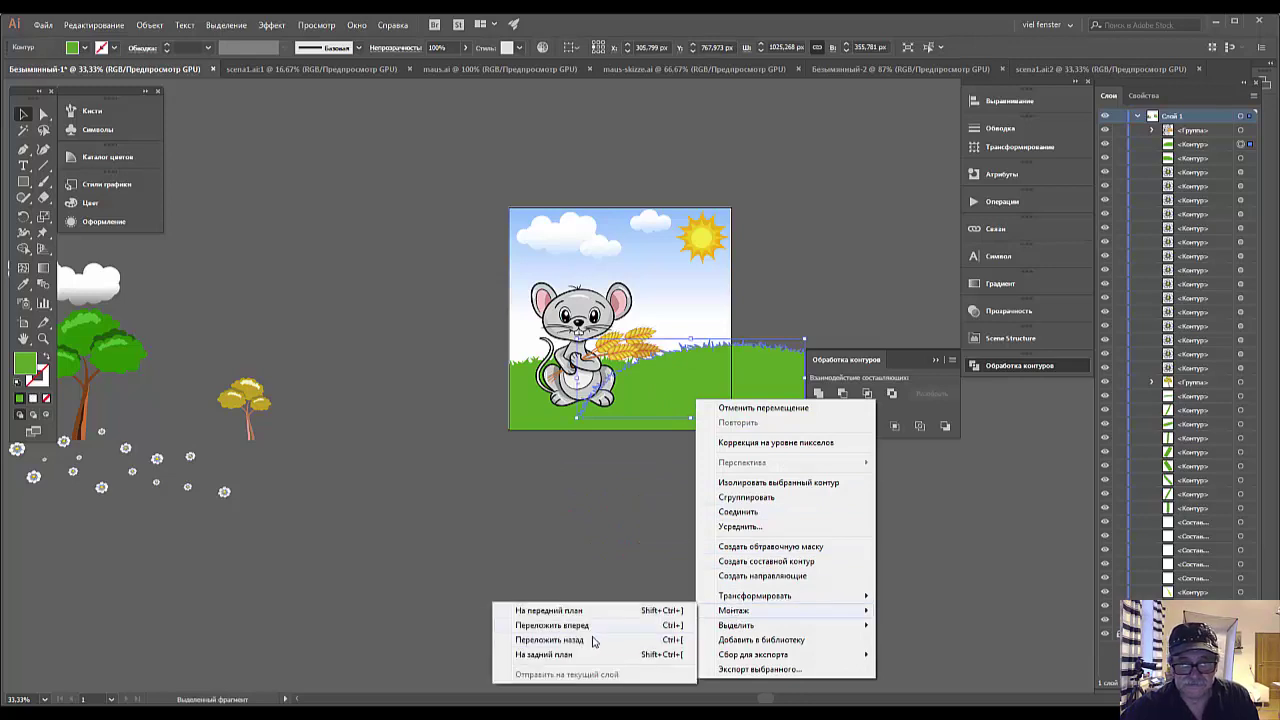
click(574, 644)
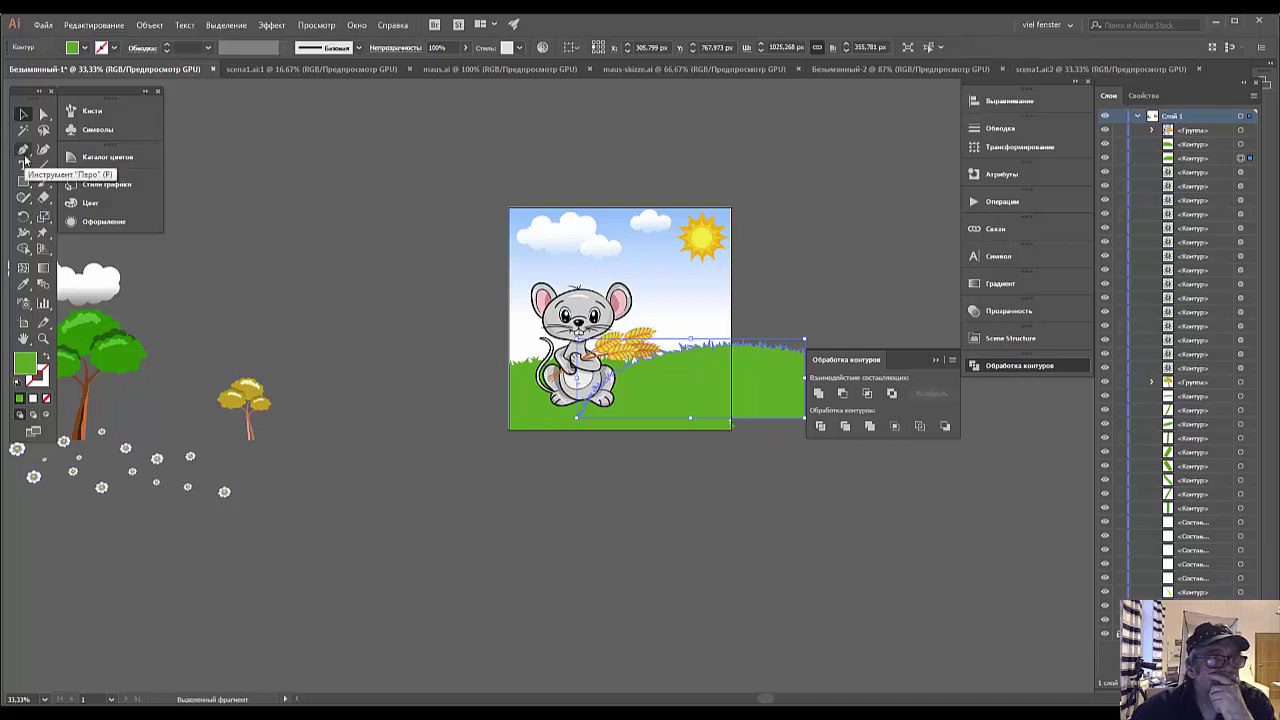
Change the grass copy's fill to a bright yellow-green, then deselect it.
double_click(28, 364)
click(1064, 360)
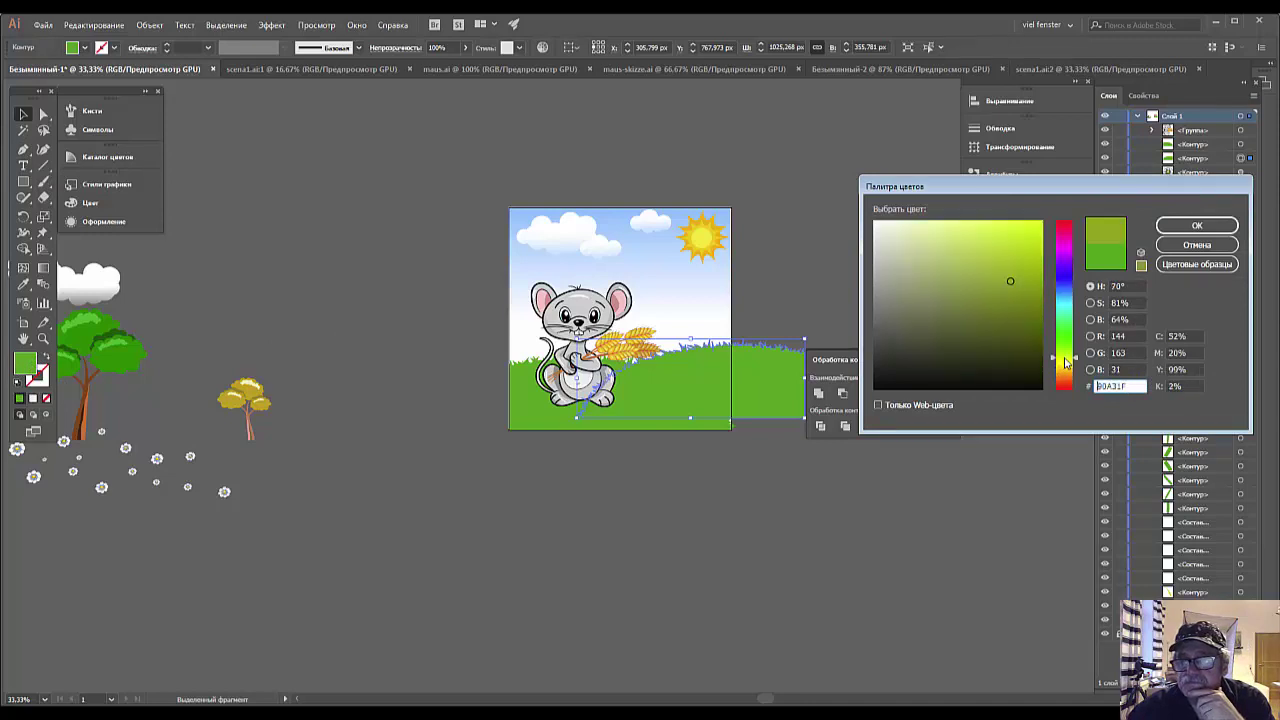
click(1065, 362)
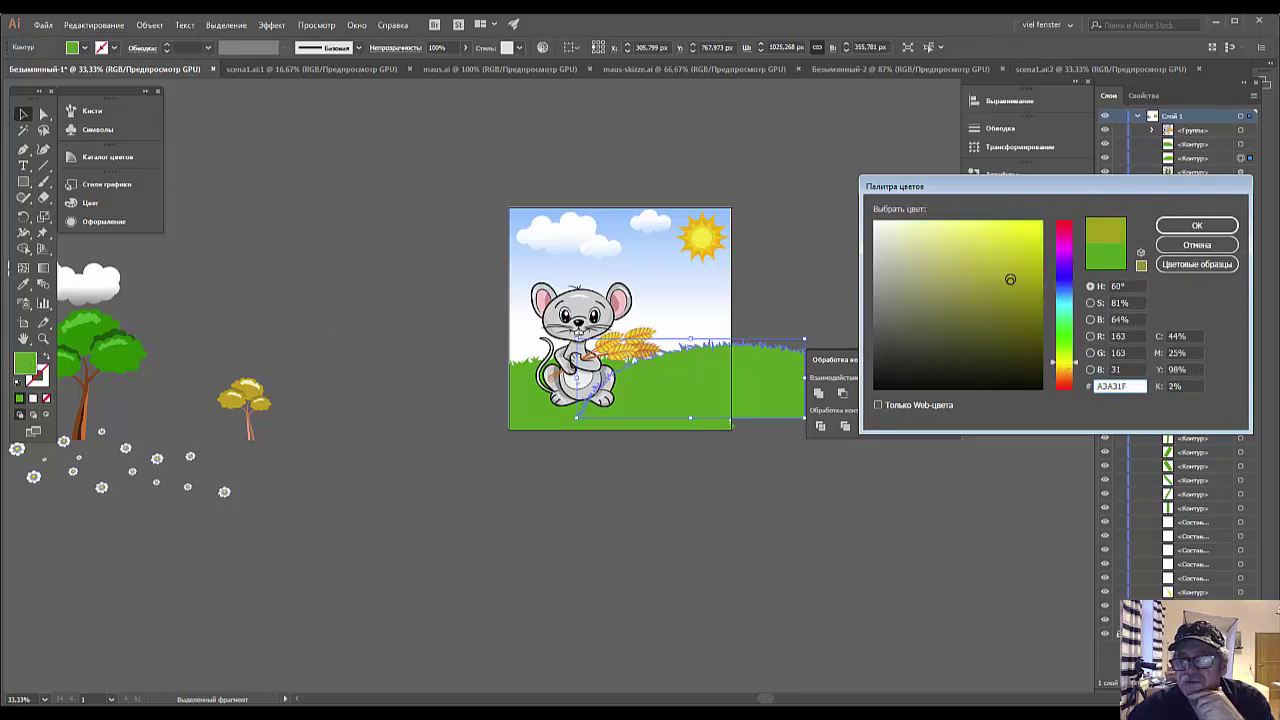
drag(1010, 279, 1032, 236)
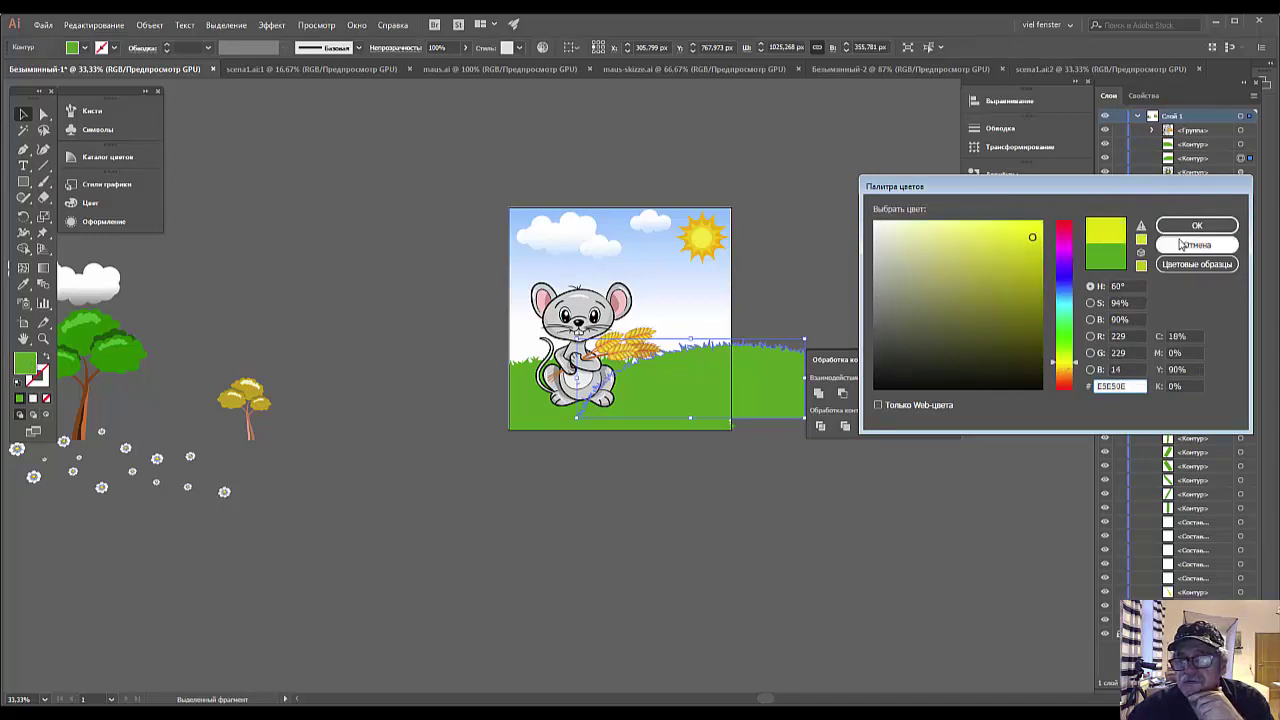
click(1197, 225)
click(725, 646)
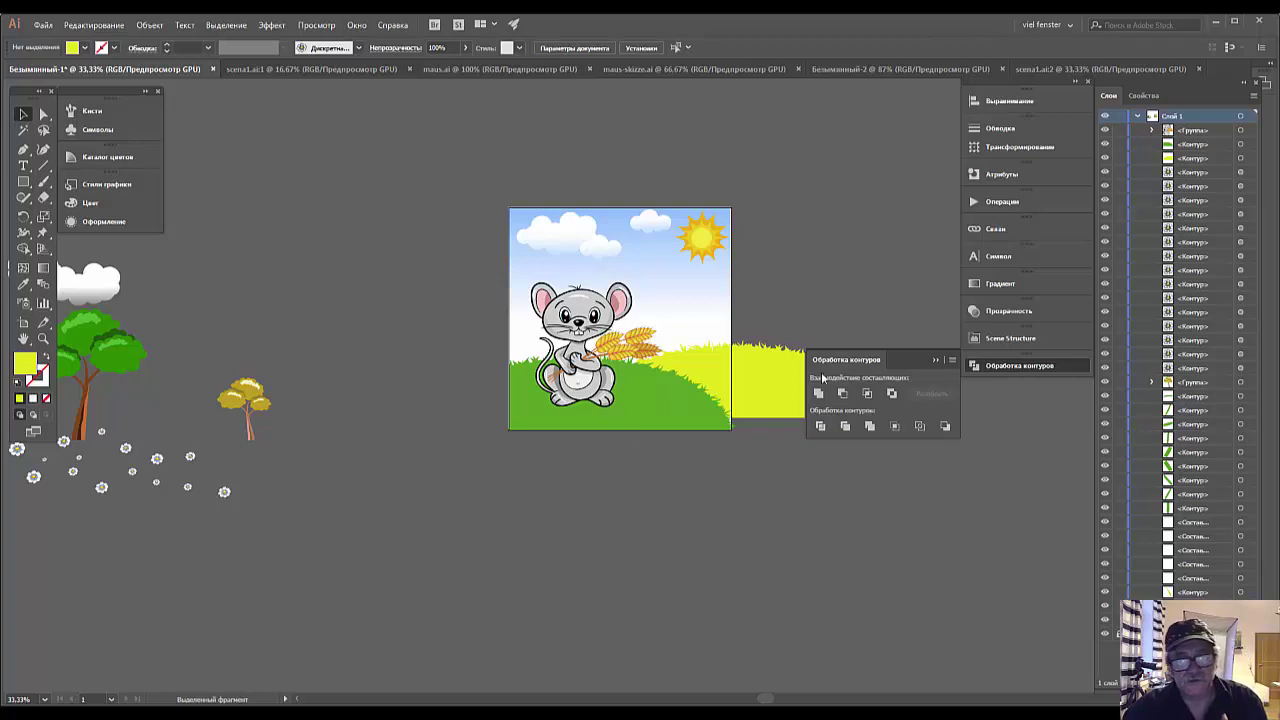
Stretch the yellow copy taller, move it below the artboard, and delete it.
click(762, 388)
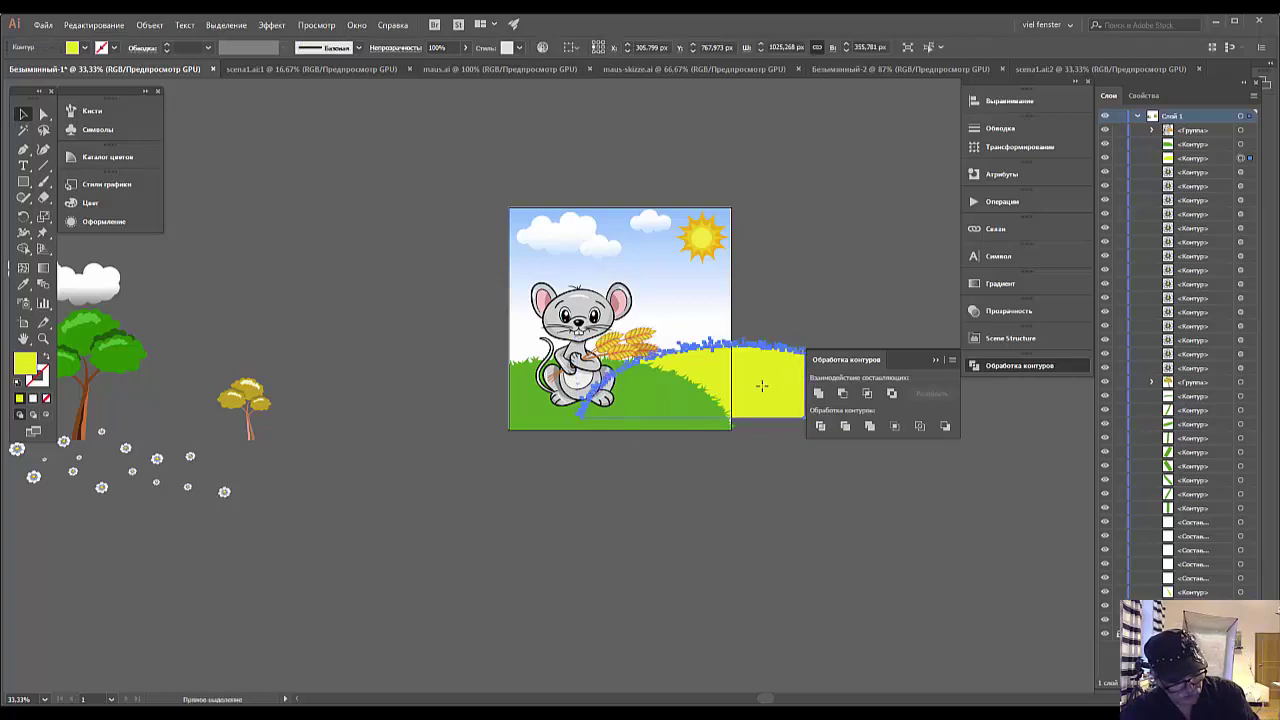
alt+click(762, 386)
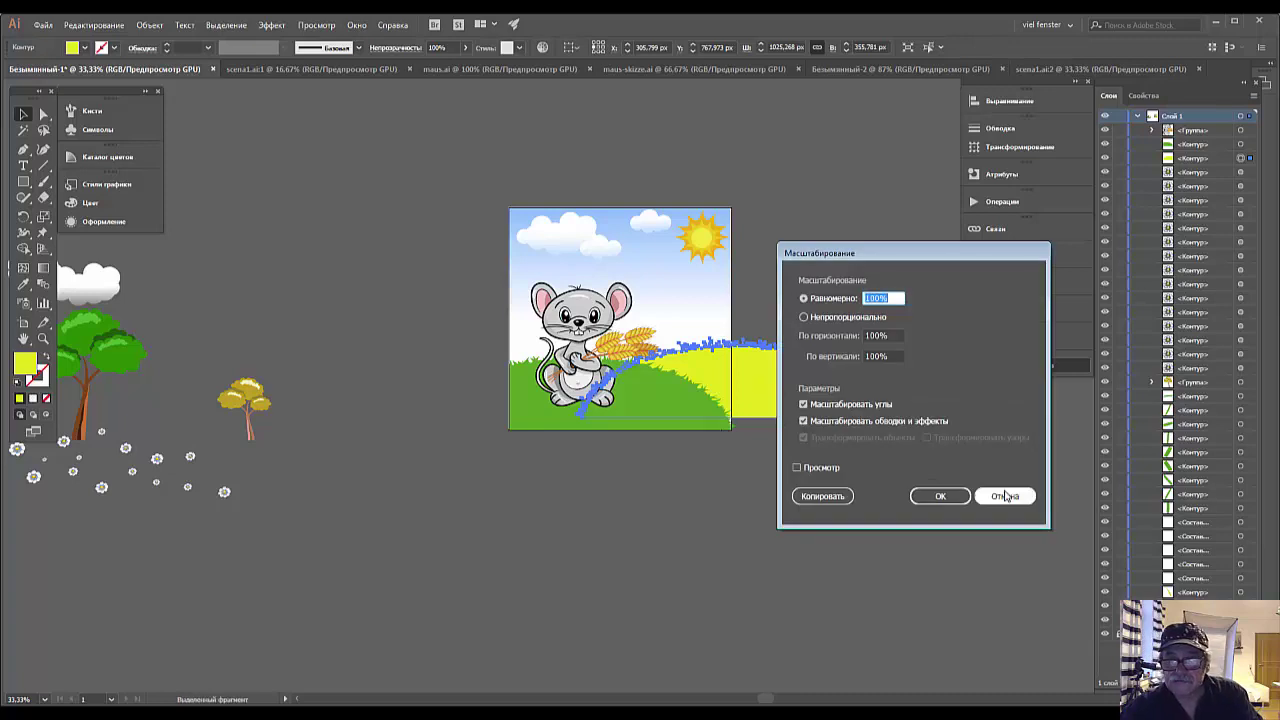
click(1004, 496)
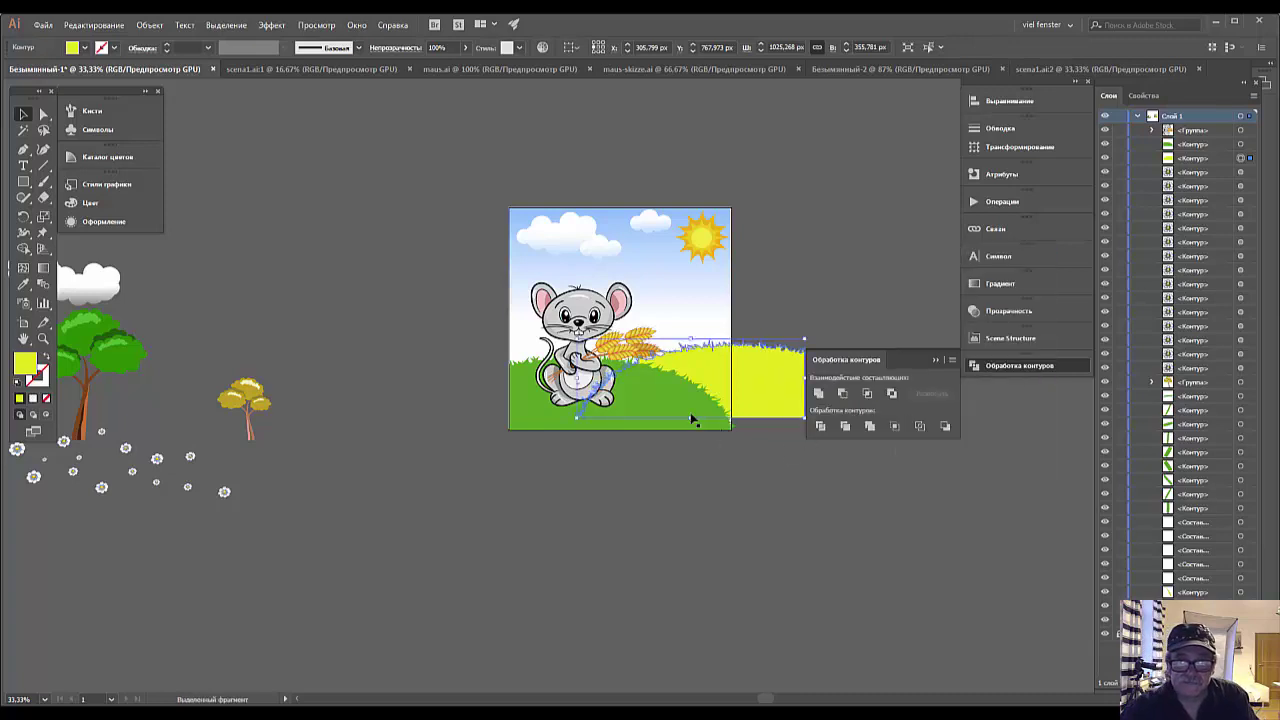
drag(690, 418, 690, 480)
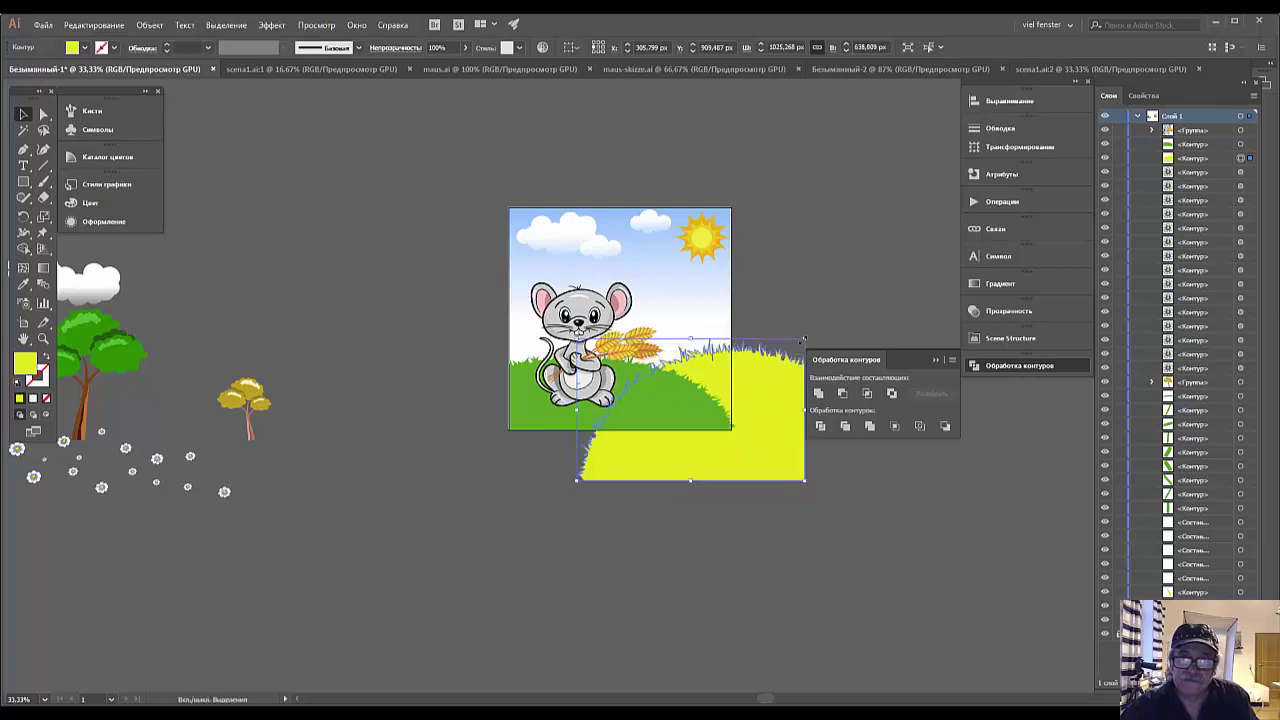
drag(765, 412, 762, 609)
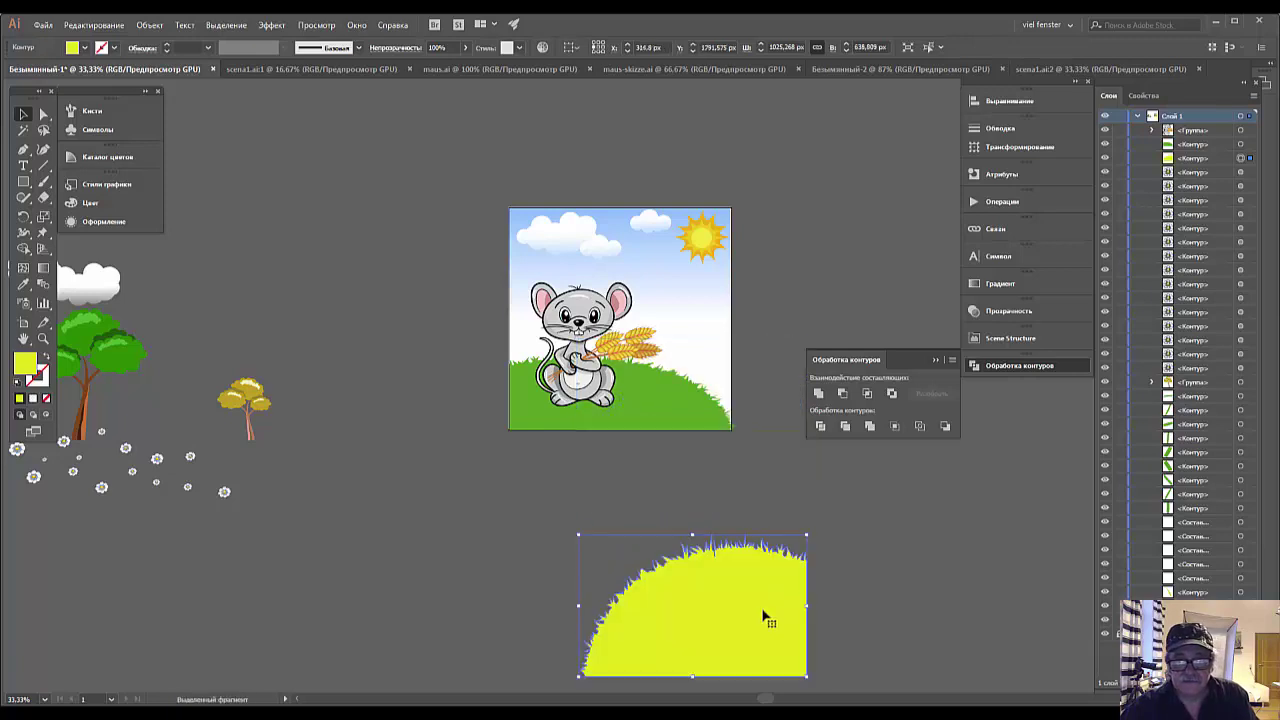
key(Delete)
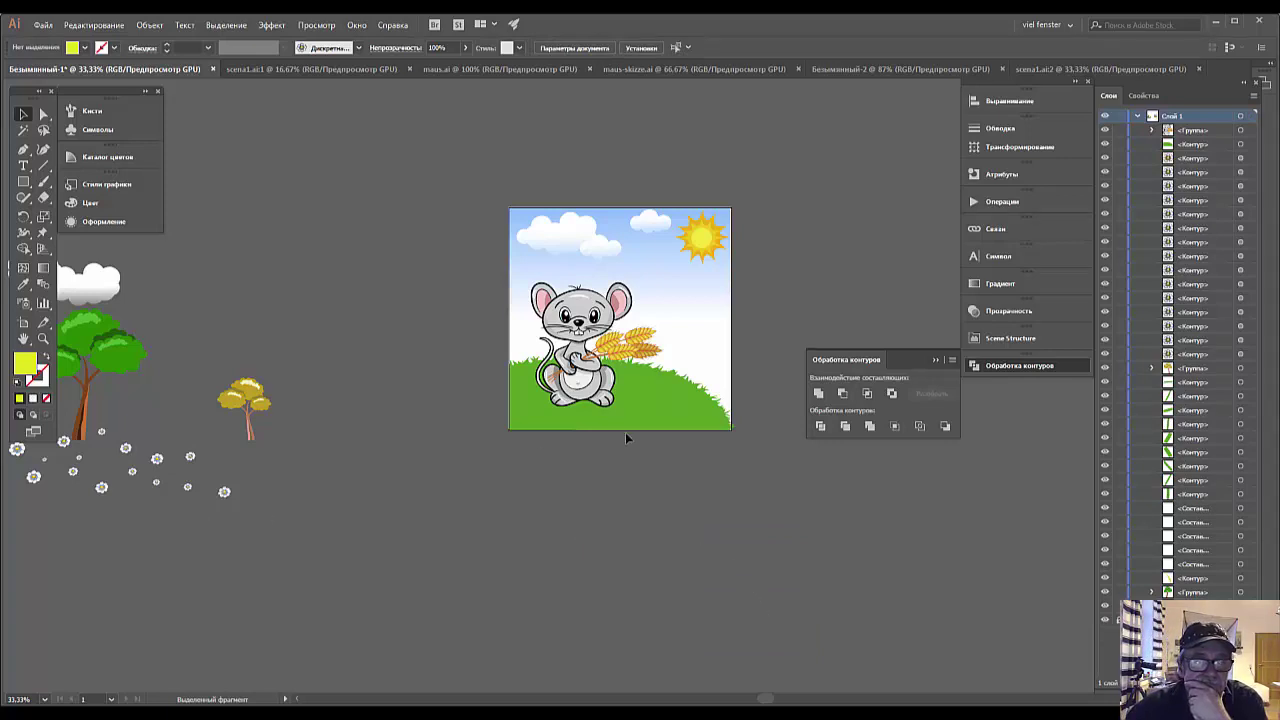
Make a new copy of the green grass and shrink it into a small hill.
click(659, 412)
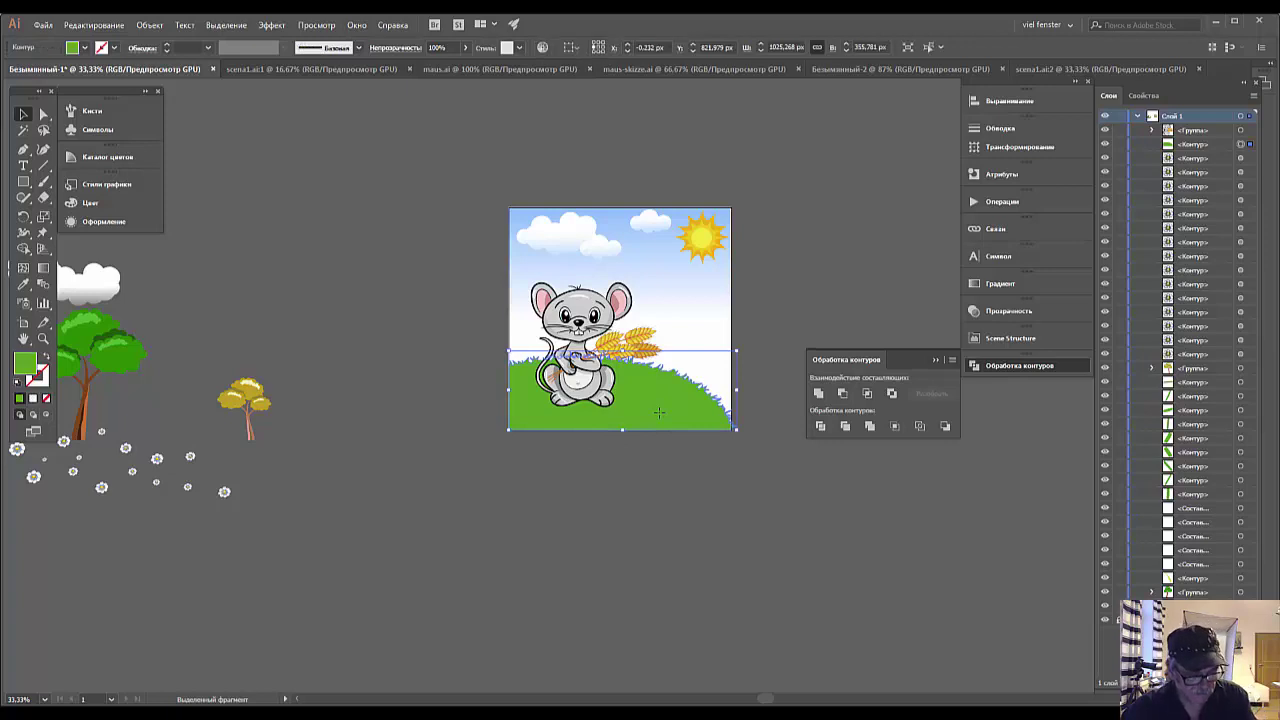
key(ctrl+v)
drag(692, 605, 692, 409)
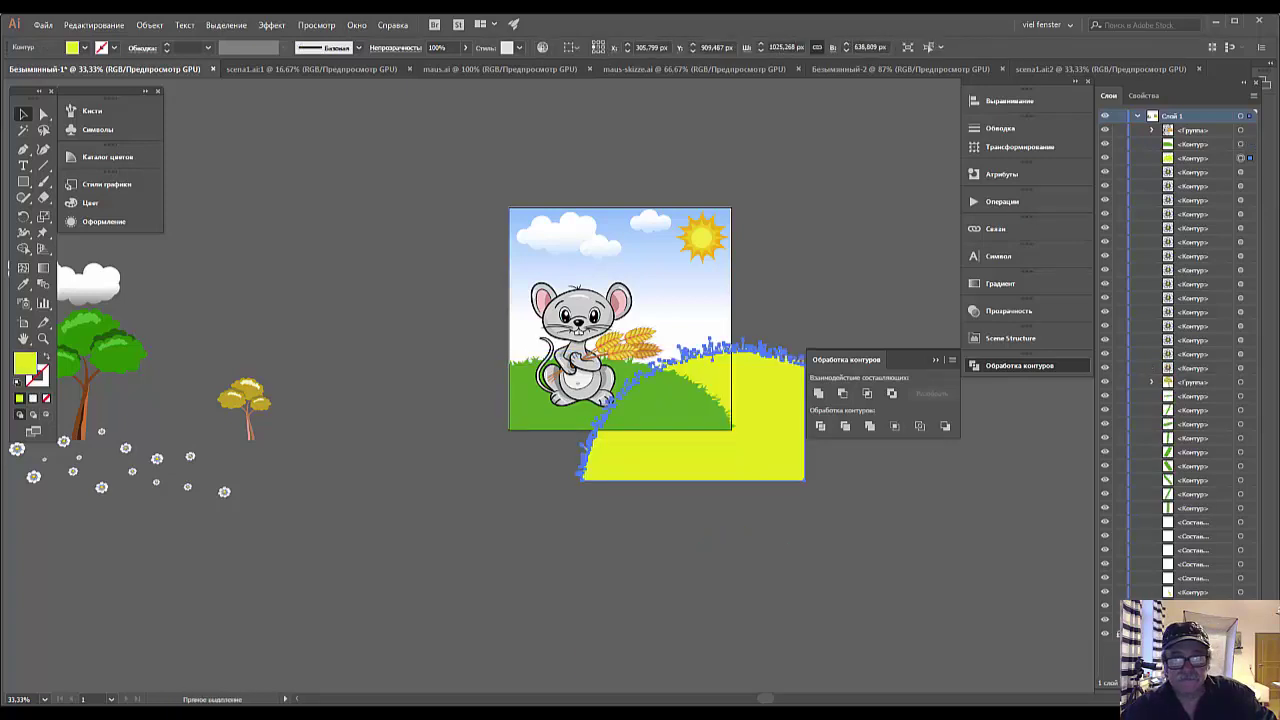
click(638, 478)
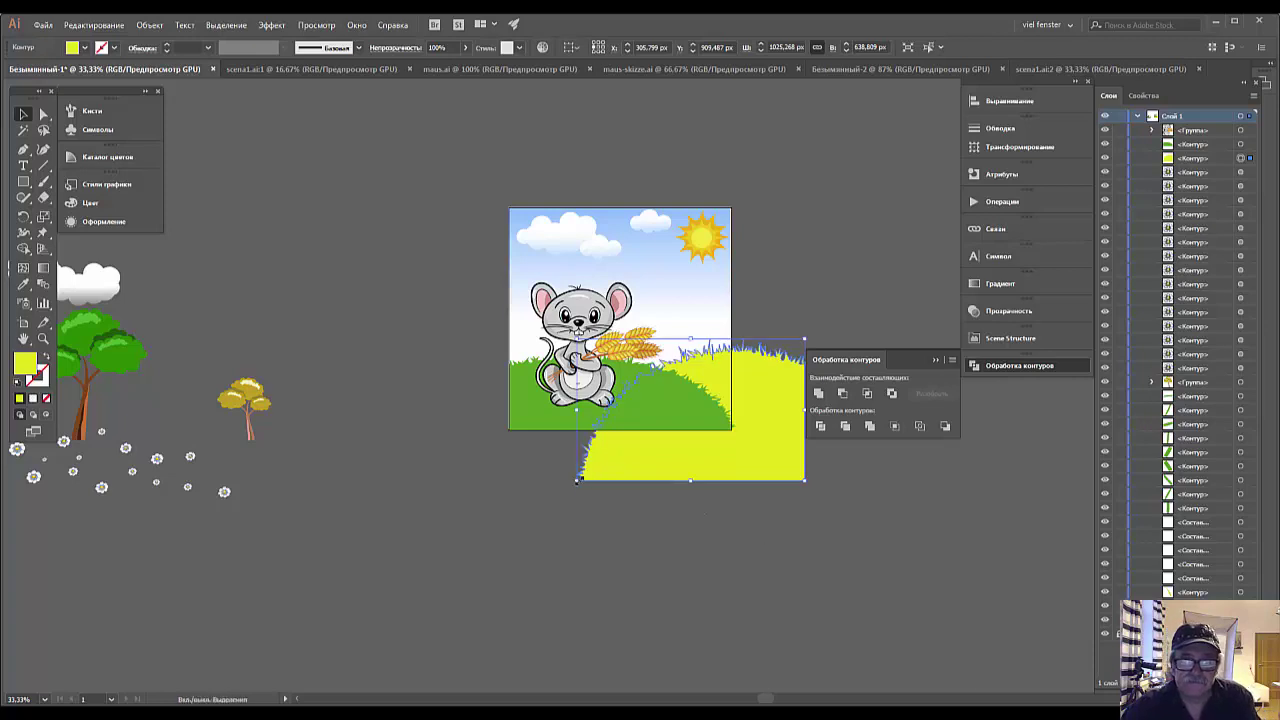
drag(577, 480, 742, 370)
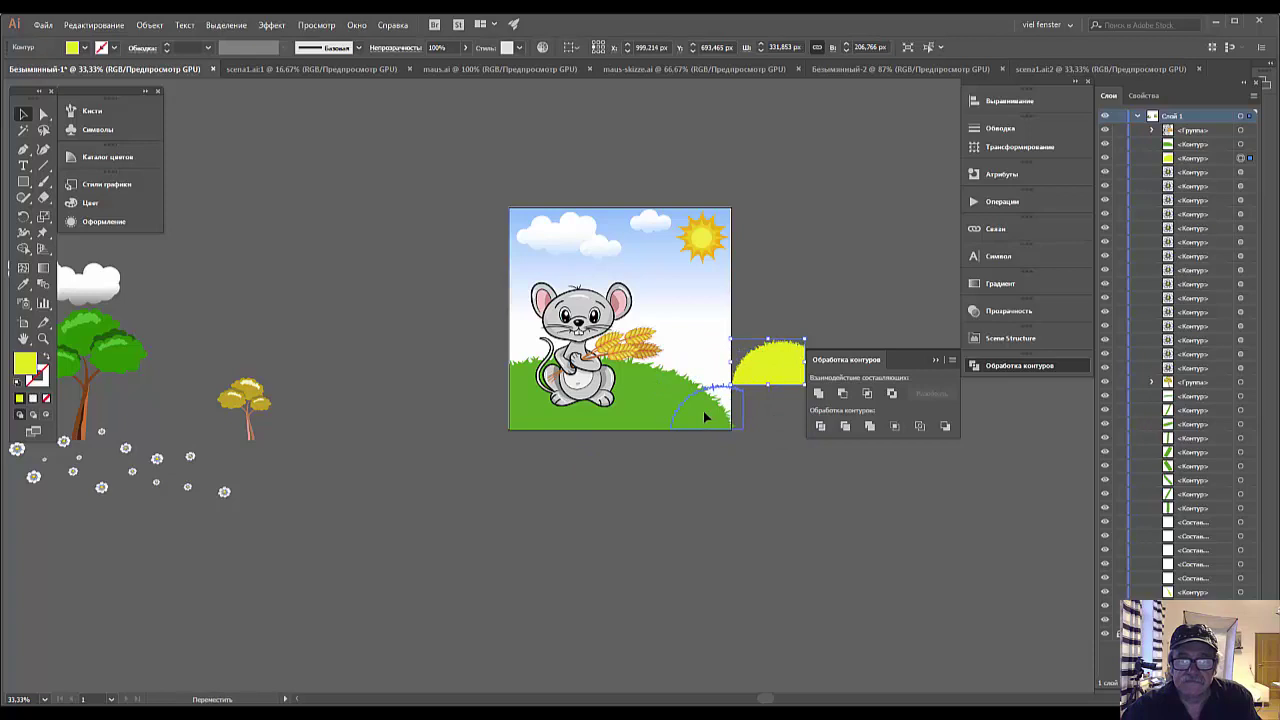
drag(703, 411, 689, 375)
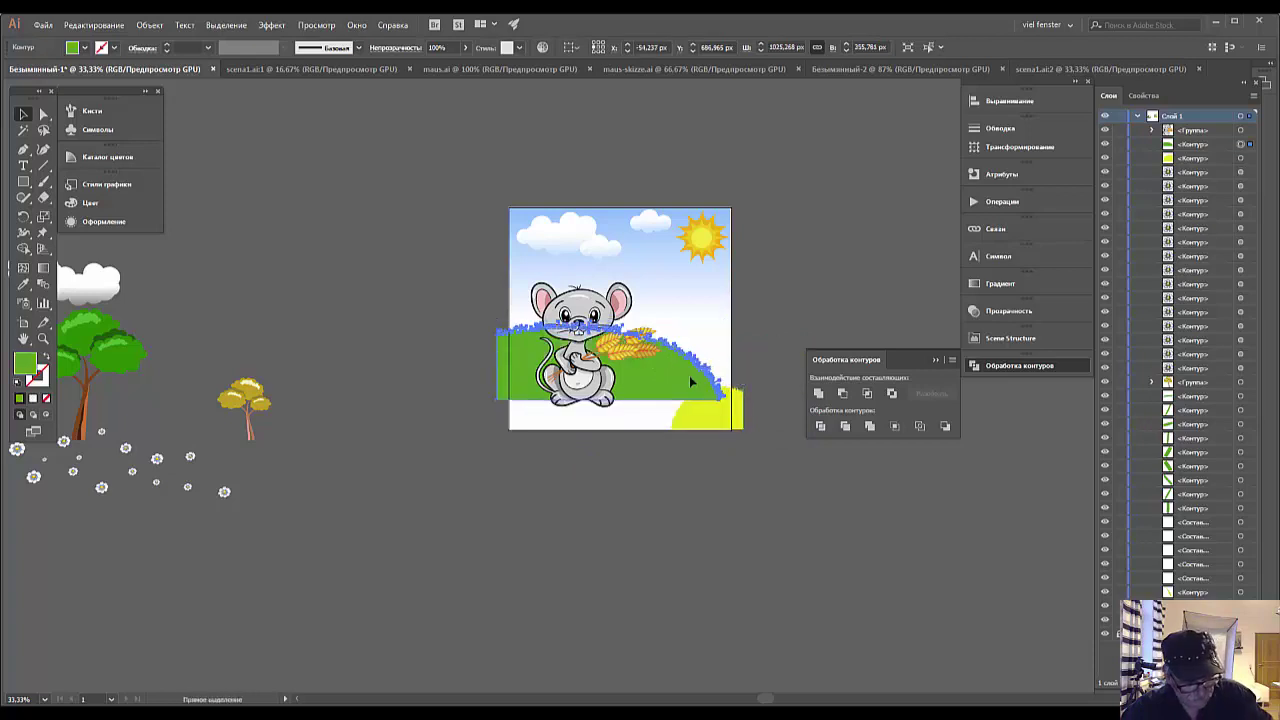
key(ctrl+z)
Move the small yellow hill to the artboard's middle-right and adjust its width.
click(727, 400)
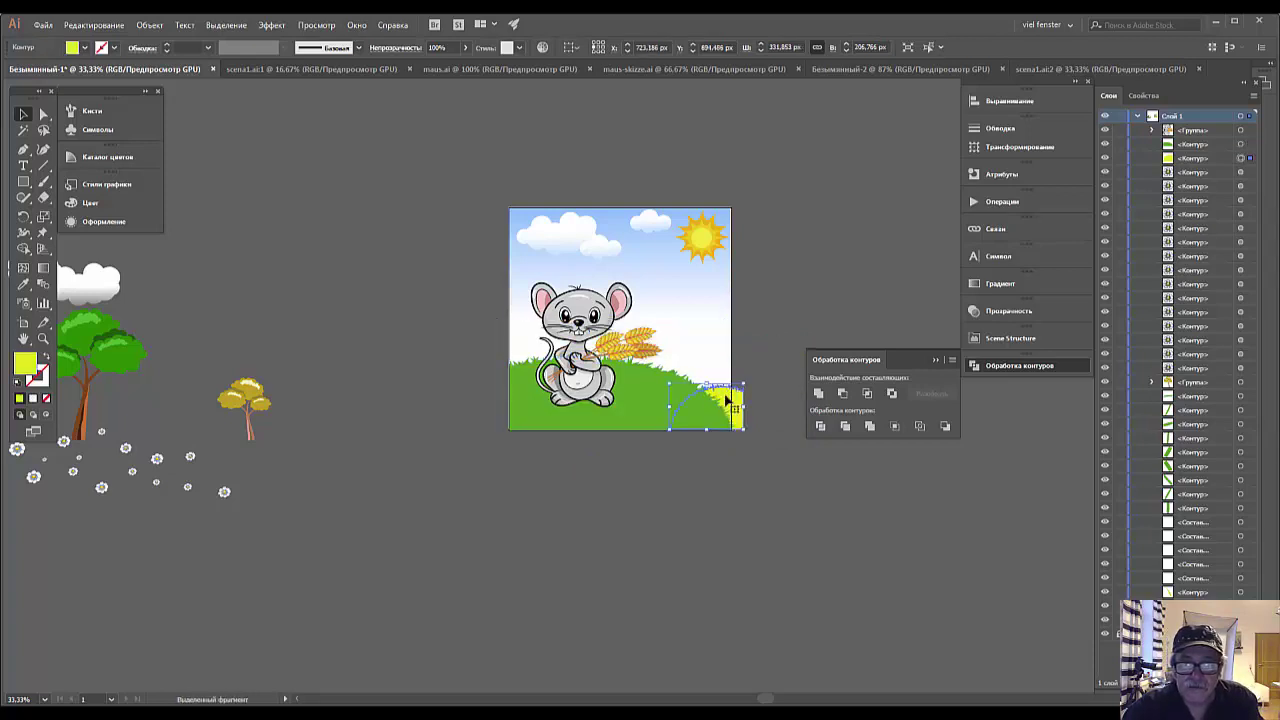
drag(727, 400, 728, 355)
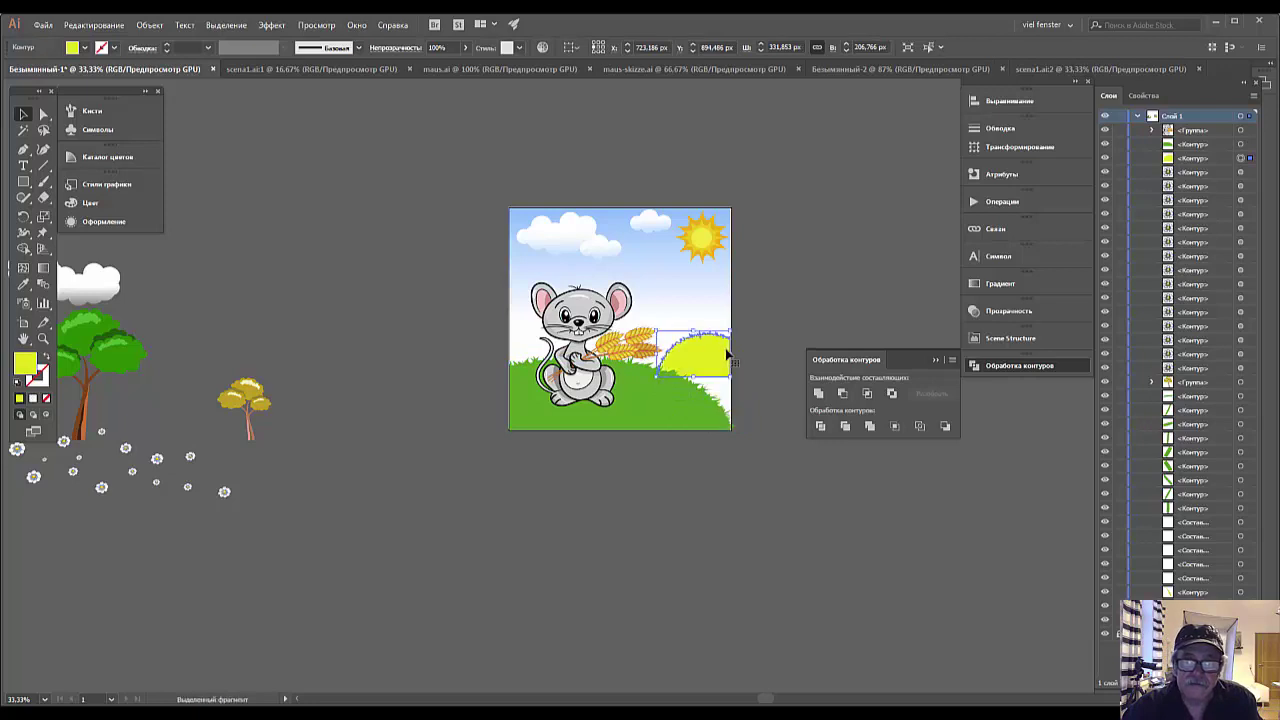
drag(731, 356, 749, 352)
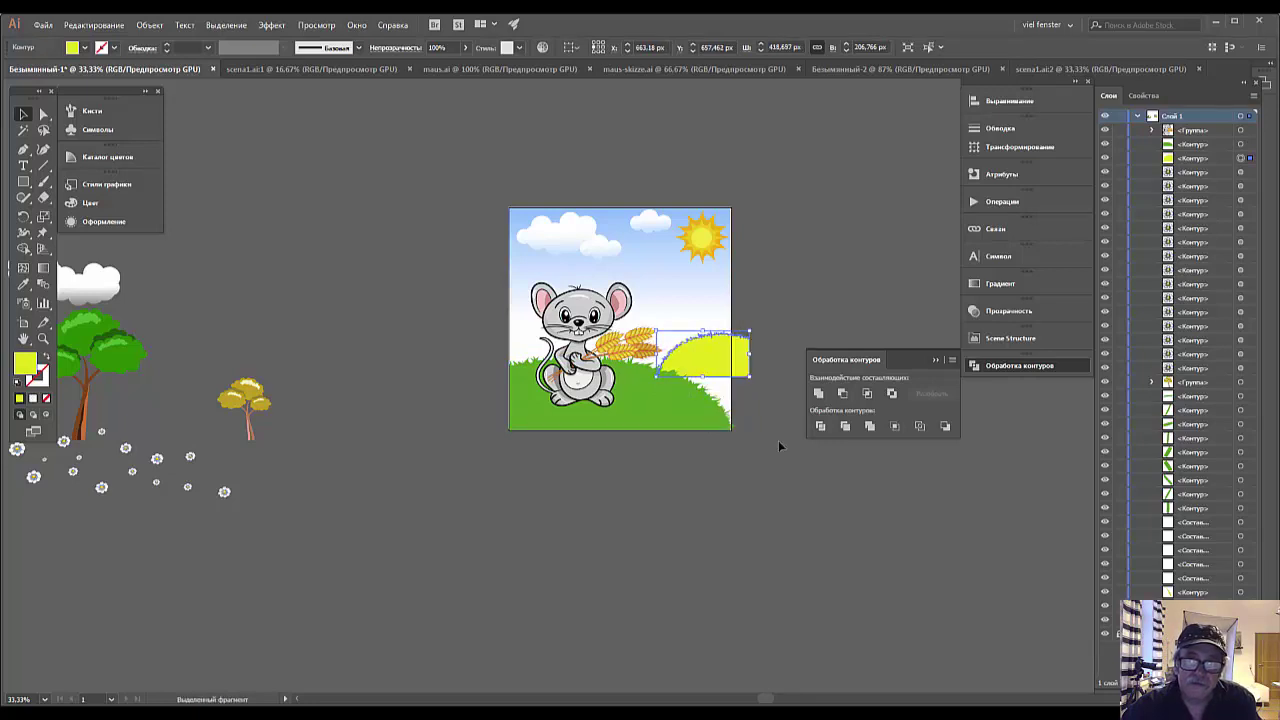
click(779, 441)
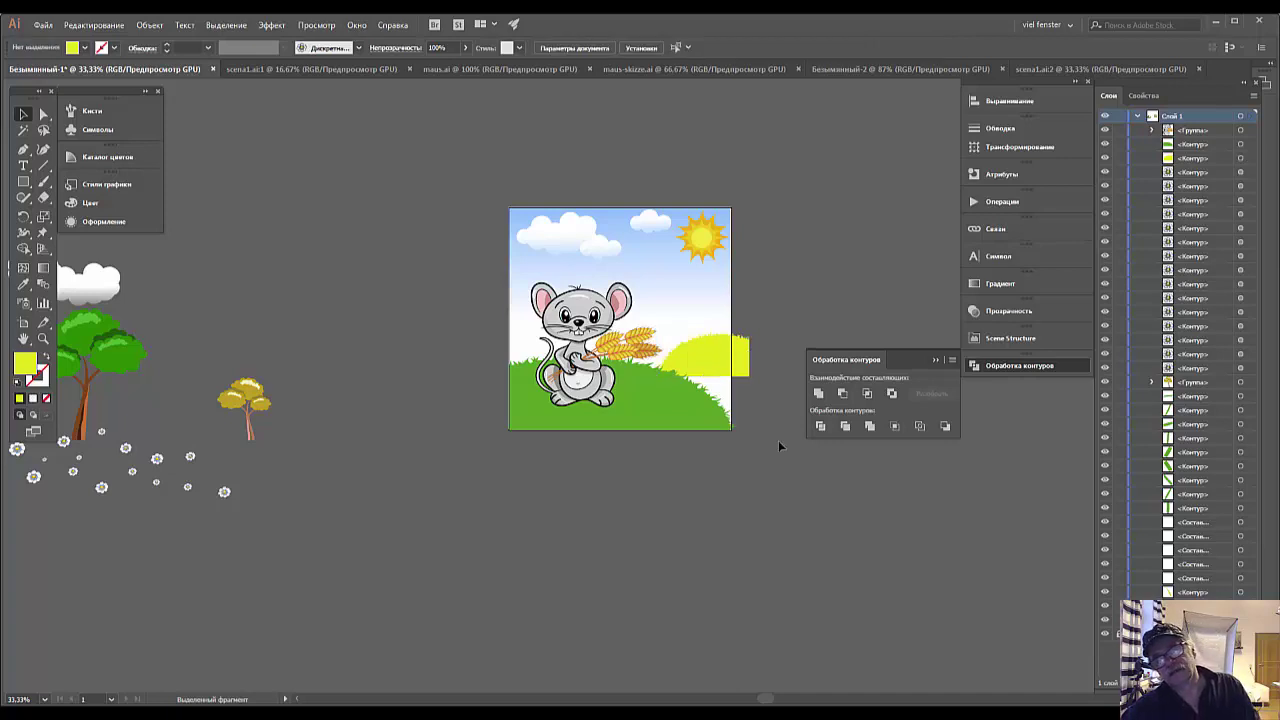
click(683, 370)
drag(748, 352, 698, 388)
Recolour the yellow hill to a full-strength golden yellow in isolation mode, then exit isolation.
double_click(708, 365)
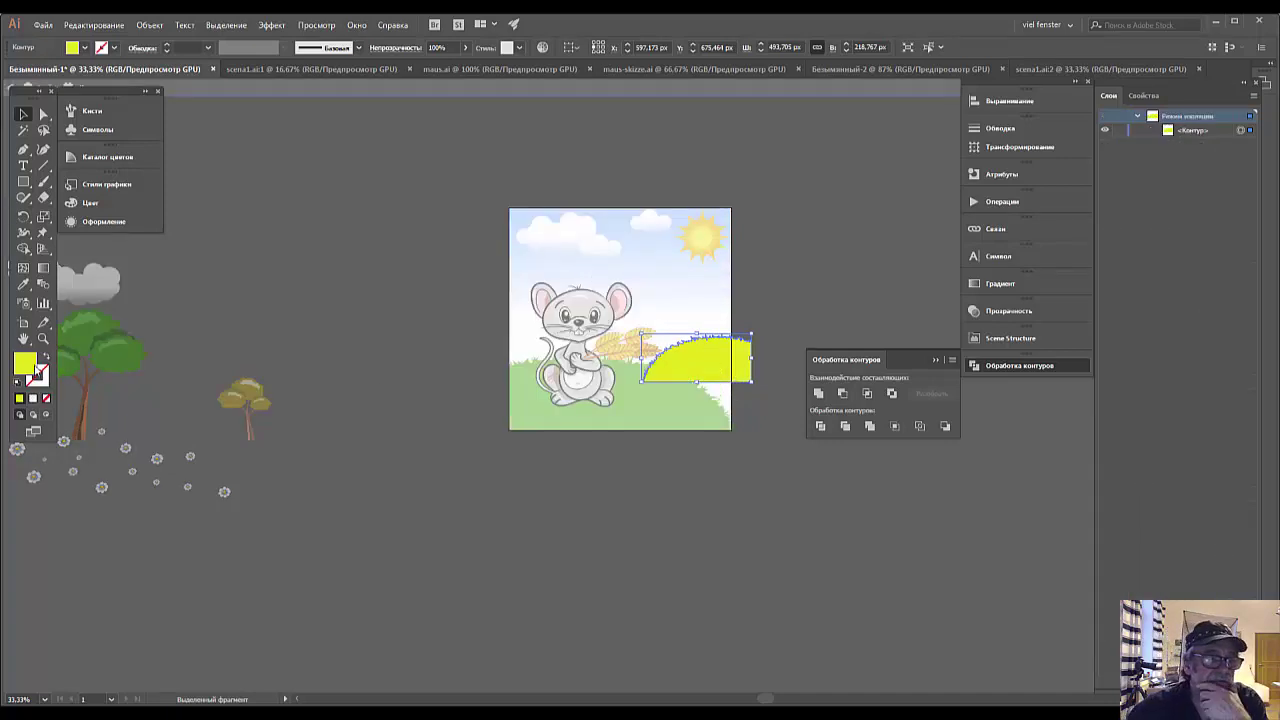
double_click(33, 368)
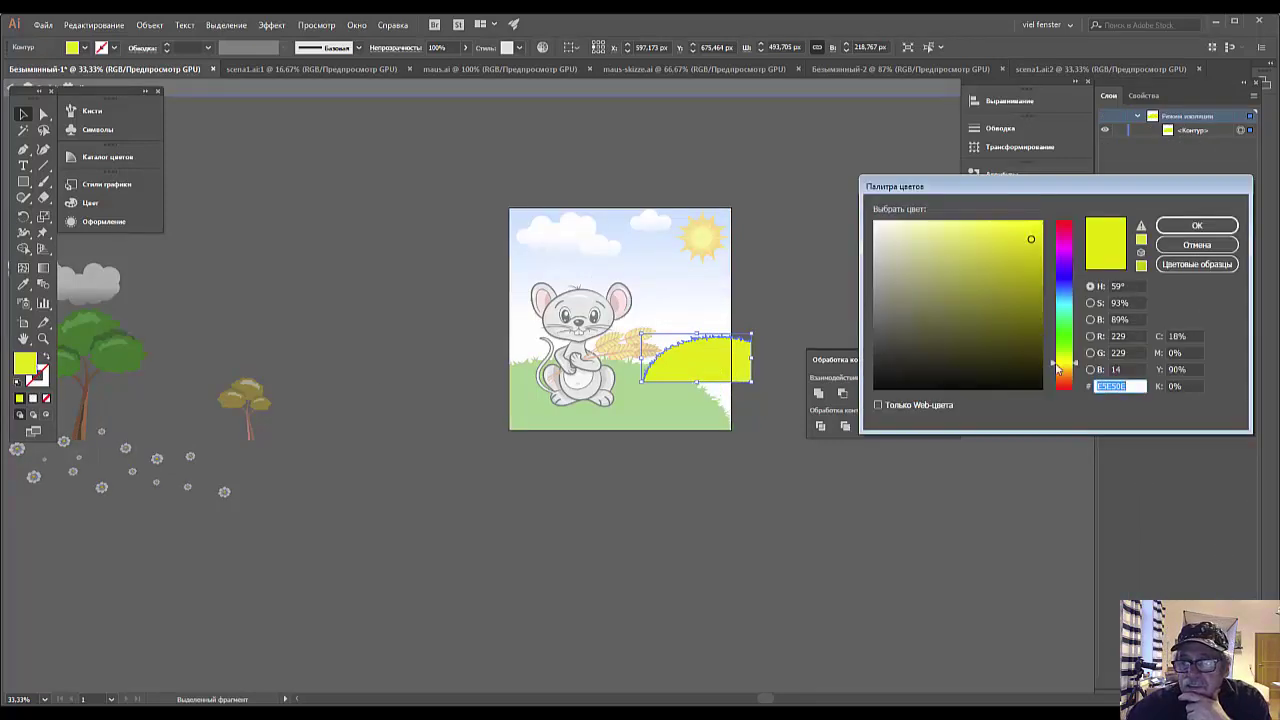
drag(1078, 369, 1077, 367)
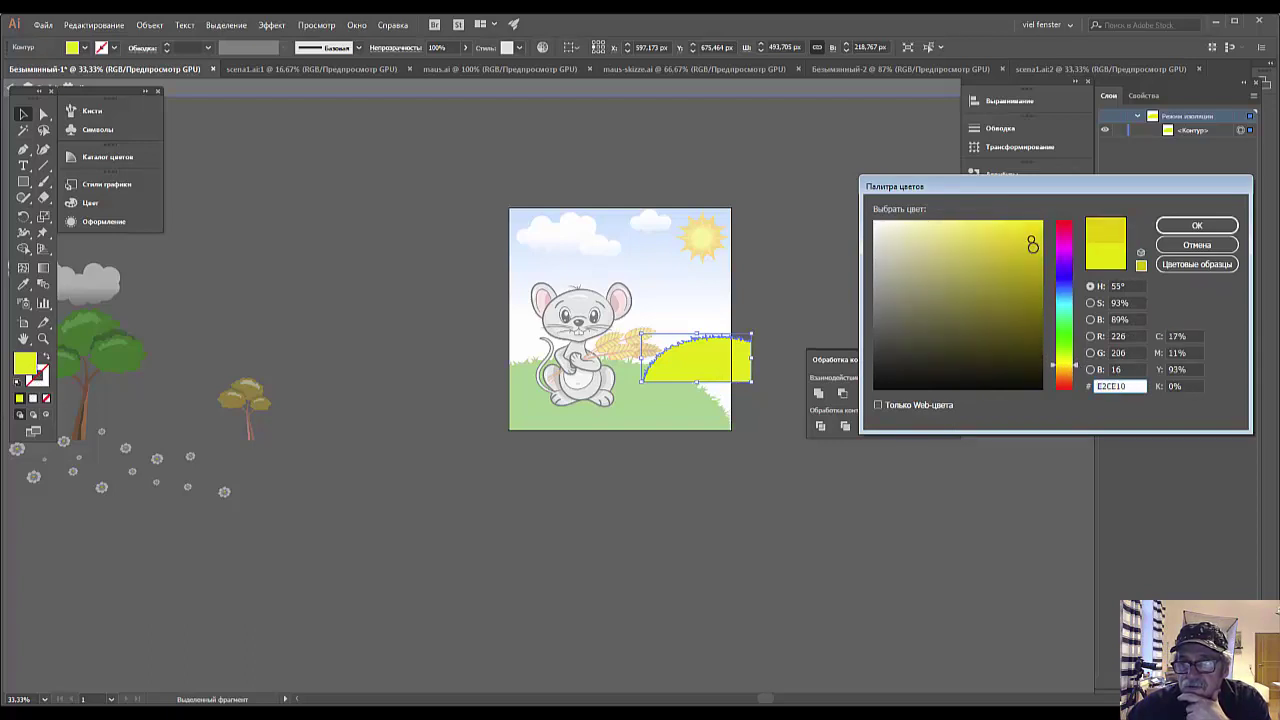
drag(1032, 245, 1042, 222)
click(1181, 228)
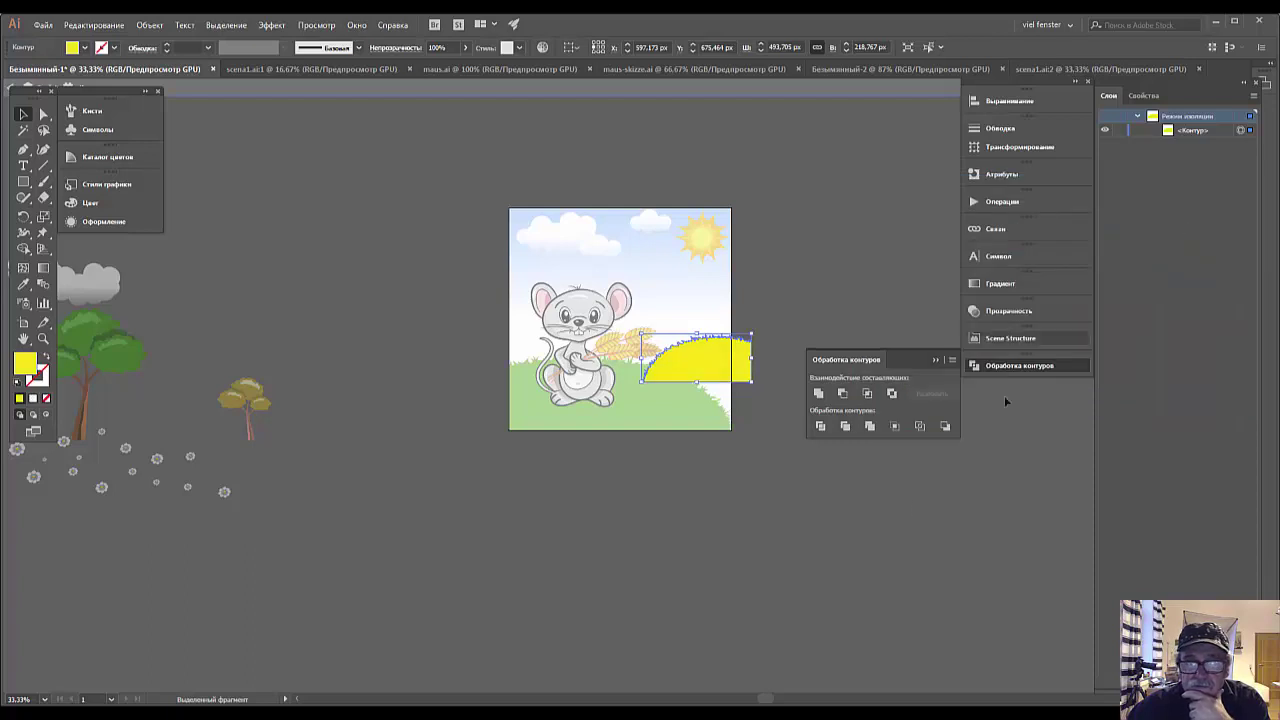
click(838, 571)
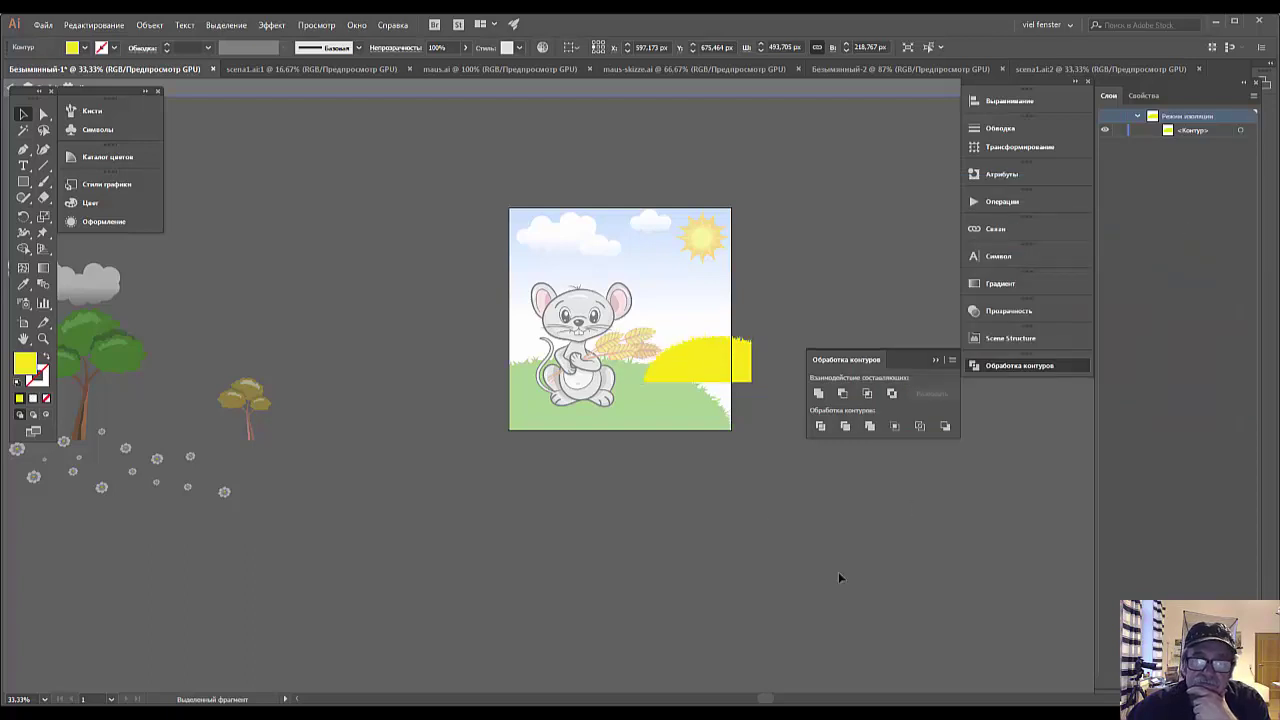
right_click(659, 290)
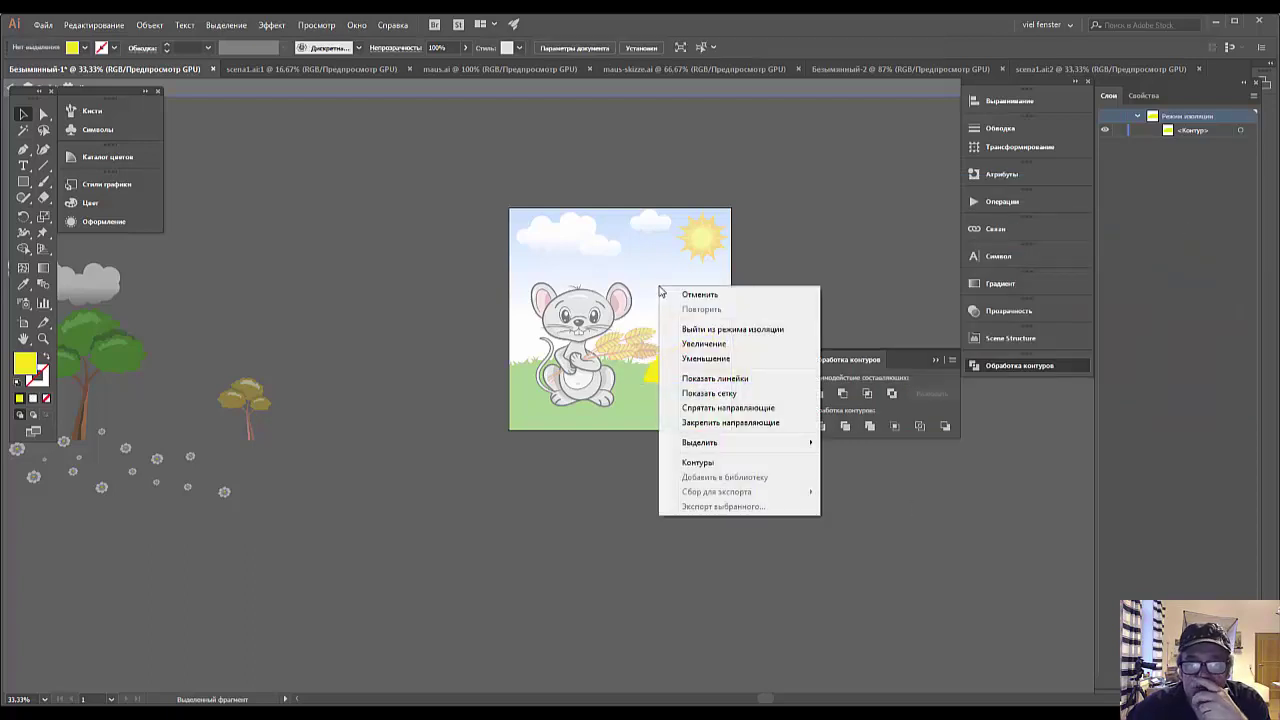
click(701, 330)
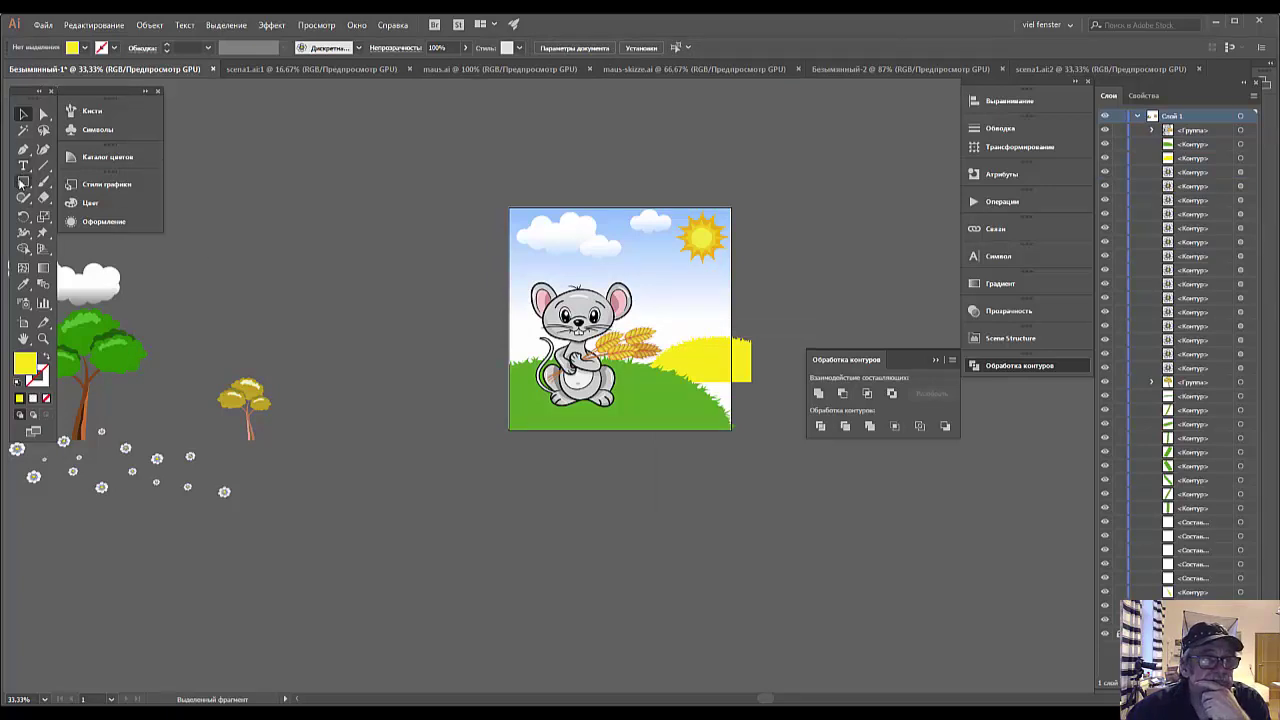
Duplicate the yellow hill and stretch the copy wider and lower past the right edge.
click(23, 182)
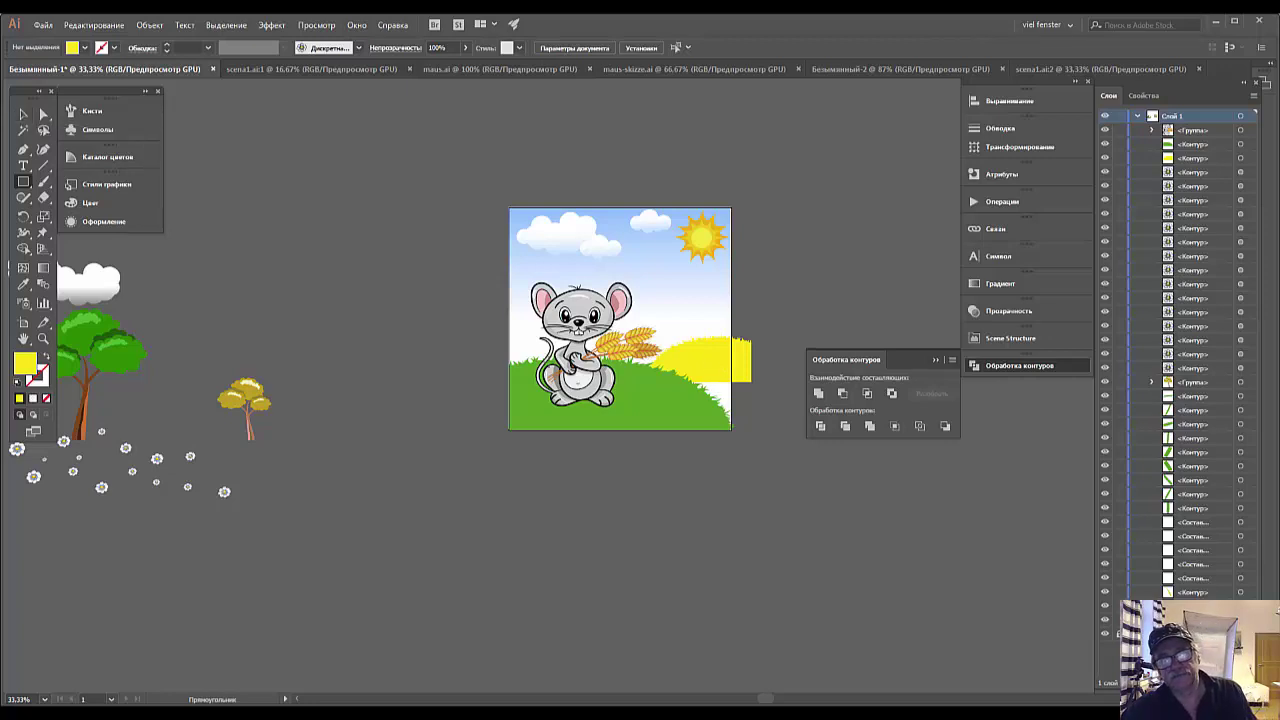
key(v)
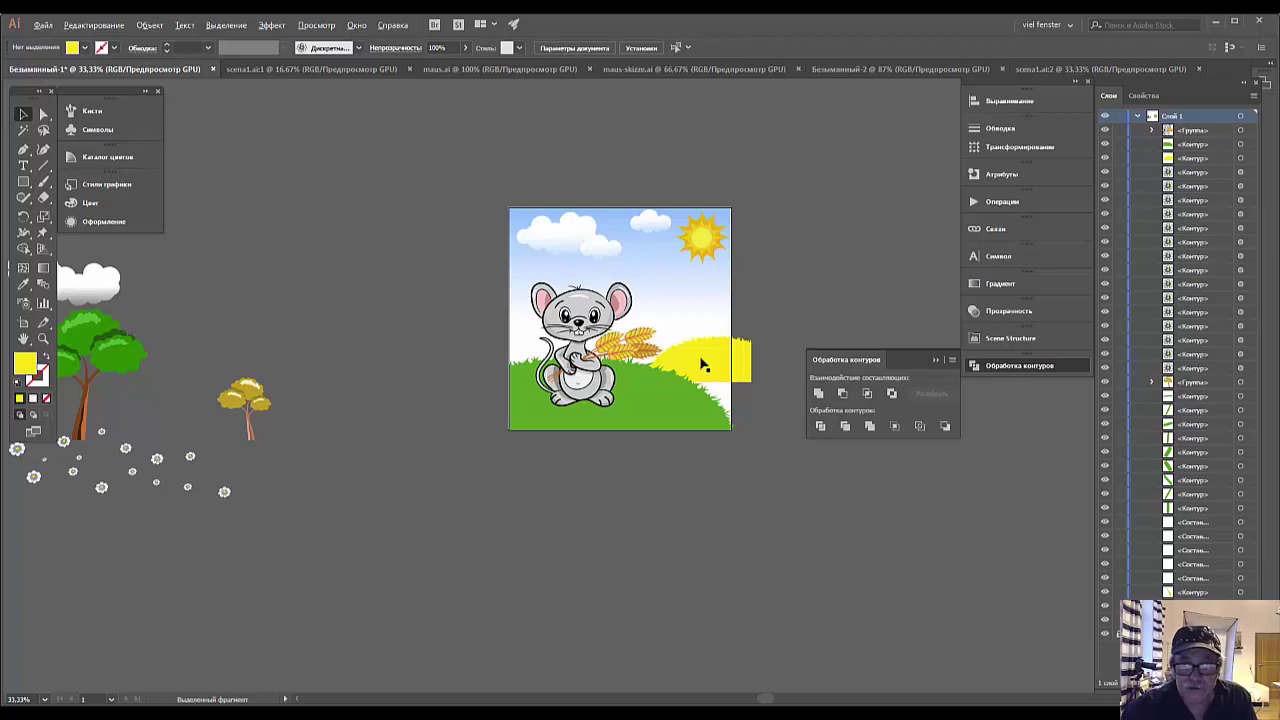
drag(710, 368, 750, 371)
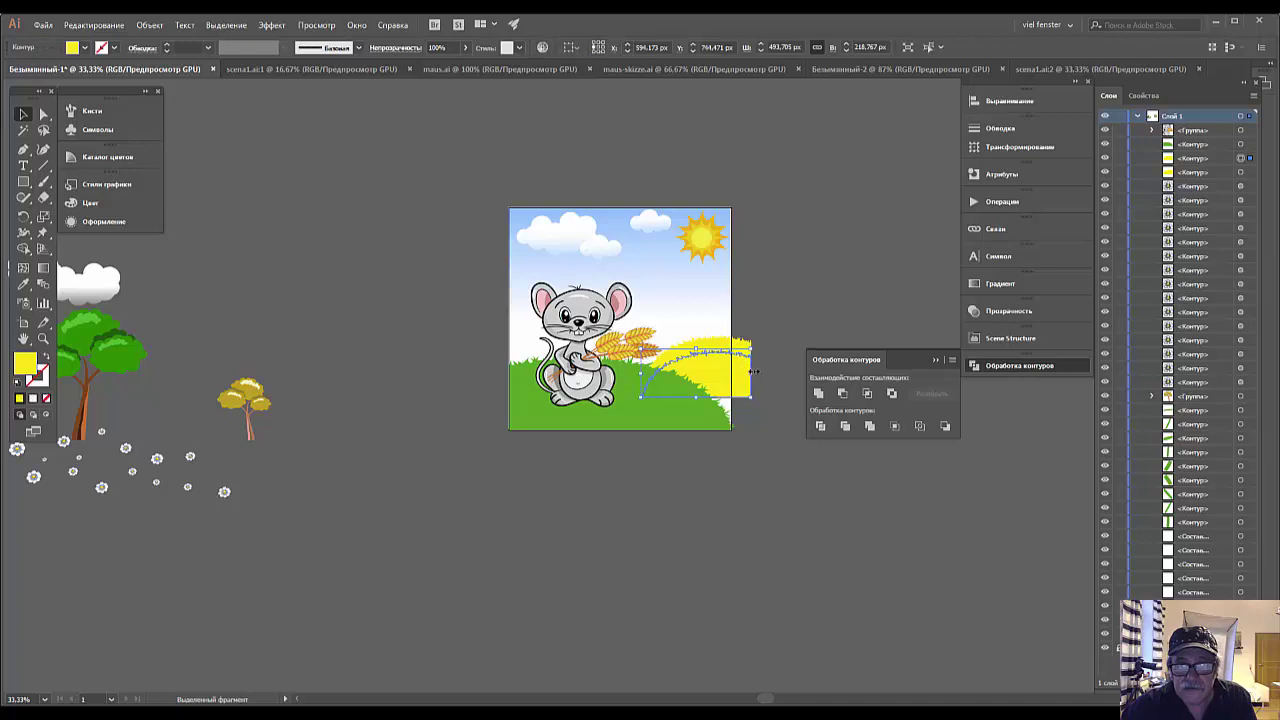
drag(753, 371, 783, 375)
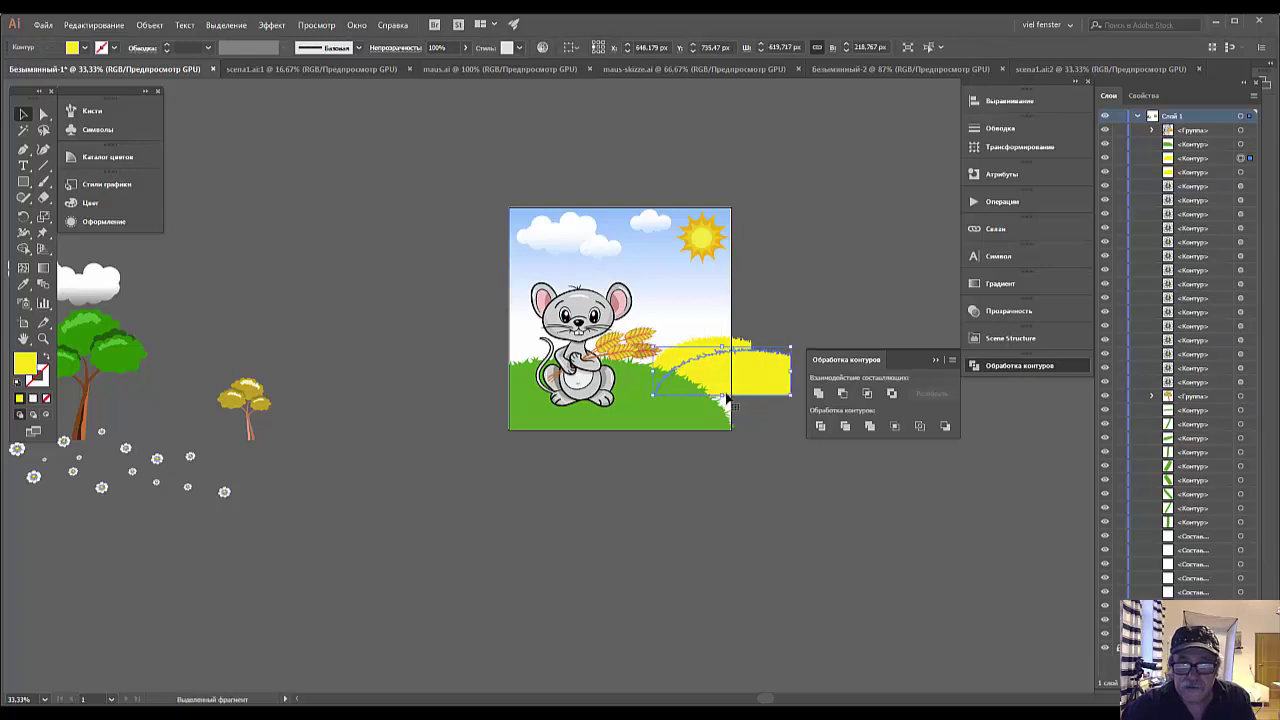
mouse_move(725, 397)
mouse_down()
mouse_move(721, 413)
mouse_move(703, 388)
mouse_up()
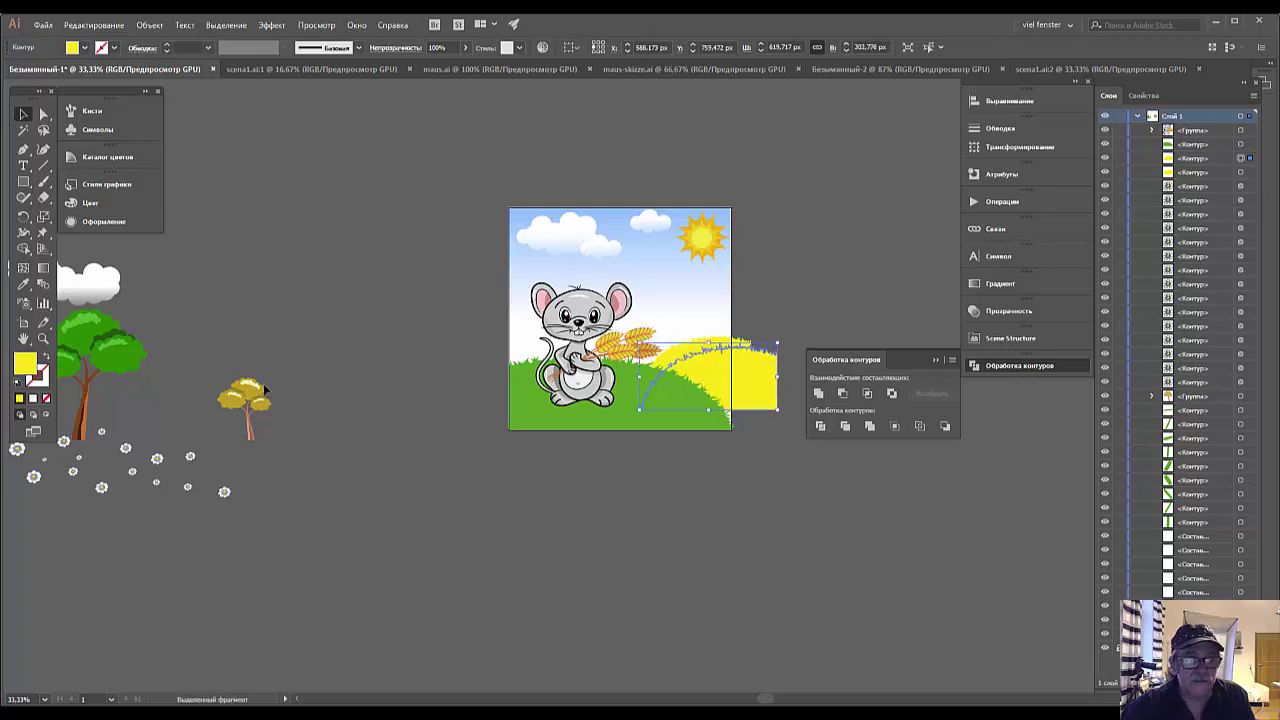
Give the stretched hill copy a golden yellow fill.
double_click(24, 366)
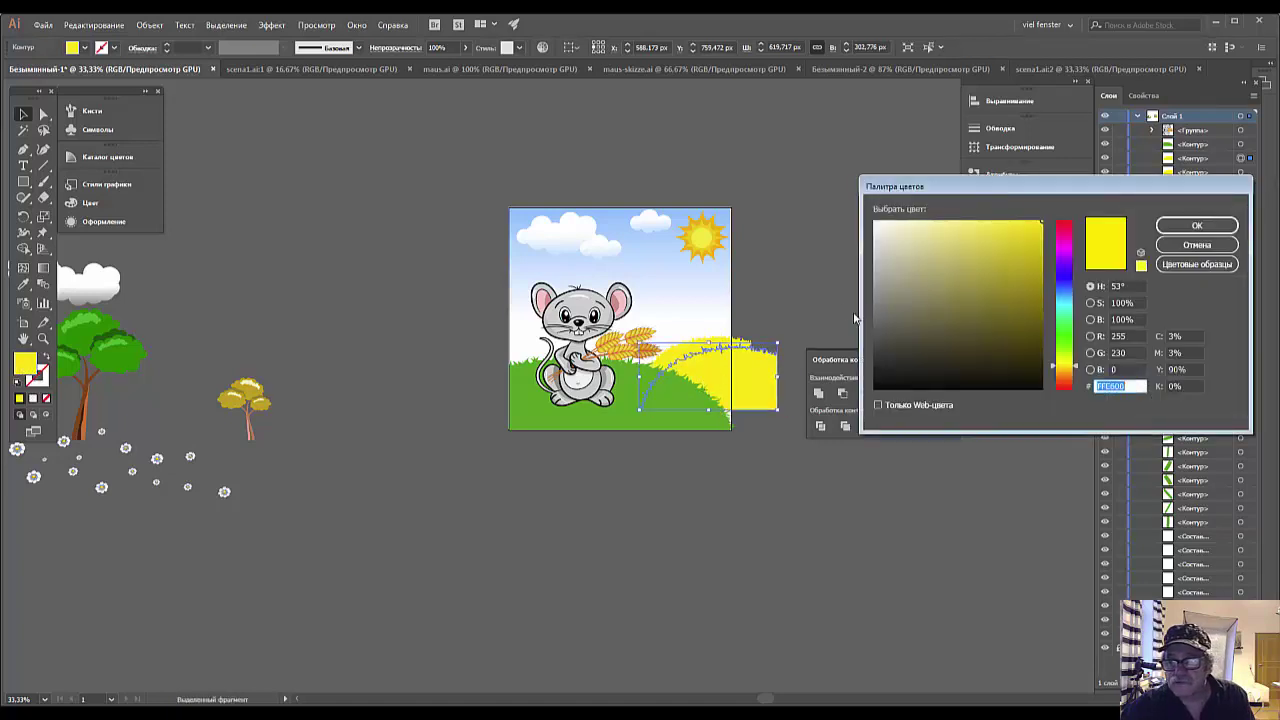
drag(1079, 369, 1079, 372)
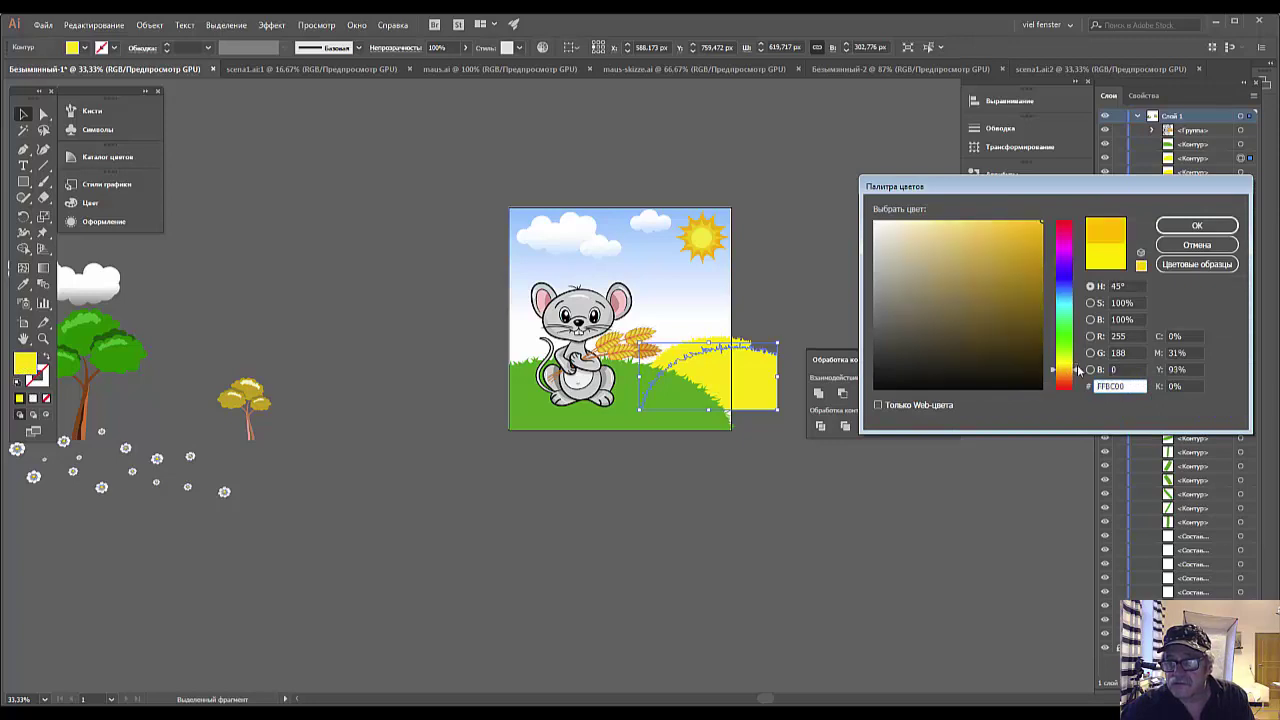
click(1009, 221)
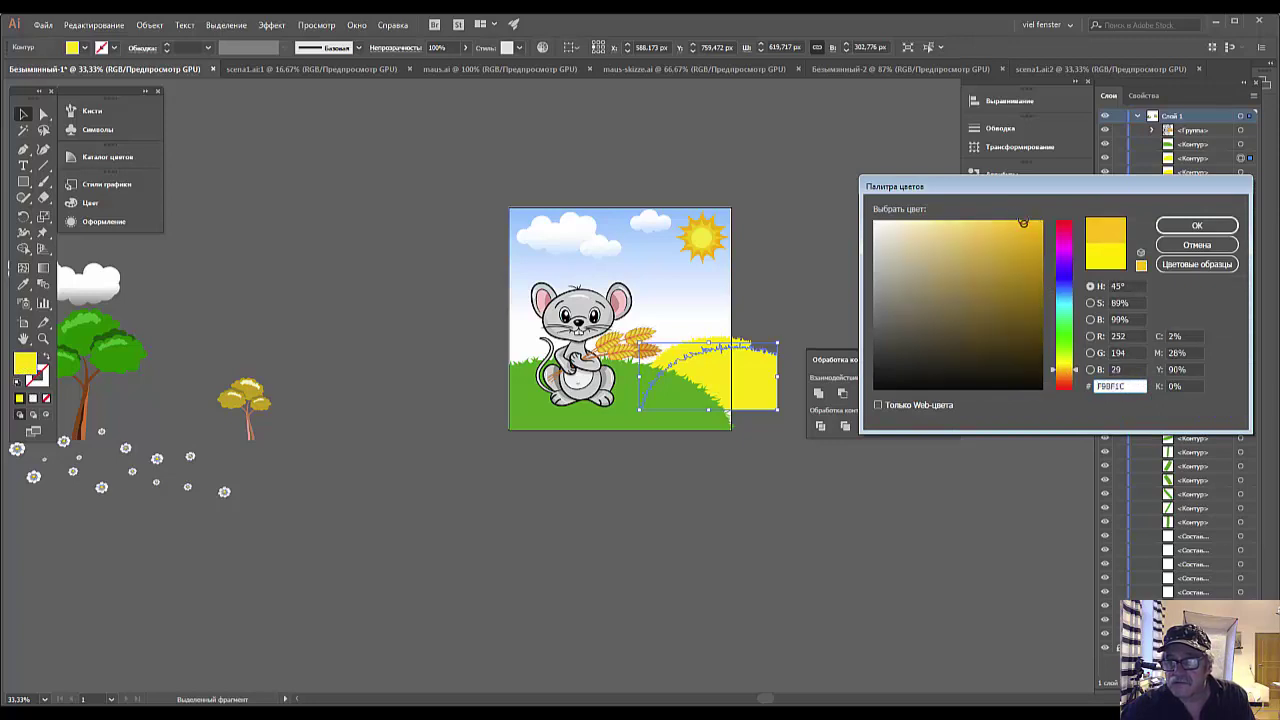
click(1180, 232)
click(771, 463)
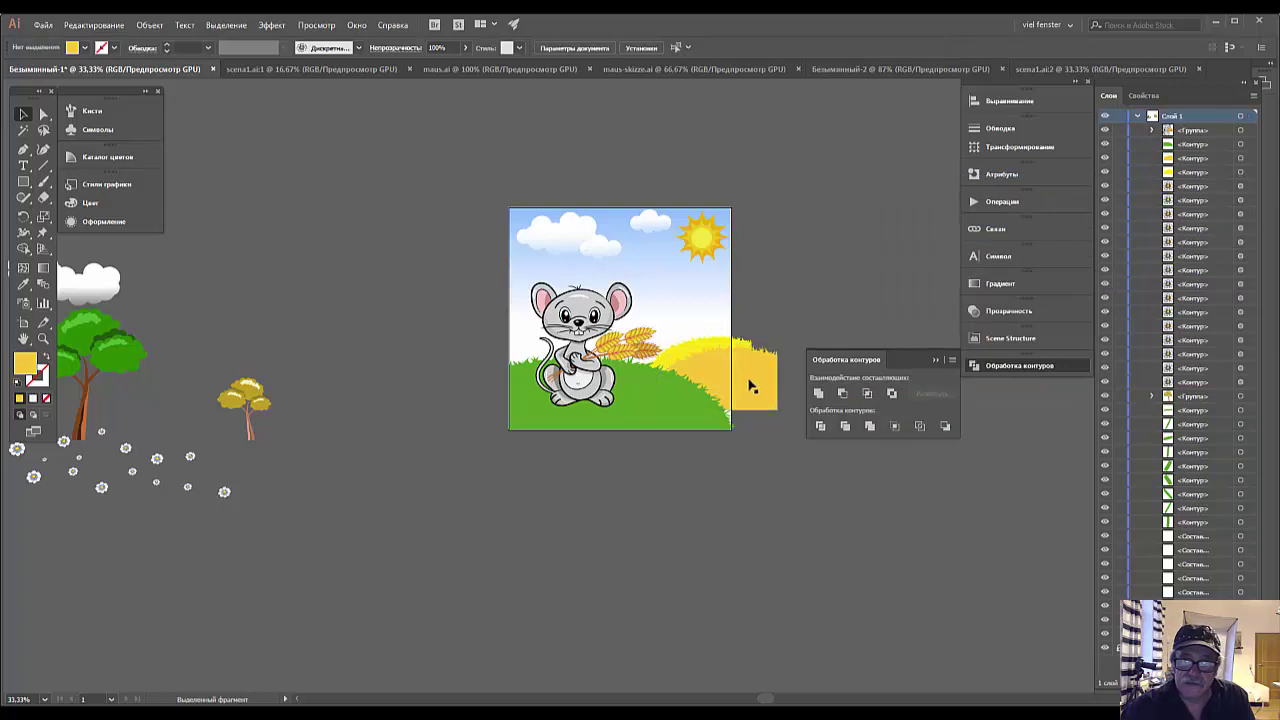
Duplicate the golden hill down-left across the artboard's bottom right.
click(748, 377)
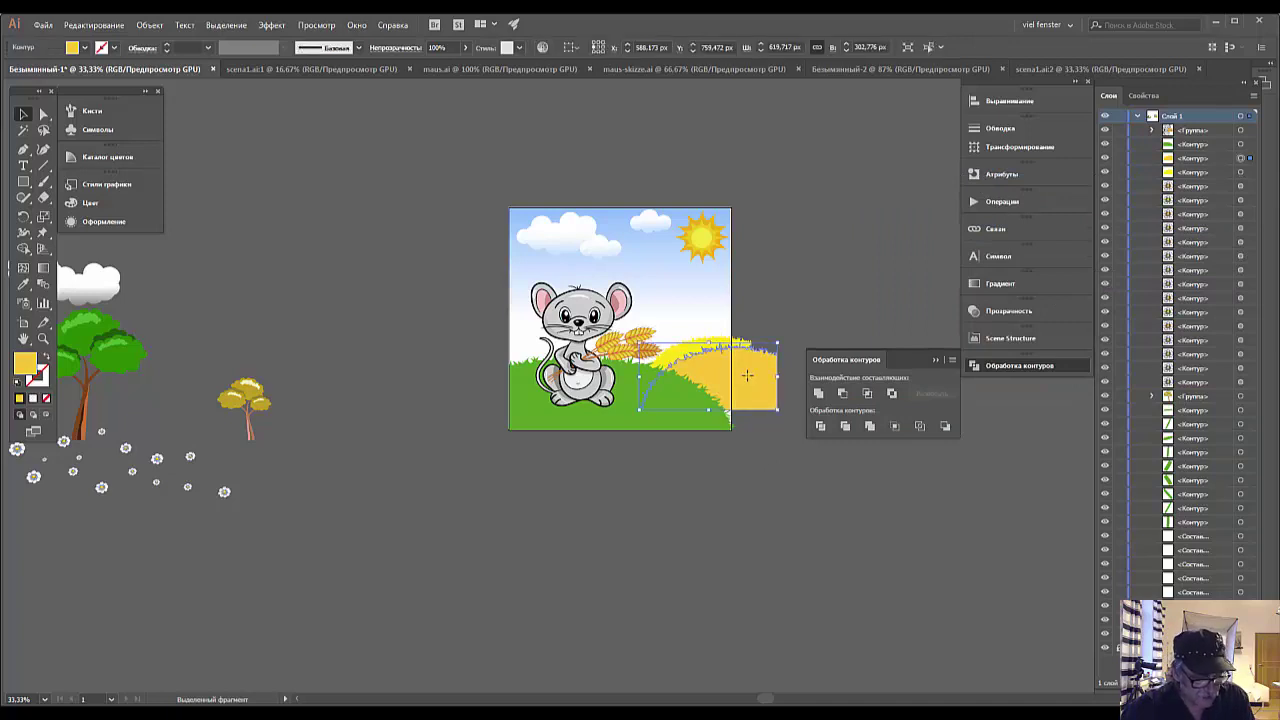
drag(750, 379, 725, 402)
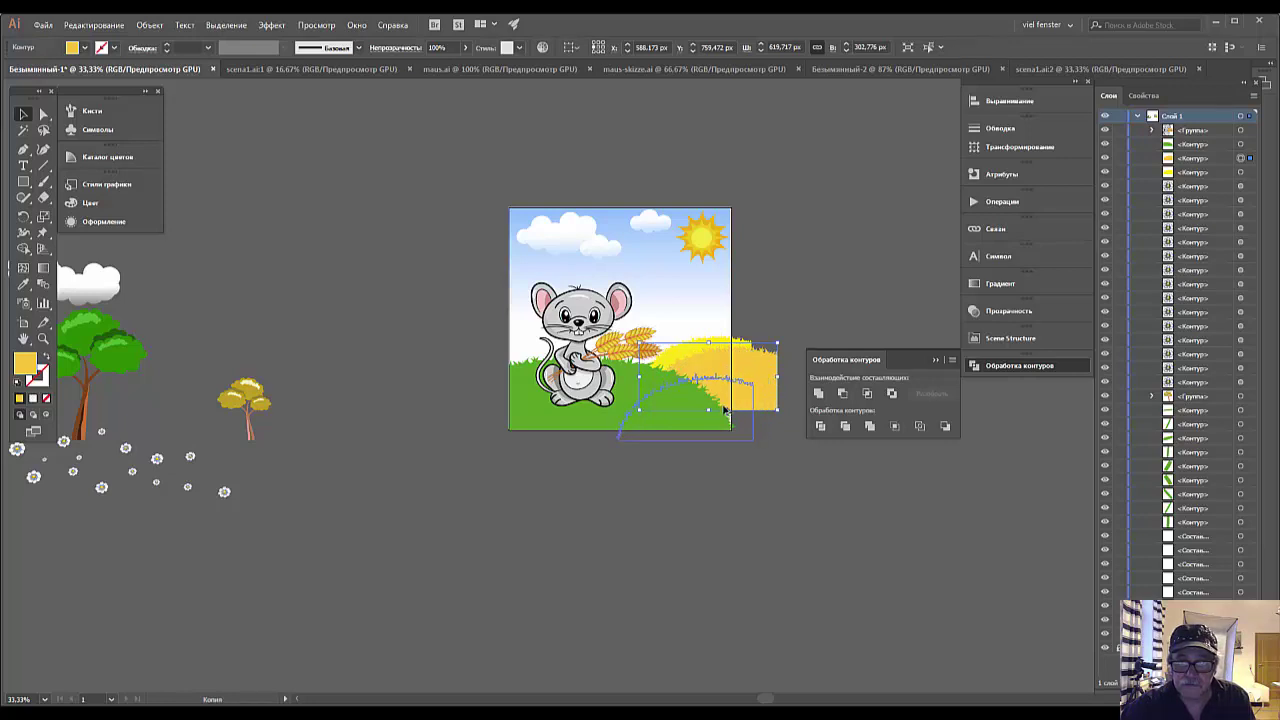
drag(725, 400, 725, 401)
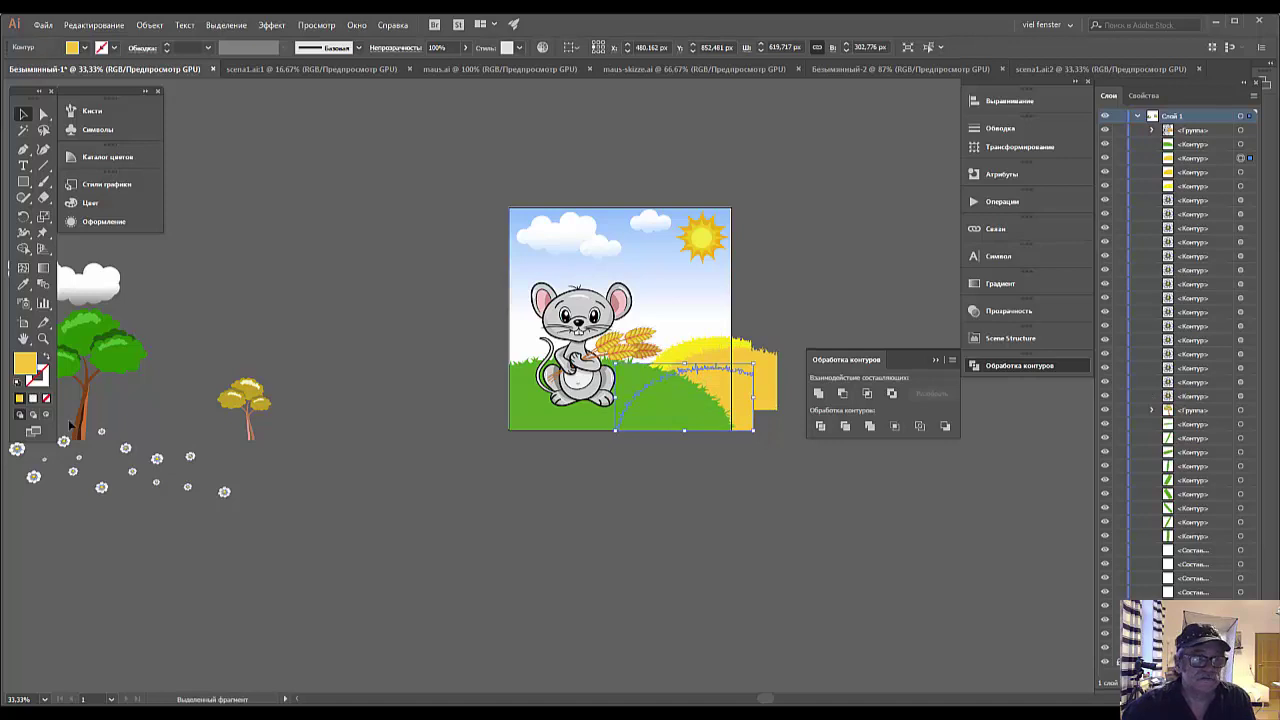
double_click(26, 370)
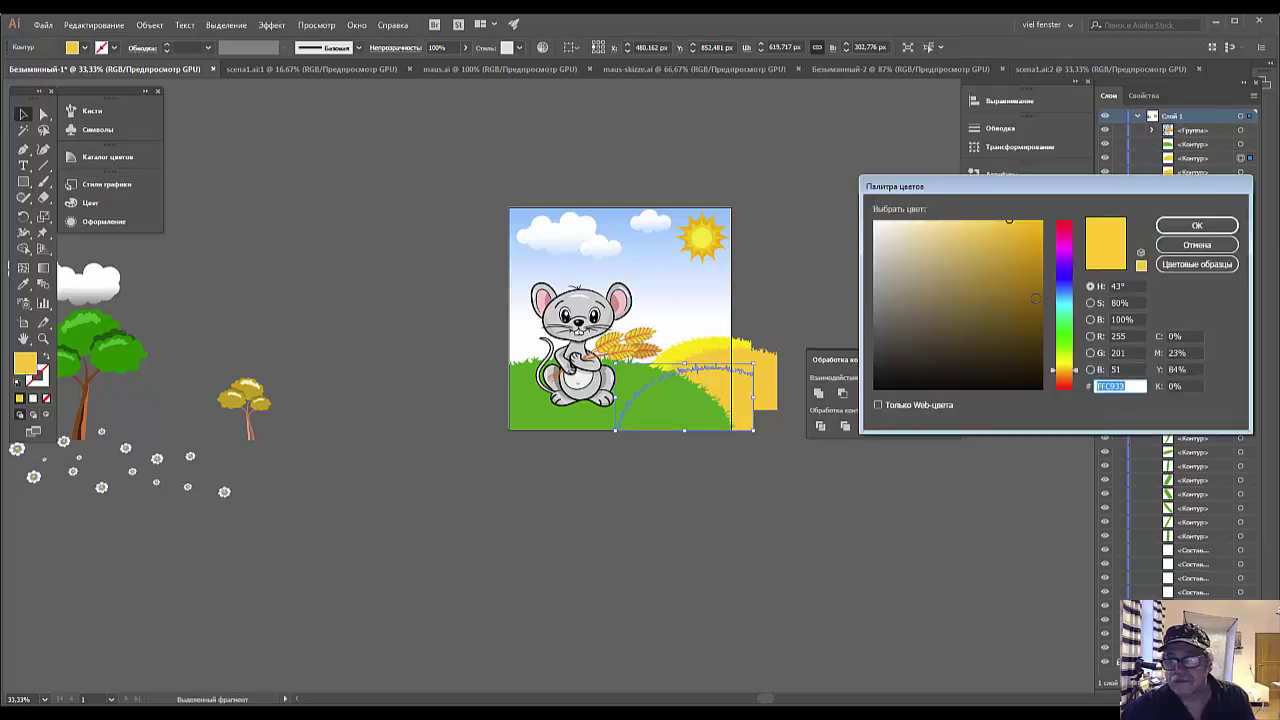
Fill the lower hill copy with a saturated, slightly reddish orange, then deselect it.
drag(1059, 375, 1059, 378)
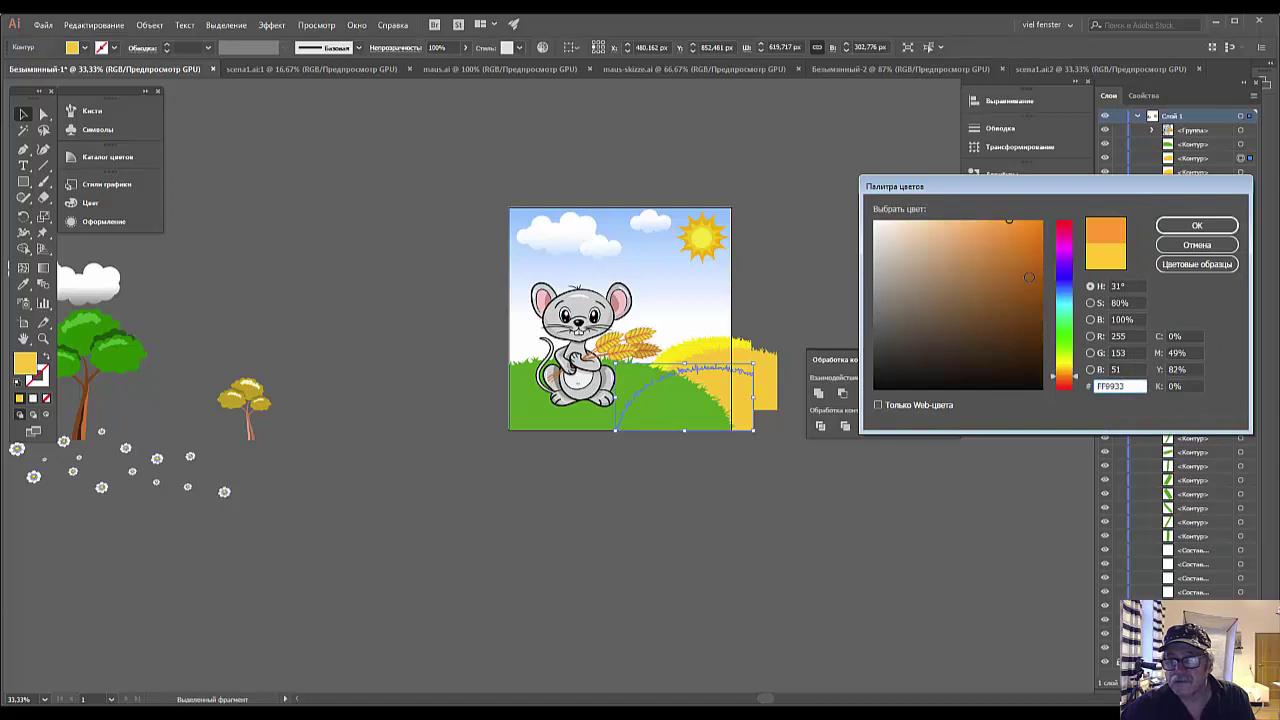
drag(1016, 244, 1025, 226)
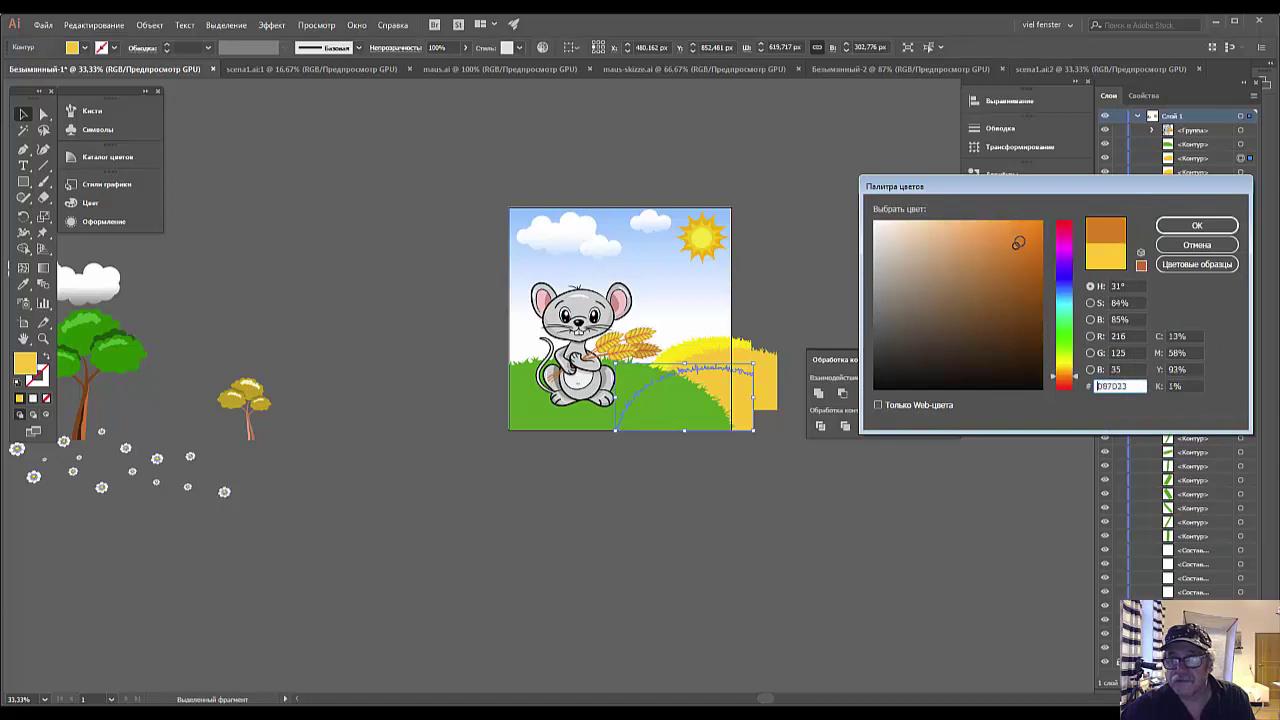
click(1170, 226)
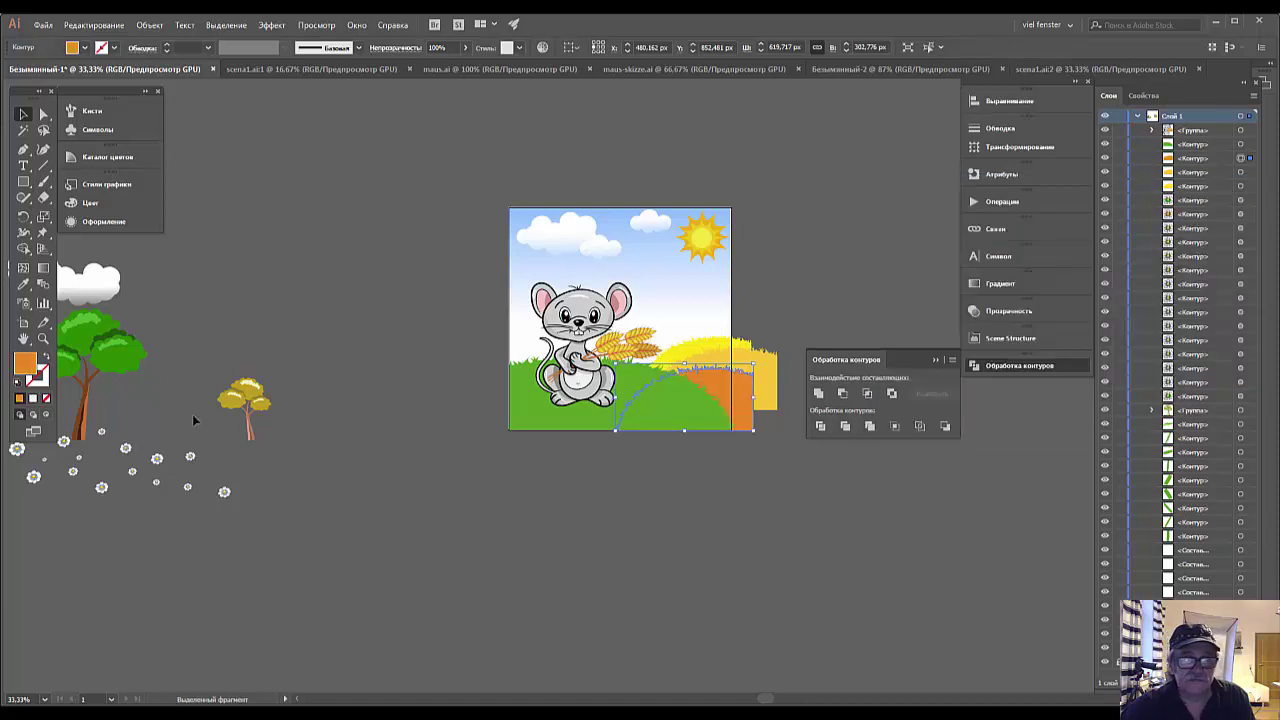
double_click(25, 367)
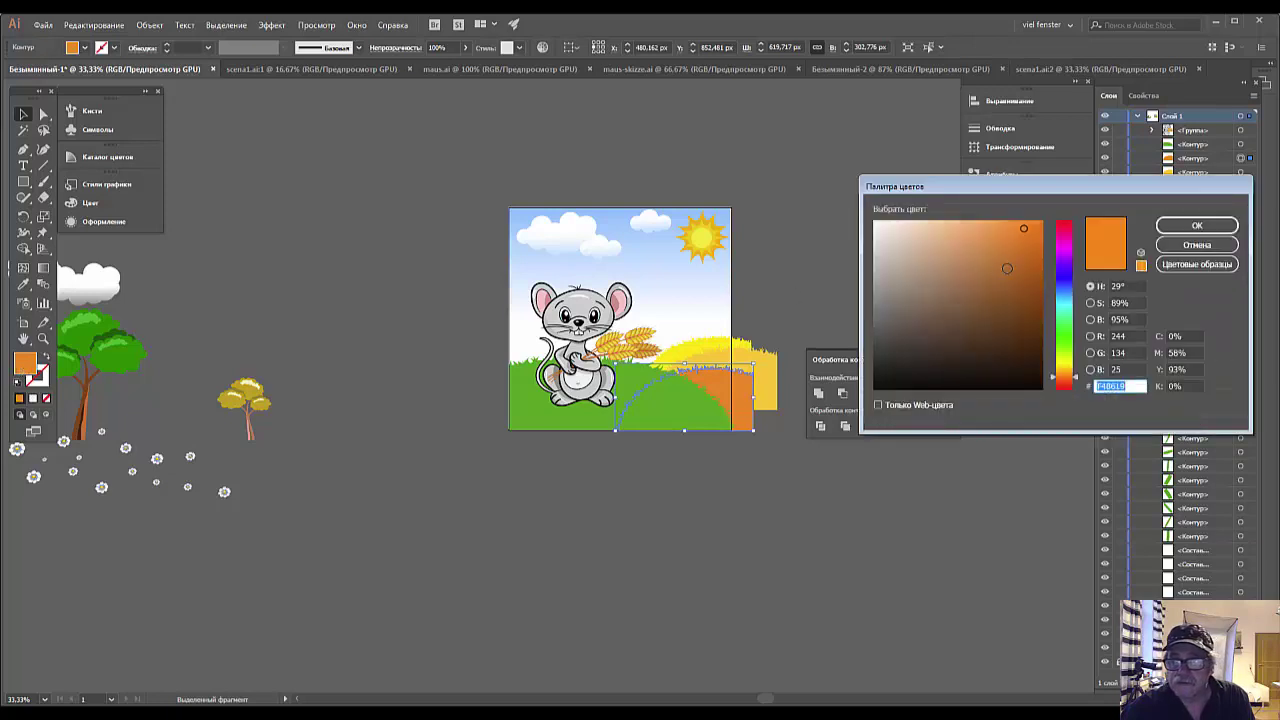
drag(1078, 378, 1078, 376)
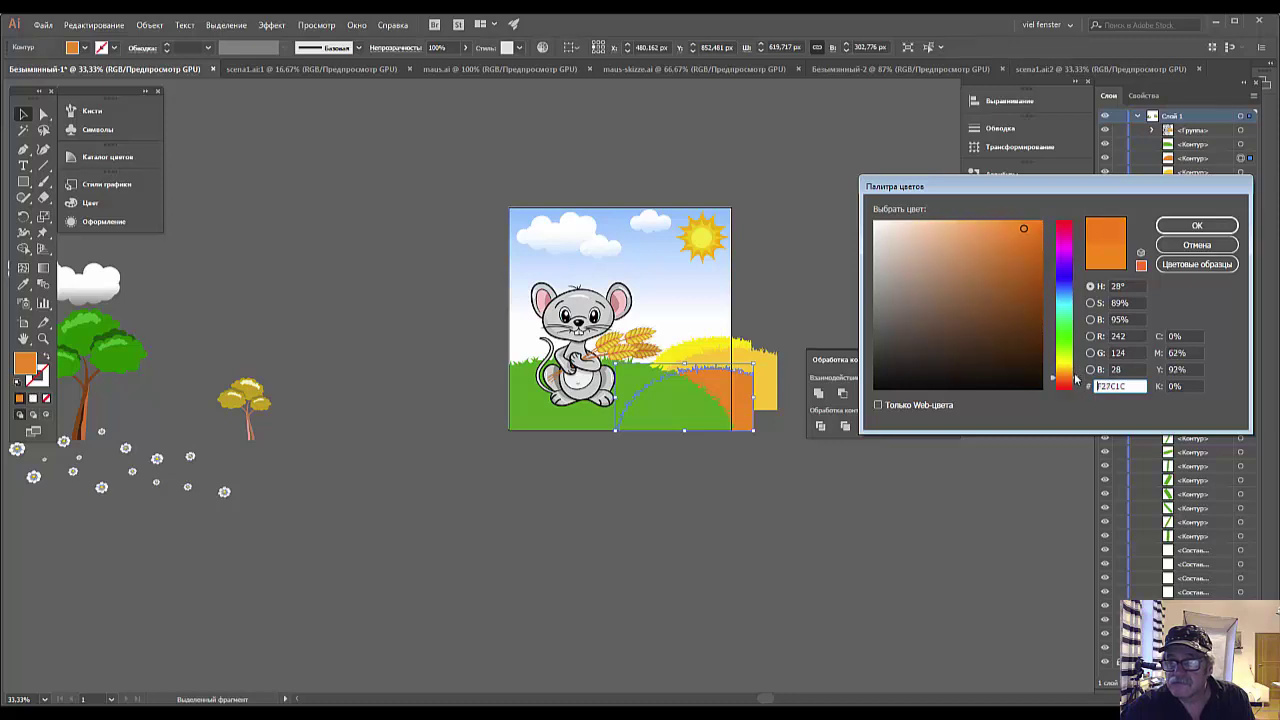
click(1196, 226)
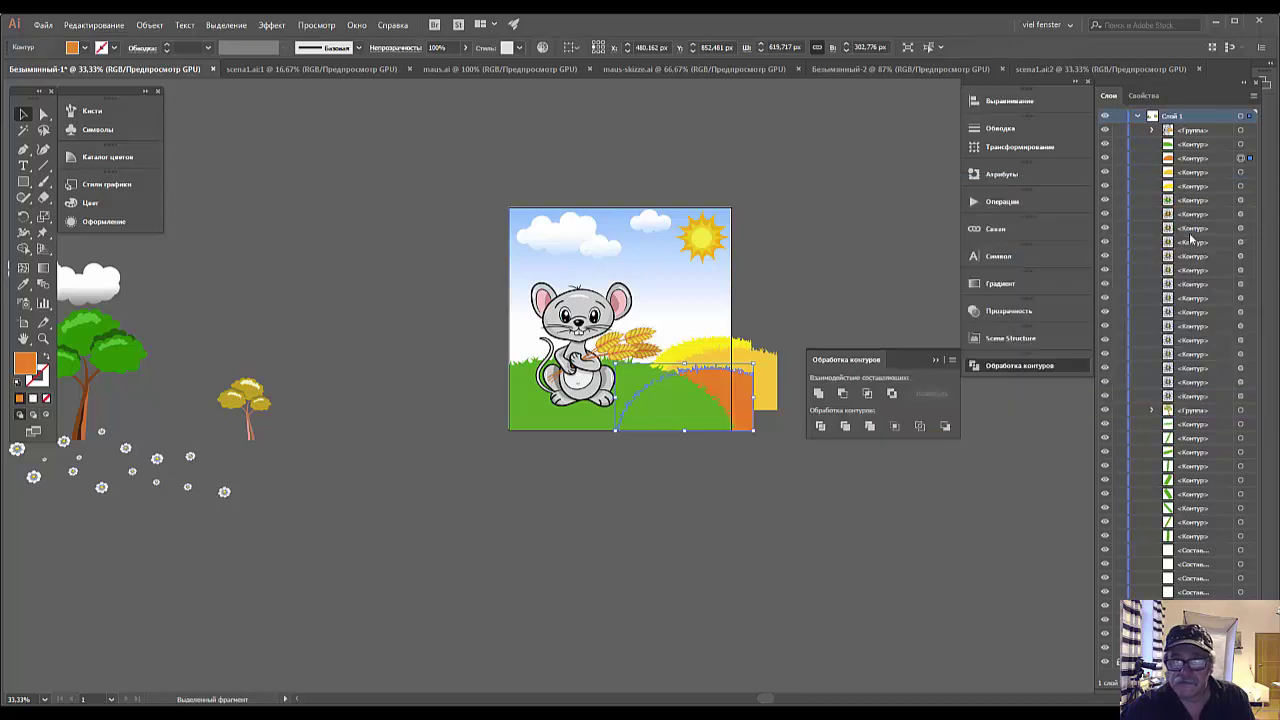
click(985, 525)
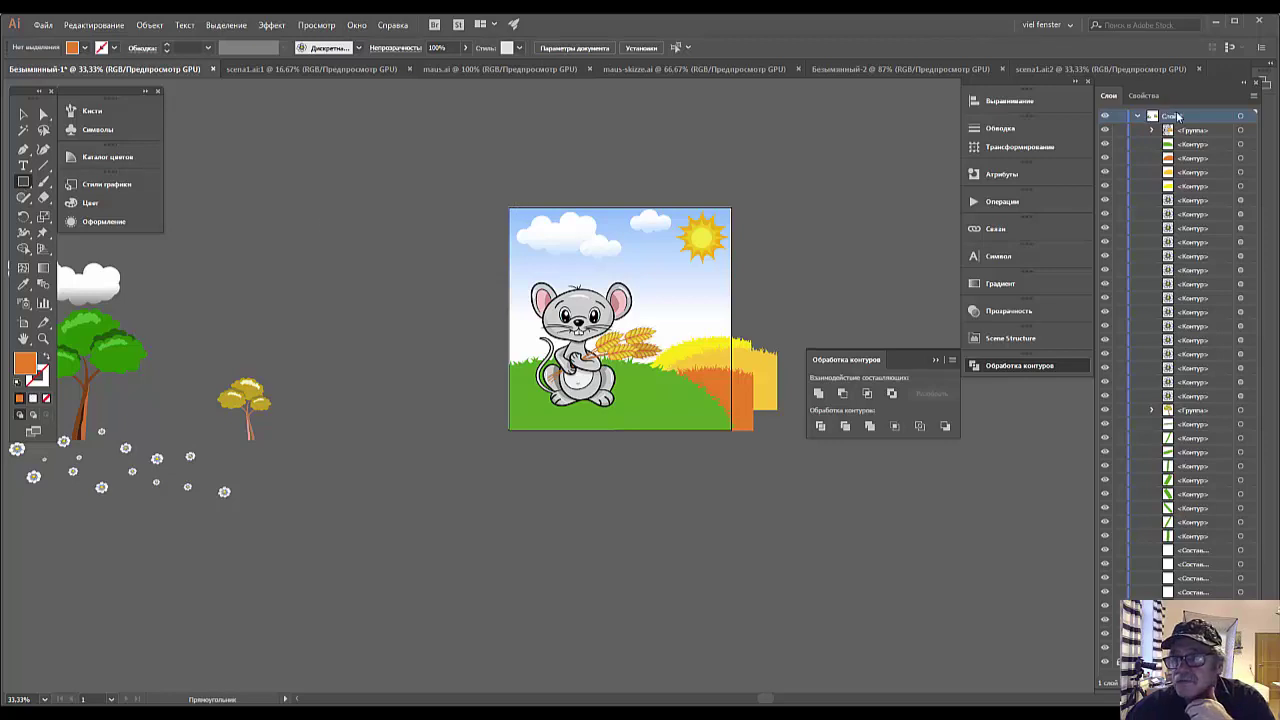
Draw an unfilled artboard-sized rectangle on a new layer and divide the artwork along it.
key(ctrl+l)
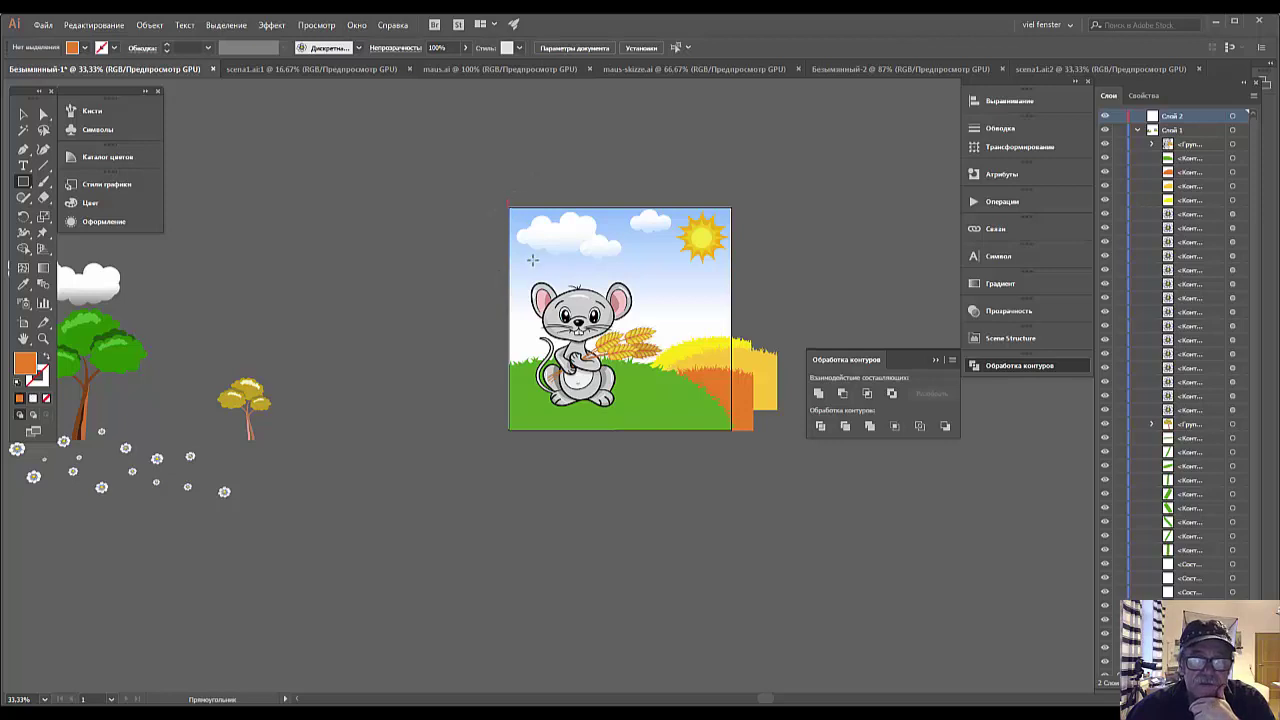
drag(533, 260, 731, 431)
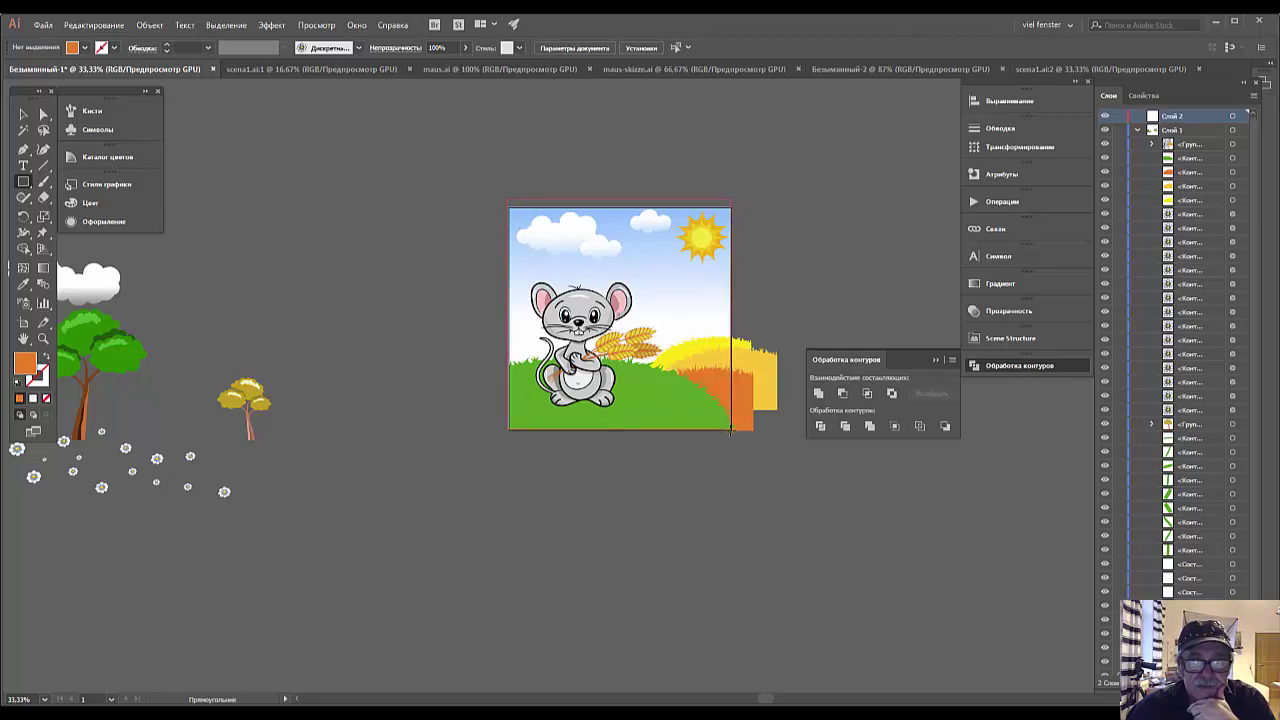
drag(731, 431, 730, 429)
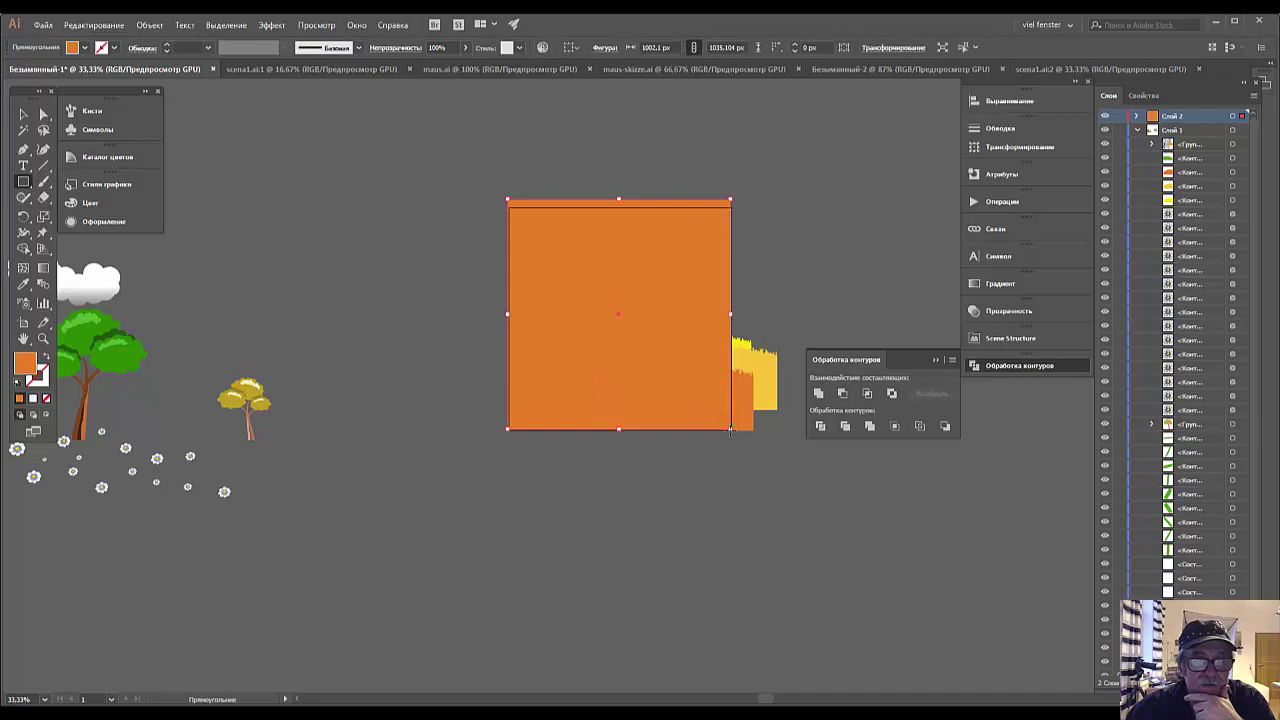
click(45, 399)
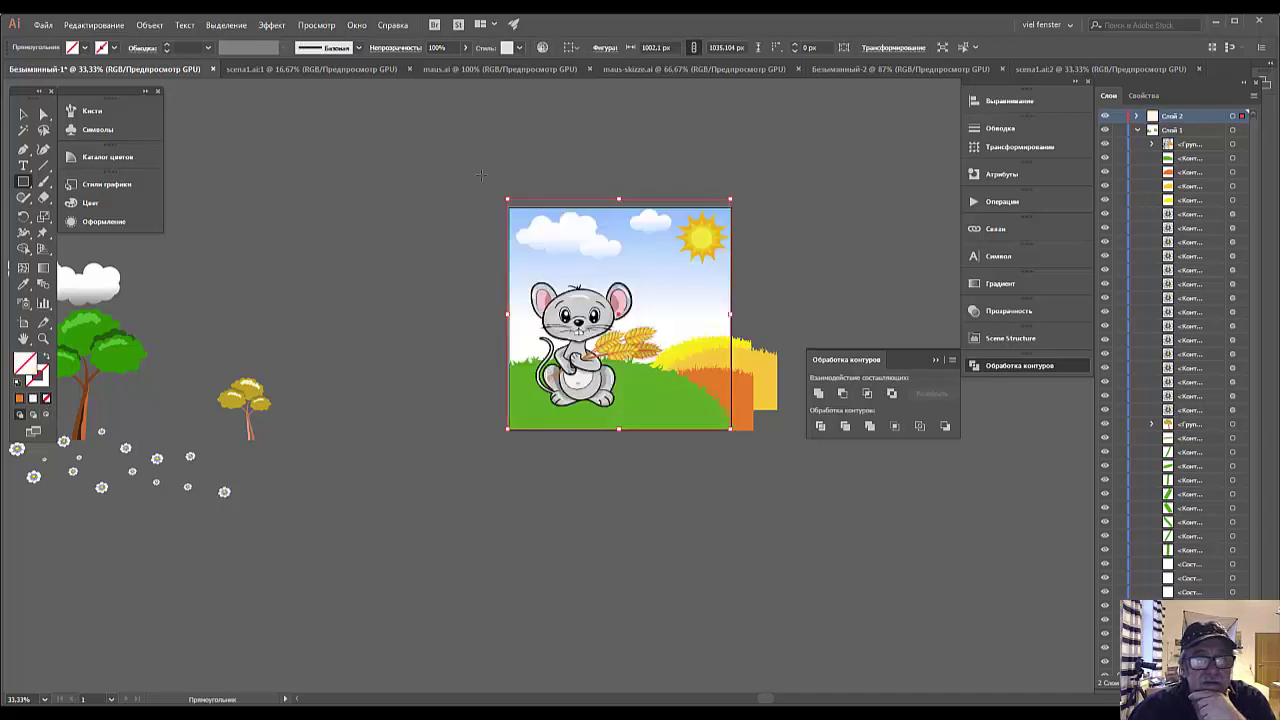
click(145, 27)
mouse_move(168, 331)
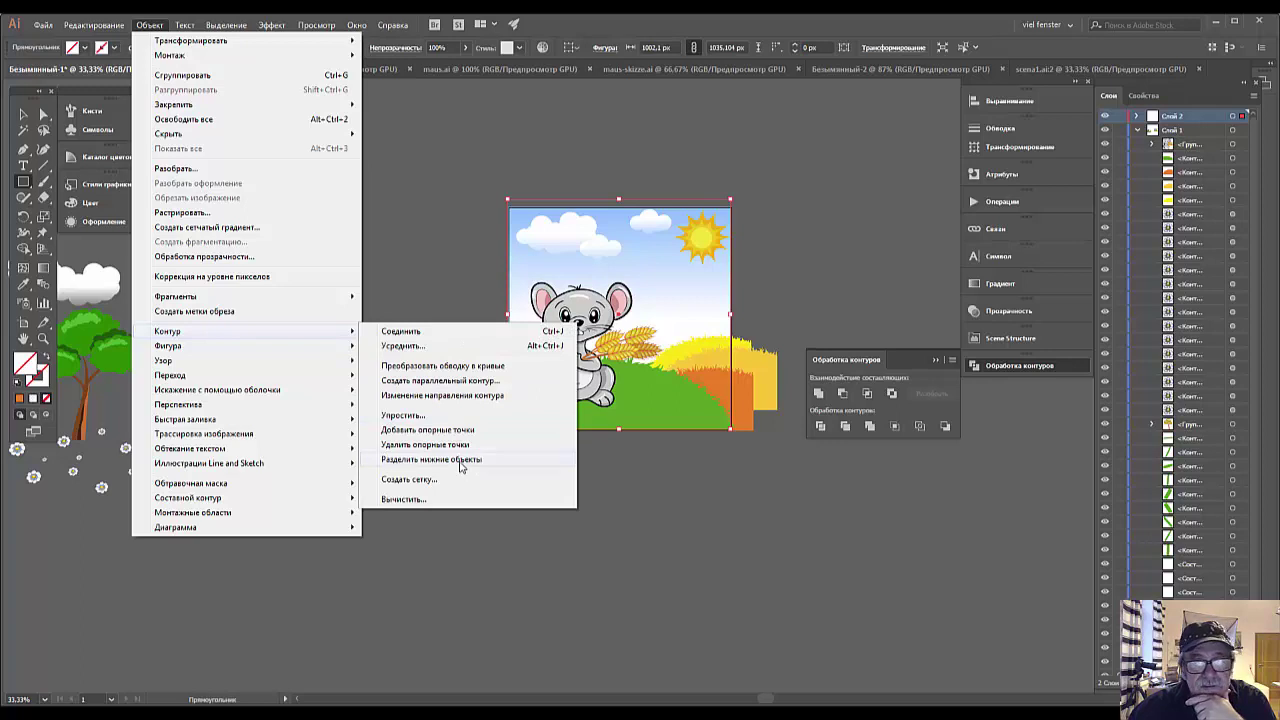
click(461, 460)
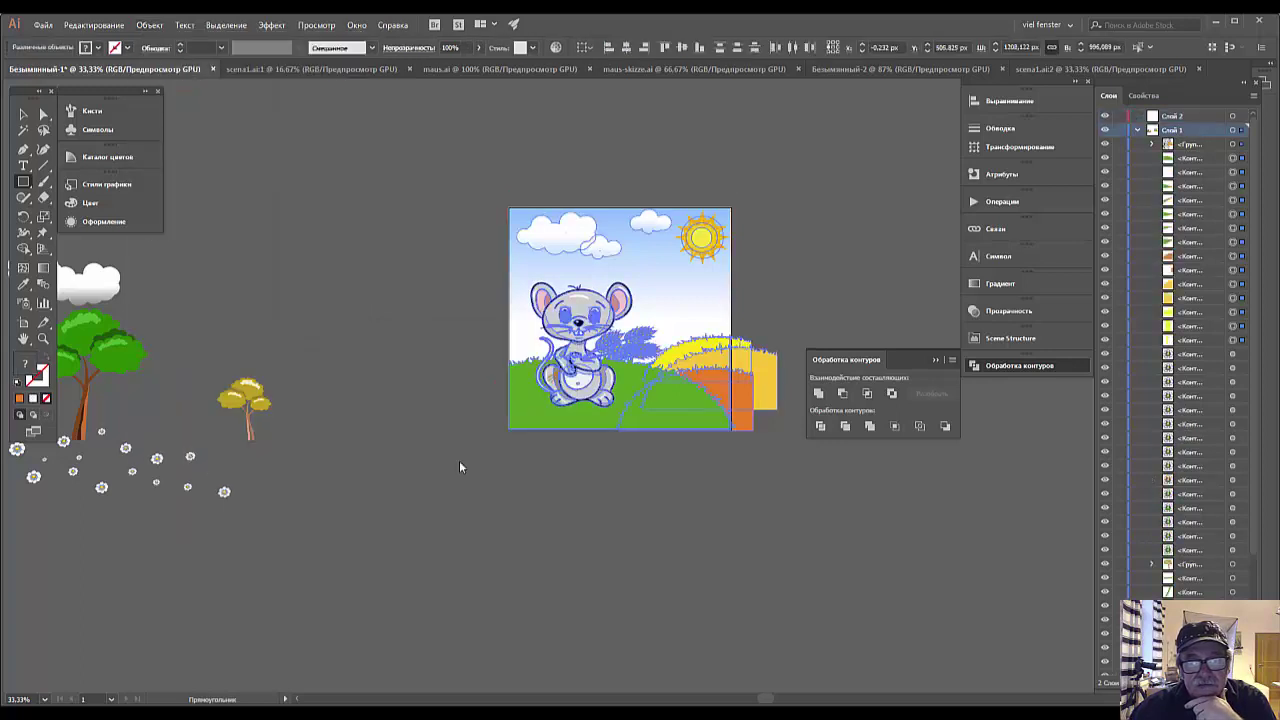
click(617, 573)
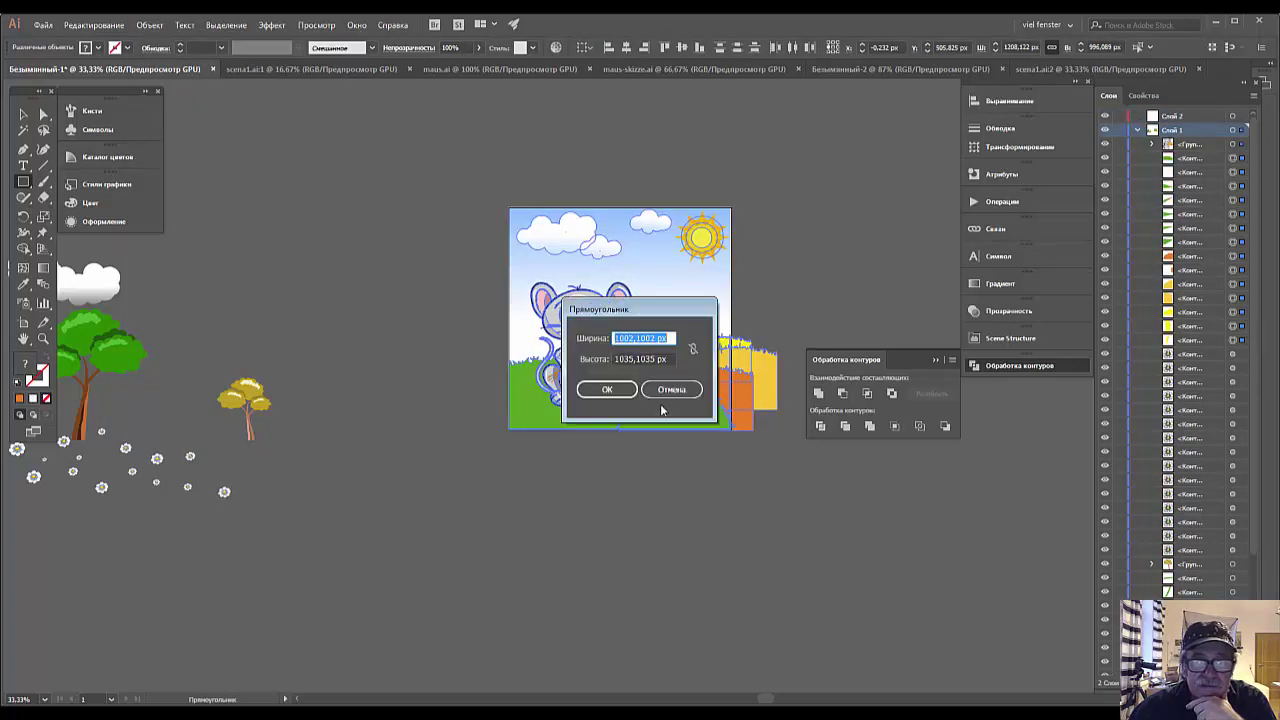
click(671, 389)
Delete the stray yellow and orange field pieces outside the artboard.
click(24, 114)
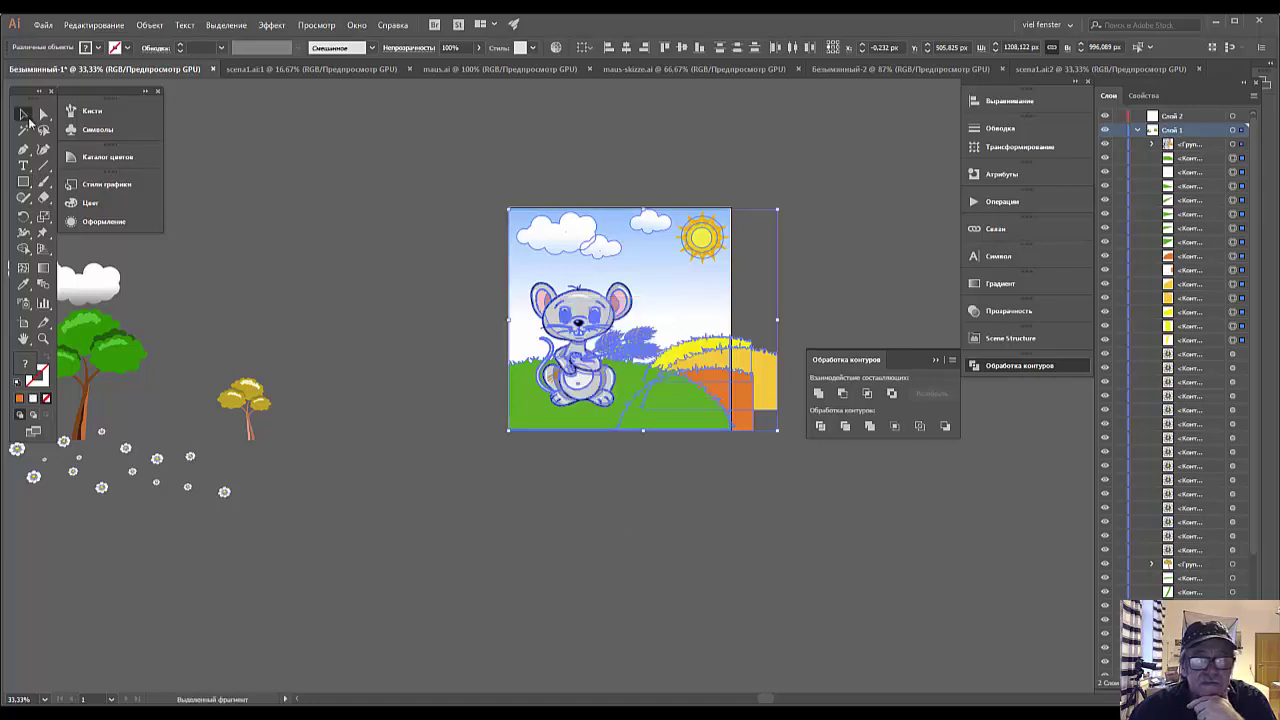
click(549, 479)
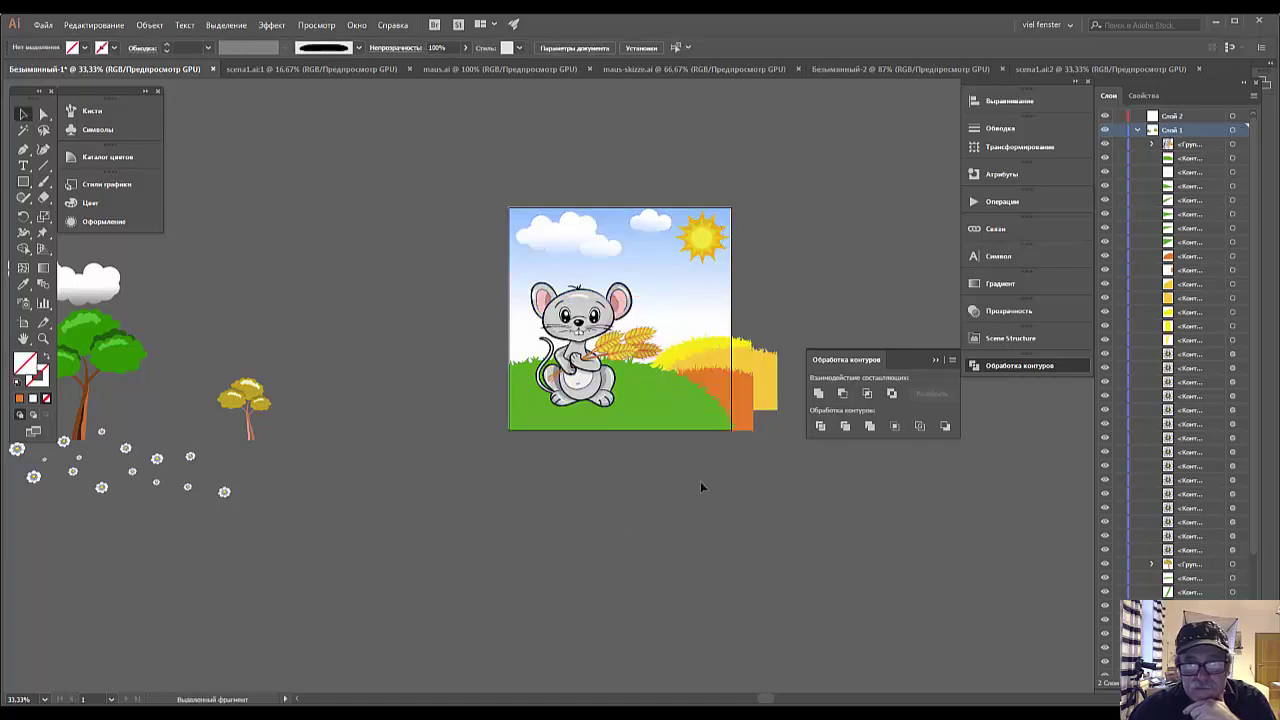
click(763, 385)
key(Delete)
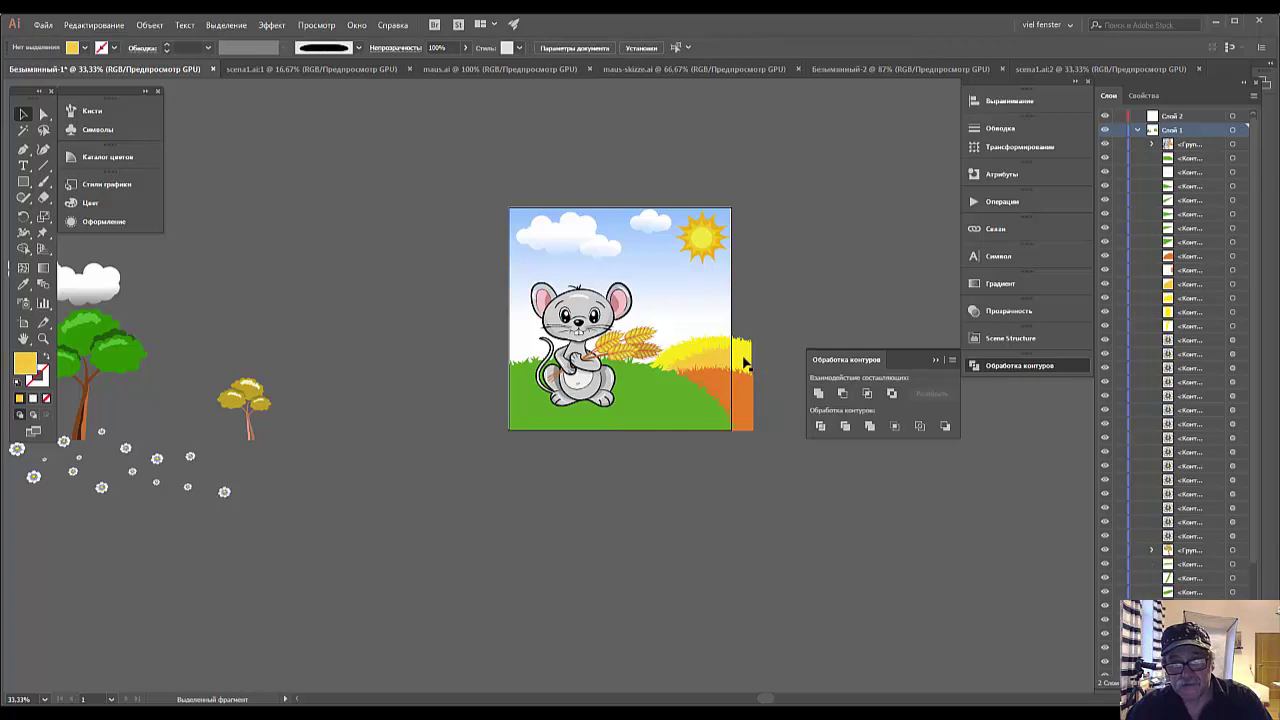
click(740, 405)
key(Delete)
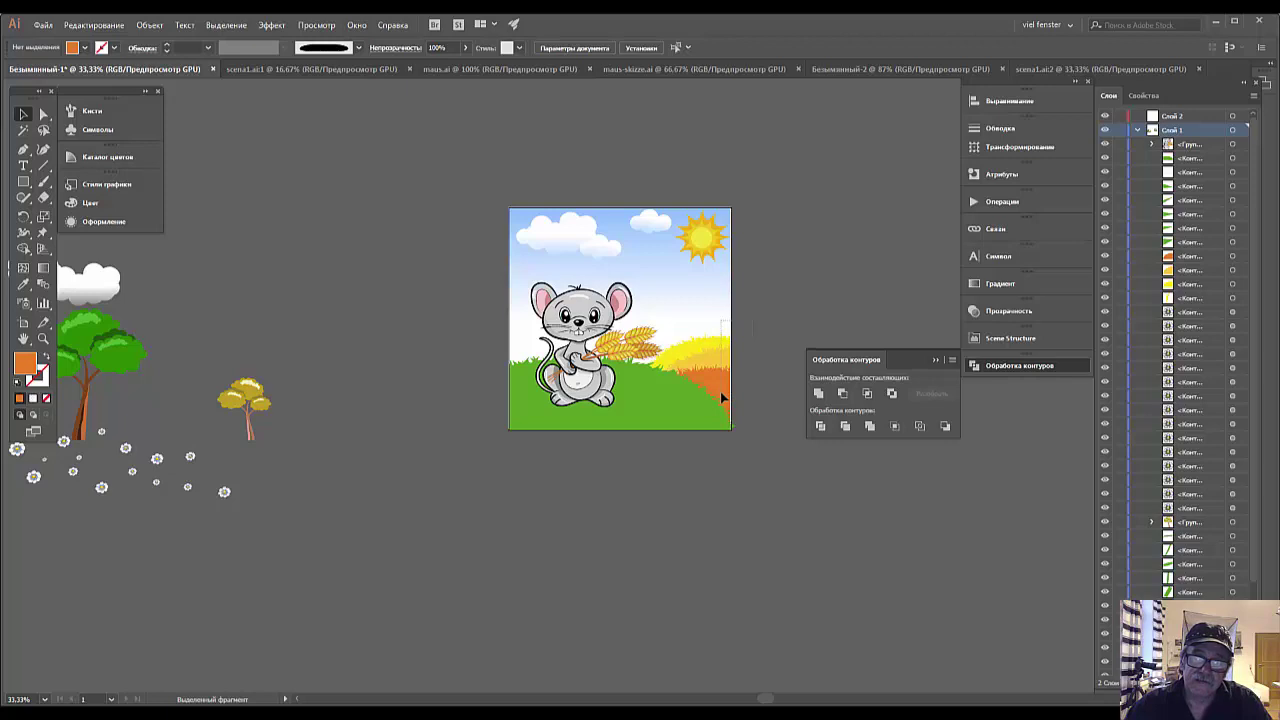
Trim the wheat-field hills to the artboard's right edge and move the tree onto the picture.
drag(722, 397, 735, 383)
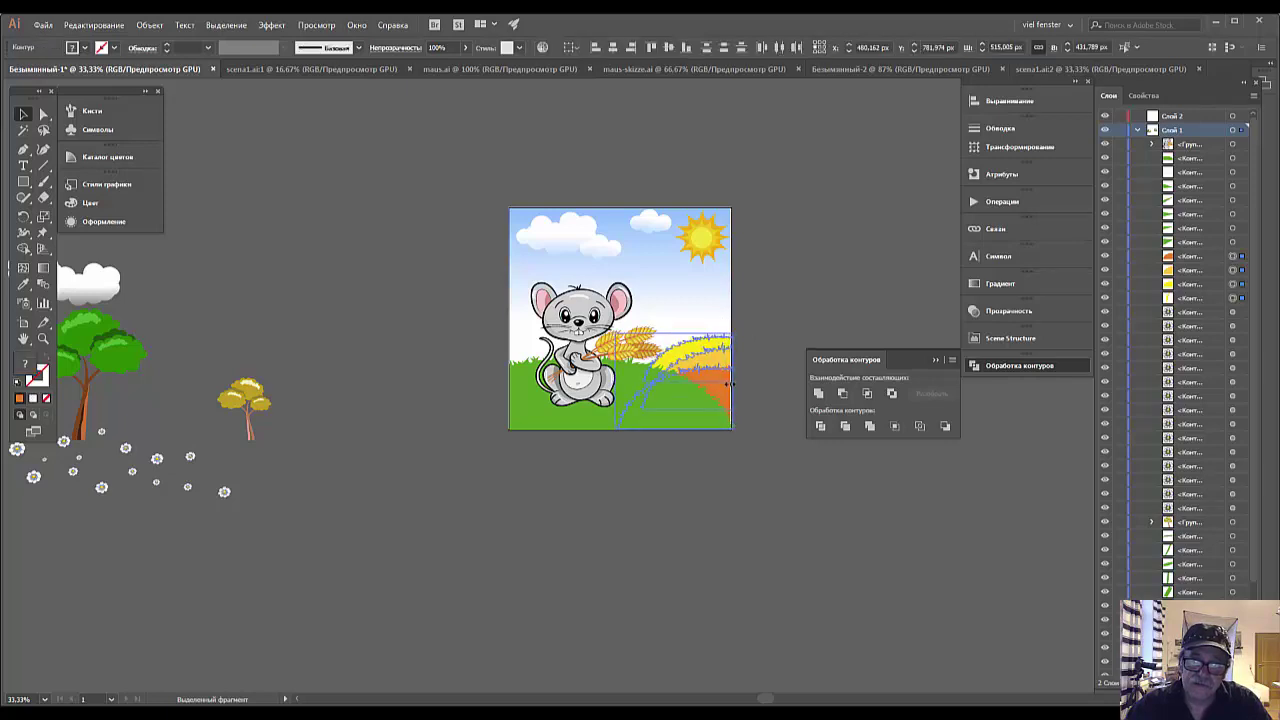
drag(735, 383, 731, 383)
click(778, 473)
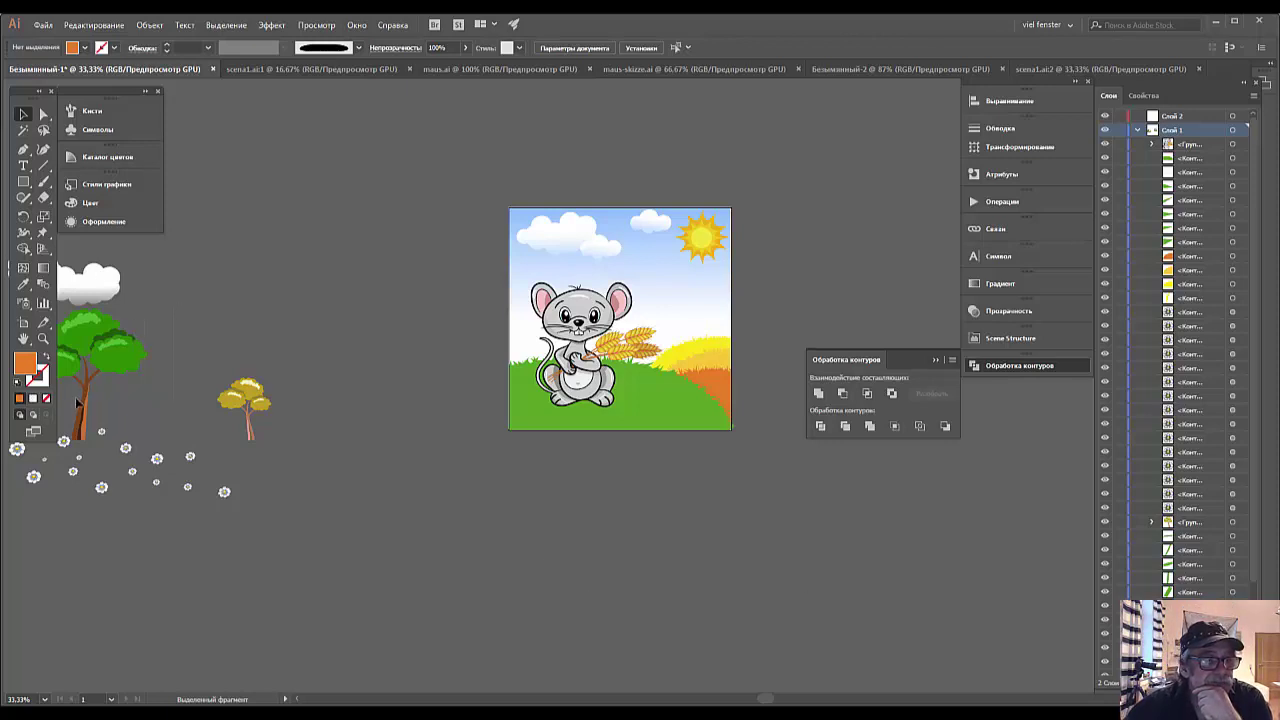
click(108, 354)
drag(126, 349, 588, 280)
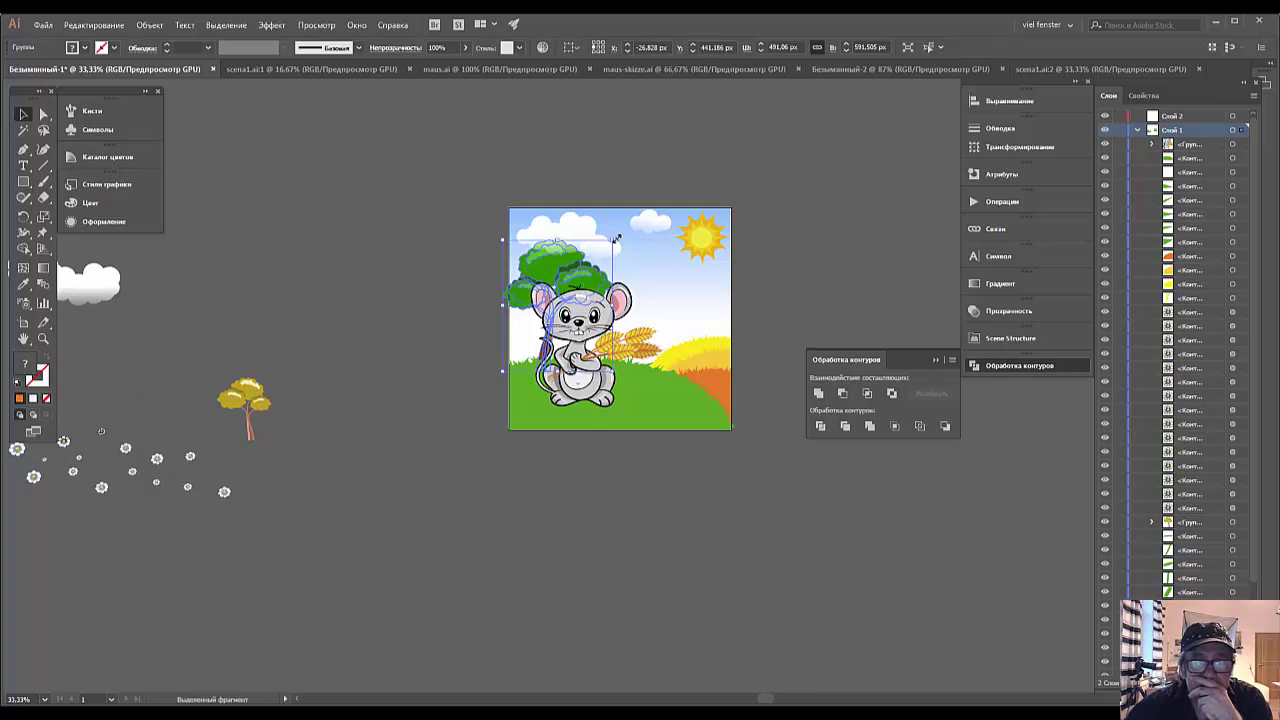
Resize the tree, enlarging it and then shrinking it to fit.
drag(616, 237, 630, 224)
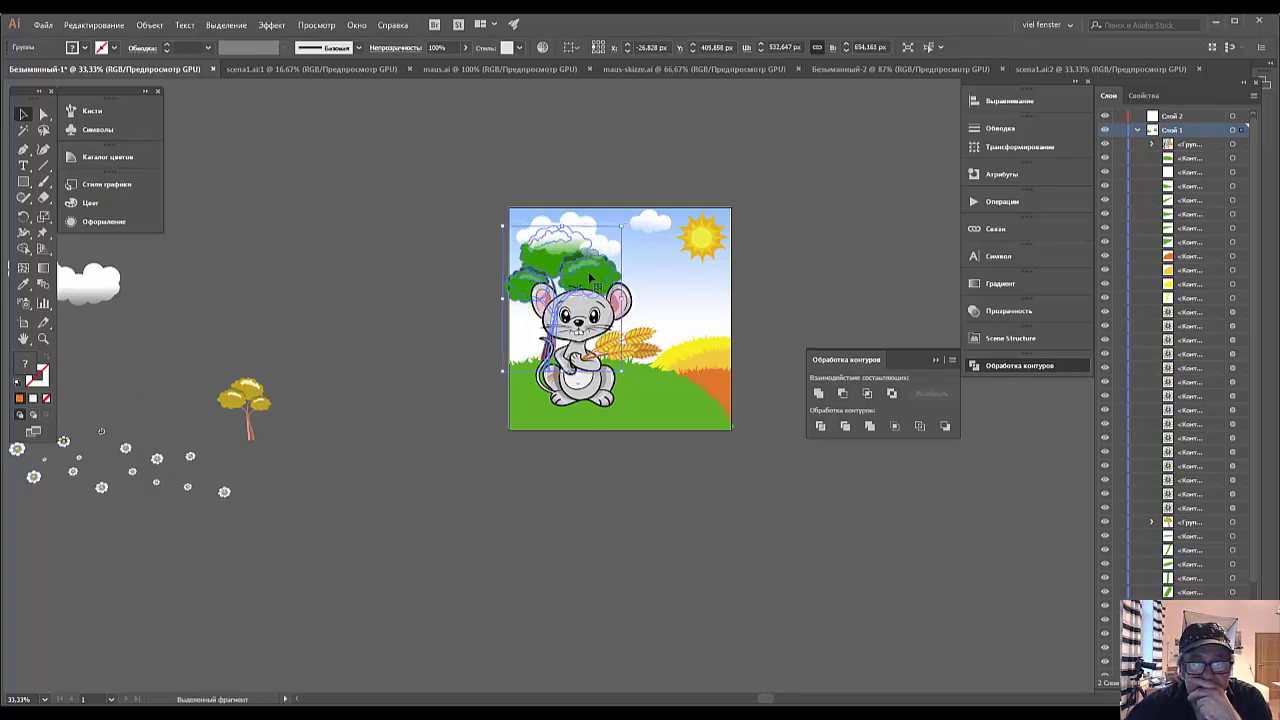
click(336, 394)
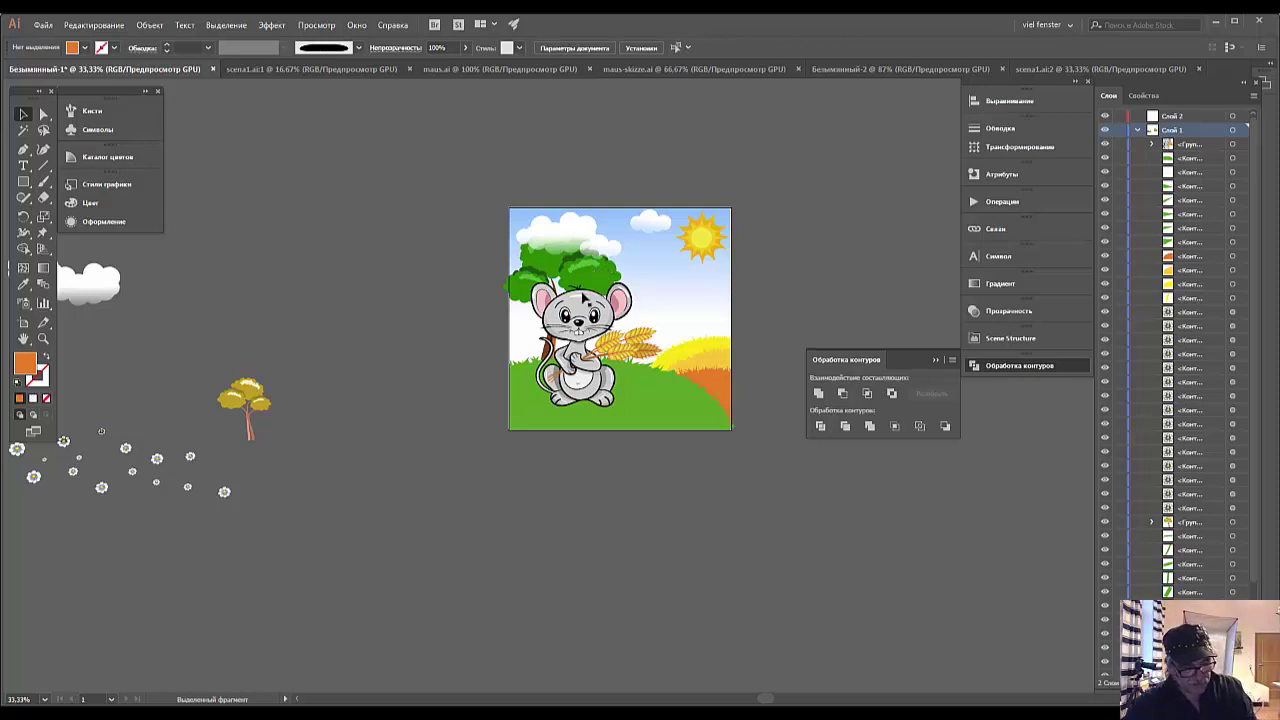
key(a)
click(583, 300)
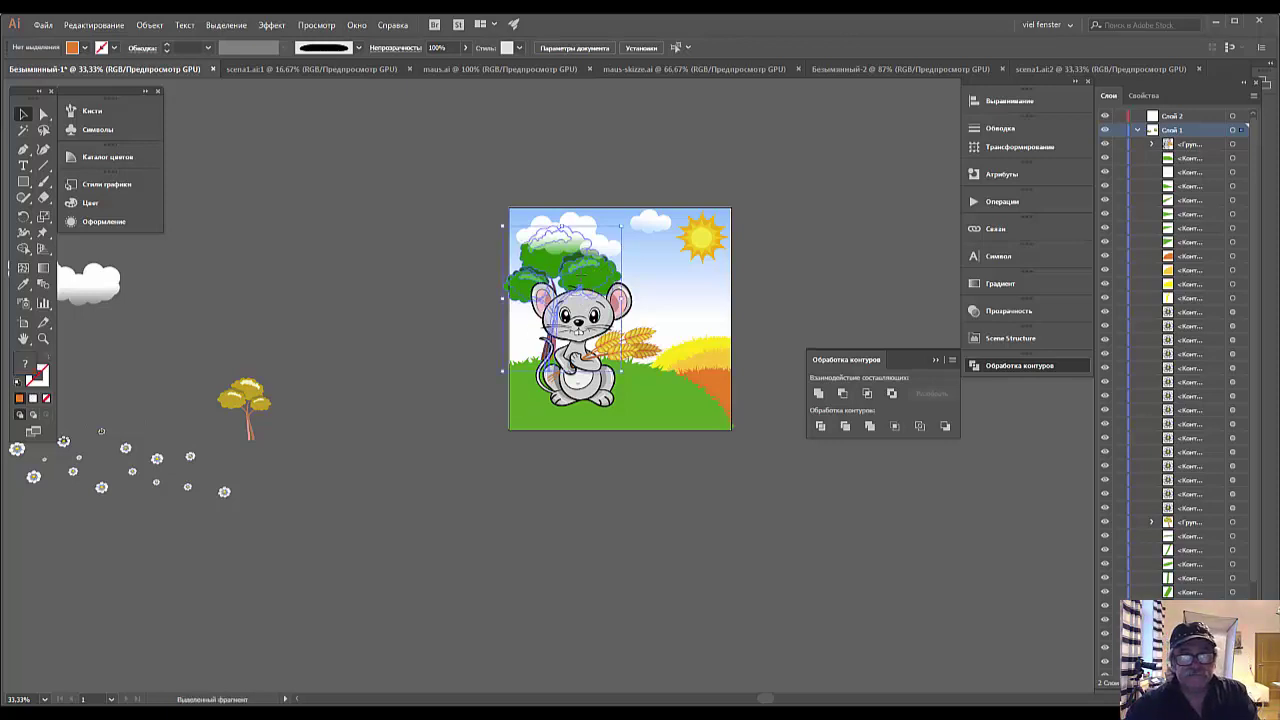
drag(621, 228, 588, 268)
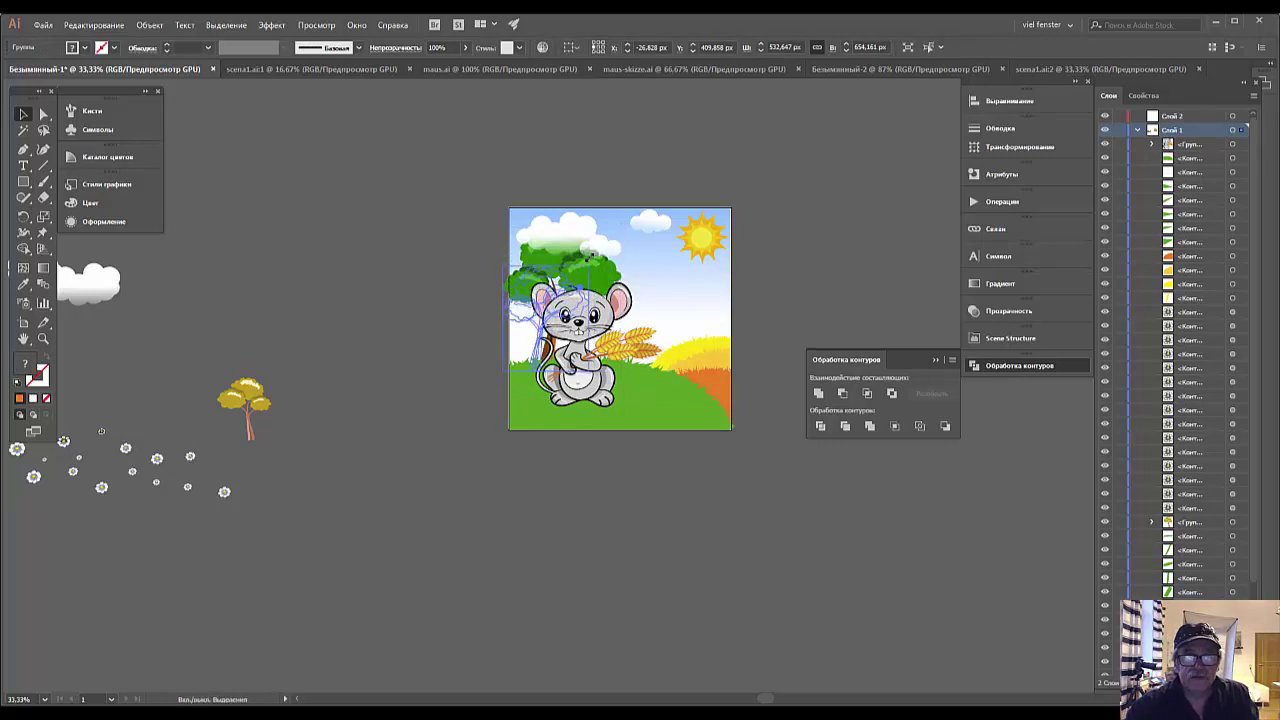
click(466, 505)
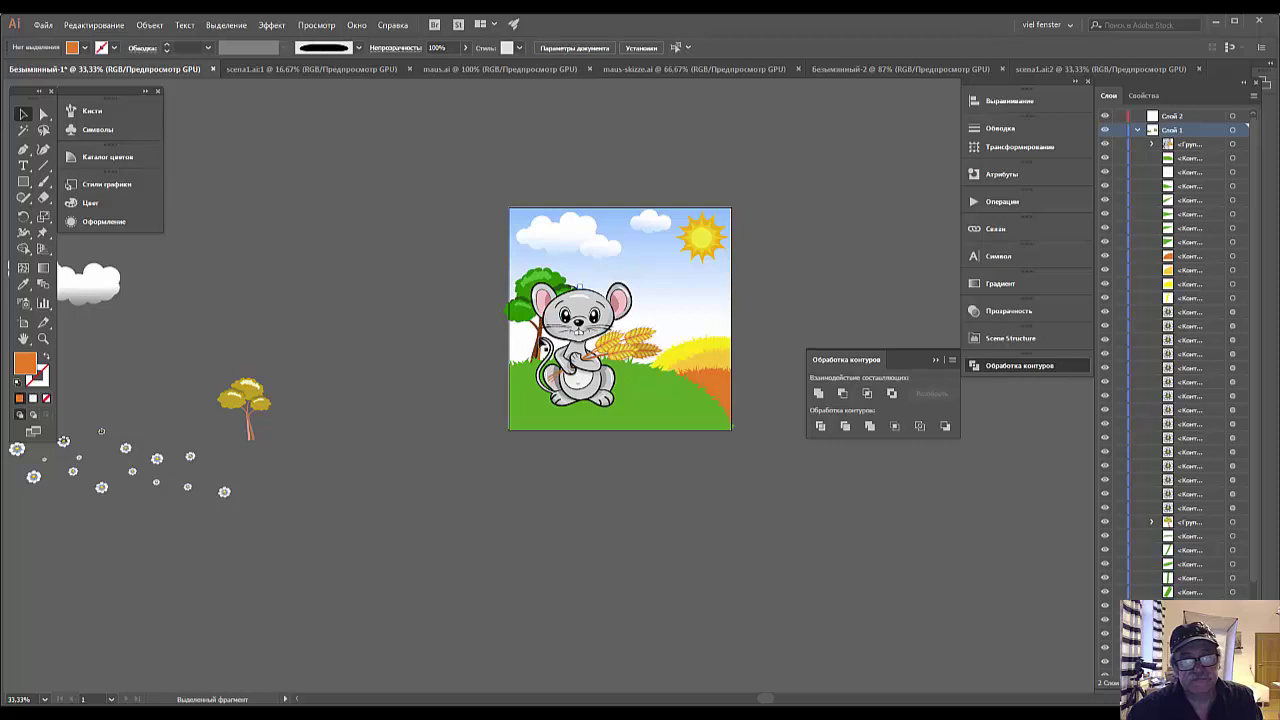
Tilt the tree and position it at the picture's left, beside the mouse.
click(578, 288)
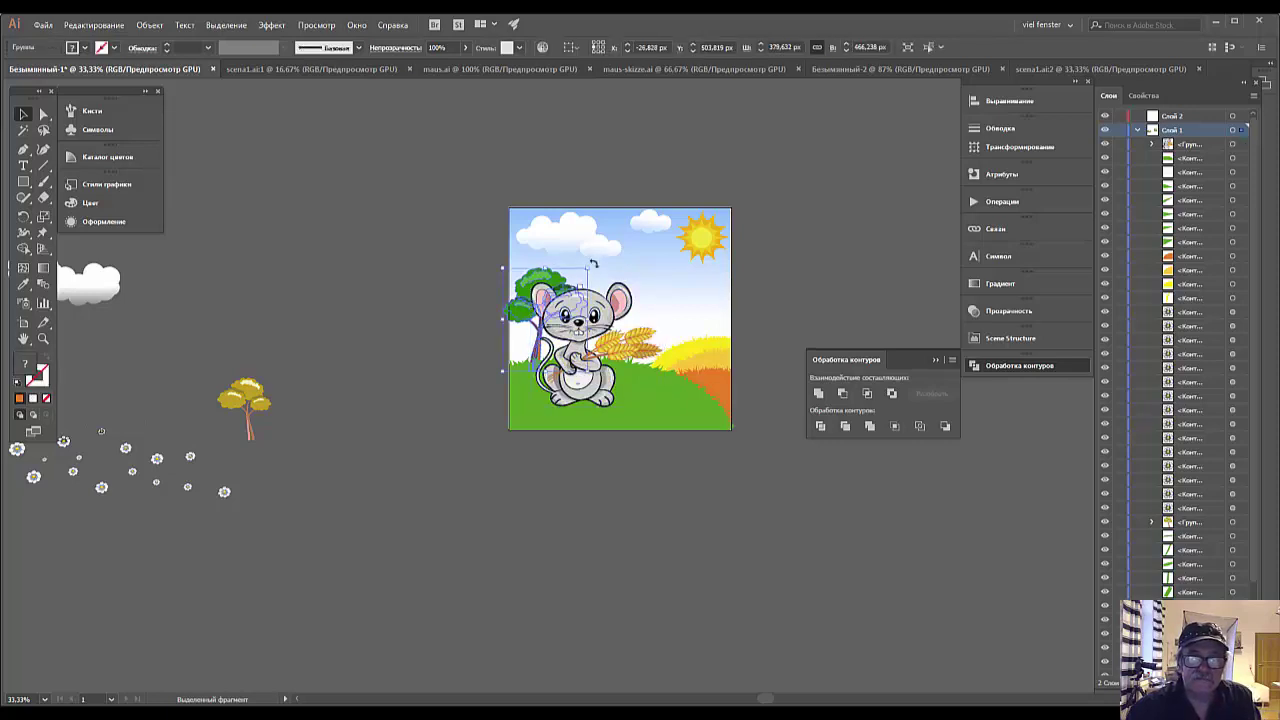
mouse_move(589, 264)
mouse_down()
mouse_move(541, 290)
mouse_move(531, 275)
mouse_up()
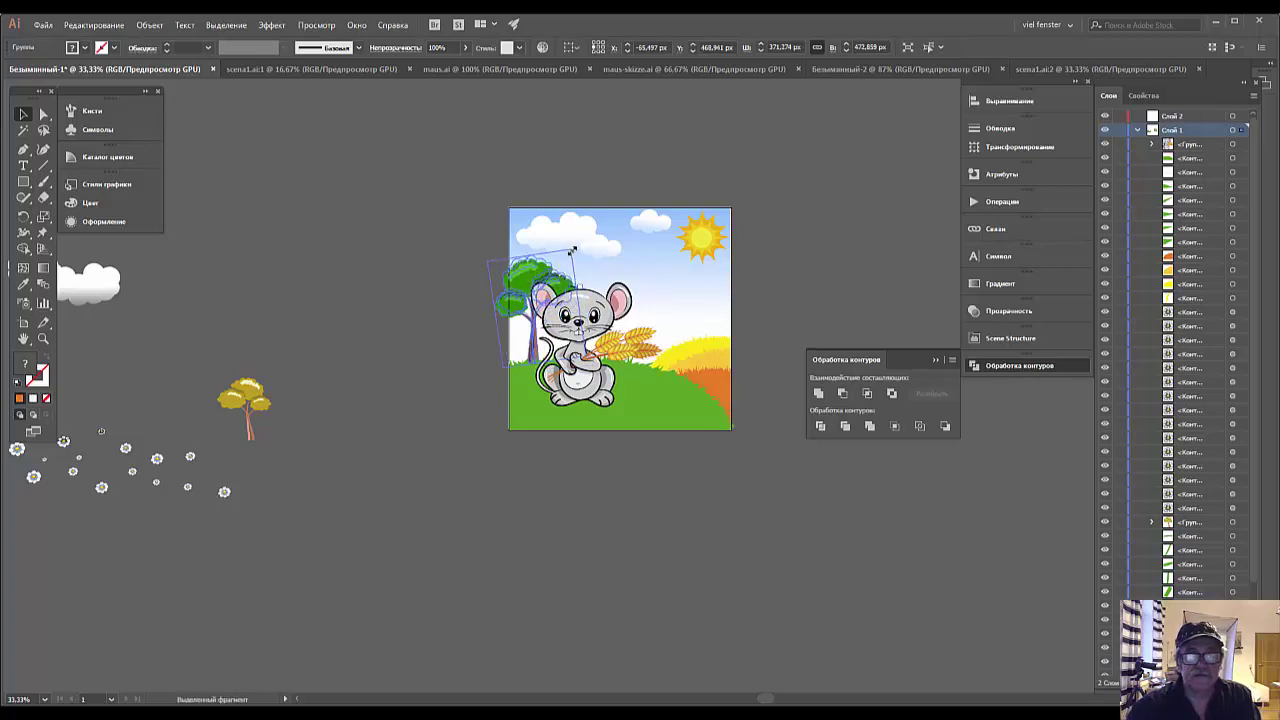
drag(570, 256, 393, 307)
click(316, 519)
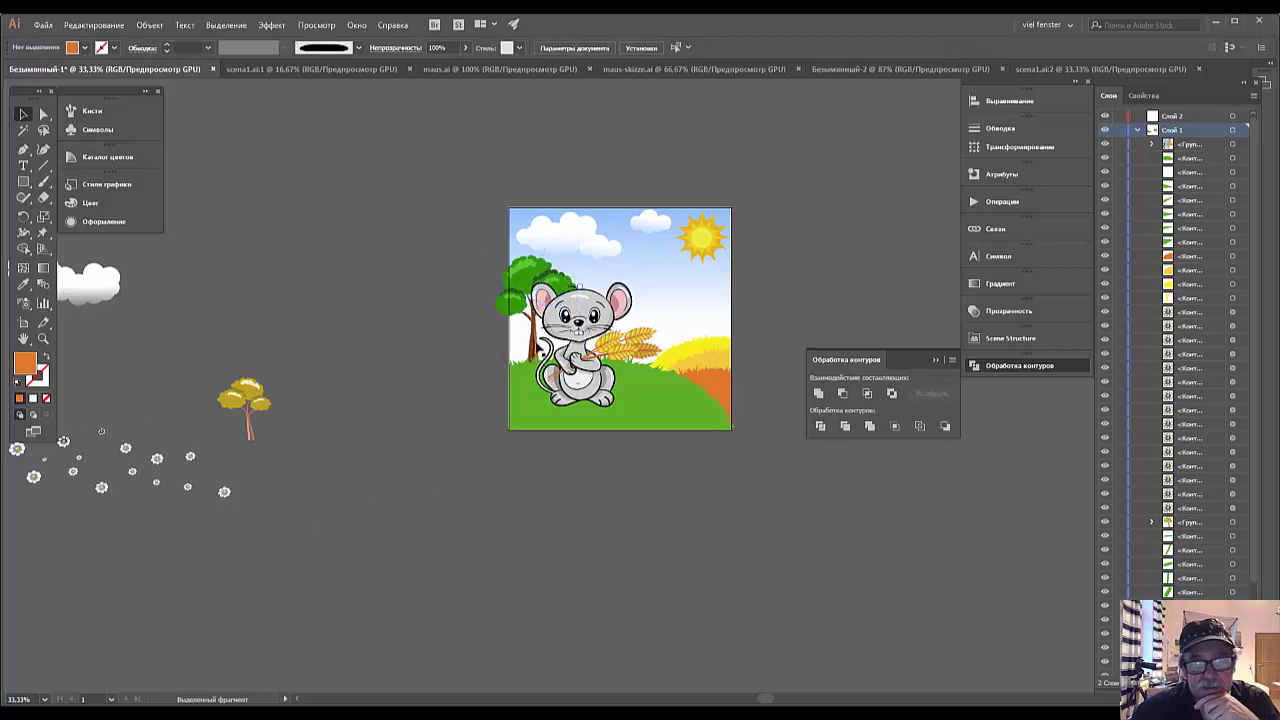
mouse_move(538, 348)
mouse_down()
mouse_move(700, 364)
mouse_move(536, 352)
mouse_up()
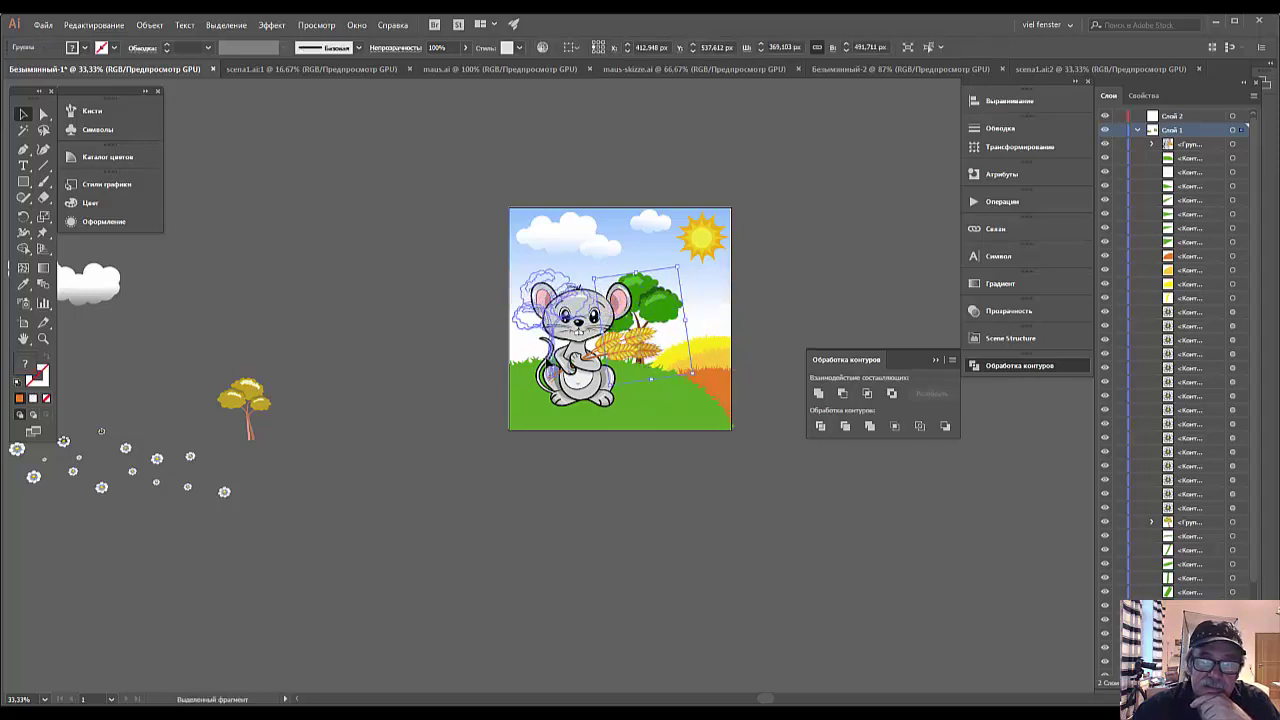
drag(548, 285, 545, 290)
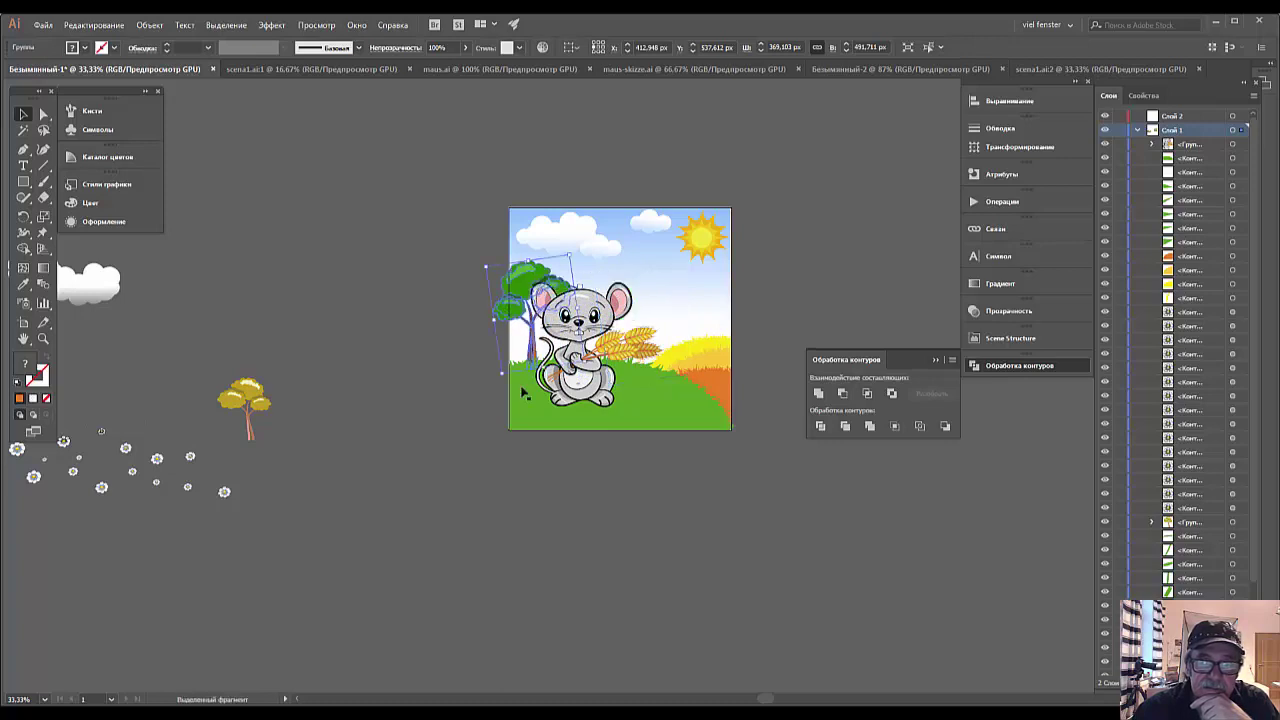
click(478, 476)
Nudge the mouse character slightly and rotate the tree a little.
mouse_move(578, 343)
mouse_down()
mouse_move(590, 355)
mouse_move(588, 325)
mouse_up()
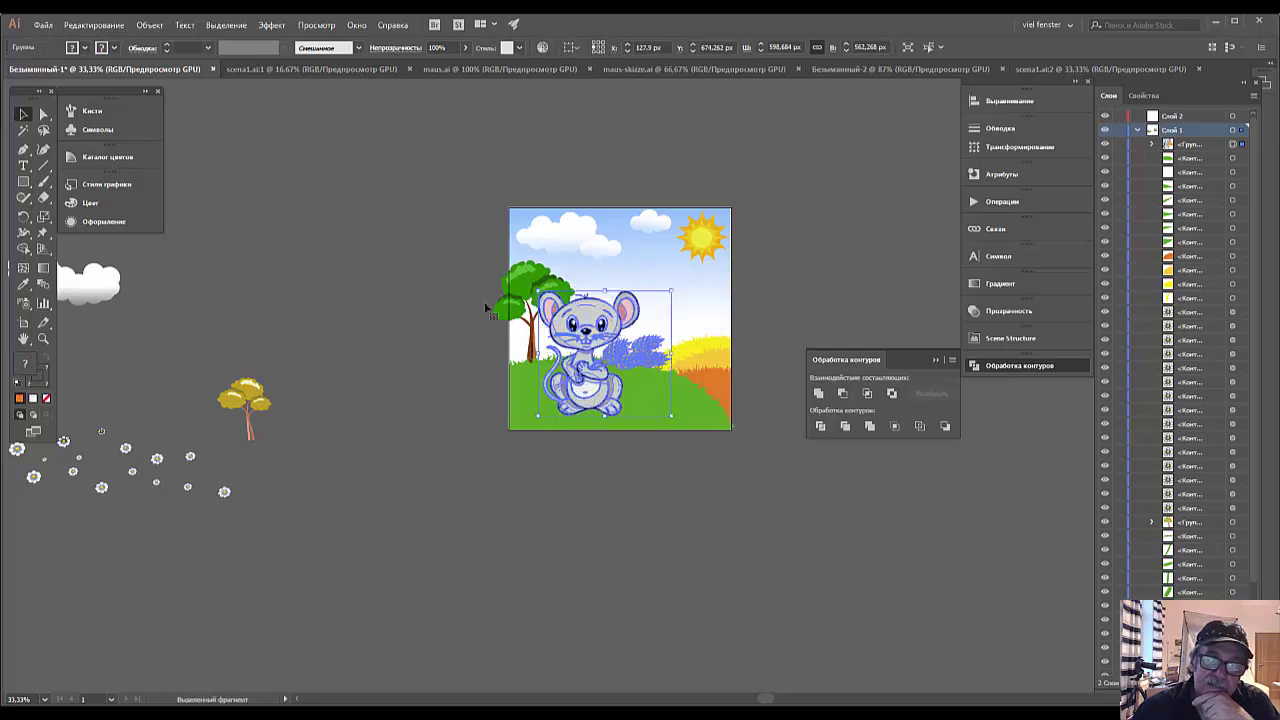
click(428, 301)
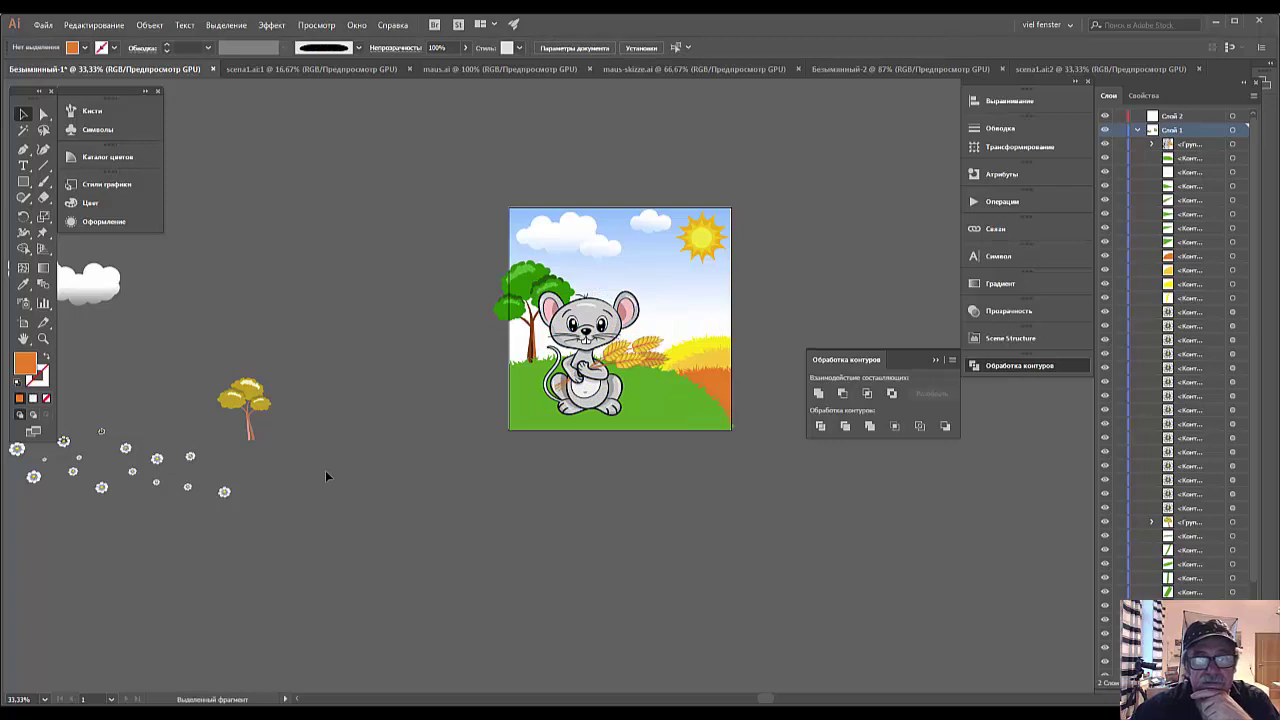
click(540, 279)
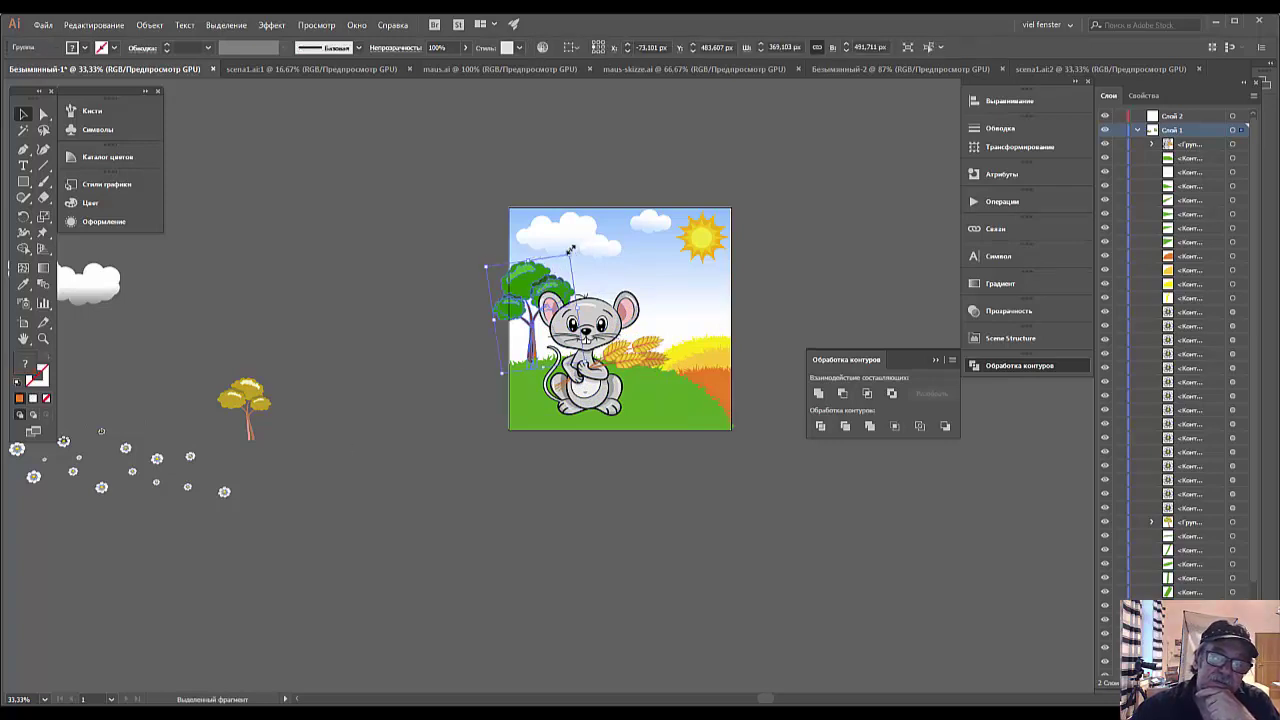
drag(571, 248, 567, 241)
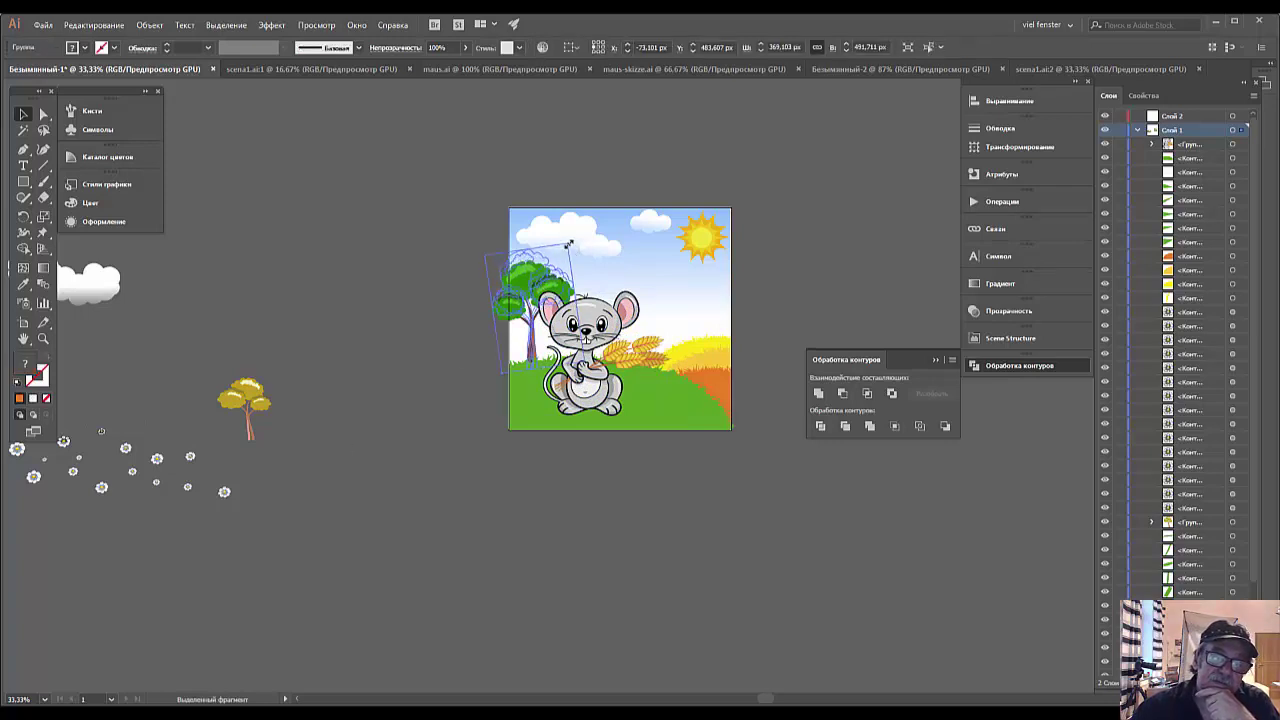
click(416, 366)
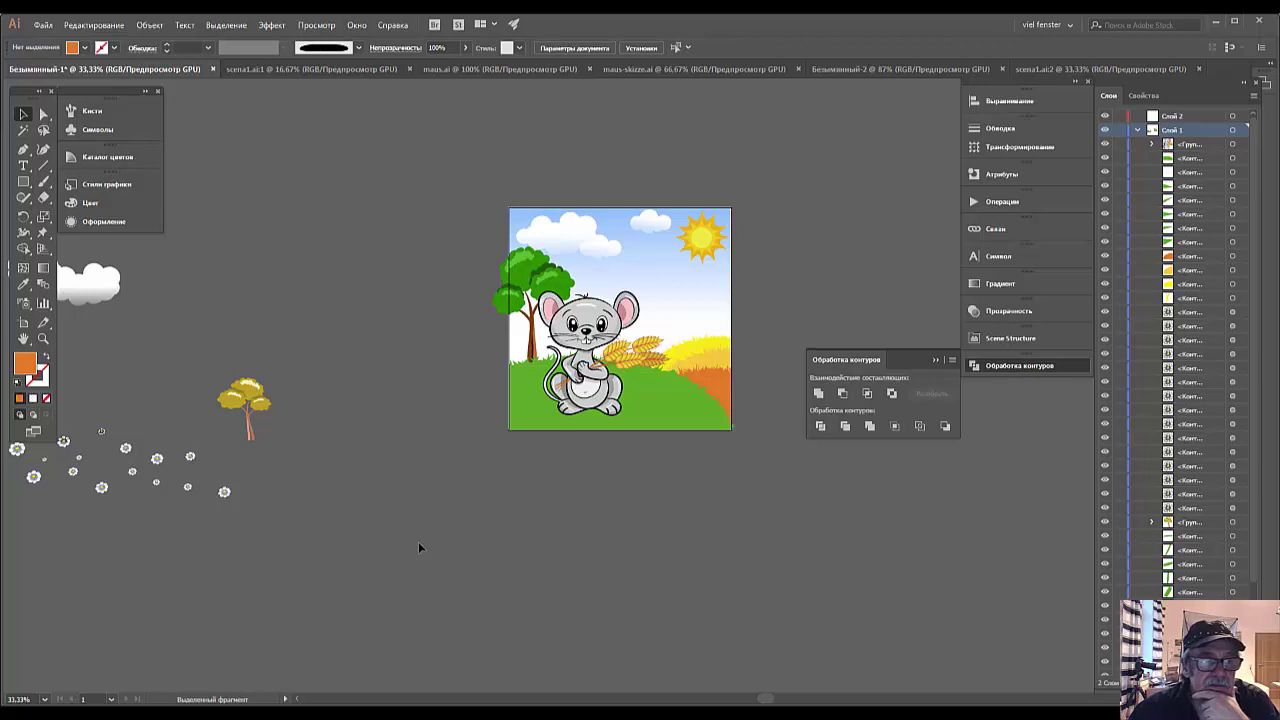
Try moving a small pasteboard flower into the meadow, then undo the move.
click(33, 476)
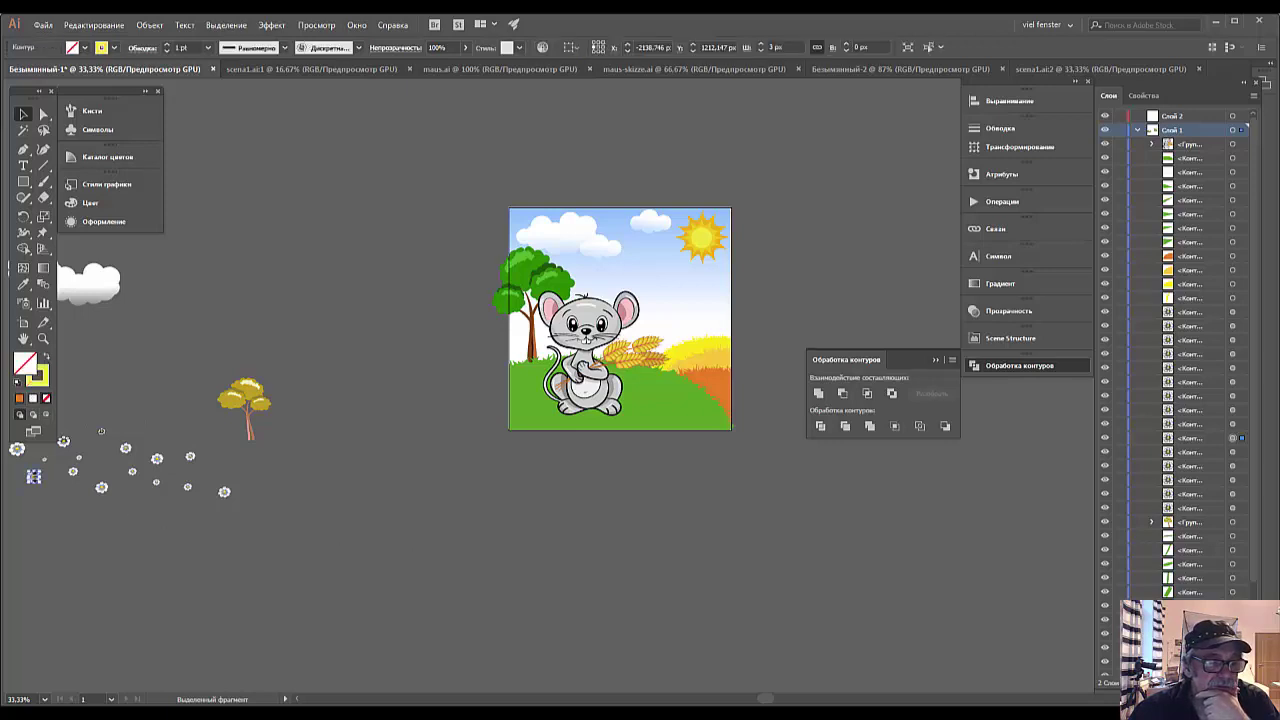
drag(487, 398, 526, 380)
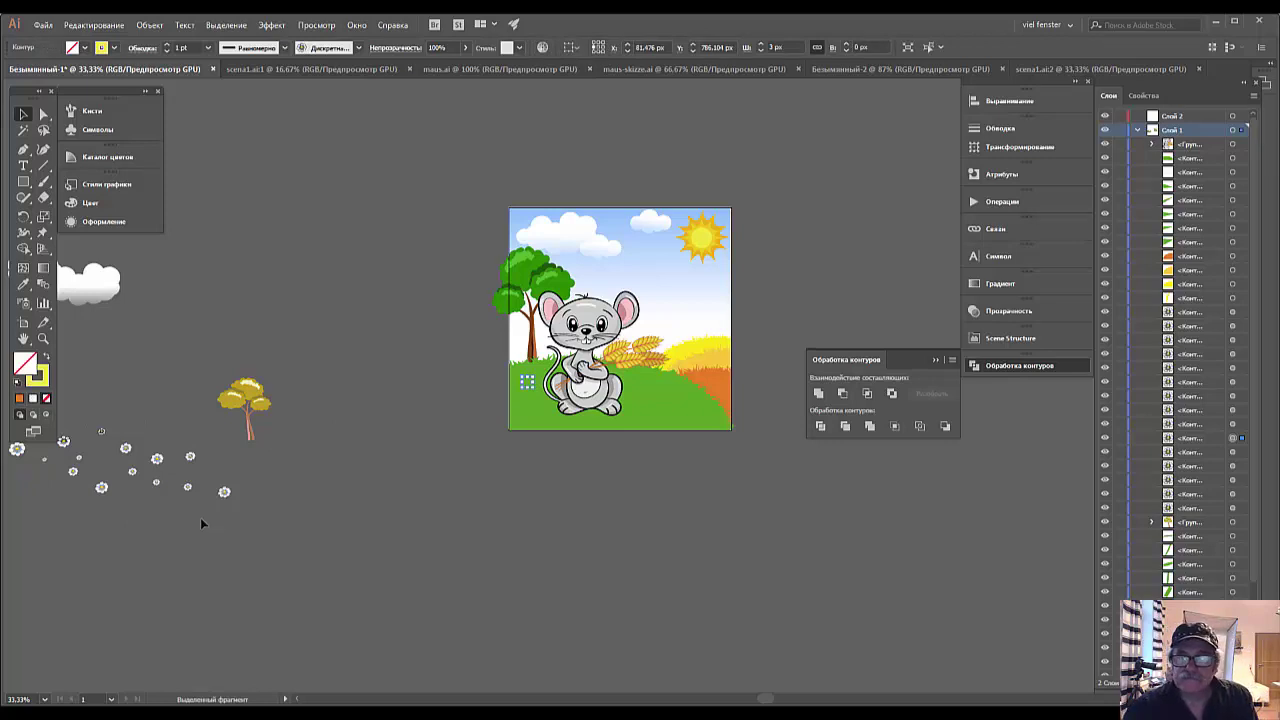
key(a)
key(ctrl+z)
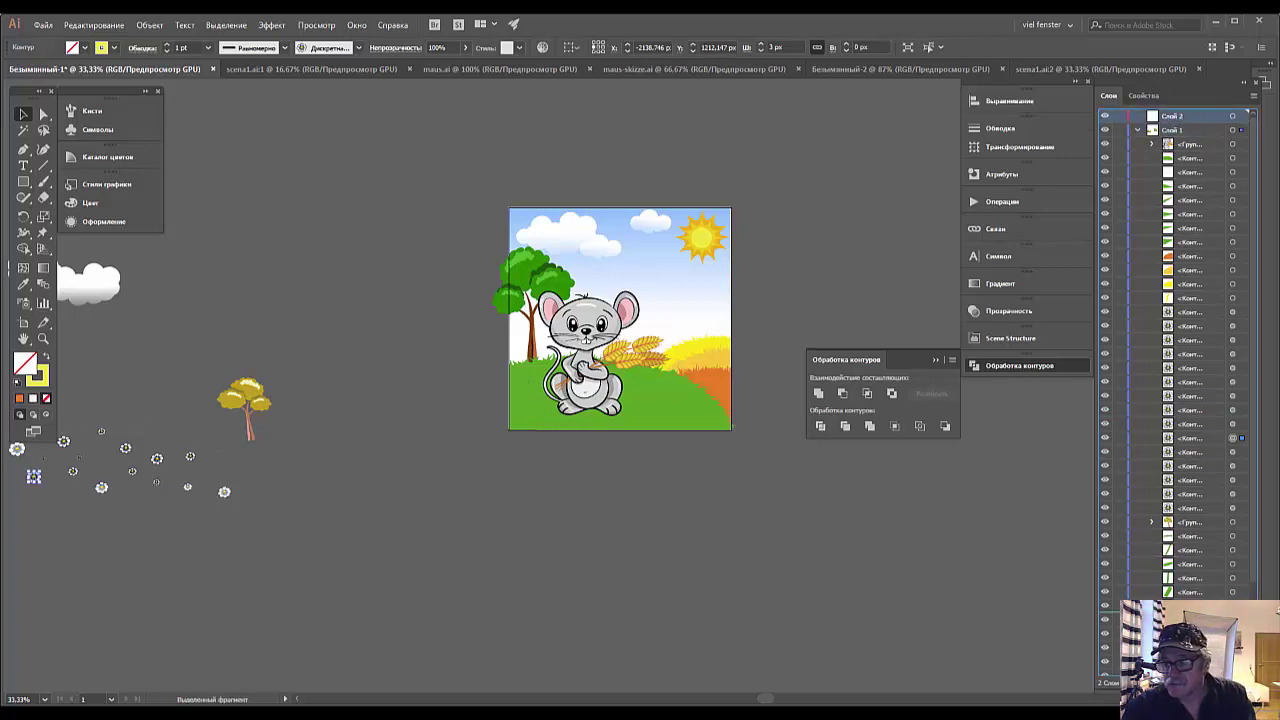
Collapse Слой 1 in the Layers panel to hide its sublayers.
scroll(1185, 120, down, 1)
scroll(1160, 298, down, 1)
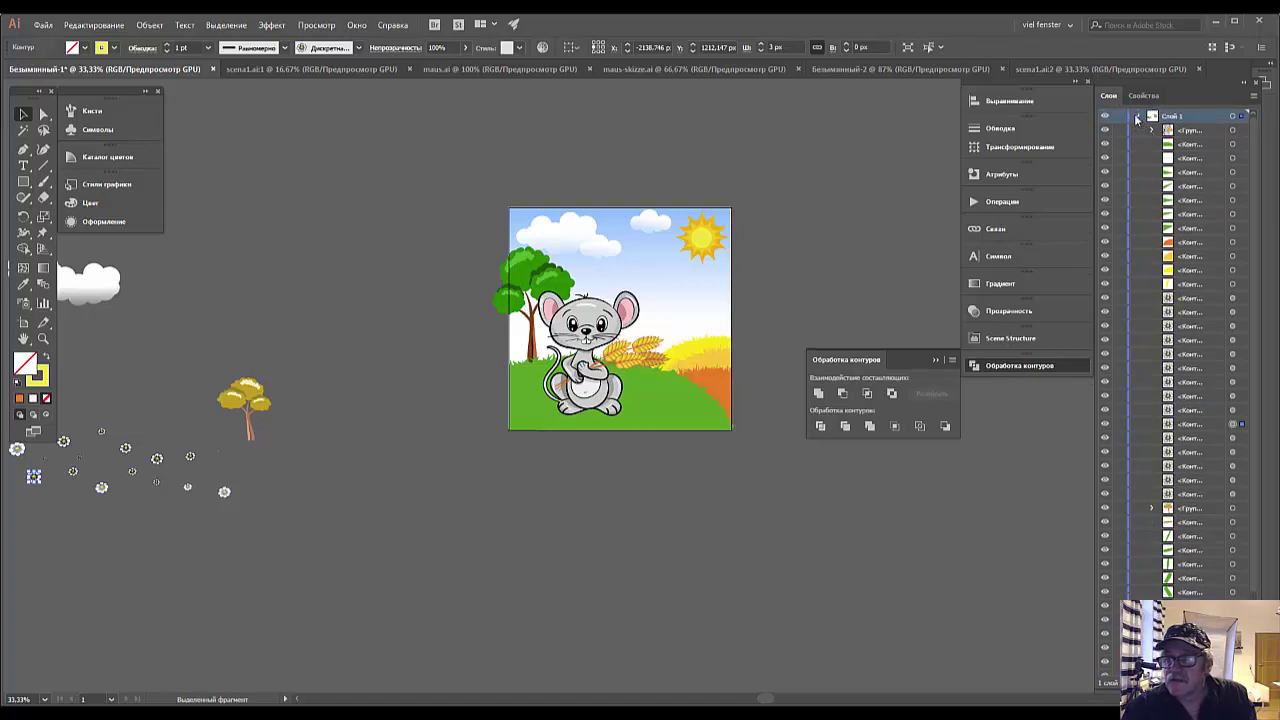
click(1137, 118)
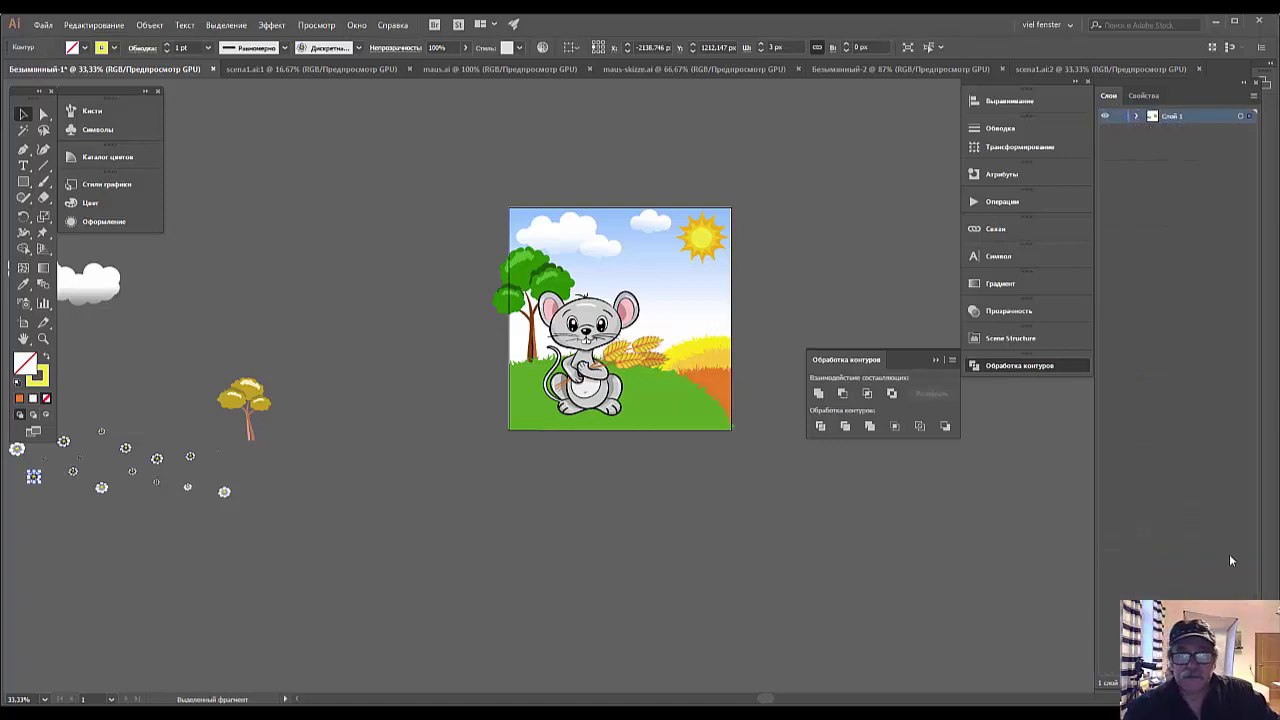
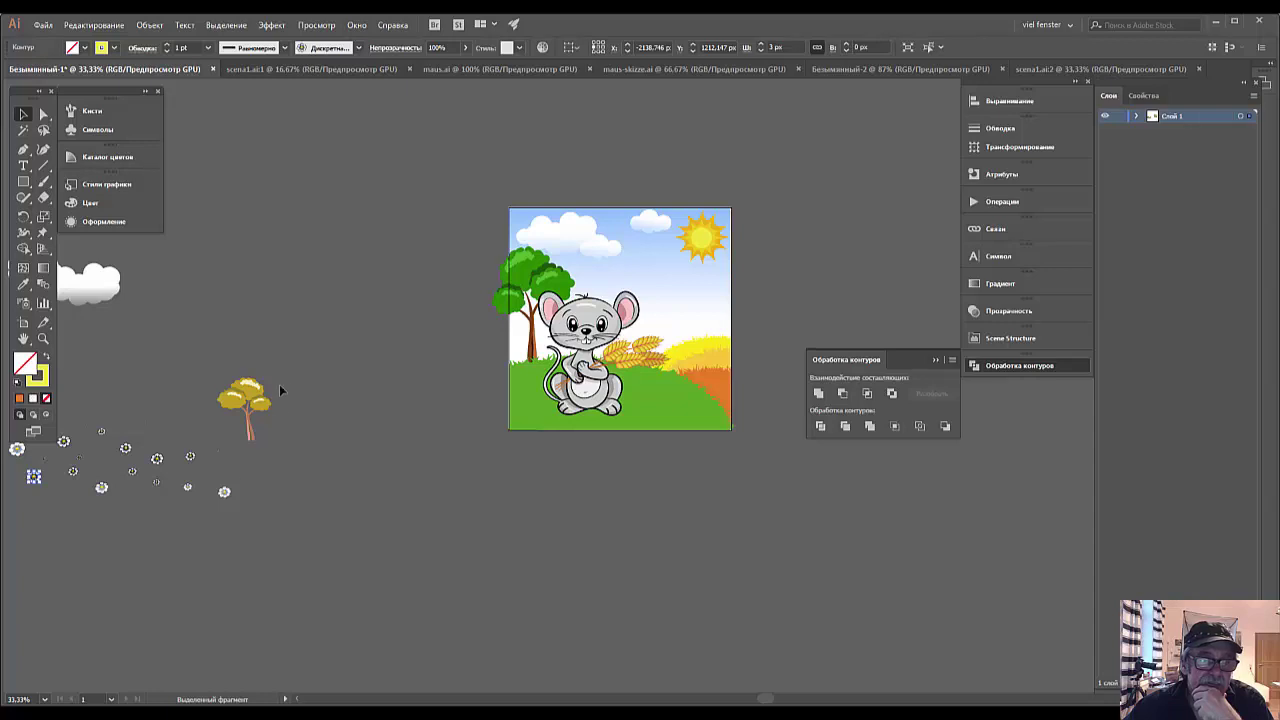
Place the yellow tree on the hillside beside the sun.
click(247, 430)
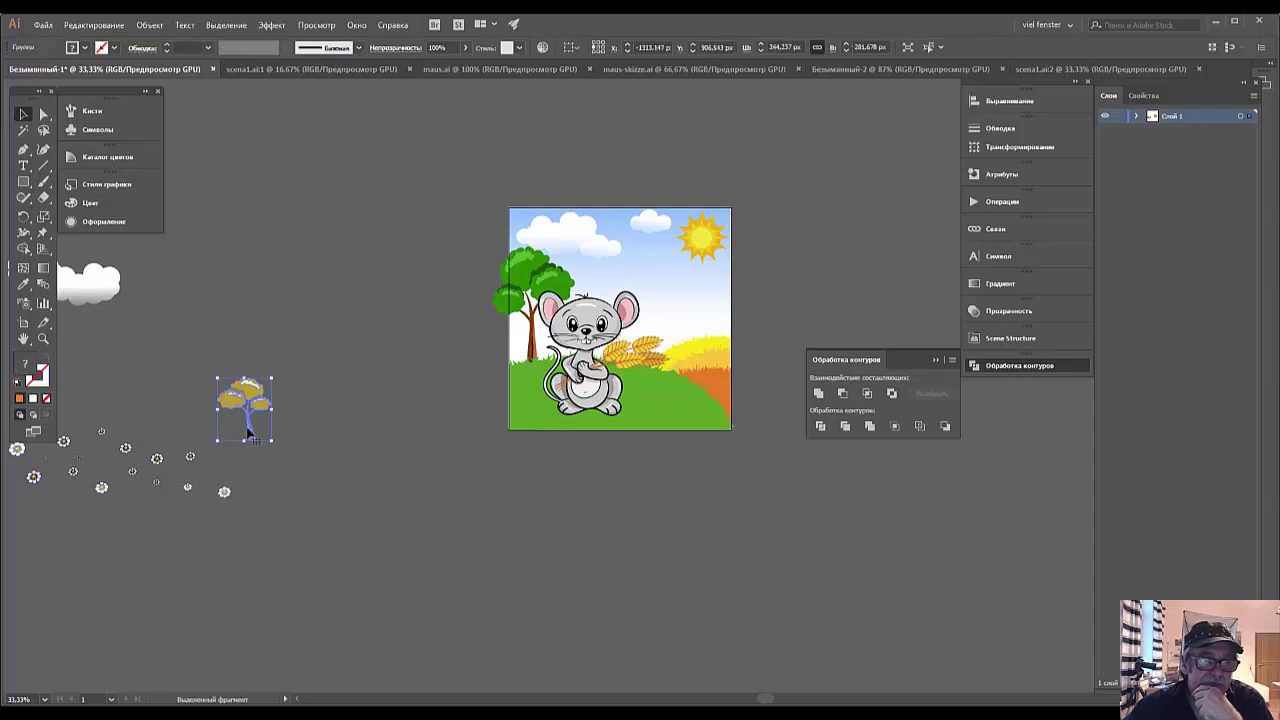
drag(250, 432, 700, 345)
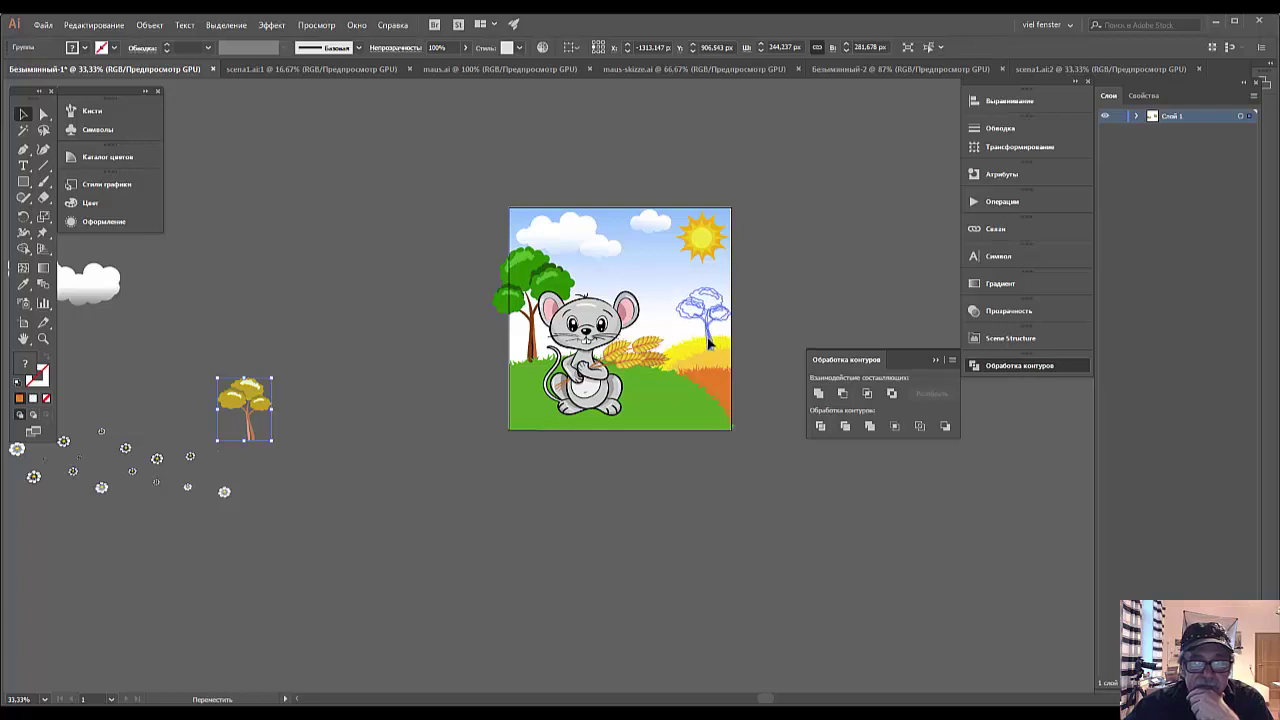
drag(700, 345, 708, 343)
click(797, 444)
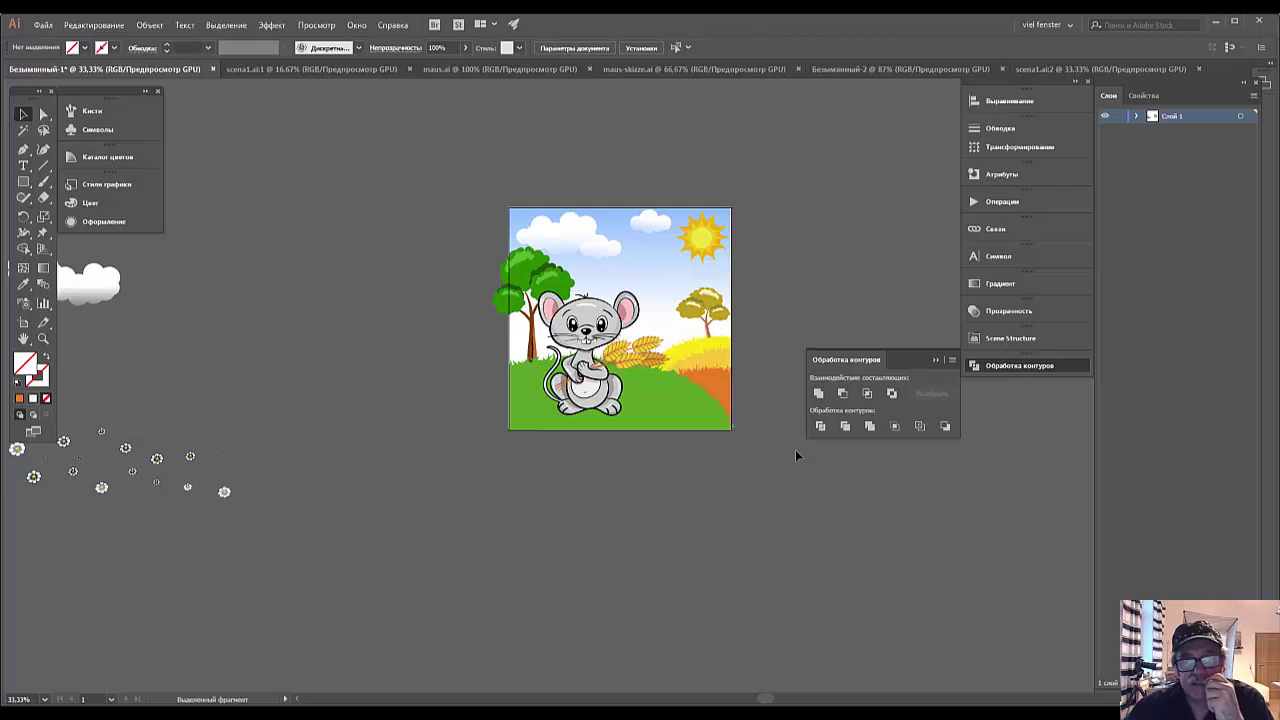
Nudge the mouse group slightly to the right.
click(586, 396)
drag(586, 396, 601, 396)
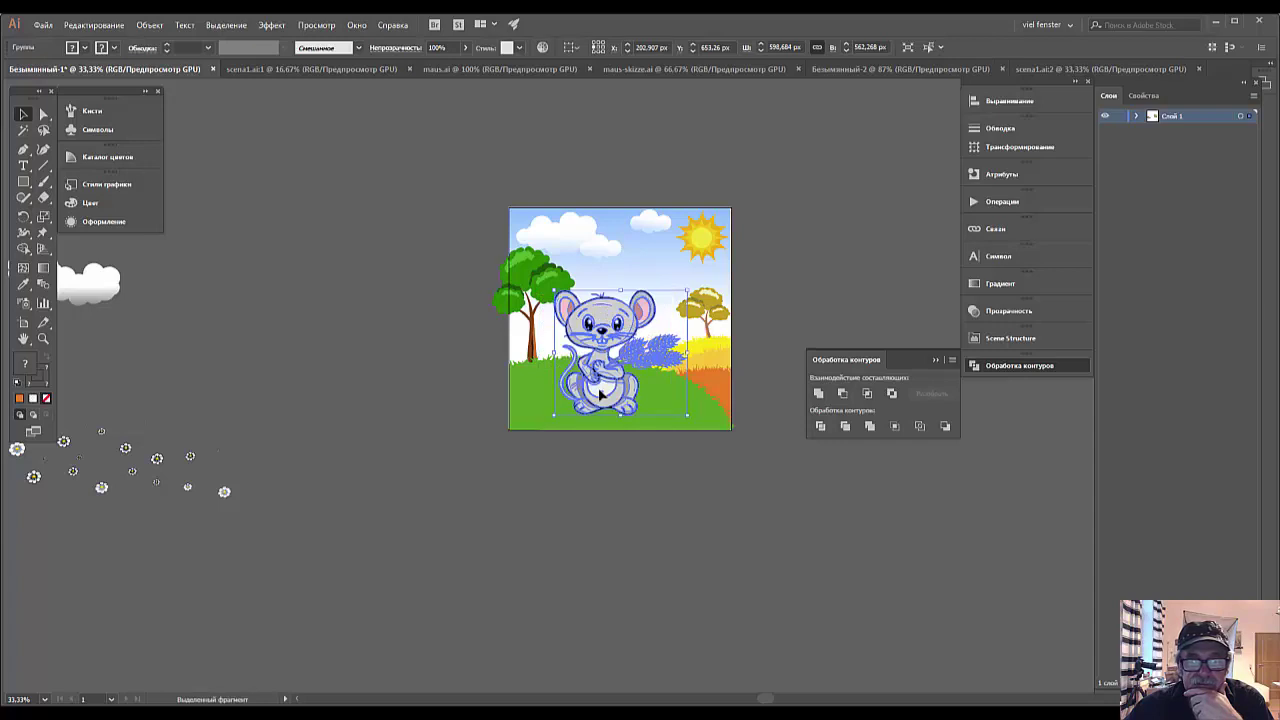
click(548, 522)
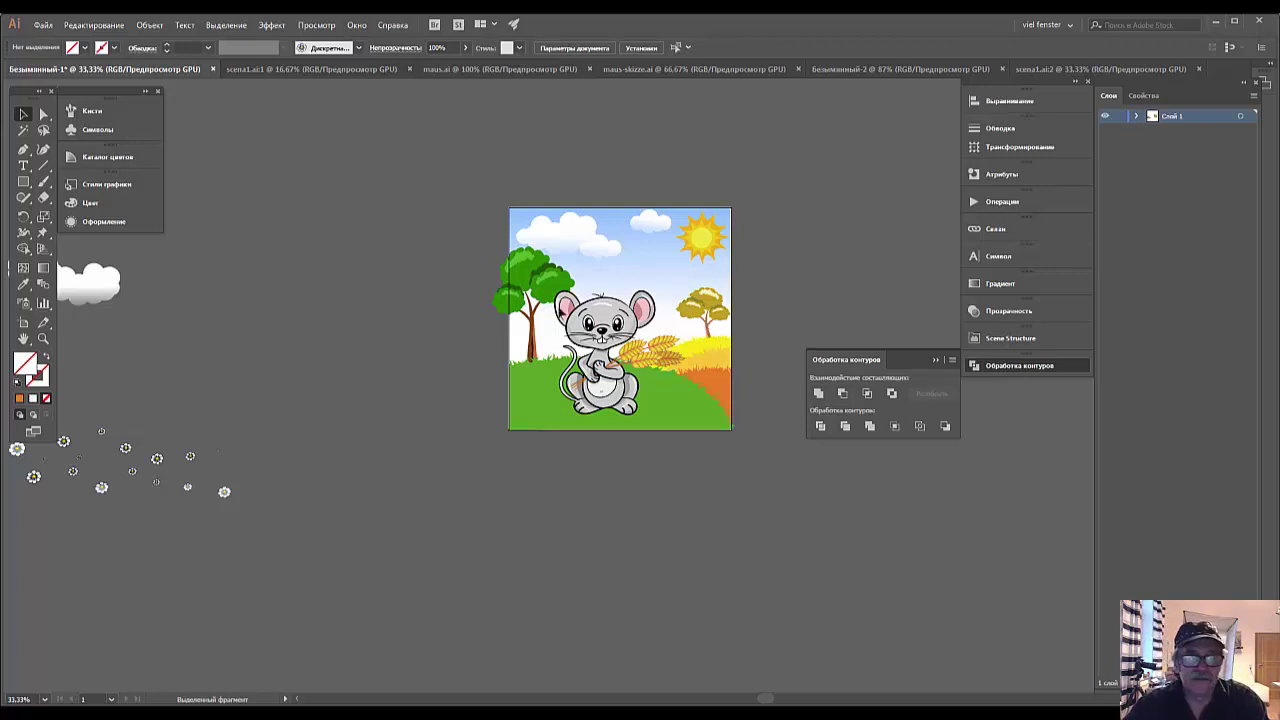
scroll(61, 527, left, 3)
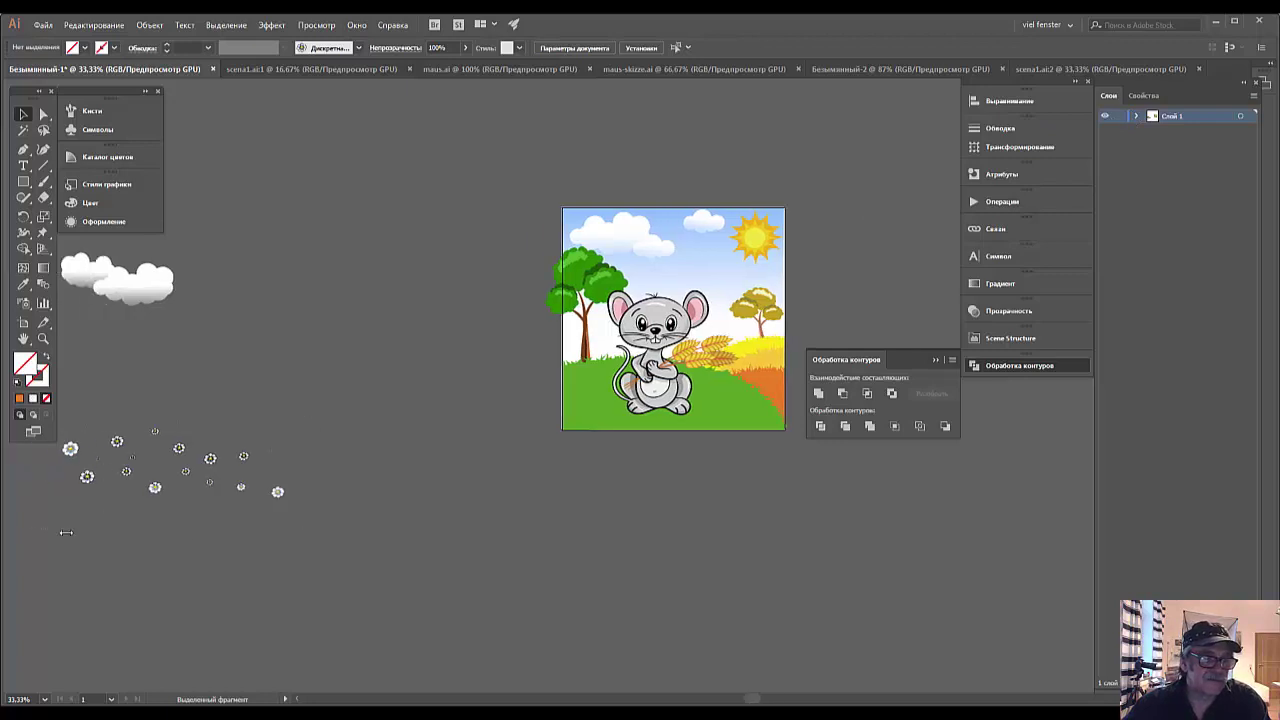
Copy the scattered daisies and paste them in front onto the green meadow.
drag(300, 410, 44, 529)
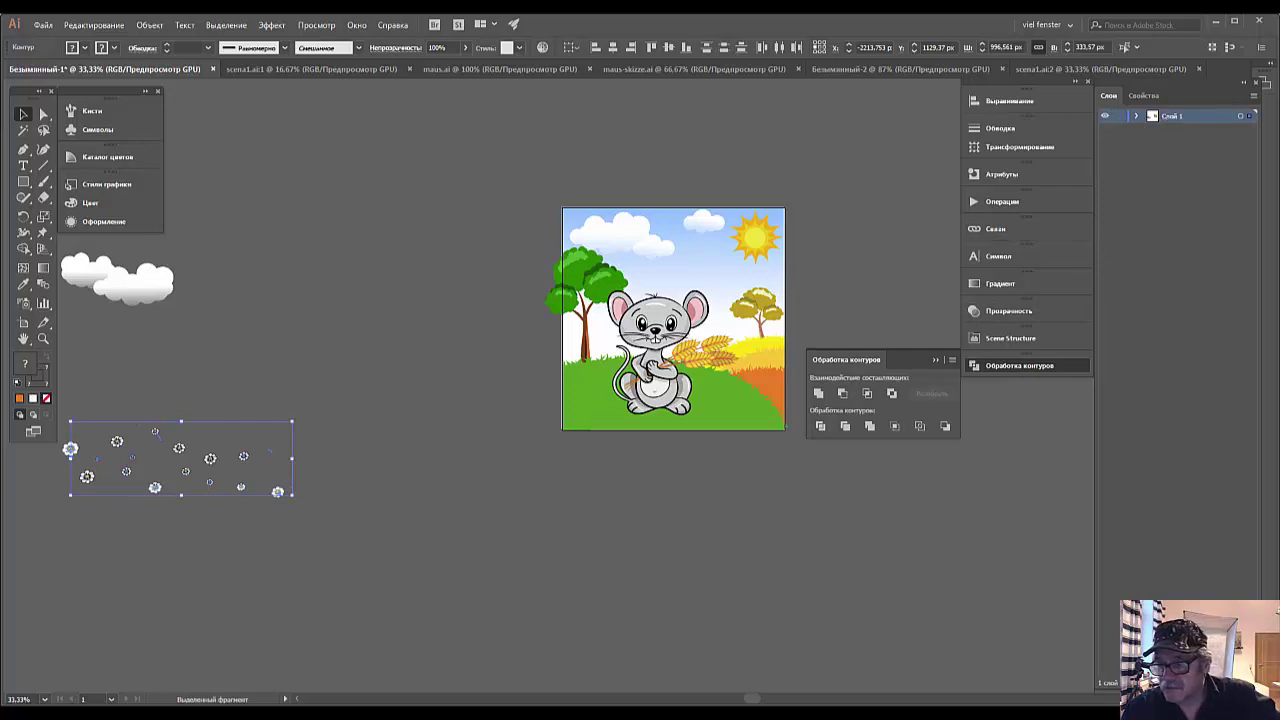
key(ctrl+l)
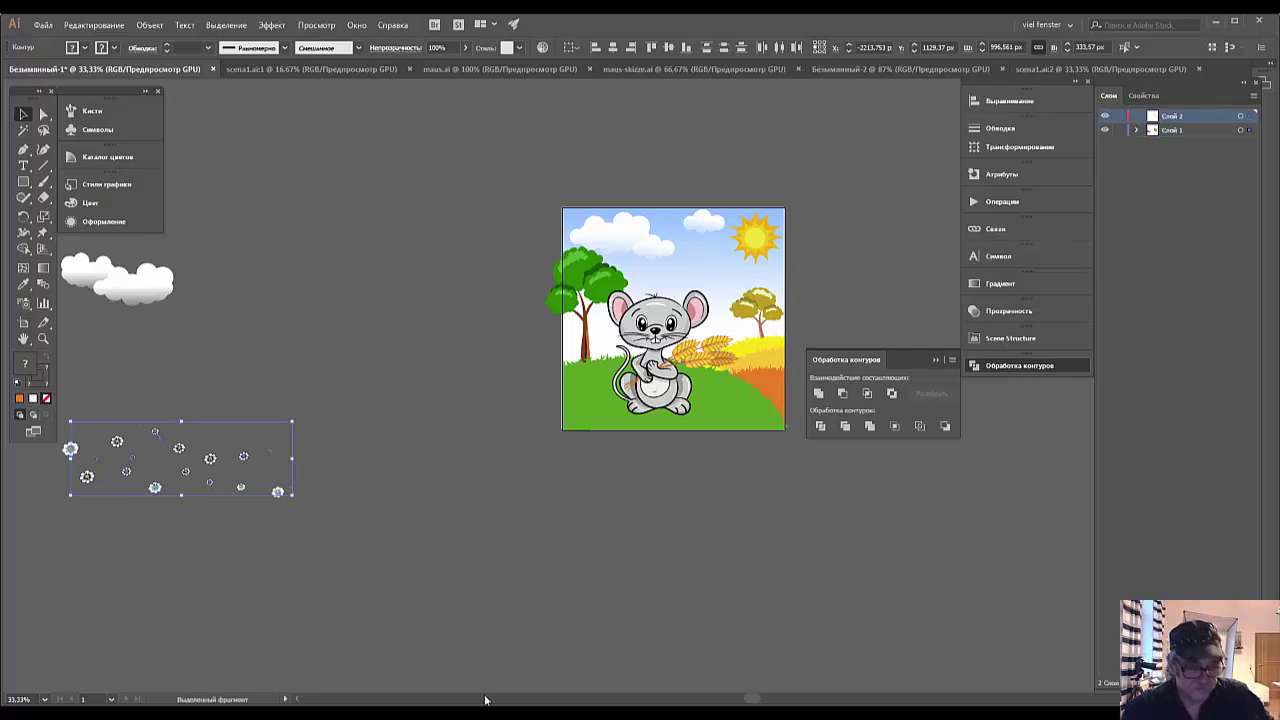
click(587, 423)
key(ctrl+v)
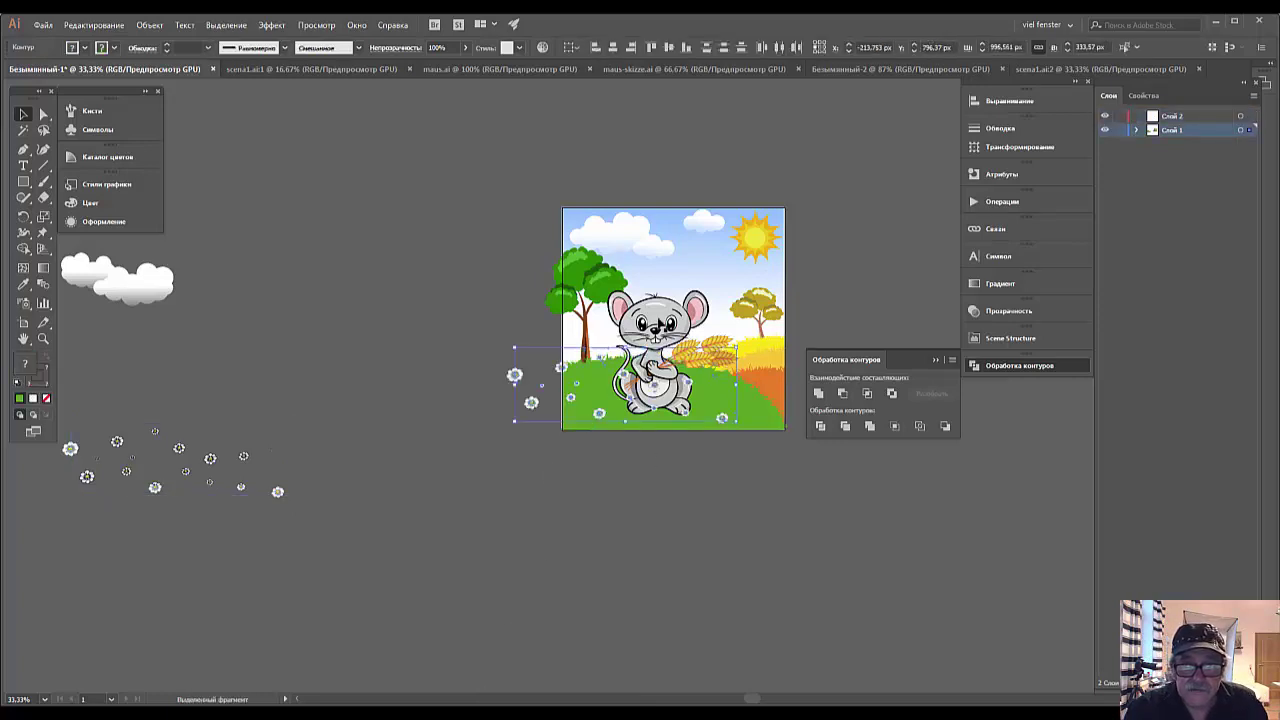
Cut the mouse and paste it onto a new top layer.
click(657, 320)
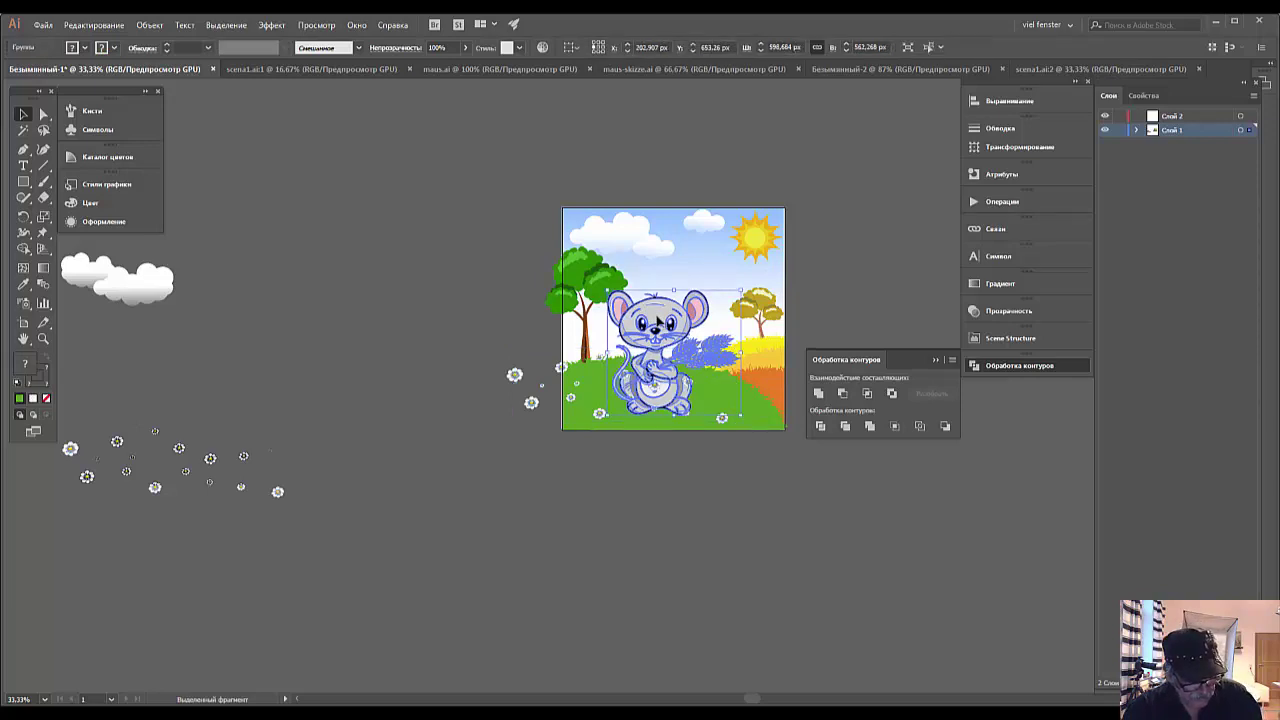
key(a)
key(Delete)
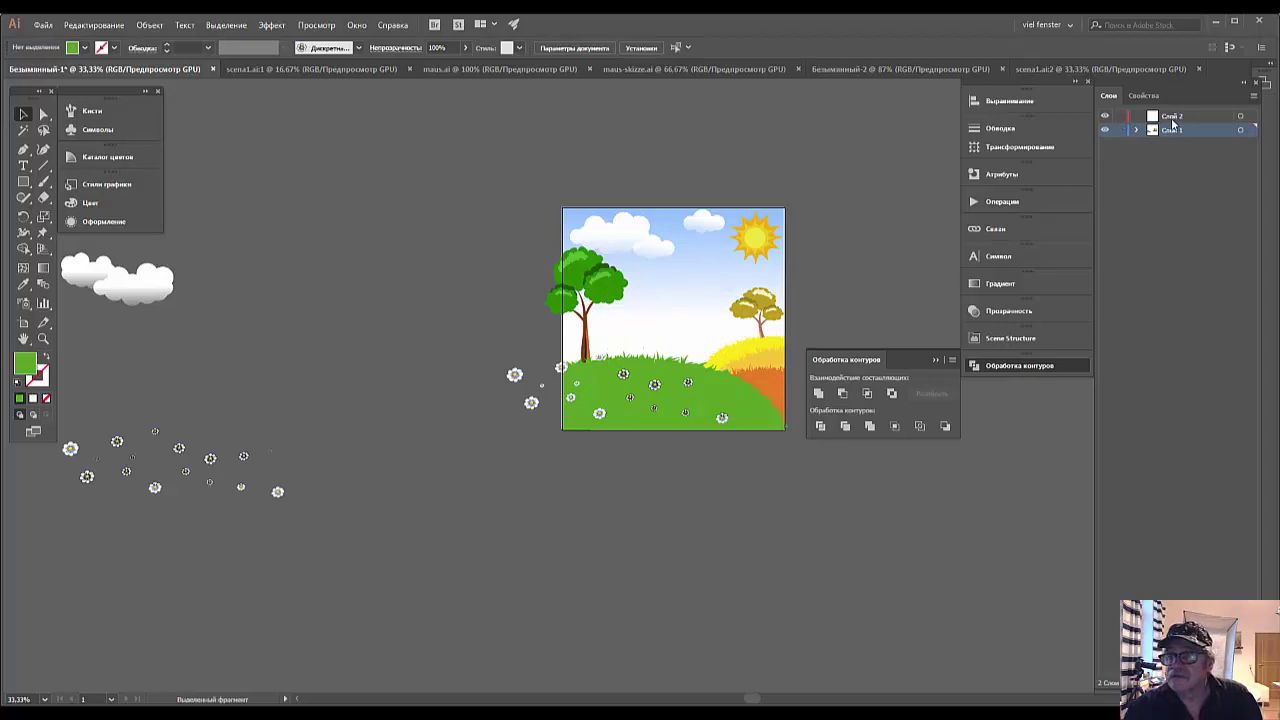
click(1240, 683)
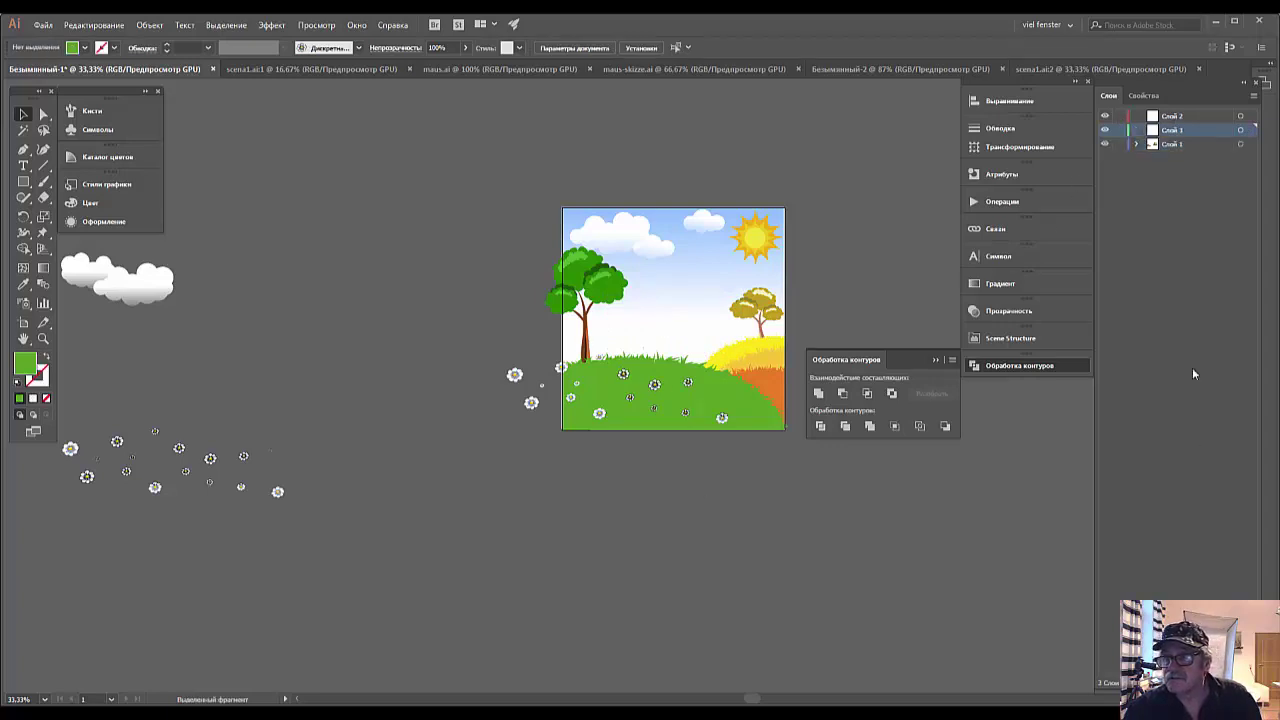
click(1192, 117)
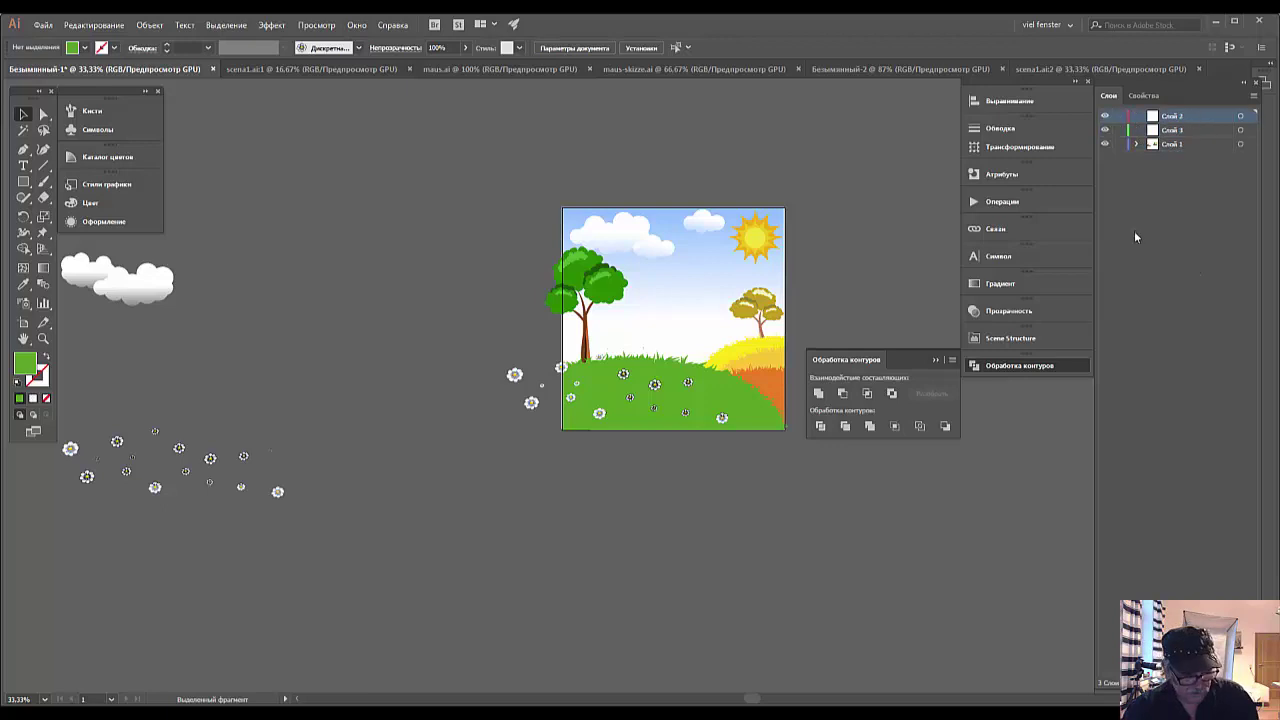
key(ctrl+v)
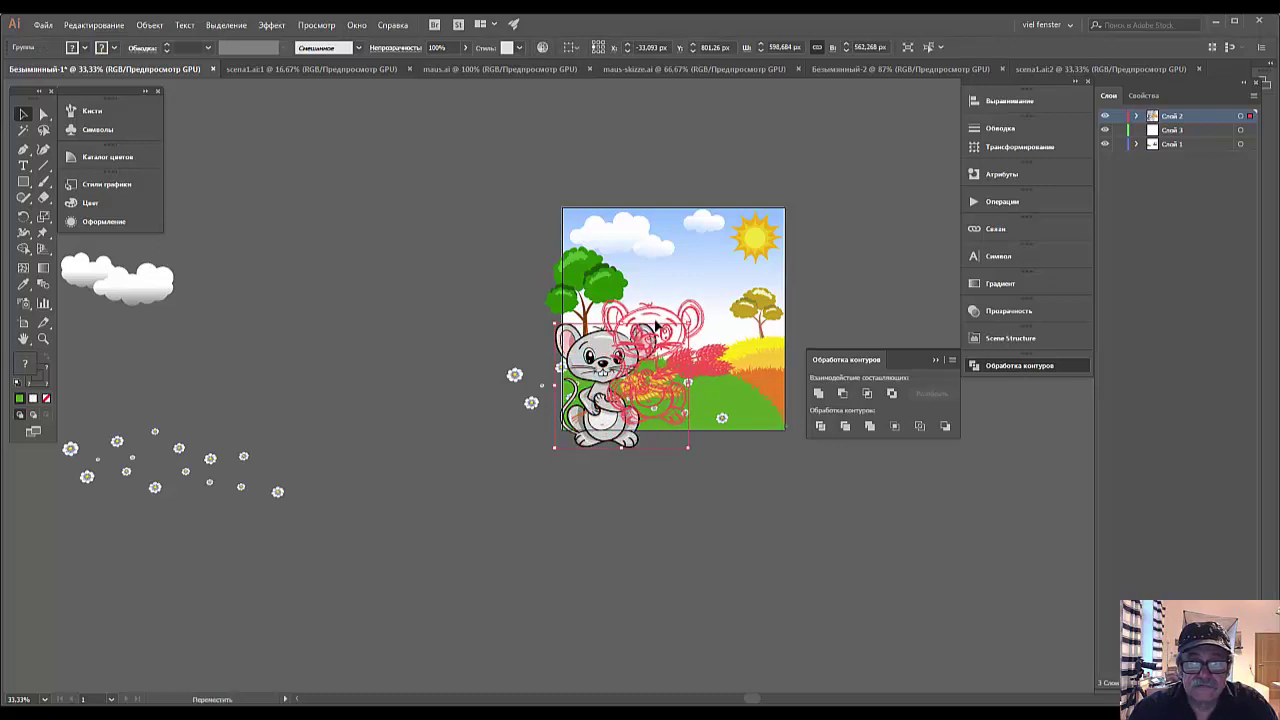
Move the pasted mouse into the meadow scene.
drag(626, 343, 671, 320)
click(660, 500)
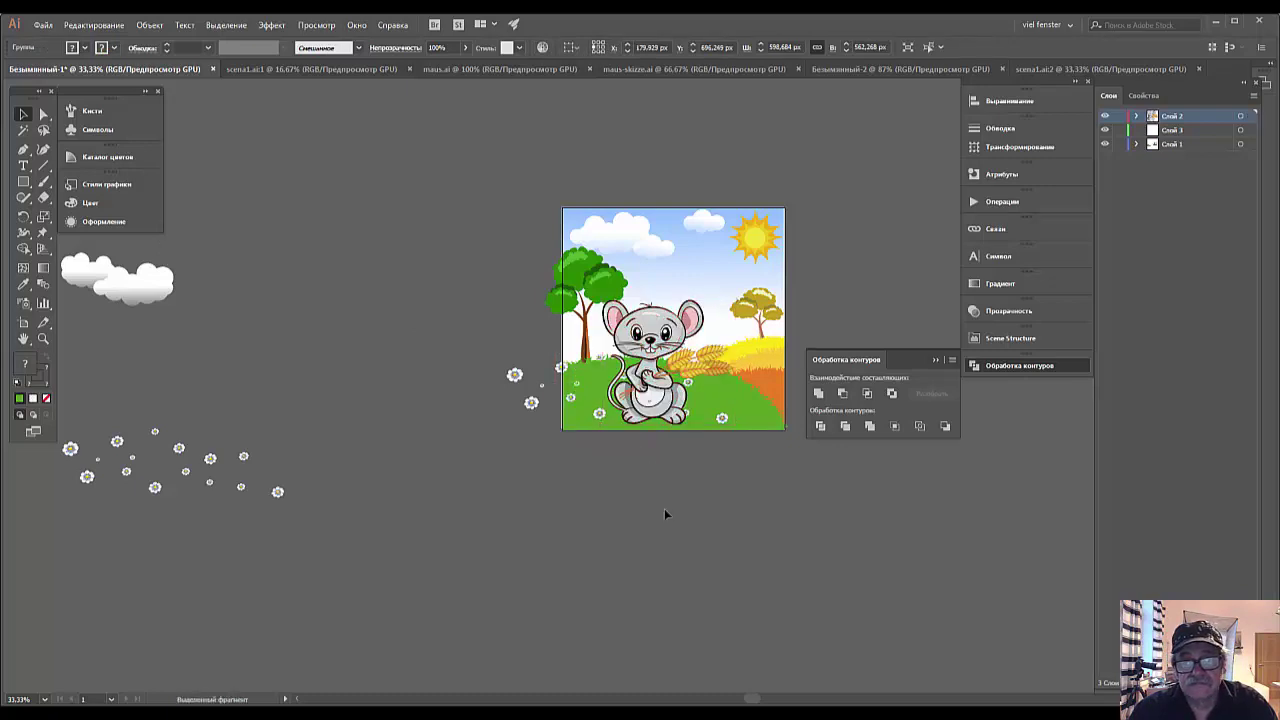
click(665, 327)
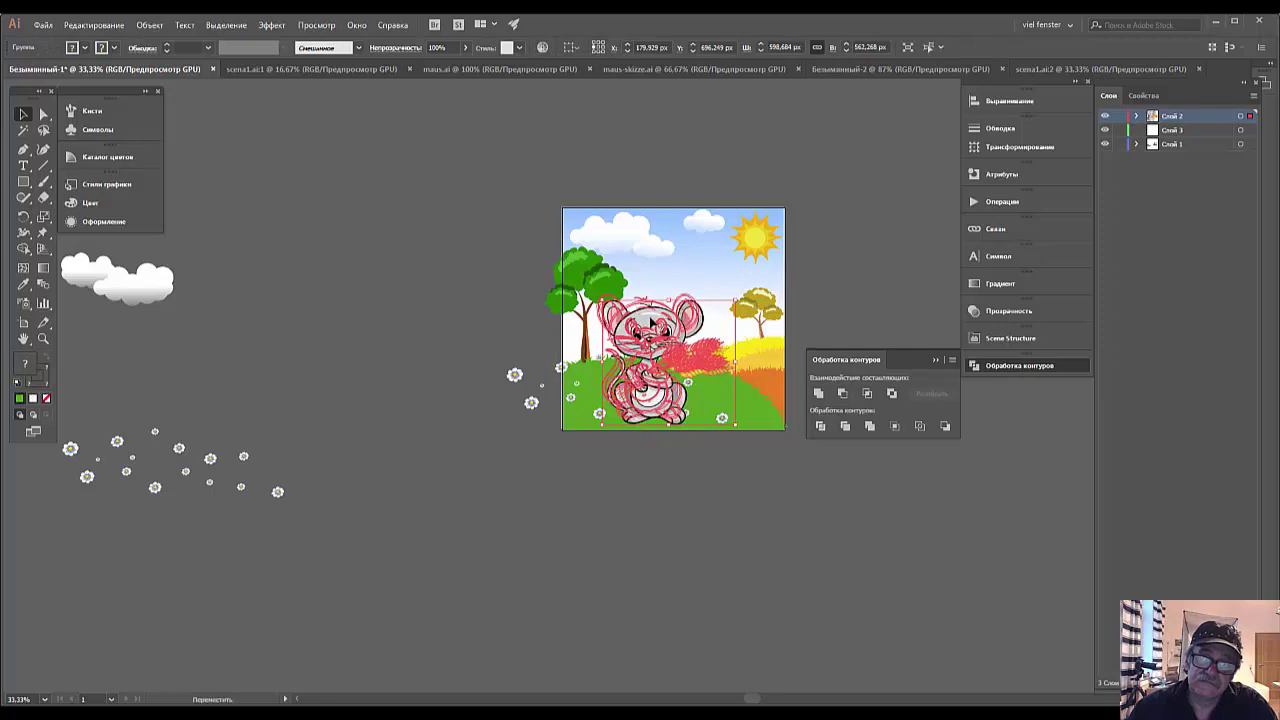
click(725, 520)
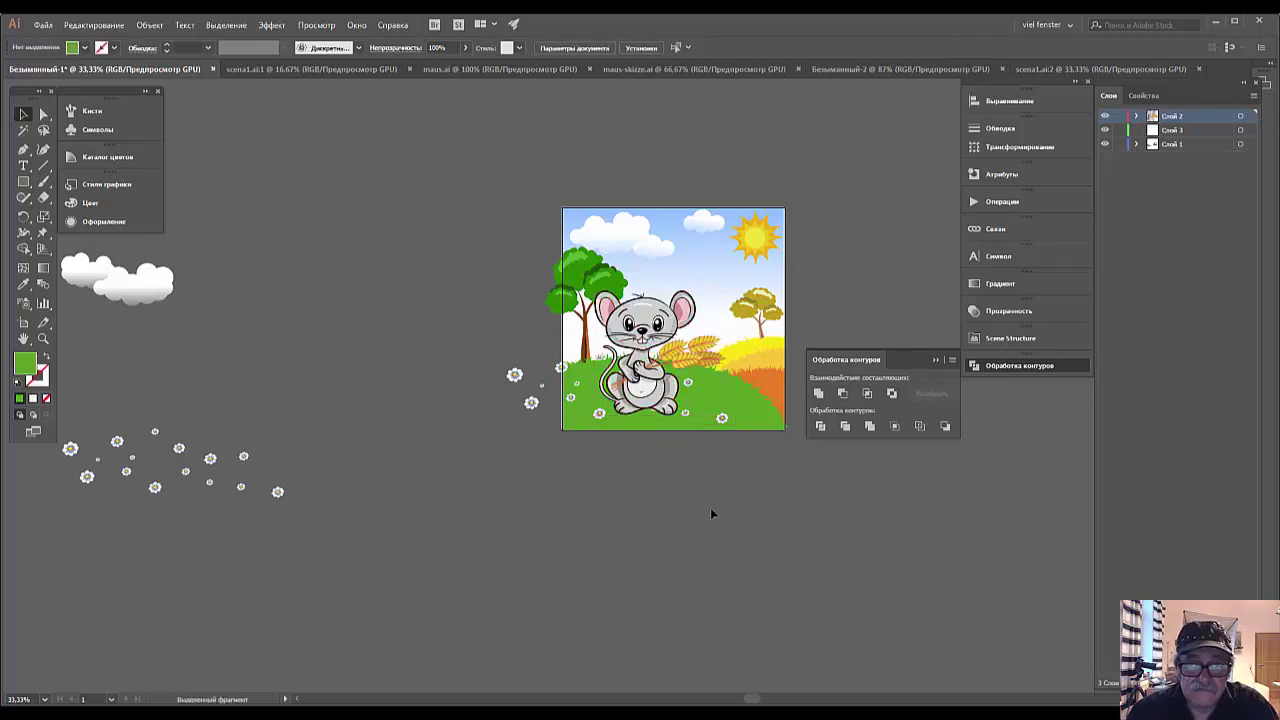
Move one stray daisy onto the grass and delete three others at the left edge.
click(514, 375)
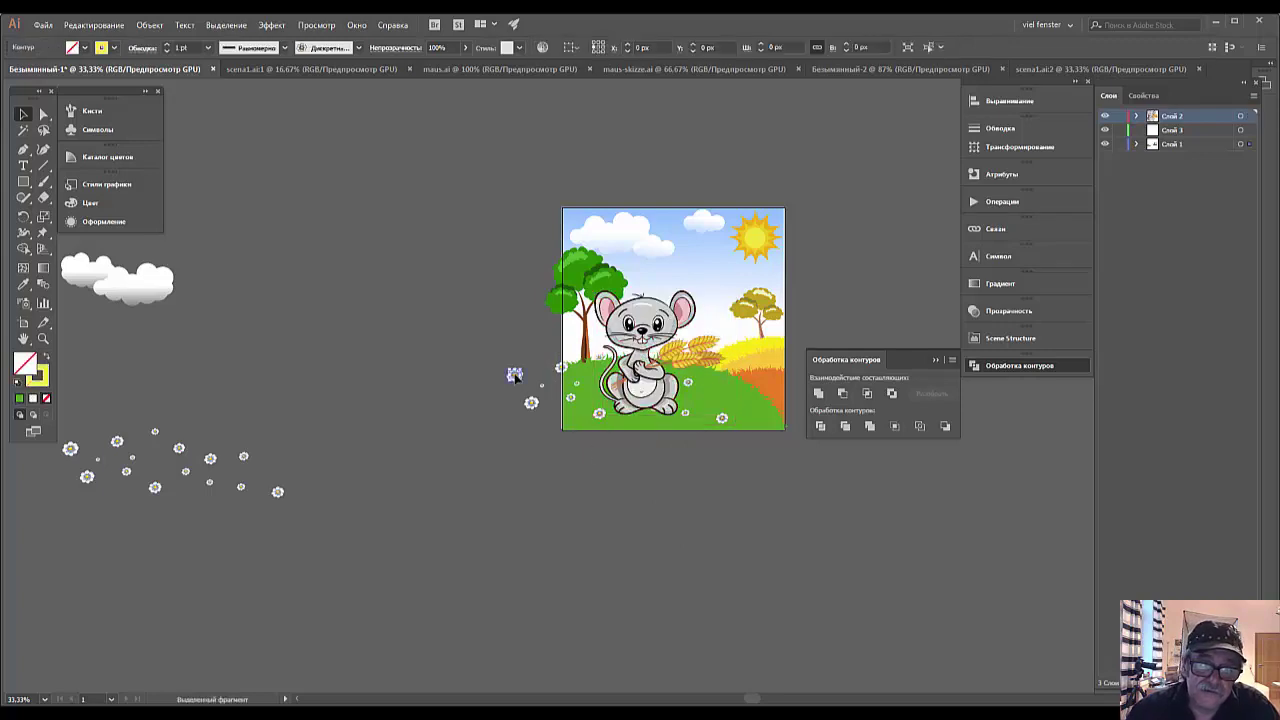
drag(514, 375, 589, 374)
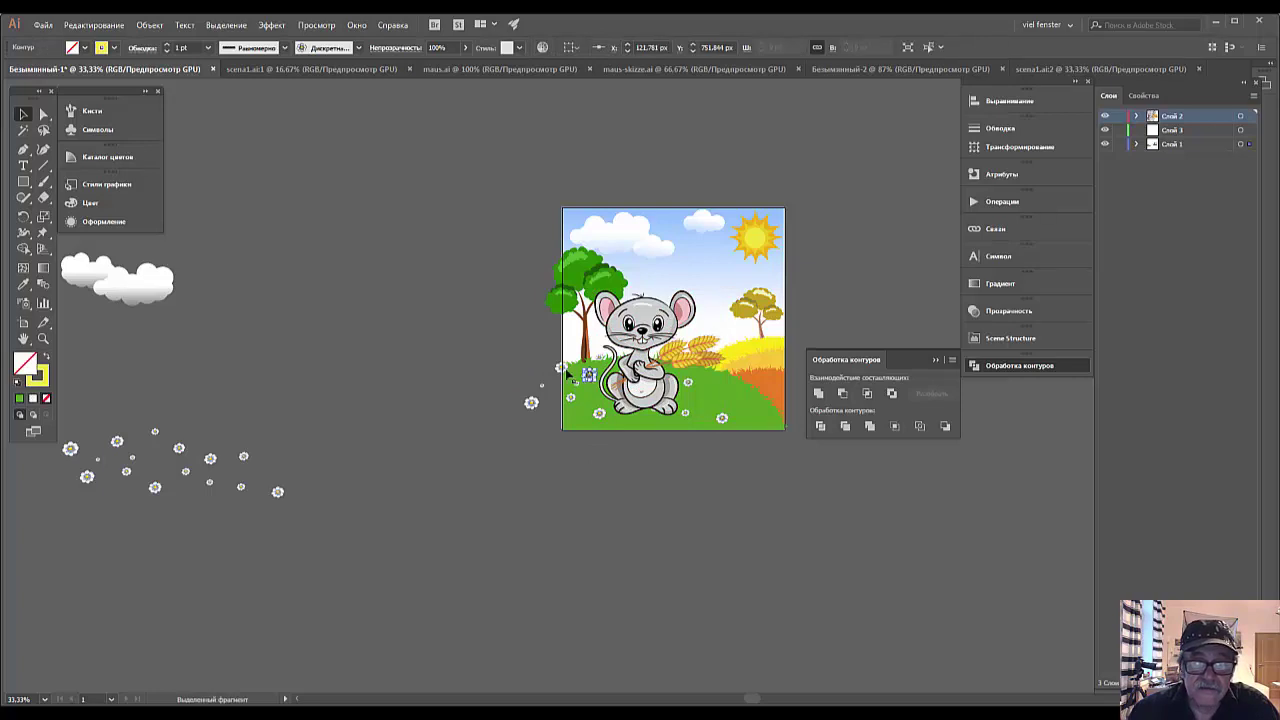
click(560, 369)
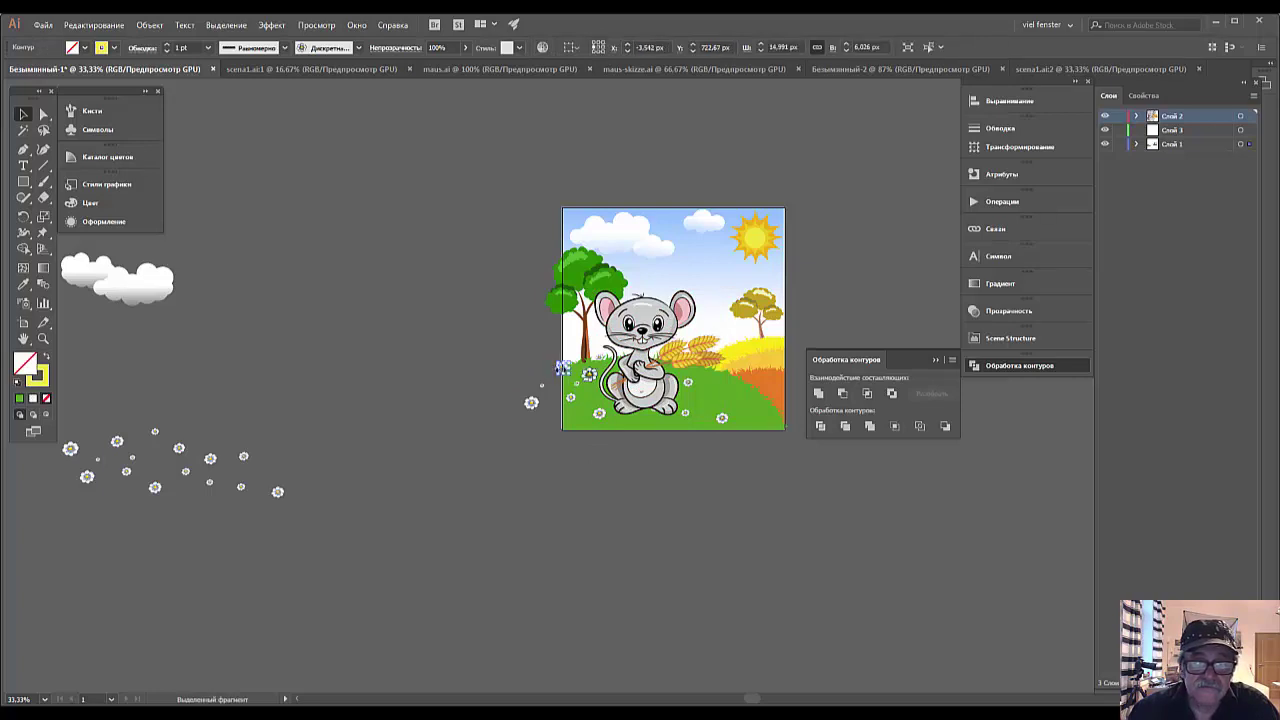
click(524, 376)
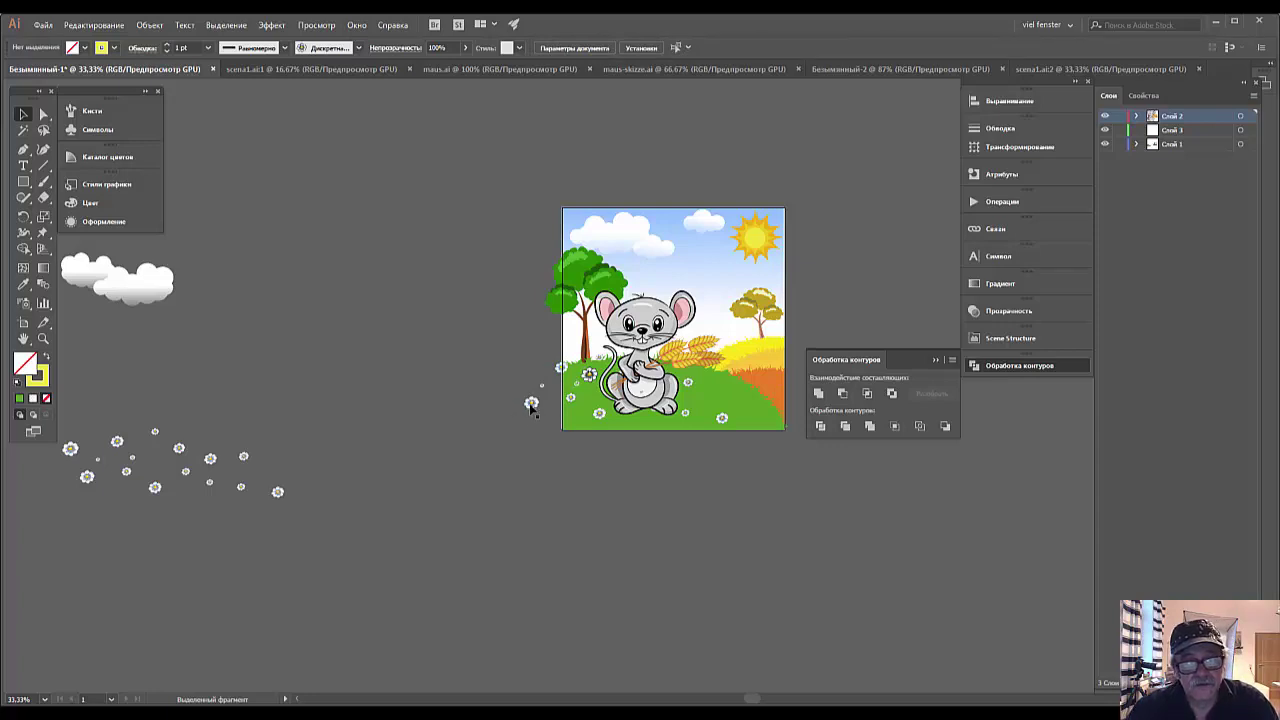
click(531, 404)
key(Delete)
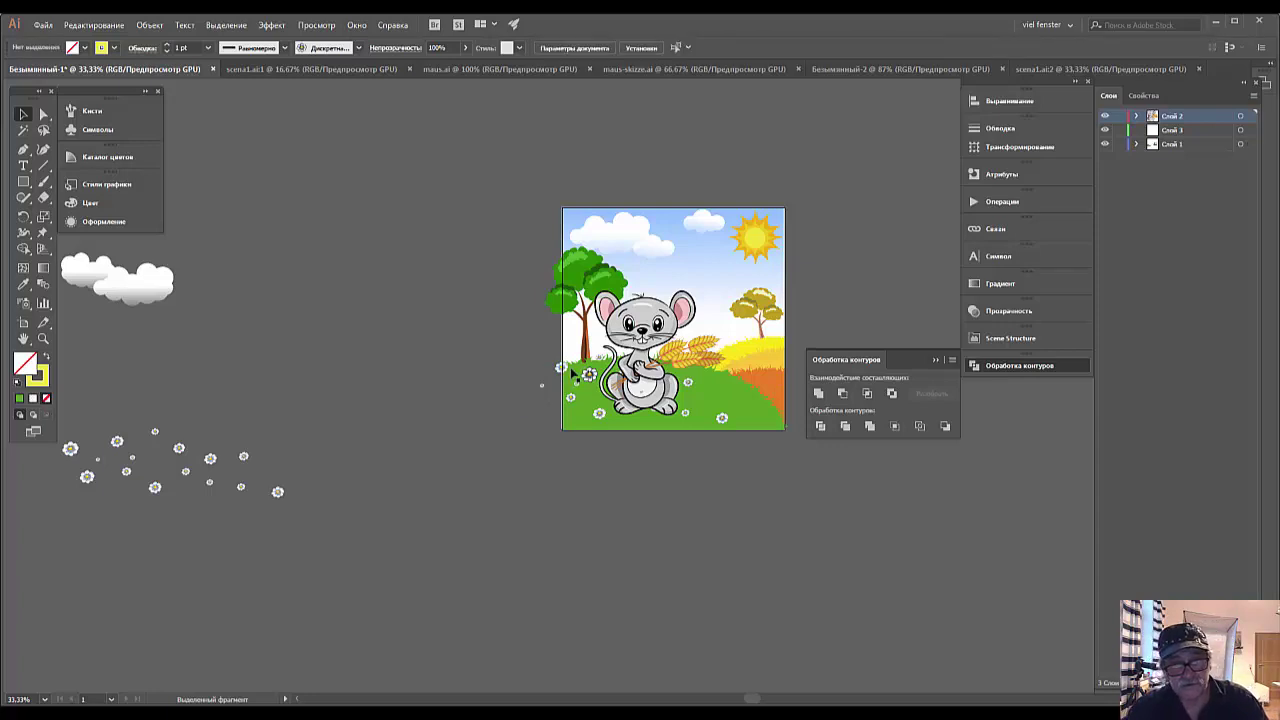
click(563, 369)
key(Delete)
click(589, 374)
key(Delete)
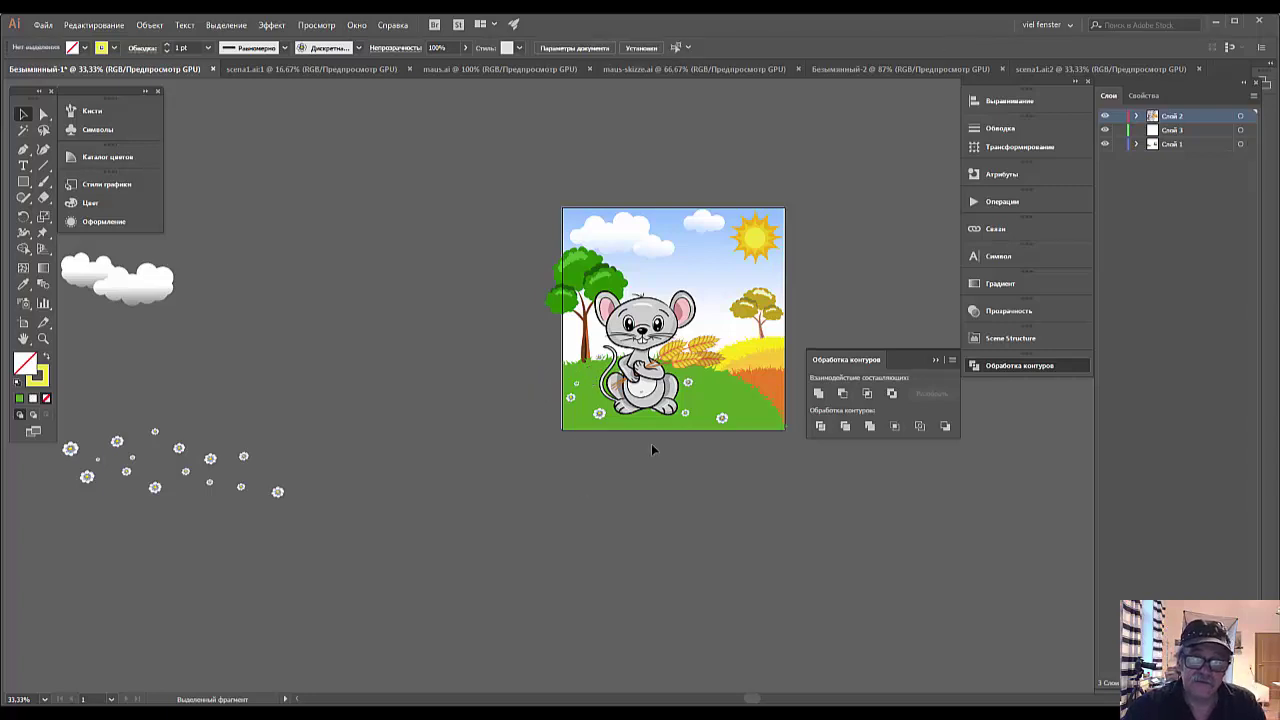
Settle the mouse center-left on the meadow in front of the wheat.
drag(647, 382, 681, 352)
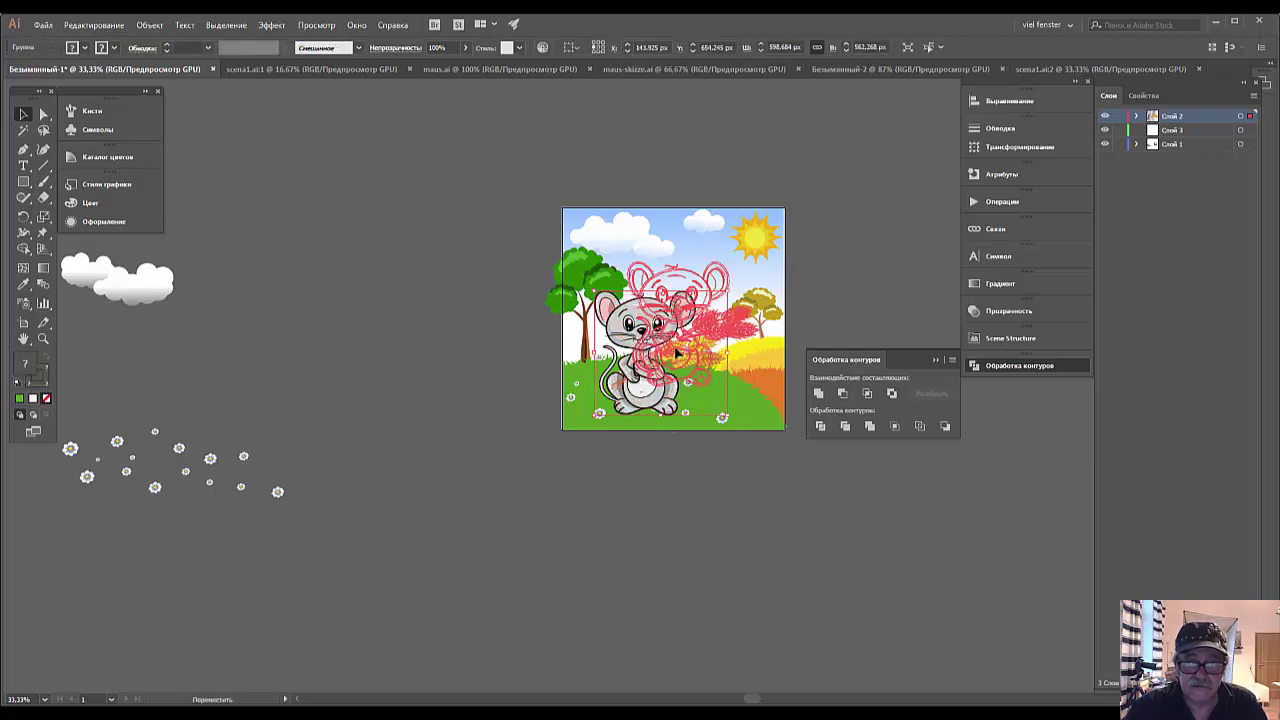
click(654, 410)
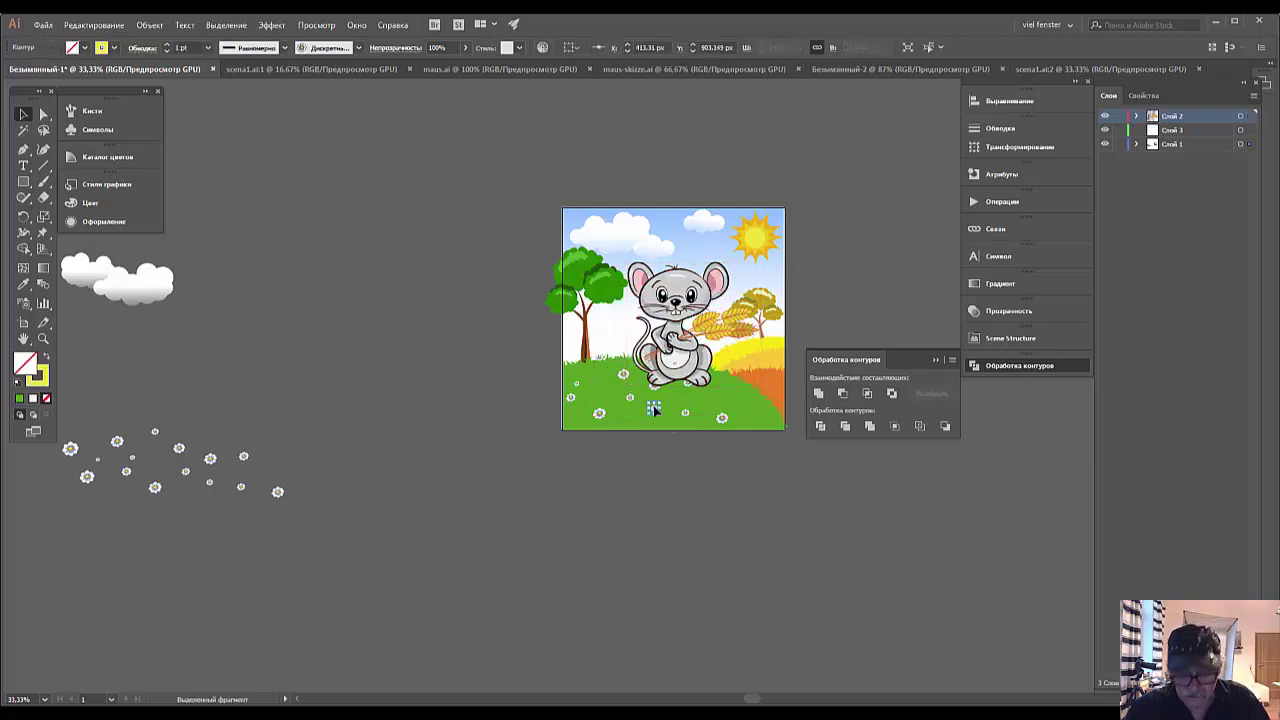
click(636, 400)
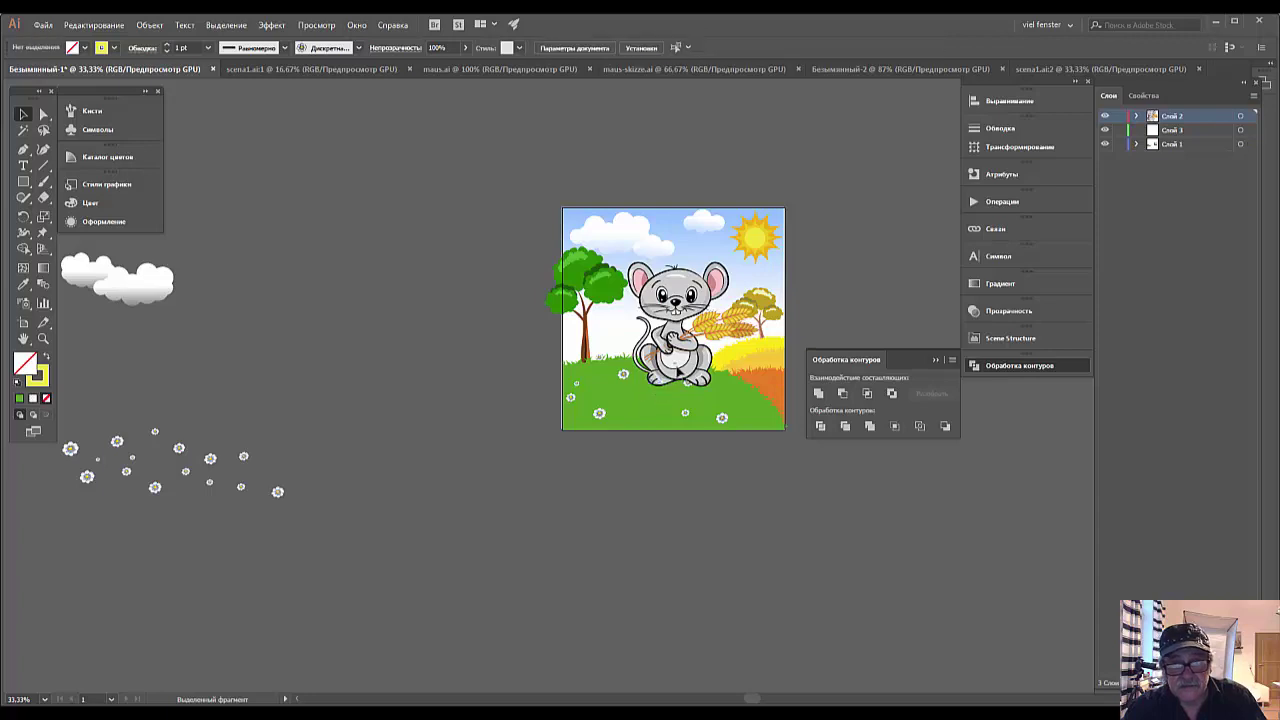
drag(678, 372, 650, 407)
click(646, 475)
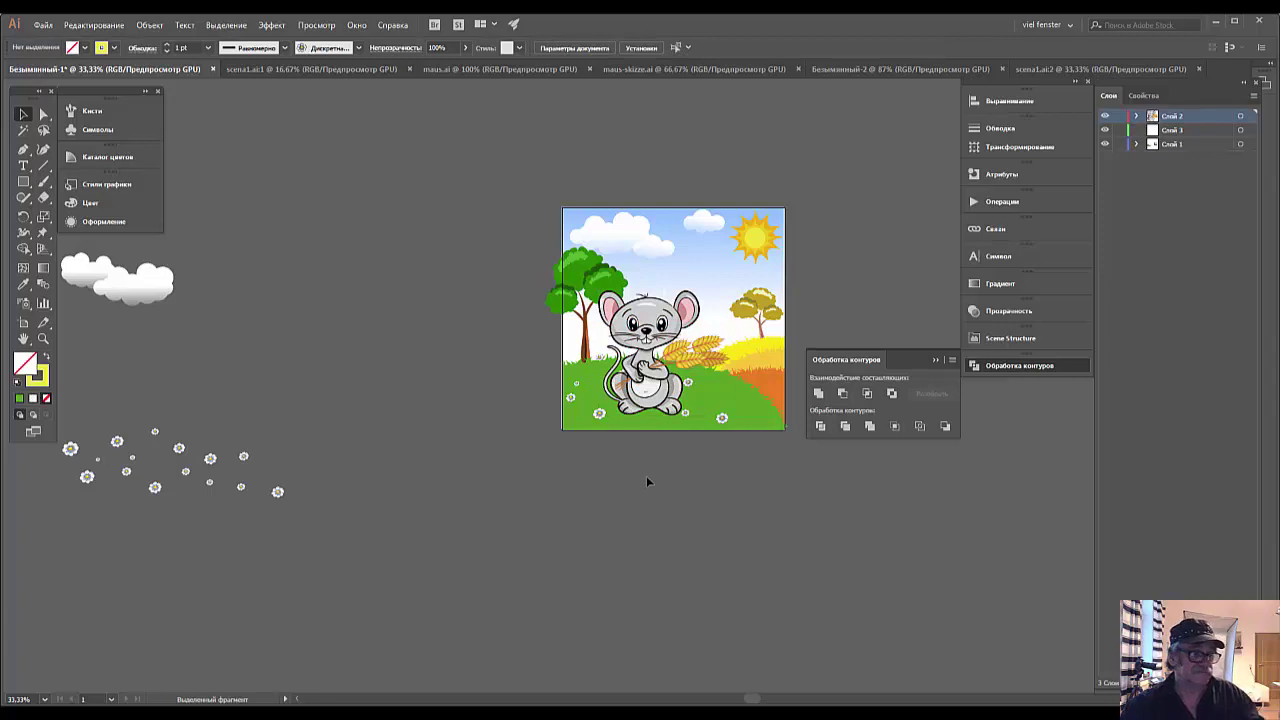
Show the Brushes (Кисти) panel, then bring up the Windows Start menu.
click(92, 111)
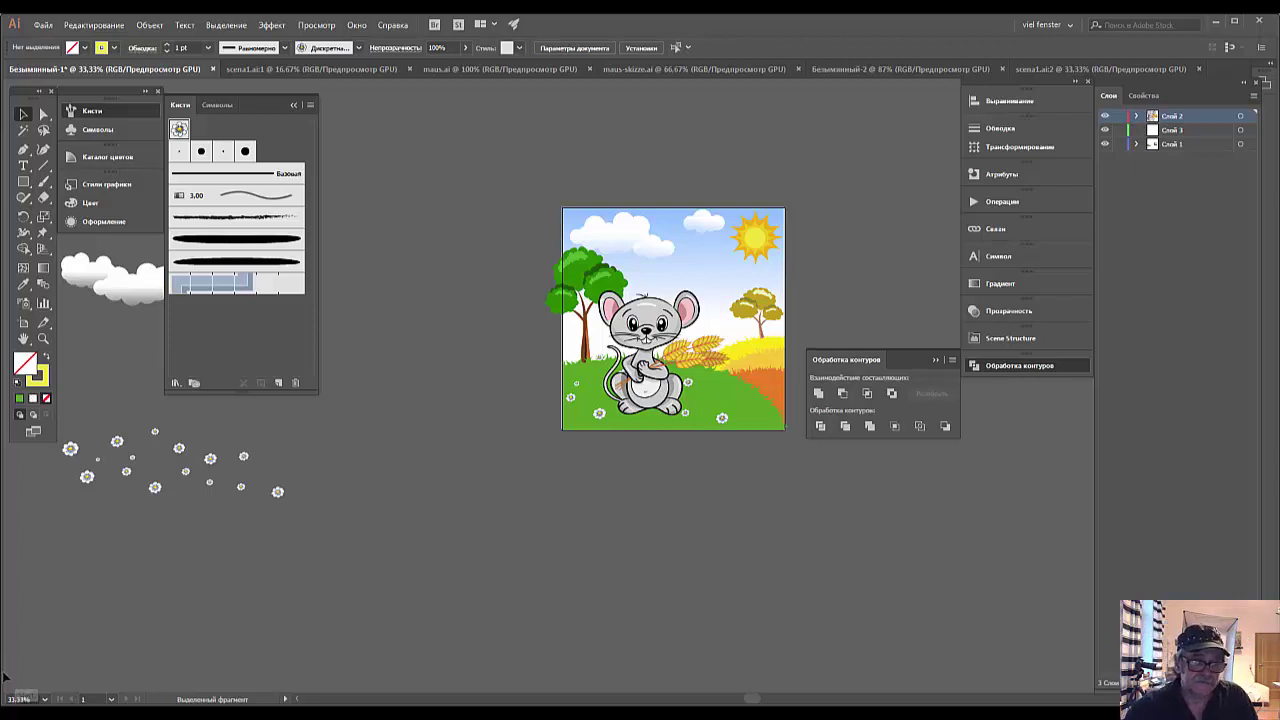
click(22, 697)
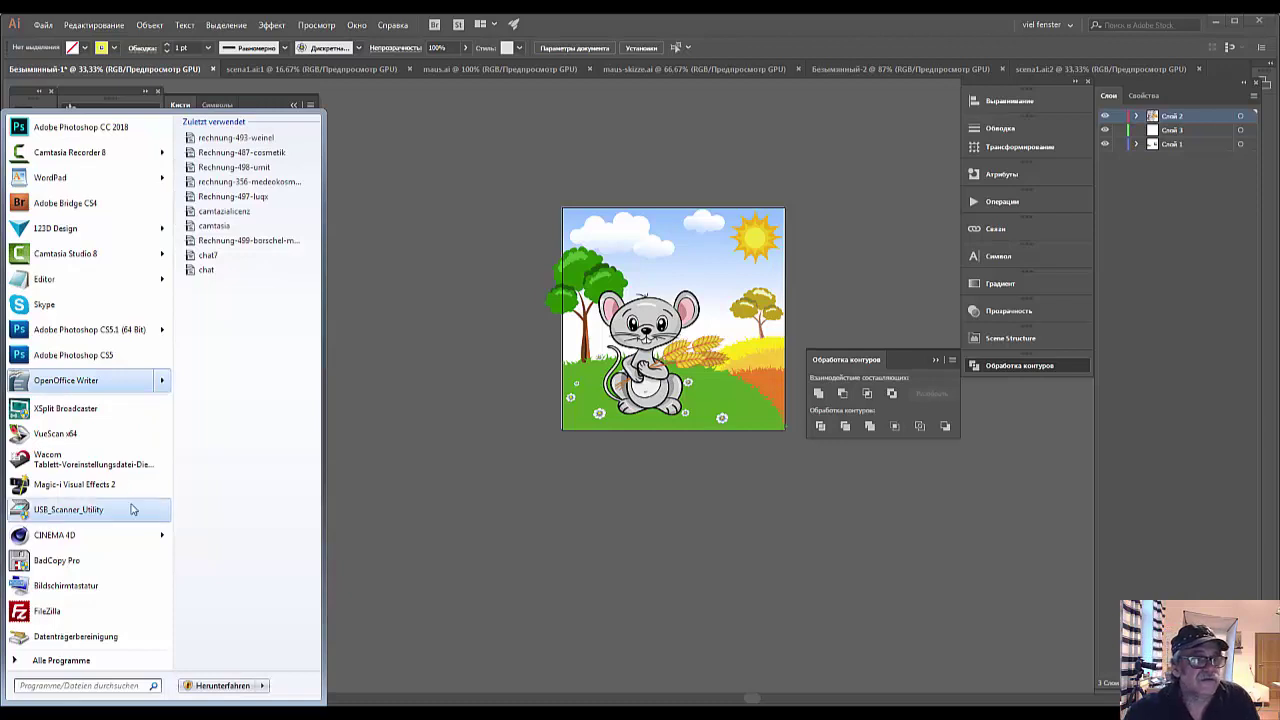
Launch the Wacom Tablet Preference File Utility and remove Meine Voreinstellungen (personal tablet preferences).
click(45, 468)
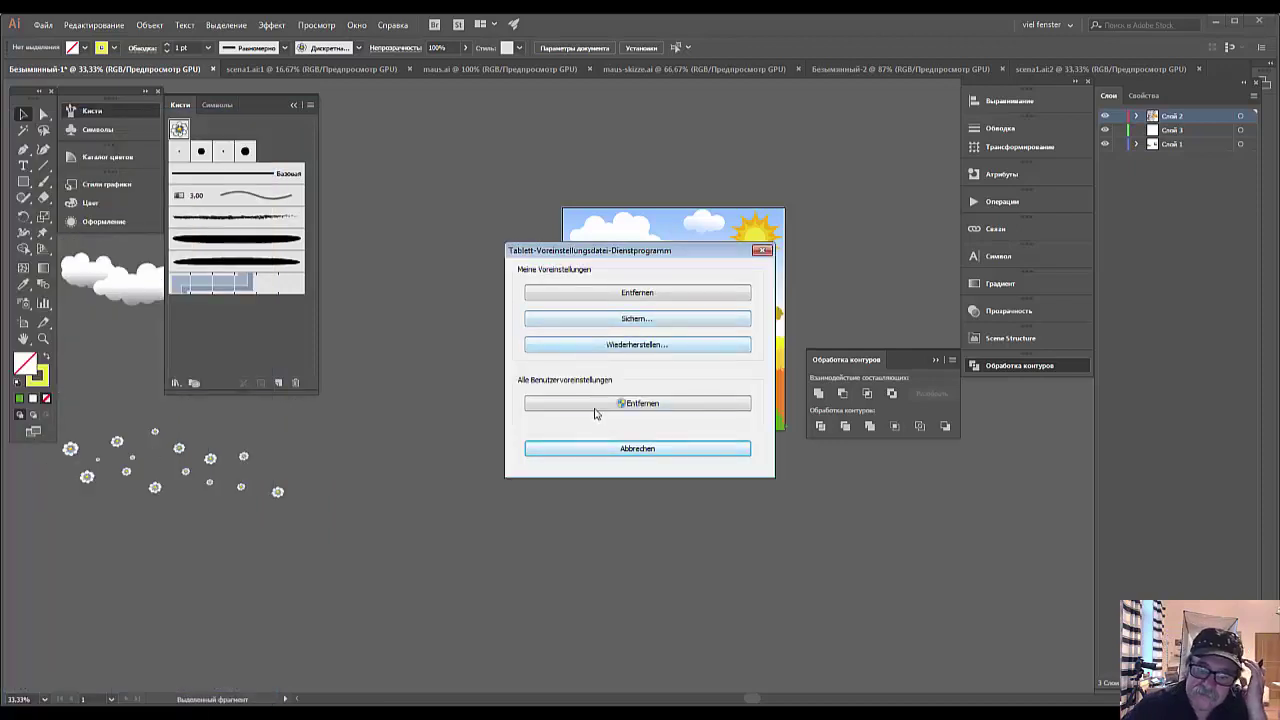
click(618, 295)
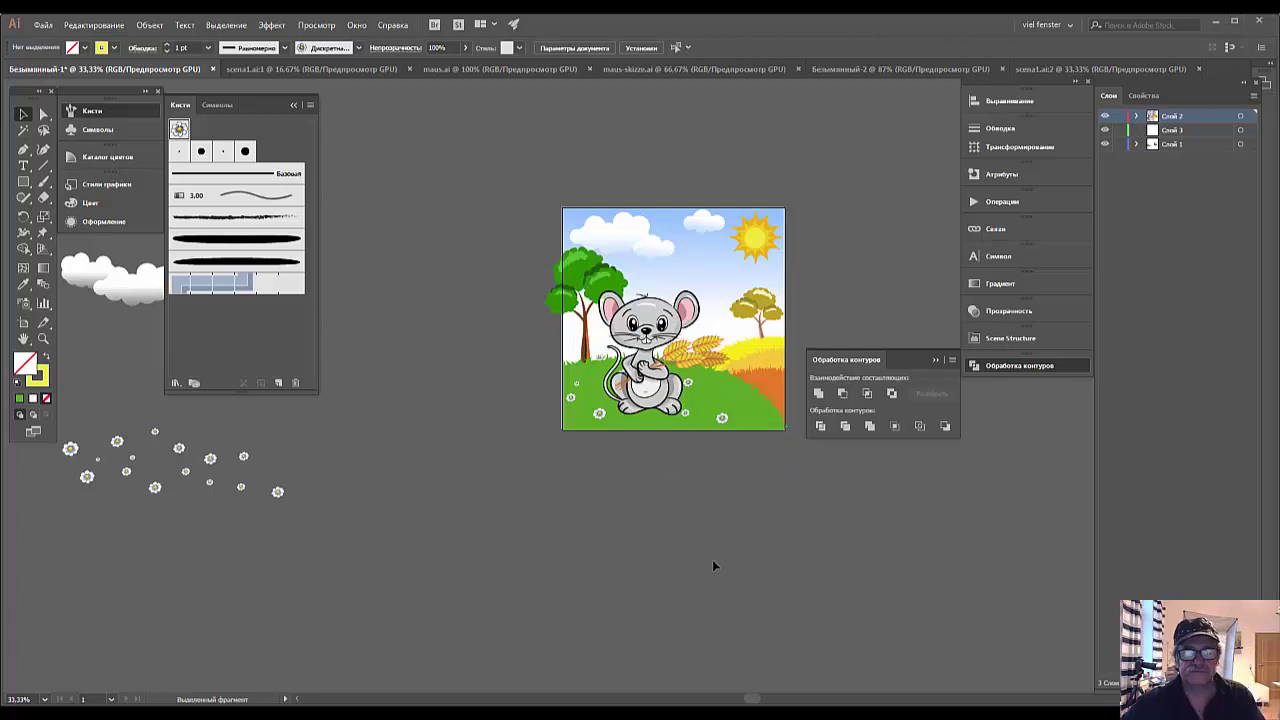
Stamp daisies with the Paintbrush to the left, below and right of the mouse.
key(ctrl+plus)
key(ctrl+plus)
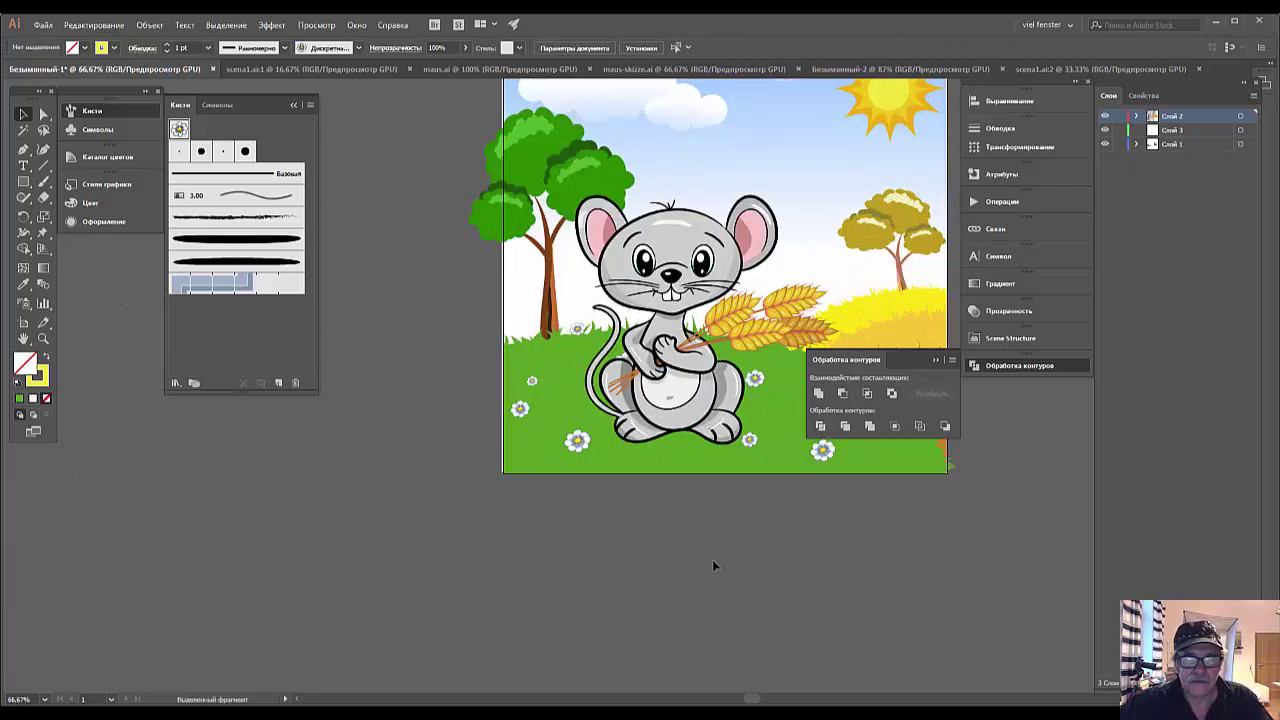
click(43, 182)
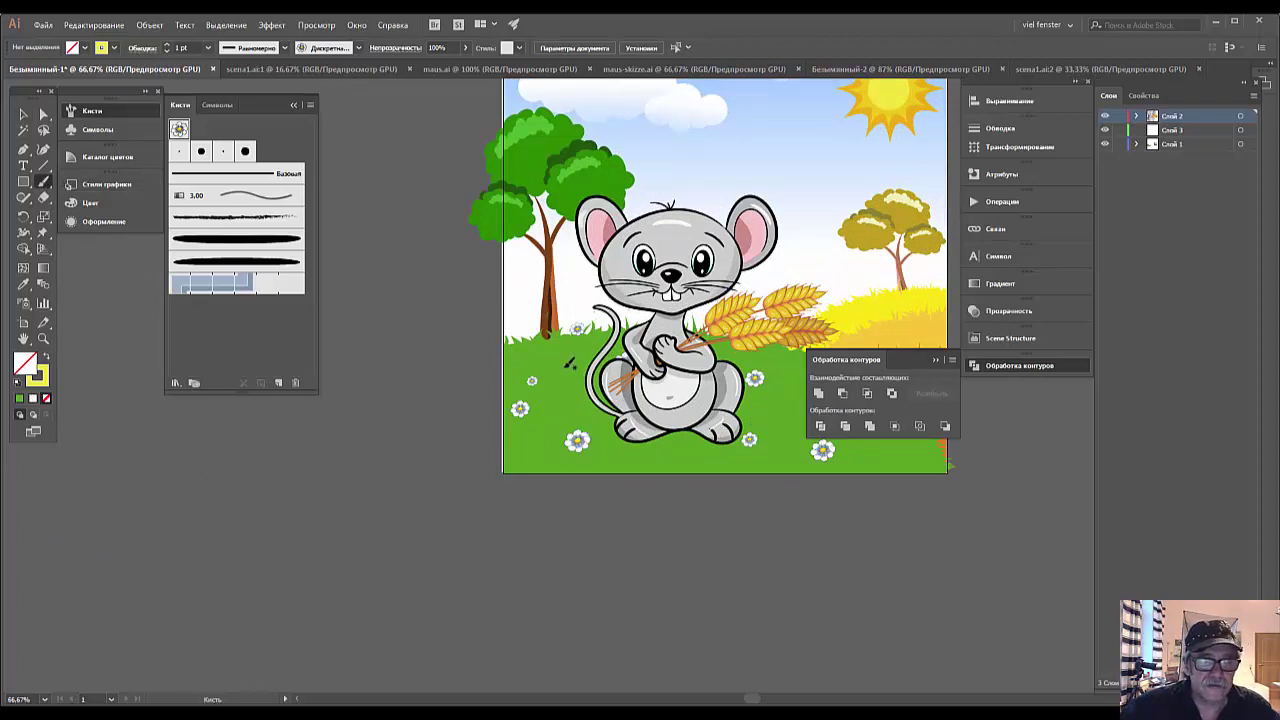
click(565, 368)
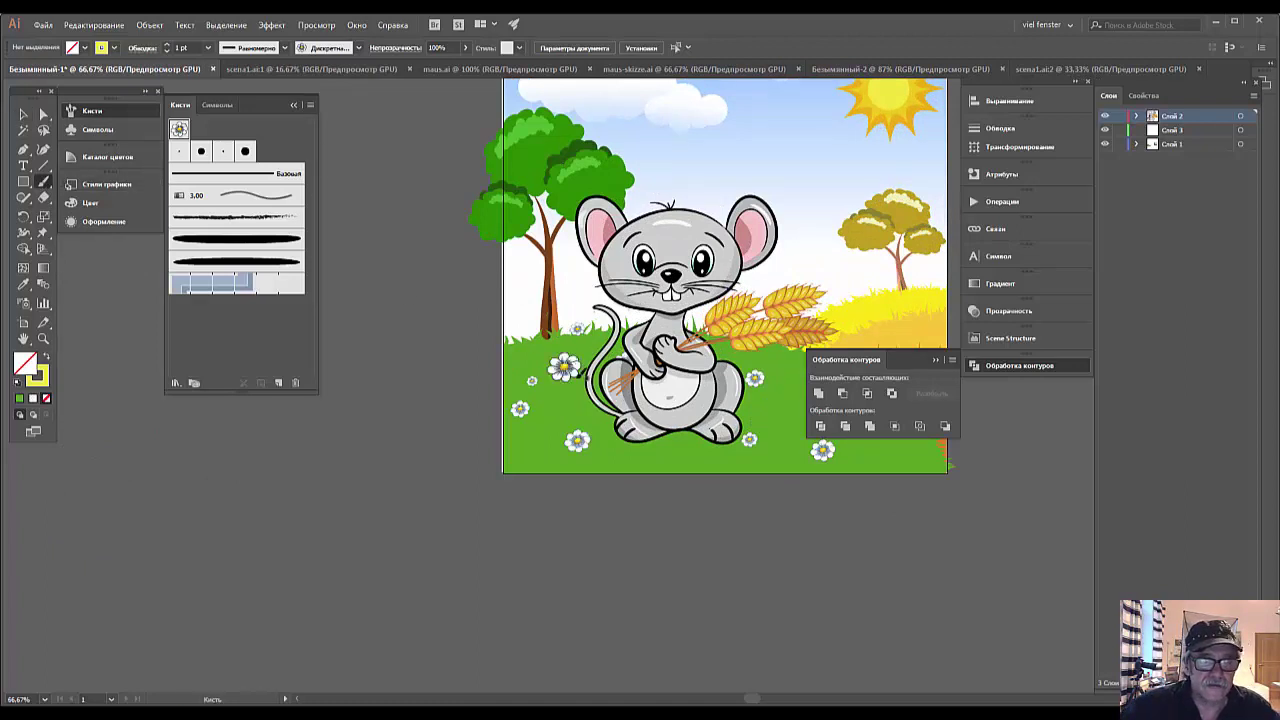
click(678, 452)
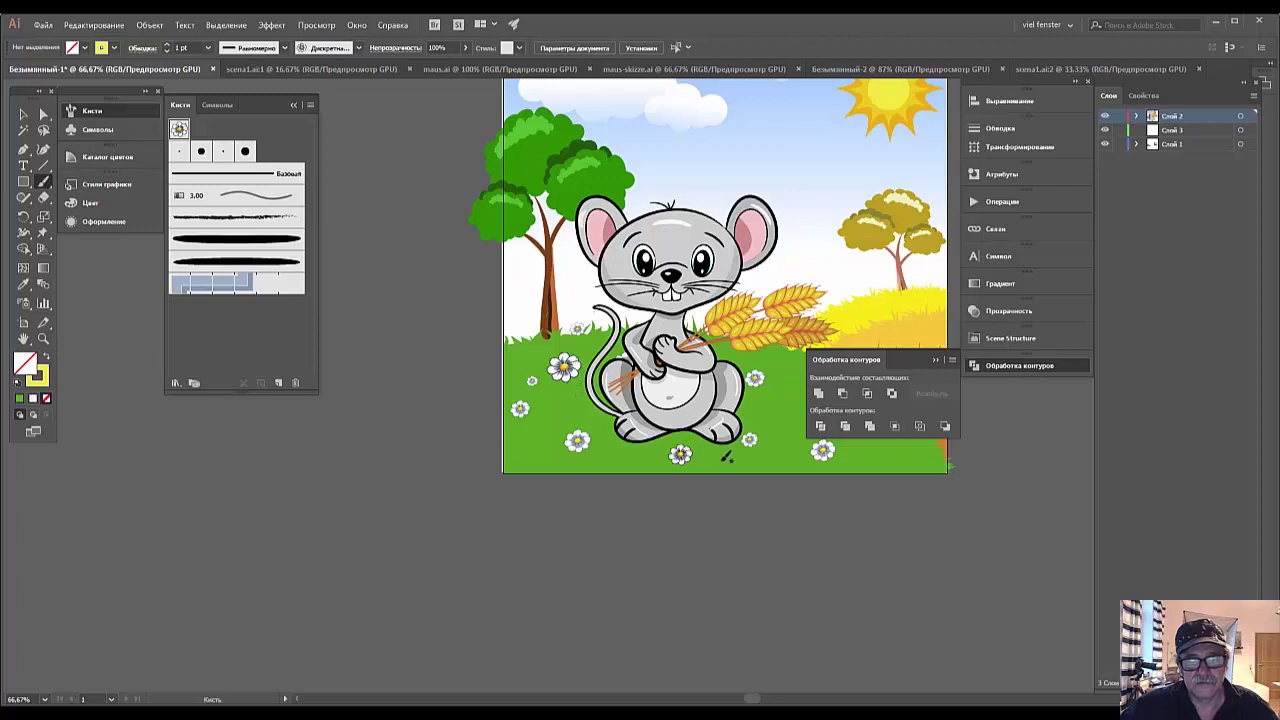
click(787, 400)
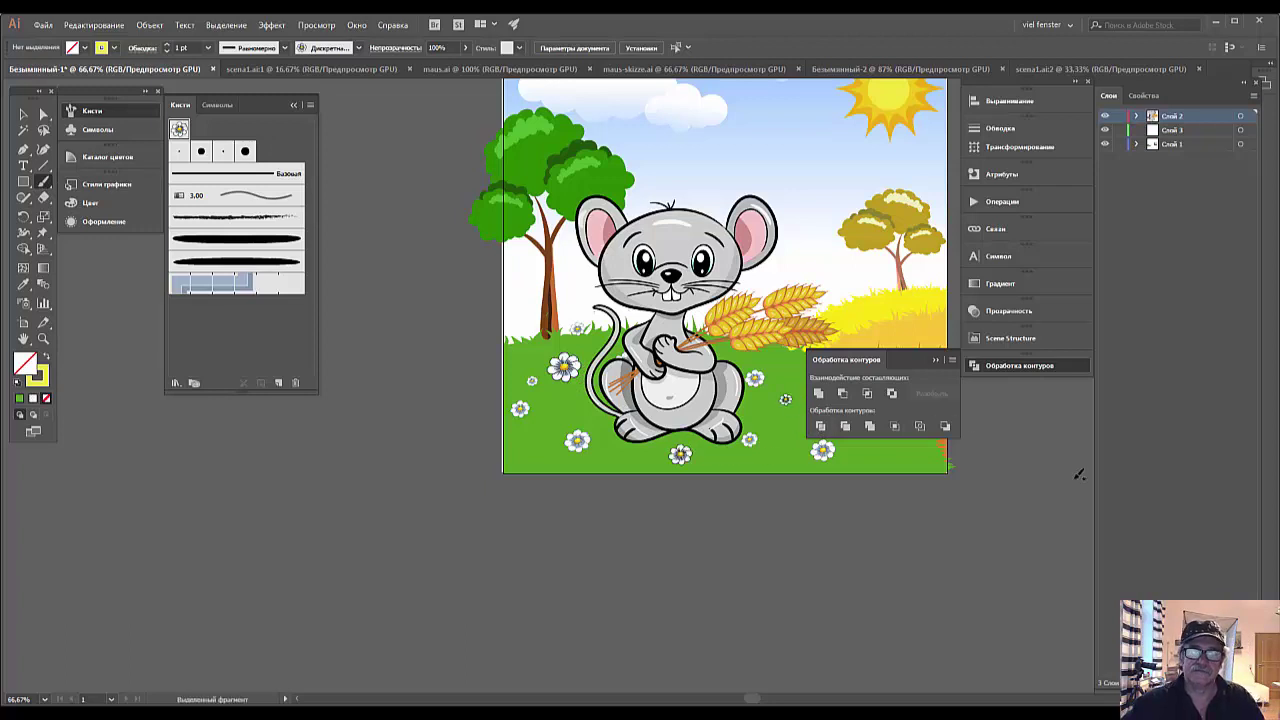
key(ctrl+minus)
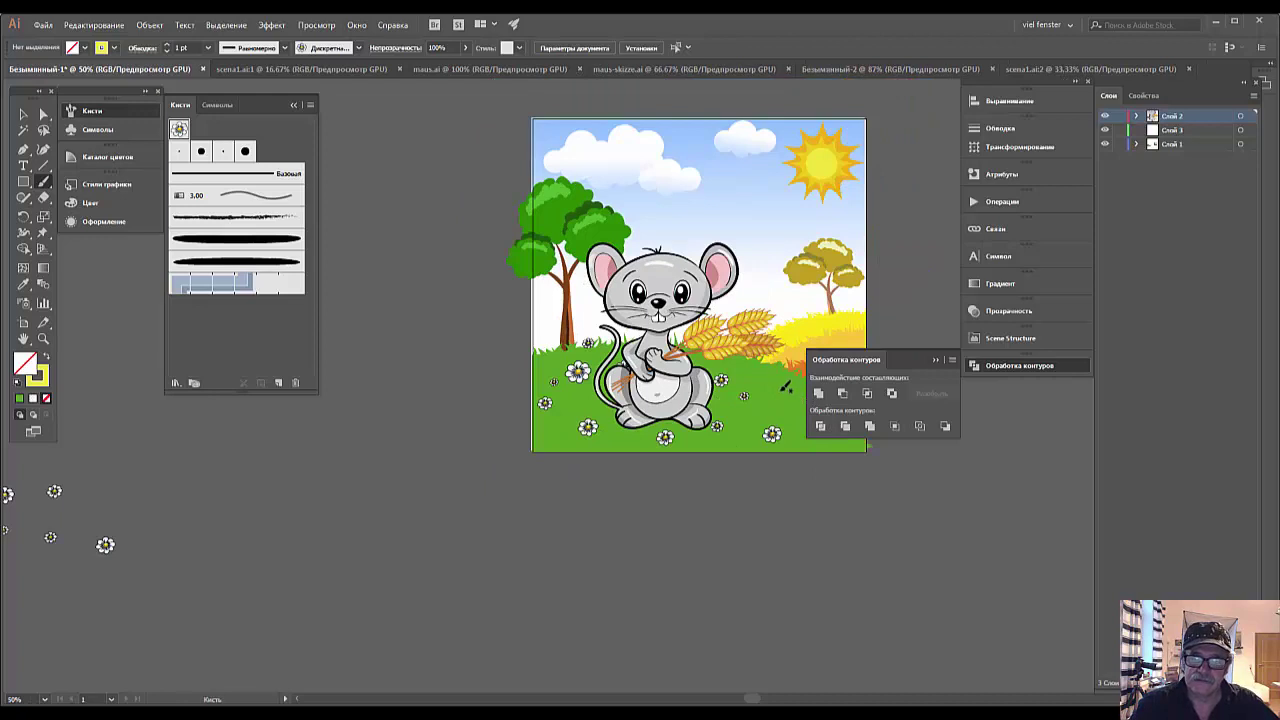
drag(784, 390, 803, 400)
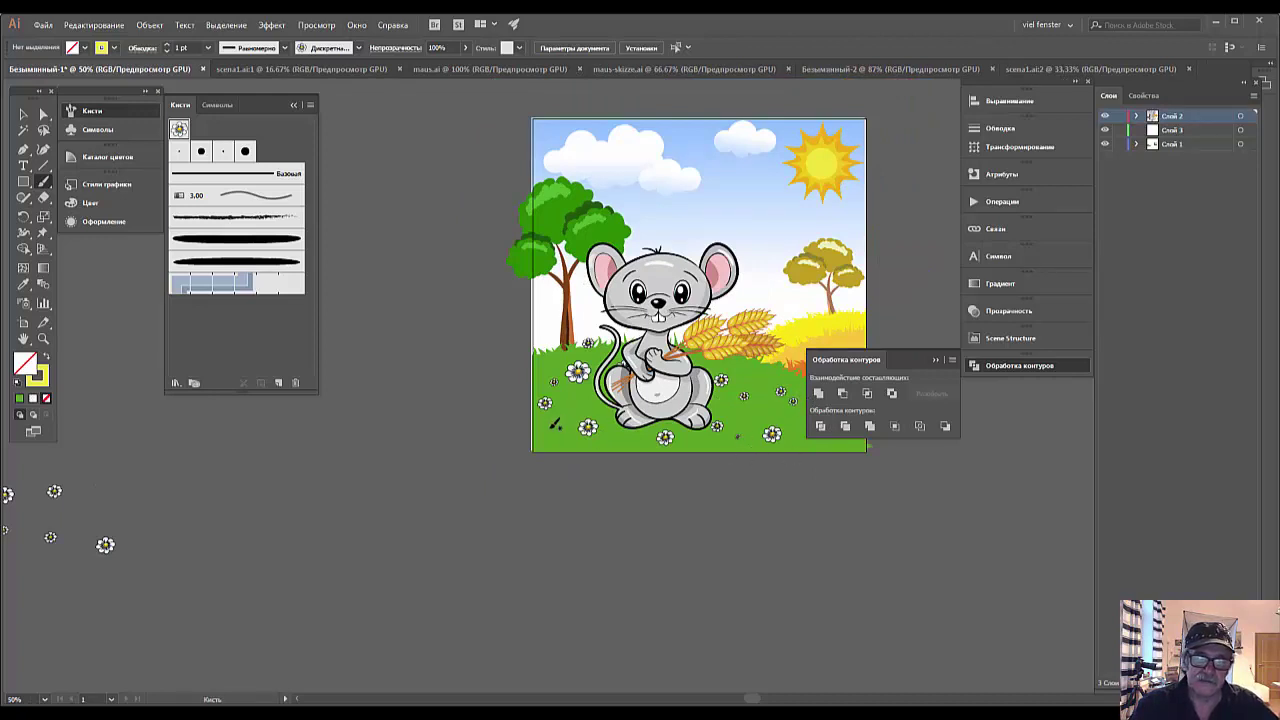
key(ctrl+minus)
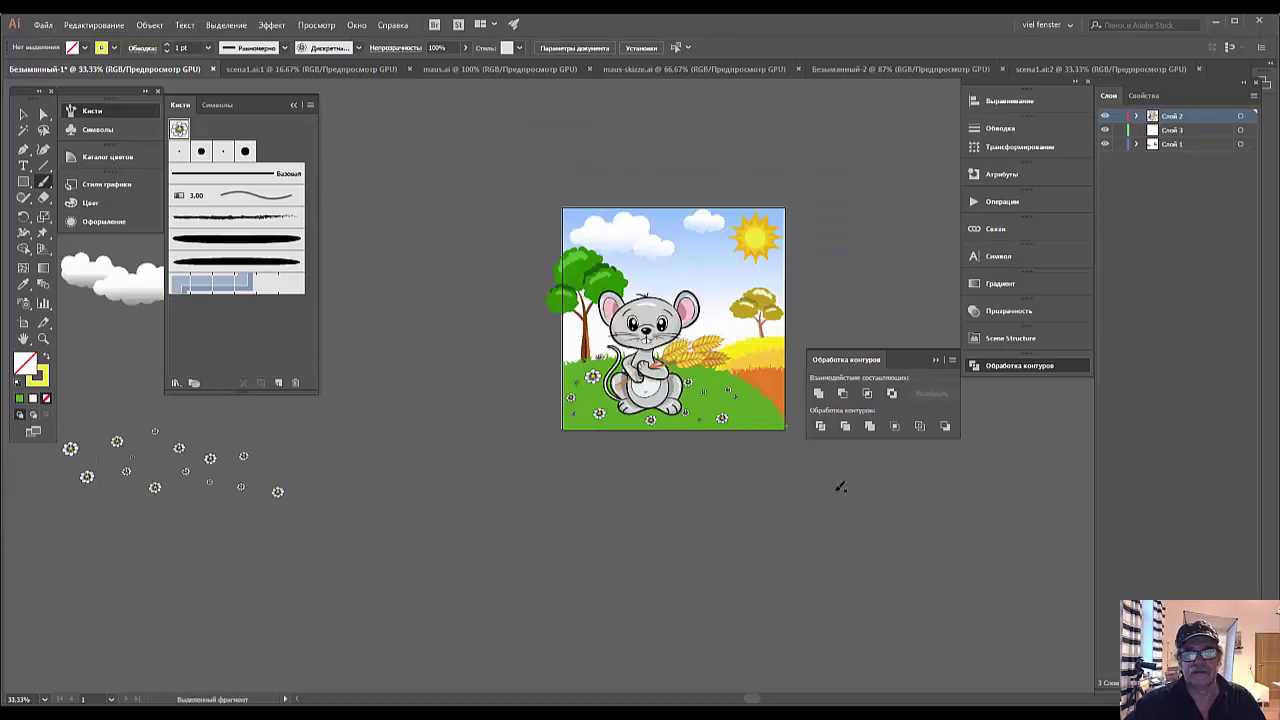
key(ctrl+minus)
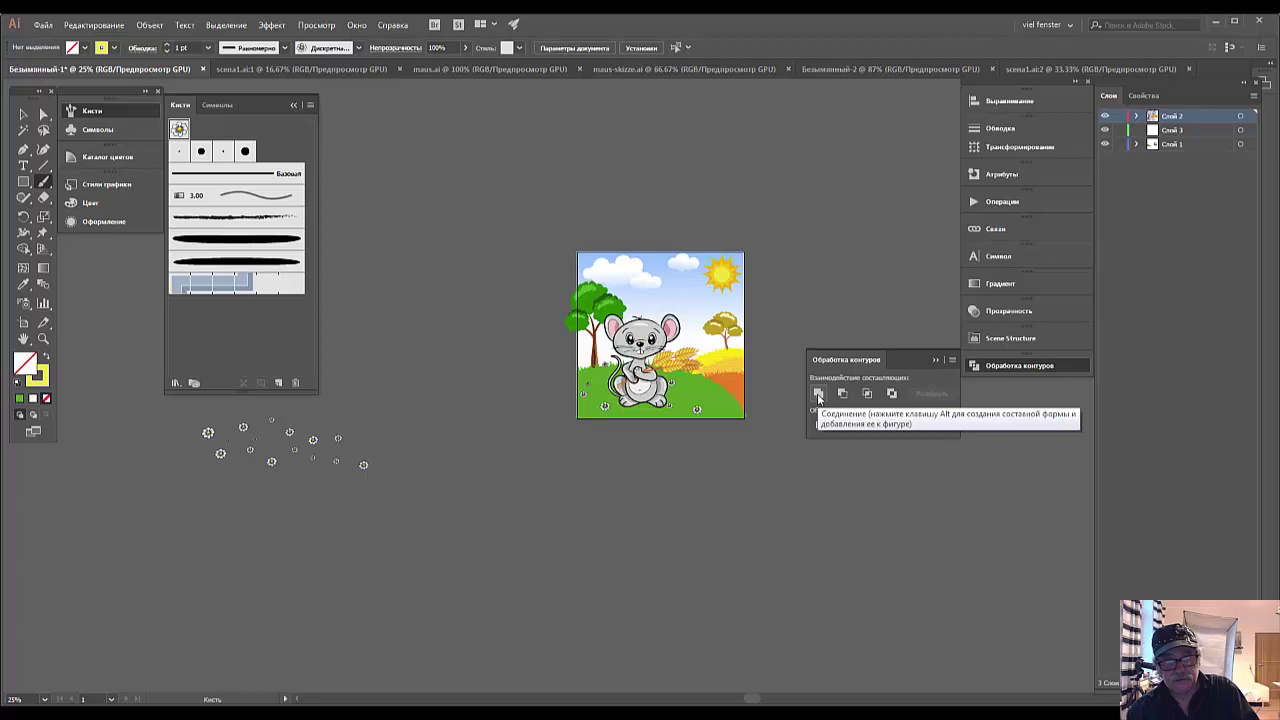
Paint a short stroke of small daisies into the lower-right grass.
key(ctrl+a)
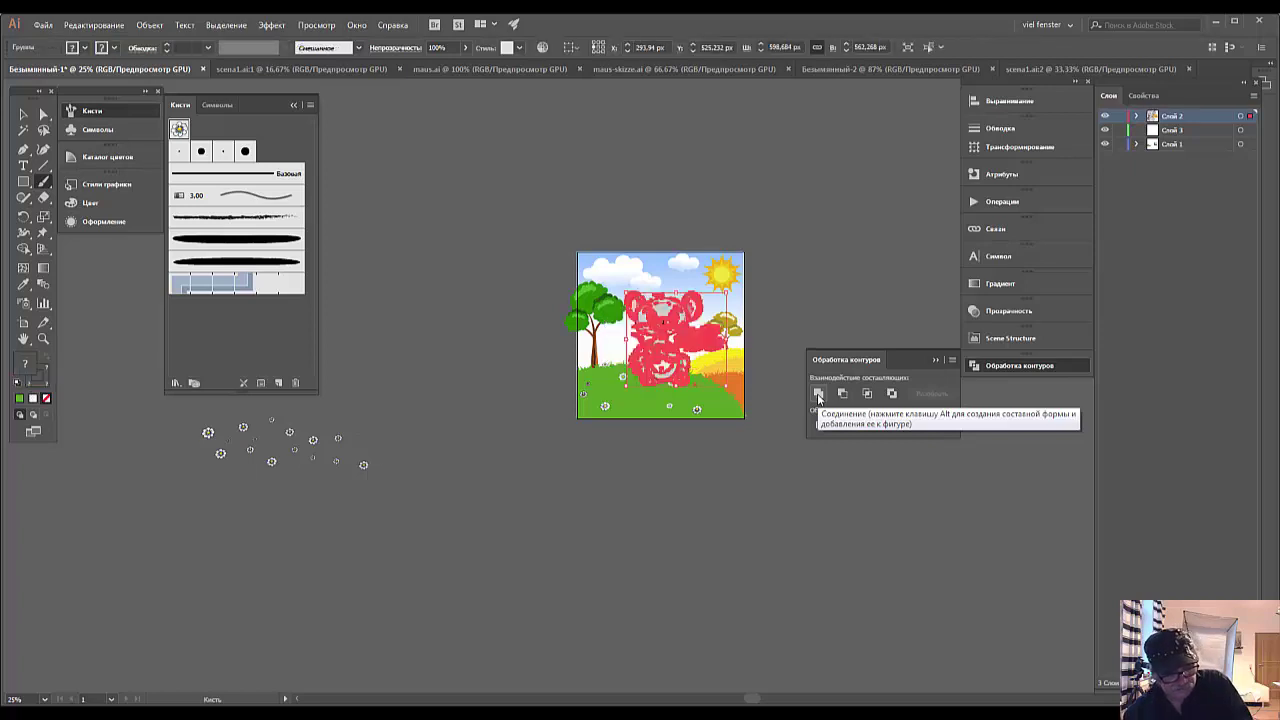
key(ctrl+z)
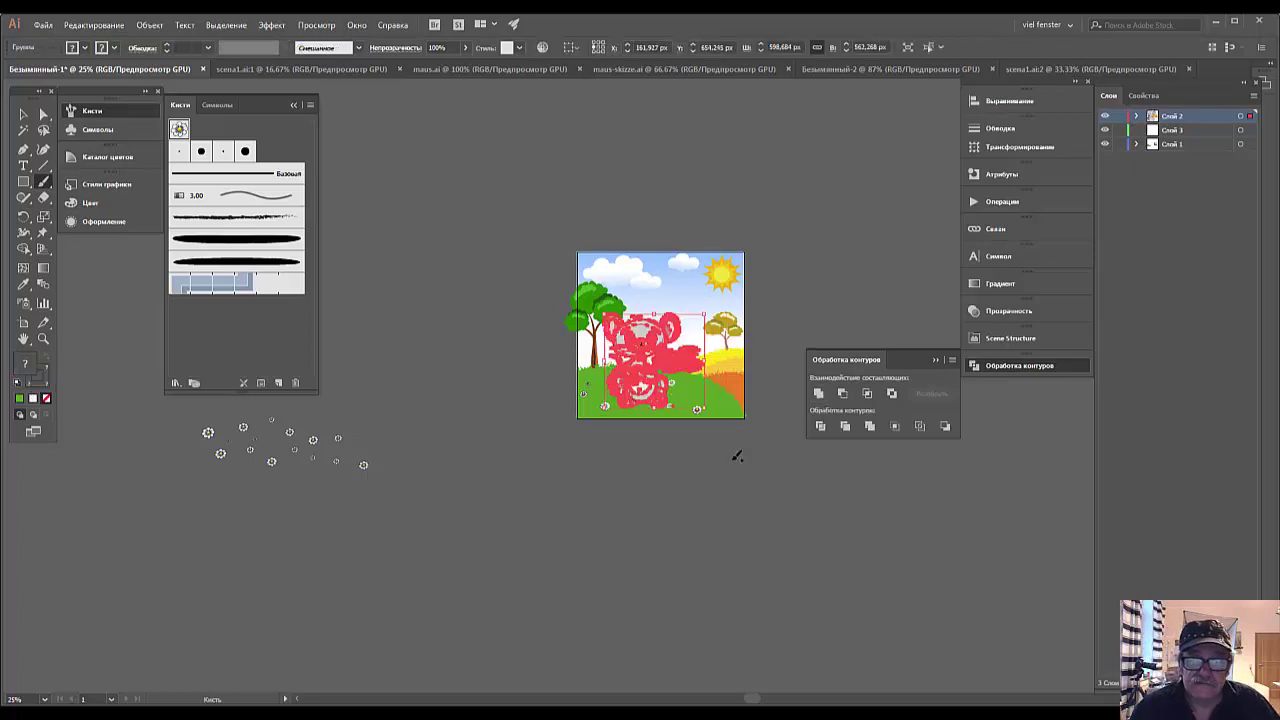
key(ctrl+shift+a)
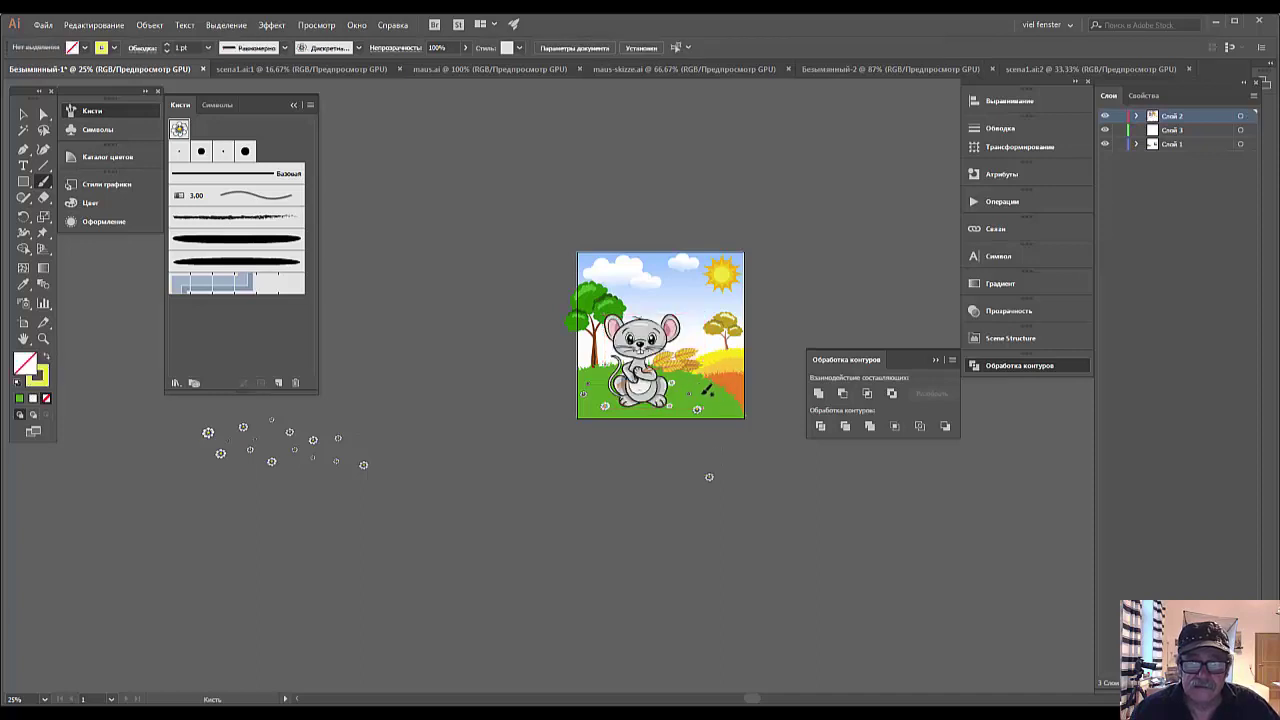
drag(723, 403, 747, 413)
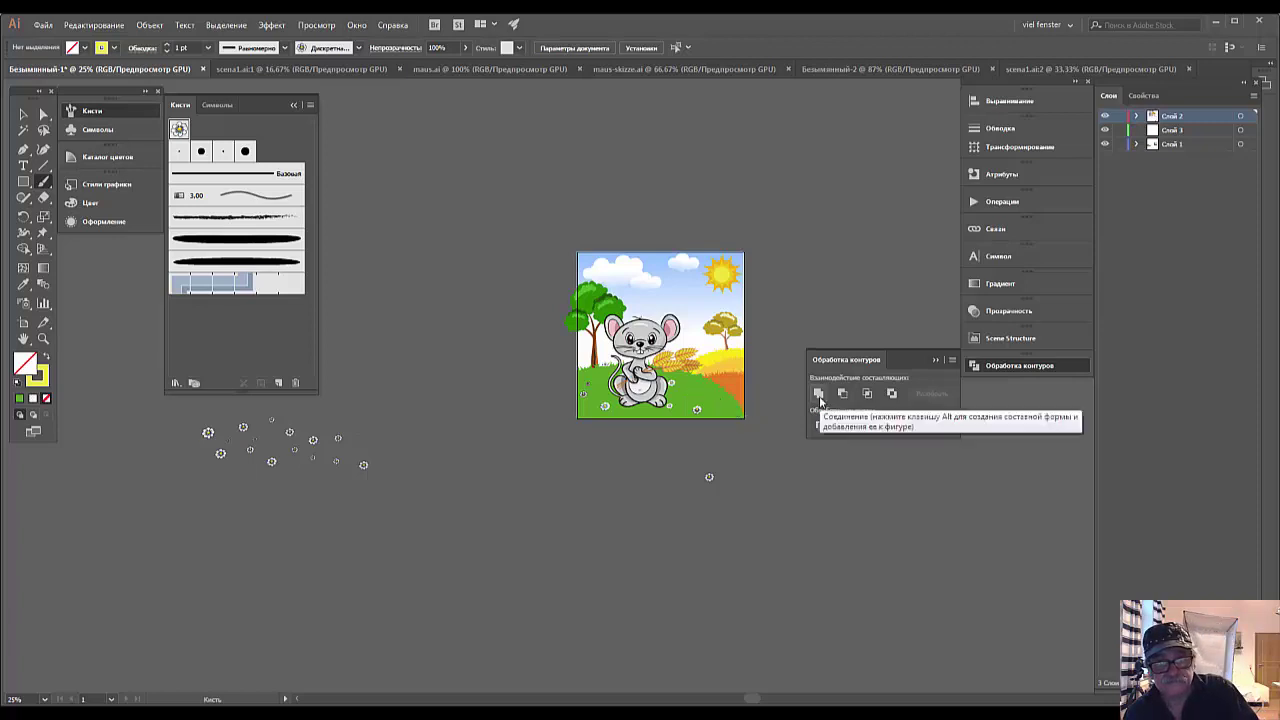
key(ctrl+a)
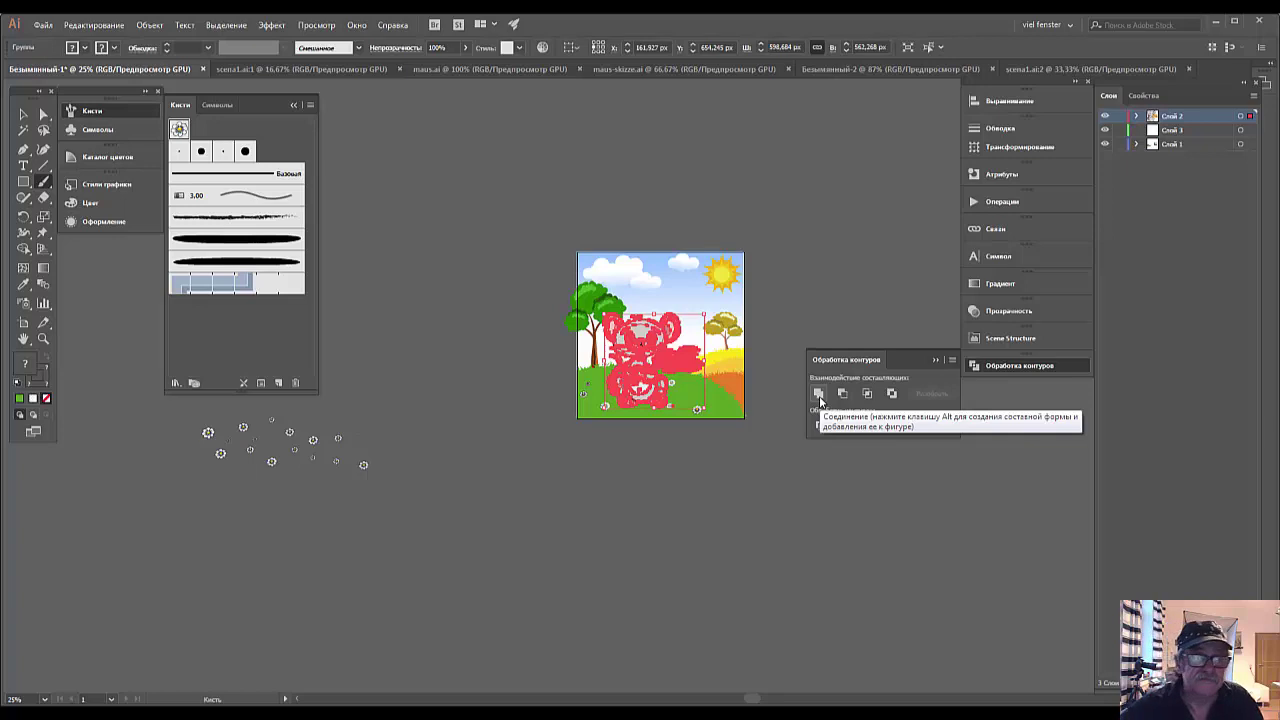
Stamp seven more daisies across the grass around the mouse with the Paintbrush.
key(v)
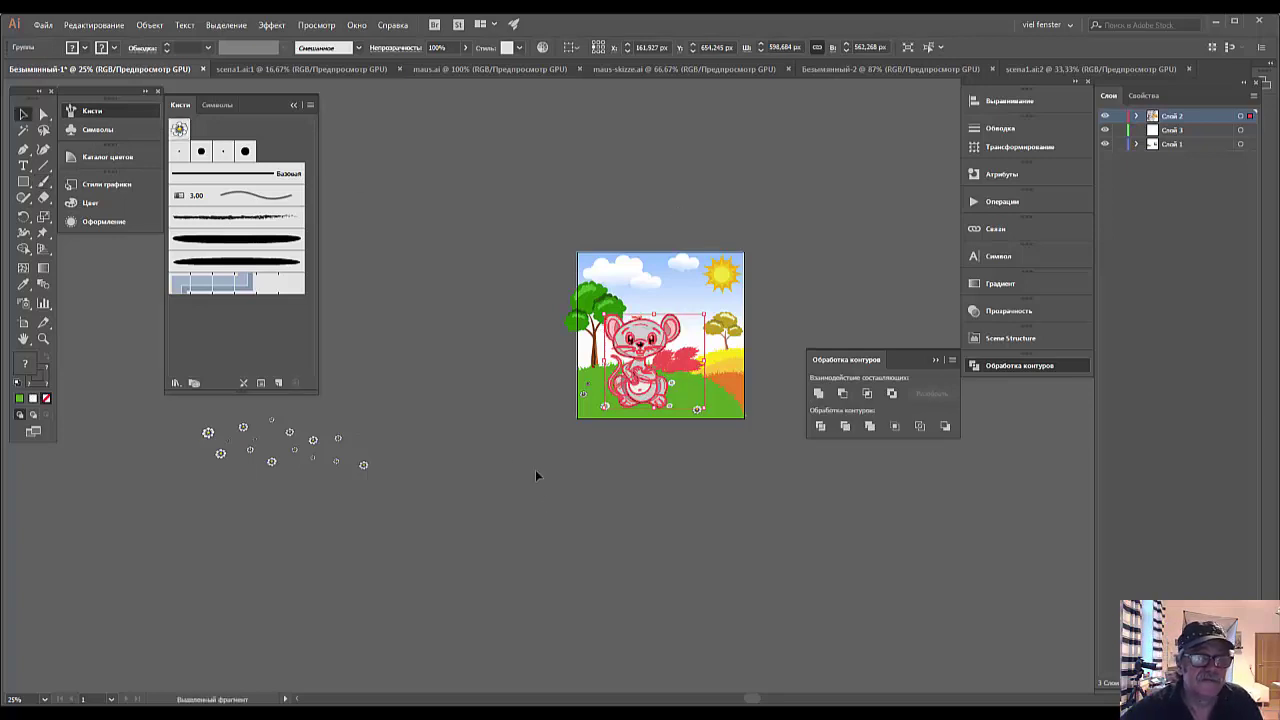
click(546, 498)
key(ctrl+equal)
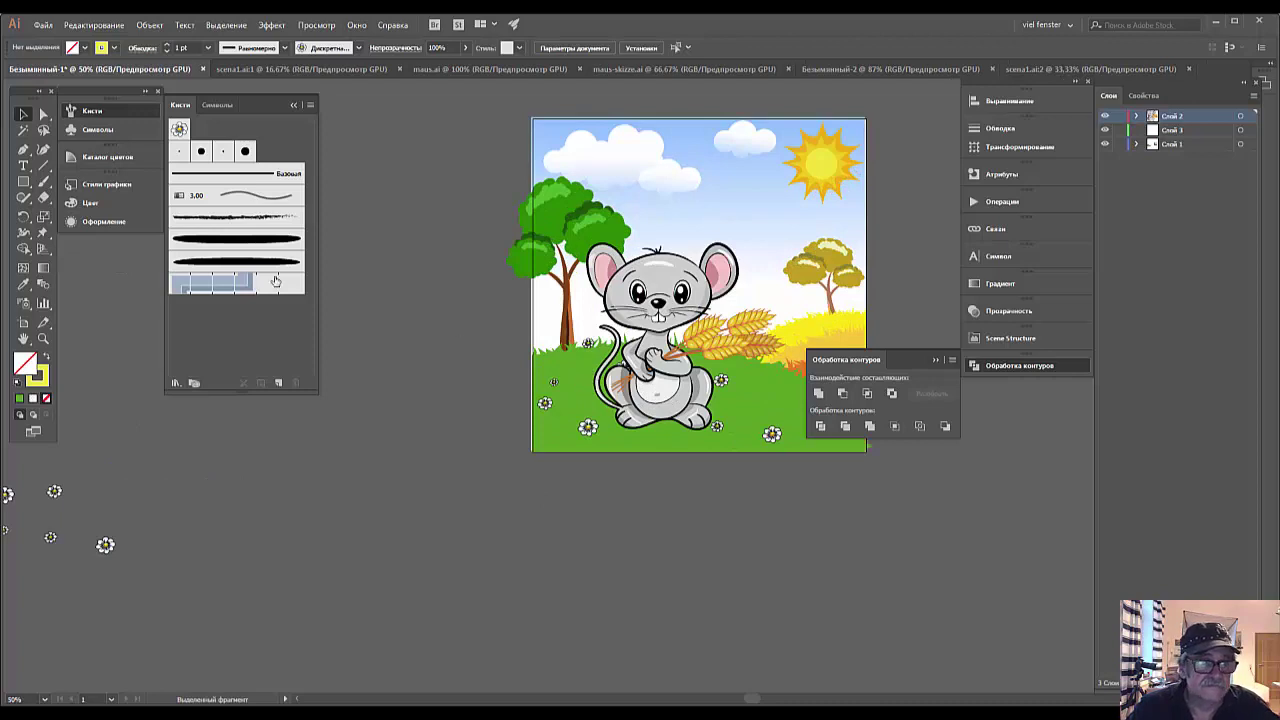
key(b)
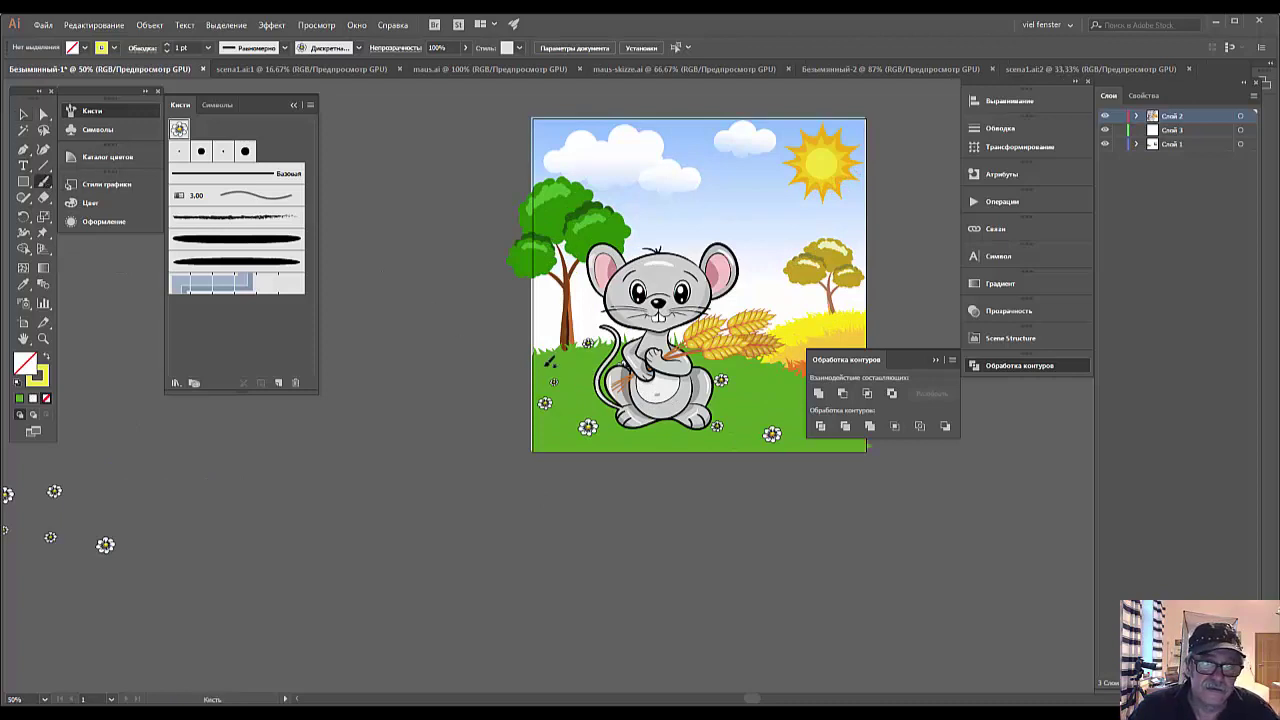
click(544, 366)
click(766, 405)
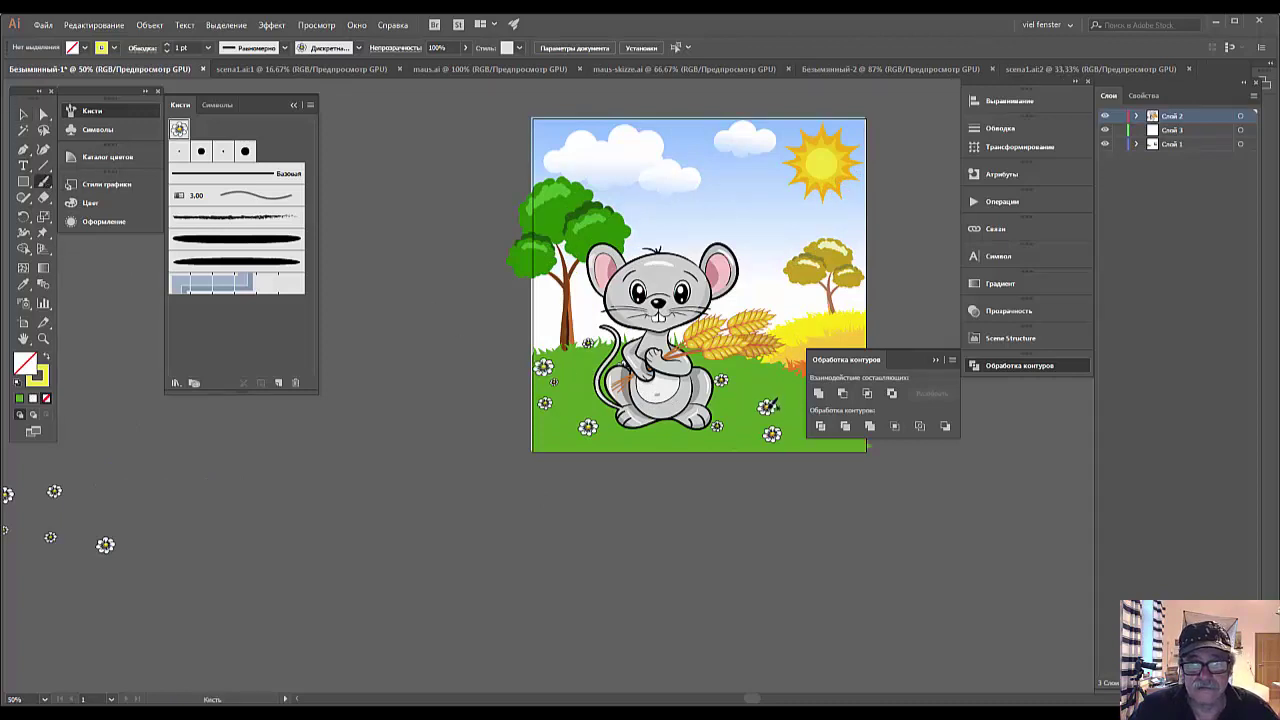
click(643, 444)
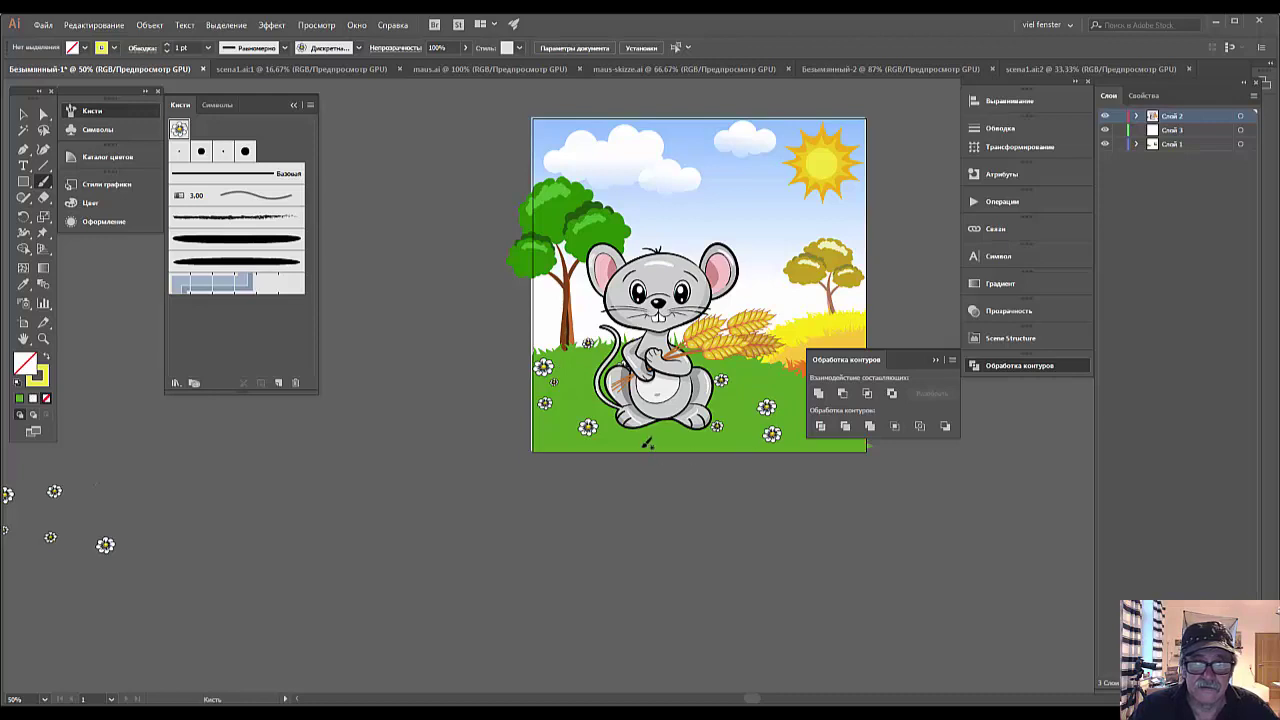
click(555, 436)
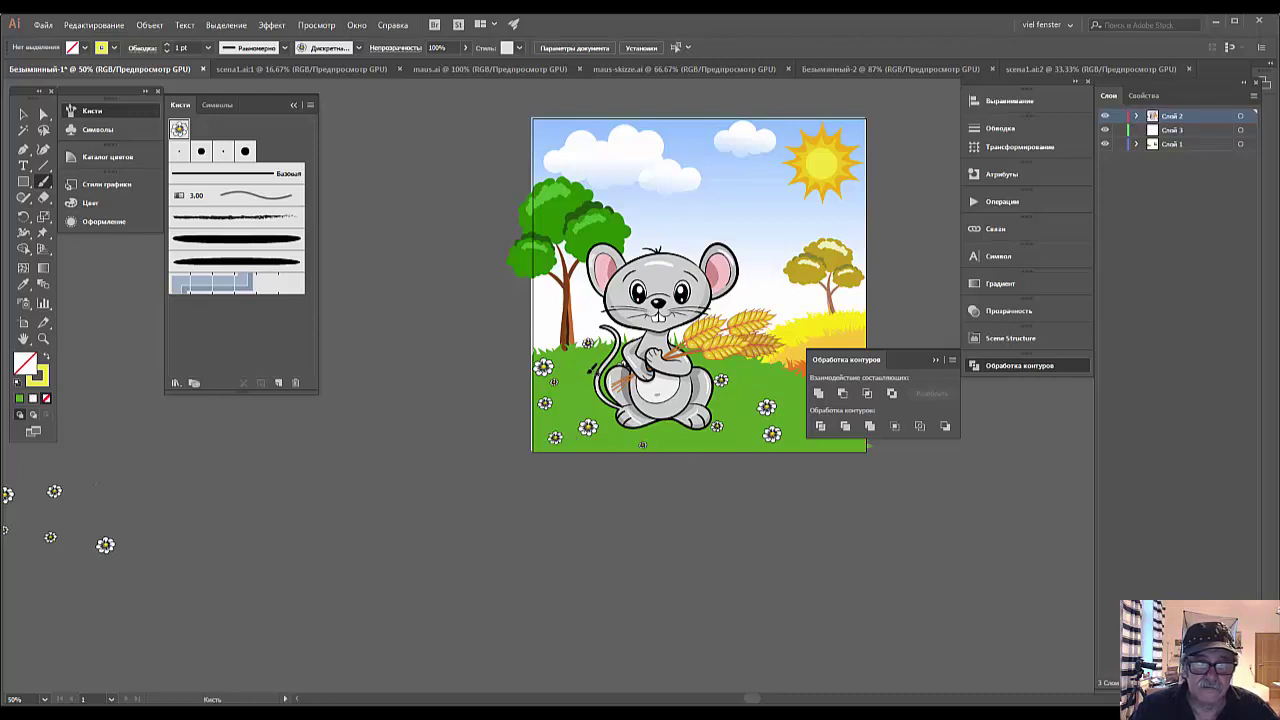
click(586, 373)
click(759, 375)
click(744, 433)
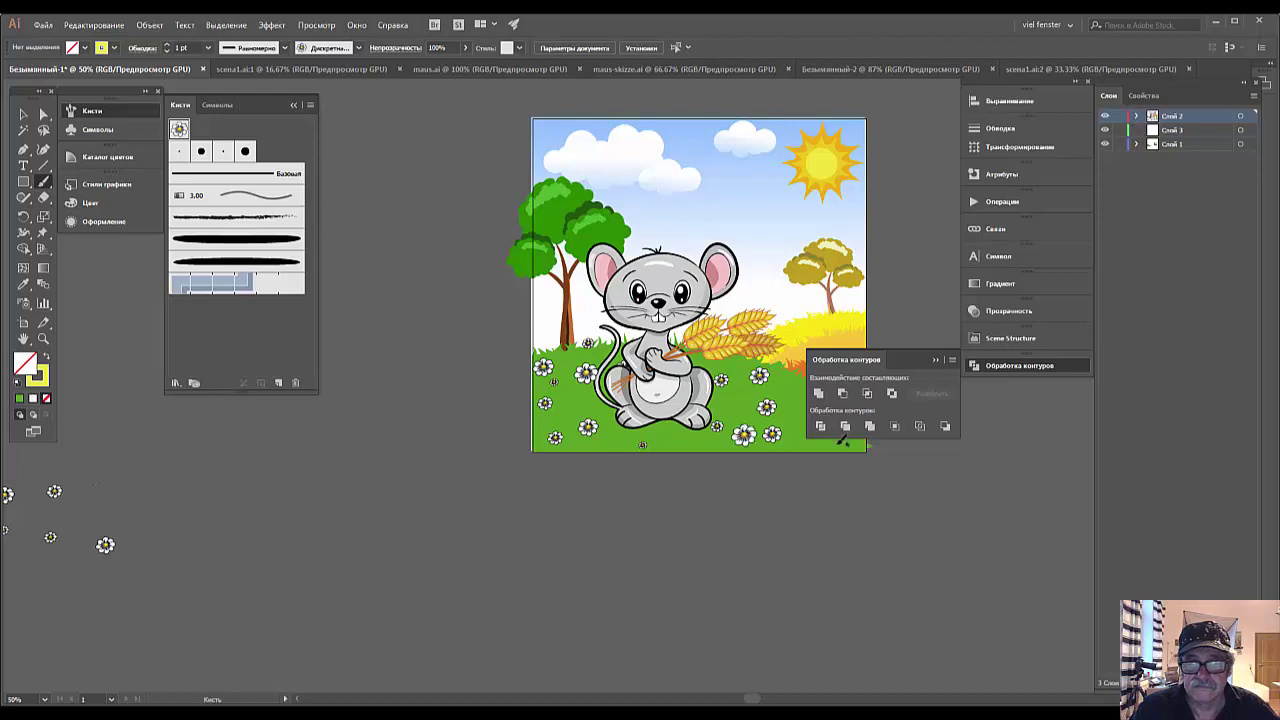
key(ctrl+minus)
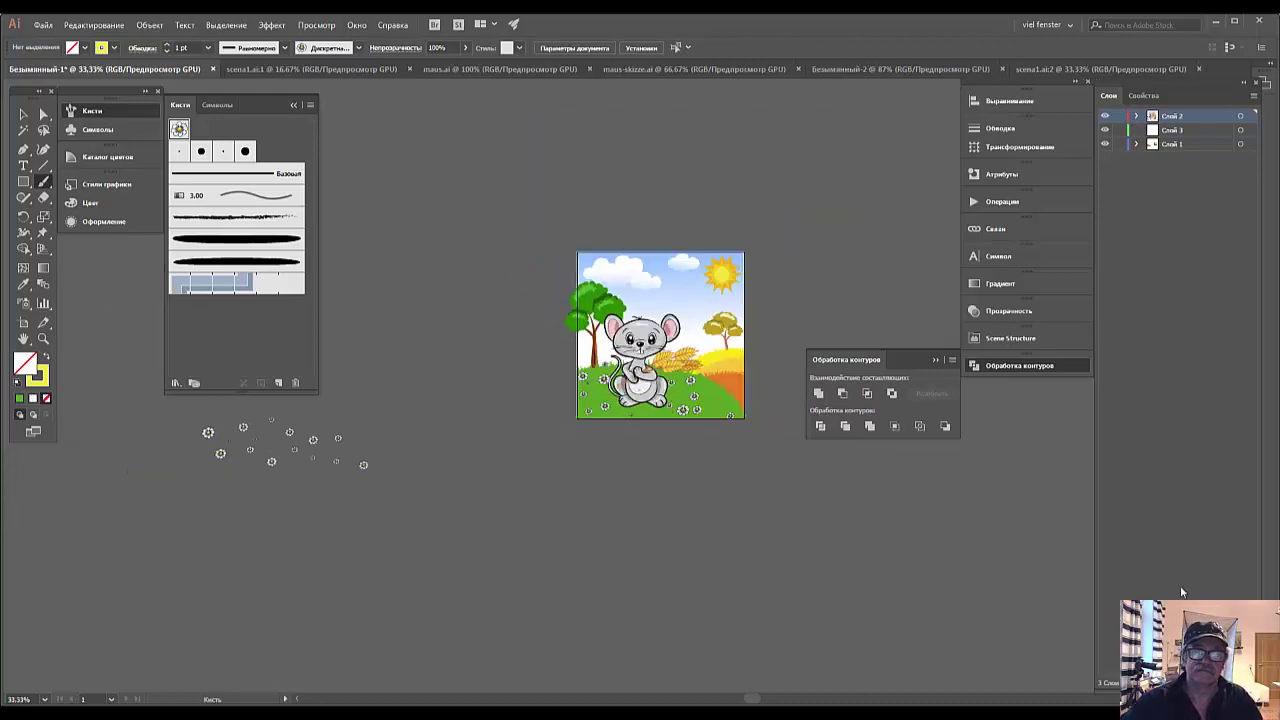
Collapse the Brushes panel and recenter the meadow artboard at 50% zoom.
click(294, 105)
mouse_move(439, 392)
mouse_down()
mouse_move(580, 371)
mouse_move(396, 355)
mouse_up()
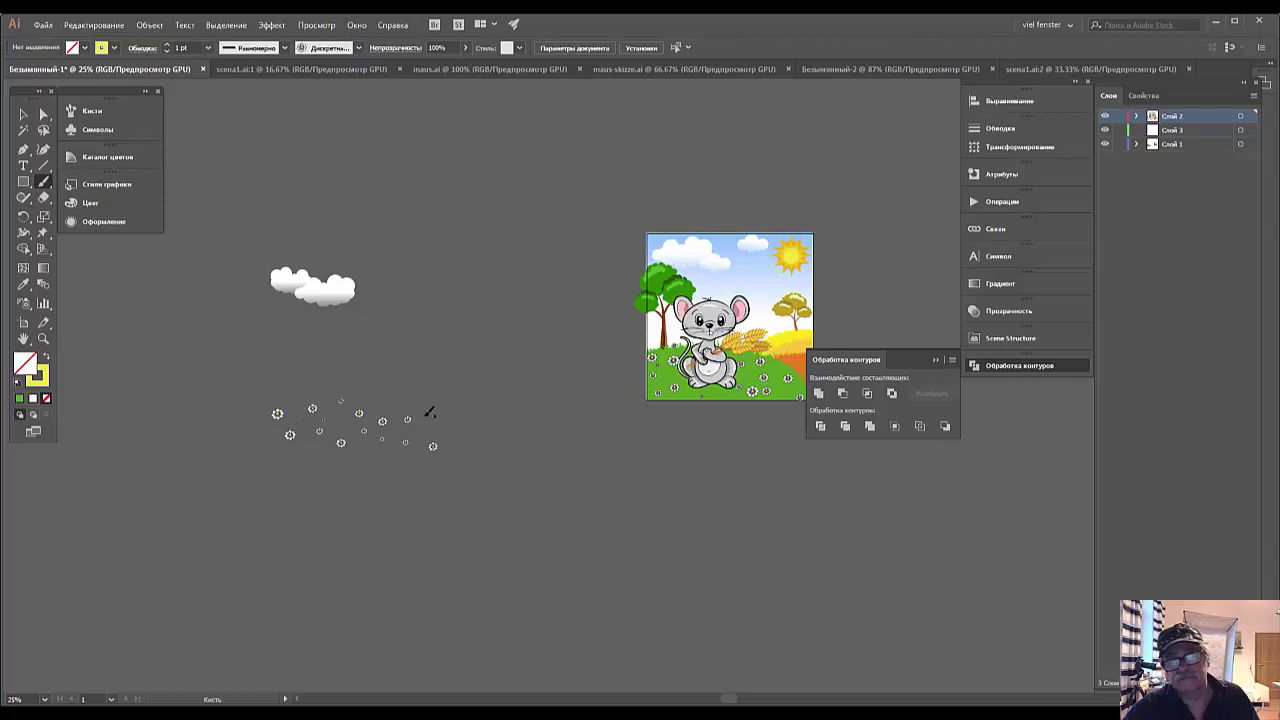
key(ctrl+minus)
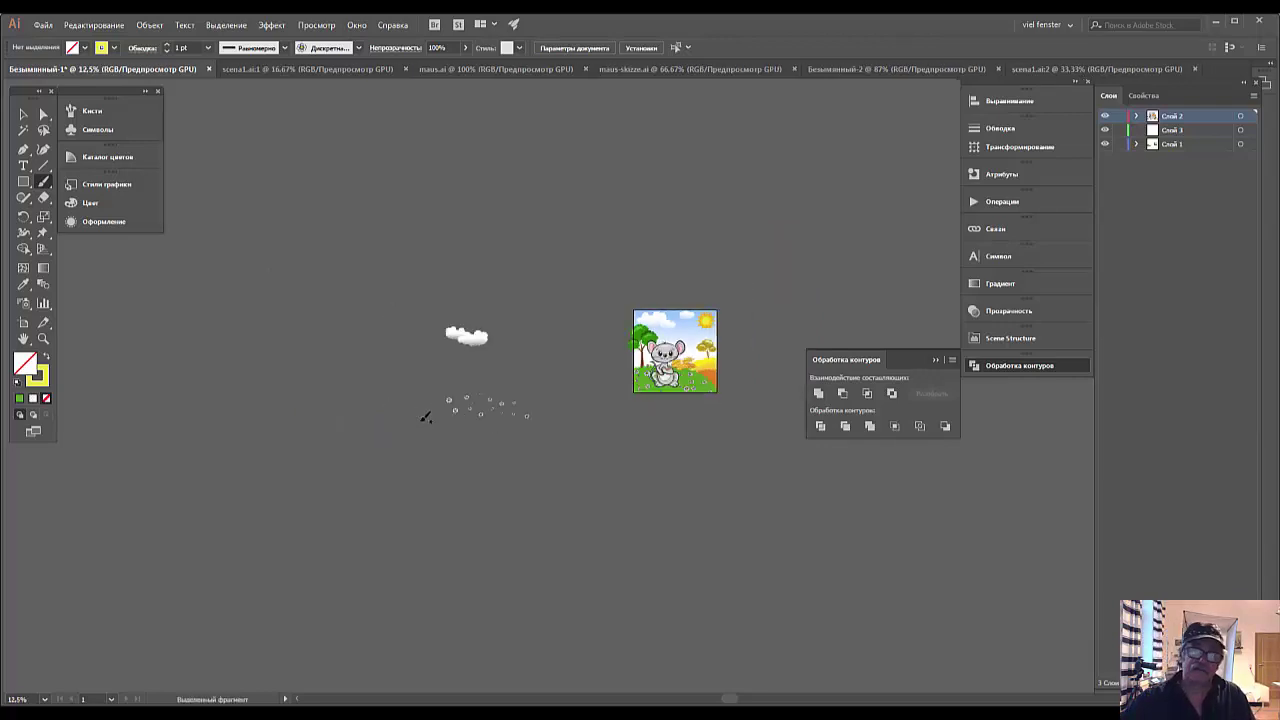
key(ctrl+plus)
key(ctrl+plus)
key(ctrl+plus)
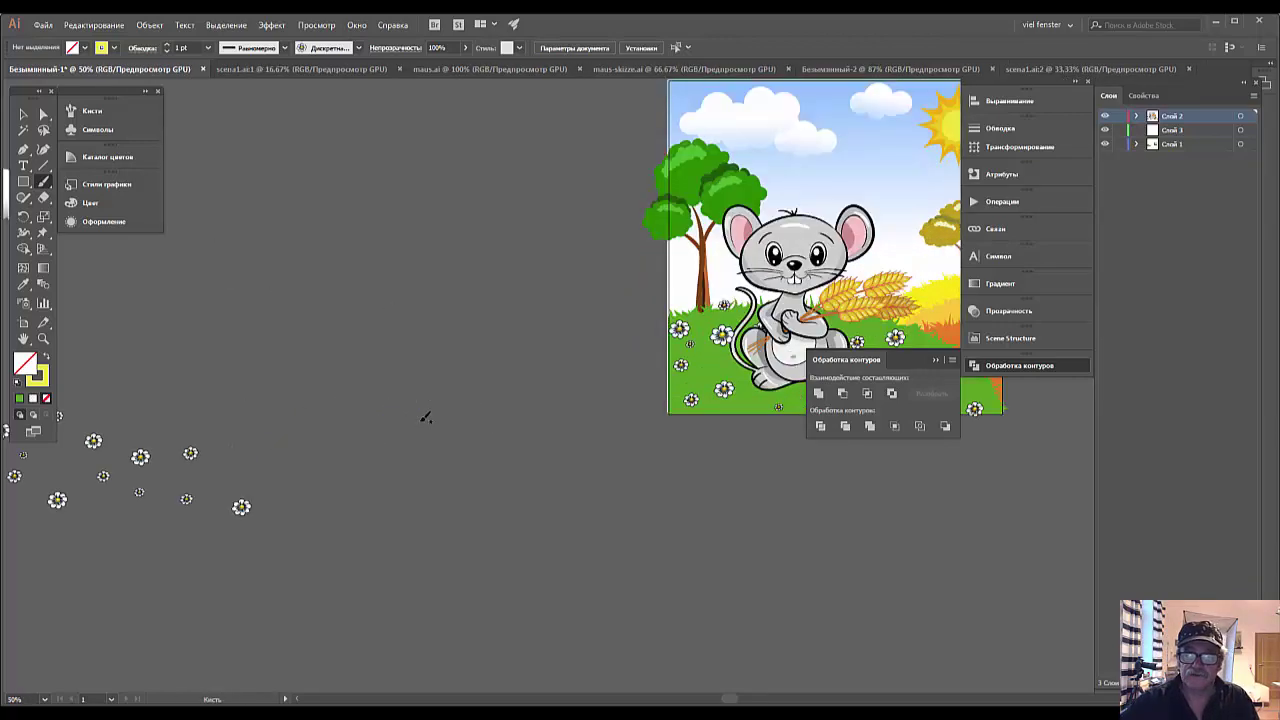
mouse_move(497, 457)
mouse_down()
mouse_move(303, 451)
mouse_move(234, 494)
mouse_up()
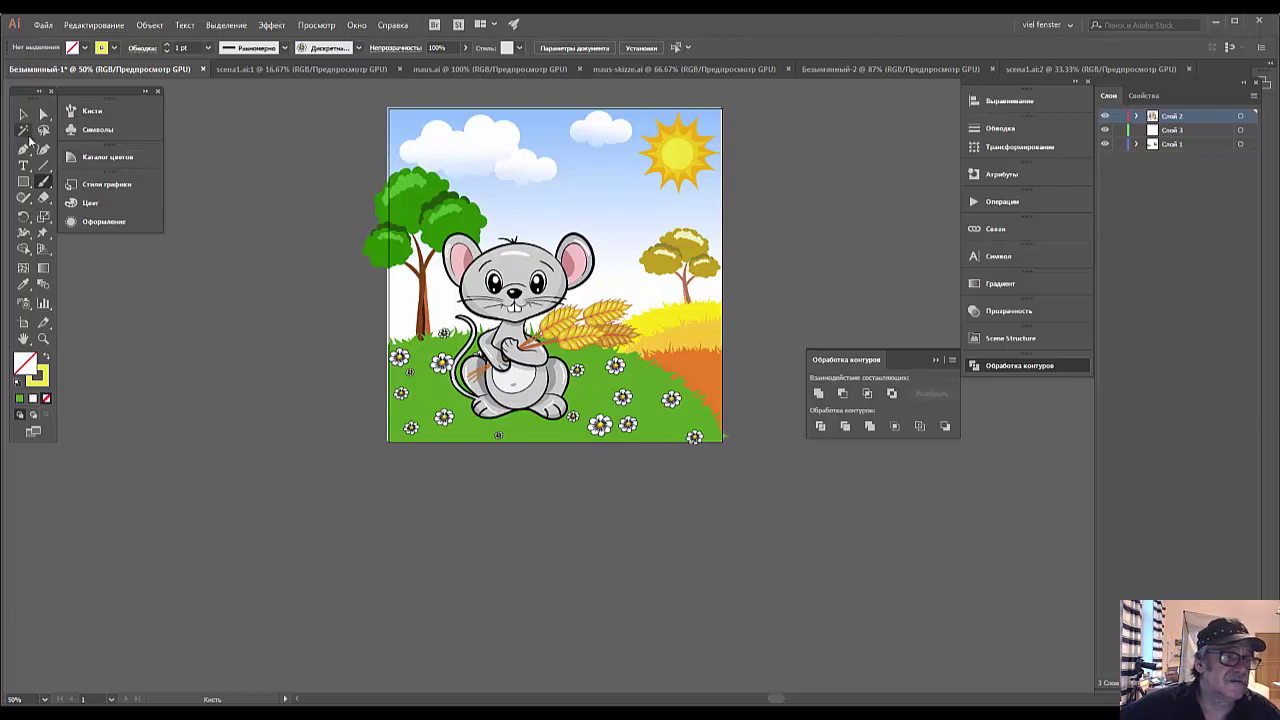
Toggle the mouse layer's visibility off and on to check the background.
click(23, 149)
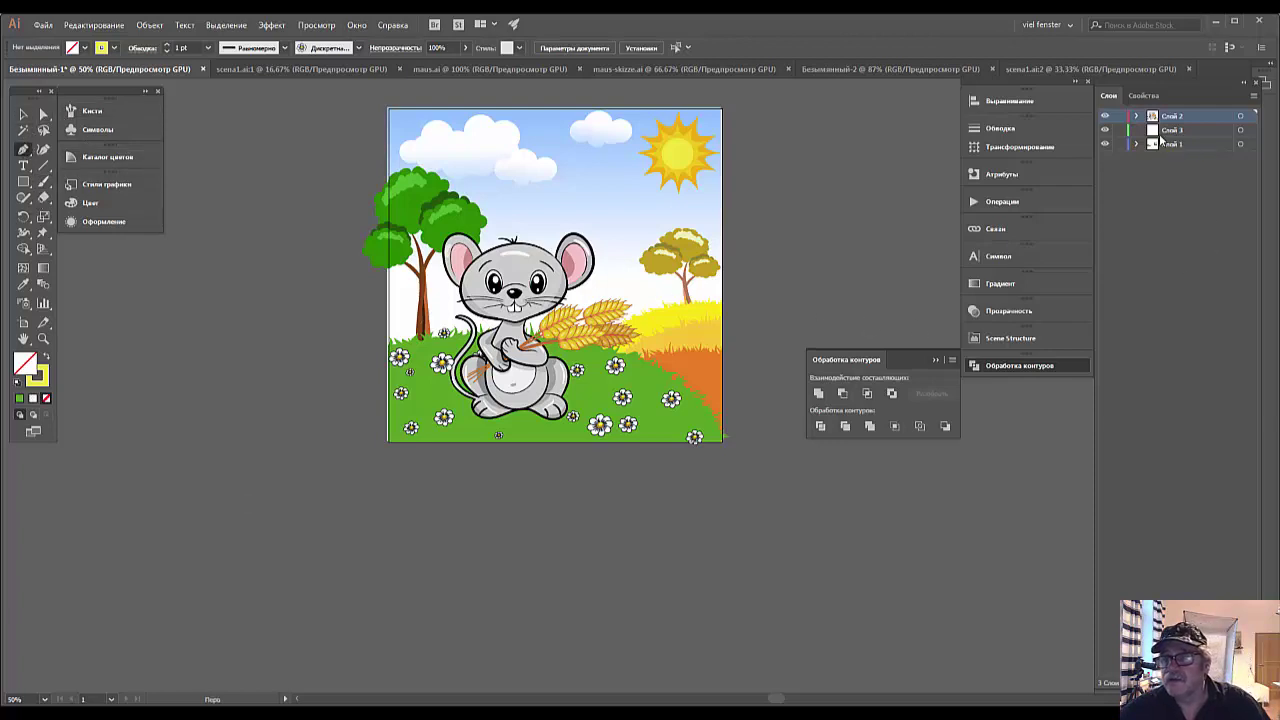
click(1105, 117)
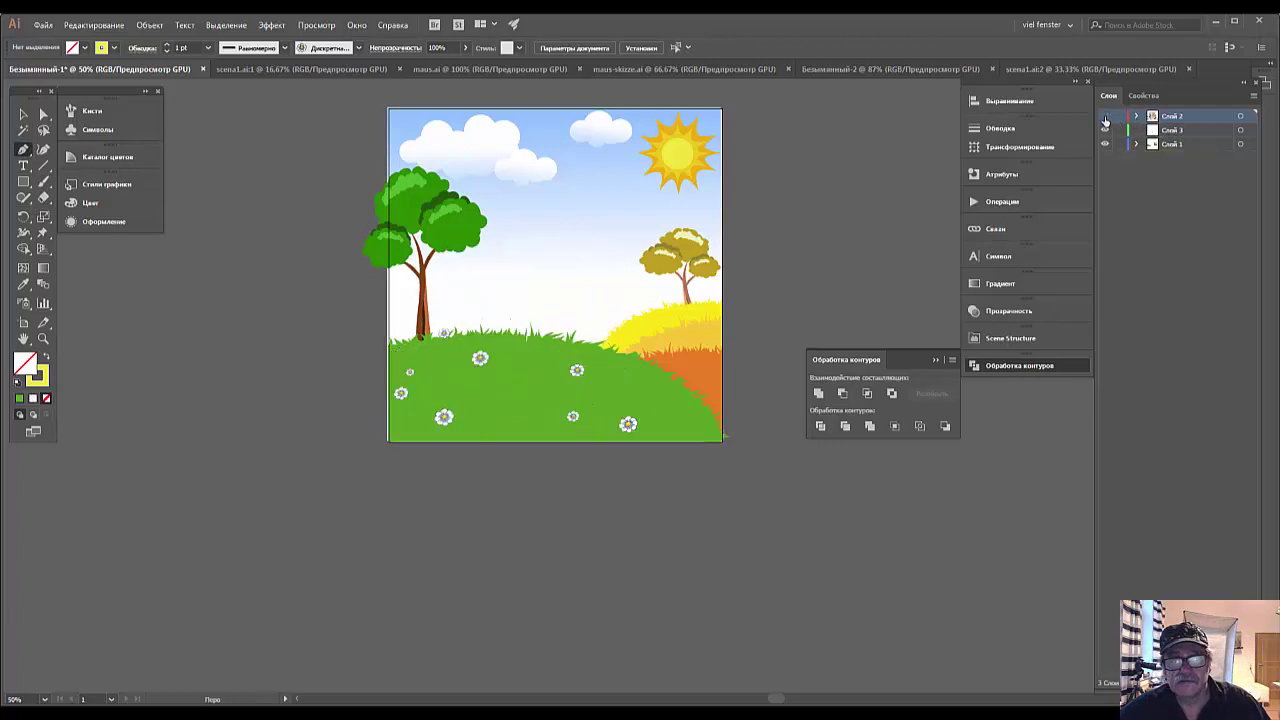
click(1107, 118)
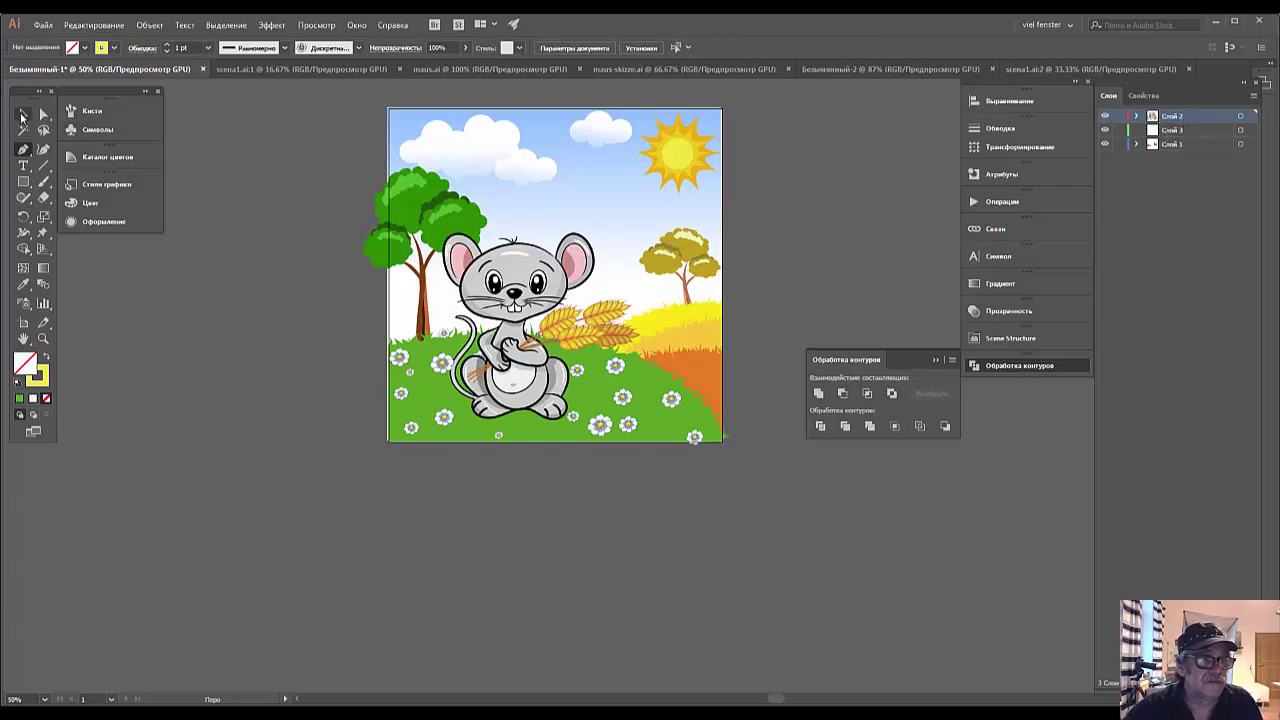
Cut the mouse group out and add a fourth empty layer at the top.
click(23, 113)
click(511, 369)
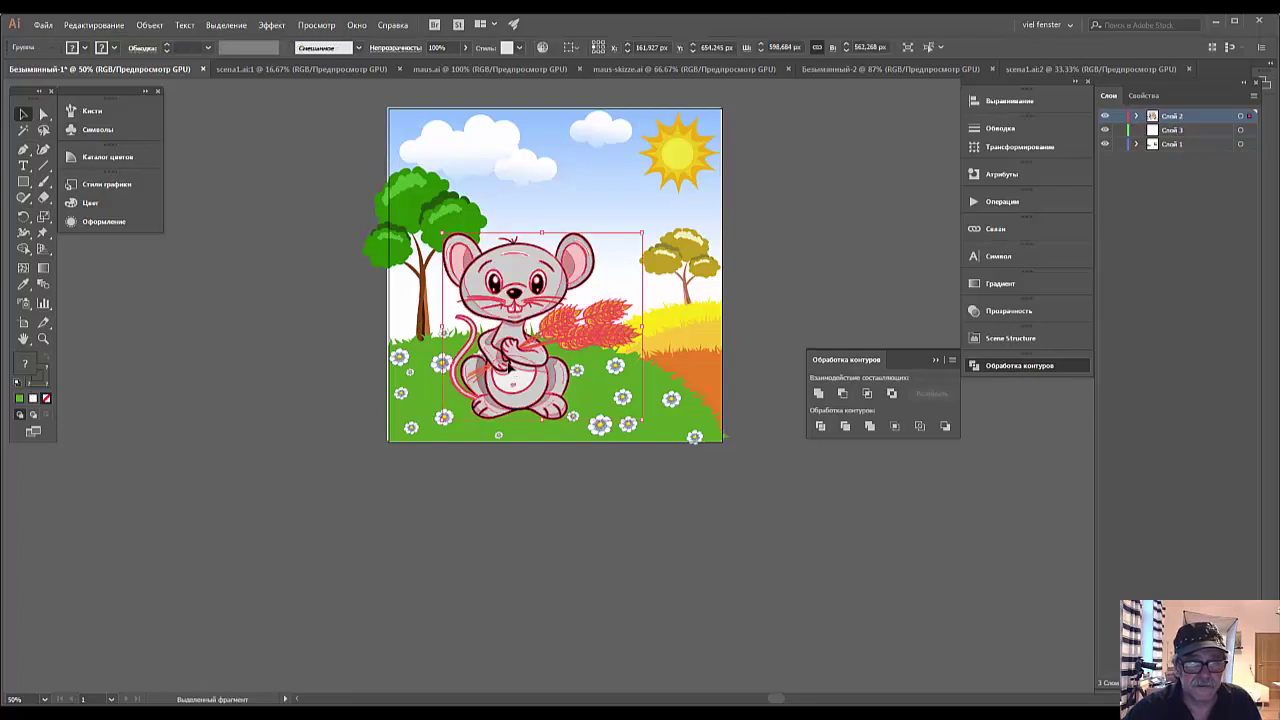
key(a)
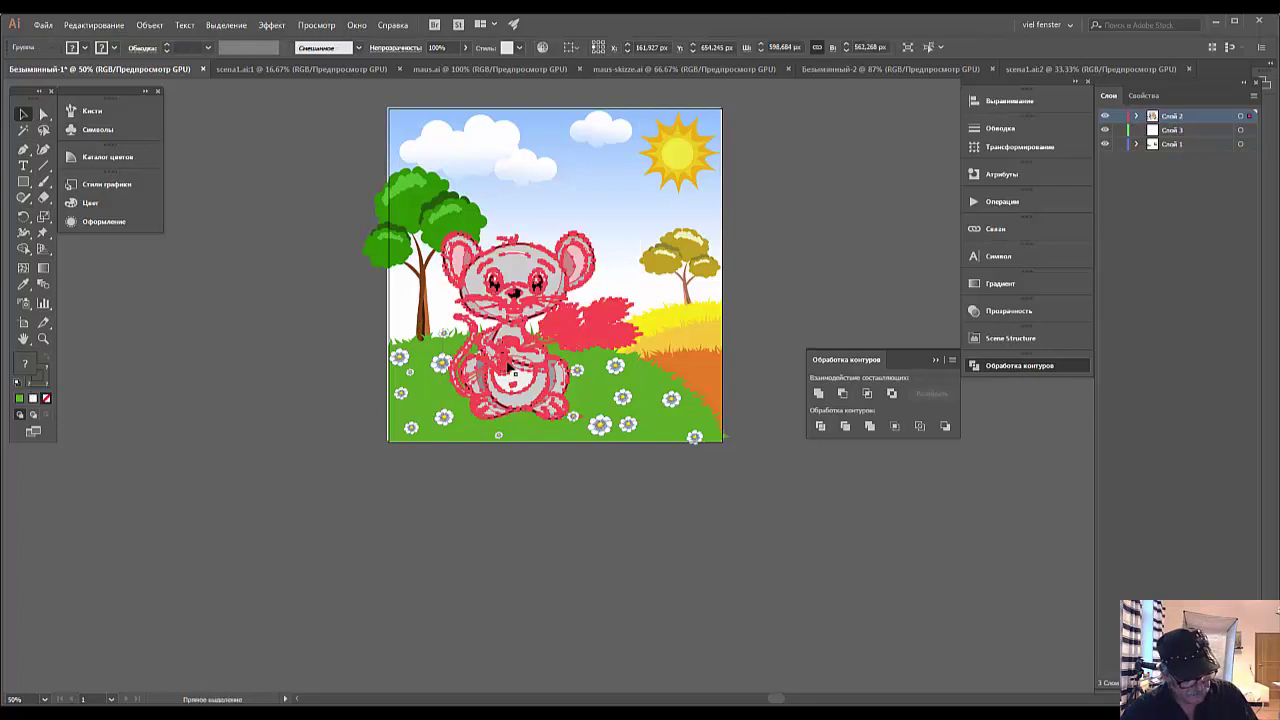
key(Delete)
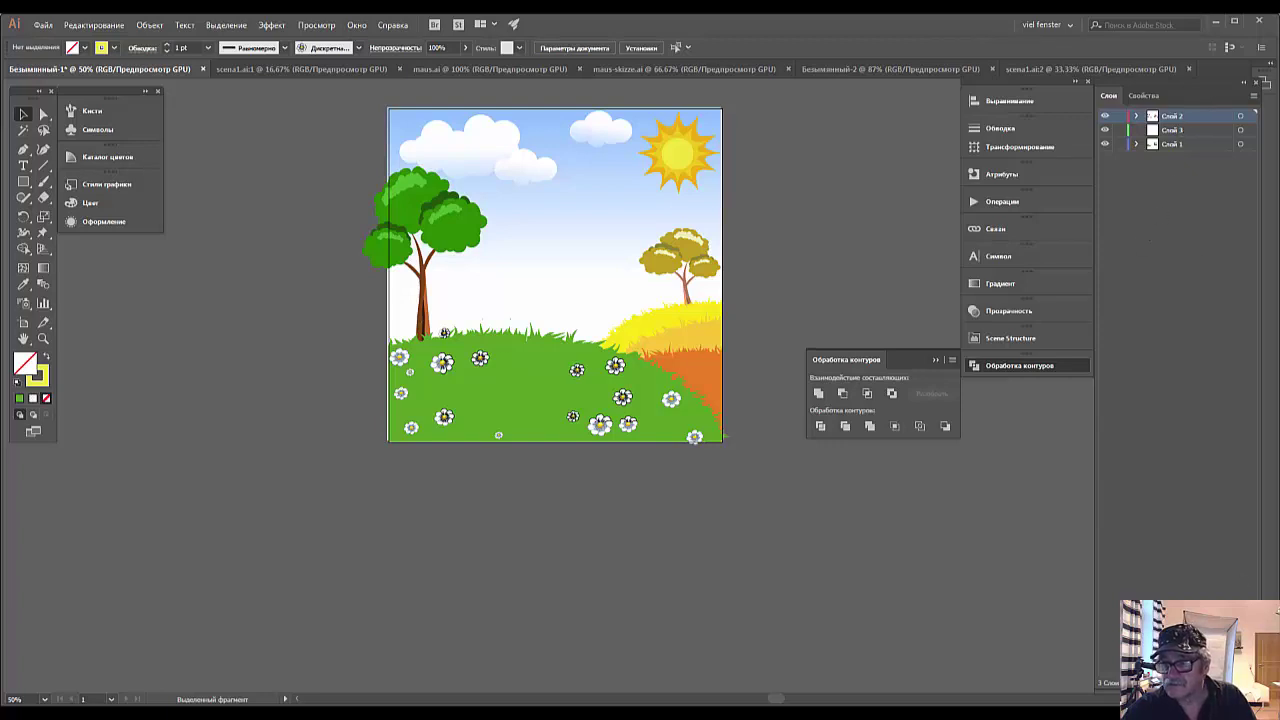
click(1228, 684)
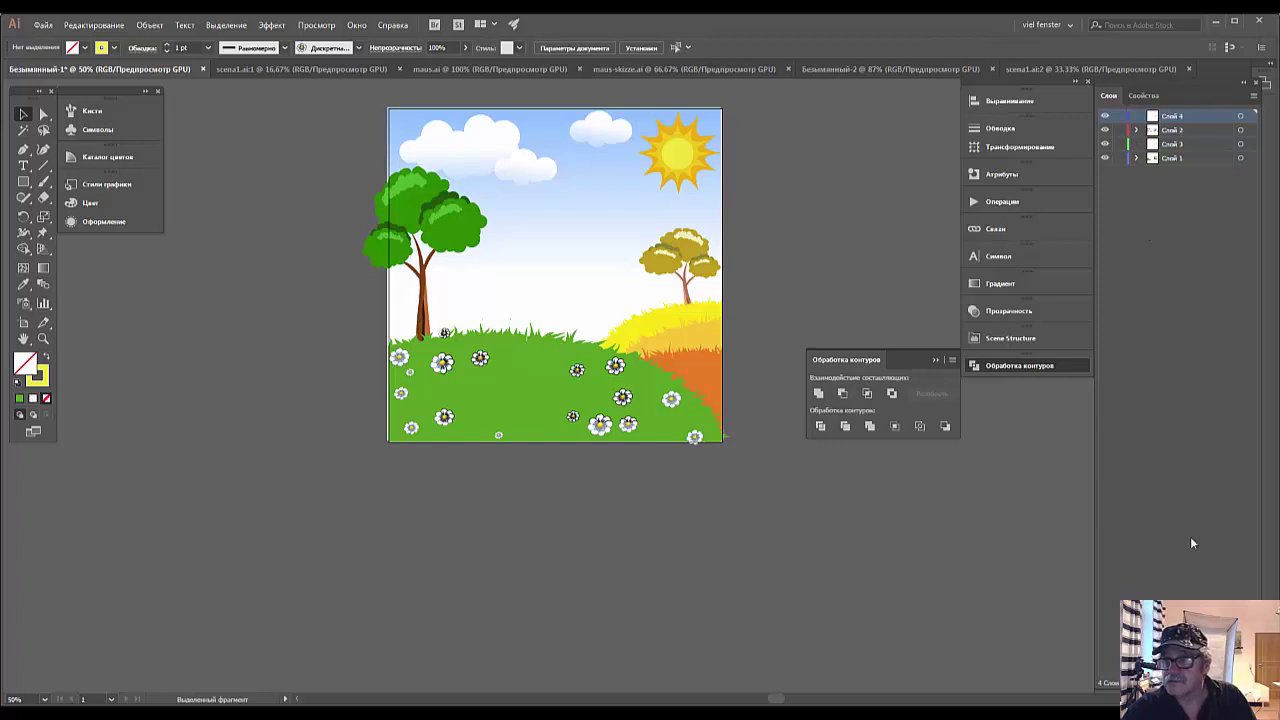
Rename the new layer Слой 4 to 'maus'.
double_click(1172, 116)
text(maus)
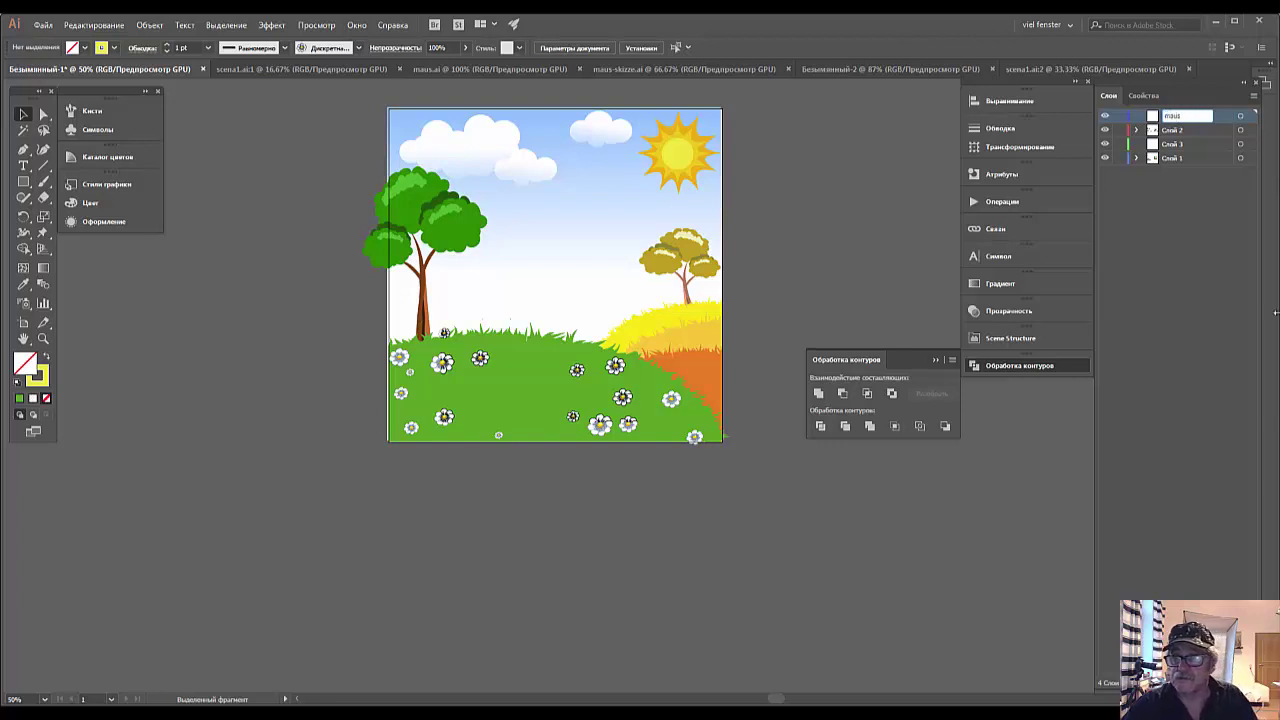
key(Return)
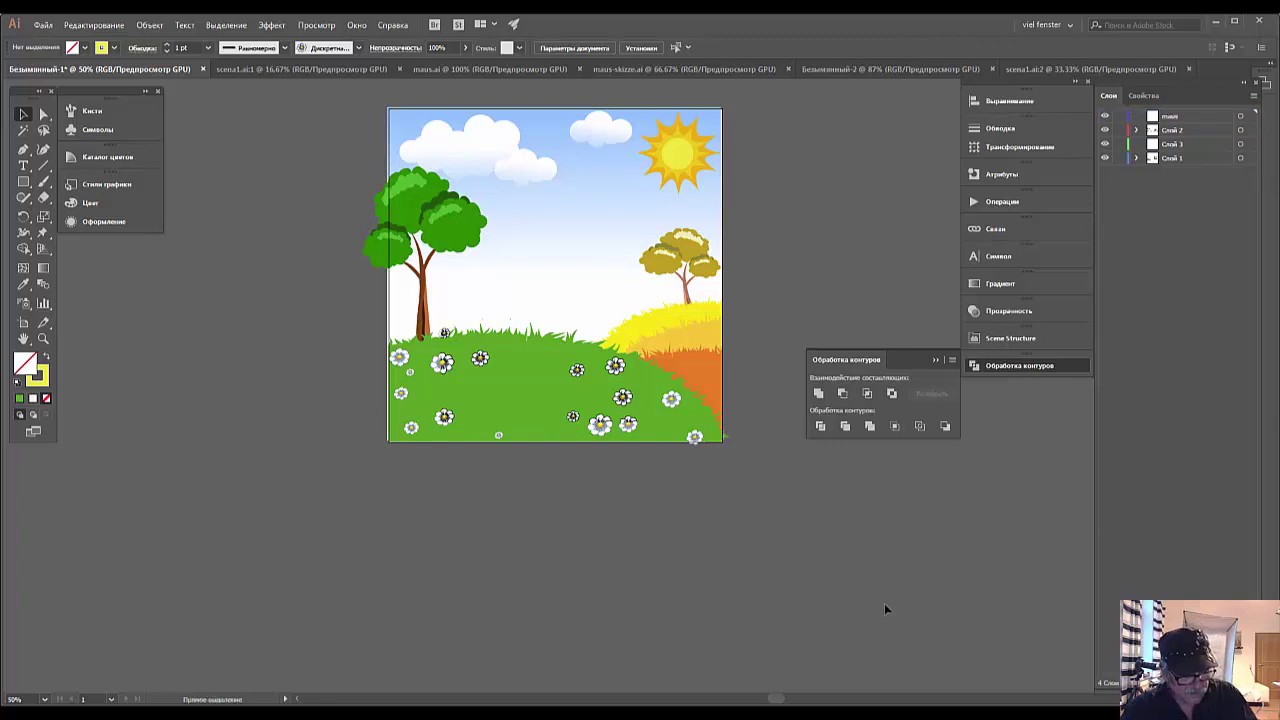
Paste the mouse onto the meadow center-left, then lock the maus layer.
key(ctrl+v)
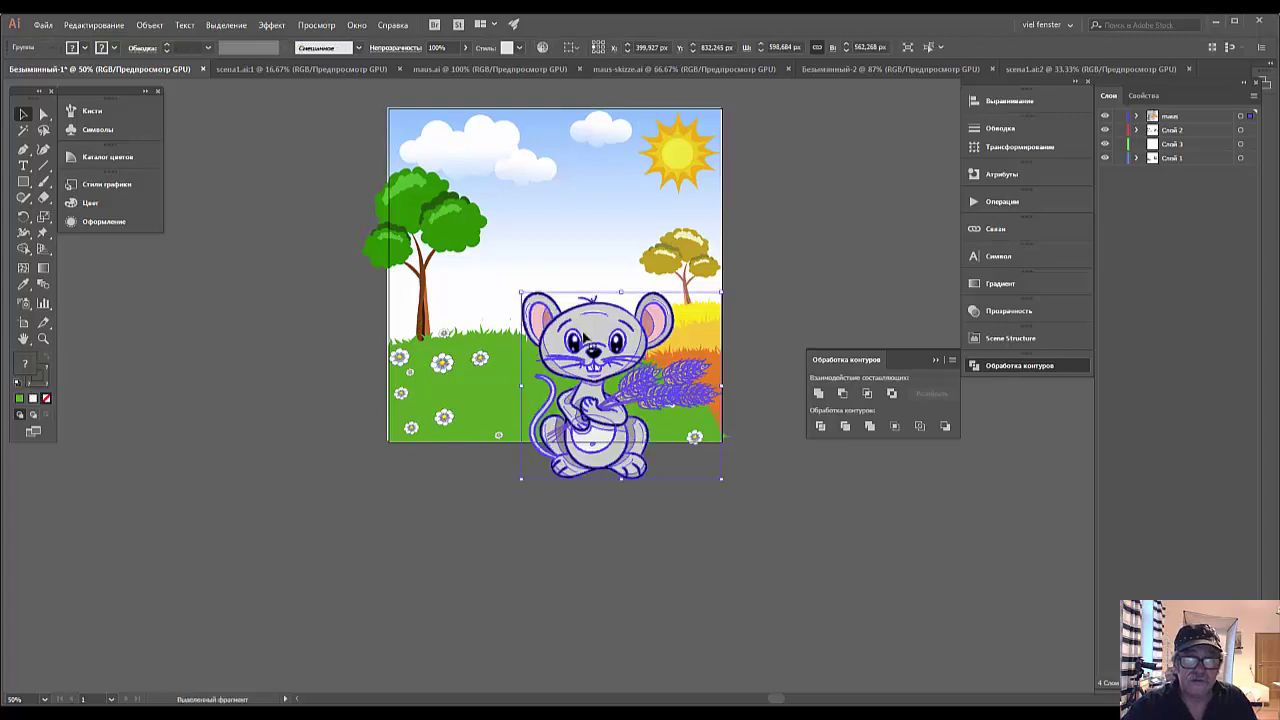
drag(585, 310, 494, 268)
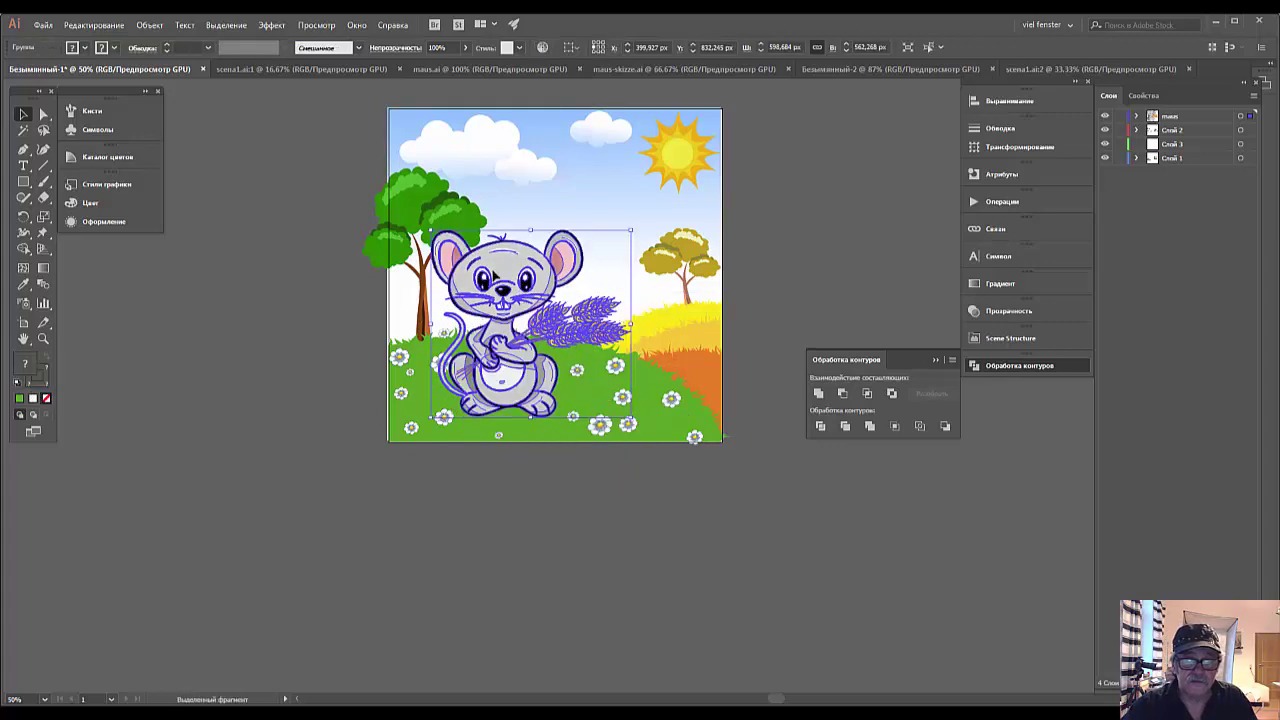
click(552, 500)
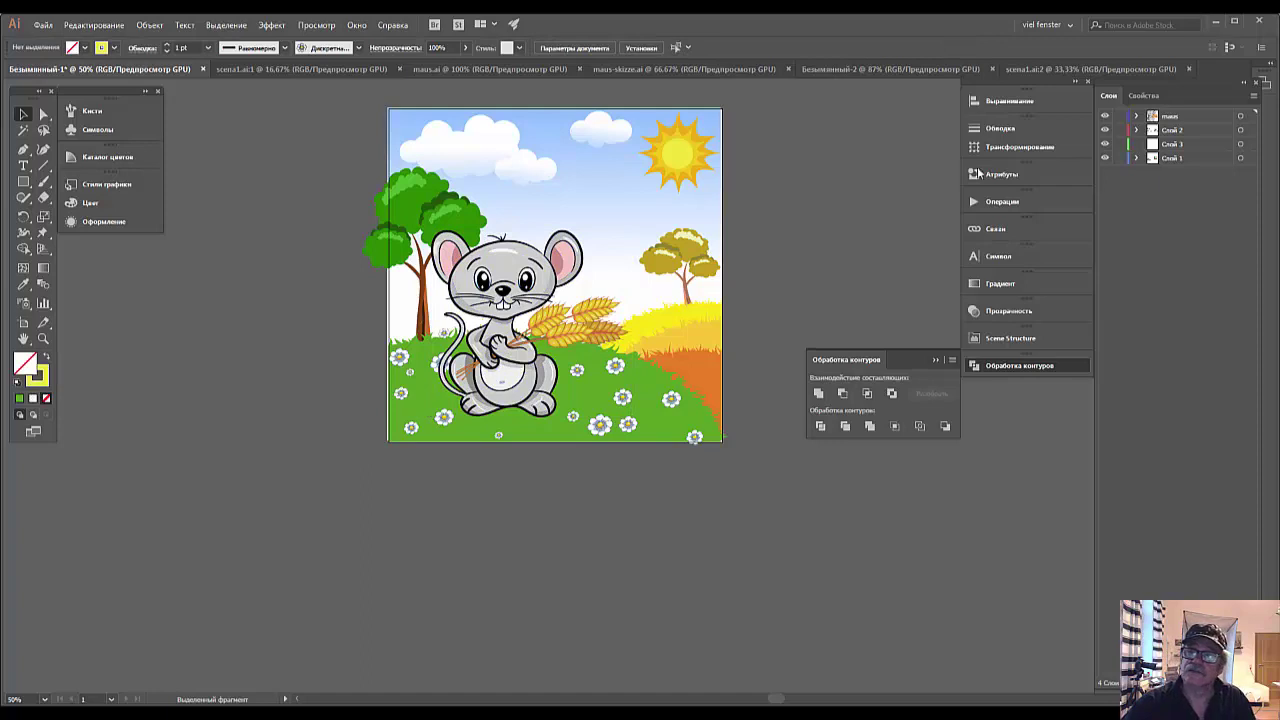
click(1119, 116)
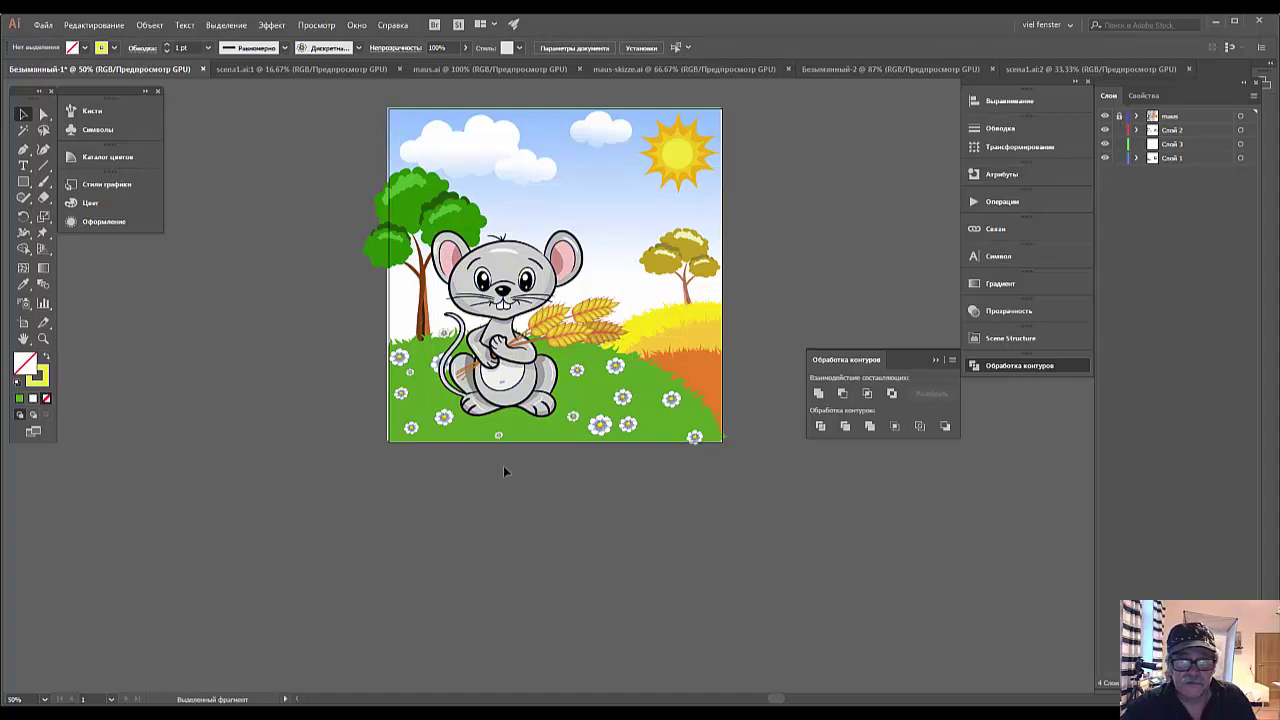
Expand grass layer Слой 1, select one of its paths, and create Слой 5.
click(541, 436)
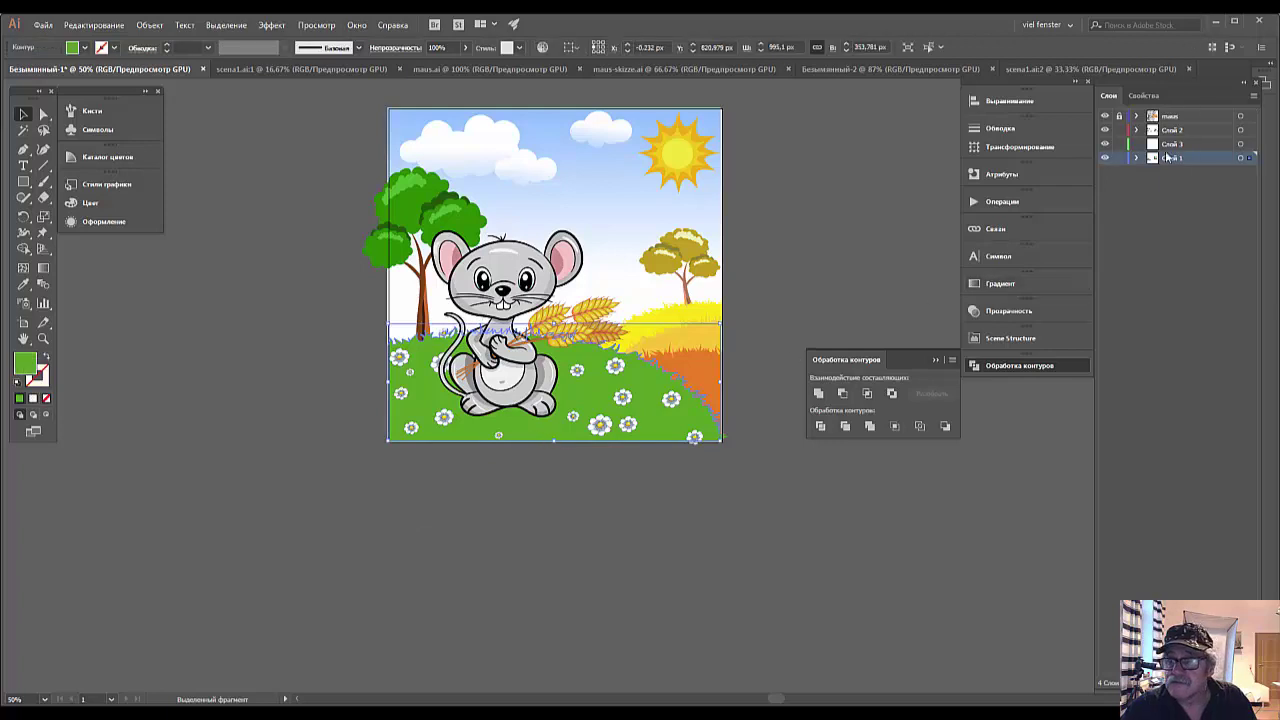
click(1136, 158)
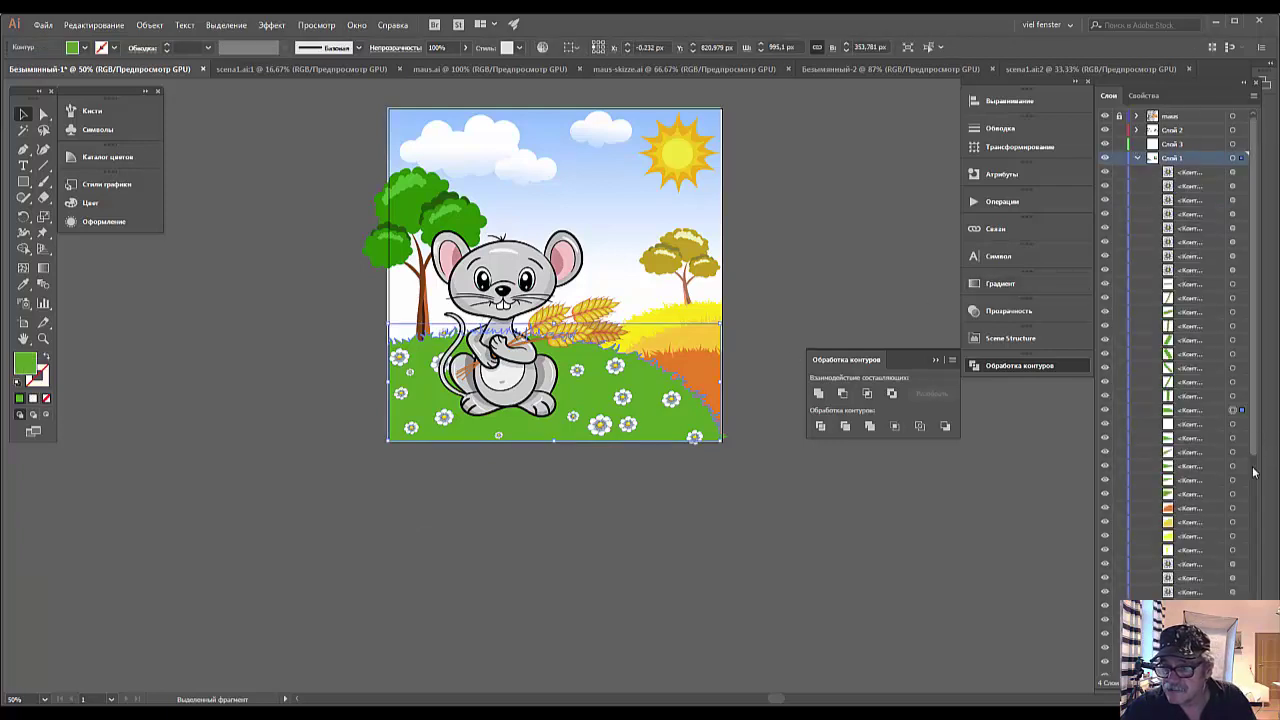
drag(1258, 447, 1256, 659)
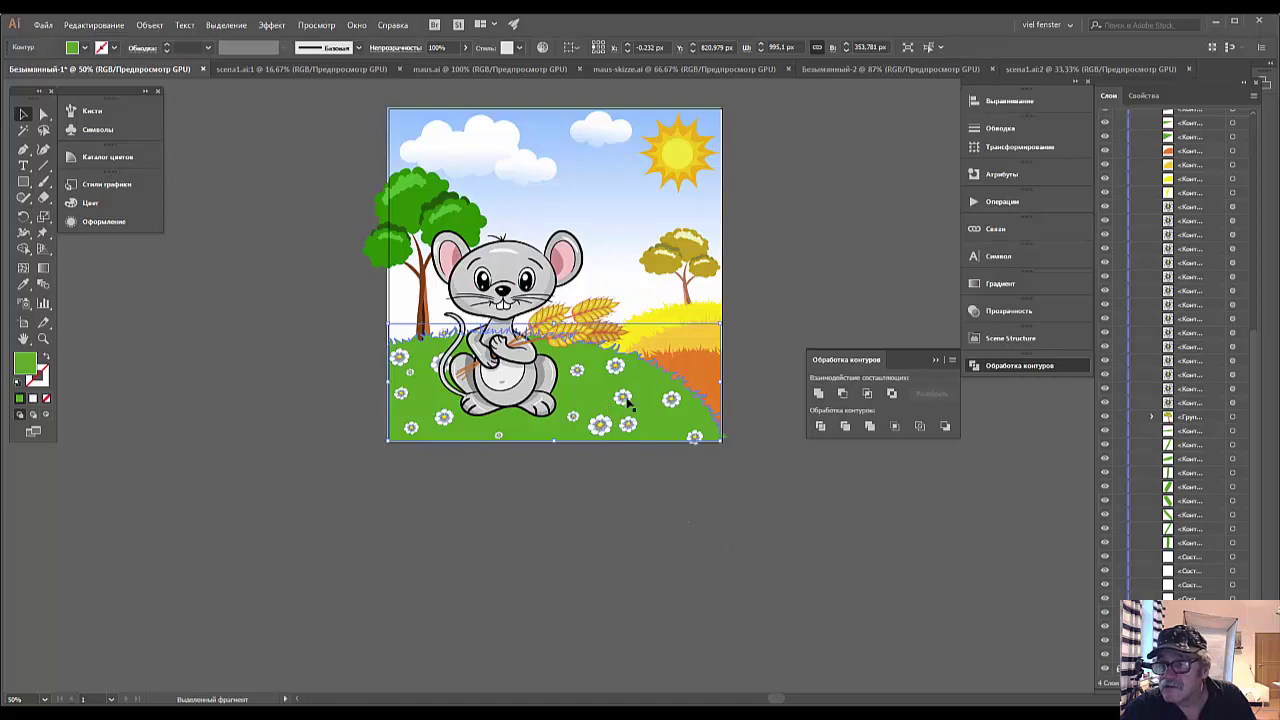
drag(1255, 573, 1255, 440)
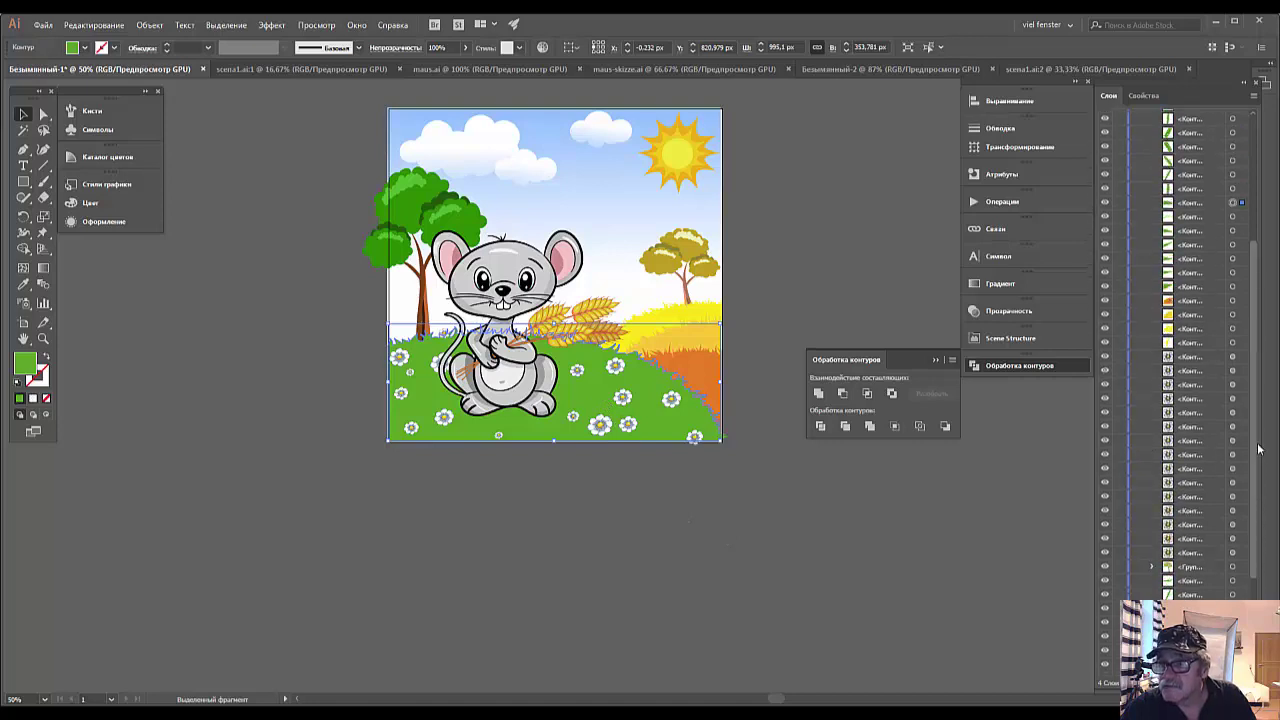
click(1202, 271)
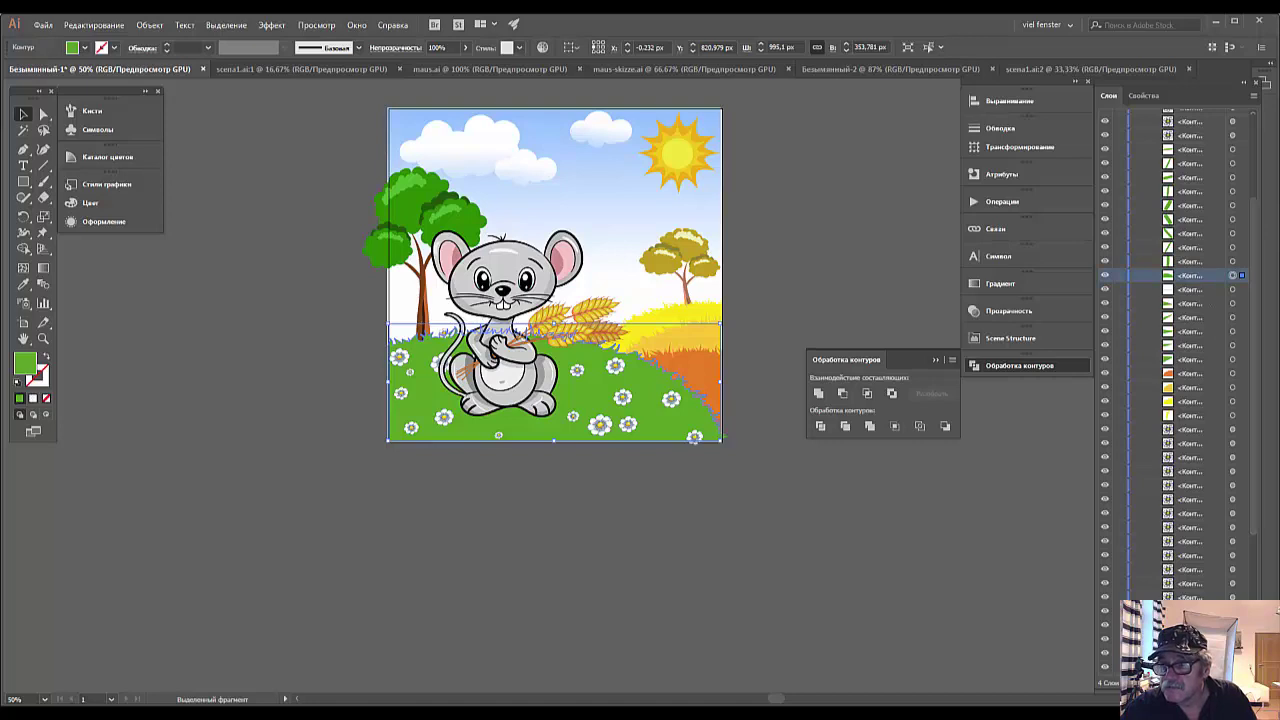
key(ctrl+b)
scroll(1250, 510, down, 5)
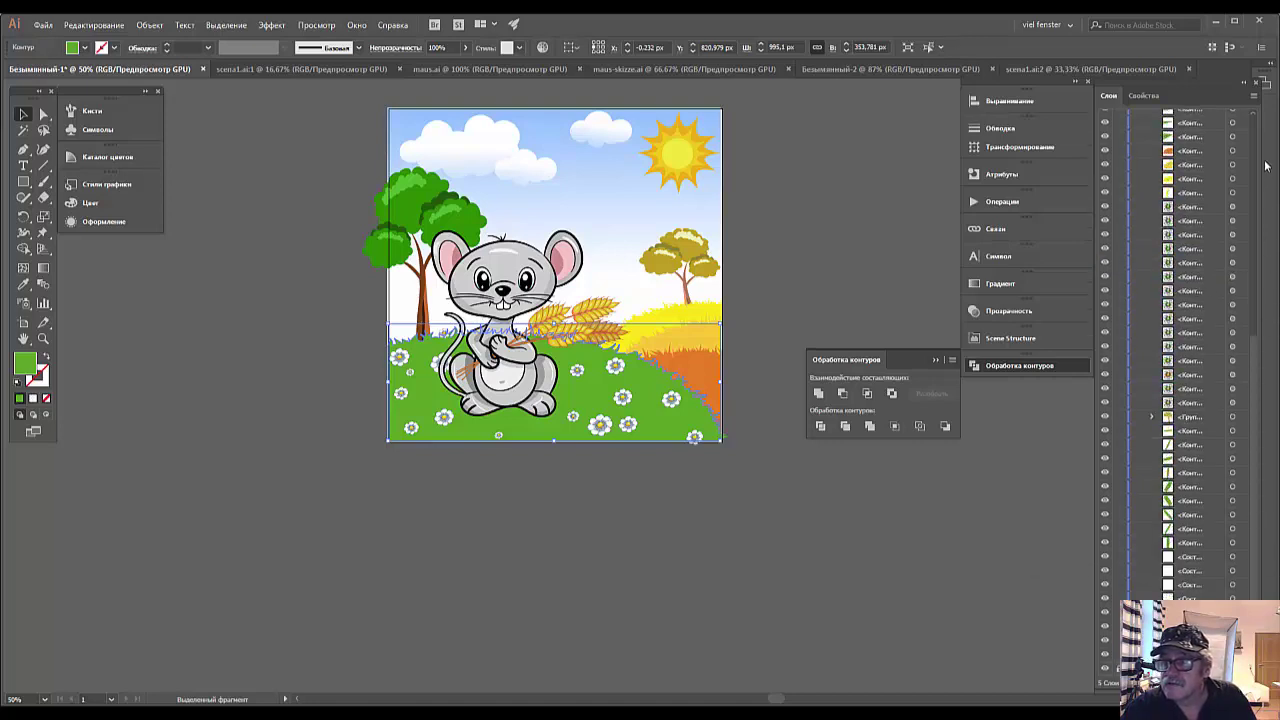
drag(1256, 330, 1267, 98)
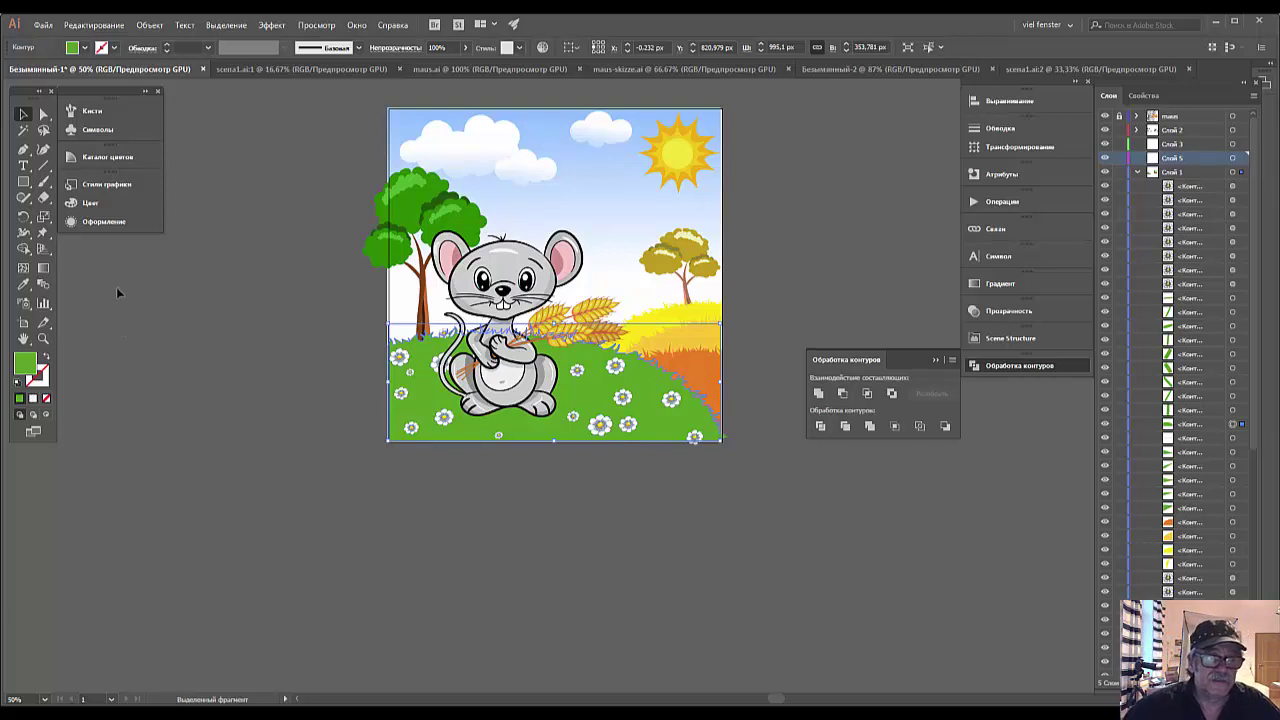
click(23, 150)
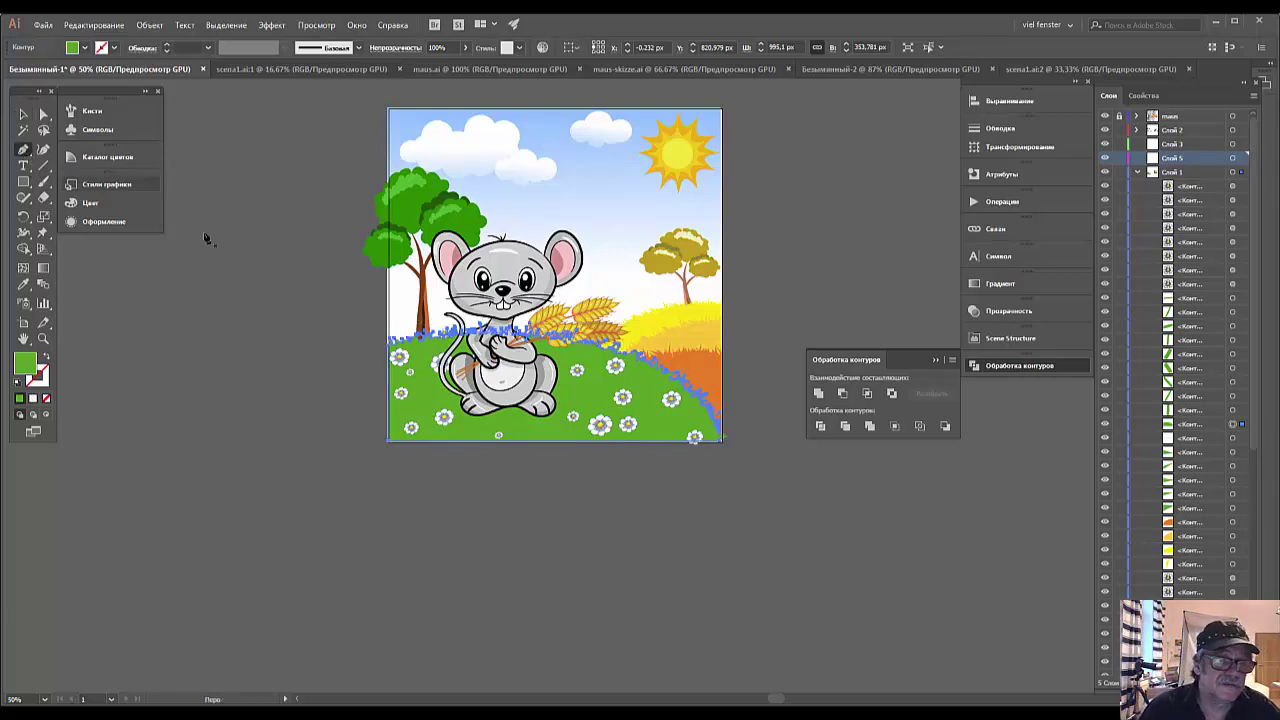
click(496, 418)
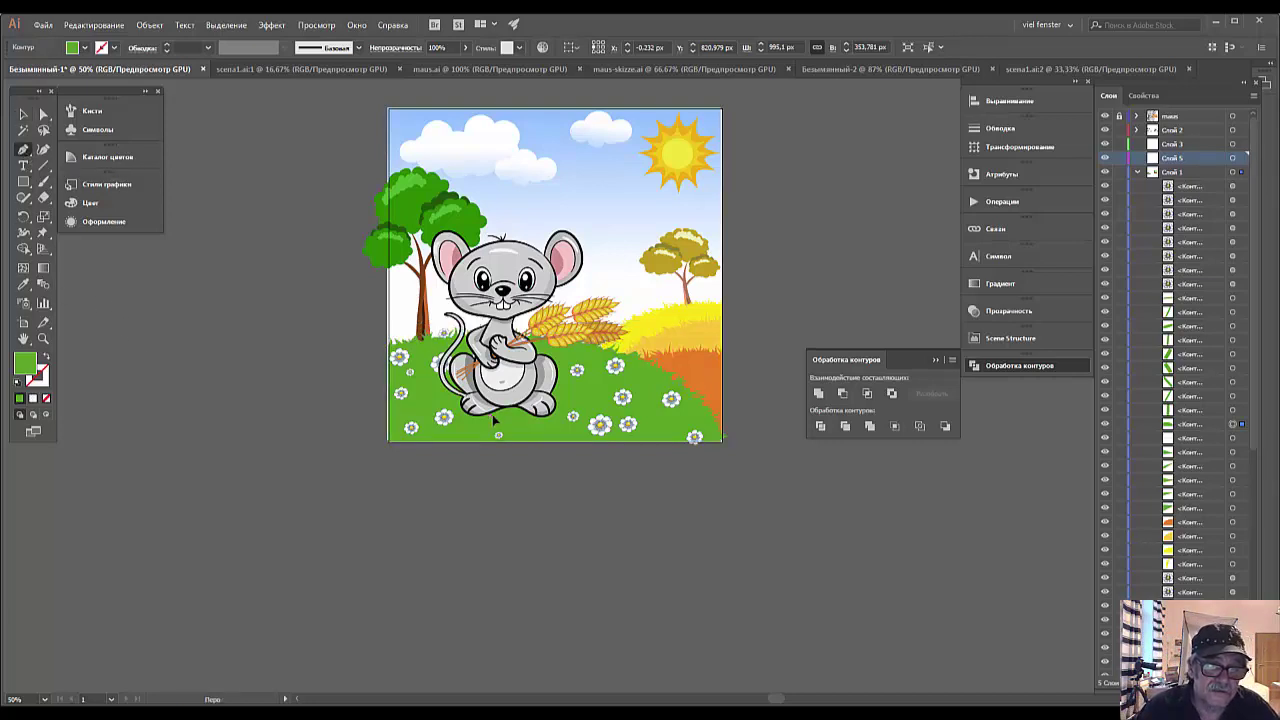
click(557, 396)
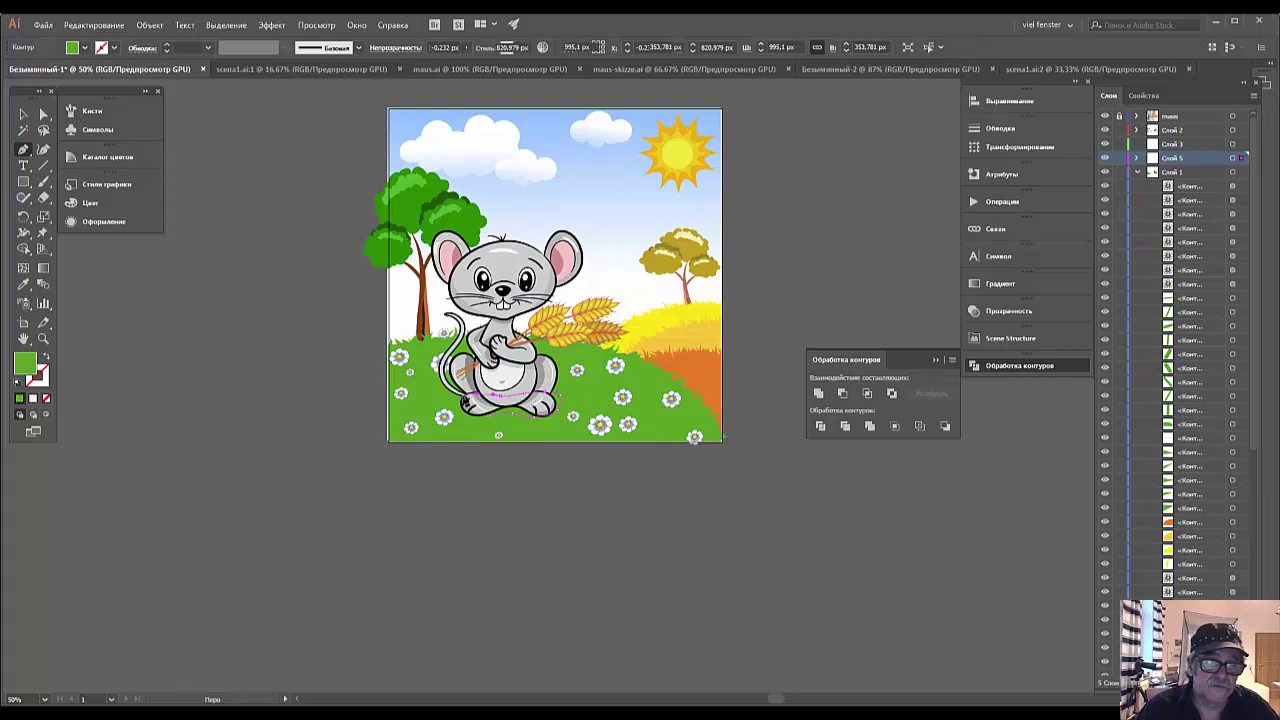
click(490, 424)
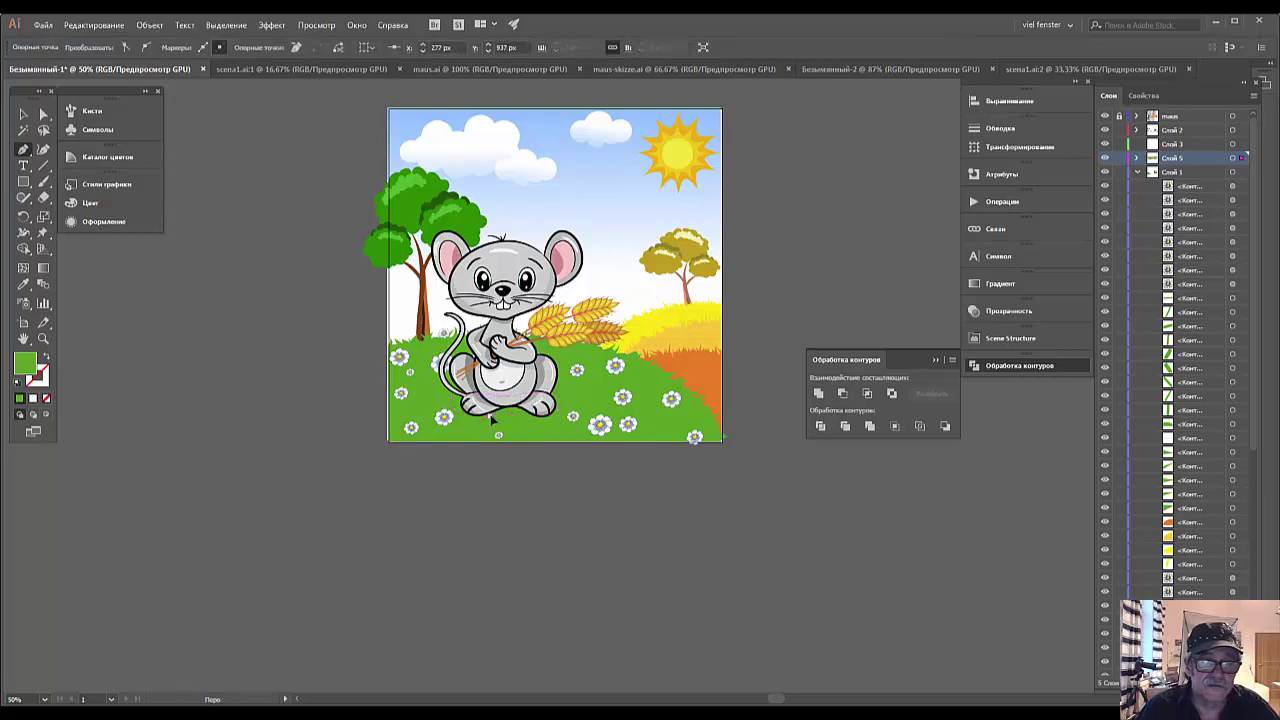
ctrl+click(585, 411)
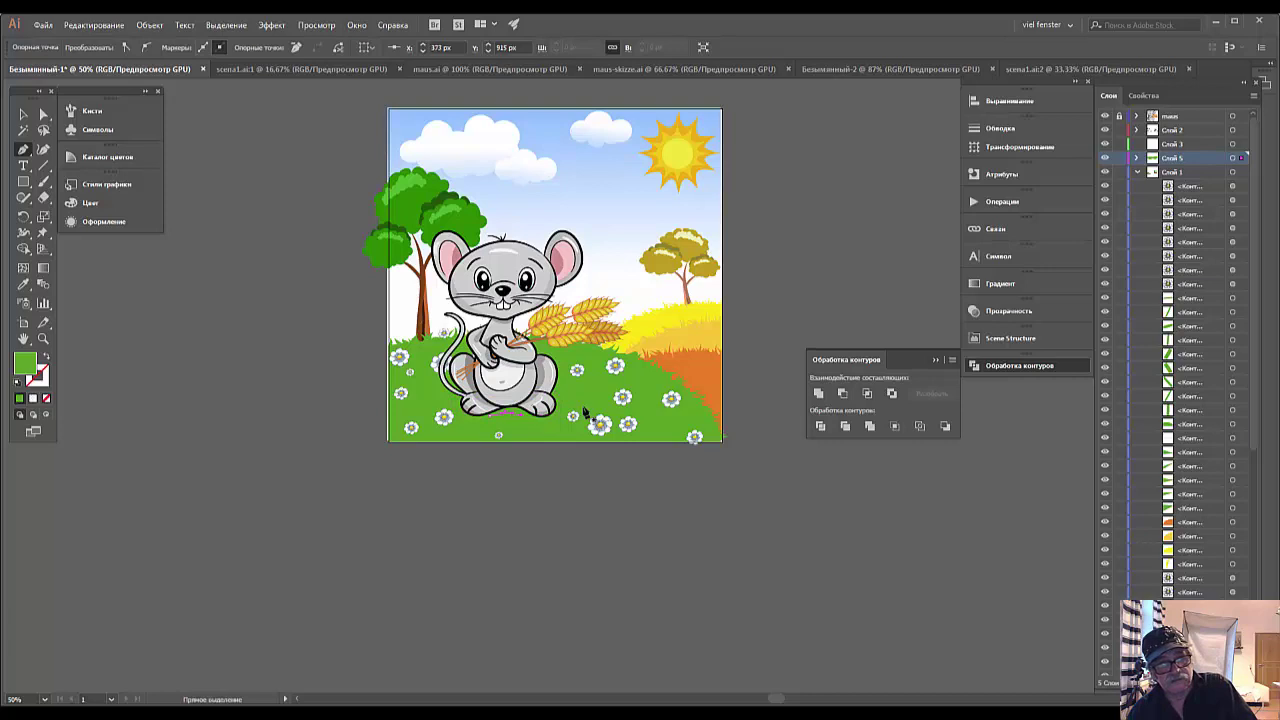
ctrl+click(585, 411)
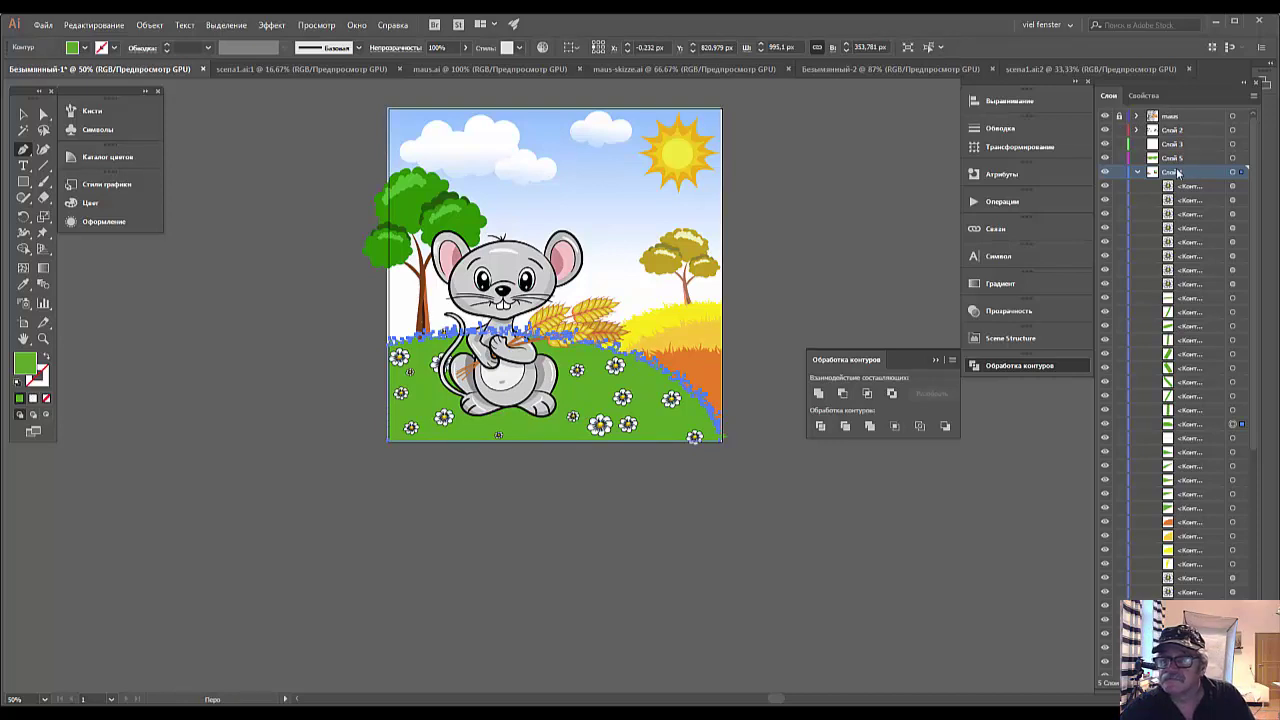
click(905, 545)
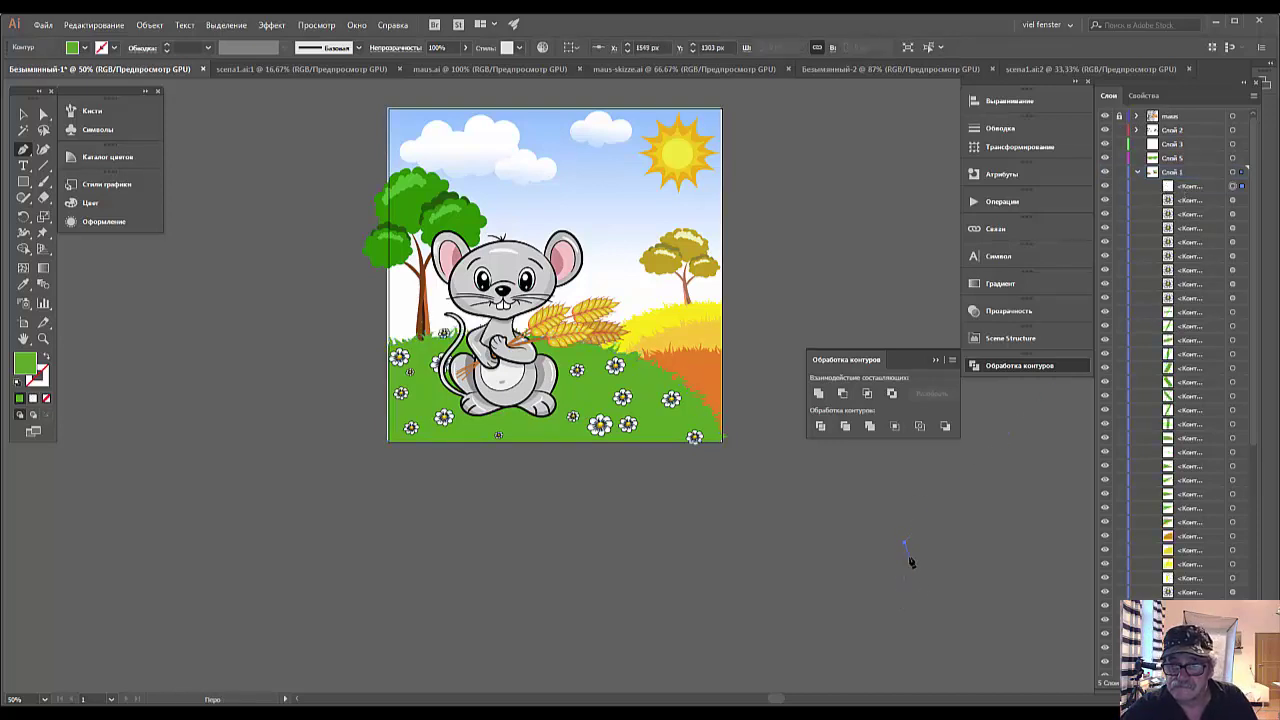
key(Delete)
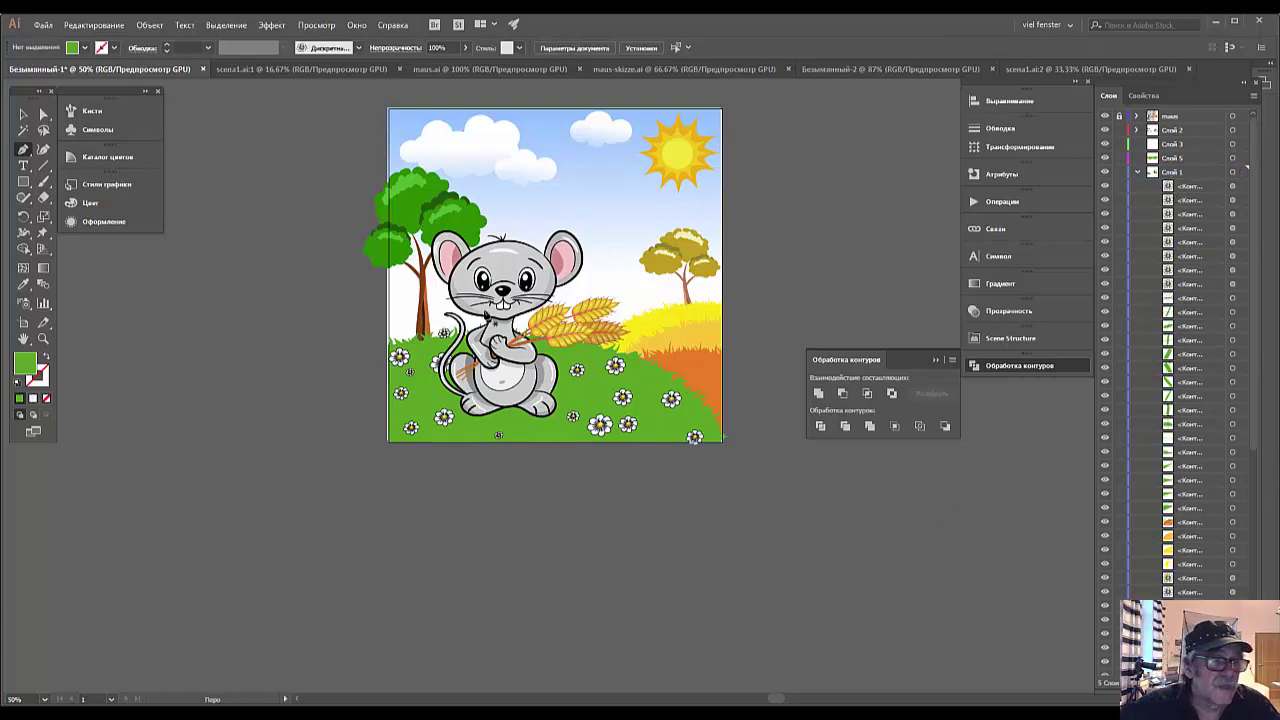
Draw a pencil line along the mouse's feet and try a darker green fill, then undo.
click(26, 200)
click(100, 213)
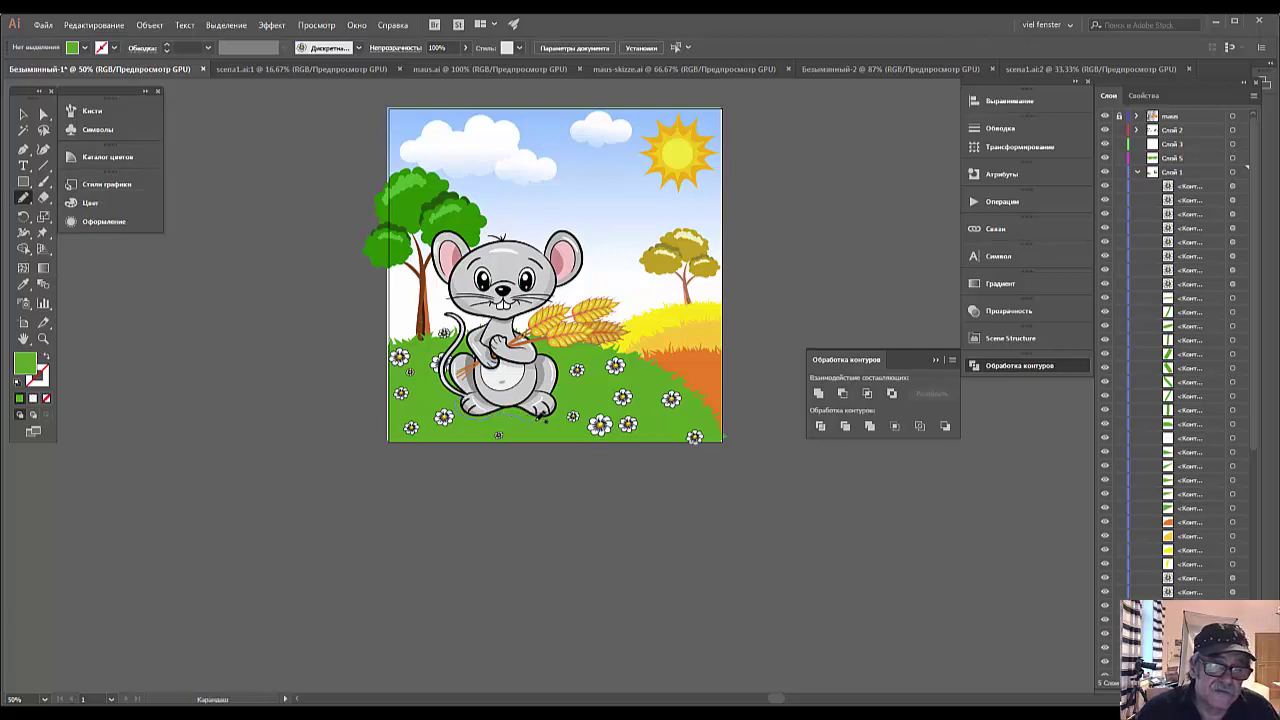
drag(563, 393, 462, 394)
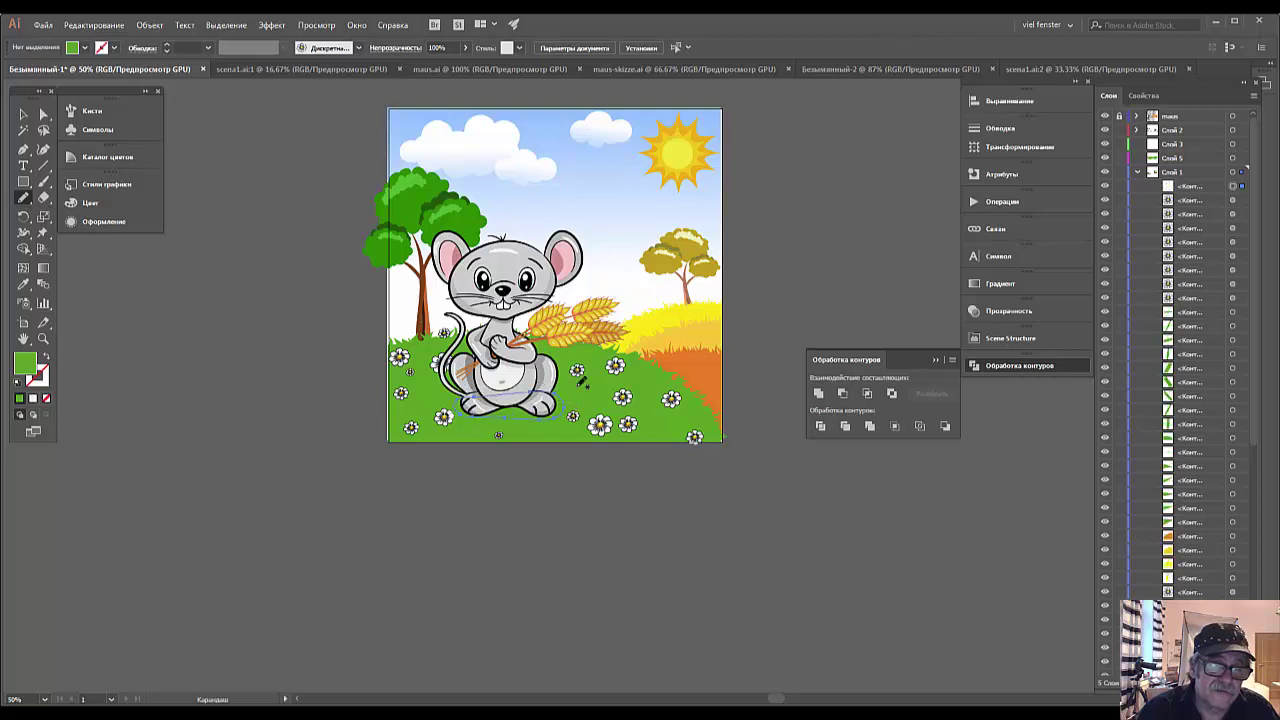
click(18, 398)
double_click(25, 365)
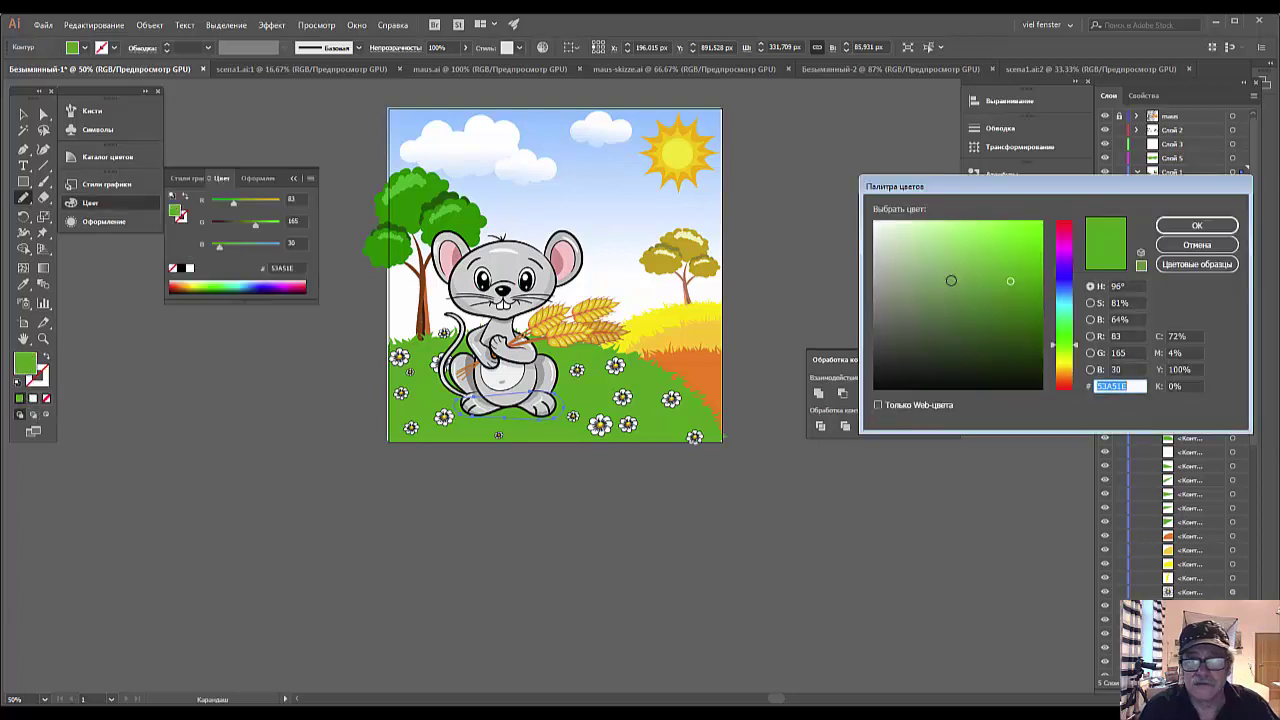
click(1017, 298)
click(1194, 230)
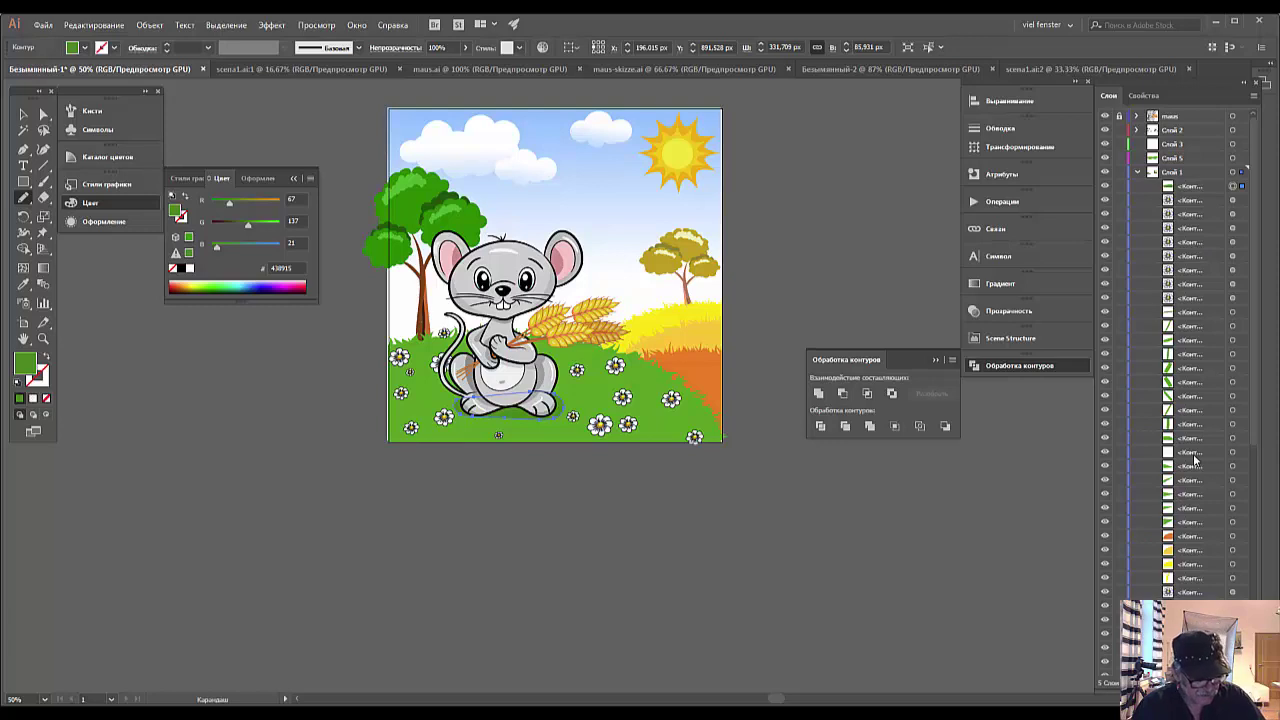
key(ctrl+z)
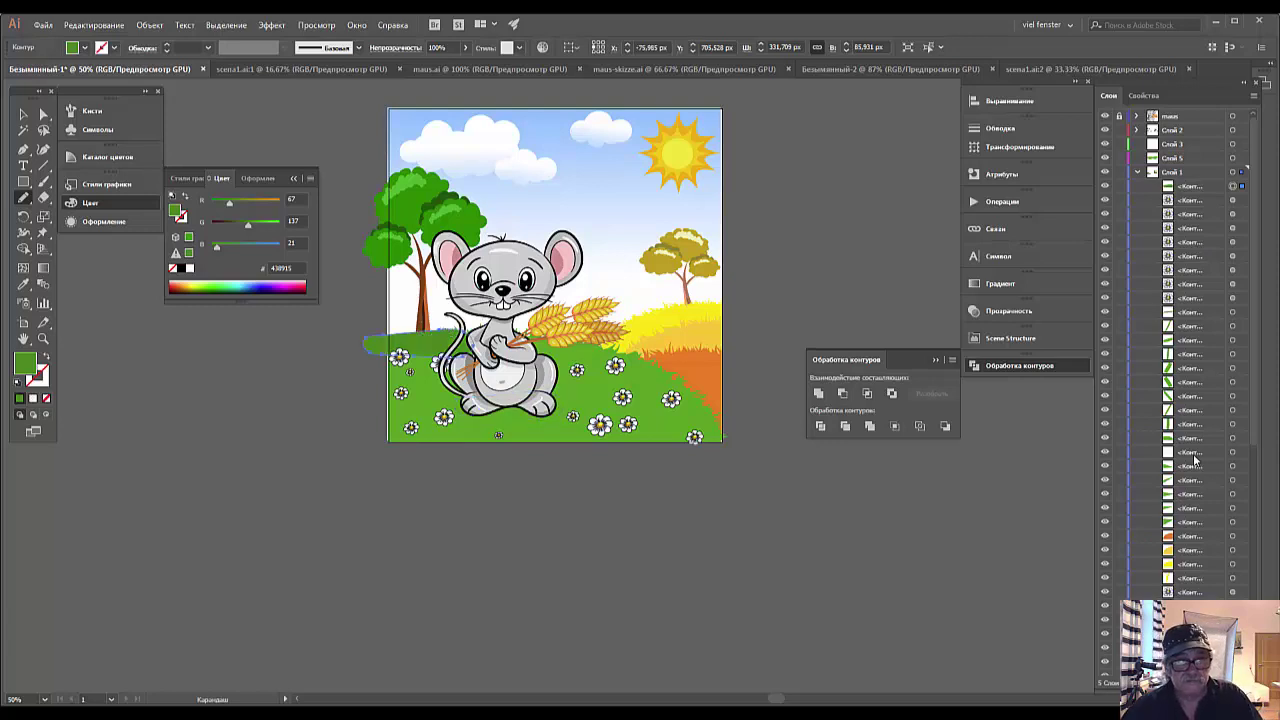
Move the Pencil Fidelity slider toward Accurate and draw a line along the lower belly.
key(ctrl+shift+a)
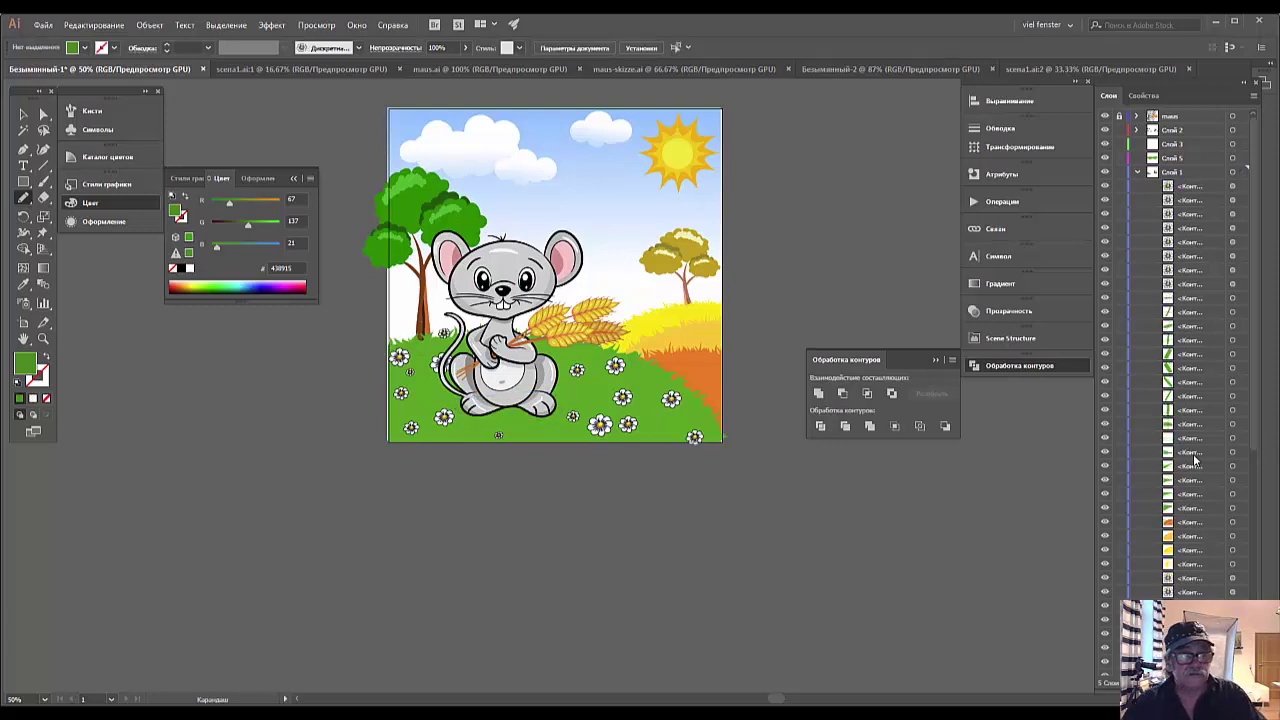
double_click(22, 200)
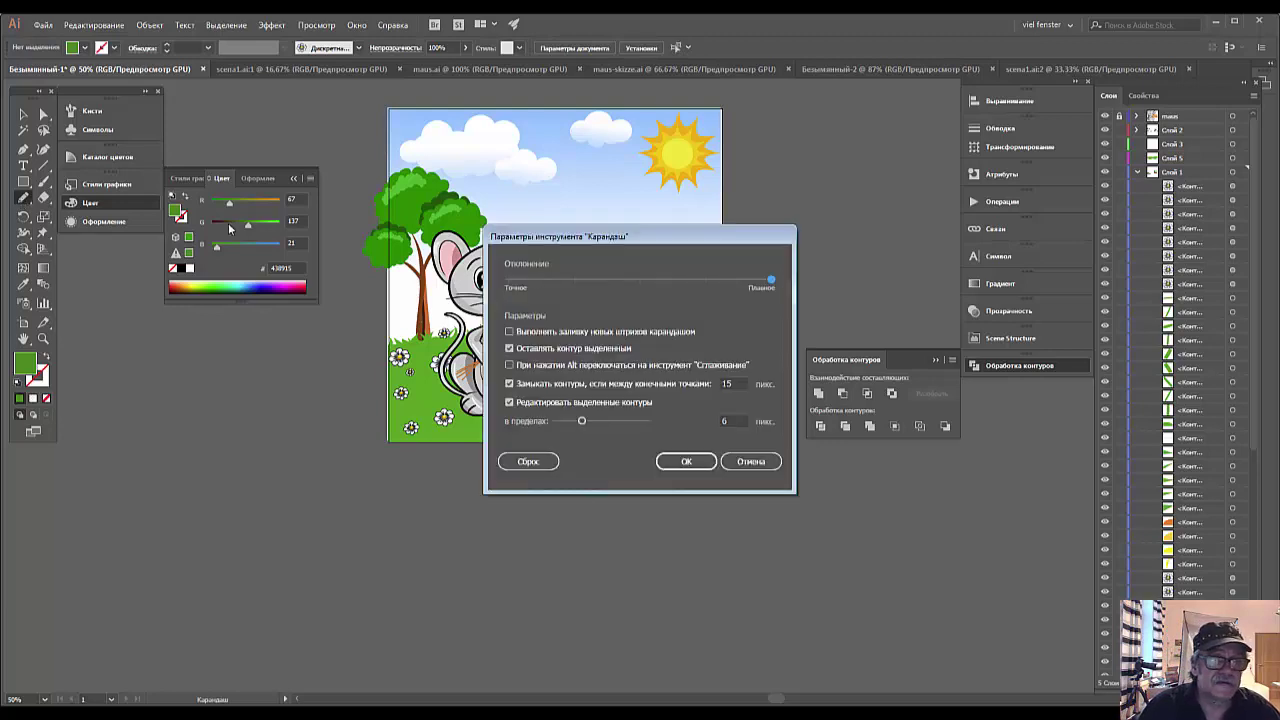
drag(771, 282, 662, 287)
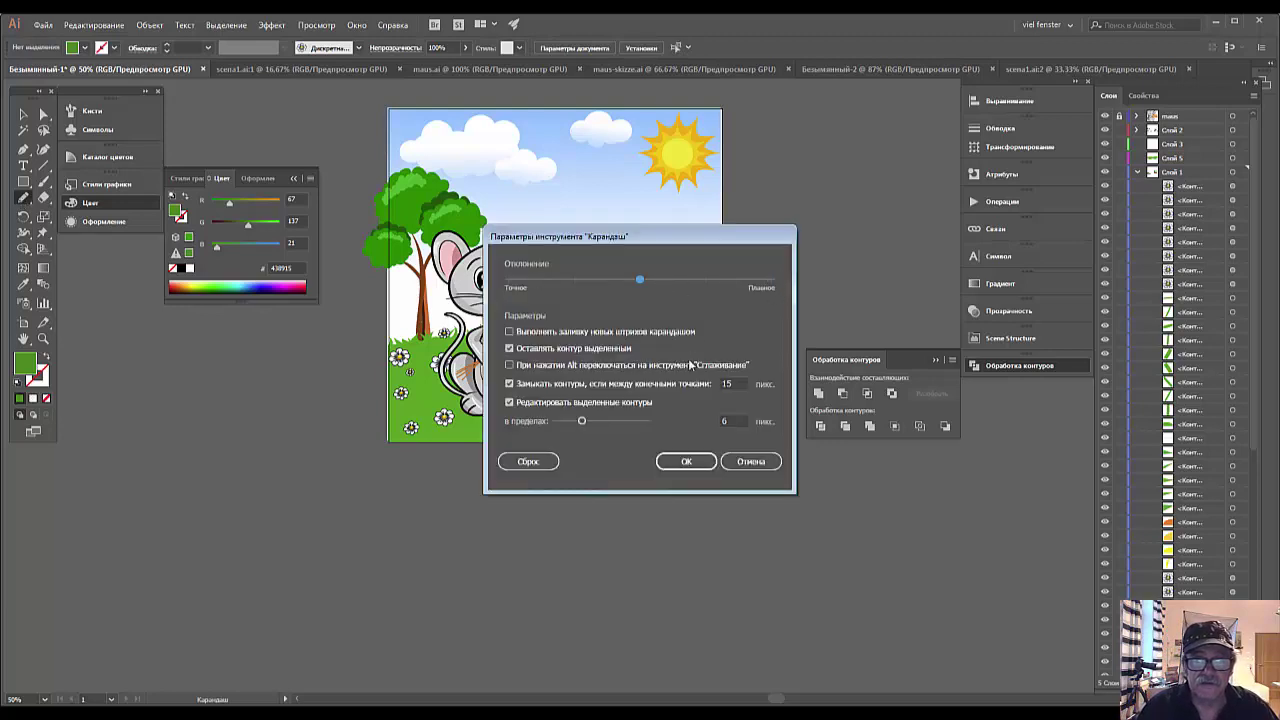
click(686, 462)
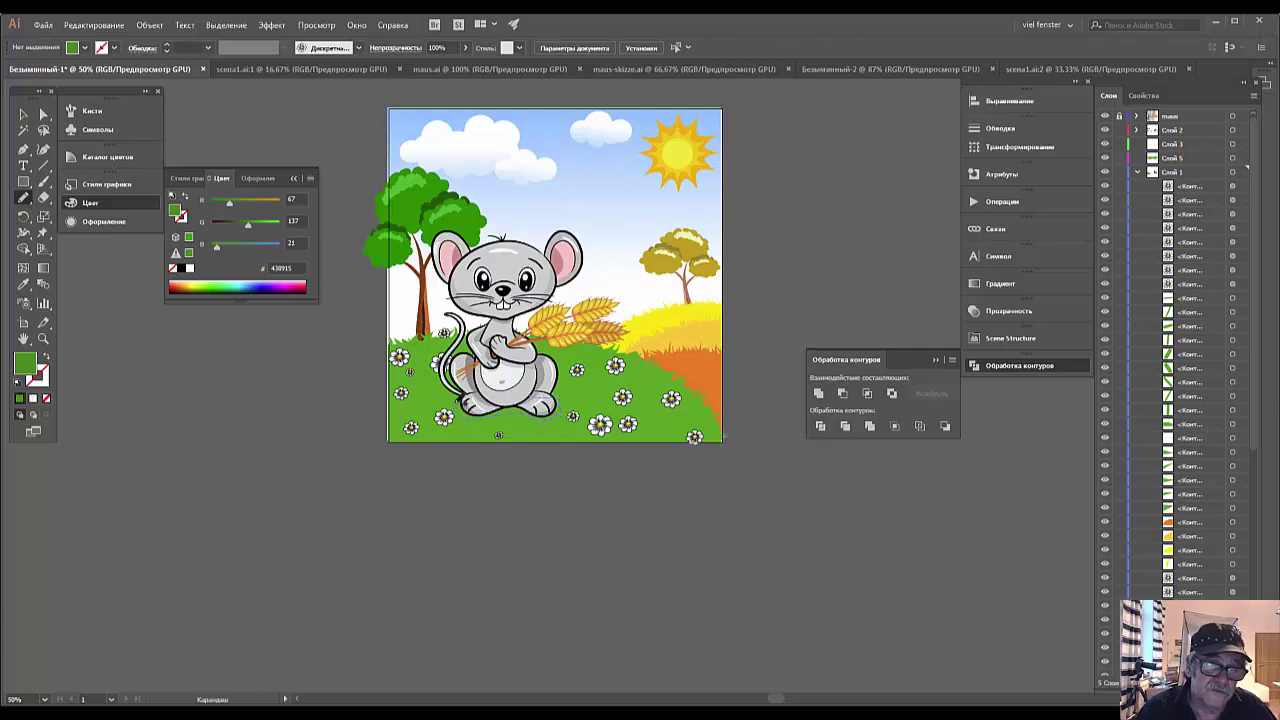
drag(445, 388, 556, 402)
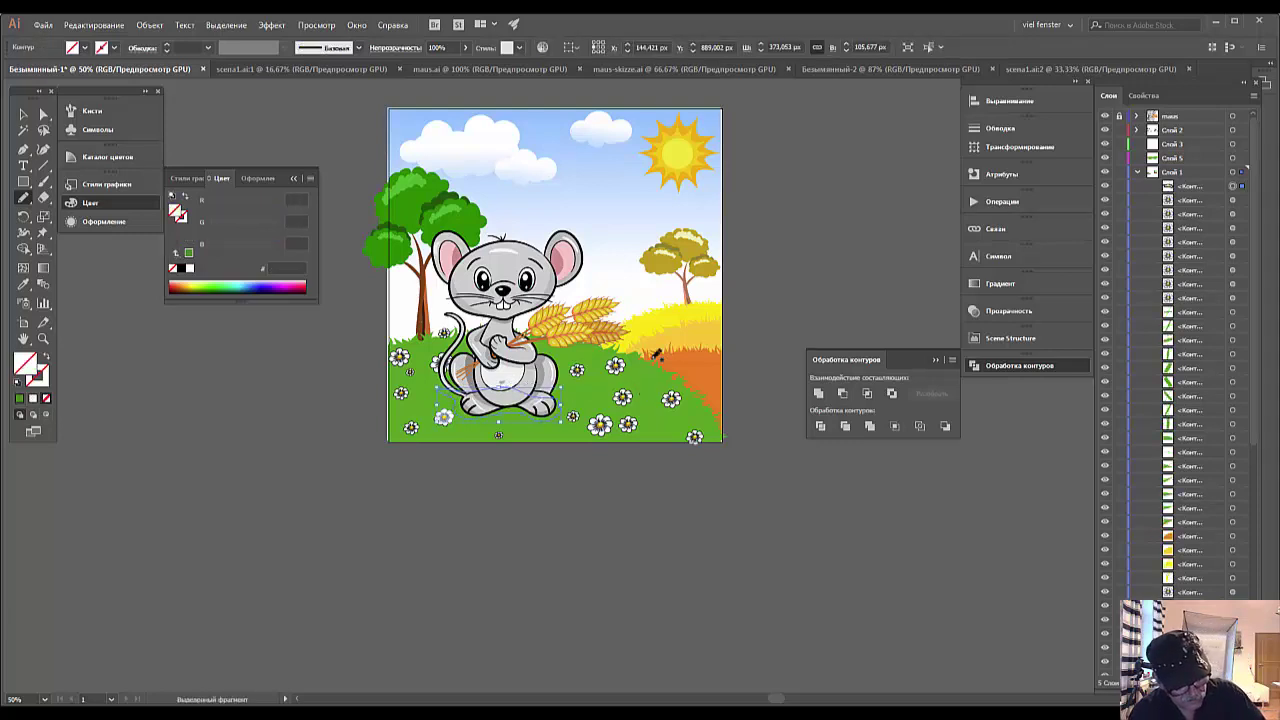
Push Pencil Fidelity further toward Accurate and redraw a curve across the mouse's belly.
key(ctrl+shift+a)
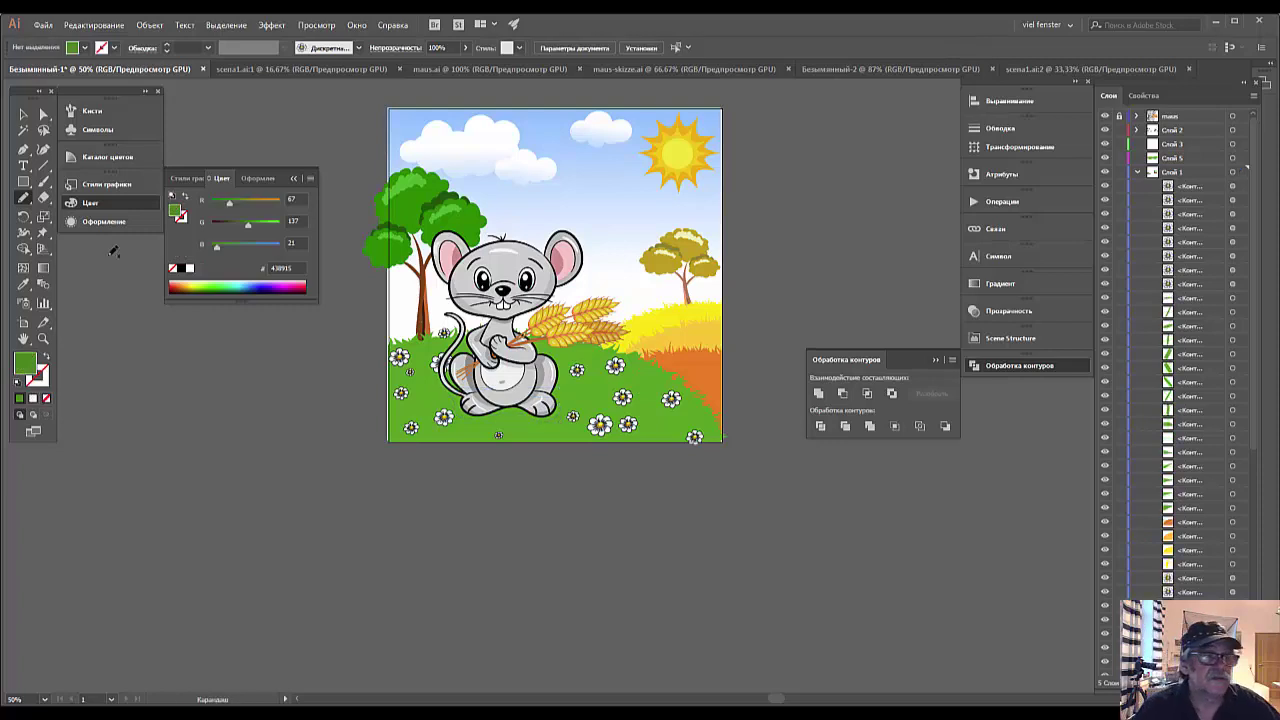
double_click(25, 199)
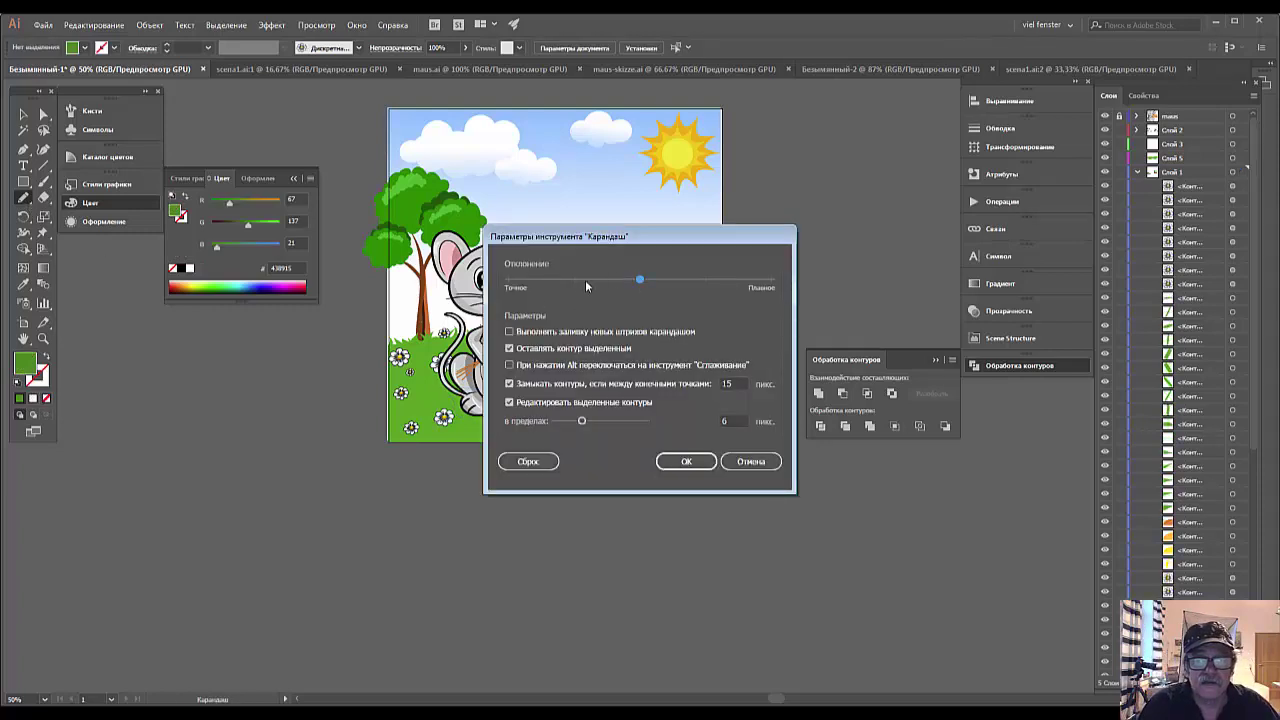
drag(640, 280, 575, 280)
click(680, 462)
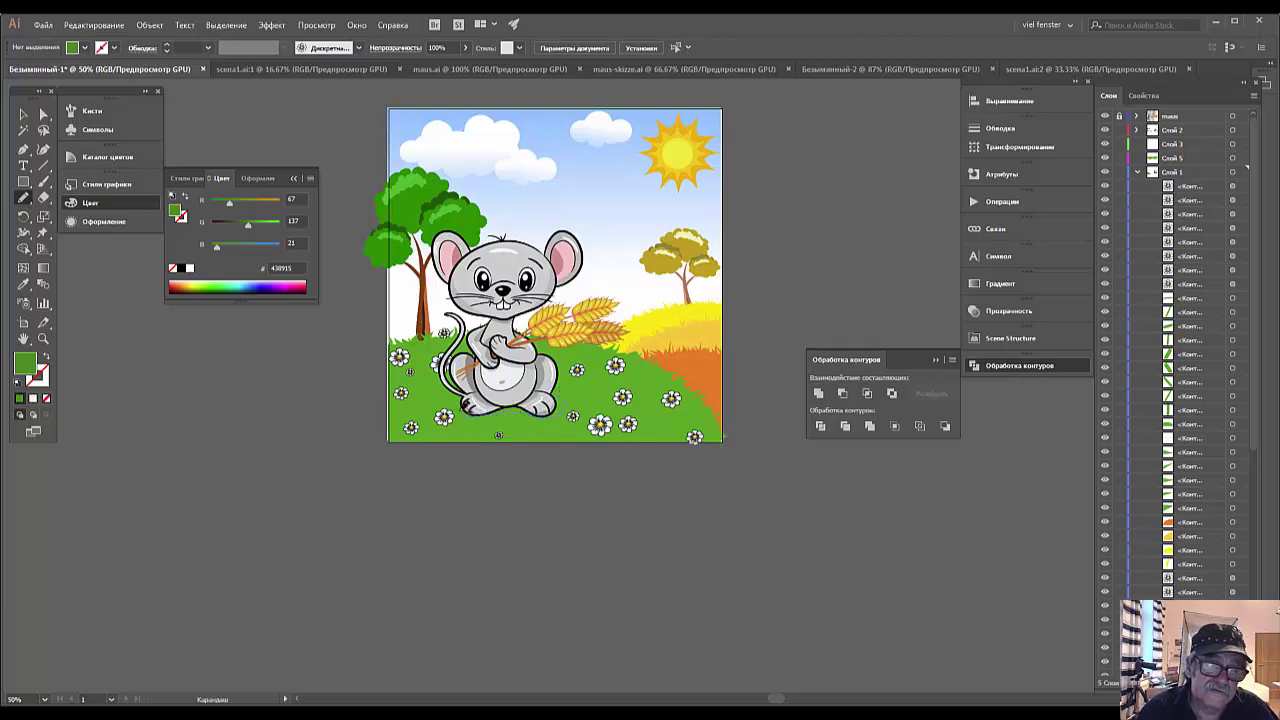
mouse_move(448, 380)
mouse_down()
mouse_move(545, 386)
mouse_move(566, 410)
mouse_up()
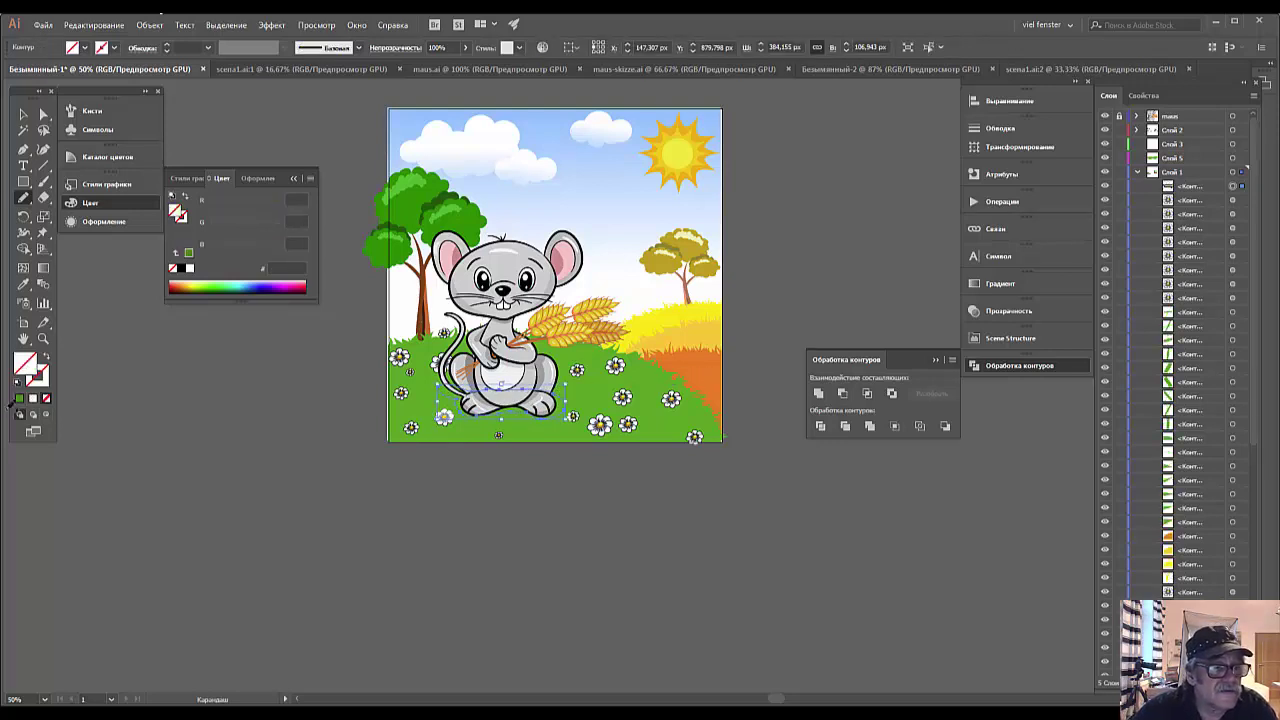
Set a green fill, deselect the belly path, and pencil a path around the mouse's feet.
click(18, 398)
double_click(26, 365)
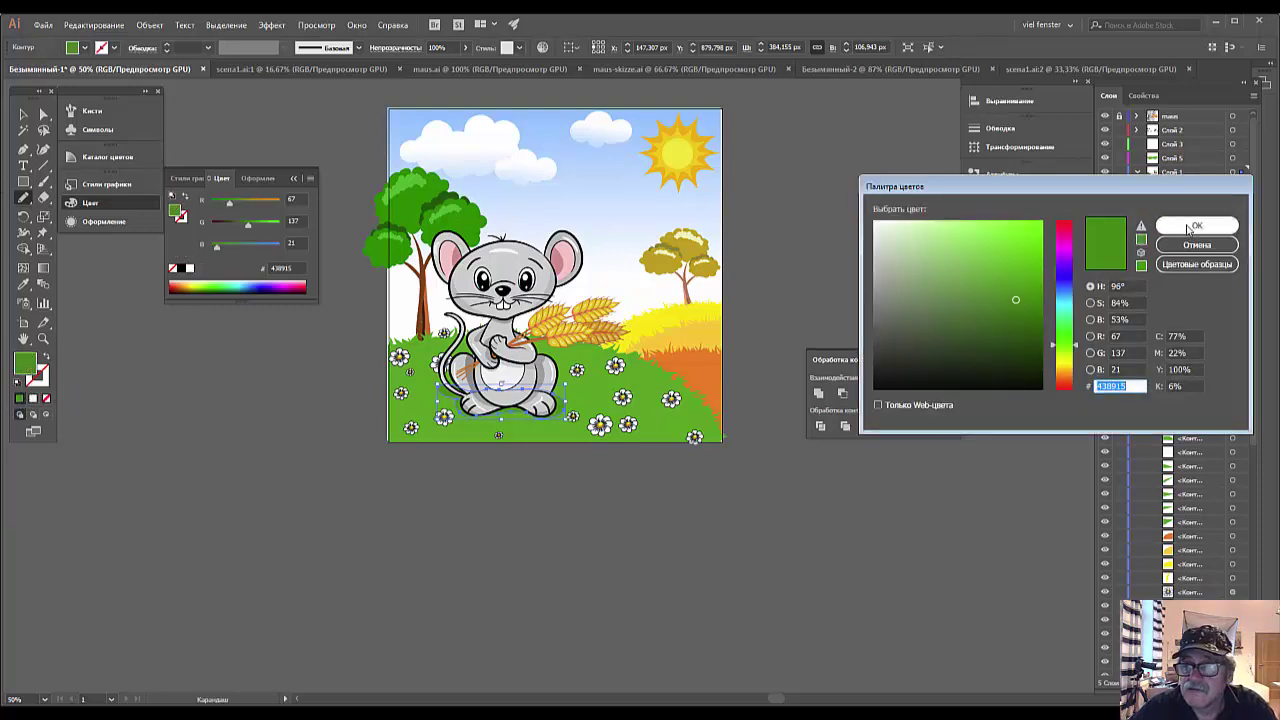
click(1196, 227)
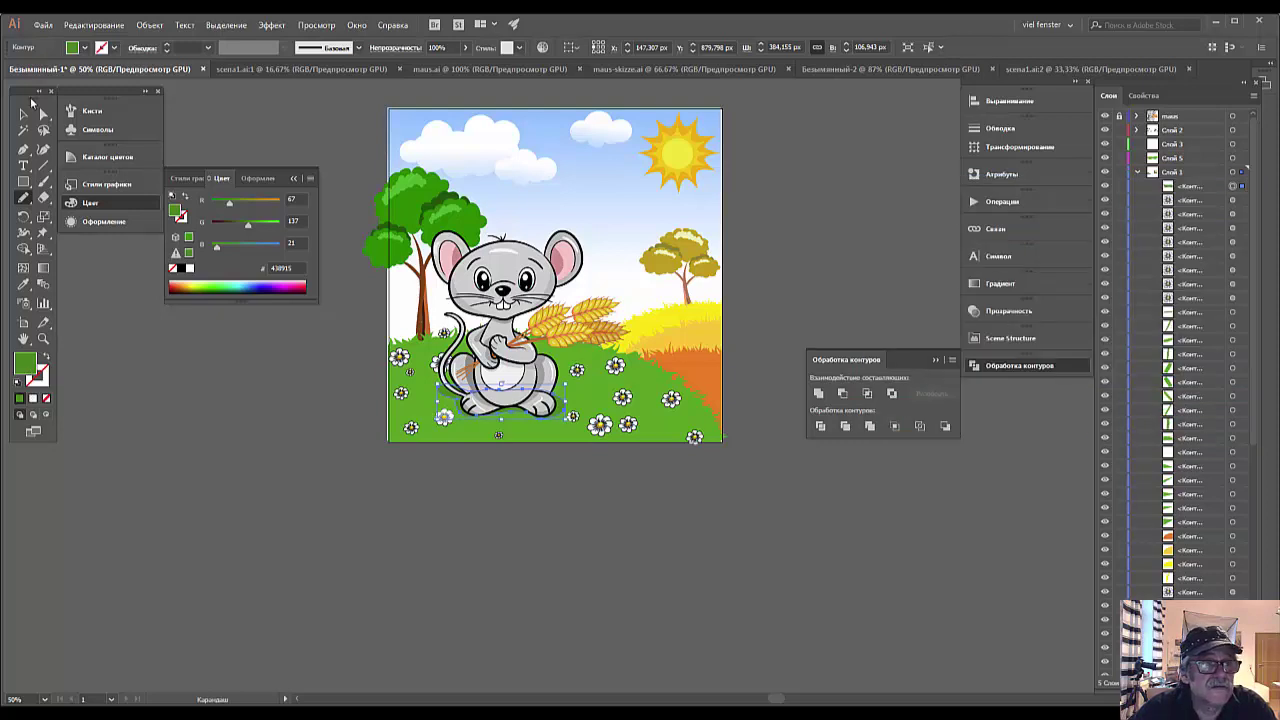
click(23, 113)
click(490, 512)
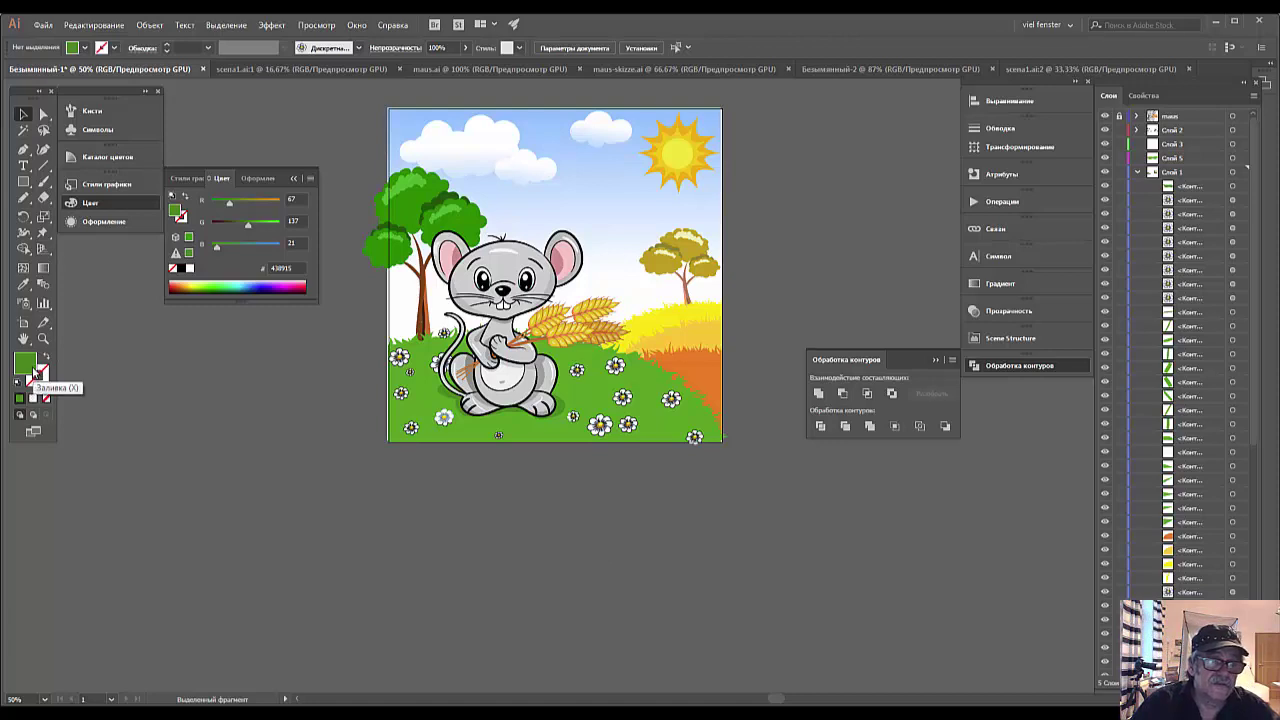
click(23, 197)
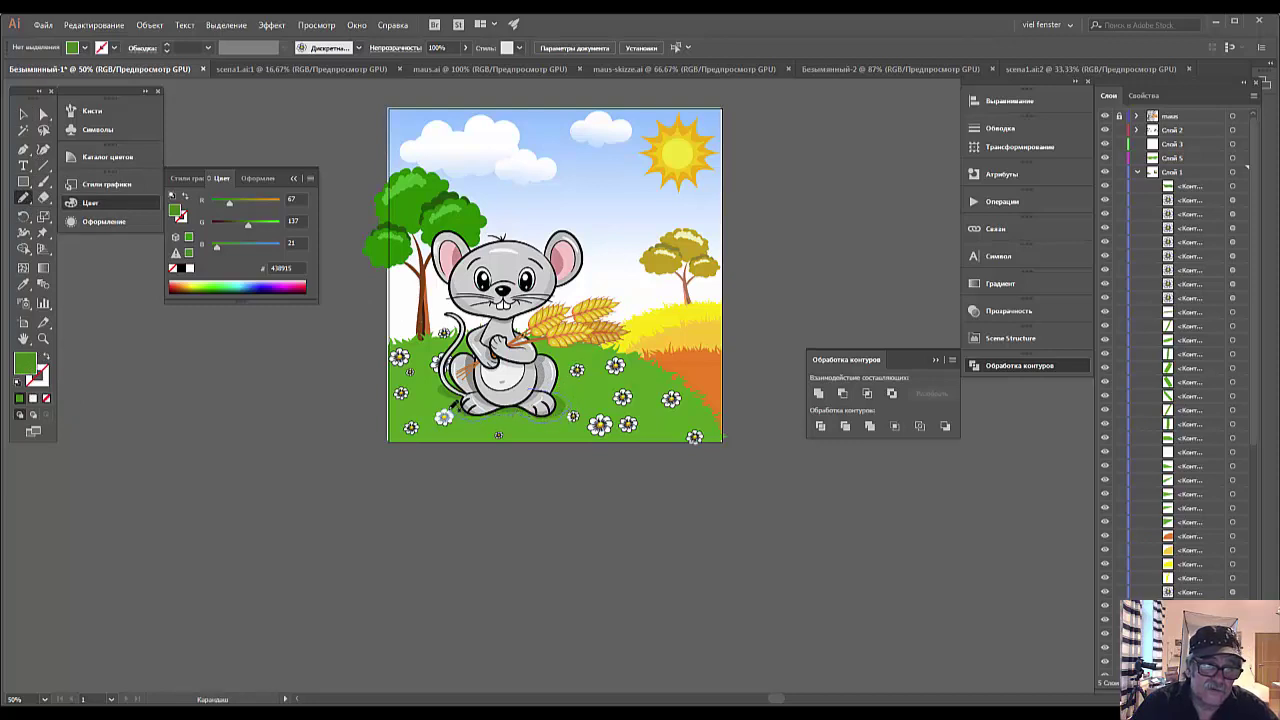
mouse_move(431, 377)
mouse_down()
mouse_move(528, 388)
mouse_move(572, 410)
mouse_up()
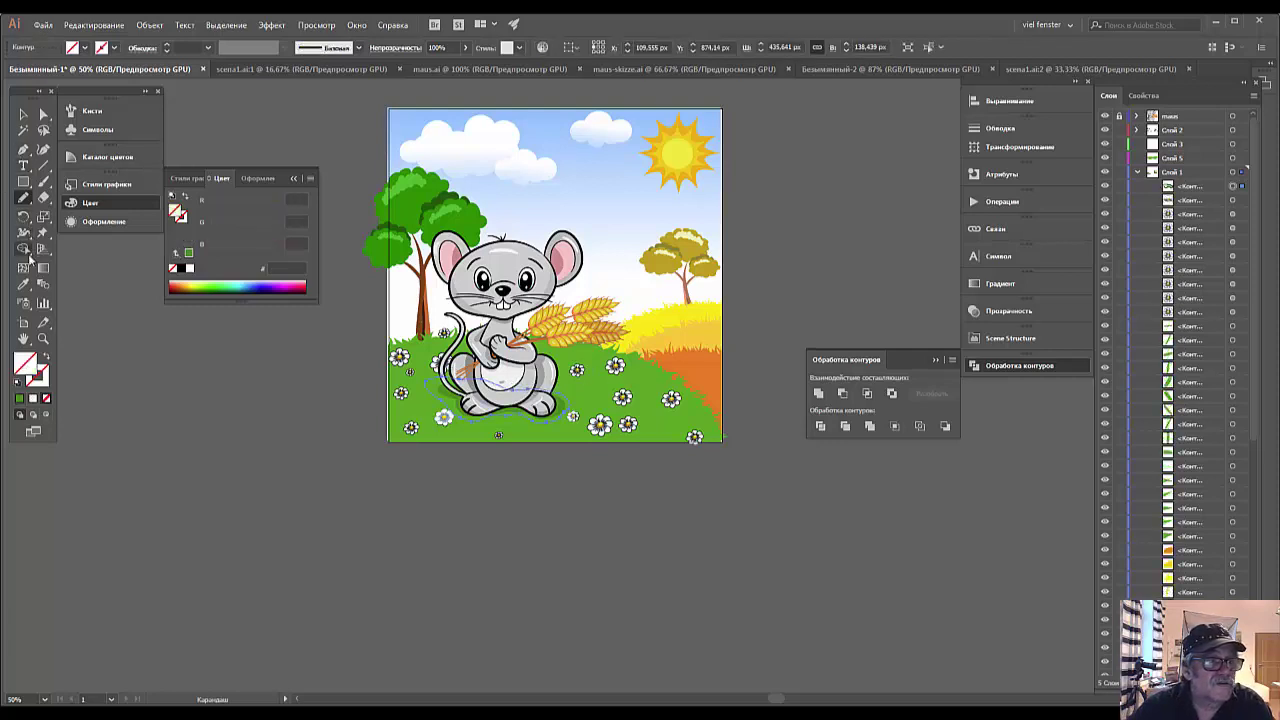
Sample the grass green with the Eyedropper and darken the fill to 4A9B16.
click(24, 287)
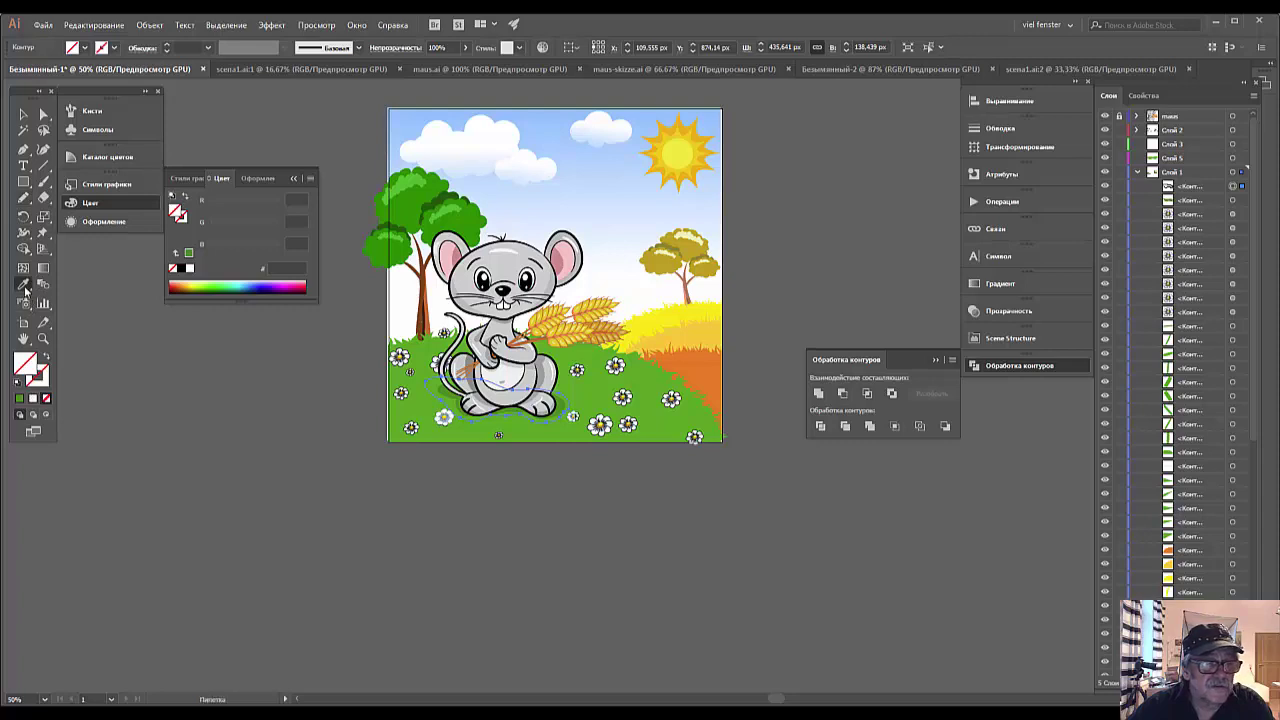
click(18, 398)
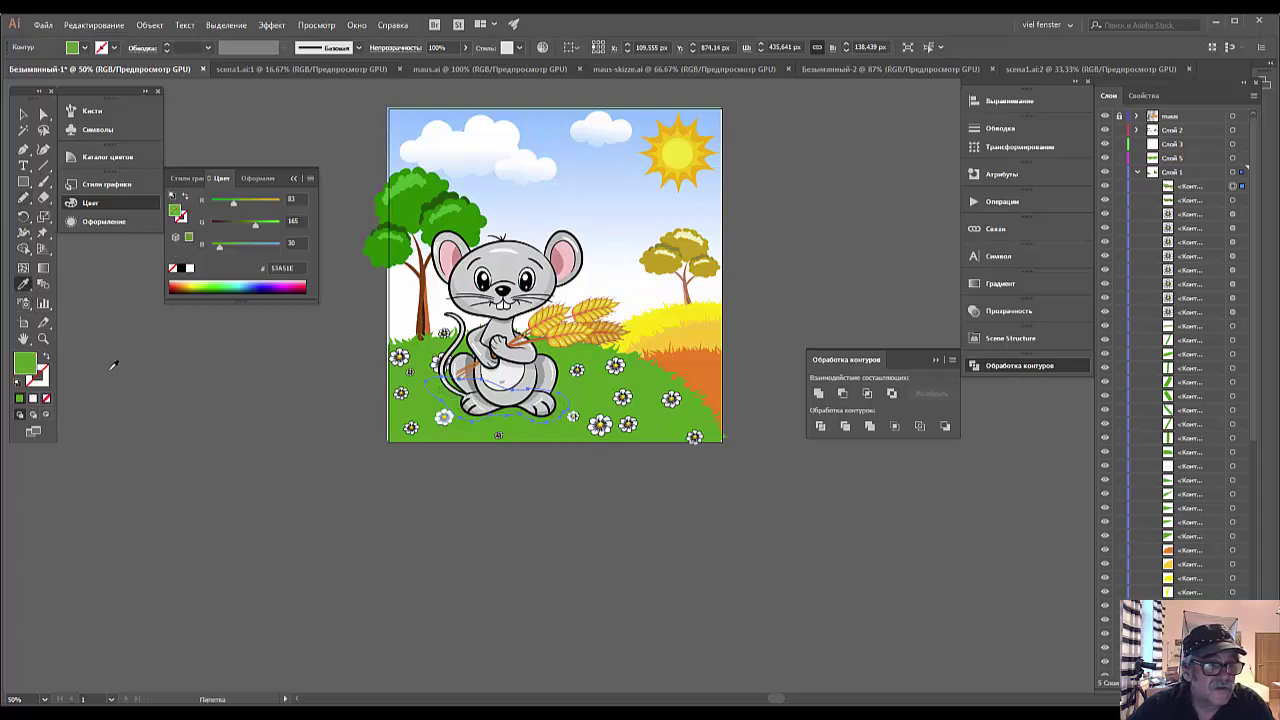
double_click(26, 366)
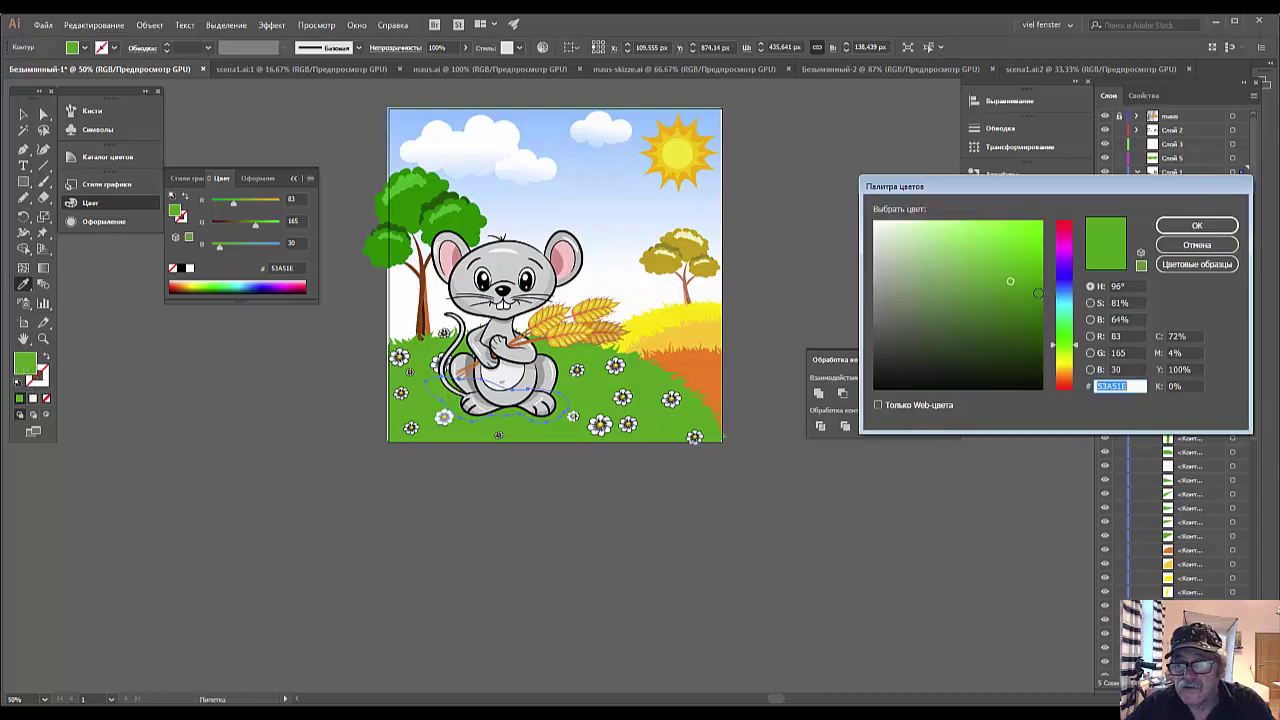
click(1014, 286)
click(1197, 225)
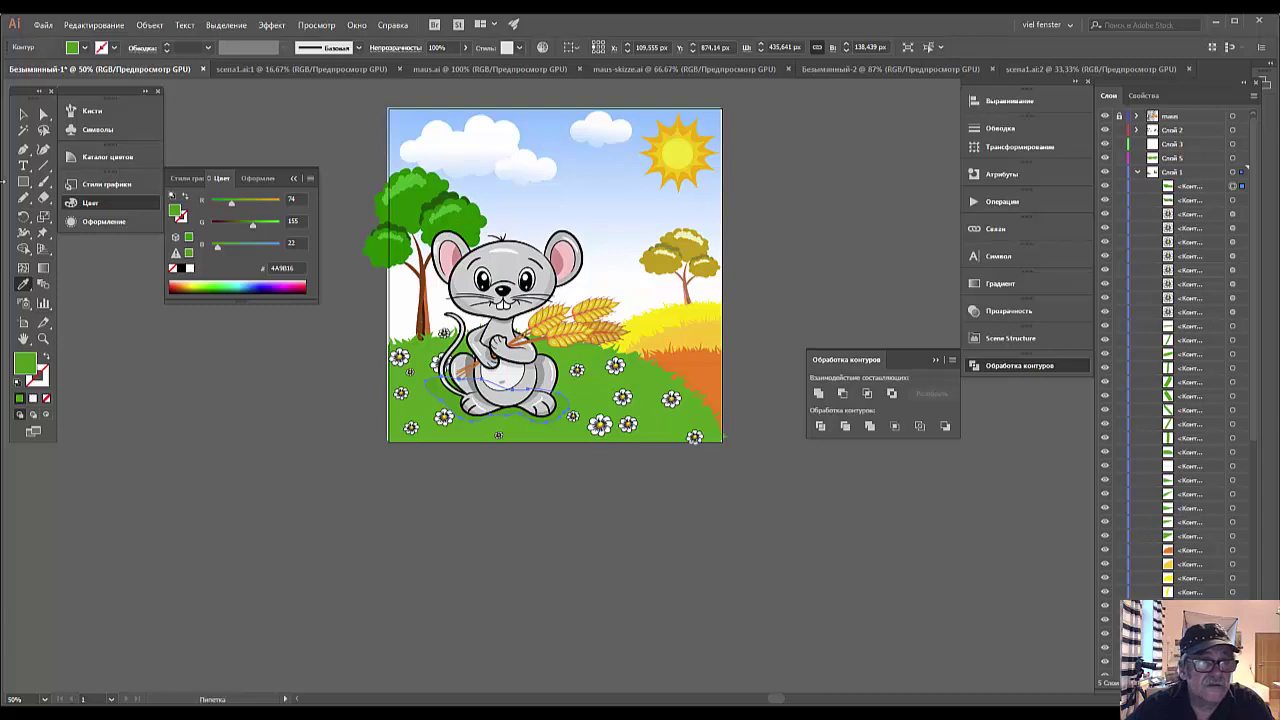
Arrange the green shape behind the mouse and deselect it.
click(24, 114)
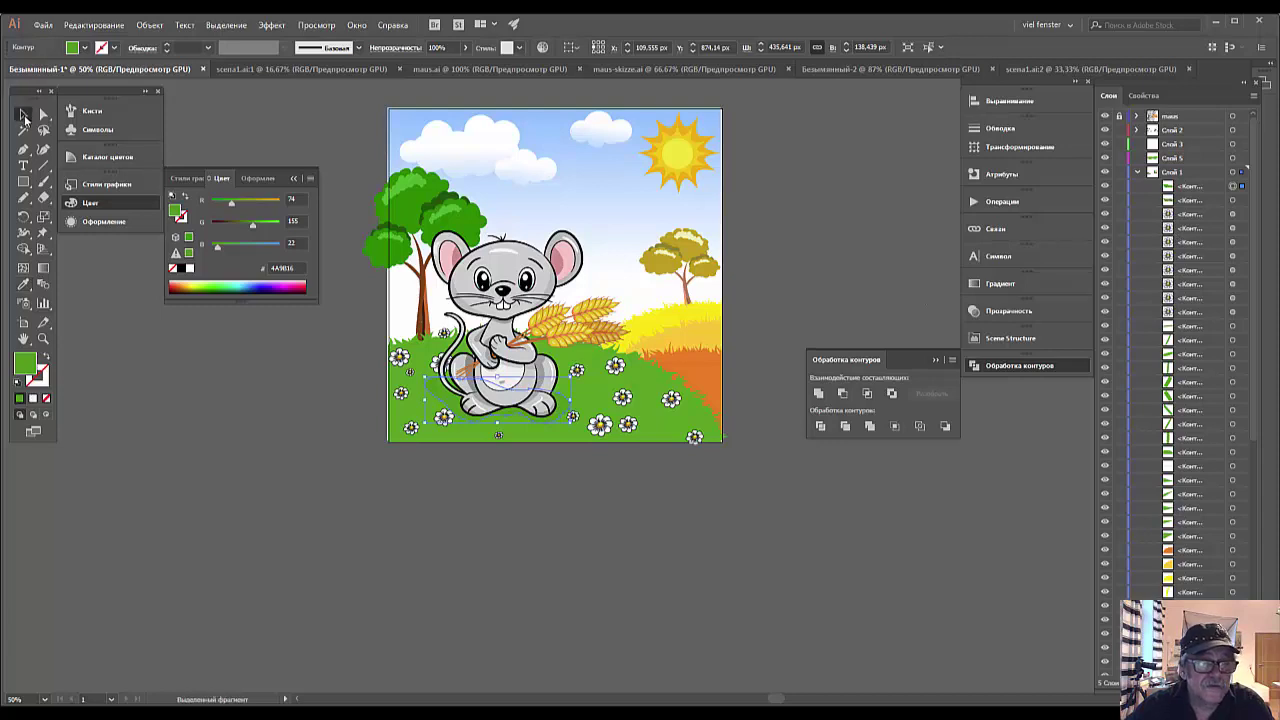
right_click(443, 398)
mouse_move(483, 609)
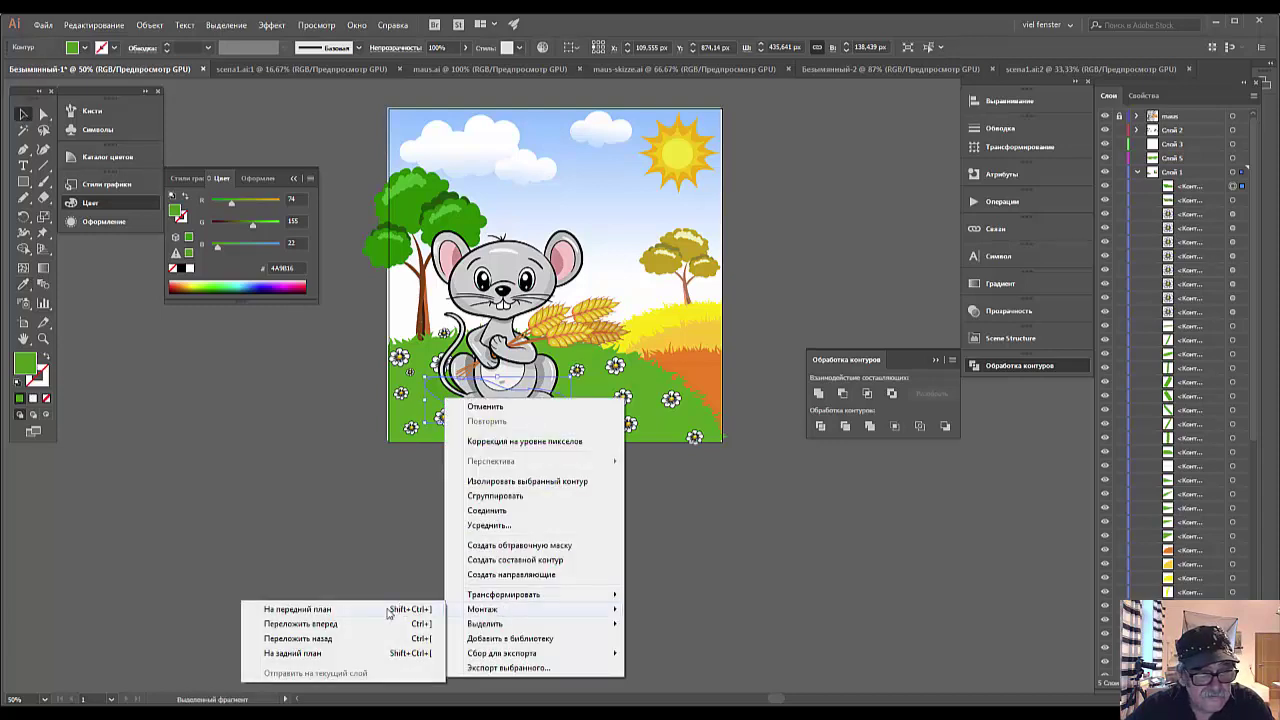
click(310, 640)
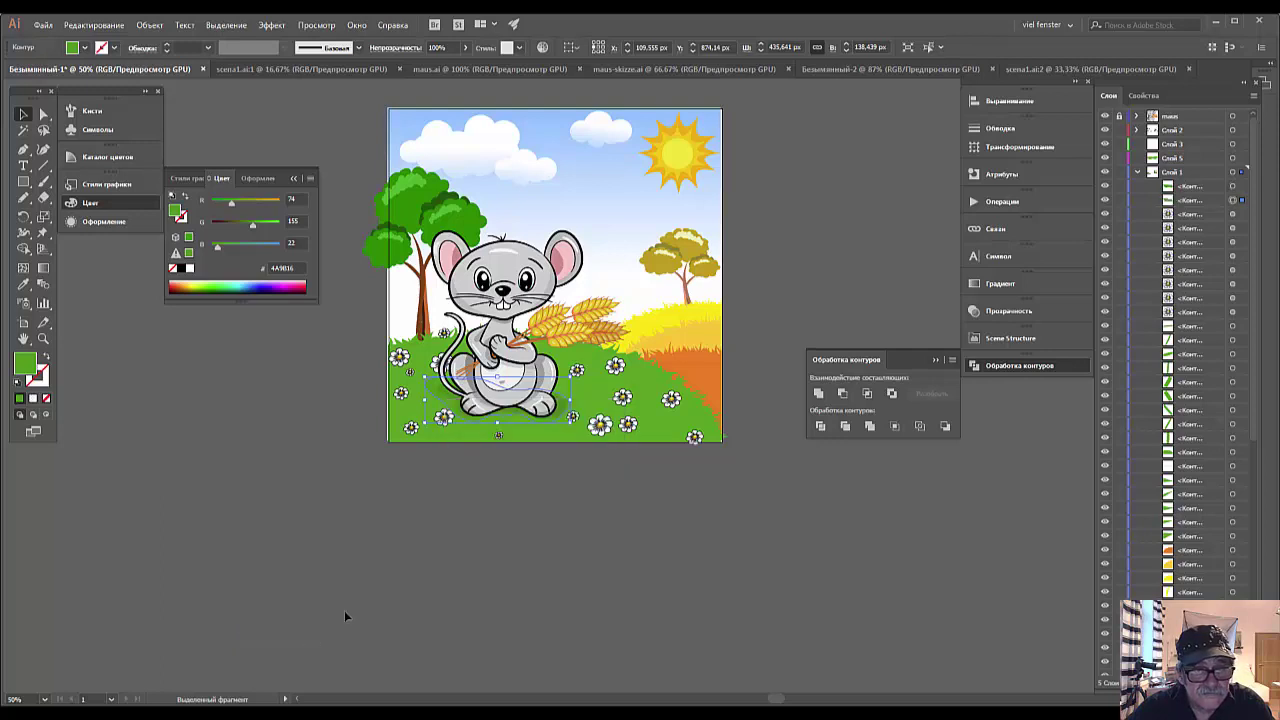
click(344, 609)
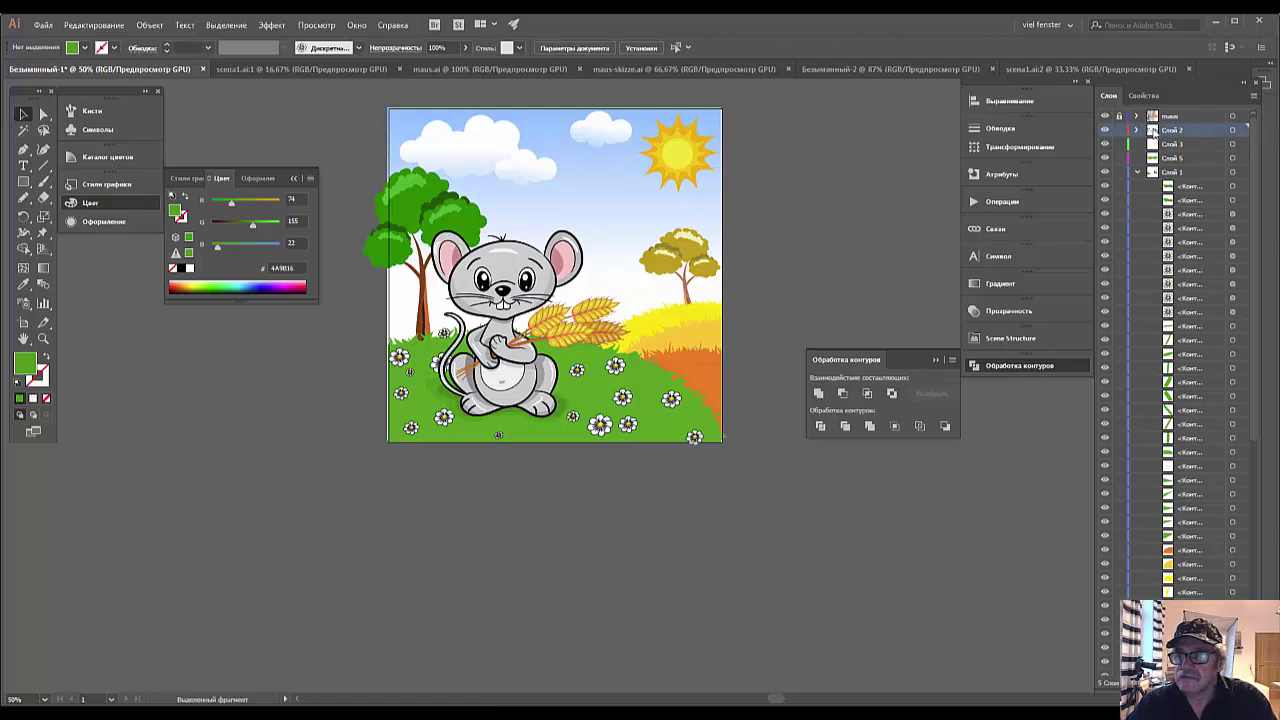
Open schmetterlinge.ai and marquee-select its lower-left butterfly.
click(1136, 131)
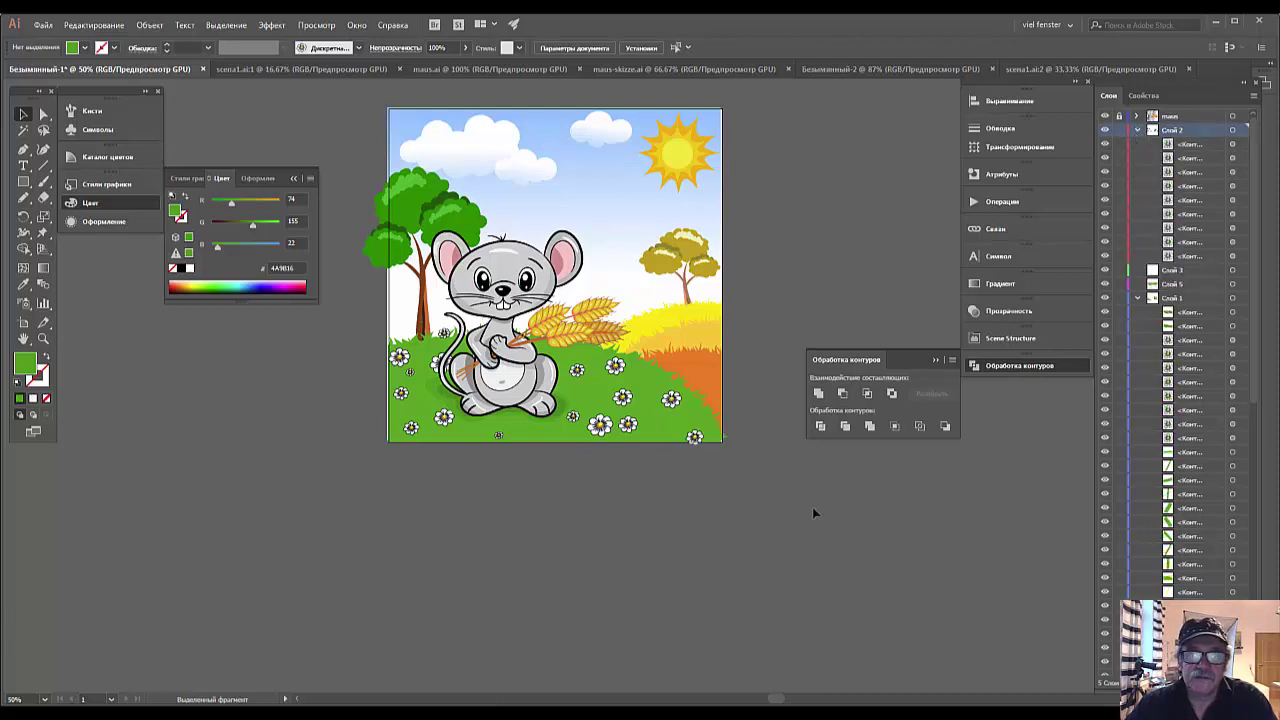
click(43, 25)
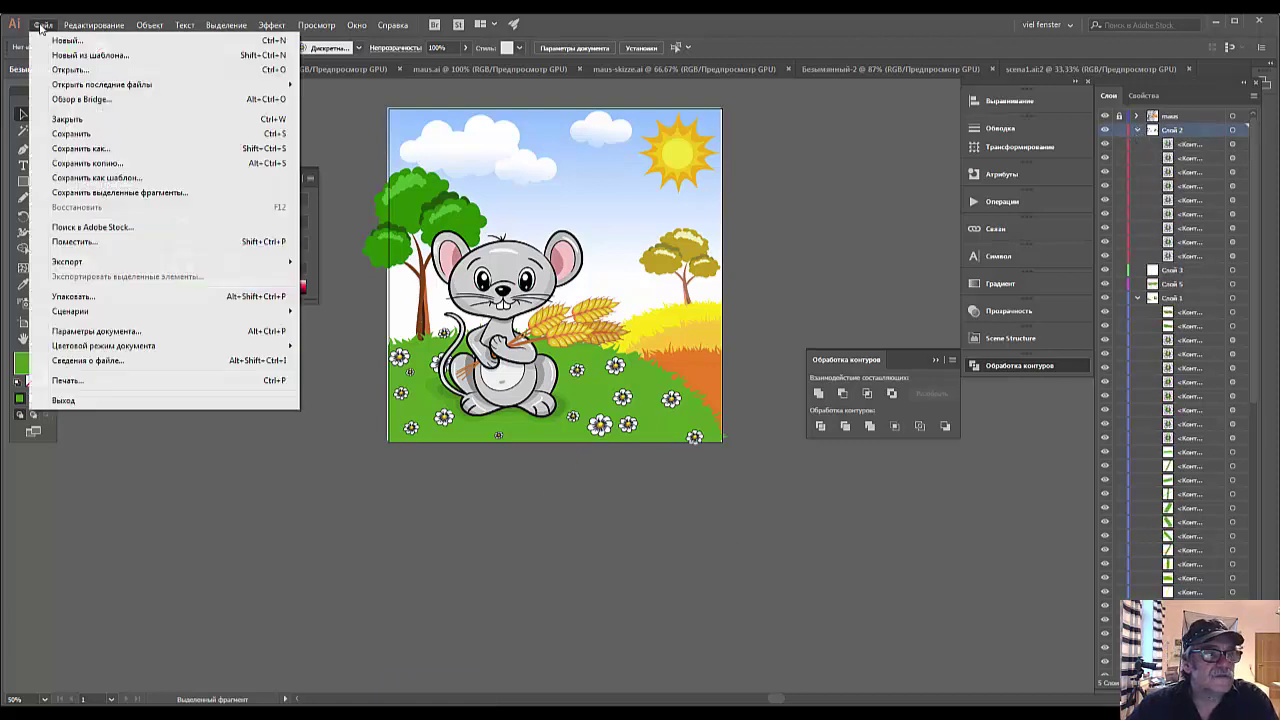
click(70, 70)
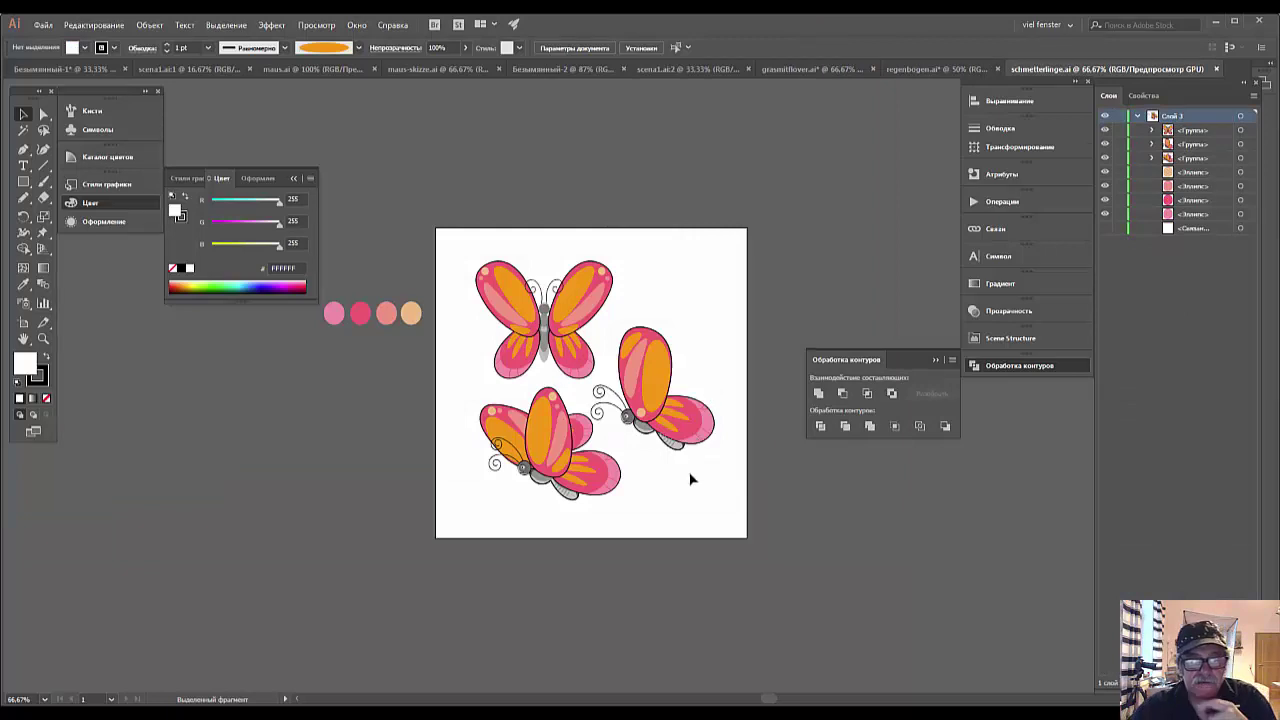
drag(452, 397, 588, 518)
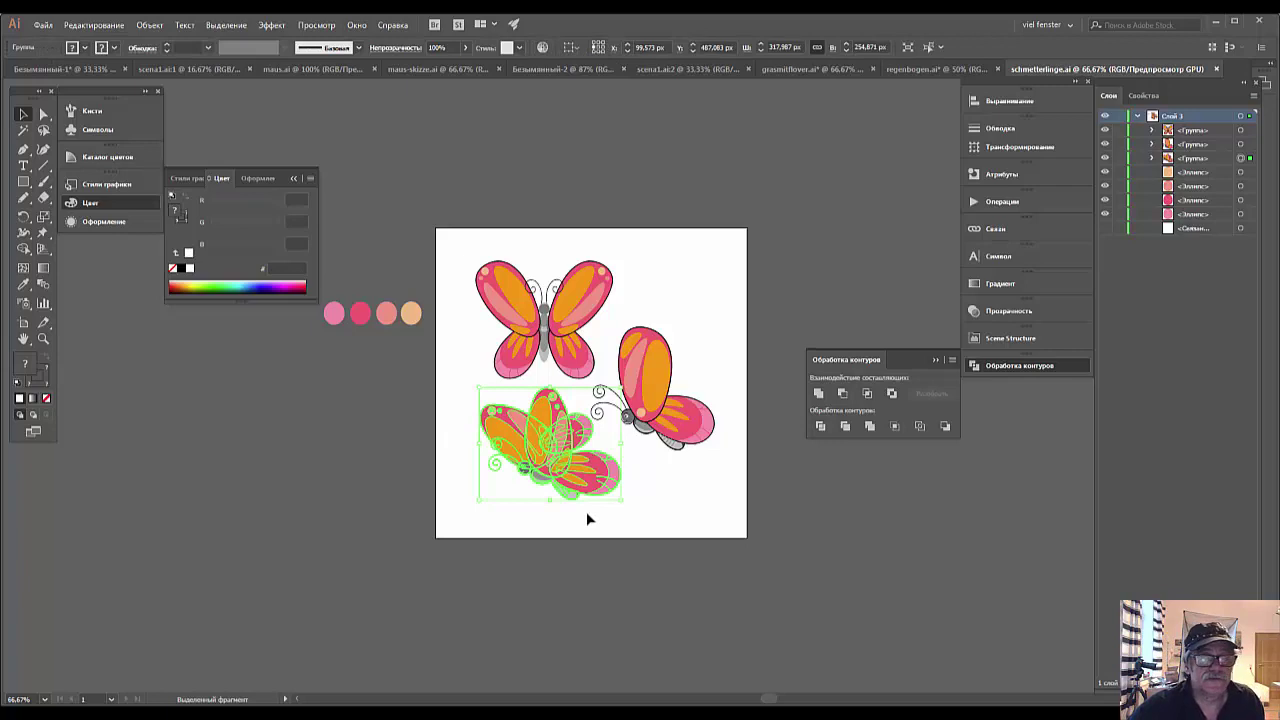
Paste the lower-left butterfly into the mouse scene, shrink it to half size in the sky.
key(a)
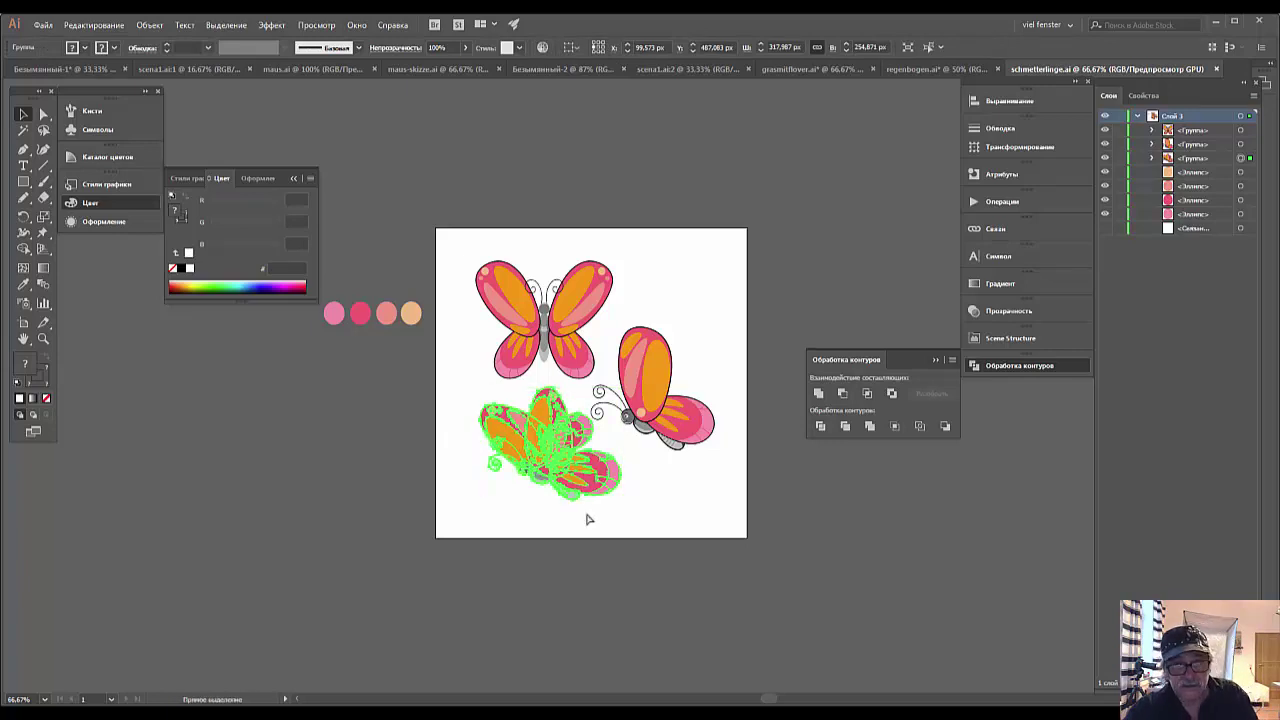
key(v)
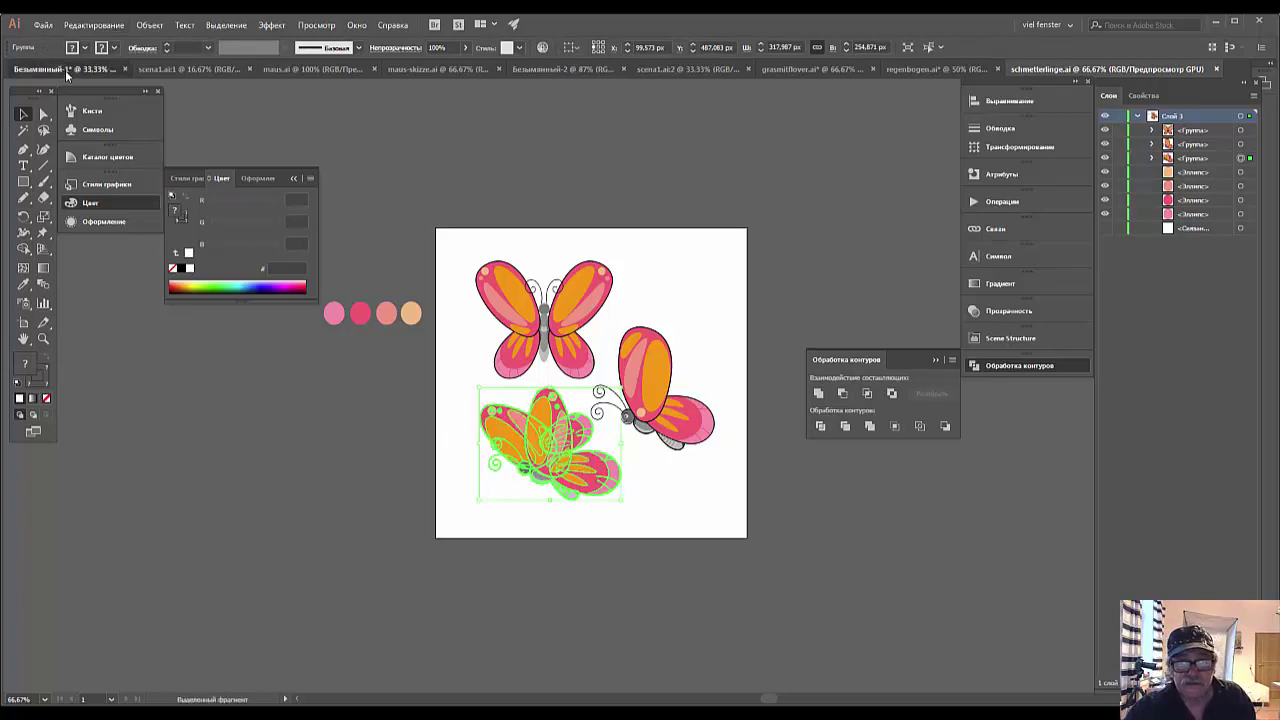
click(65, 70)
key(ctrl+v)
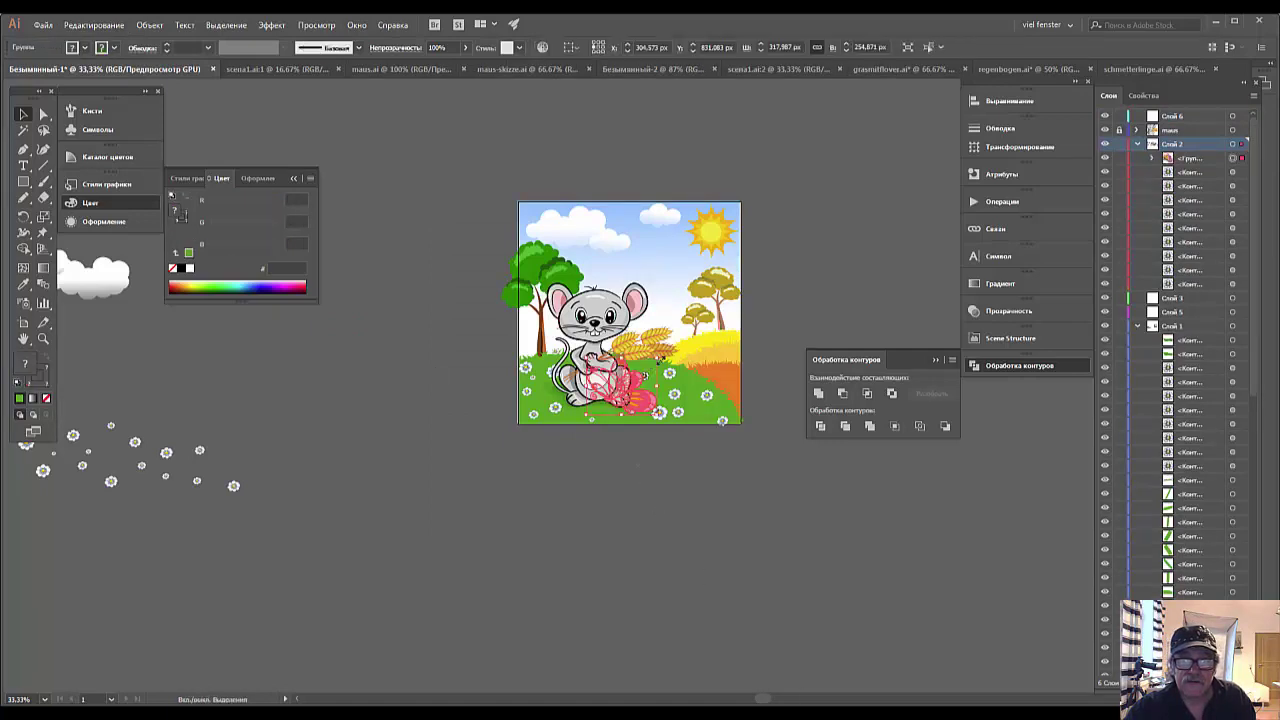
mouse_move(660, 358)
mouse_down()
mouse_move(608, 405)
mouse_move(664, 270)
mouse_up()
click(700, 510)
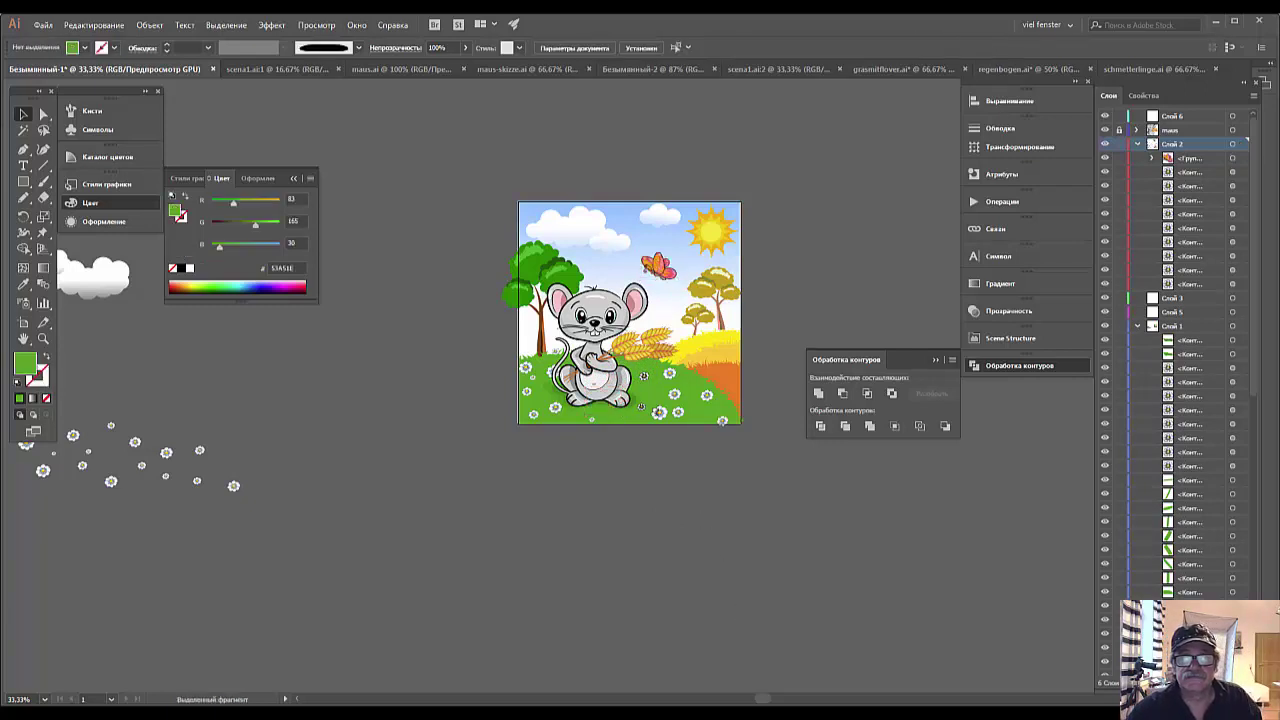
Zoom in and back out on the mouse scene, then return to schmetterlinge.ai.
key(ctrl+plus)
key(ctrl+plus)
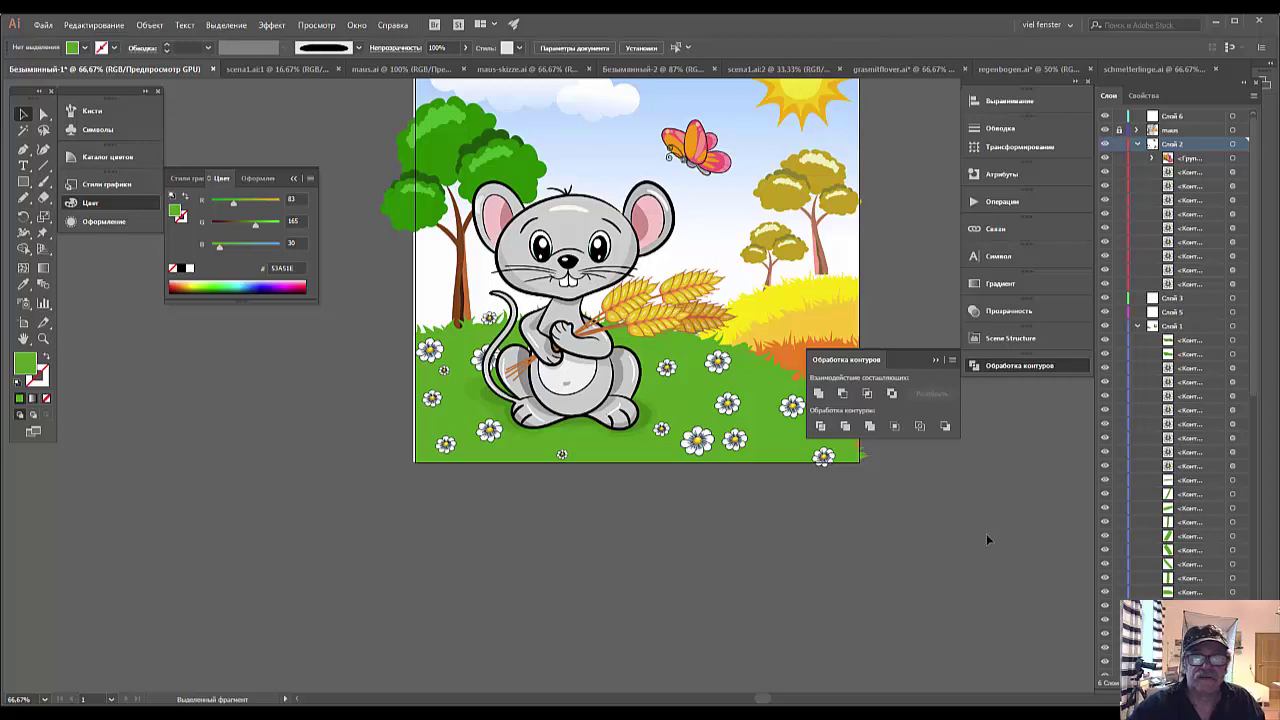
key(ctrl+minus)
key(ctrl+minus)
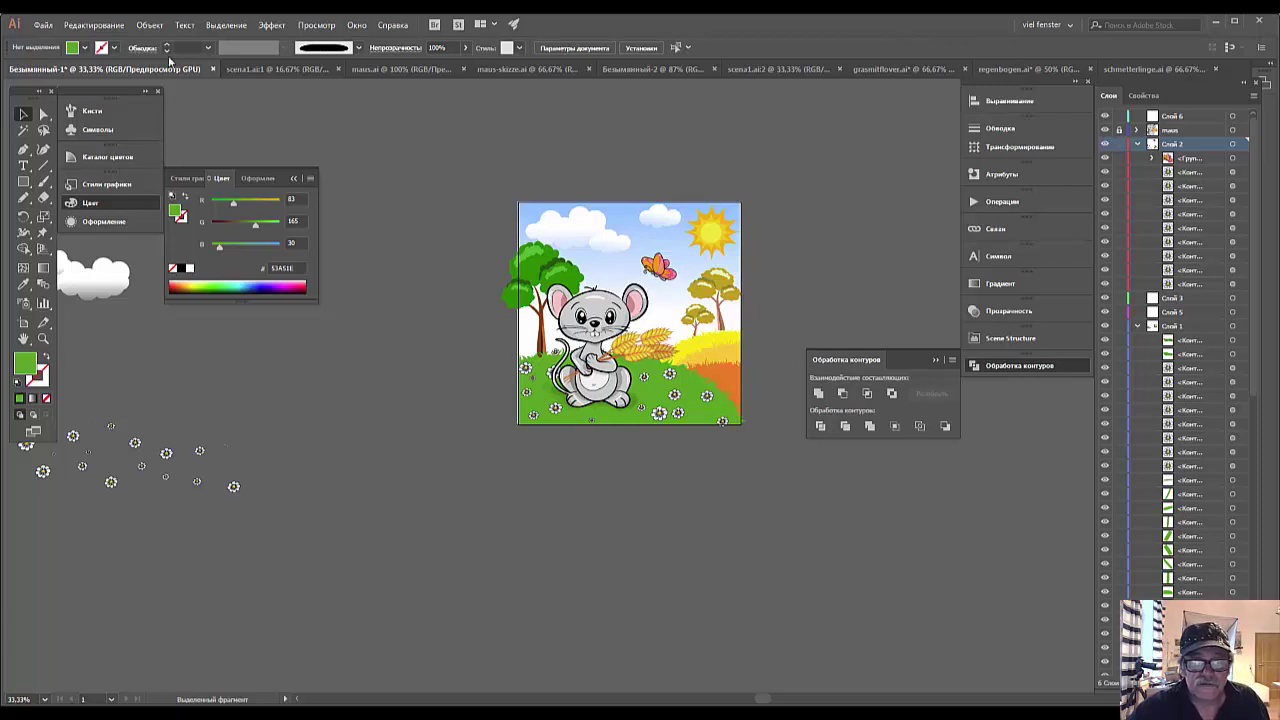
click(1110, 72)
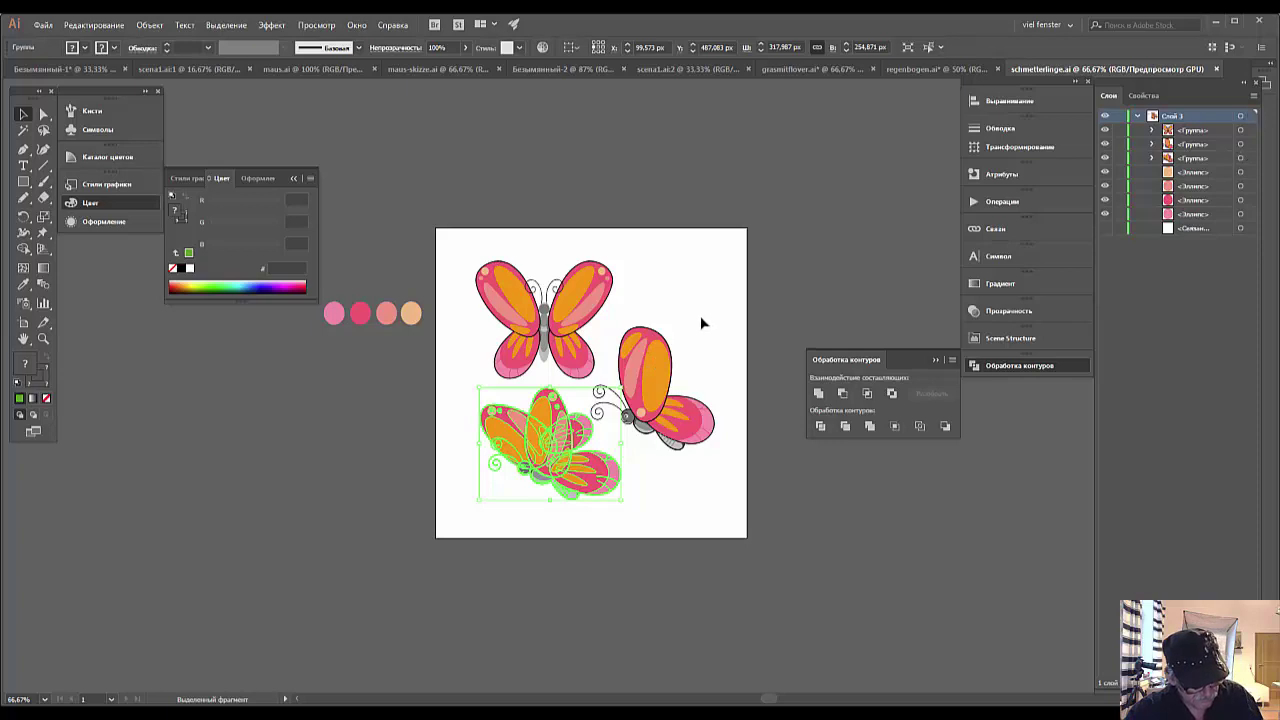
Paste the right-hand pink butterfly into the mouse scene, small, in the sky near the tree.
mouse_move(700, 315)
mouse_down()
mouse_move(683, 449)
mouse_move(628, 437)
mouse_up()
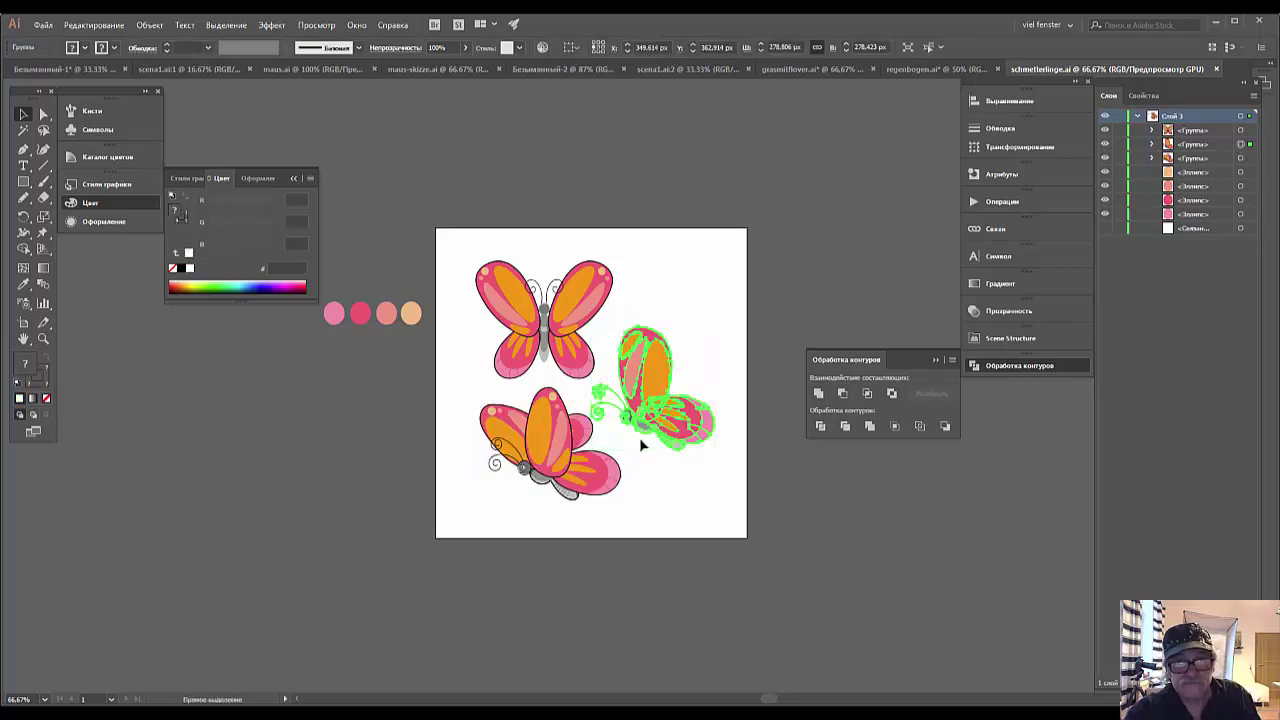
click(40, 70)
key(ctrl+v)
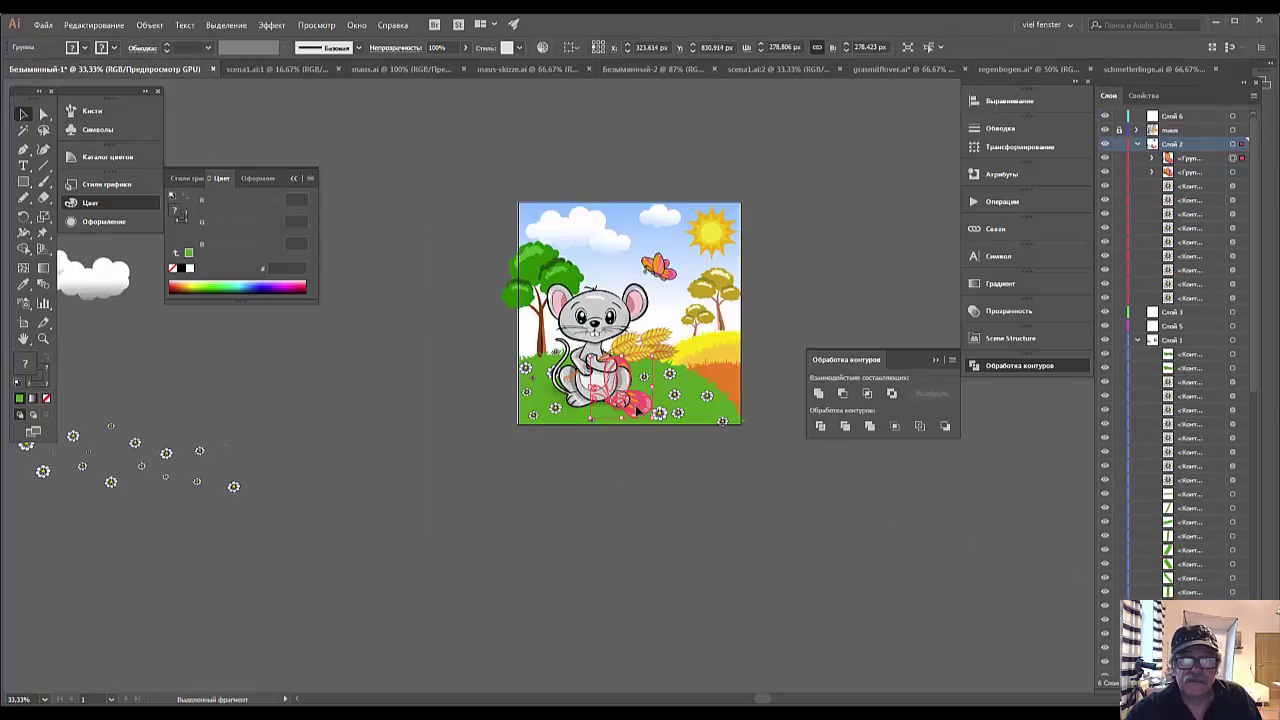
mouse_move(636, 410)
mouse_down()
mouse_move(629, 226)
mouse_move(587, 256)
mouse_up()
drag(640, 214, 612, 253)
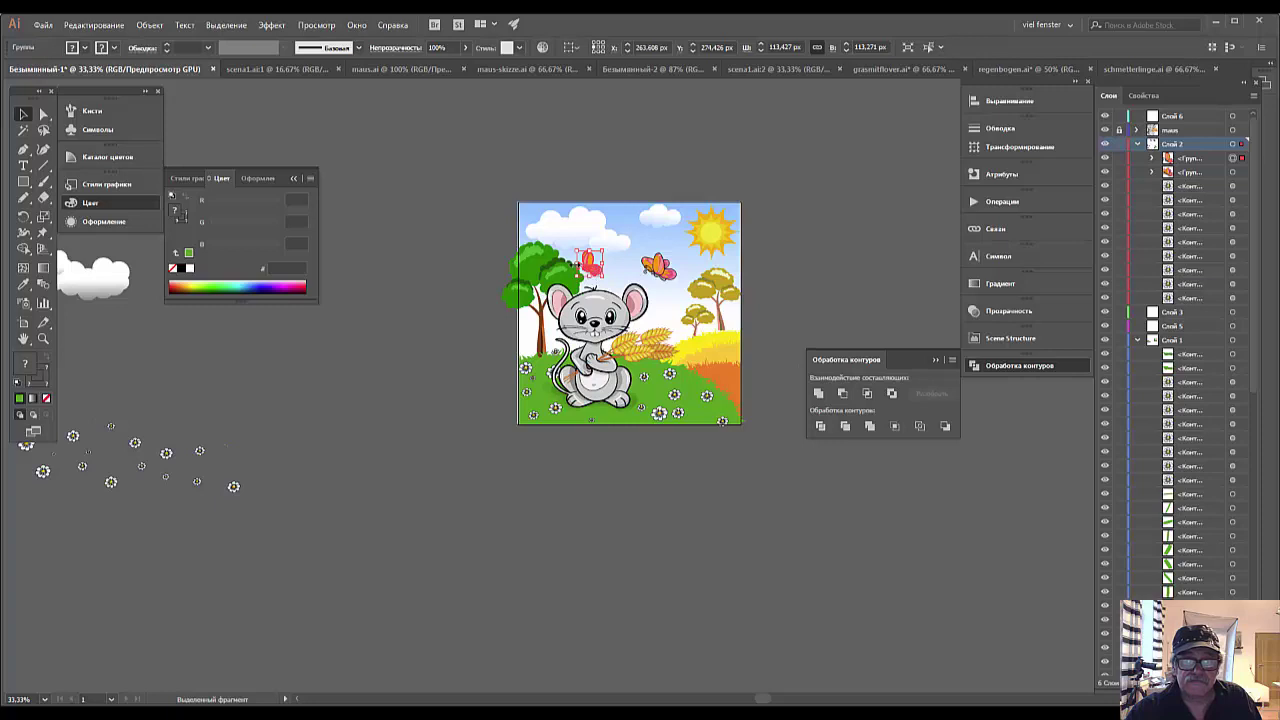
drag(596, 258, 618, 258)
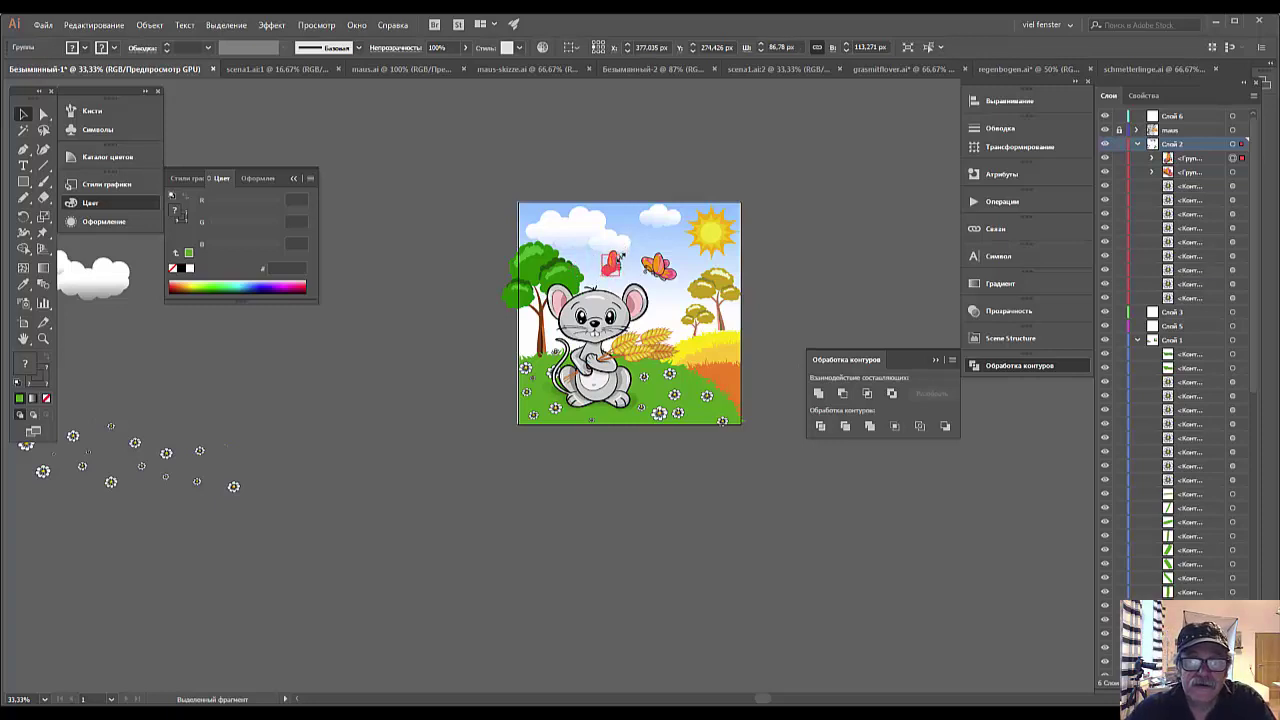
click(811, 576)
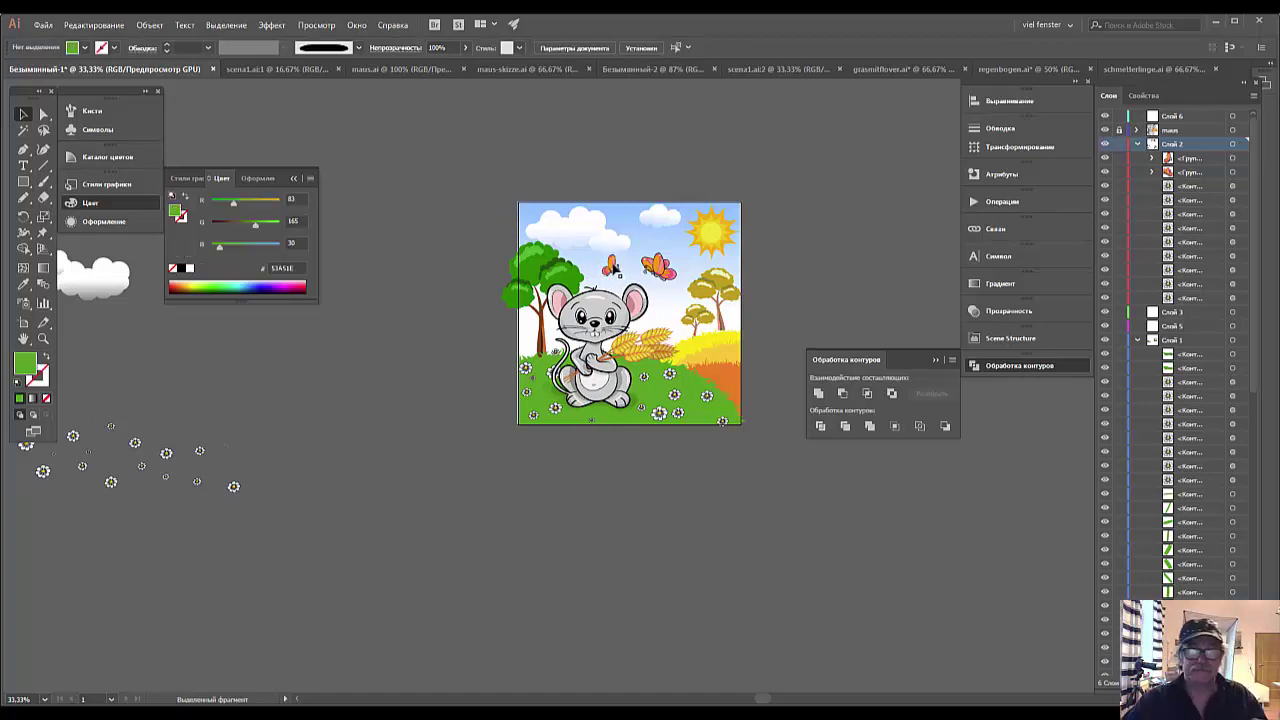
click(608, 266)
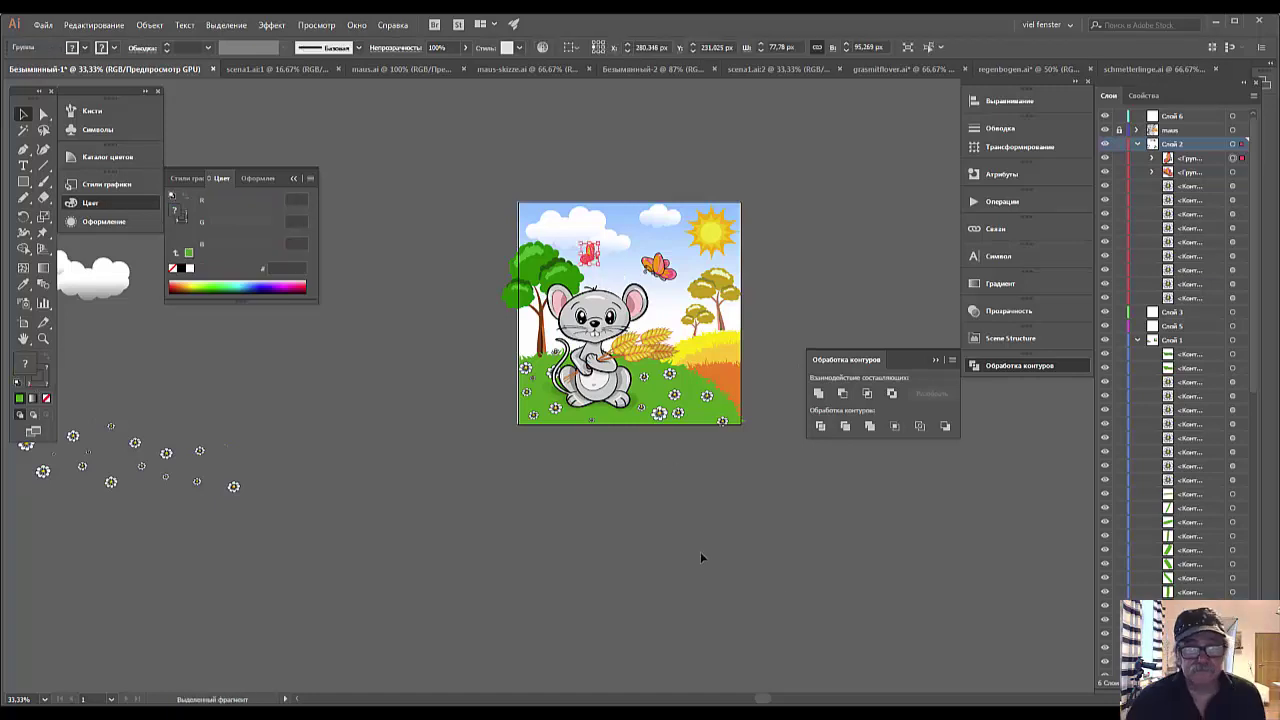
click(718, 600)
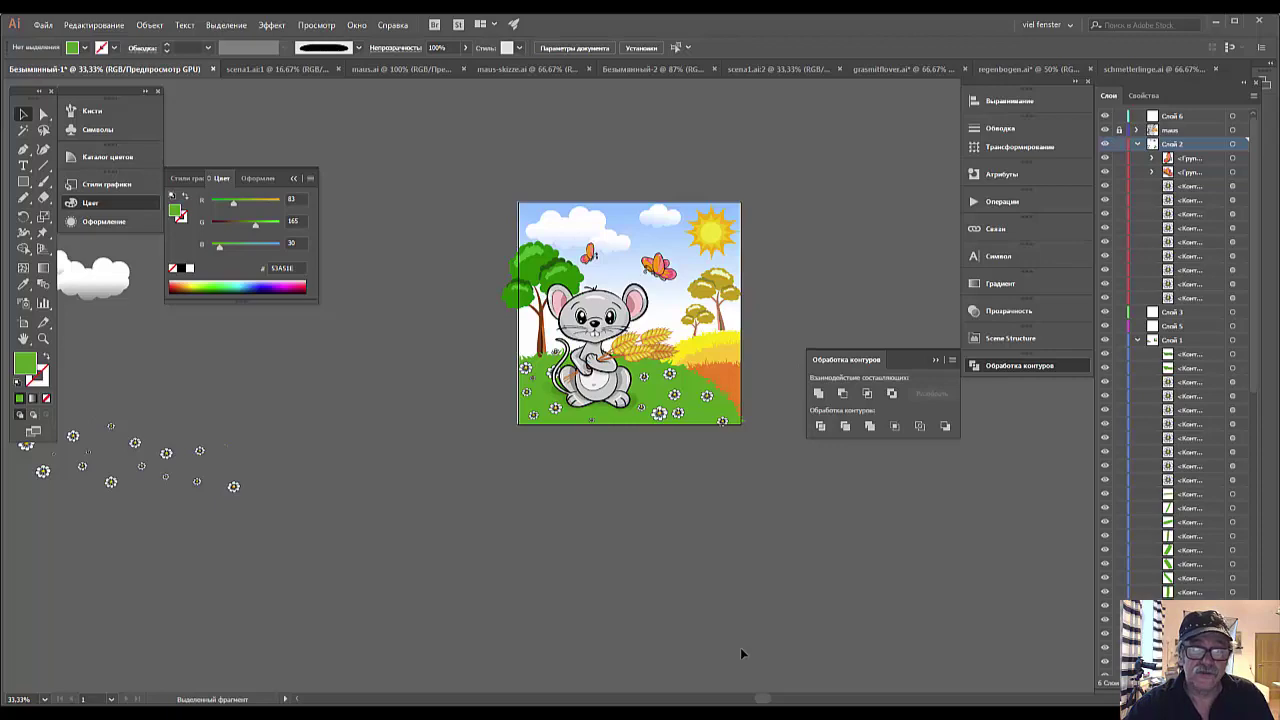
key(ctrl+plus)
key(ctrl+plus)
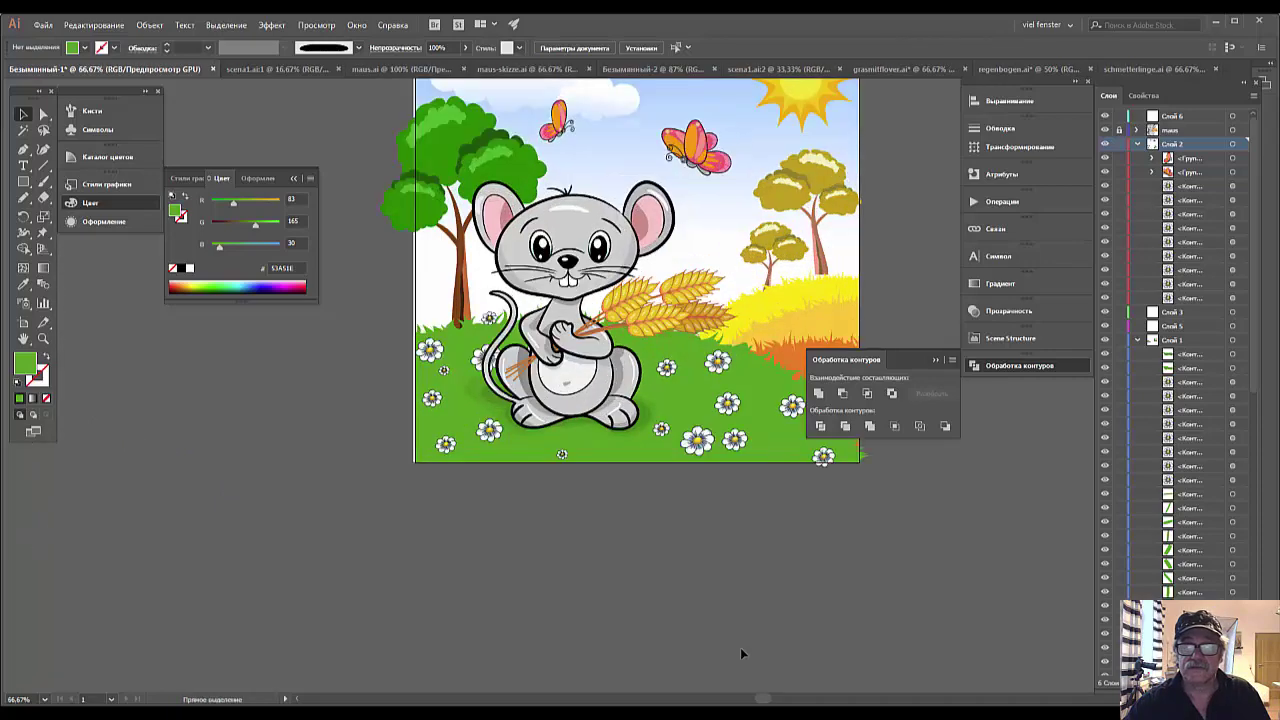
mouse_move(728, 606)
mouse_down()
mouse_move(737, 486)
mouse_move(751, 486)
mouse_up()
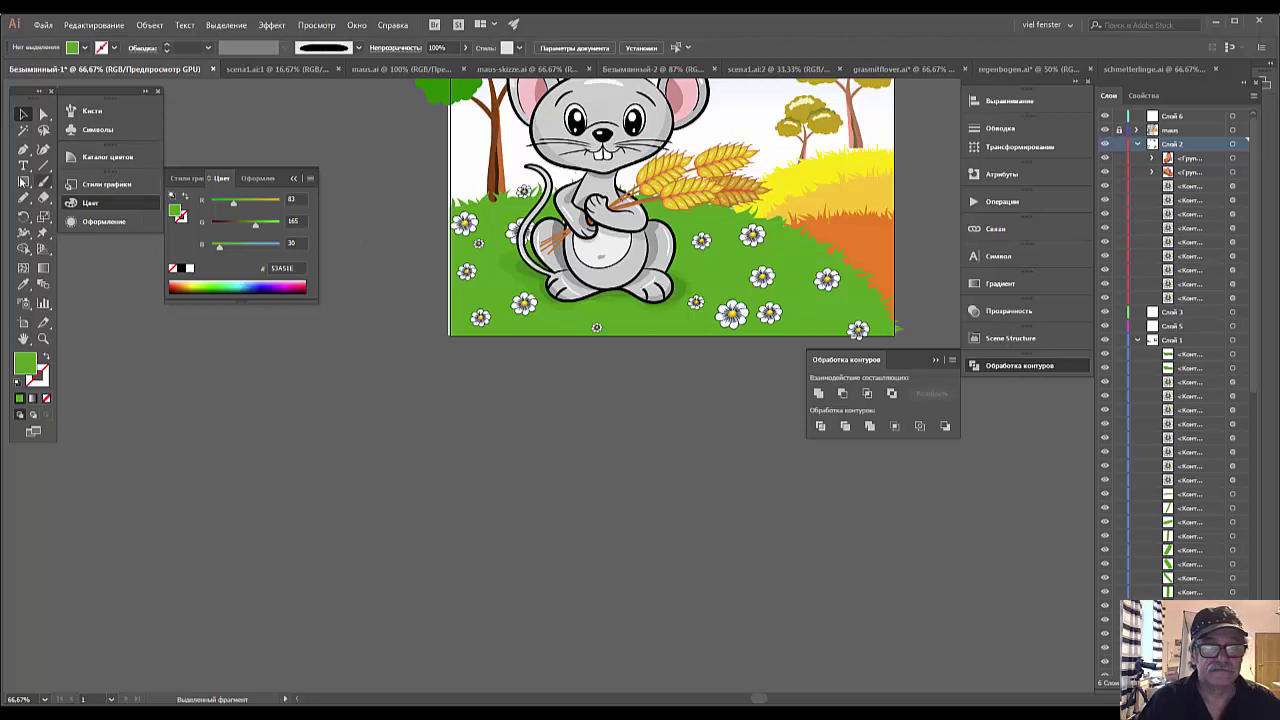
click(23, 198)
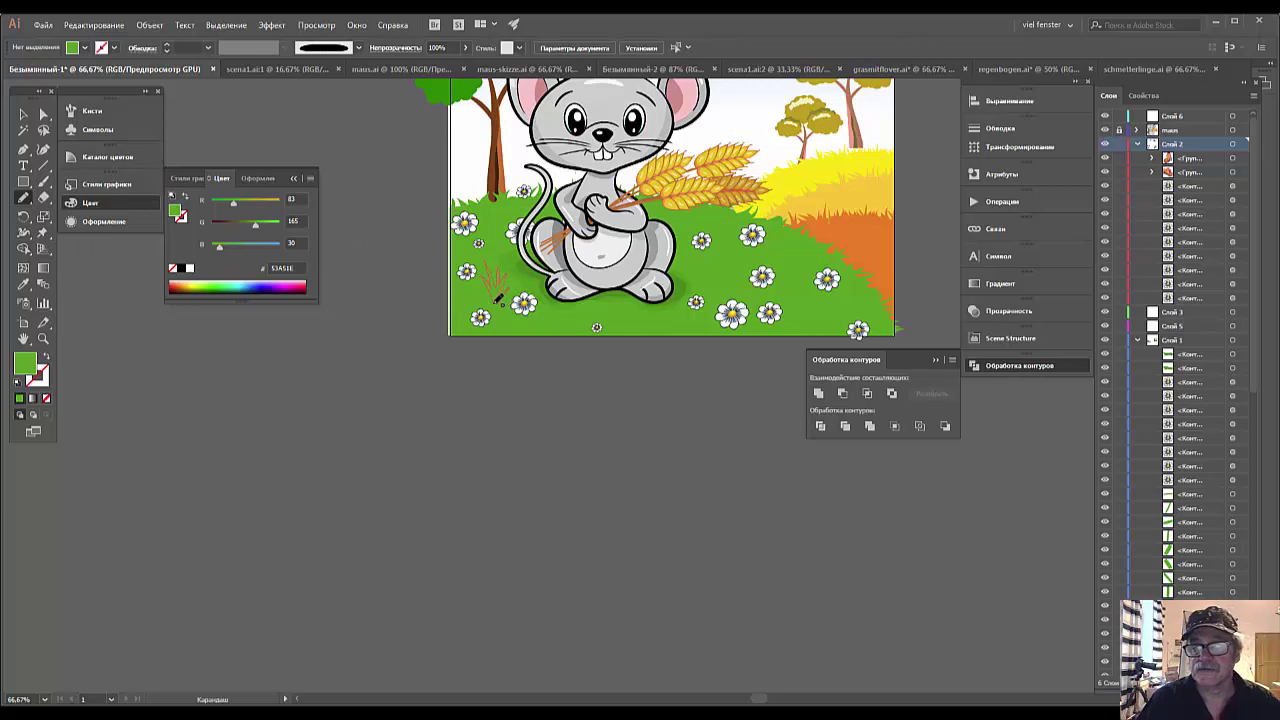
drag(498, 300, 500, 302)
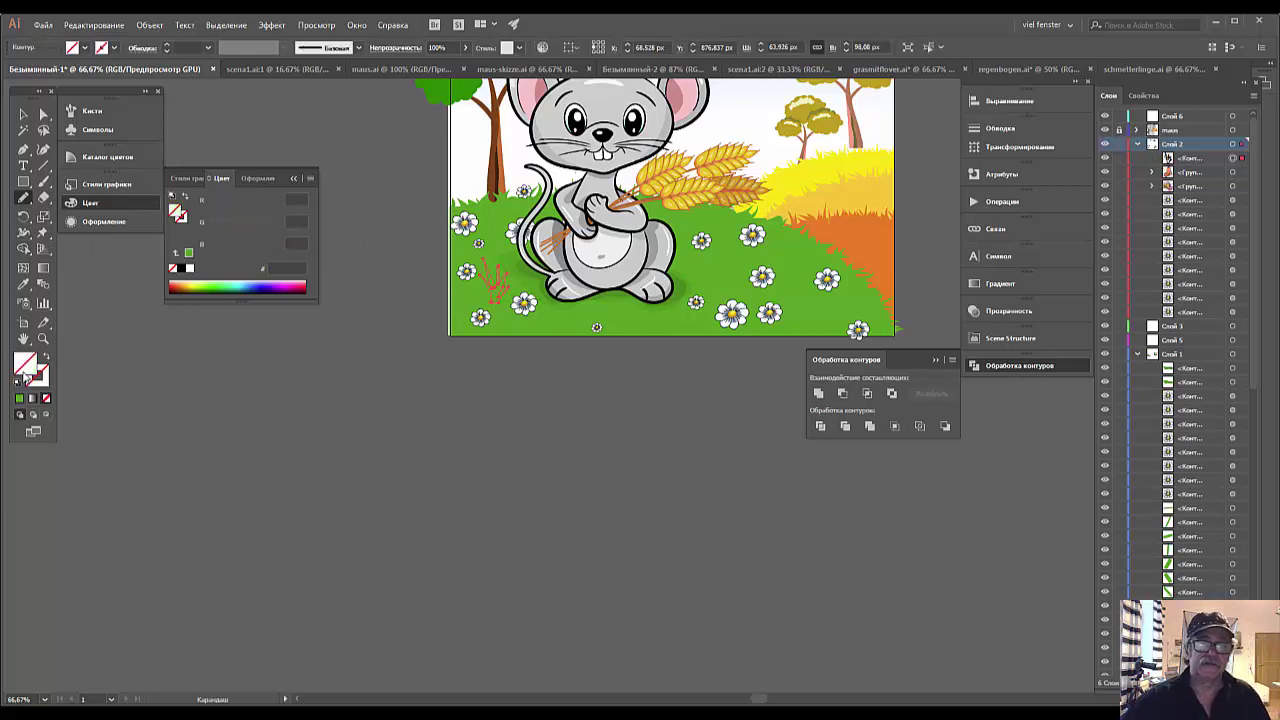
double_click(28, 376)
drag(986, 266, 993, 265)
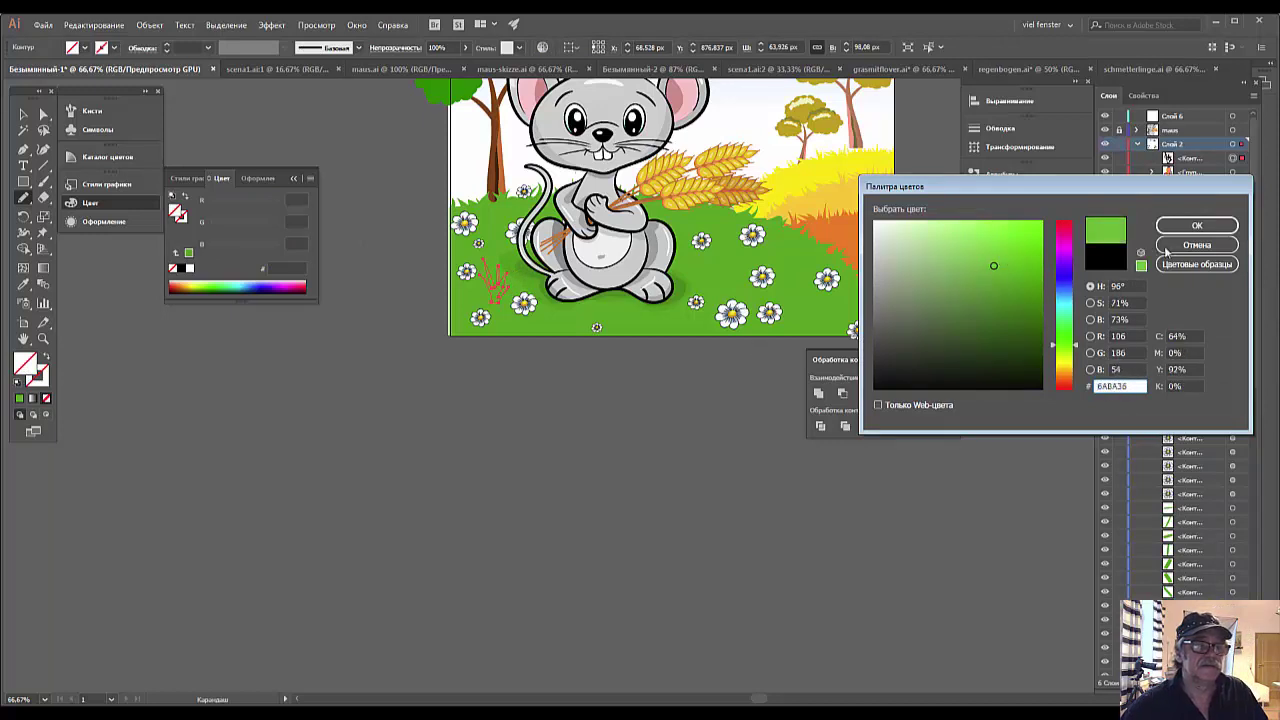
click(1196, 226)
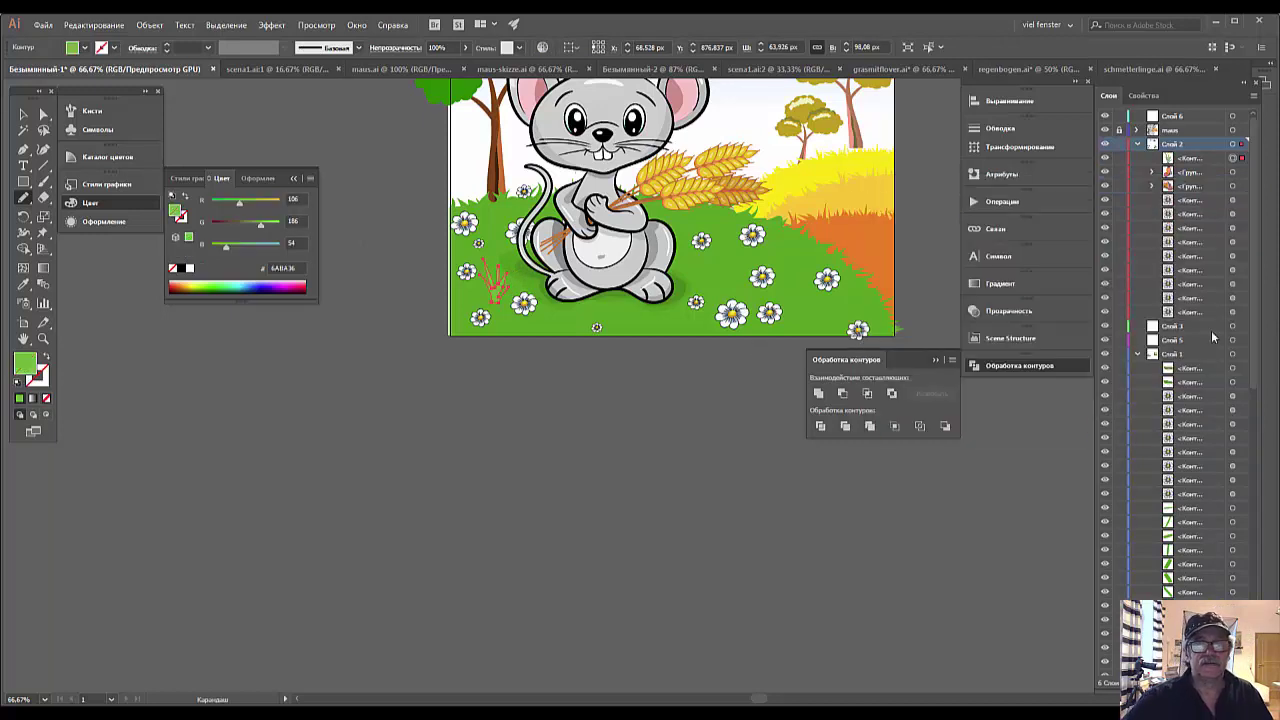
click(23, 114)
click(543, 563)
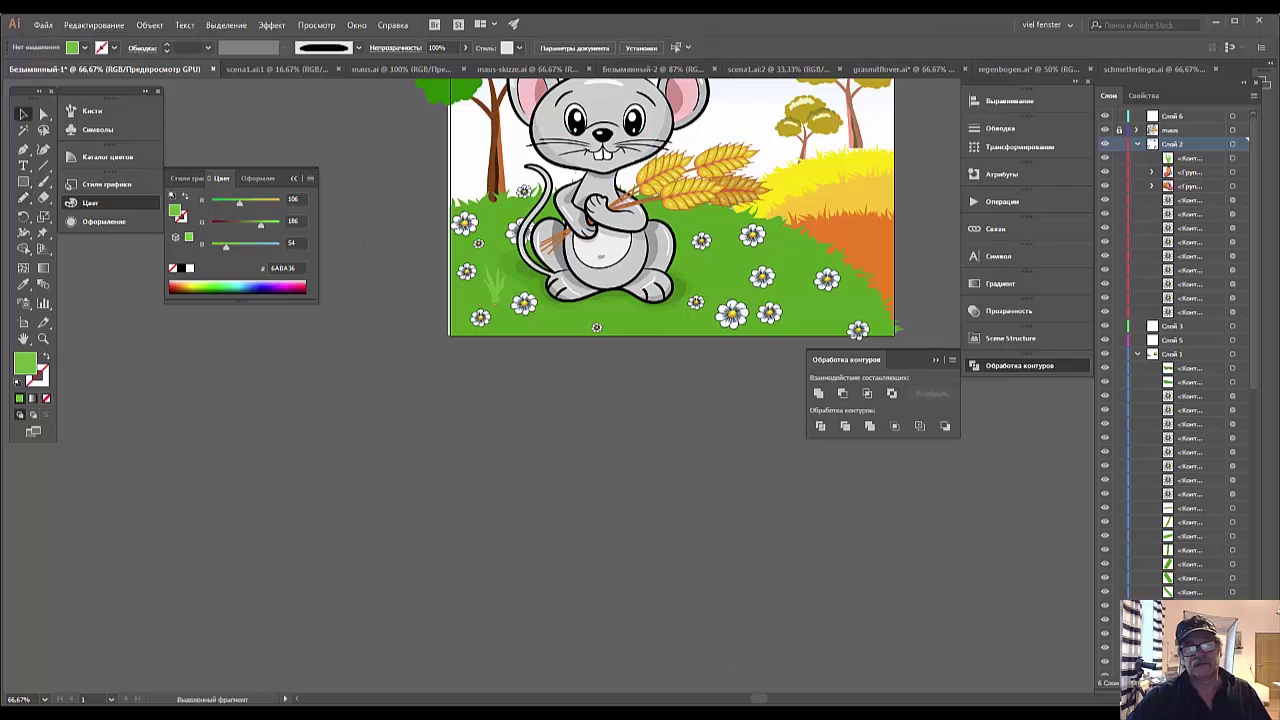
key(ctrl+minus)
key(ctrl+minus)
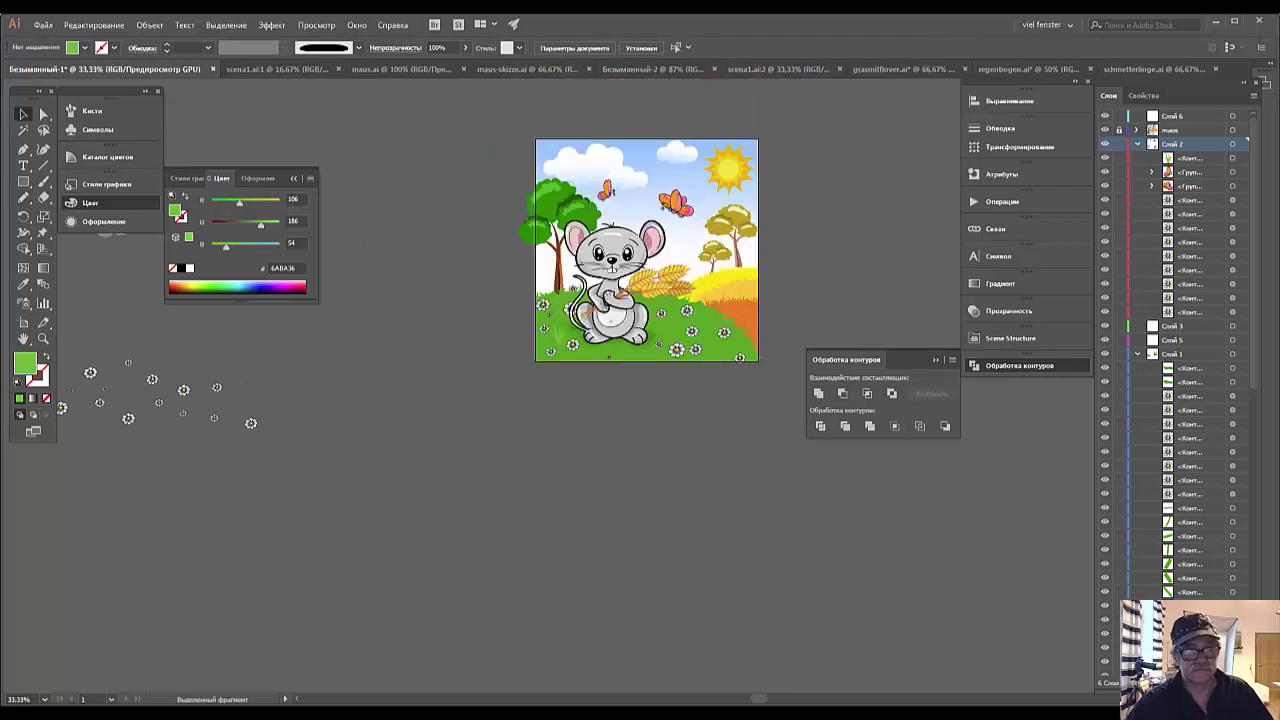
key(ctrl+plus)
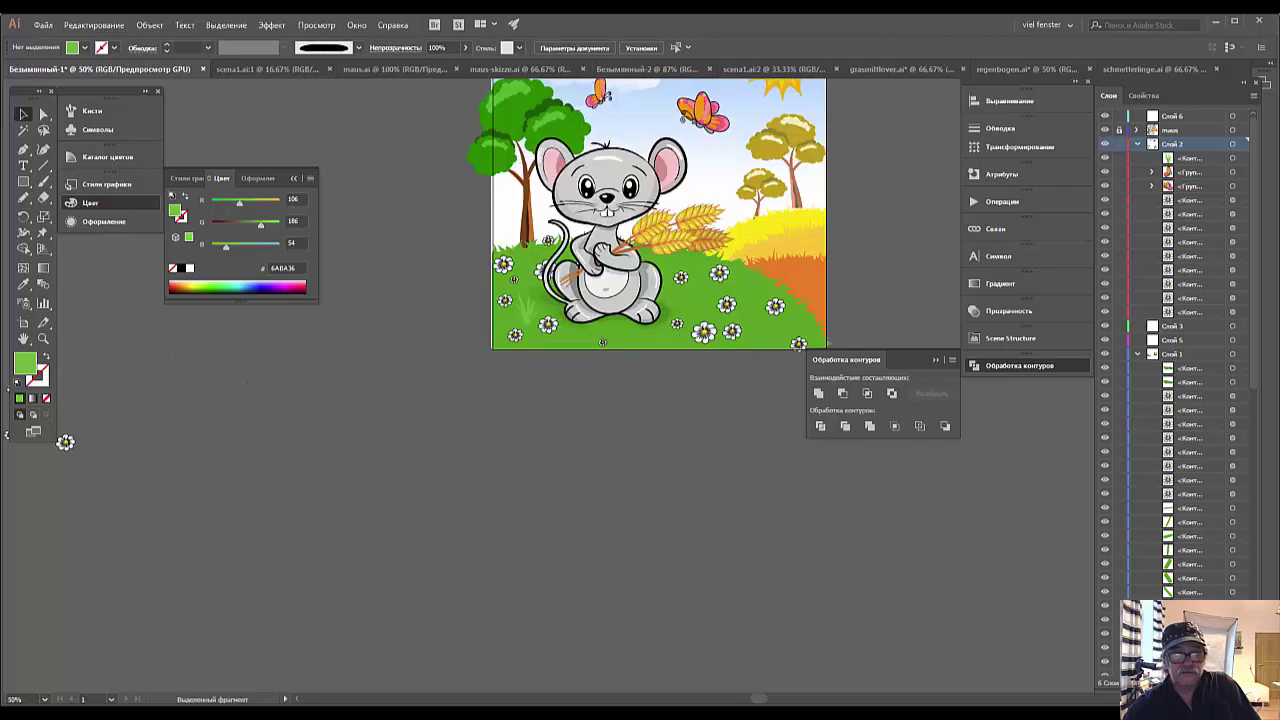
key(ctrl+plus)
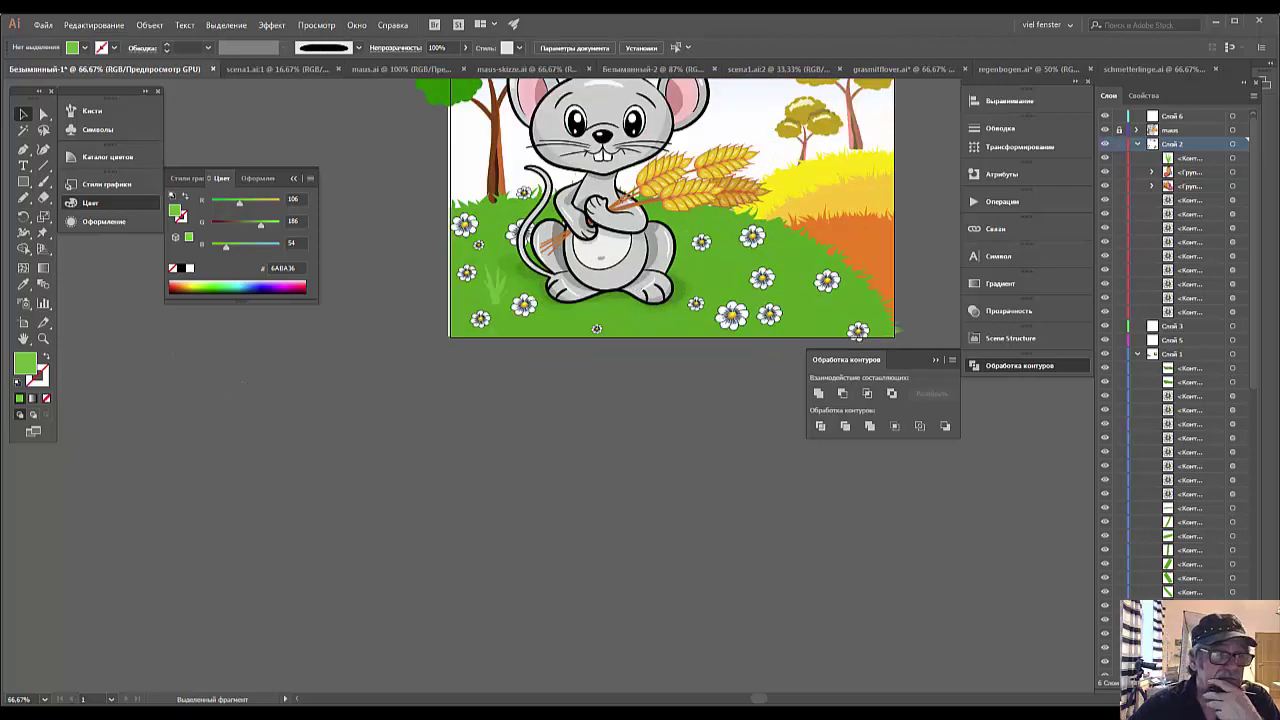
key(ctrl+z)
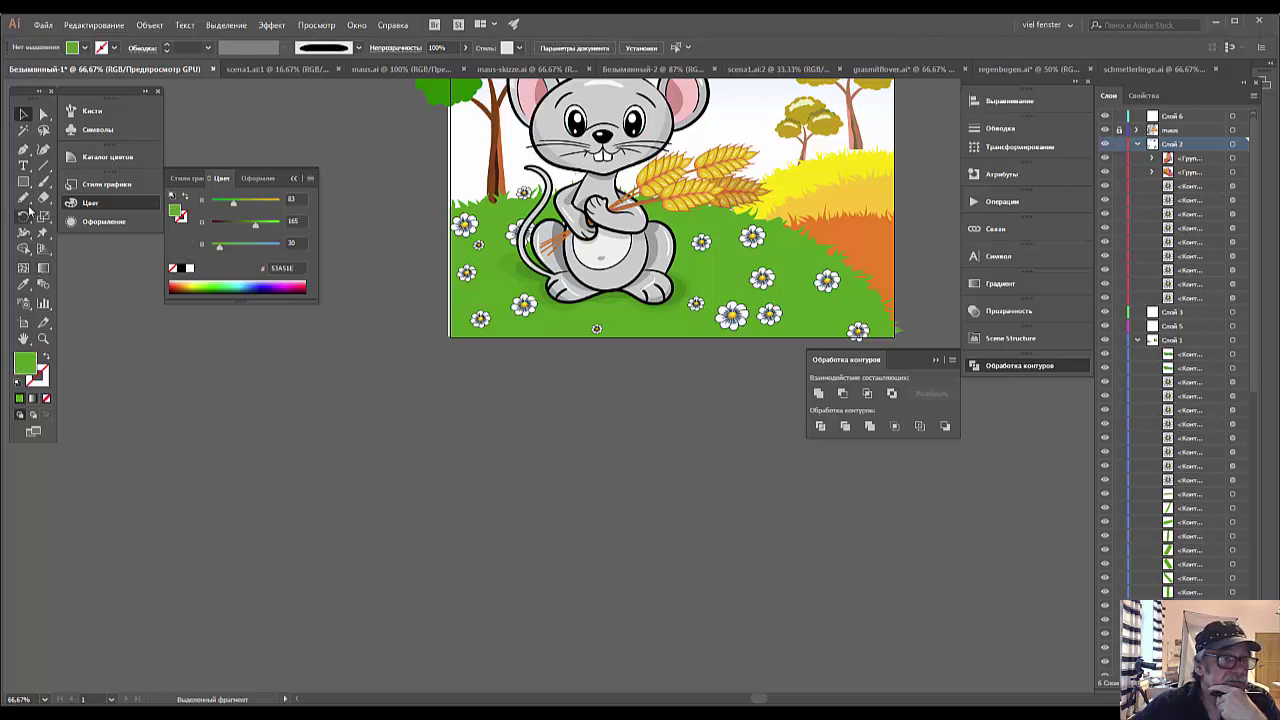
Draw a tiny ellipse on the grass right of the mouse with the Ellipse tool.
click(23, 152)
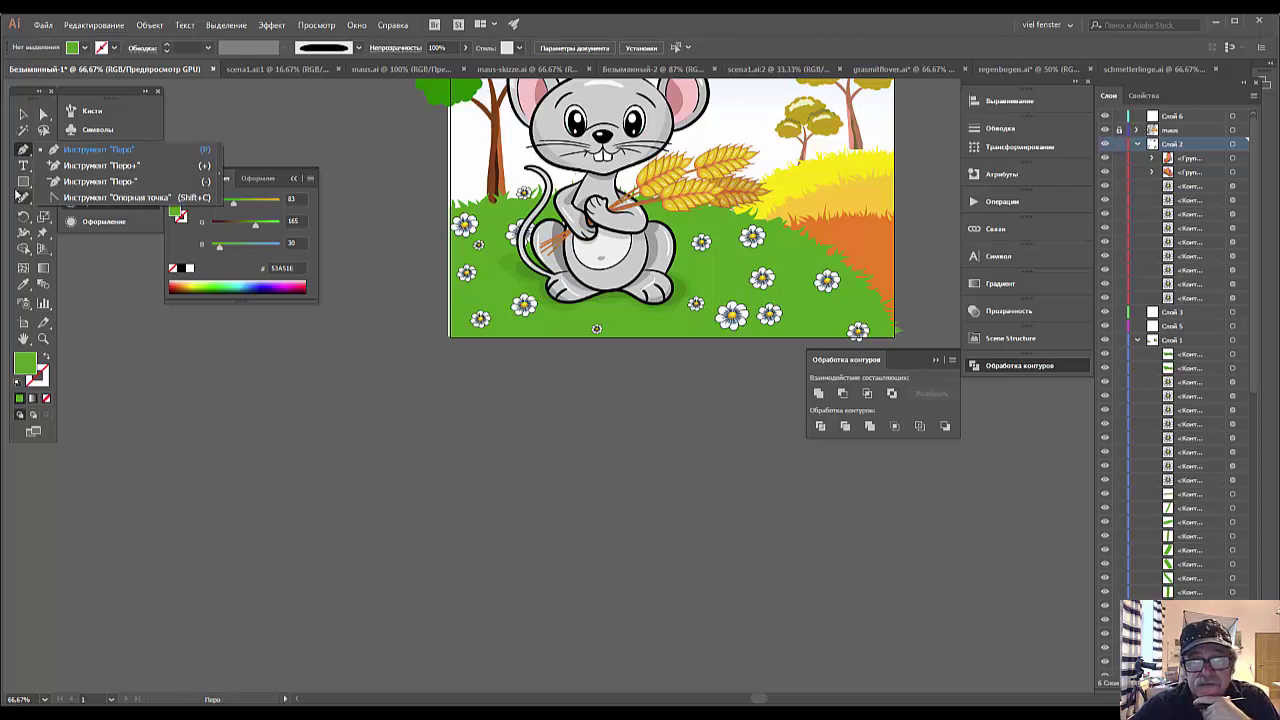
click(24, 183)
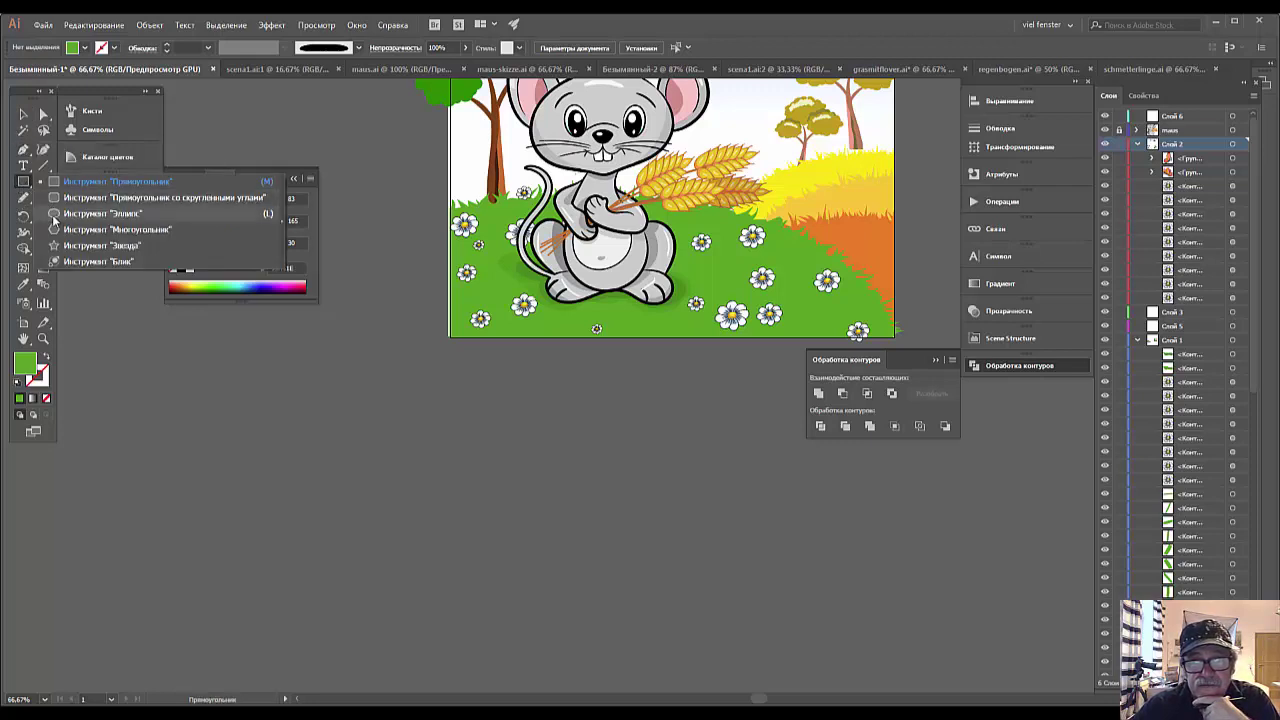
click(100, 213)
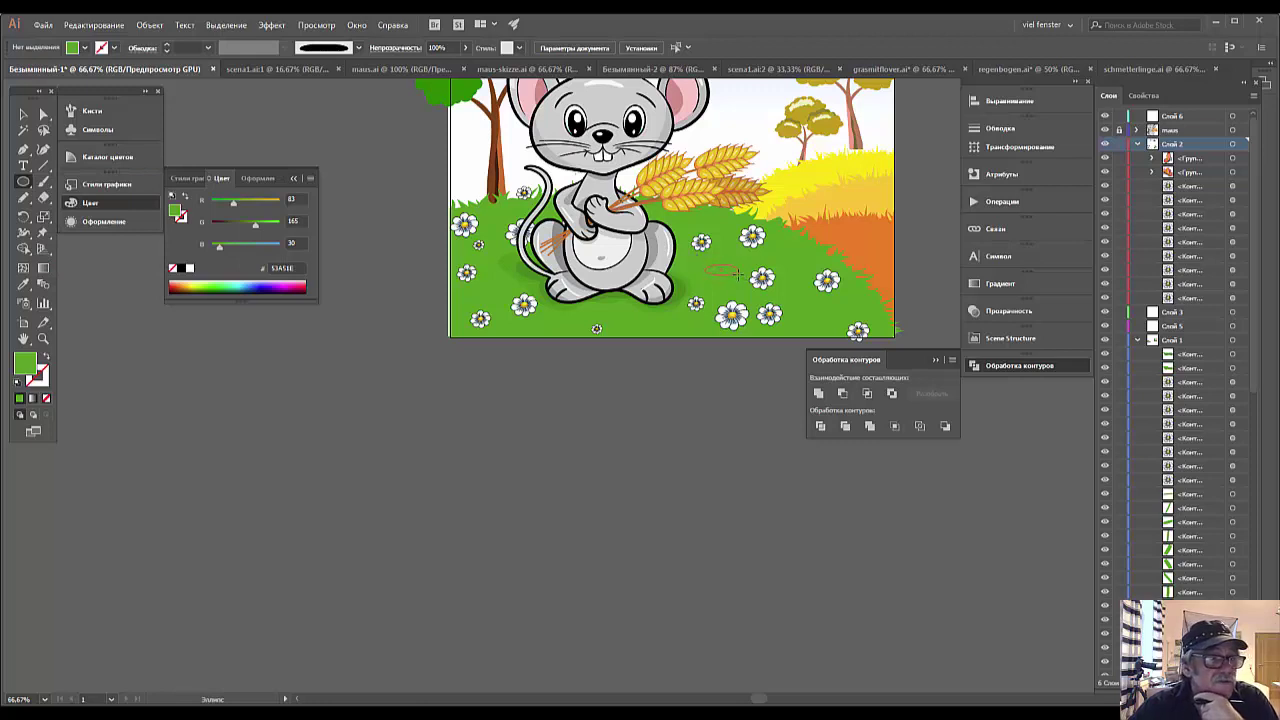
drag(737, 274, 739, 276)
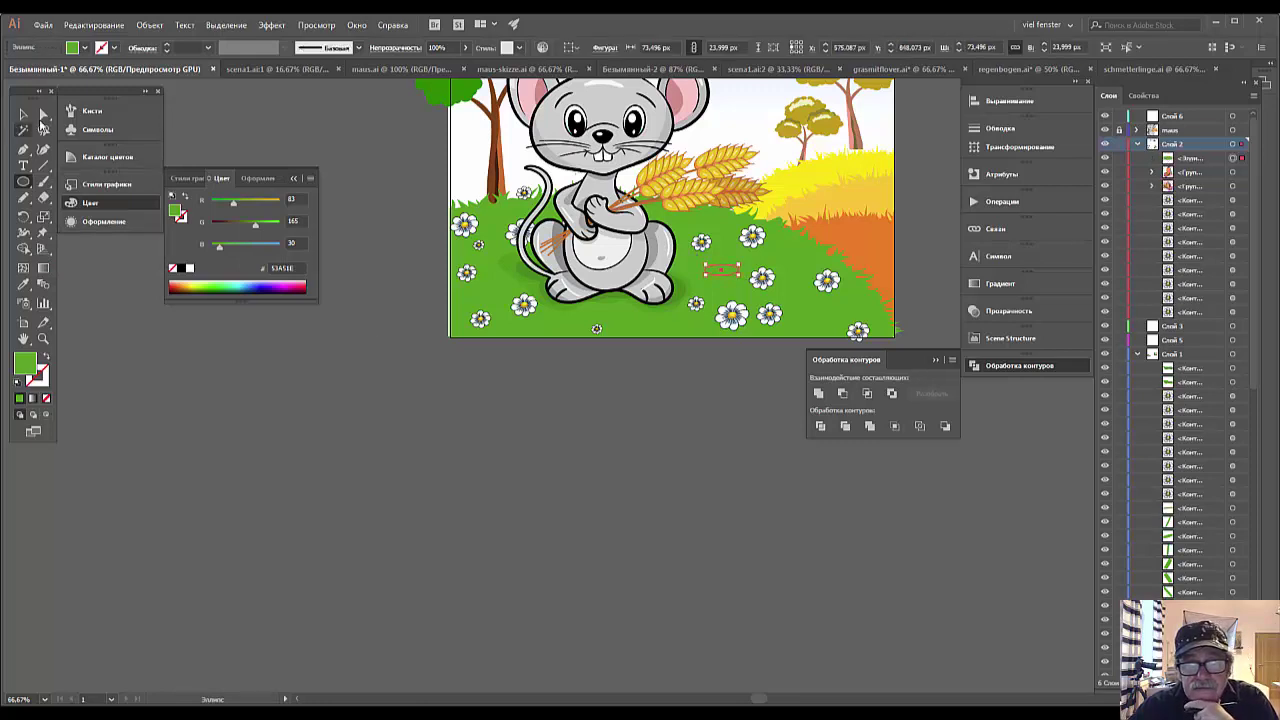
Select the small shape beside the mouse's foot and open the Color Picker for its fill.
click(43, 113)
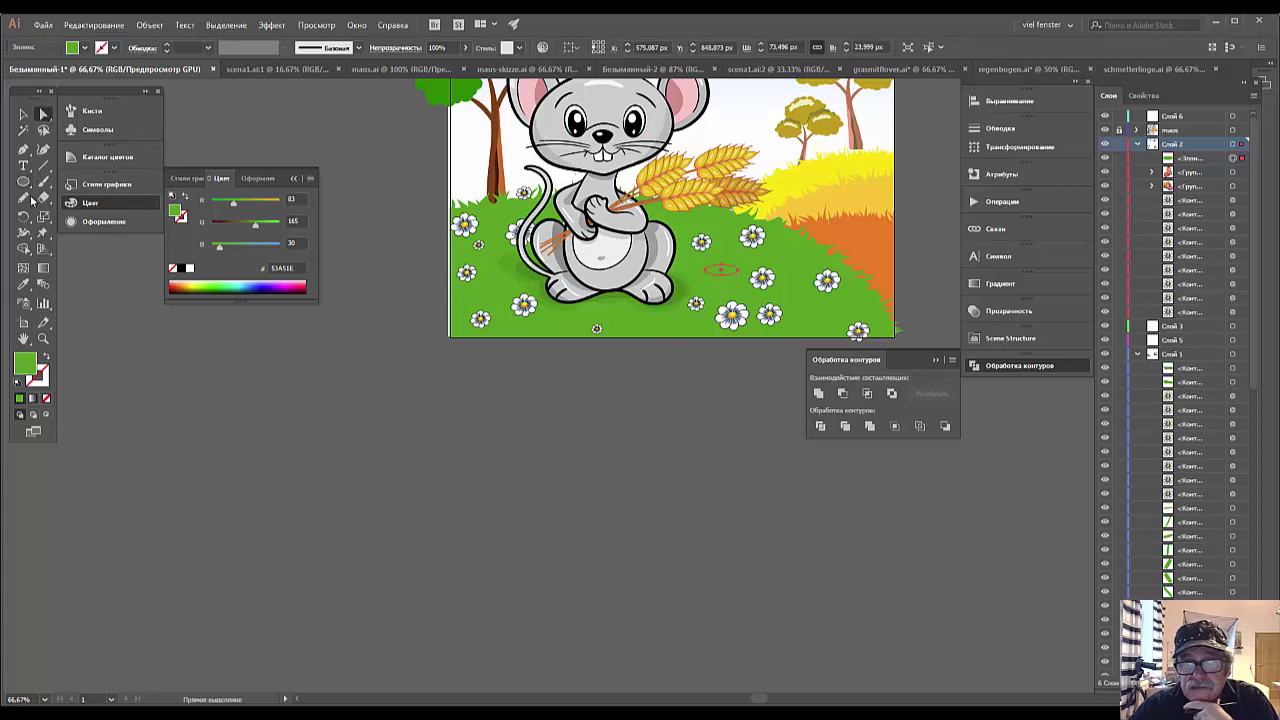
click(740, 276)
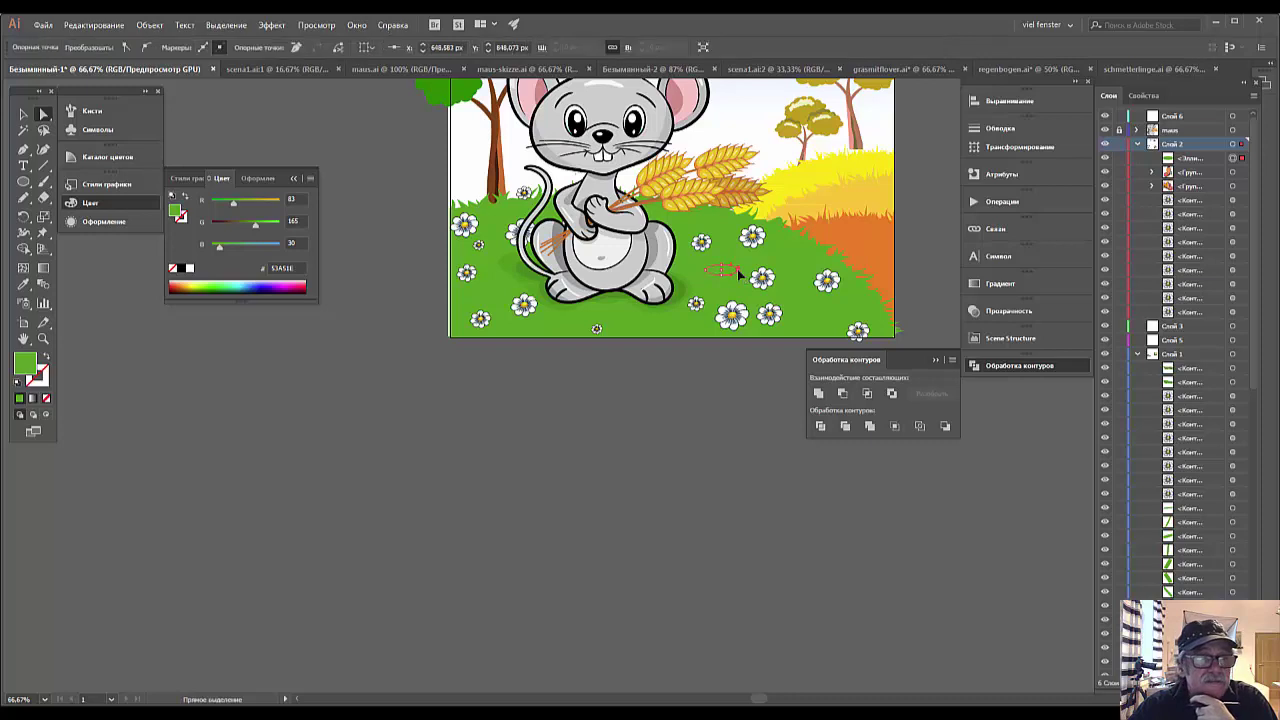
click(125, 47)
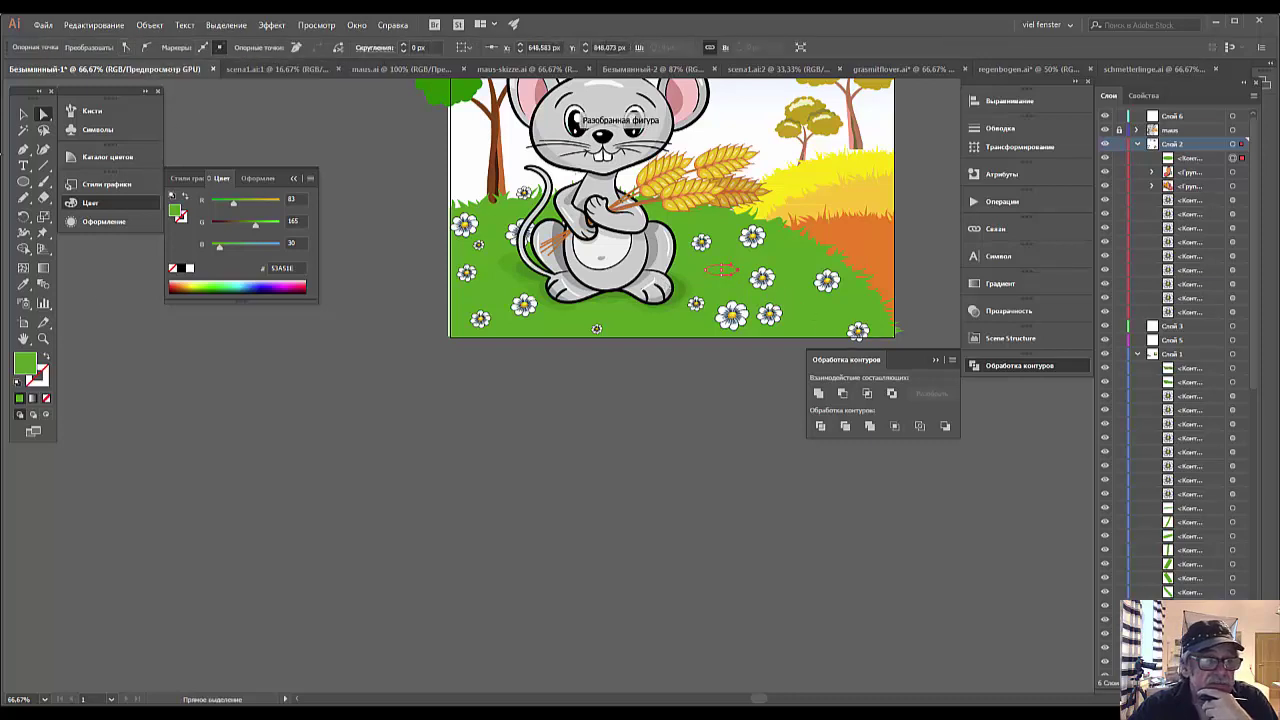
click(23, 113)
click(630, 480)
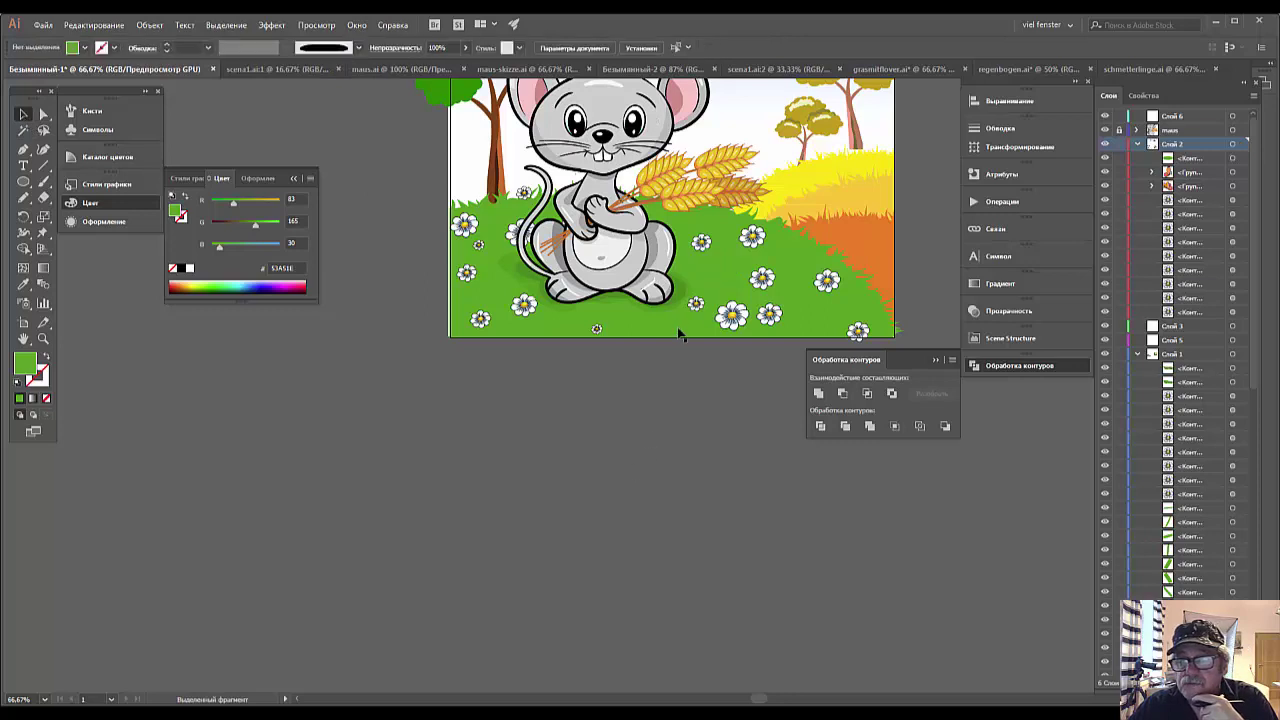
click(722, 280)
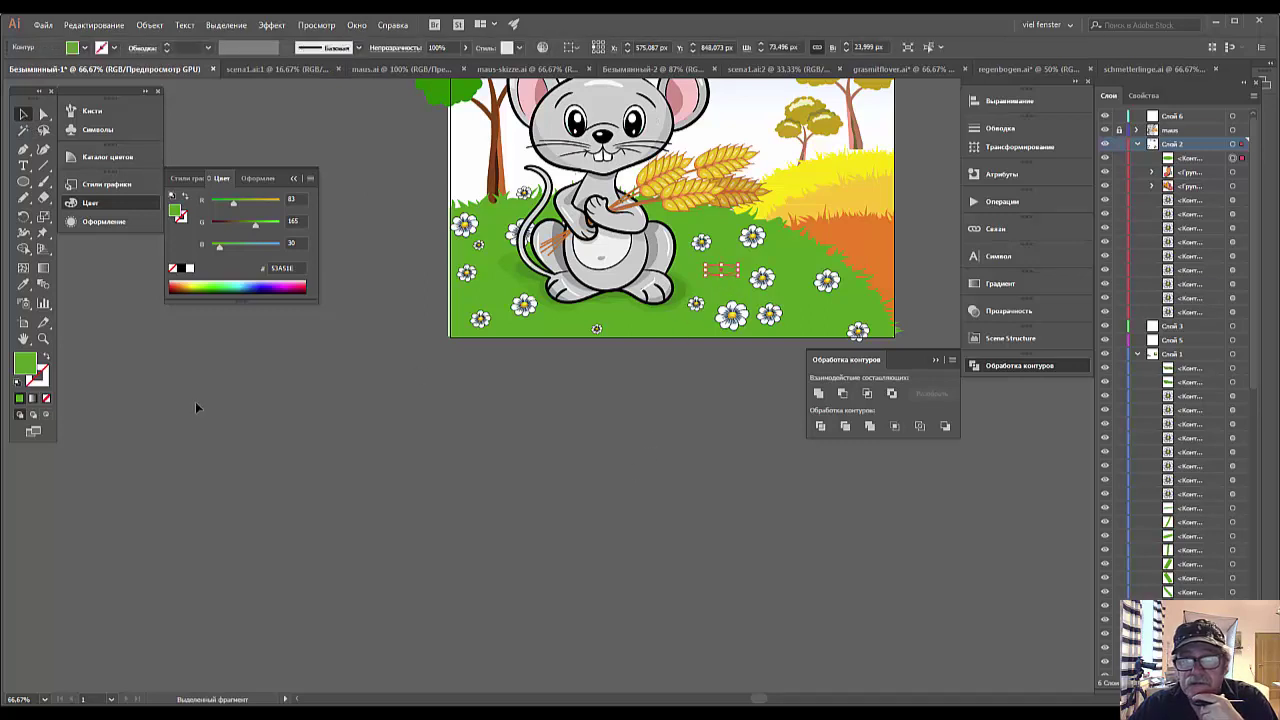
double_click(27, 364)
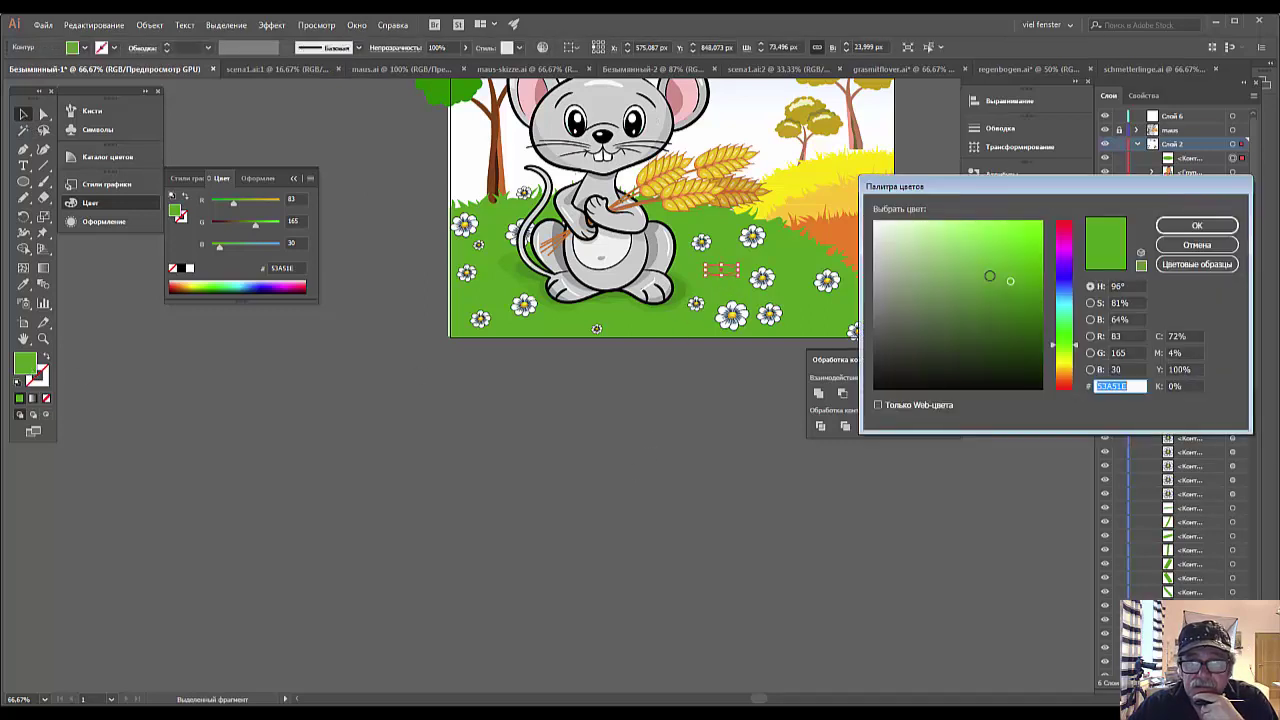
Fill the small shape with 3F870F and stretch it wider to the left.
text(3F870F)
click(1197, 226)
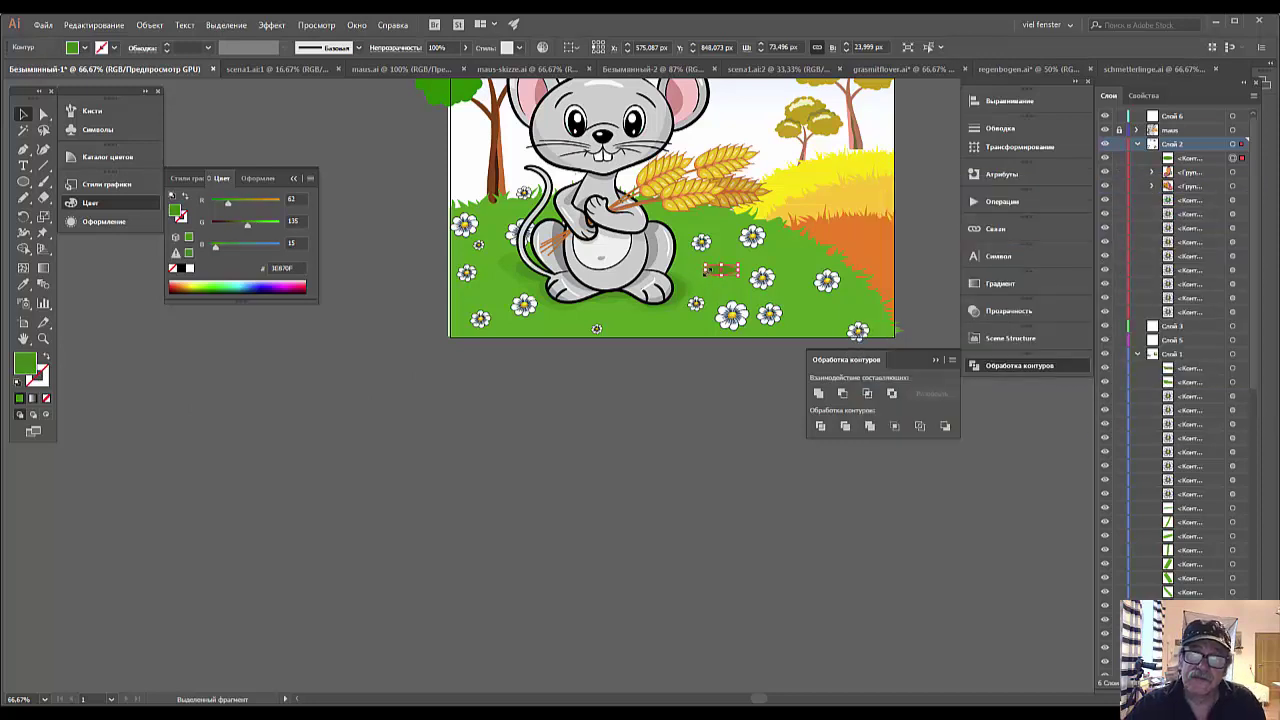
drag(704, 270, 680, 271)
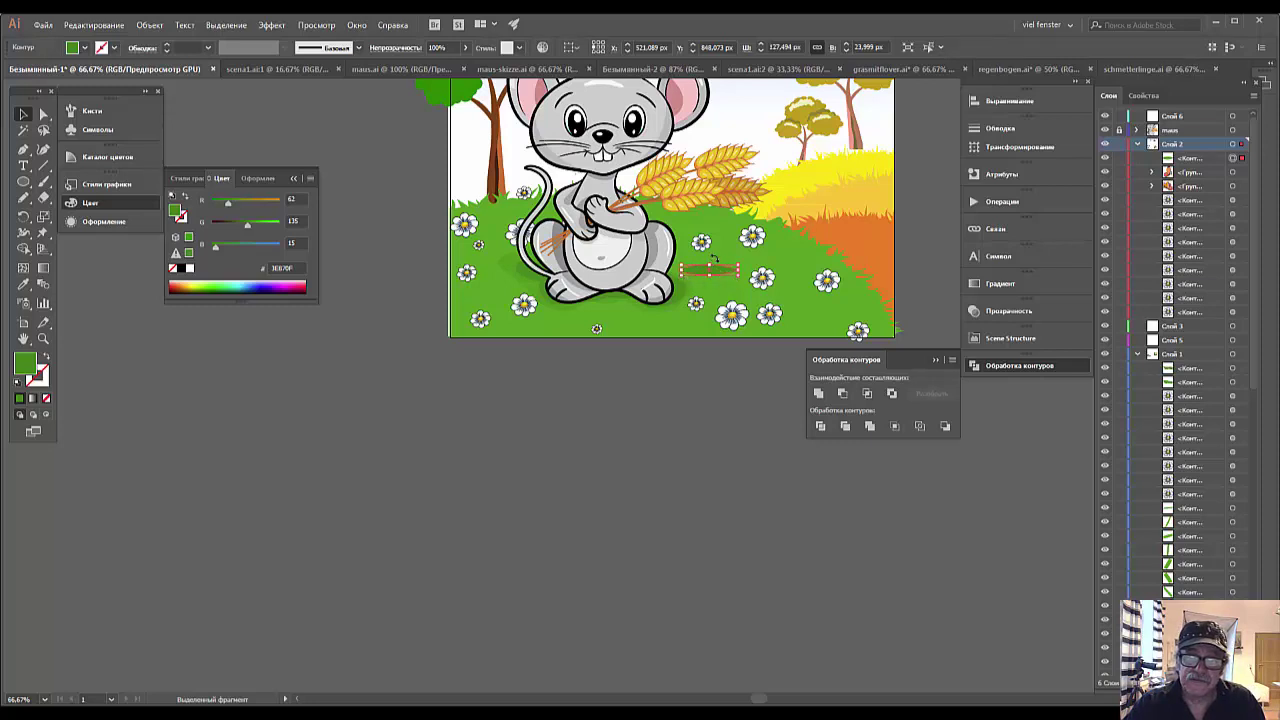
Adjust the small shape's anchor points with the Direct Selection tool.
click(43, 114)
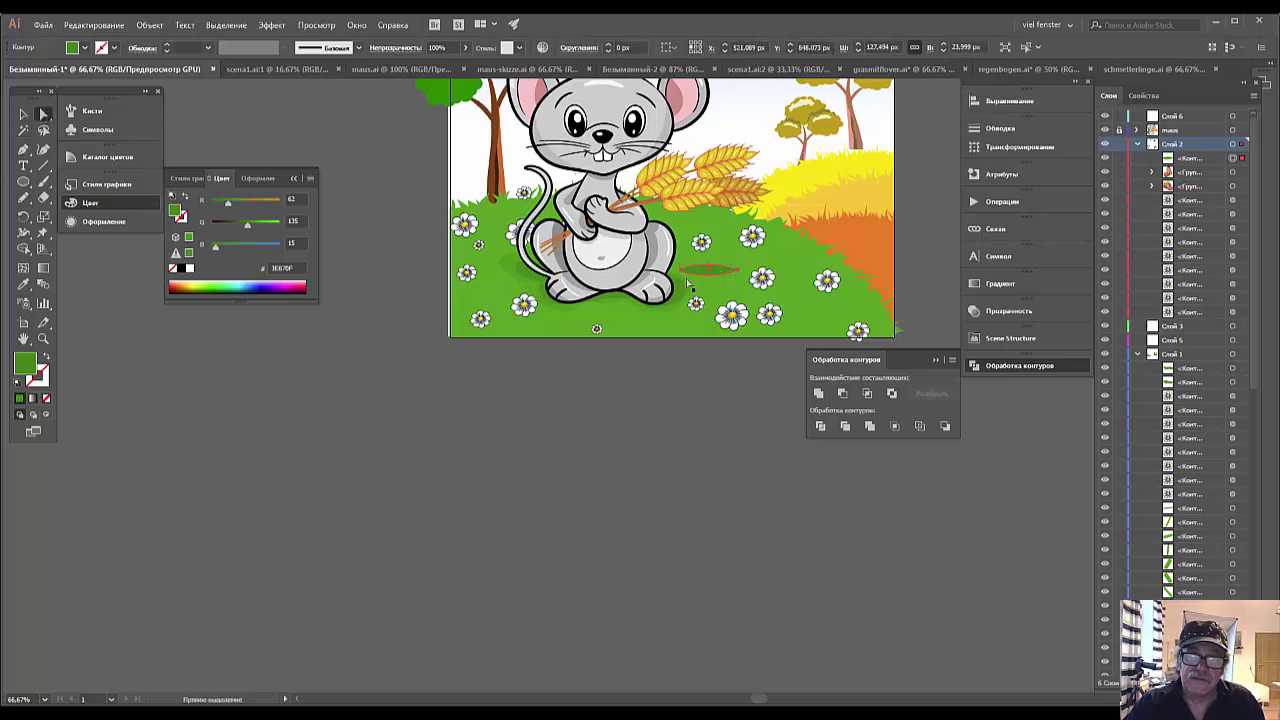
click(715, 256)
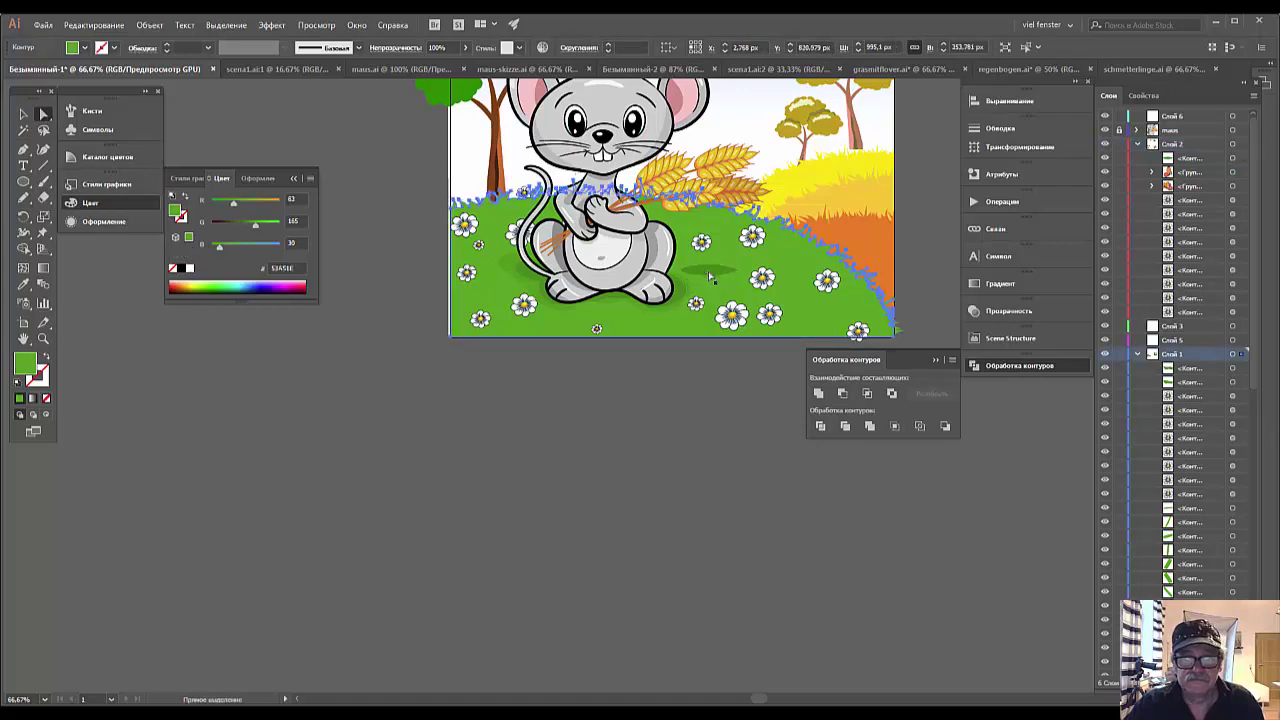
click(724, 270)
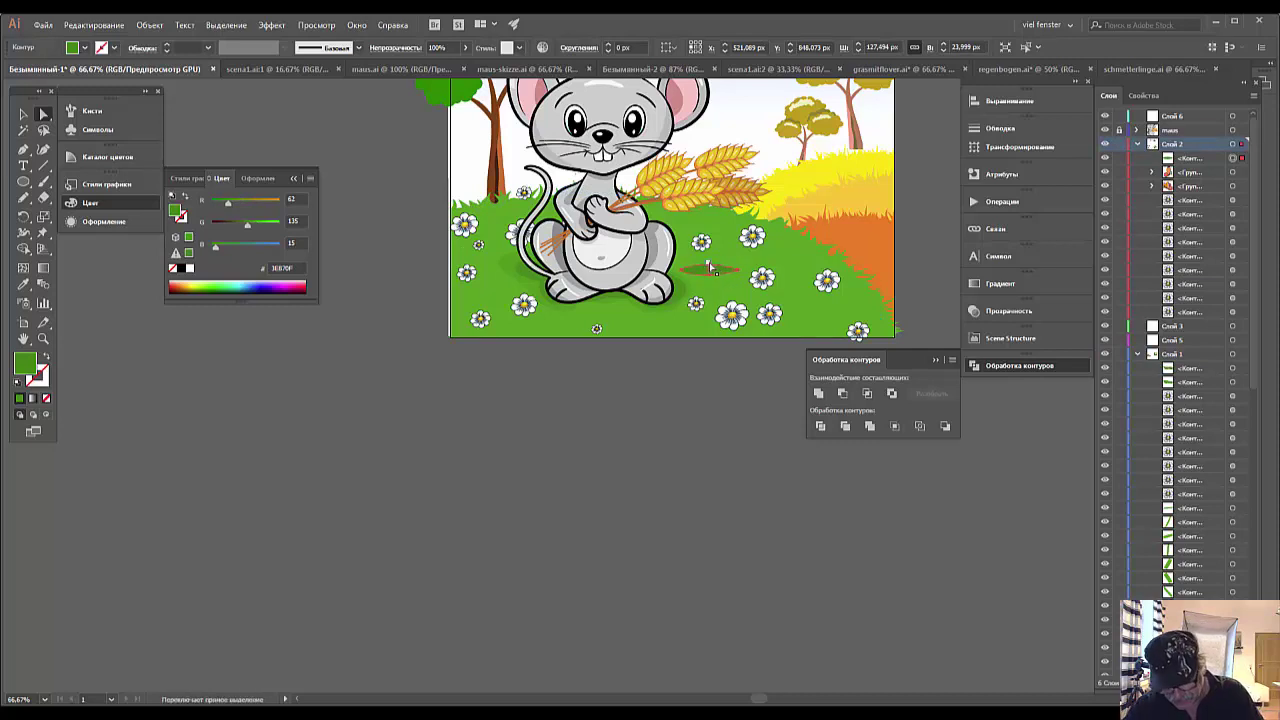
click(711, 271)
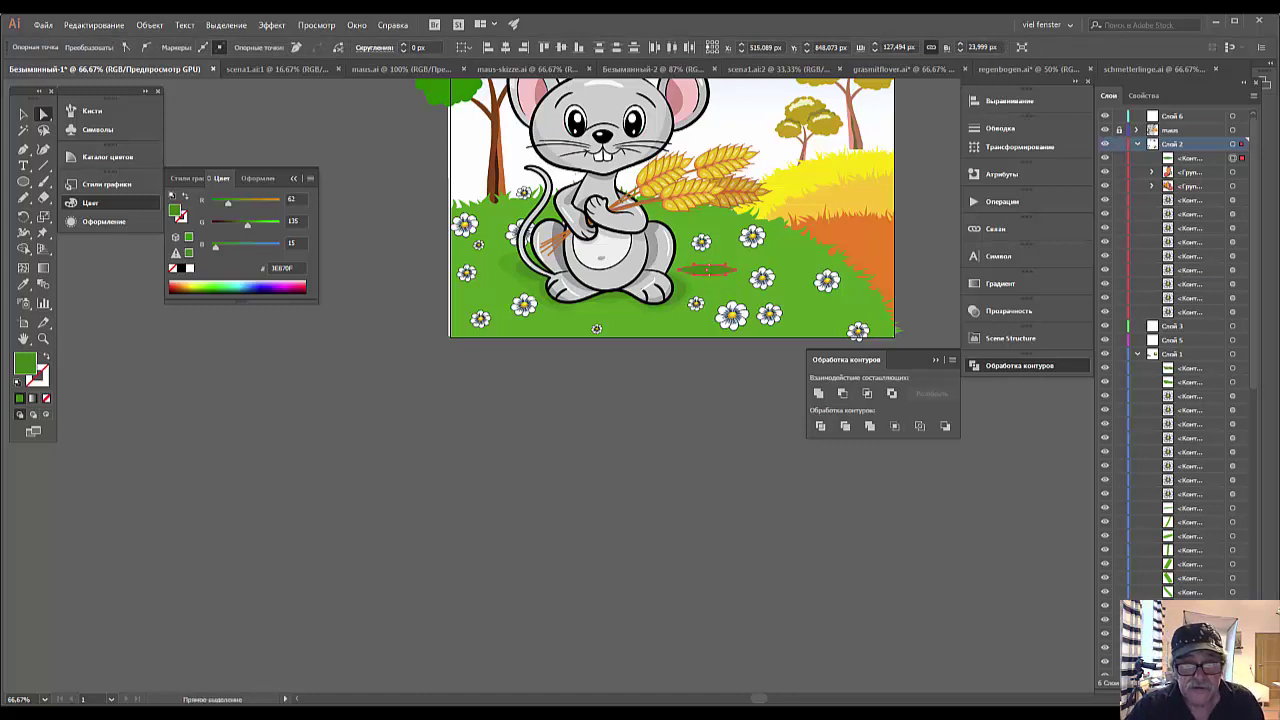
click(710, 270)
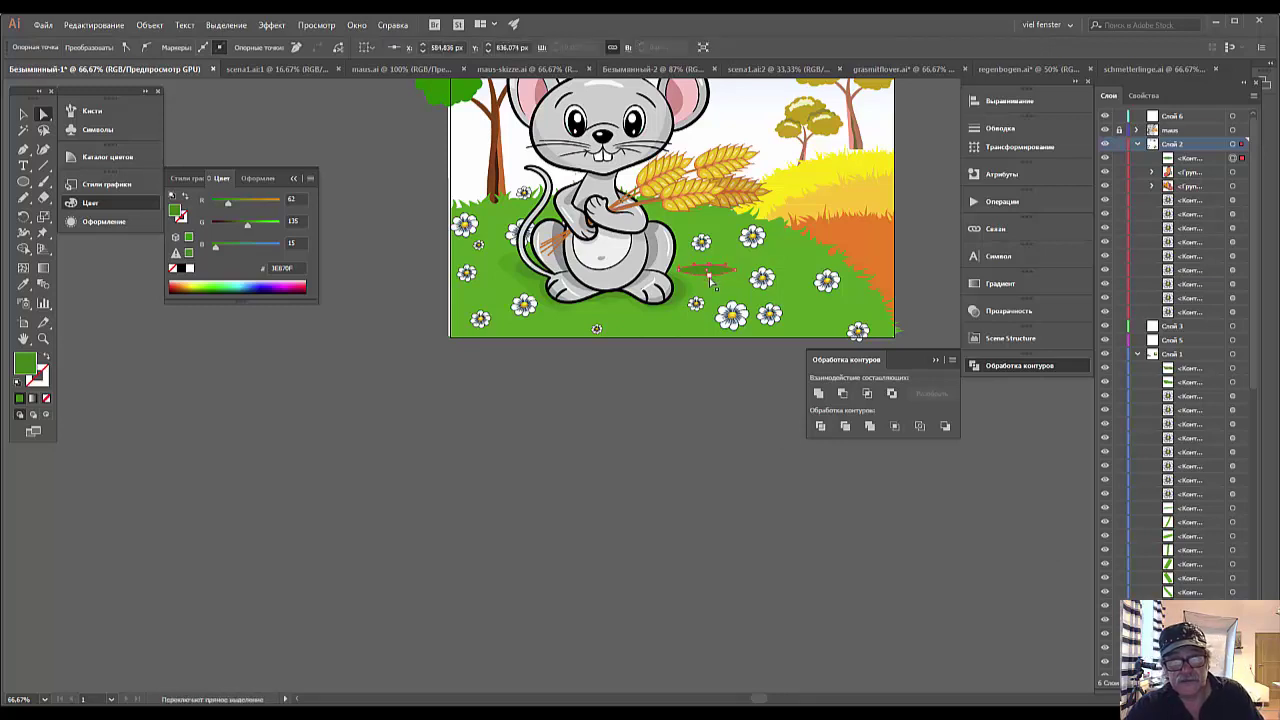
click(711, 275)
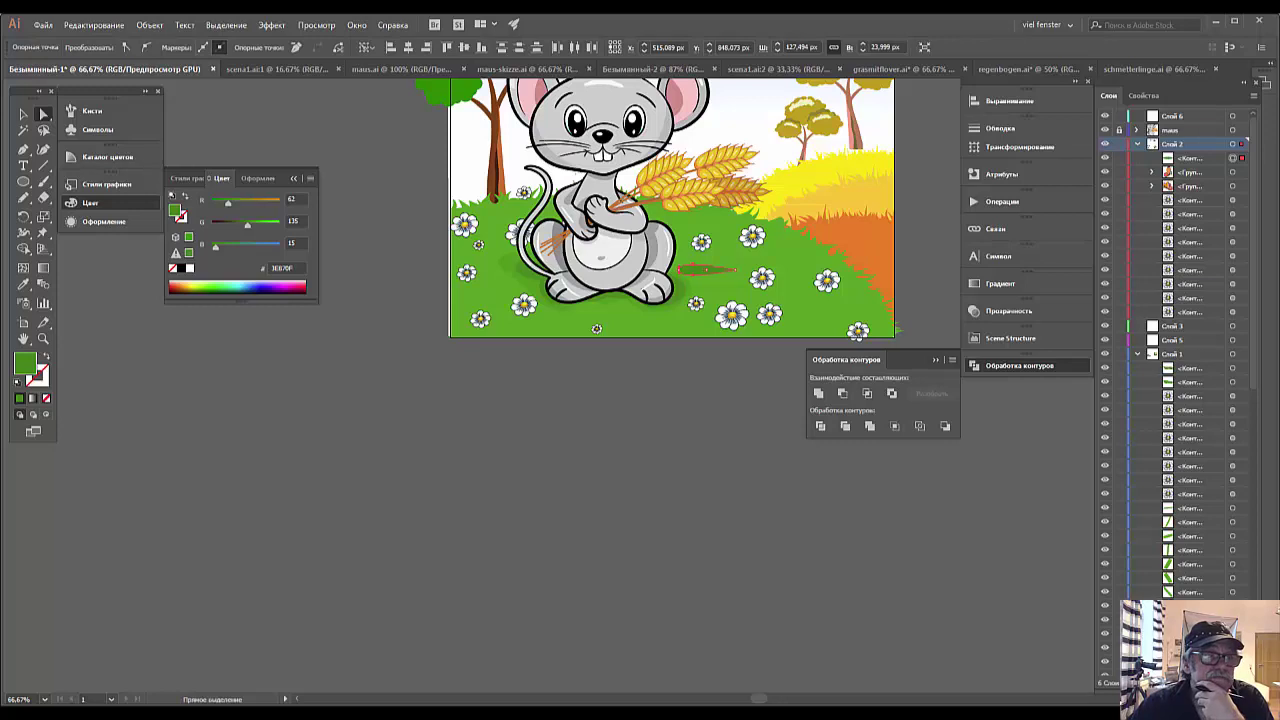
click(575, 547)
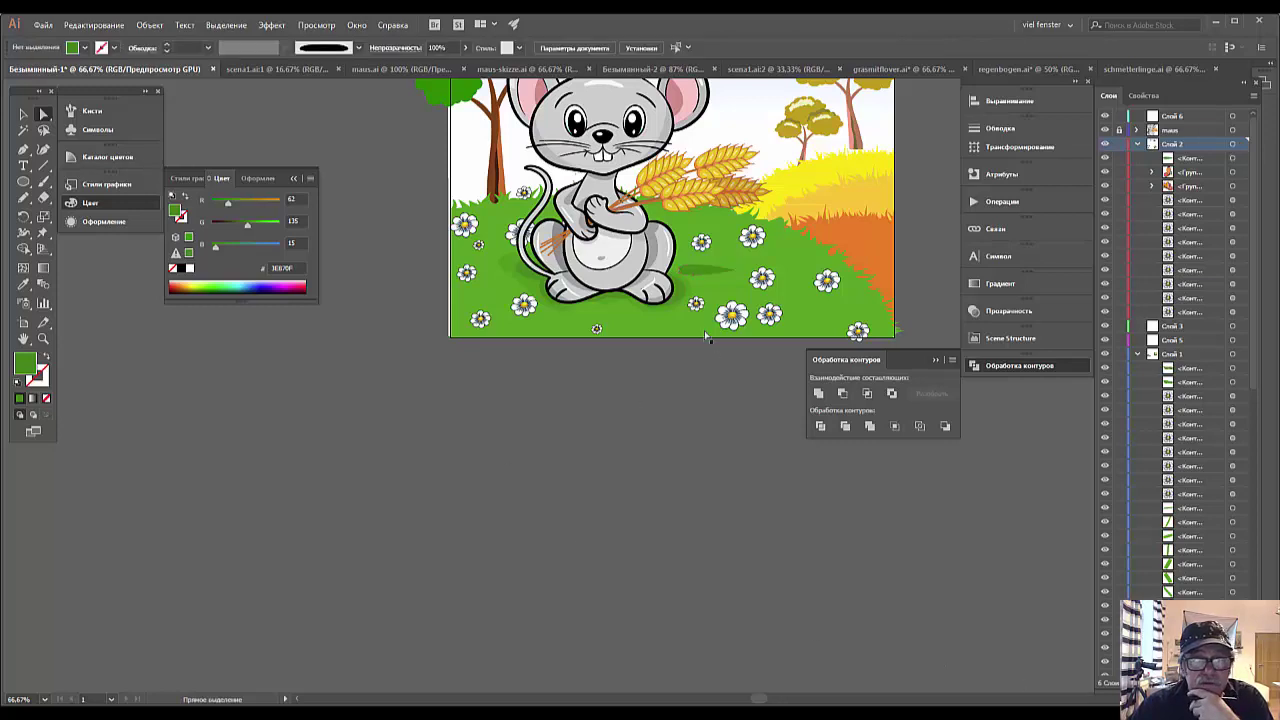
Reselect the leaf shape near the mouse's foot and show the Brushes list.
click(23, 114)
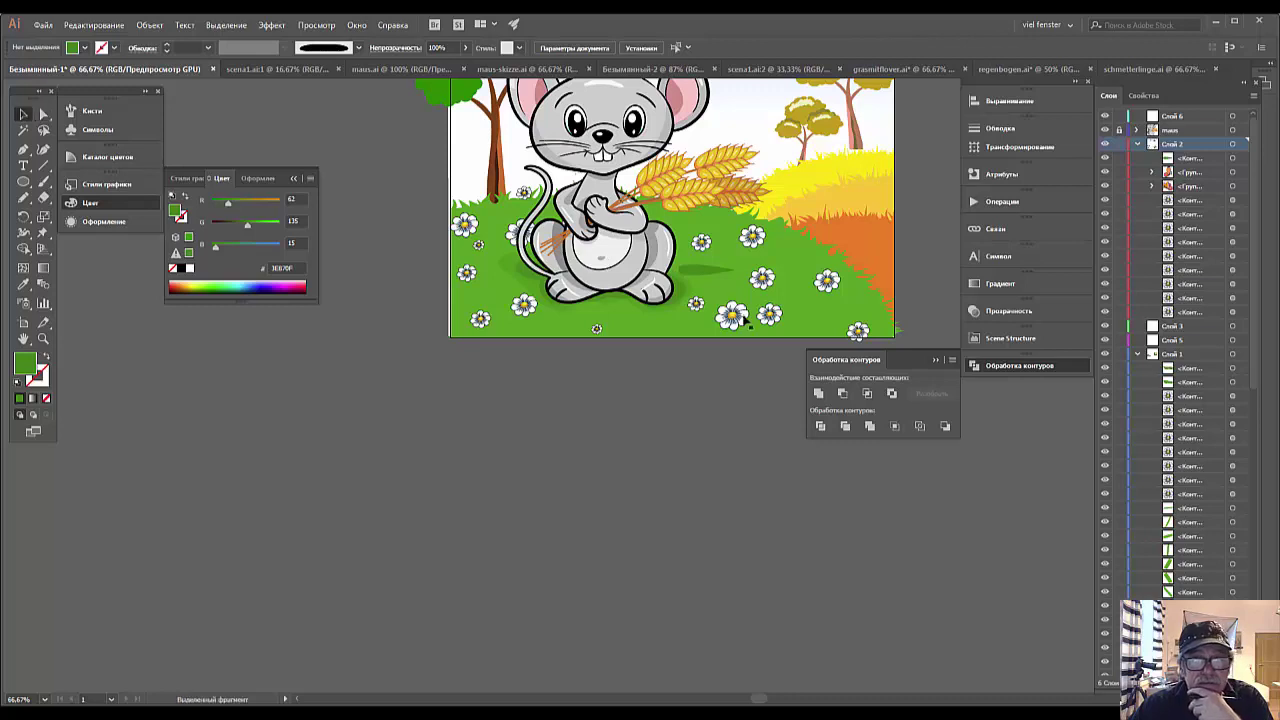
click(695, 270)
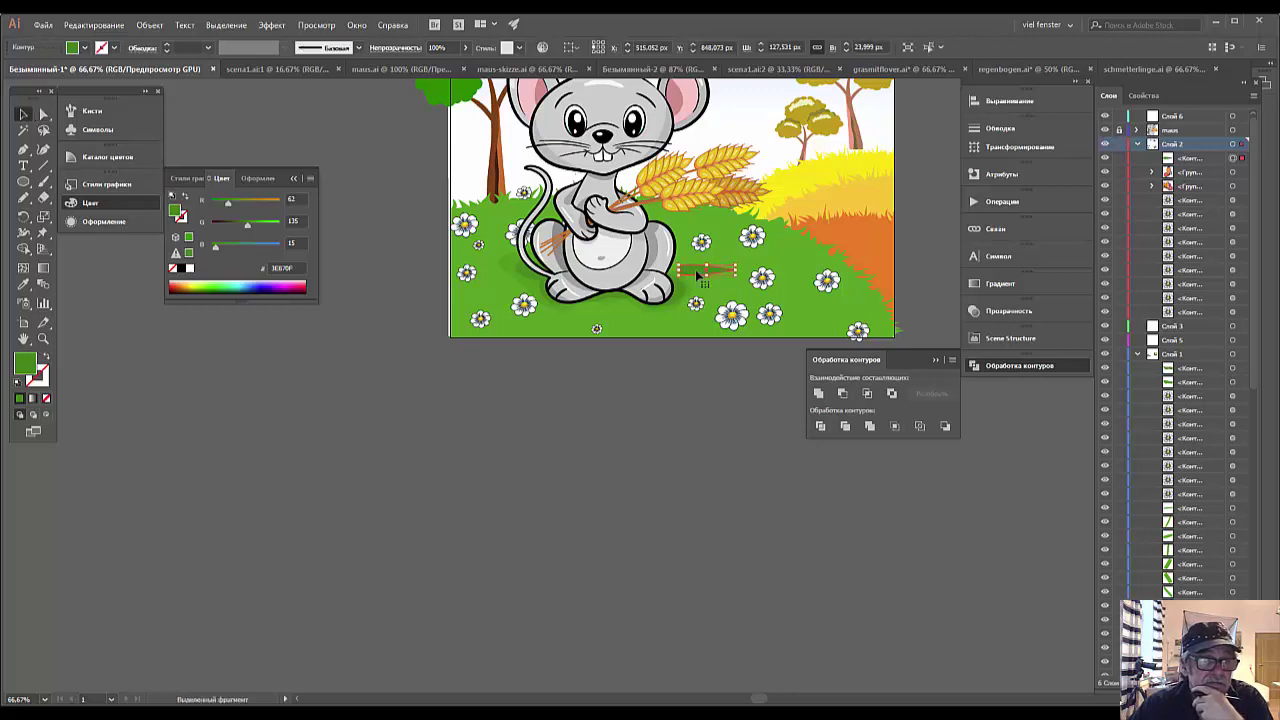
click(93, 110)
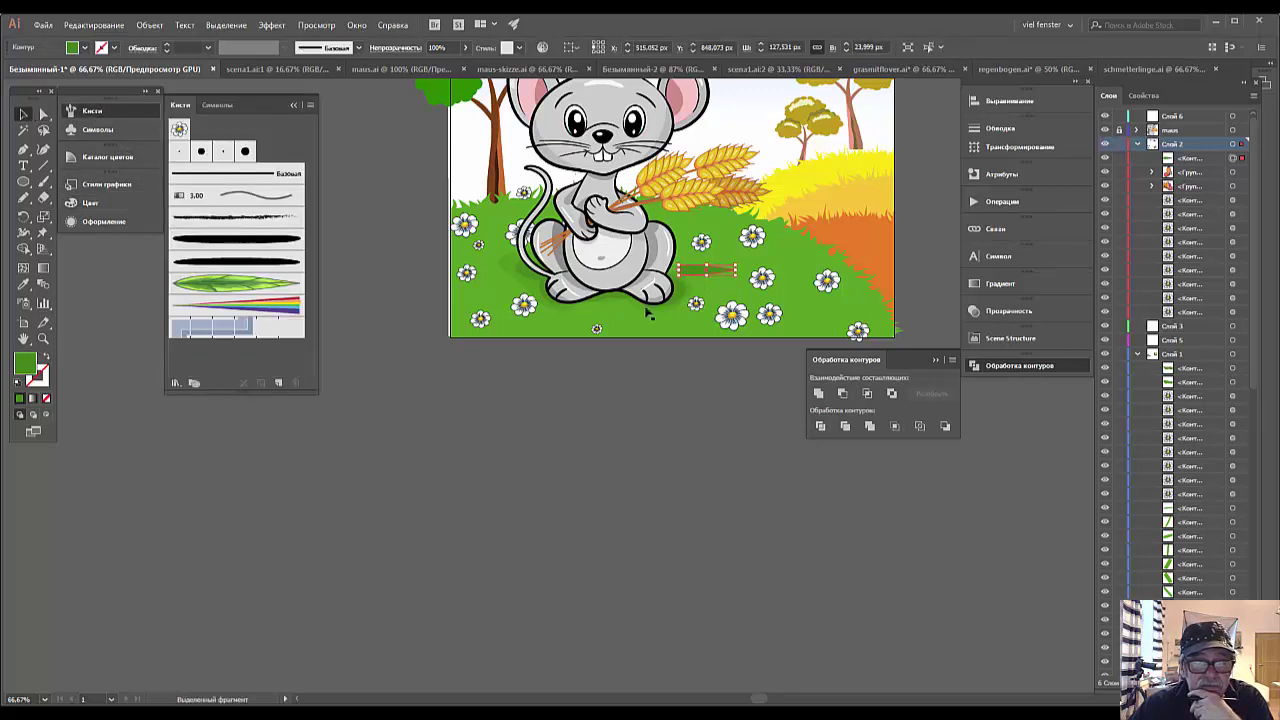
Save the green leaf shape as a new art brush narrowed to 63% width.
drag(700, 272, 242, 355)
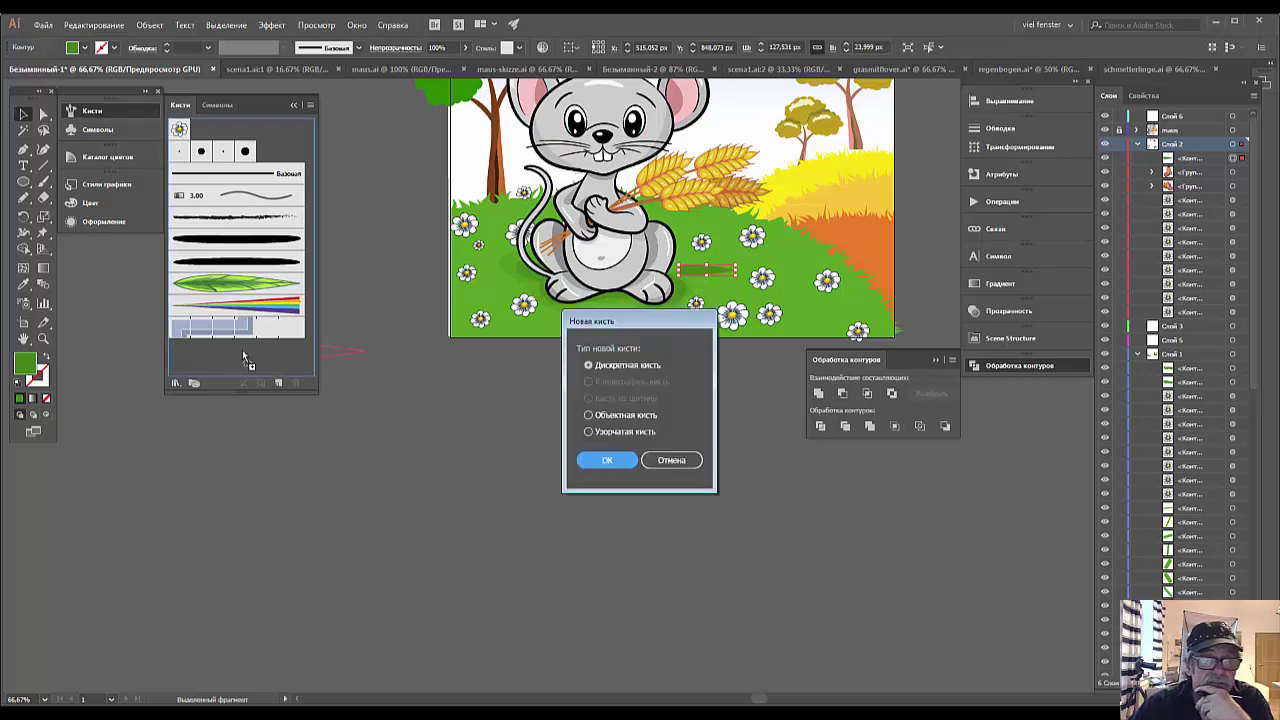
click(591, 416)
click(592, 464)
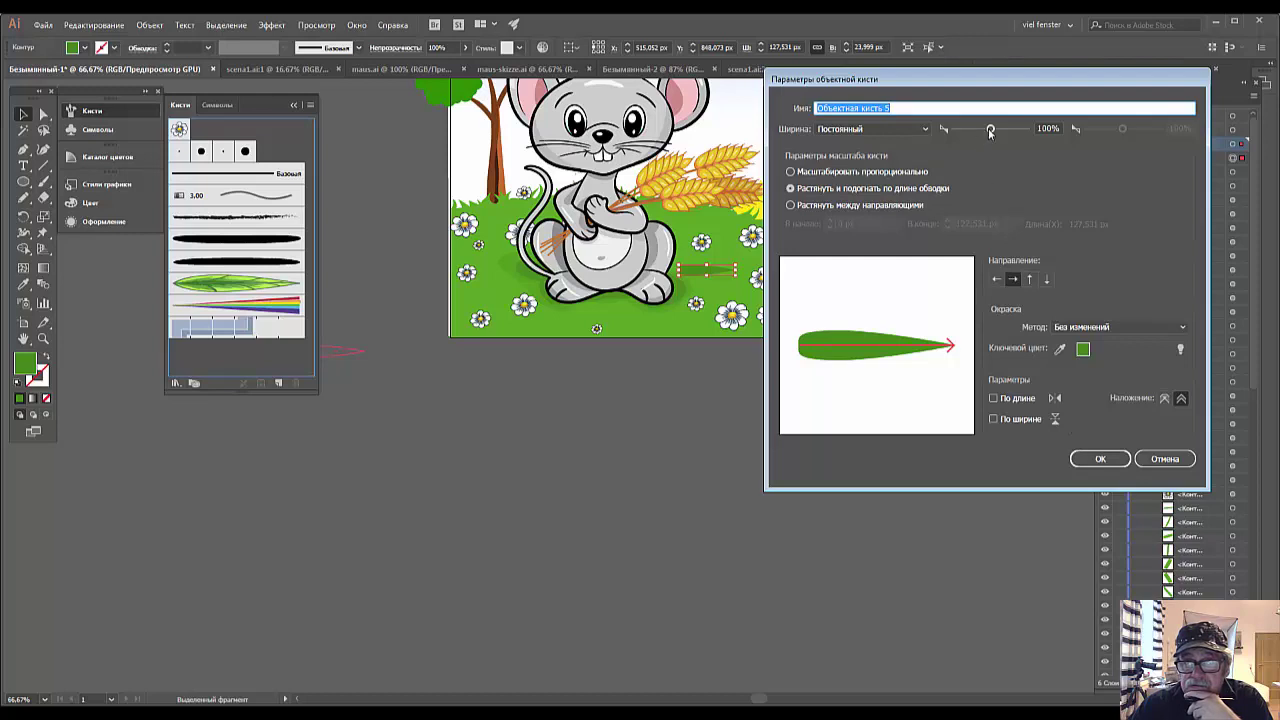
drag(990, 129, 977, 130)
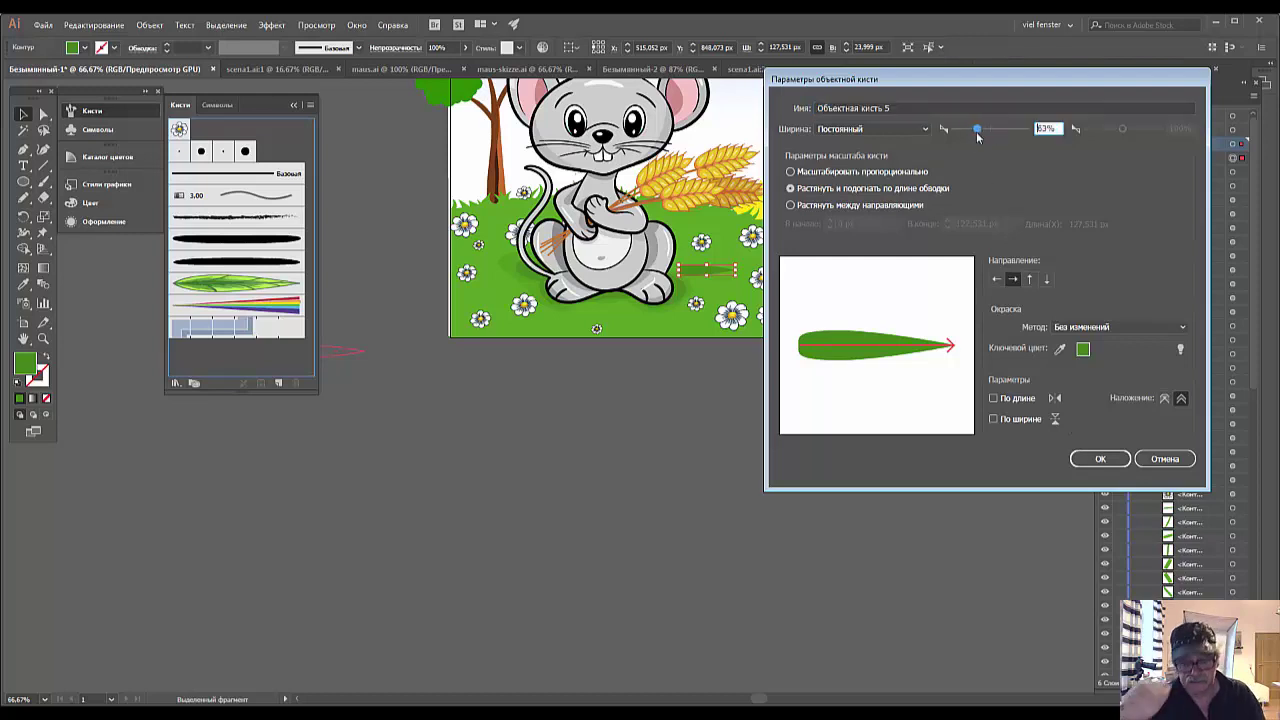
click(1095, 459)
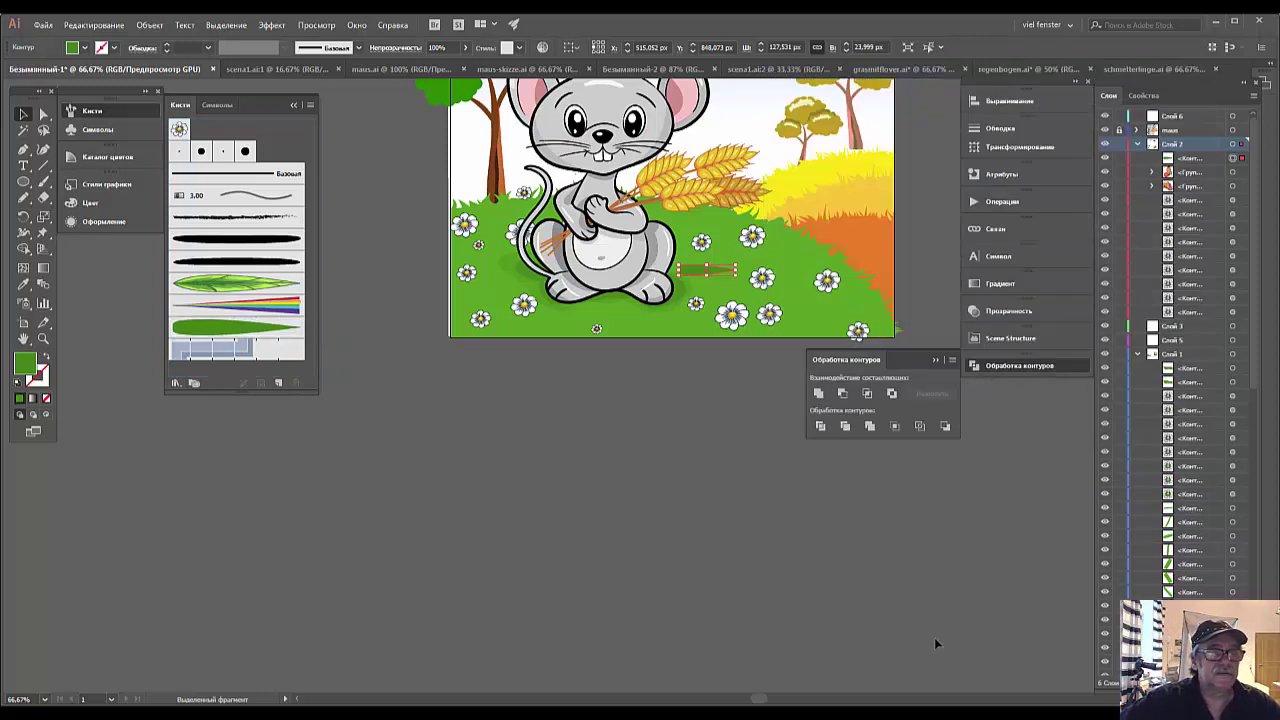
Delete the original leaf shape, then paint and undo trial grass strokes with the leaf brush.
key(Delete)
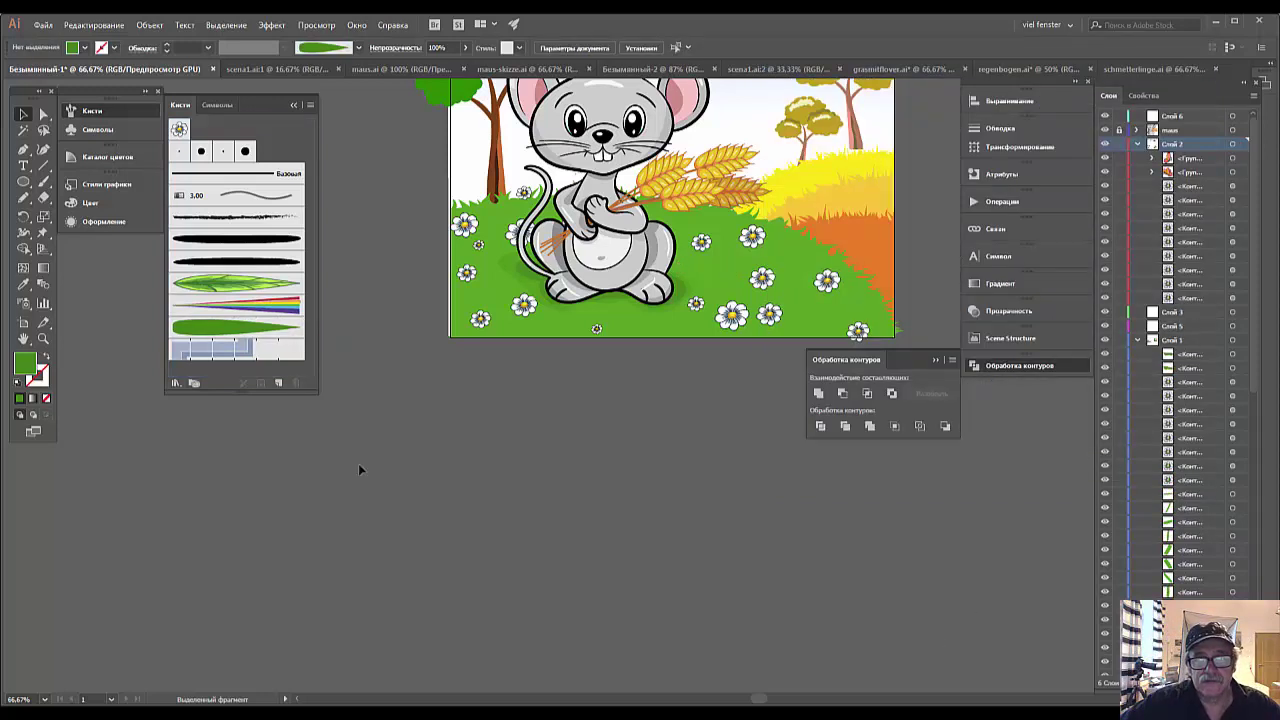
click(44, 182)
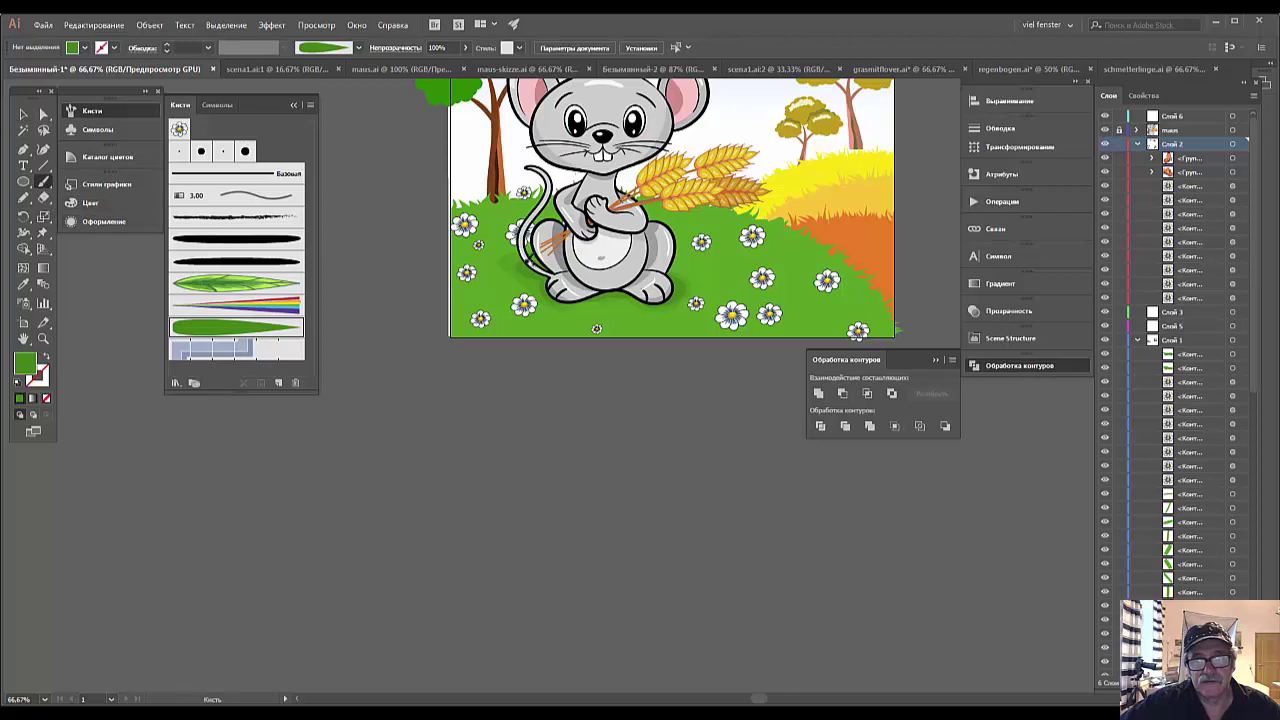
drag(728, 286, 728, 274)
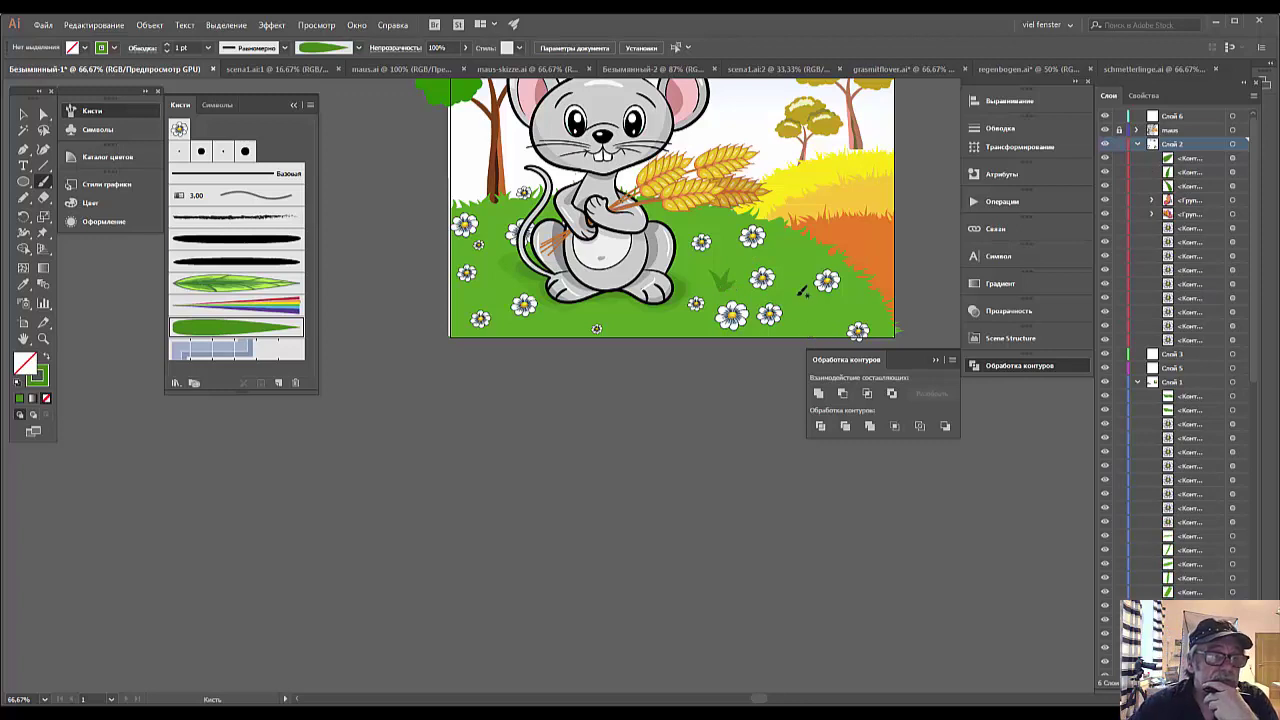
key(ctrl+z)
key(ctrl+z)
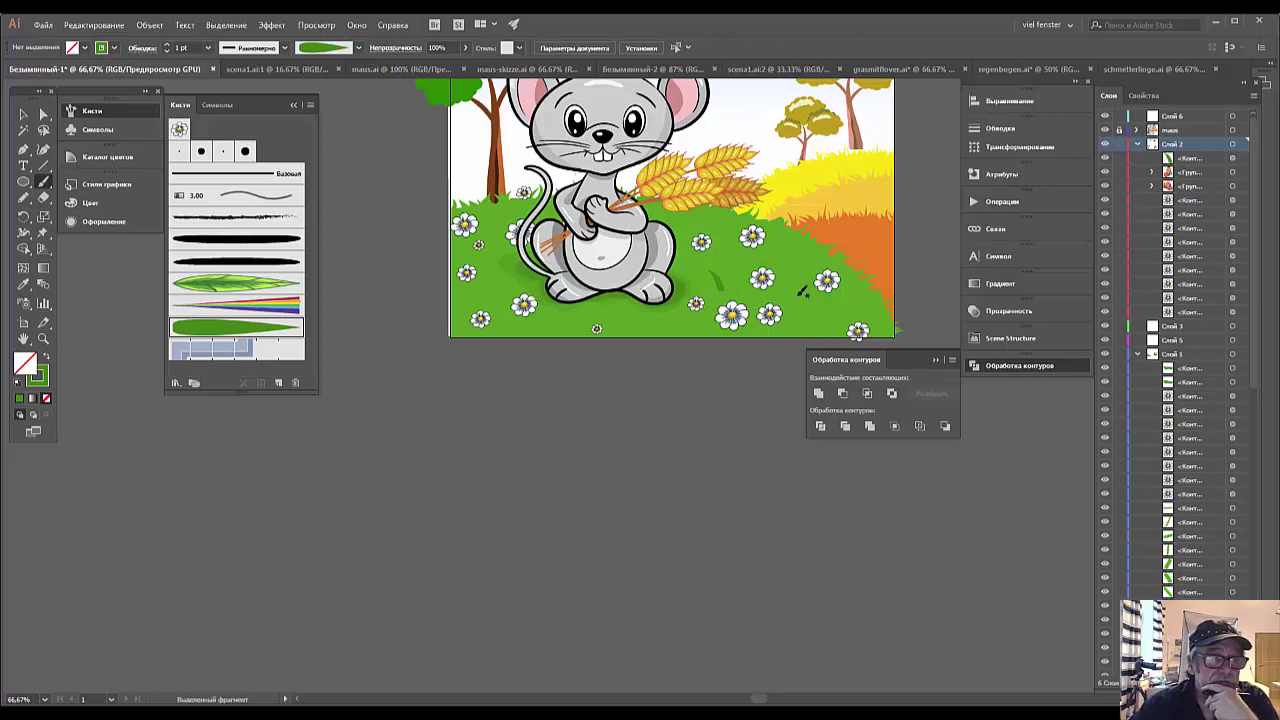
key(ctrl+z)
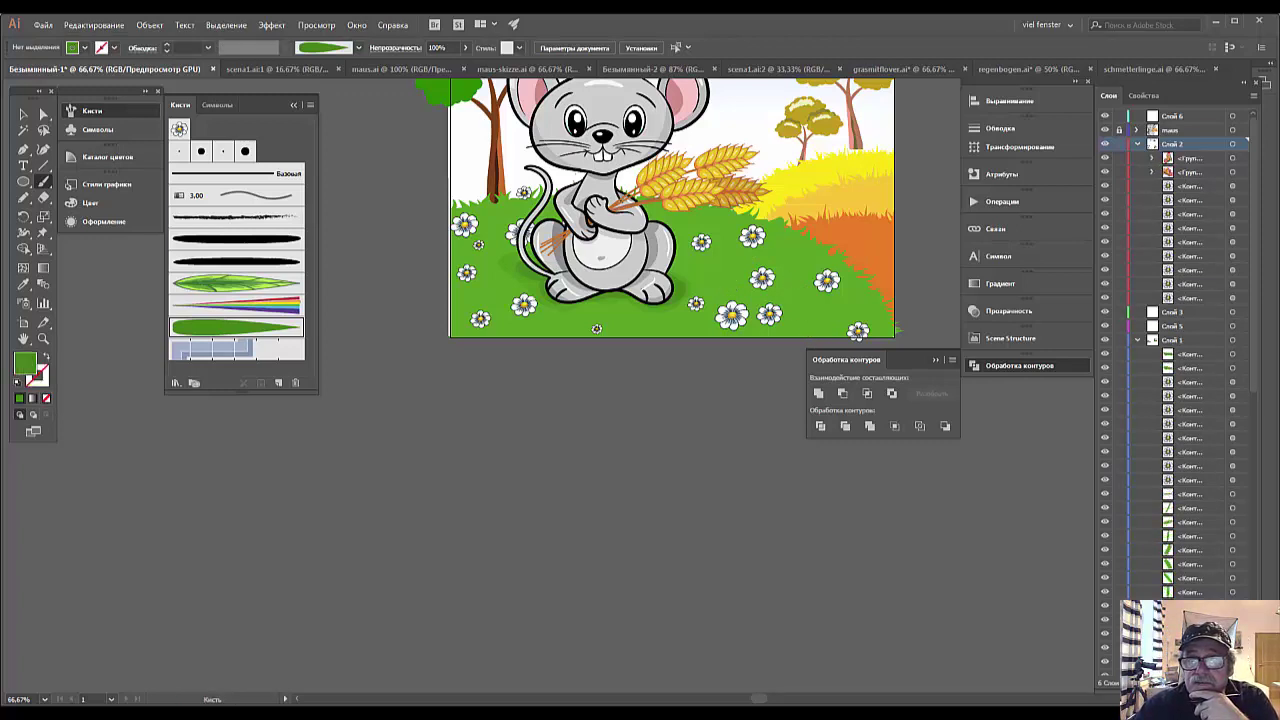
Reduce the leaf art brush's width to 25%.
double_click(230, 327)
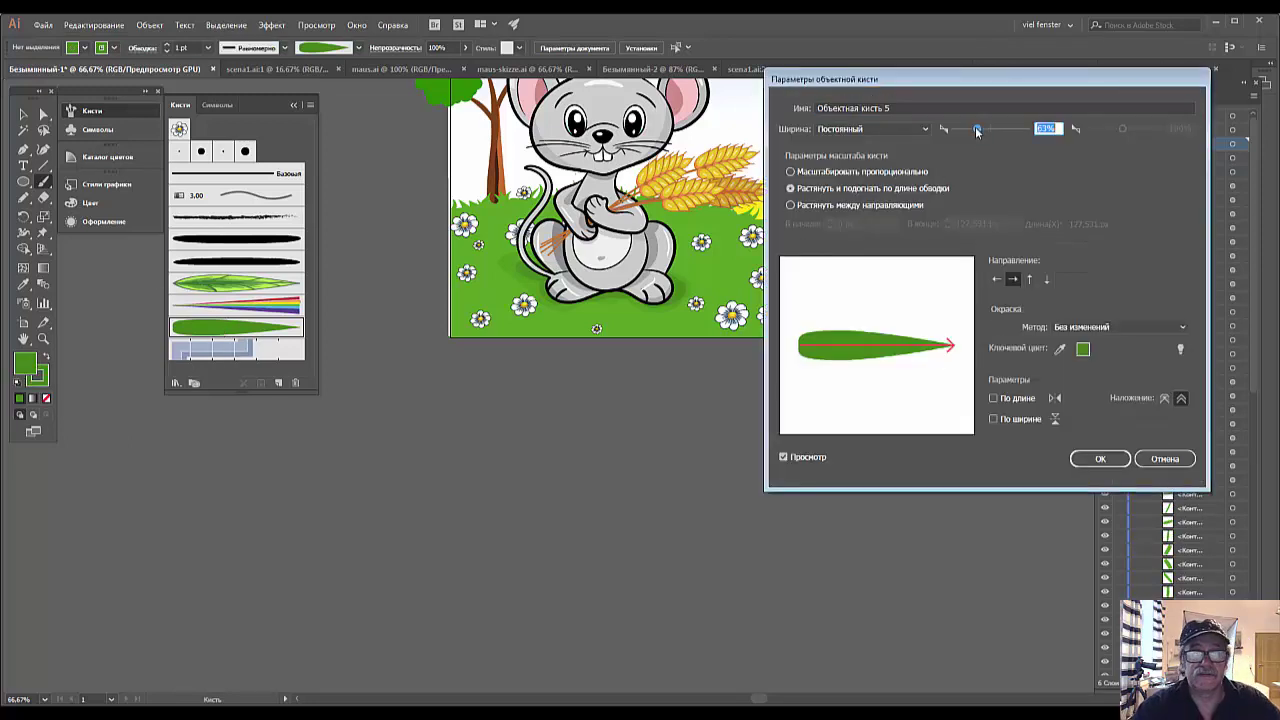
drag(977, 128, 963, 130)
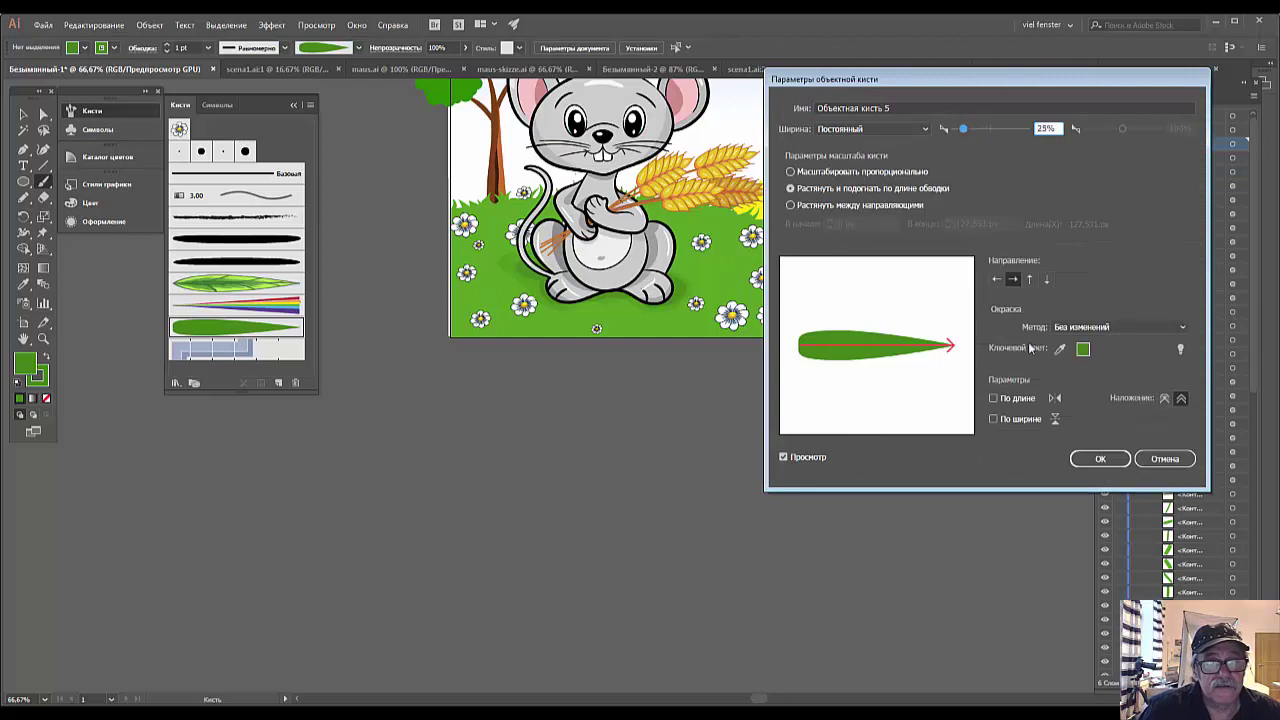
click(1099, 459)
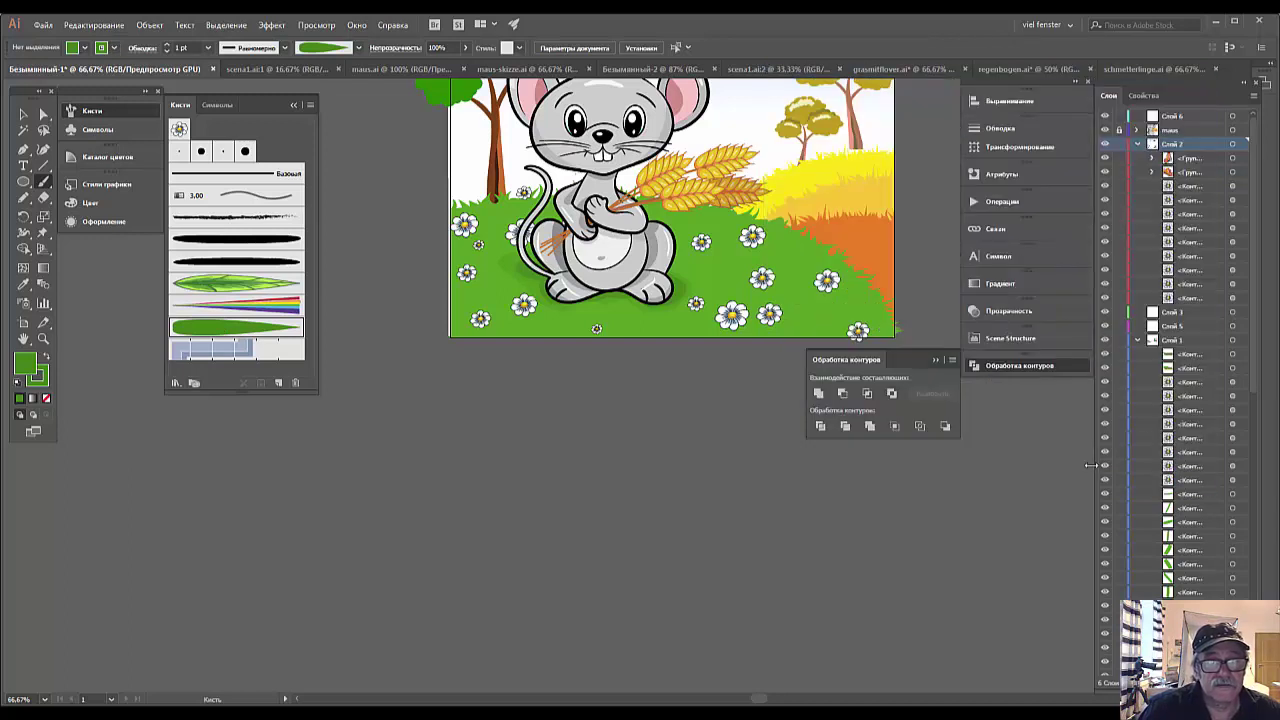
Paint several thin grass blades across the meadow around the mouse and daisies.
mouse_move(488, 258)
mouse_down()
mouse_move(497, 300)
mouse_move(481, 257)
mouse_up()
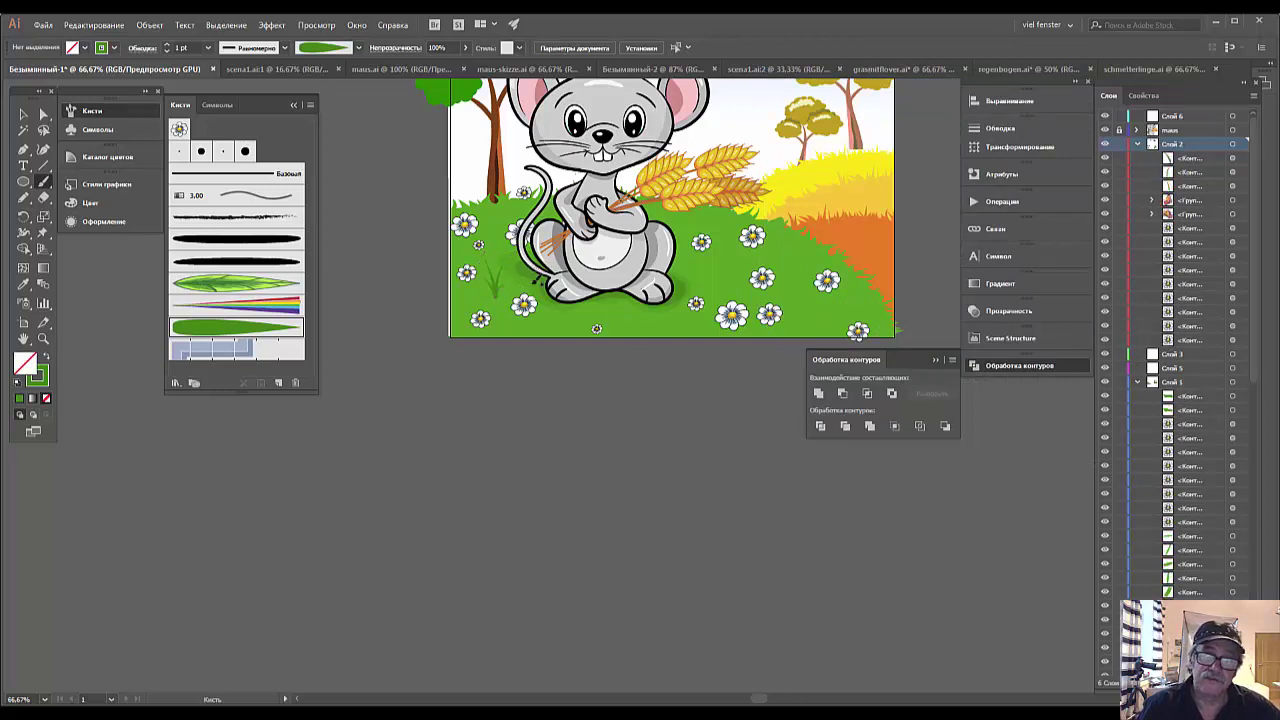
mouse_move(538, 282)
mouse_down()
mouse_move(592, 326)
mouse_move(642, 316)
mouse_move(657, 288)
mouse_move(672, 324)
mouse_up()
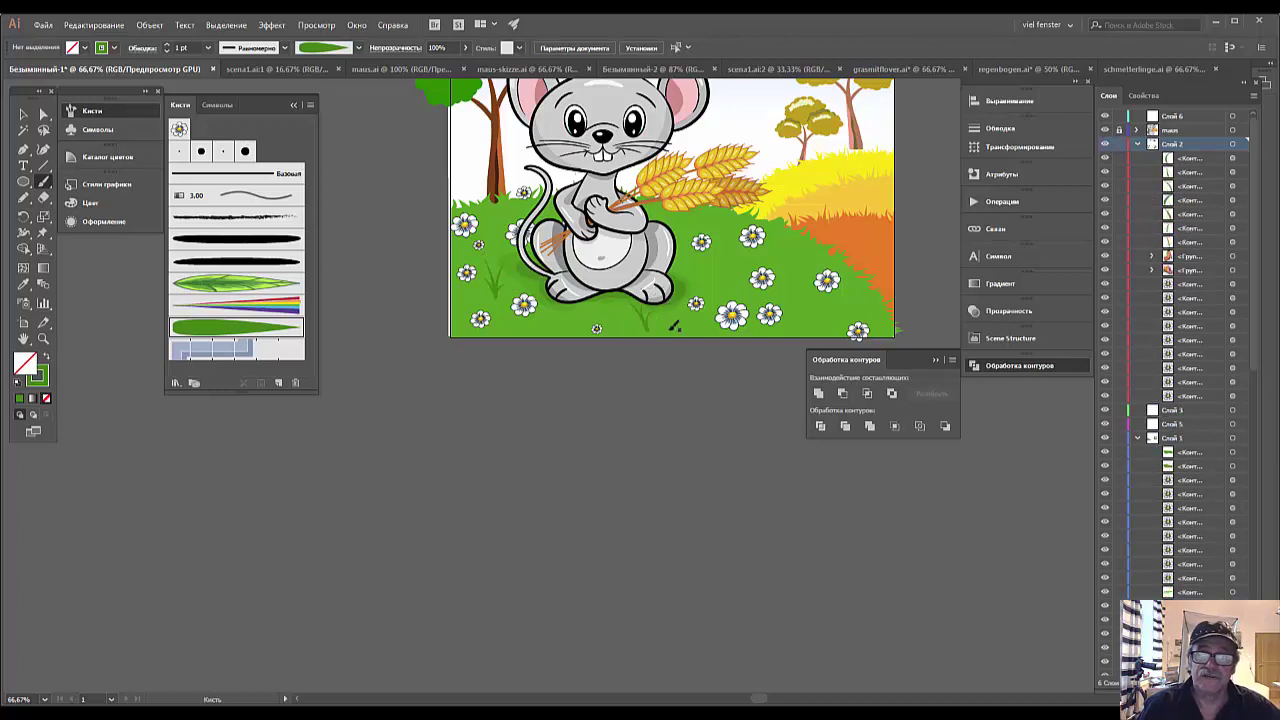
mouse_move(554, 332)
mouse_down()
mouse_move(550, 310)
mouse_move(555, 320)
mouse_move(606, 302)
mouse_up()
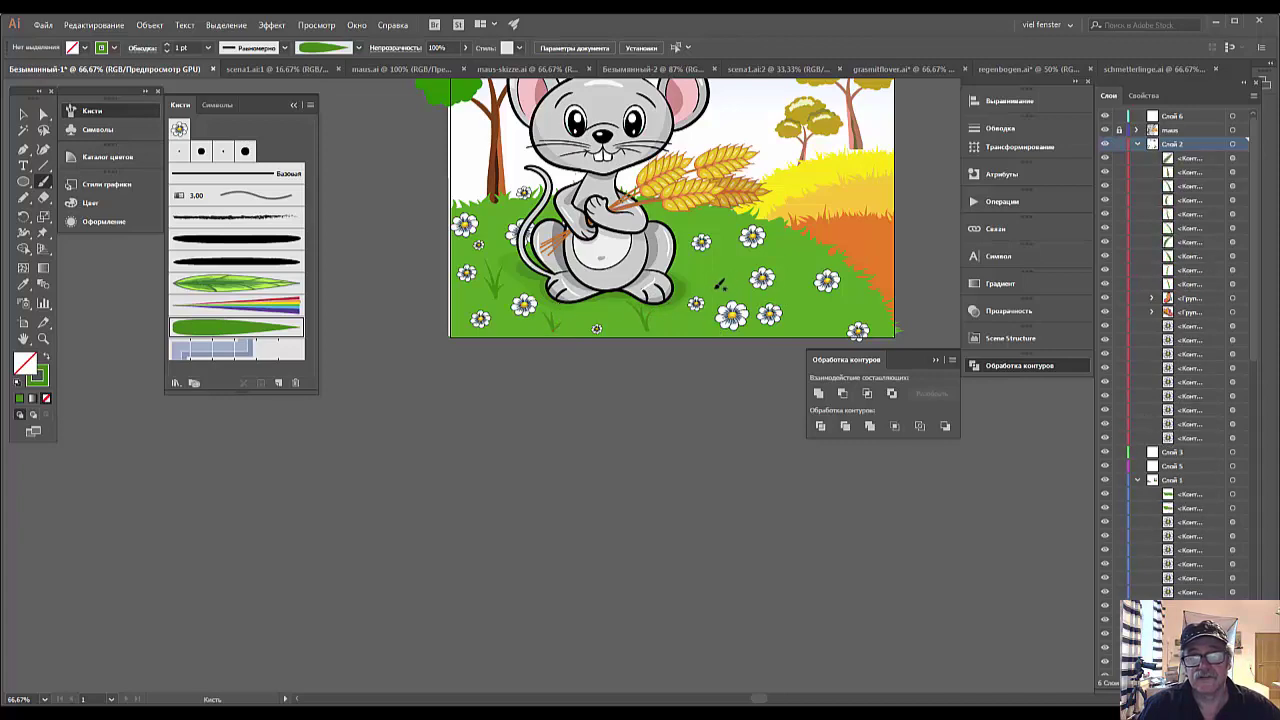
drag(722, 284, 716, 262)
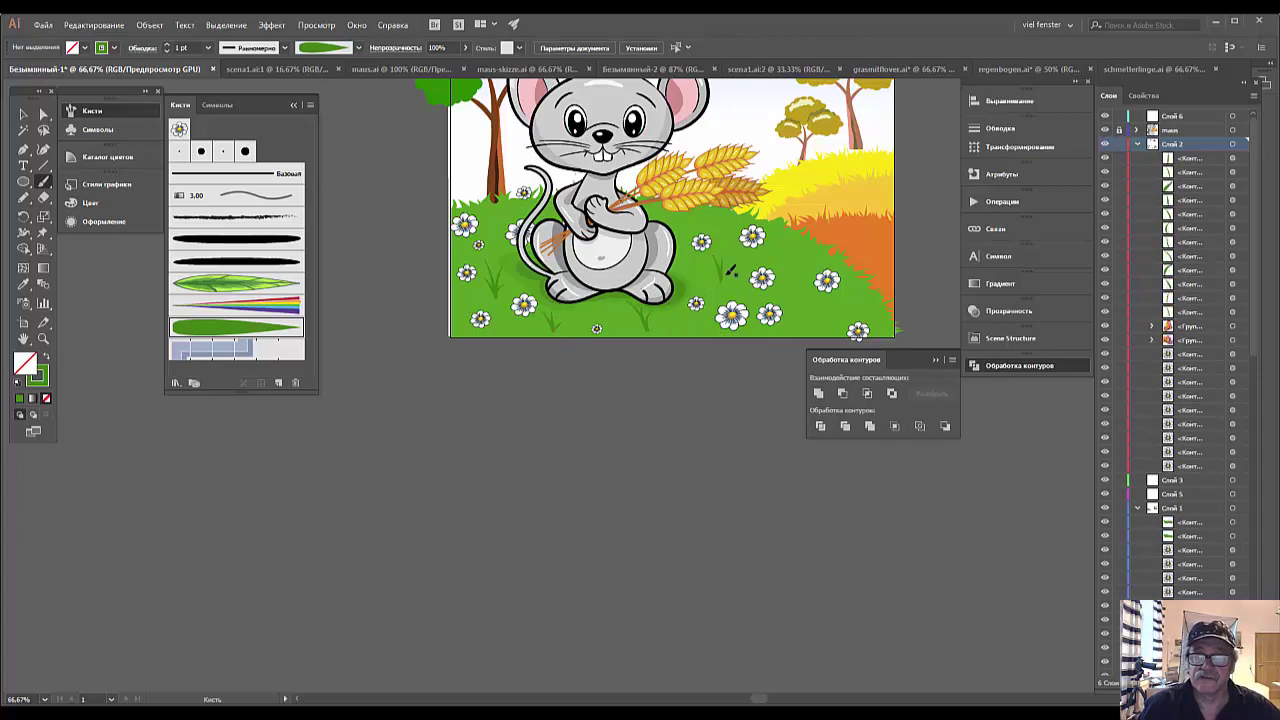